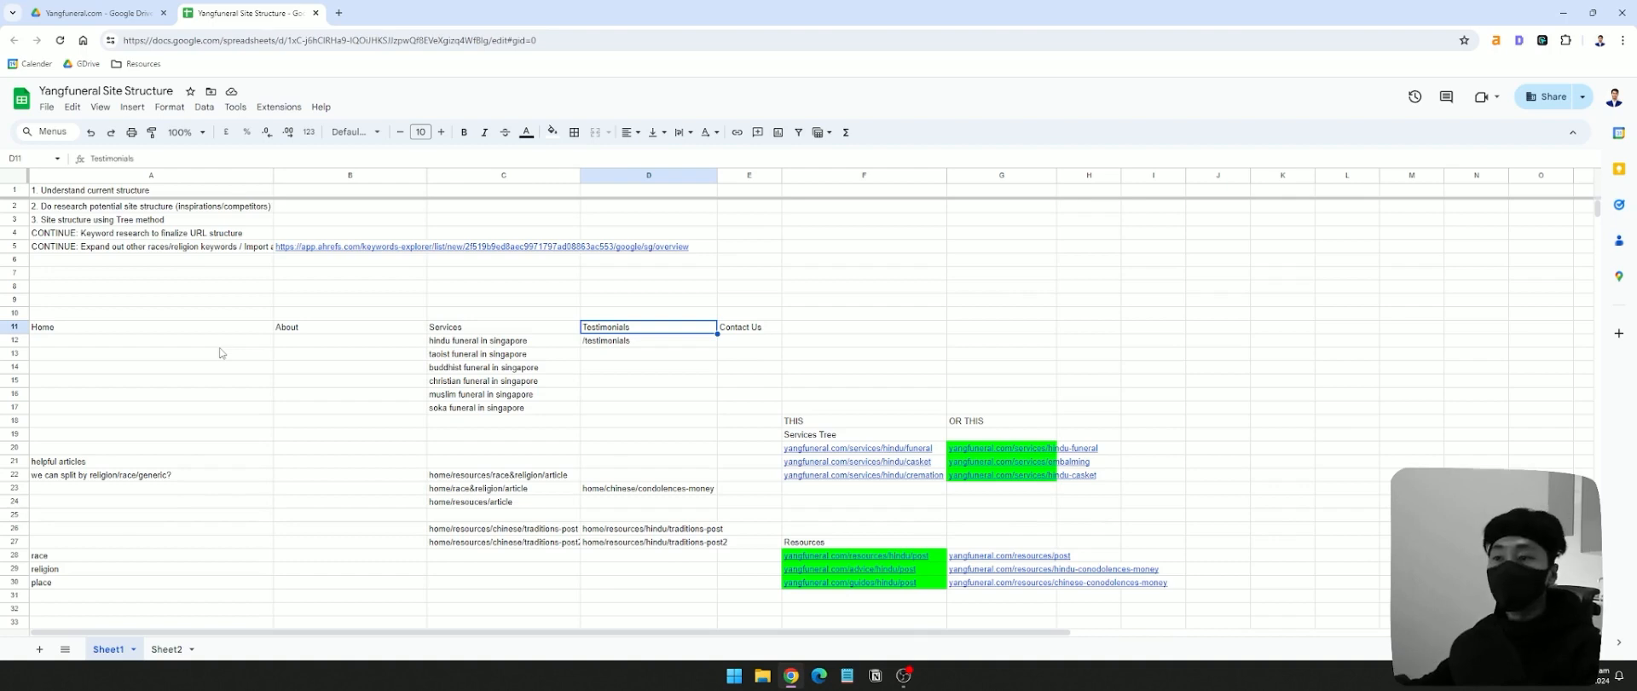
# - Review the CONTINUE note in cell A5 about expanding race/religion keywords, removing duplicates and filtering out irrelevant keywords
pyautogui.click(191, 249)
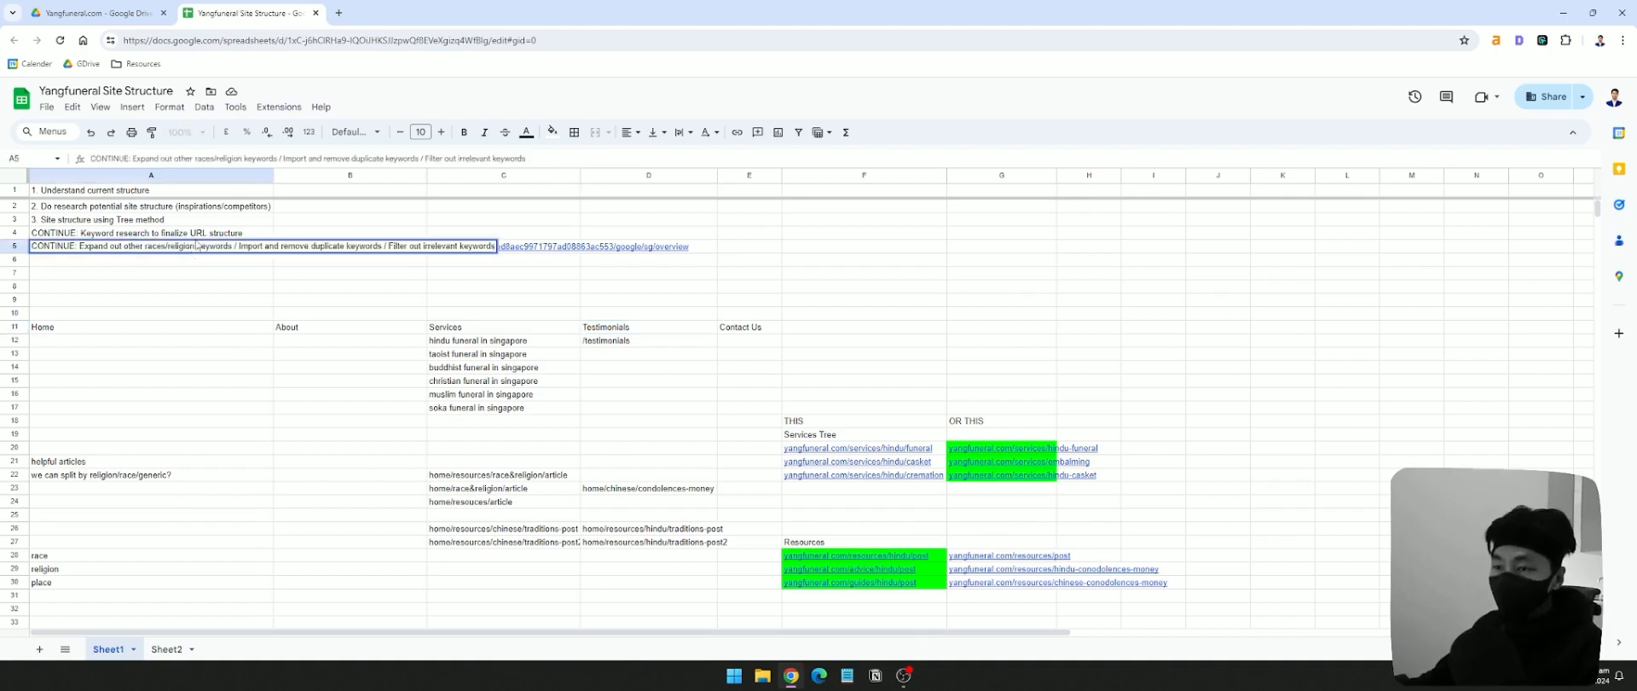
pyautogui.doubleClick(154, 246)
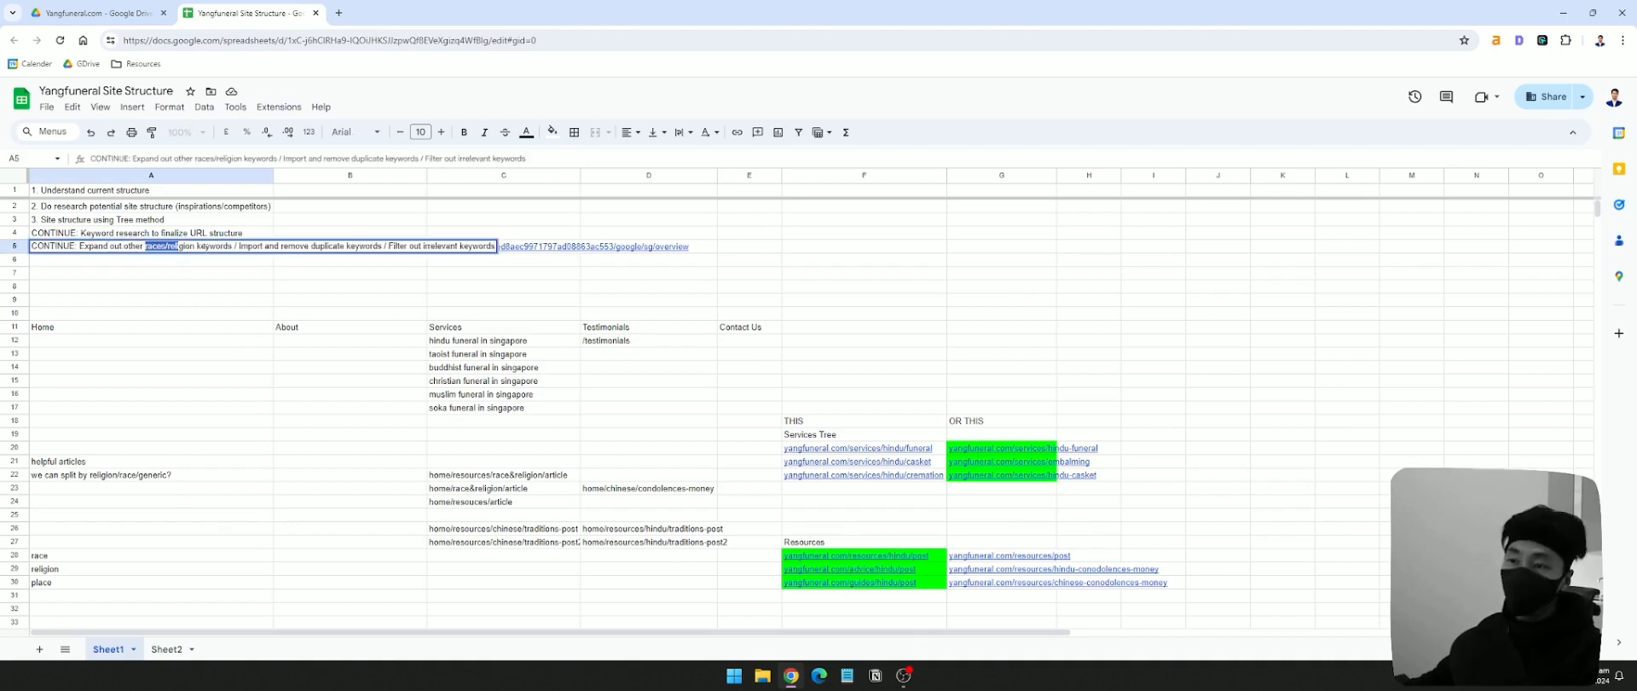
pyautogui.doubleClick(154, 245)
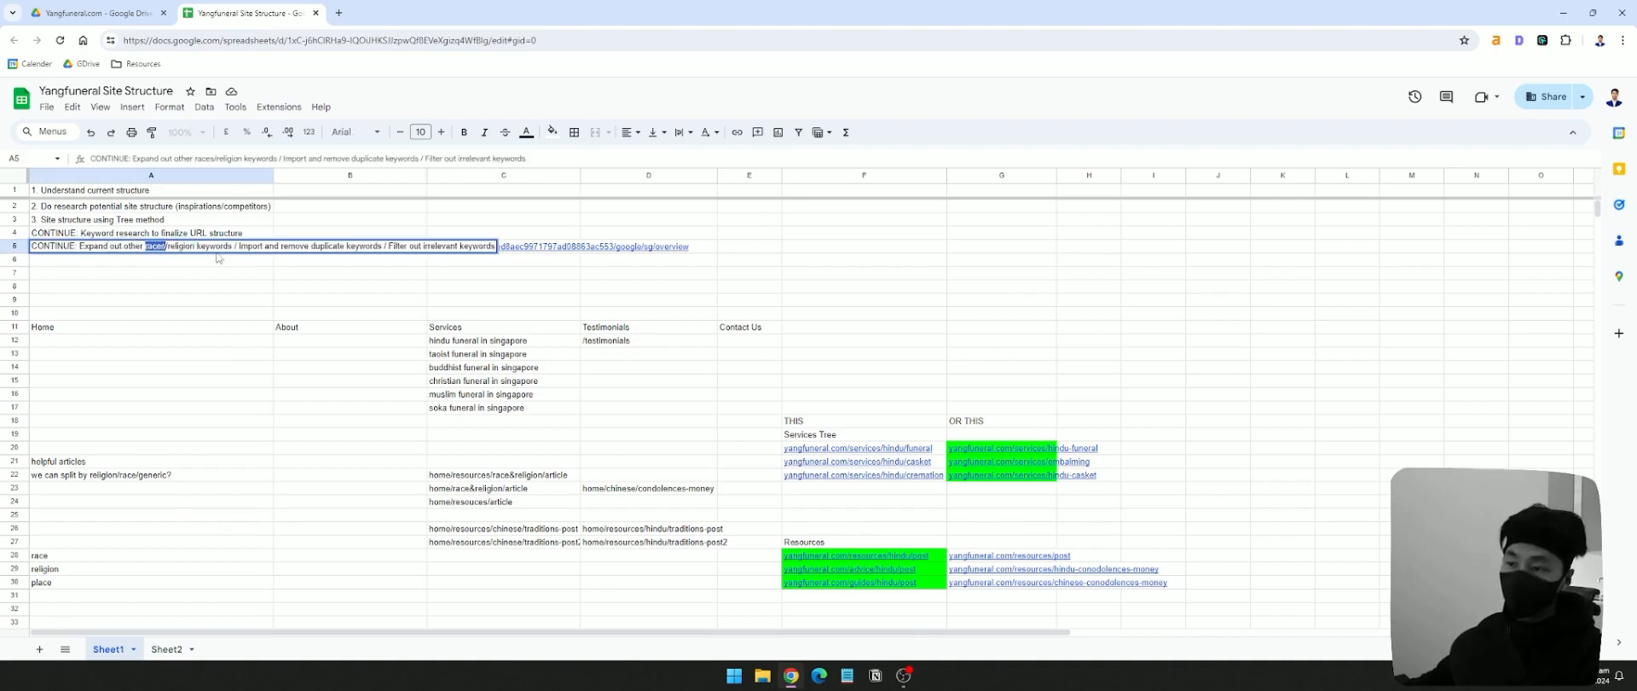
pyautogui.click(167, 649)
pyautogui.hotkey('ctrl', 'shift', 'pageup')
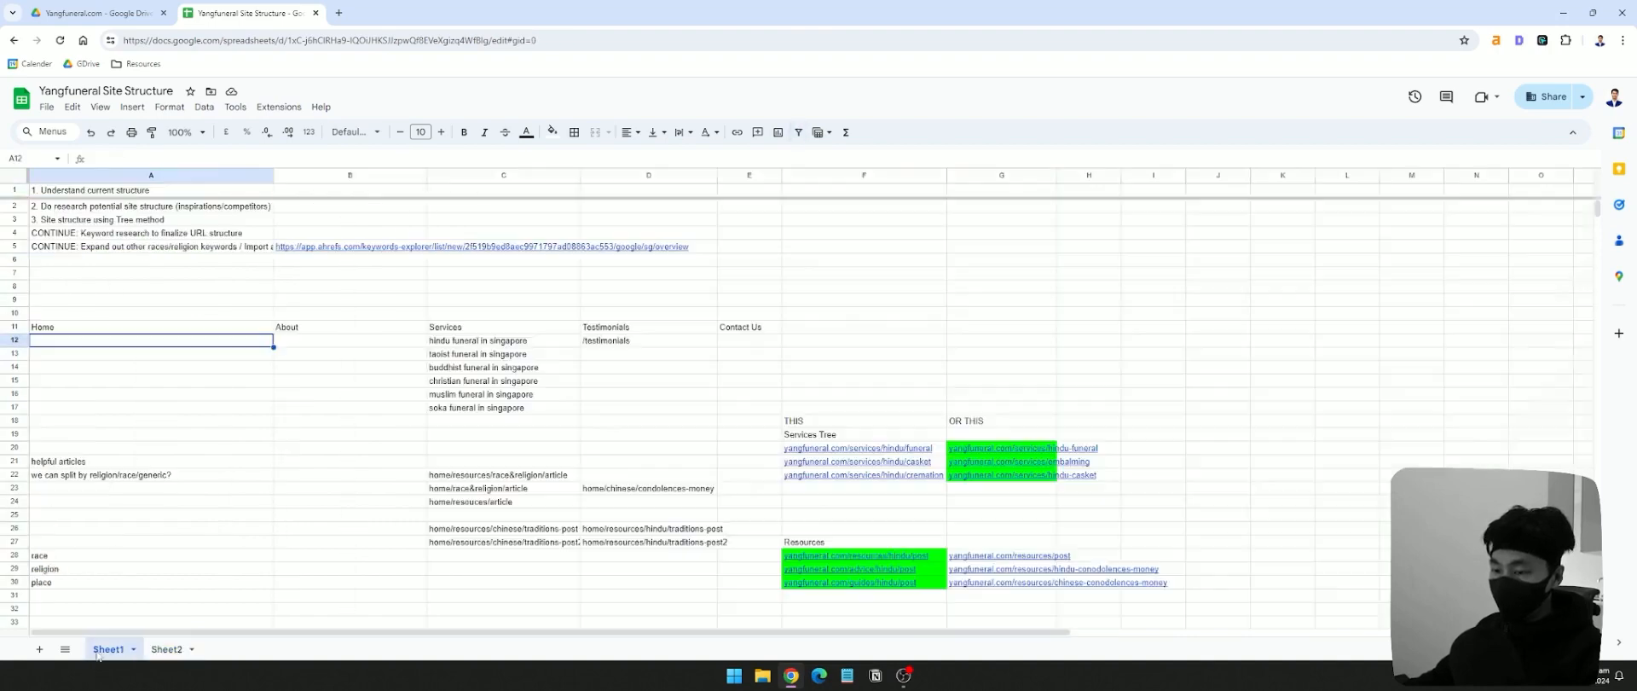
pyautogui.doubleClick(261, 246)
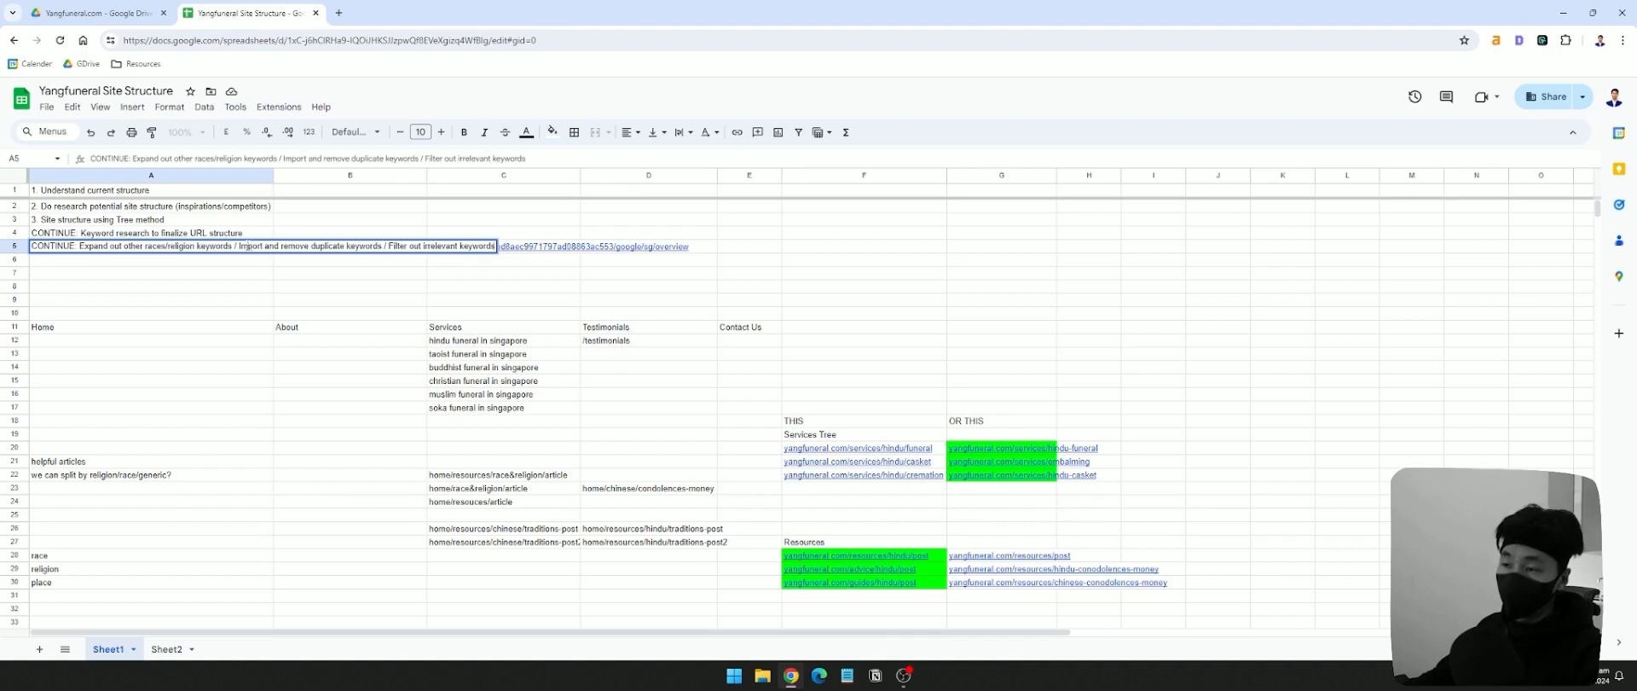
pyautogui.moveTo(239, 245); pyautogui.dragTo(456, 246)
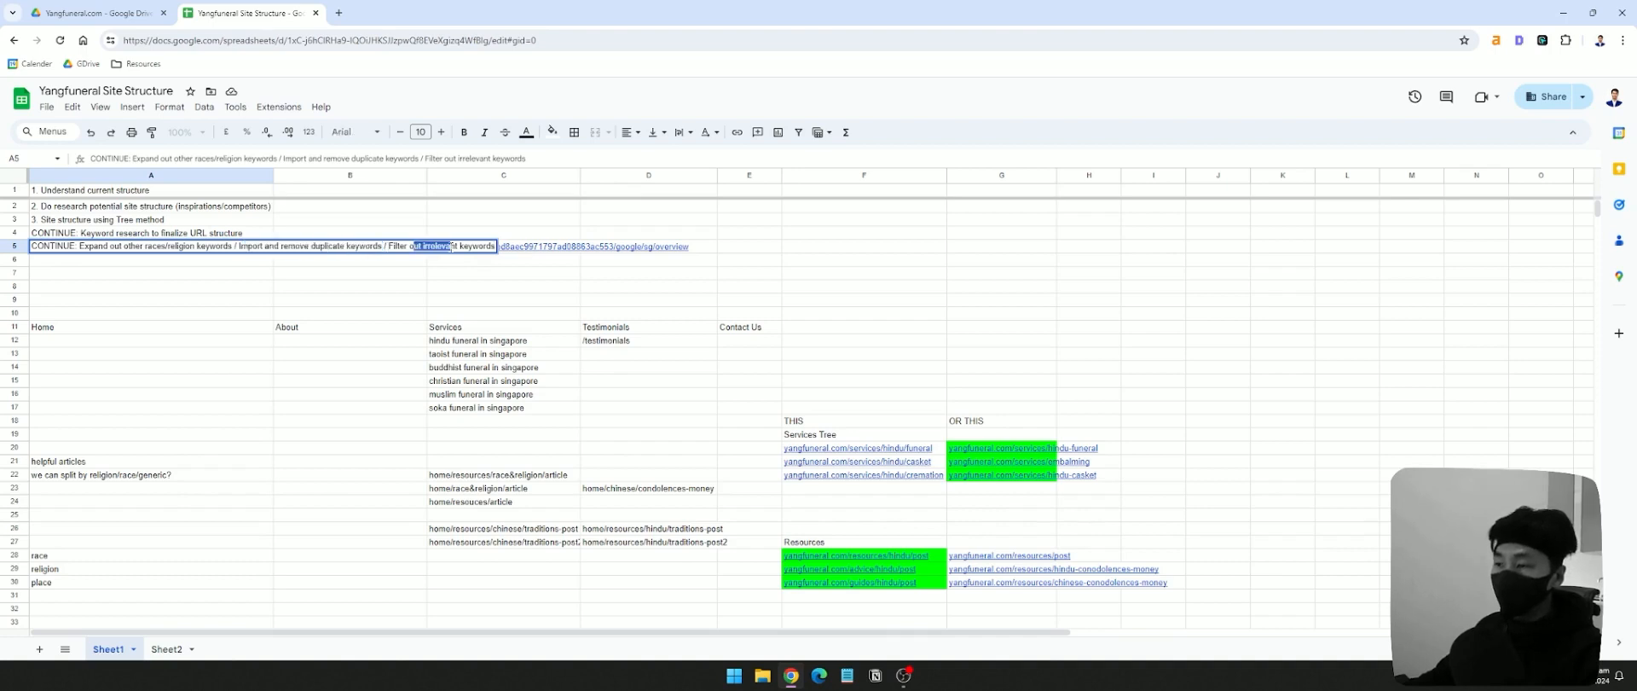
pyautogui.click(460, 246)
pyautogui.click(162, 261)
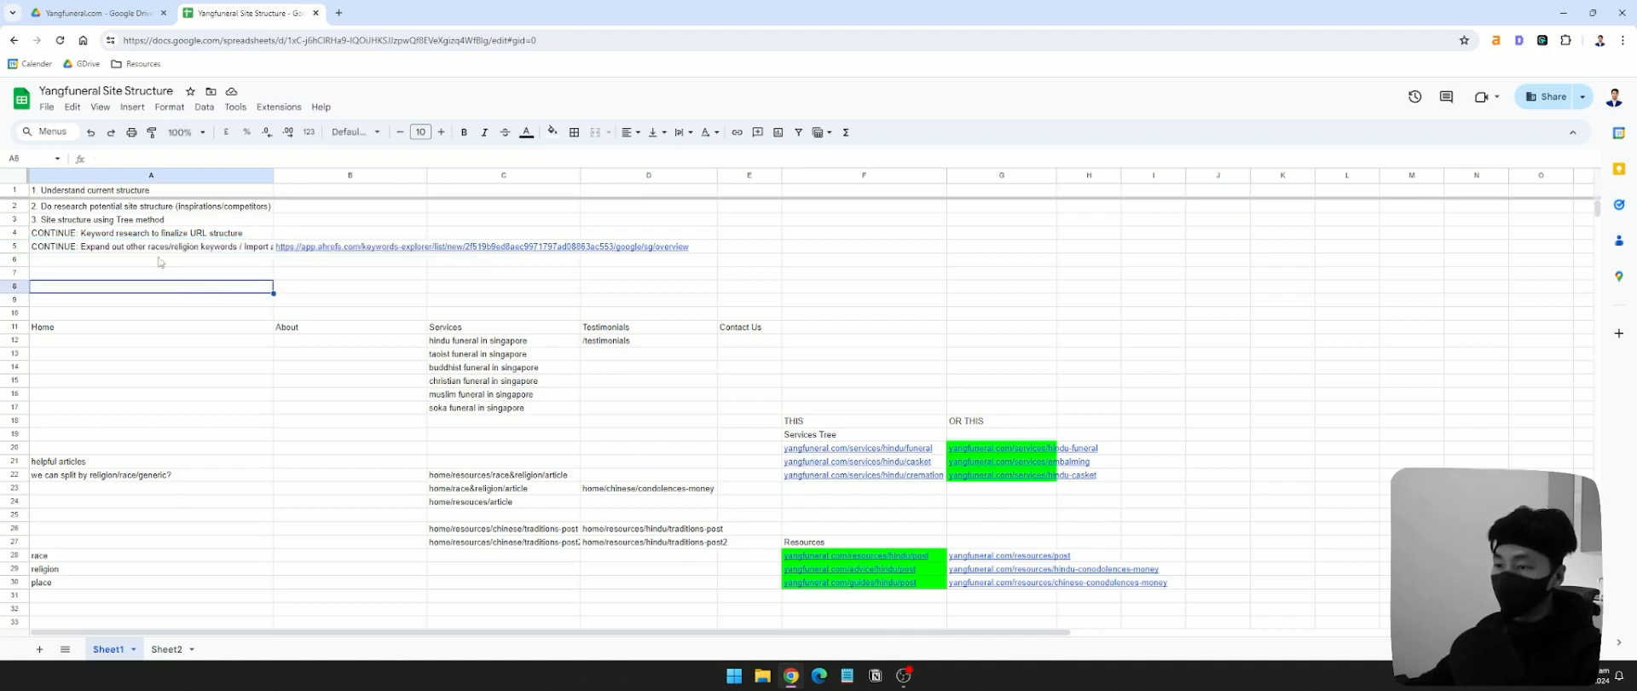
# - Open the Ahrefs keyword list linked in cell B5 in its own browser tab and return to the Yangfuneral Site Structure spreadsheet
pyautogui.click(160, 243)
pyautogui.click(423, 246)
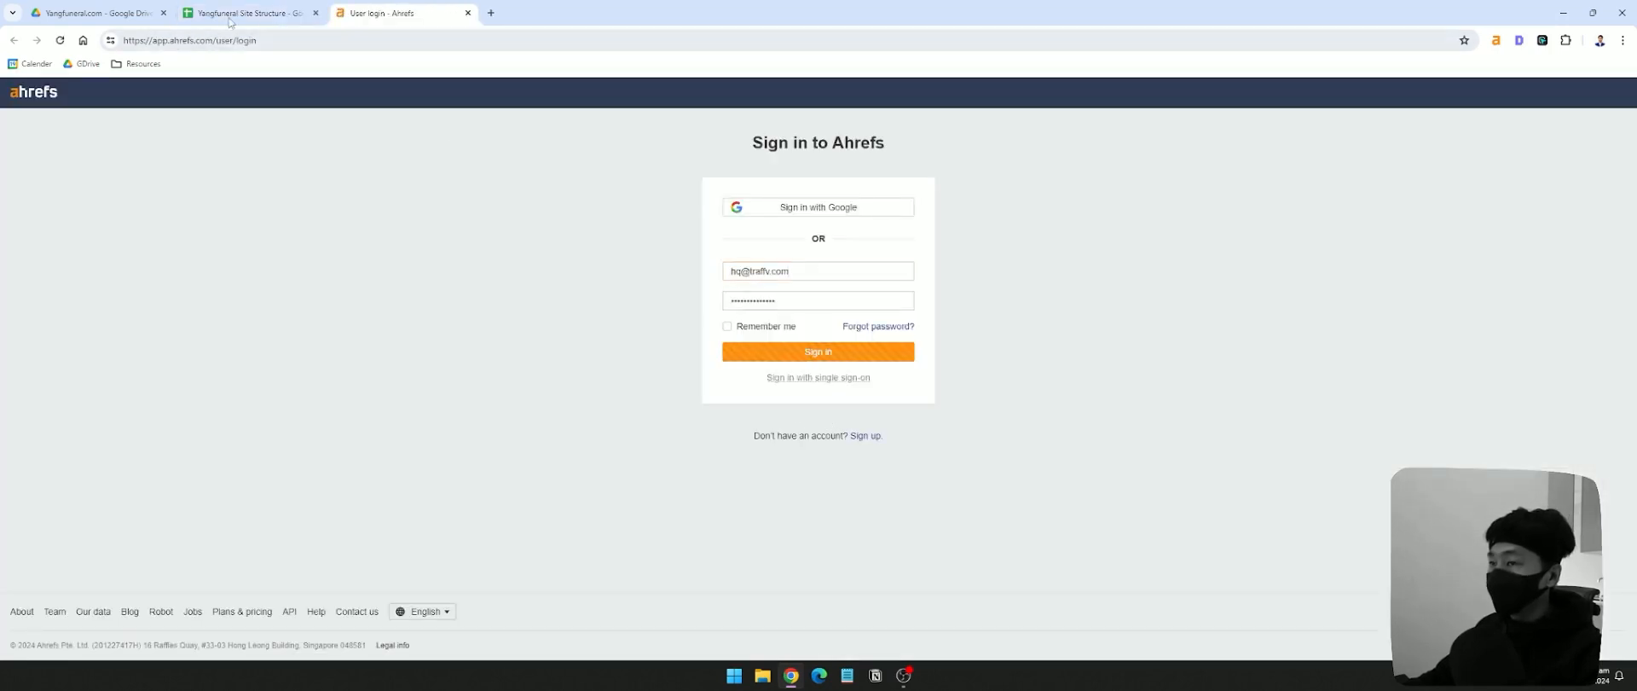
pyautogui.click(242, 13)
pyautogui.click(238, 365)
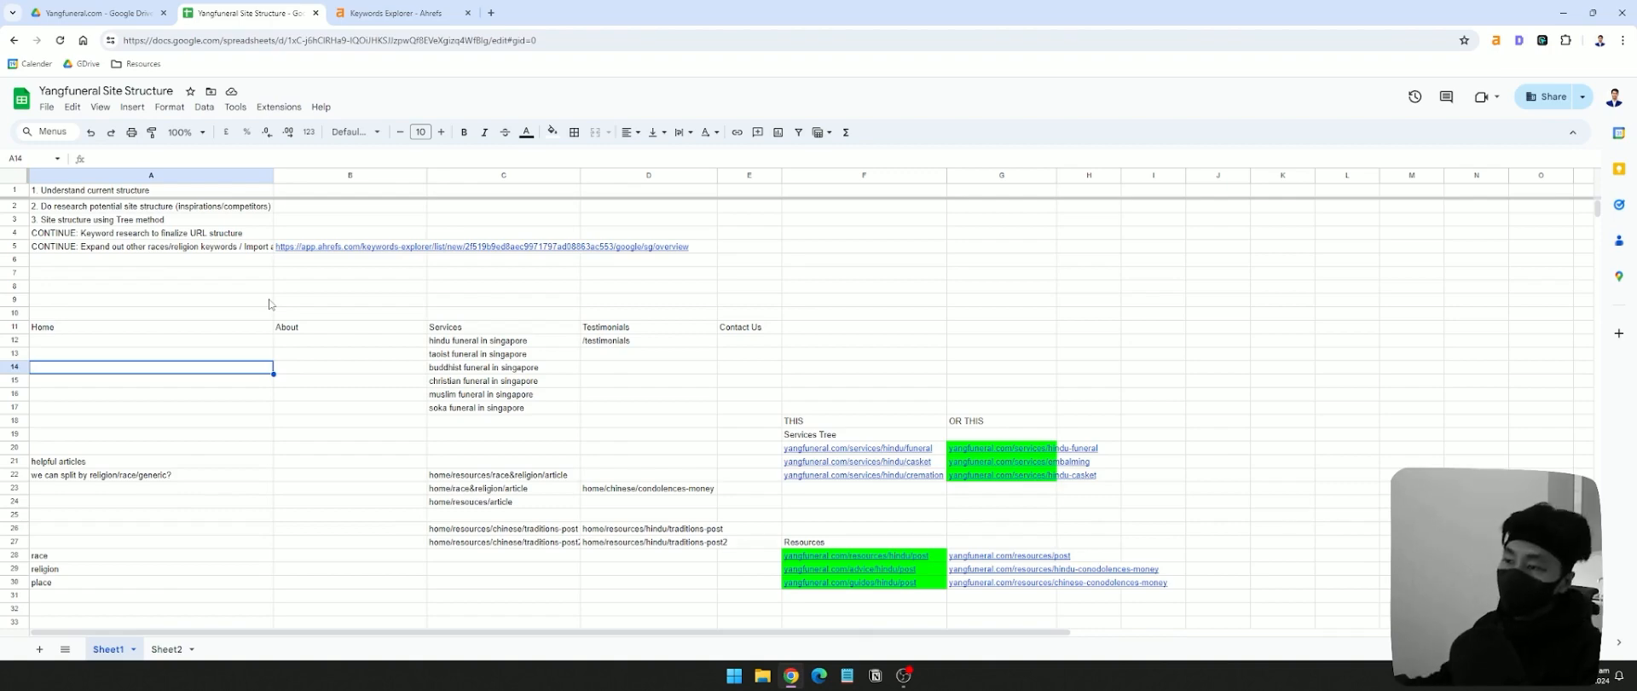
pyautogui.hotkey('ctrl', 'Tab')
pyautogui.click(268, 19)
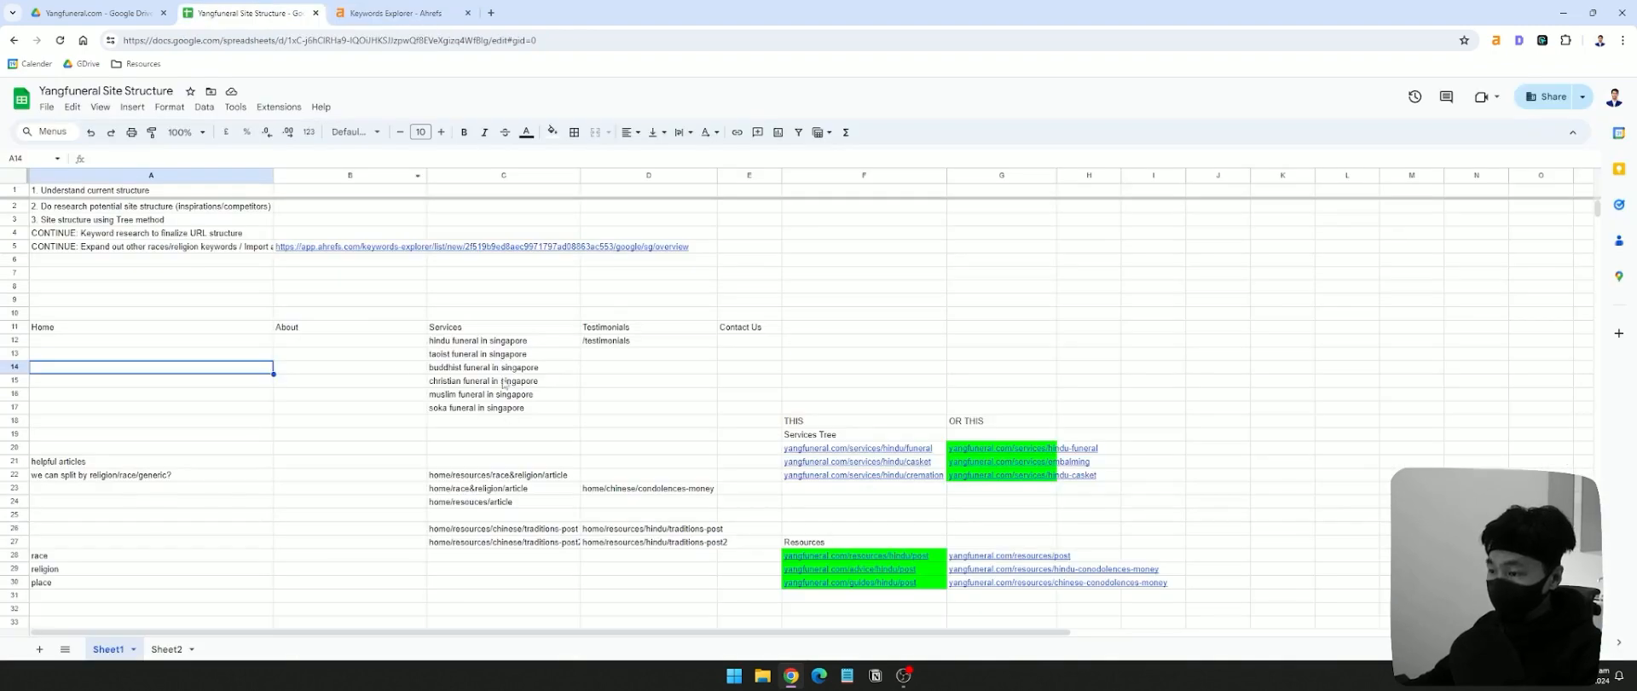
# - Review the Services Tree and Resources URL options laid out in columns F and G of Sheet1
pyautogui.moveTo(1218, 393); pyautogui.dragTo(725, 520)
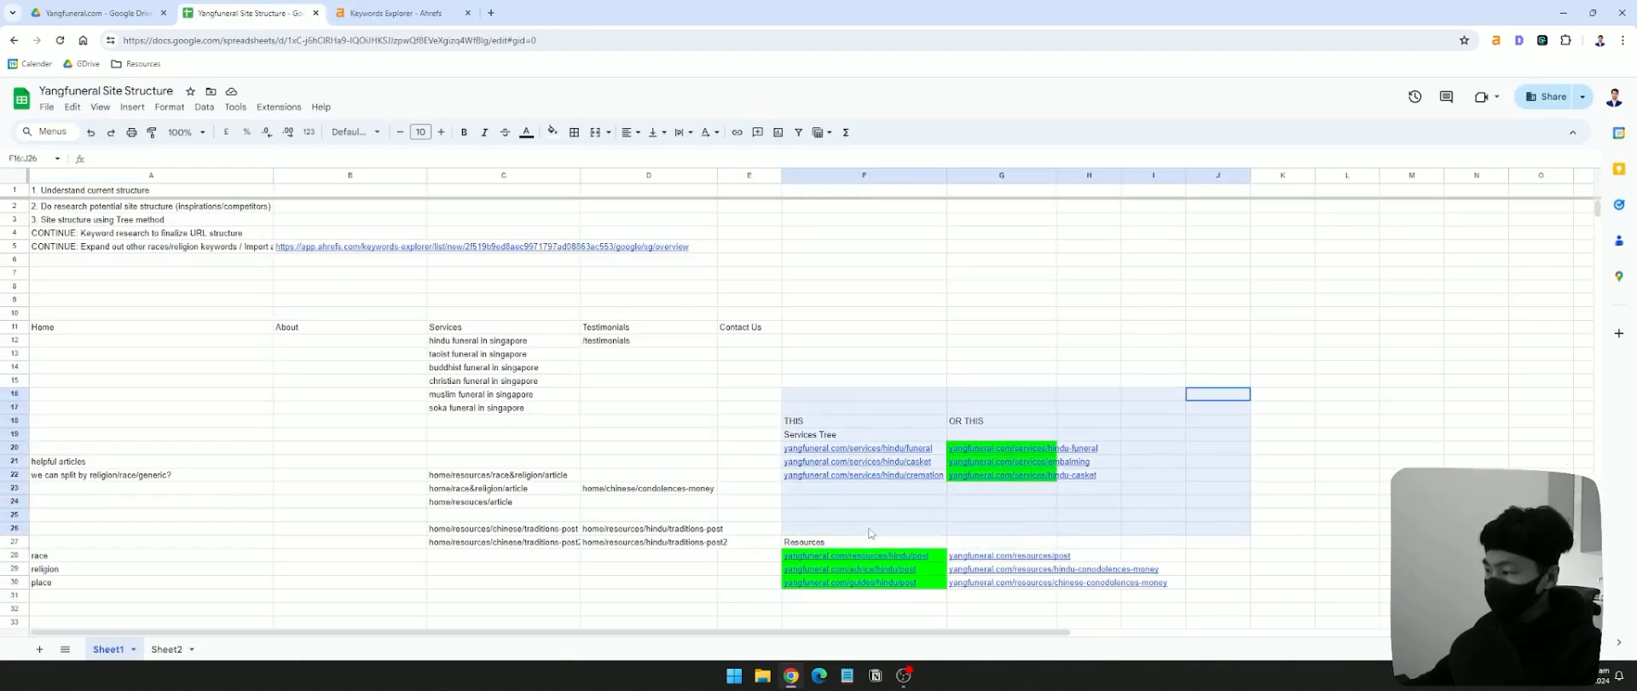
pyautogui.moveTo(864, 501); pyautogui.dragTo(863, 528)
pyautogui.moveTo(948, 582); pyautogui.dragTo(1099, 581)
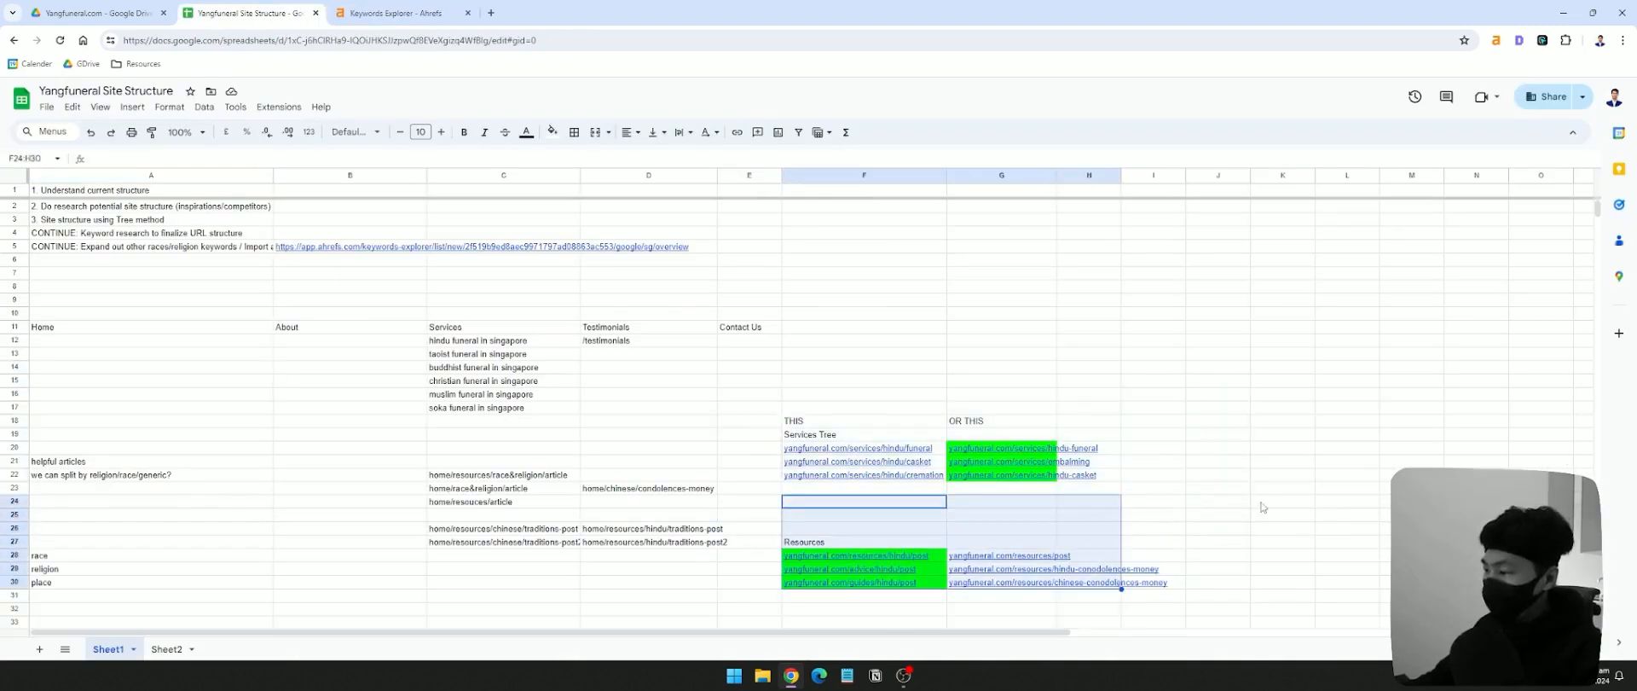
pyautogui.click(1278, 503)
pyautogui.moveTo(840, 381); pyautogui.dragTo(1164, 487)
pyautogui.click(1279, 463)
# - Look over the keyword list on Sheet2 and return to Sheet1
pyautogui.click(166, 649)
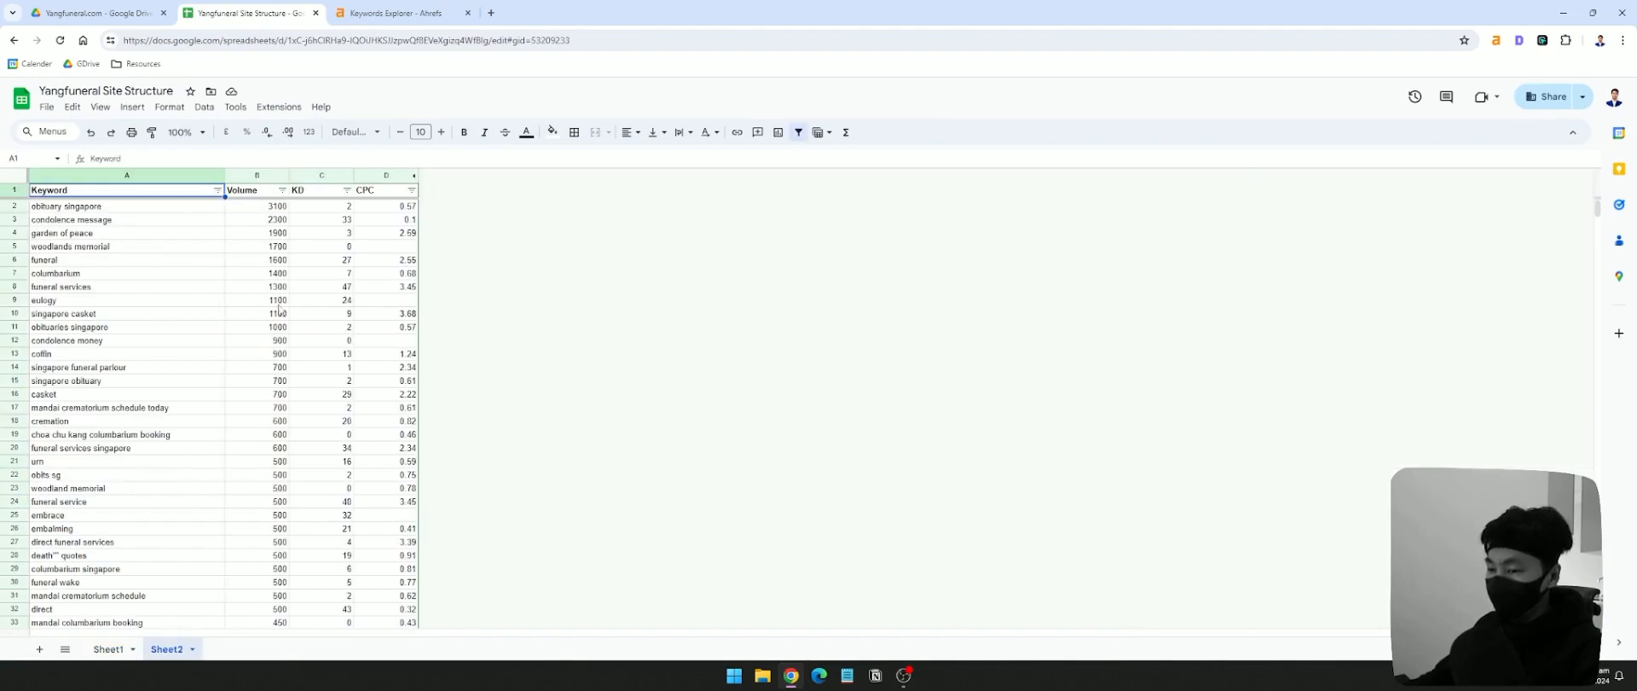
pyautogui.click(162, 394)
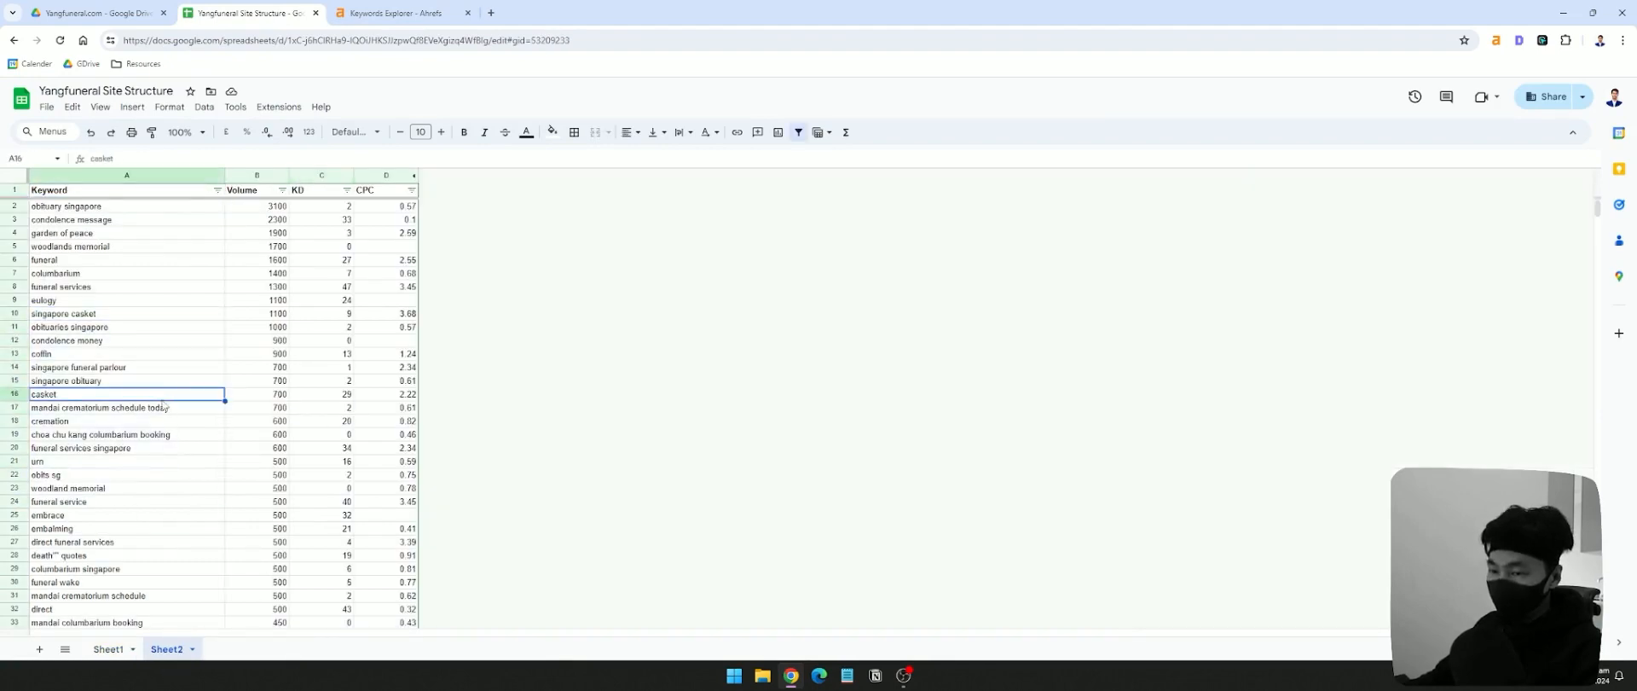
pyautogui.click(108, 649)
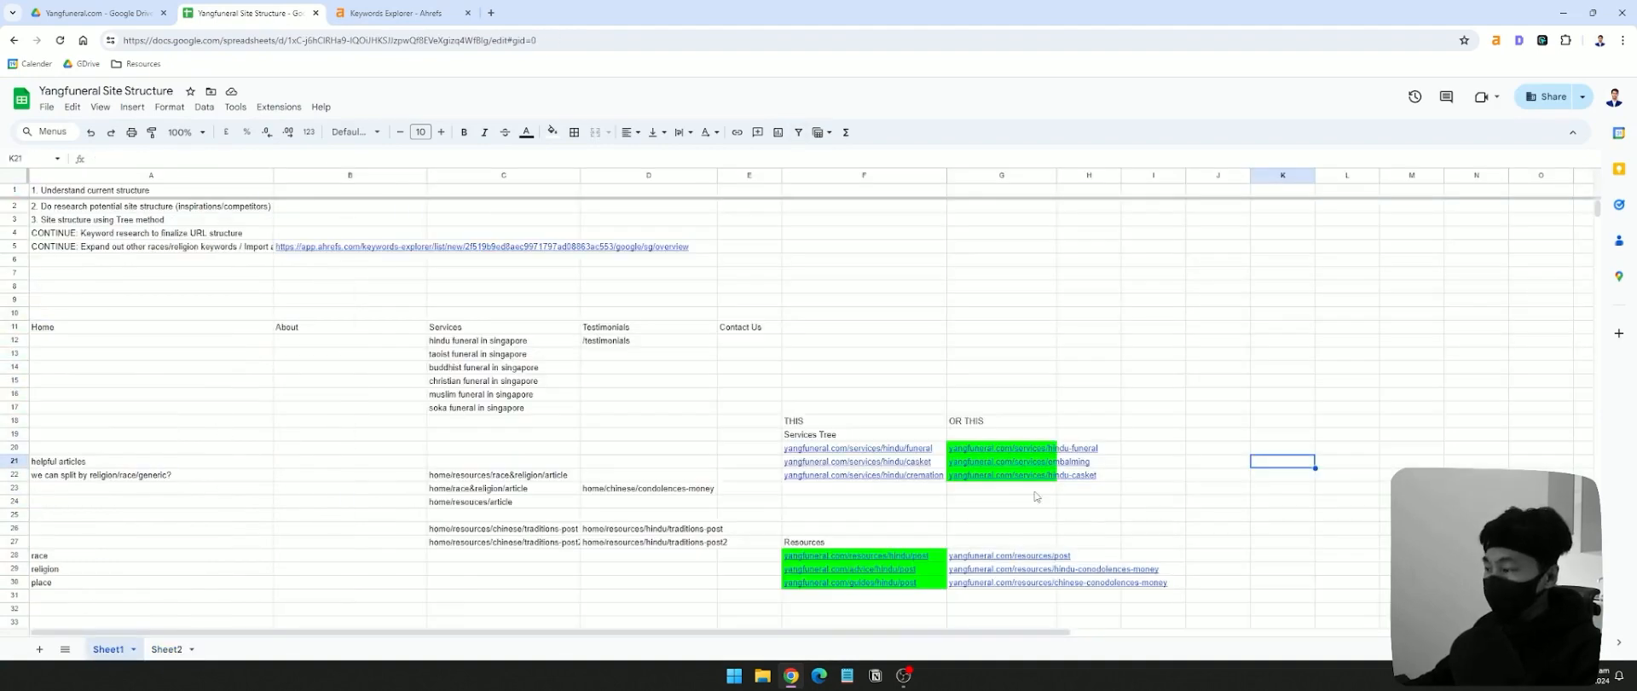
# - Auto-fit the width of column G to its longest URL on Sheet1
pyautogui.click(1049, 447)
pyautogui.moveTo(1049, 446); pyautogui.dragTo(1023, 500)
pyautogui.click(1180, 461)
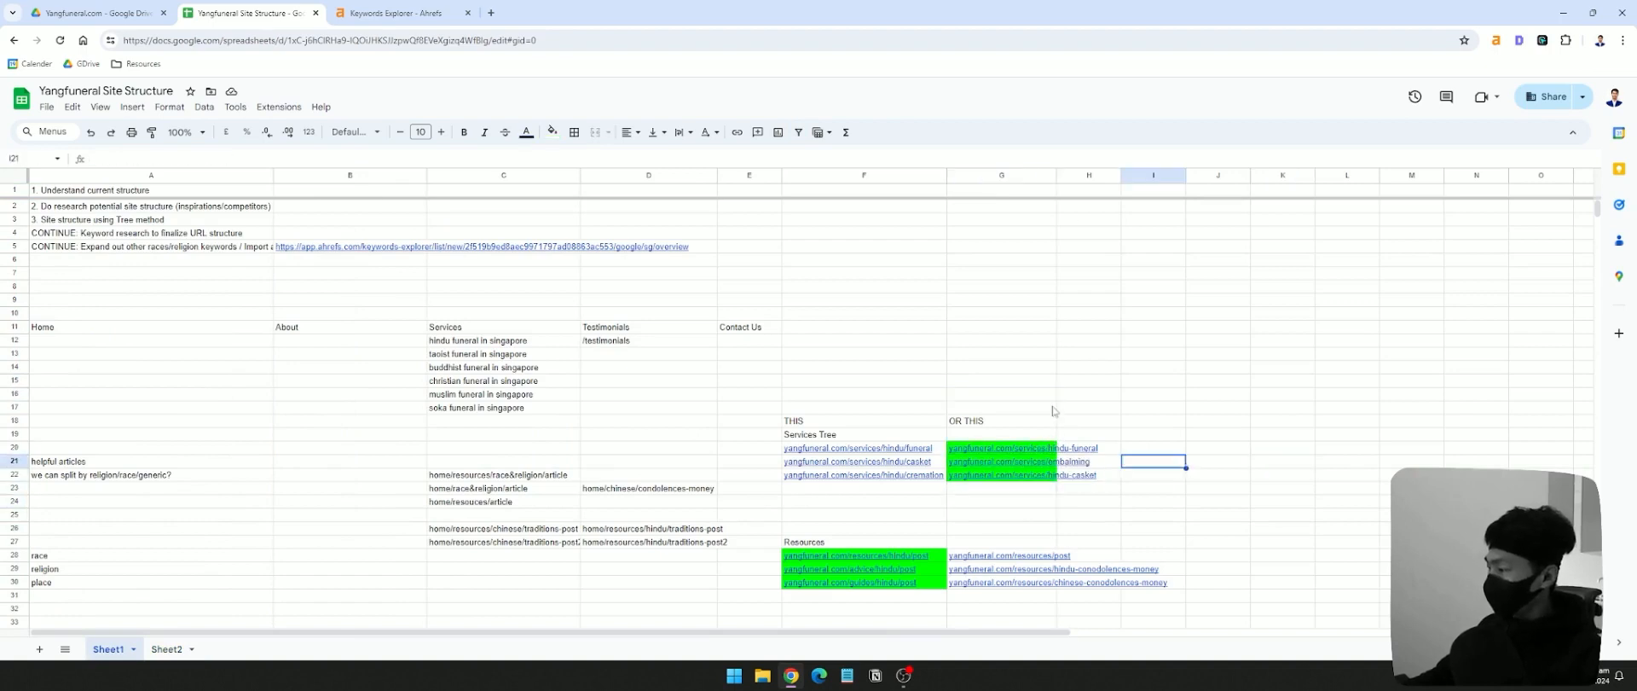
pyautogui.doubleClick(1057, 176)
pyautogui.click(1145, 461)
pyautogui.click(1285, 461)
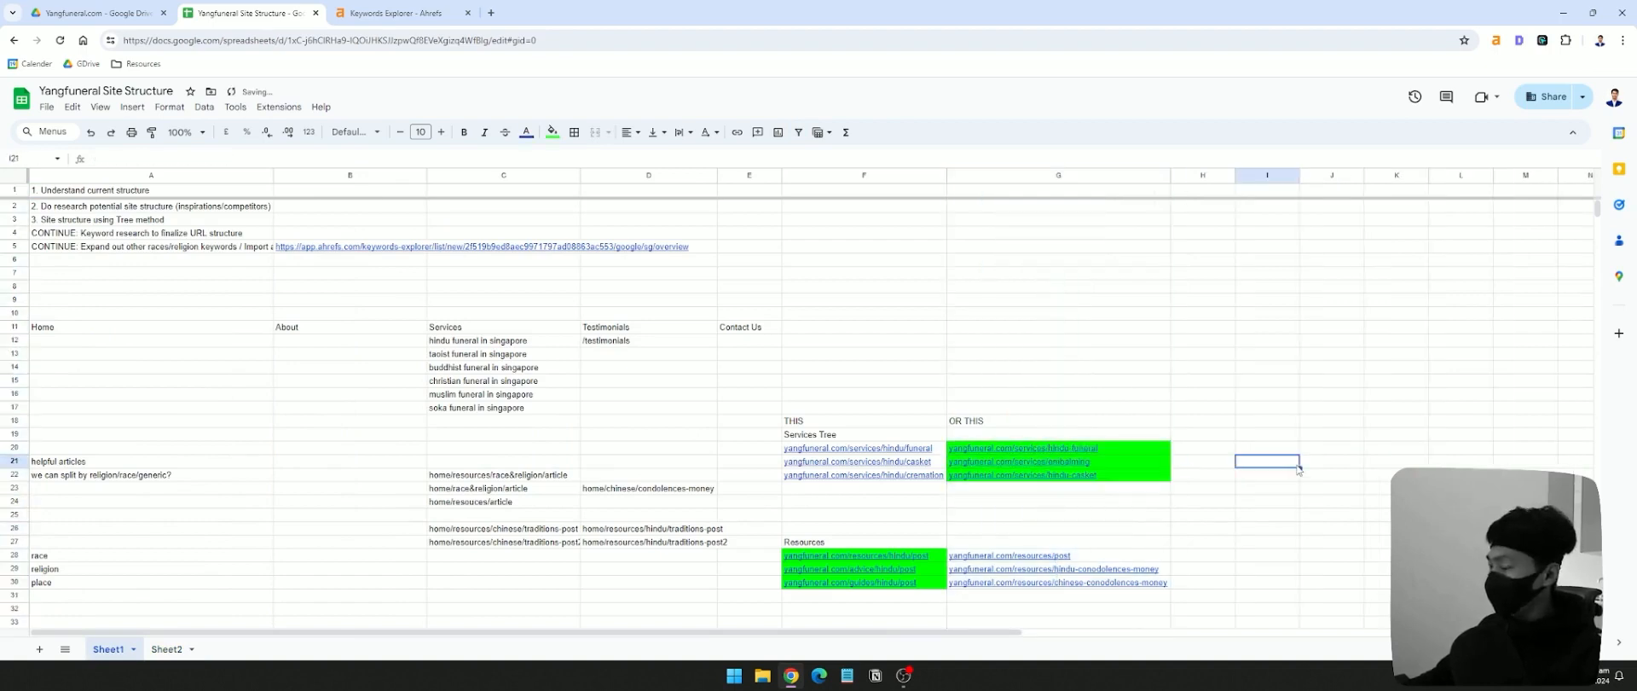
# - Compare the green-highlighted services URLs in column G and resources URLs in column F with their alternatives
pyautogui.click(1165, 432)
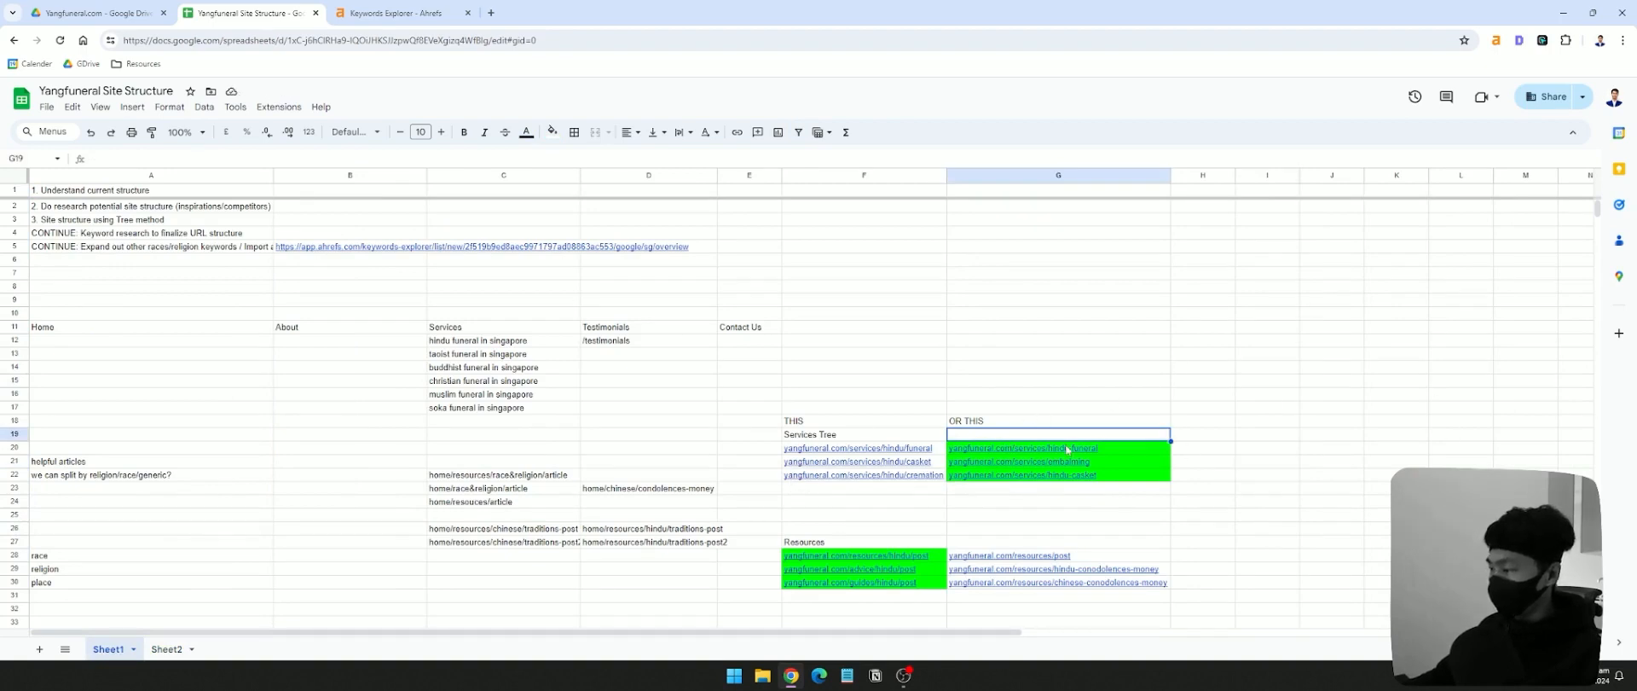
pyautogui.click(1217, 452)
pyautogui.moveTo(1138, 451); pyautogui.dragTo(1076, 502)
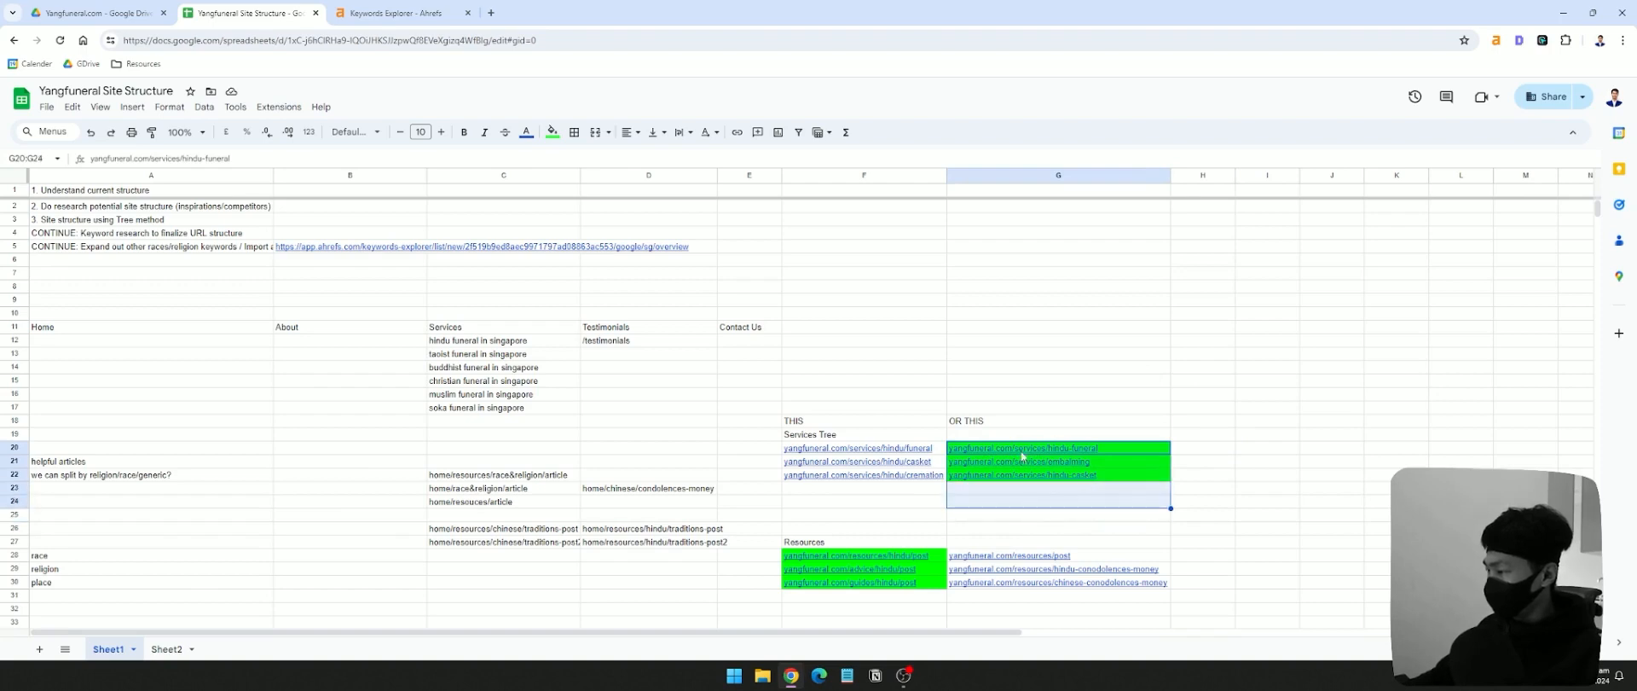
pyautogui.click(836, 544)
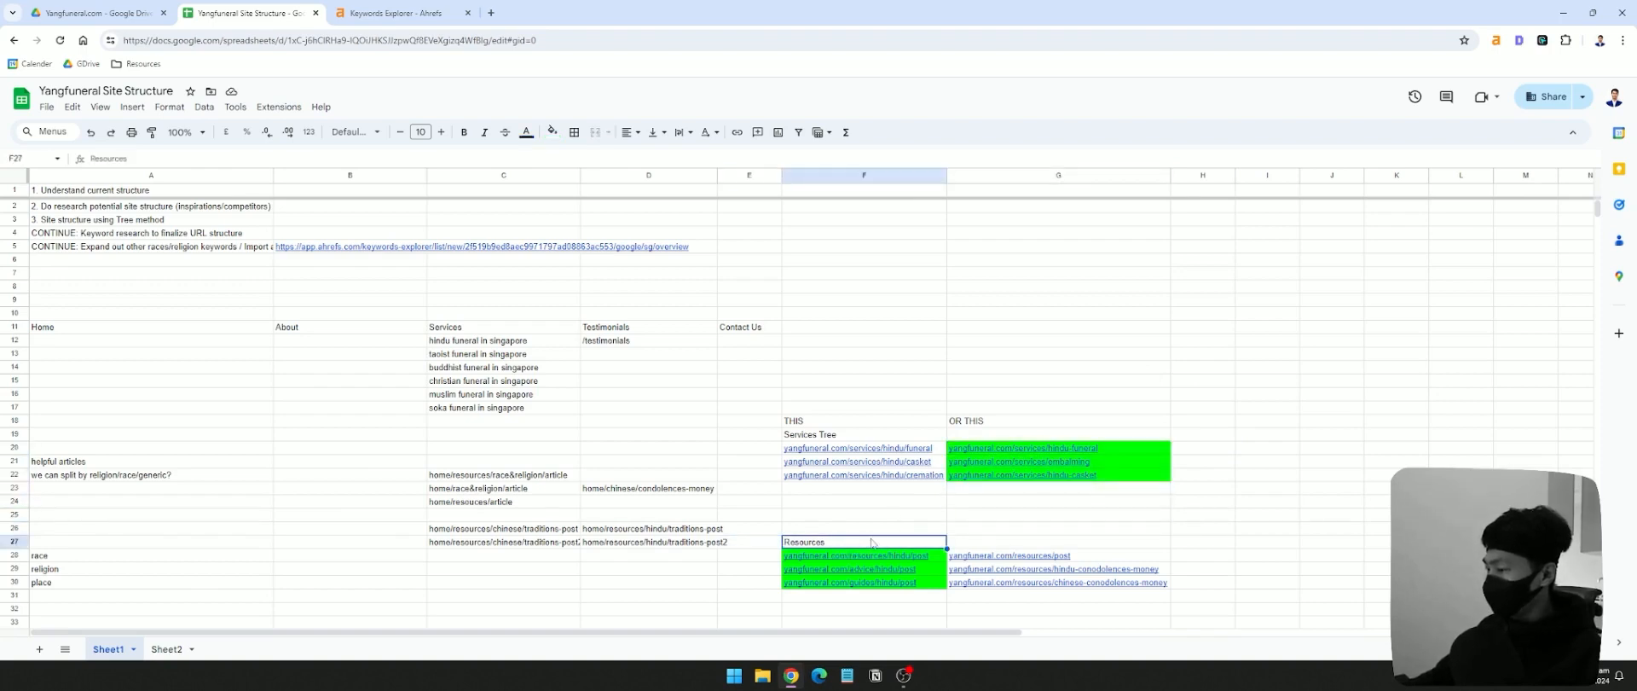
pyautogui.moveTo(904, 555); pyautogui.dragTo(913, 617)
pyautogui.click(855, 488)
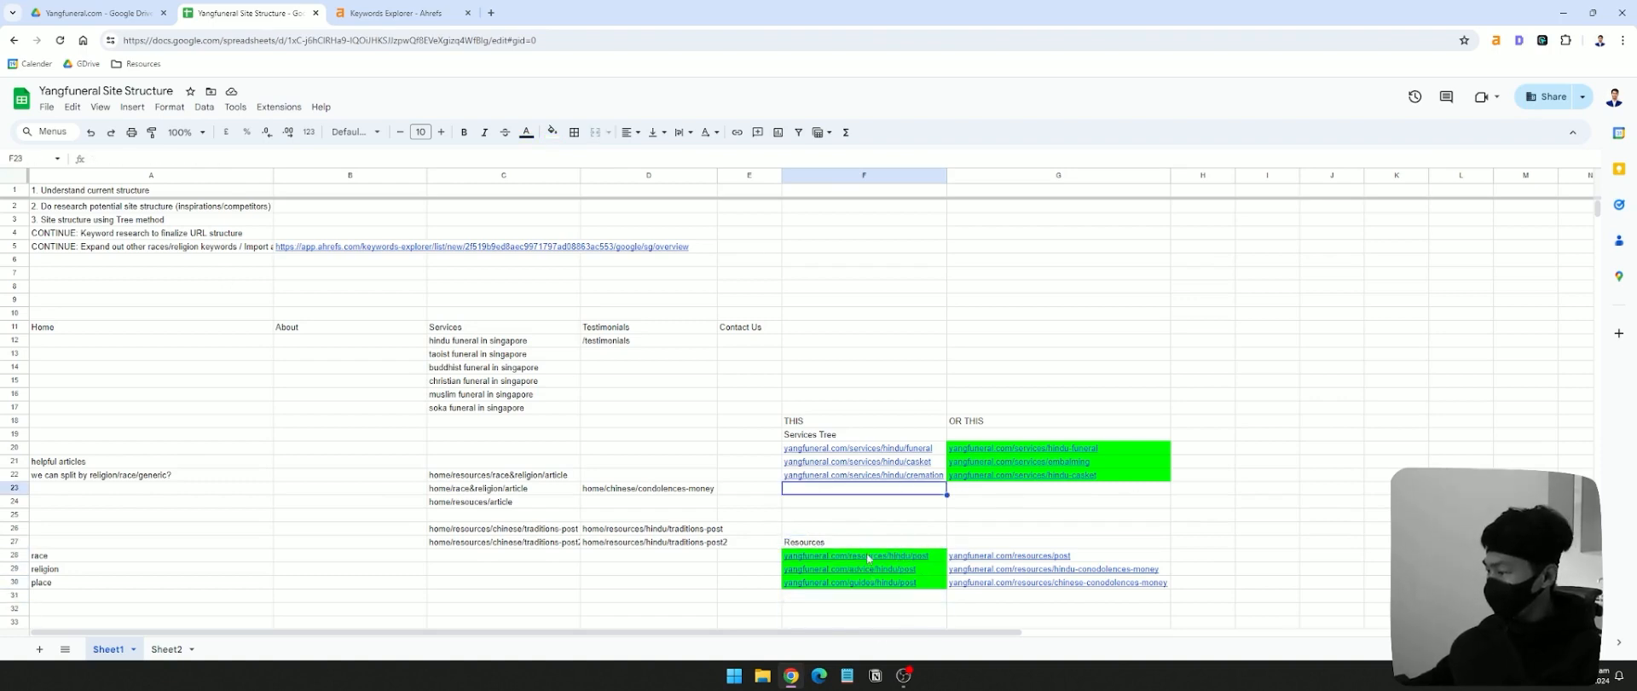
pyautogui.click(1050, 545)
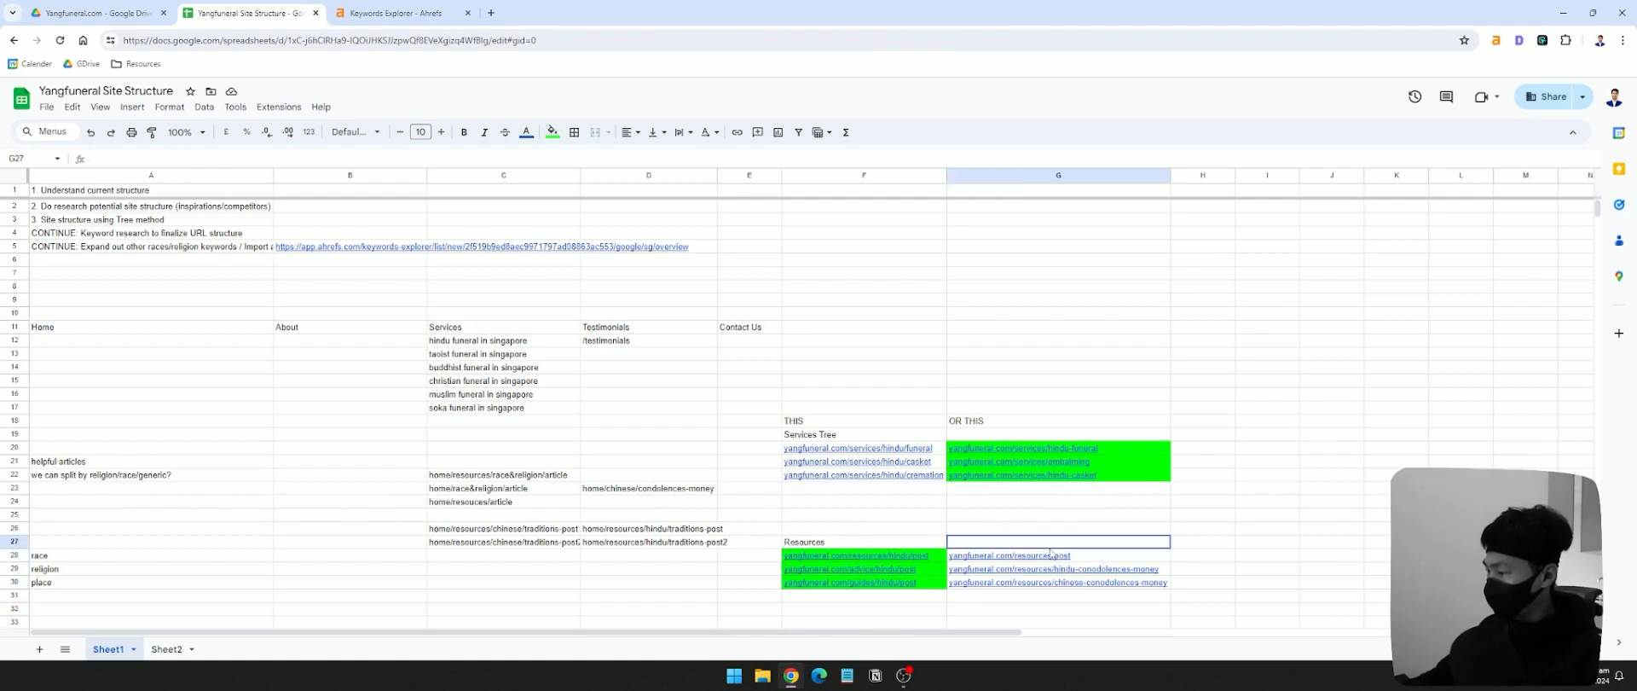
pyautogui.click(900, 517)
pyautogui.moveTo(912, 568); pyautogui.dragTo(920, 621)
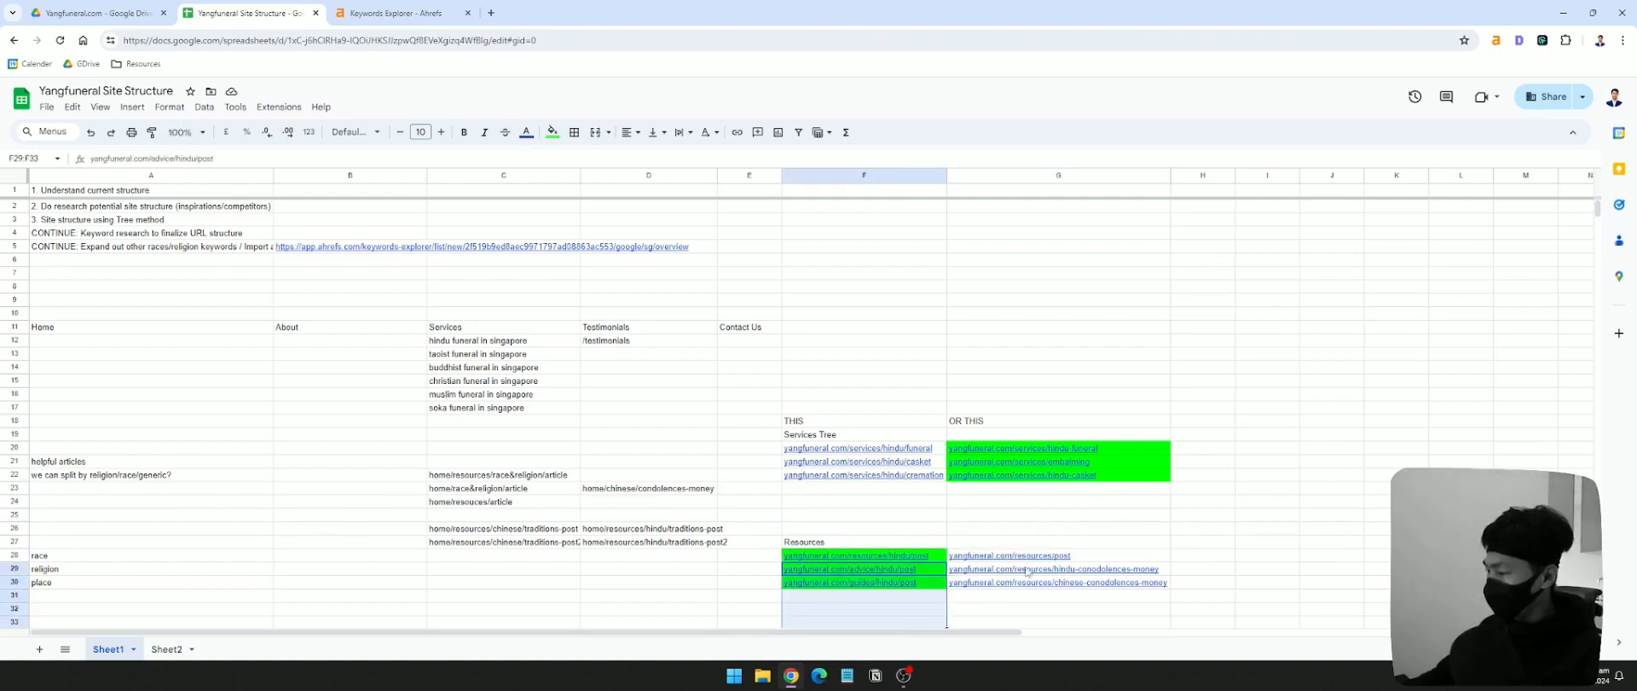
# - Open the taoist funeral keyword from the Ahrefs list in a new tab and show all its matching terms
pyautogui.click(396, 13)
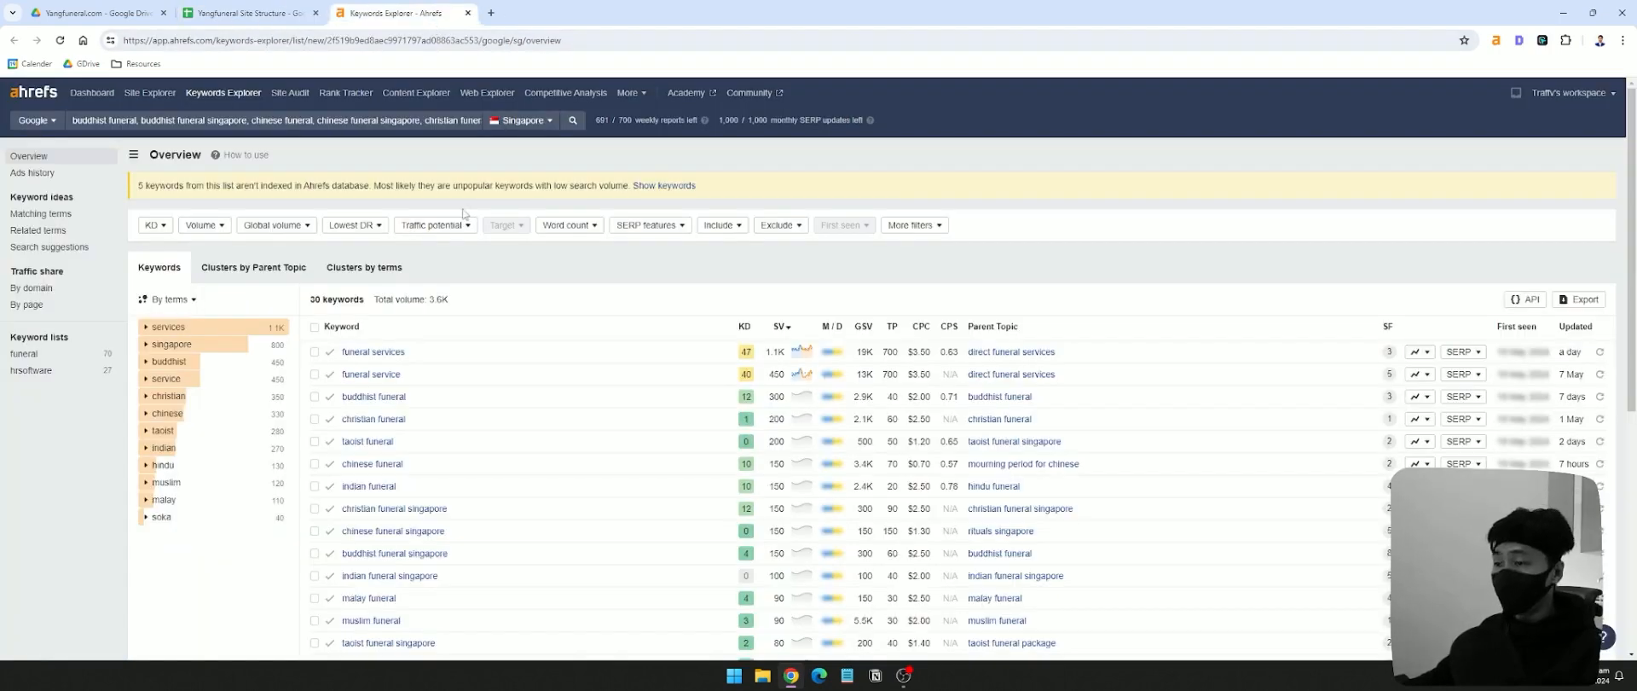
pyautogui.rightClick(376, 441)
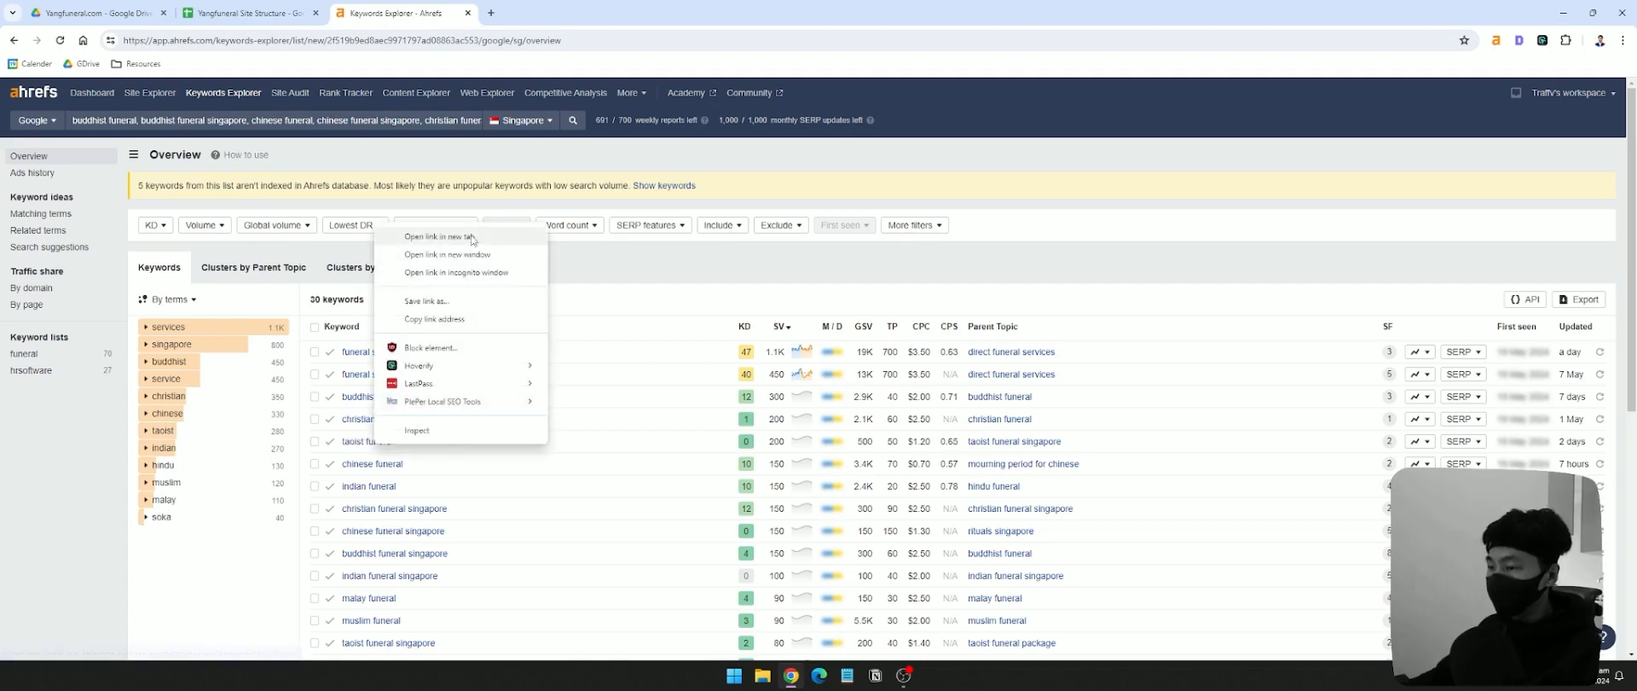
pyautogui.click(472, 238)
pyautogui.click(550, 13)
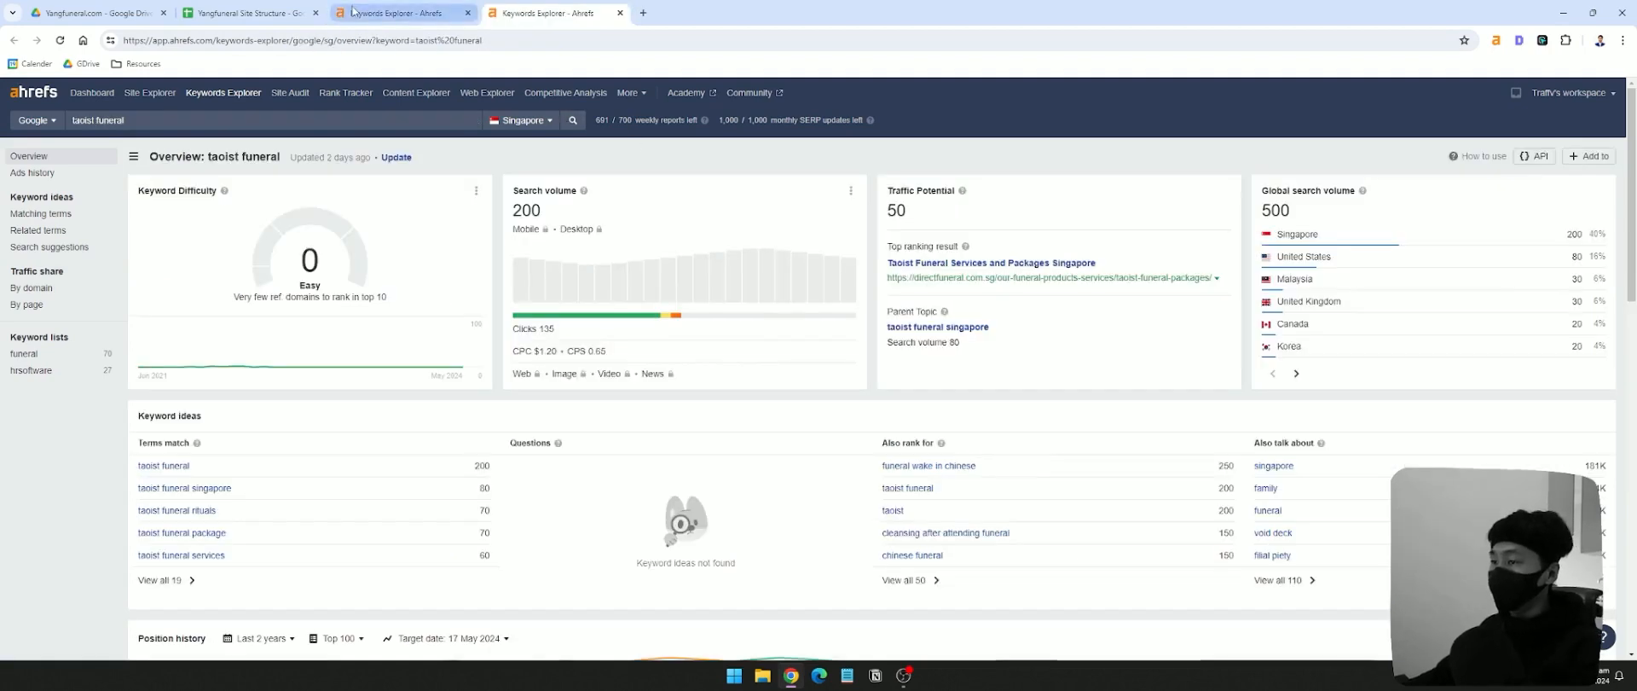
pyautogui.click(175, 583)
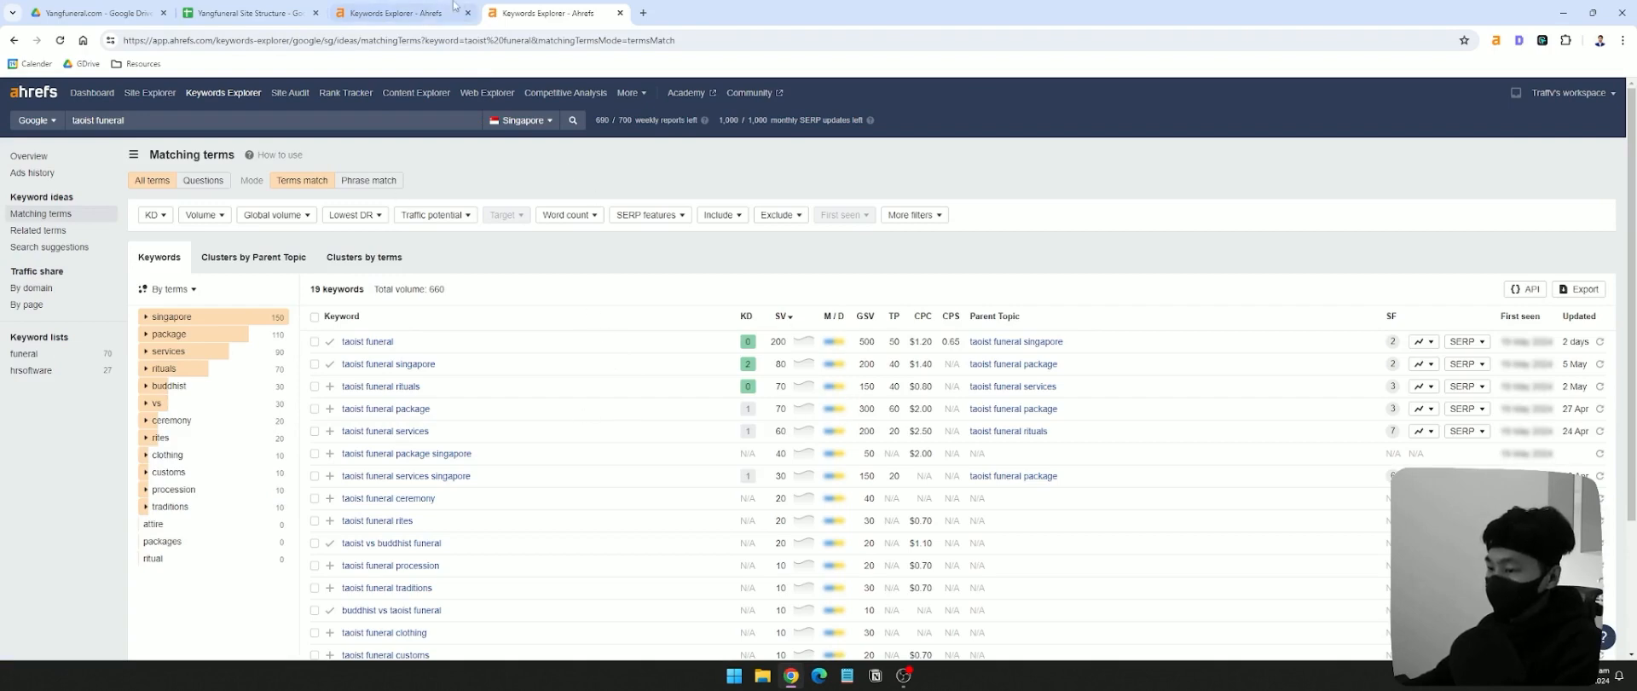
# - Examine the matching terms for taoist funeral, including the package and services variations
pyautogui.click(225, 13)
pyautogui.click(555, 13)
pyautogui.scroll(-1, 671, 378)
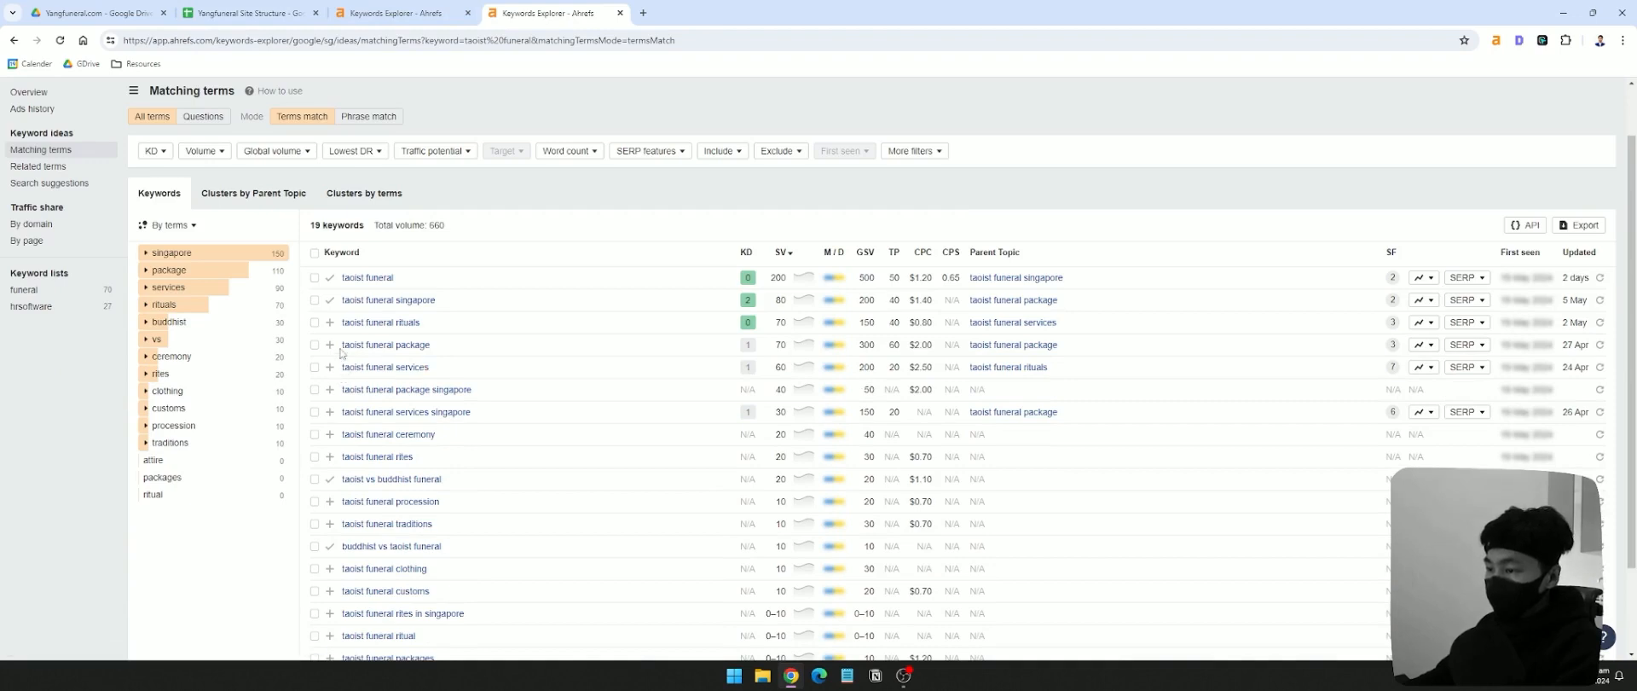
pyautogui.moveTo(341, 352); pyautogui.dragTo(516, 358)
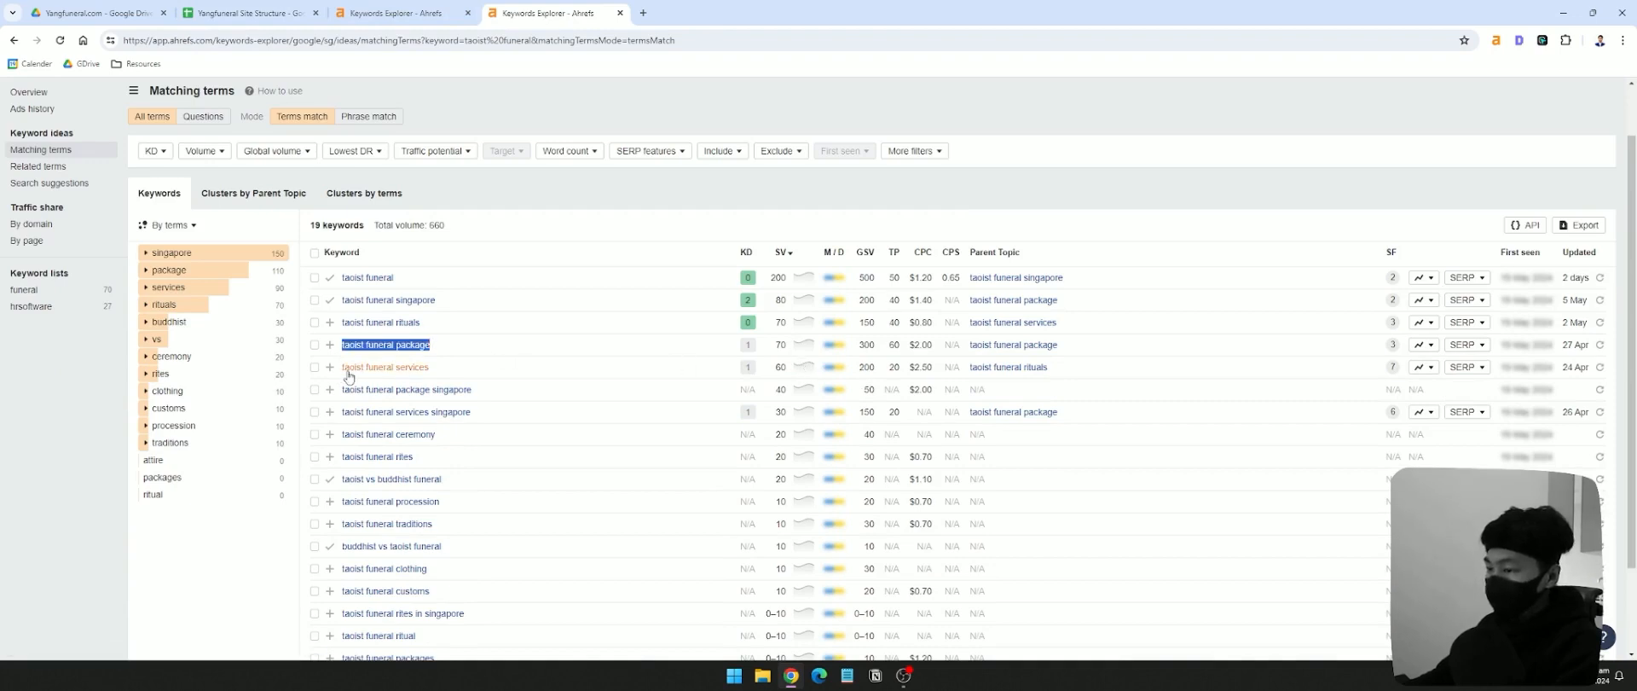
pyautogui.moveTo(343, 369); pyautogui.dragTo(477, 351)
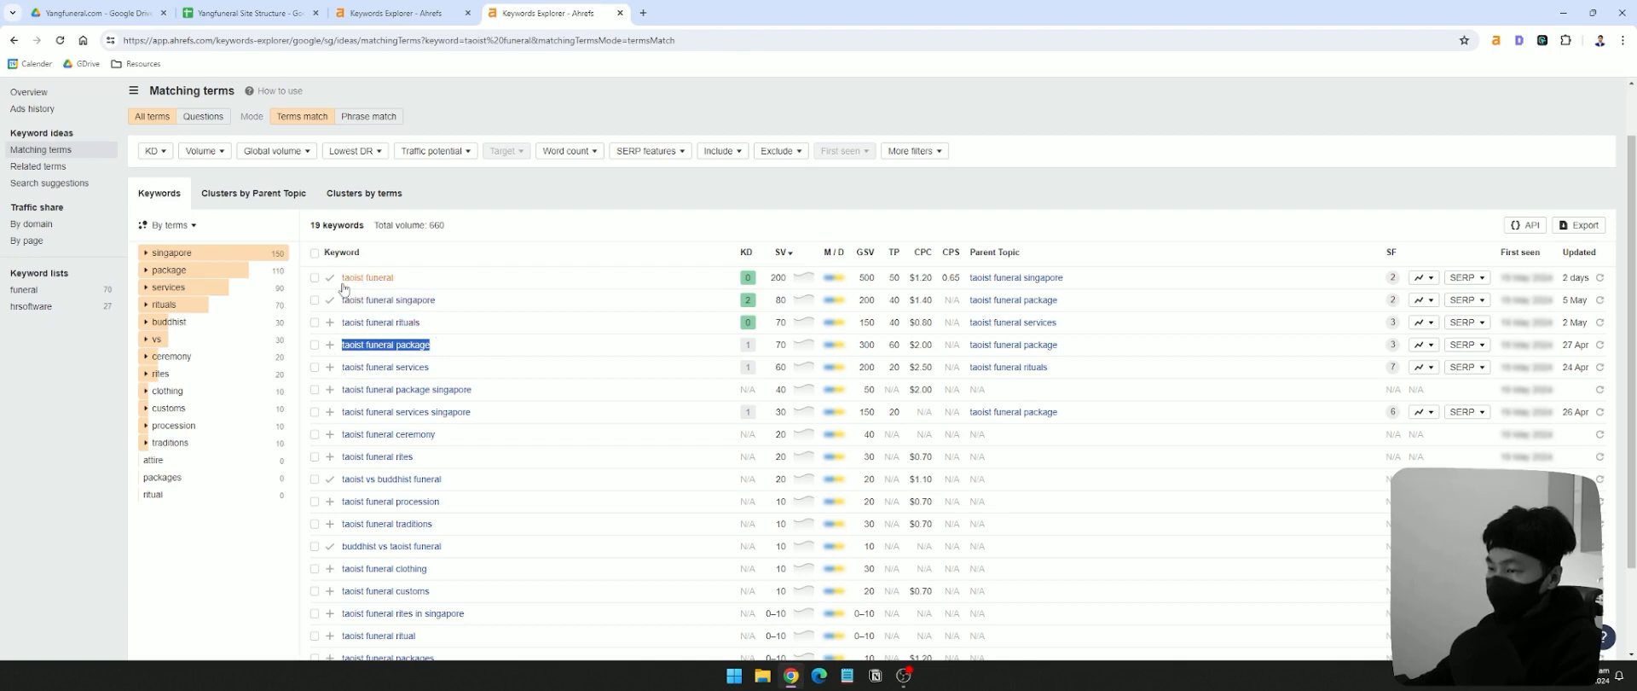
pyautogui.moveTo(340, 277); pyautogui.dragTo(419, 288)
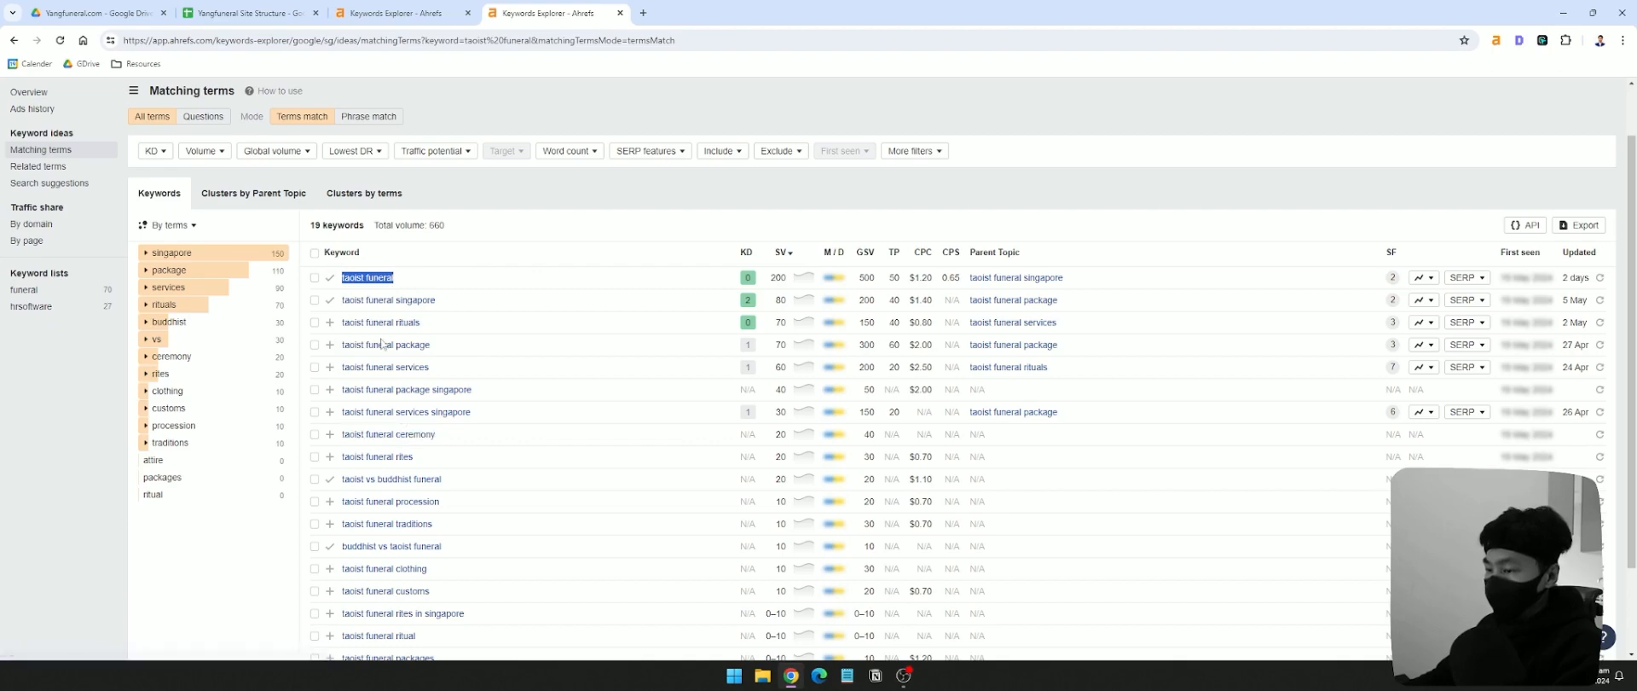
# - Review the yangfuneral.com/services/hindu/funeral URL in cell F20 of the spreadsheet and return to the Ahrefs matching terms for taoist funeral
pyautogui.click(256, 22)
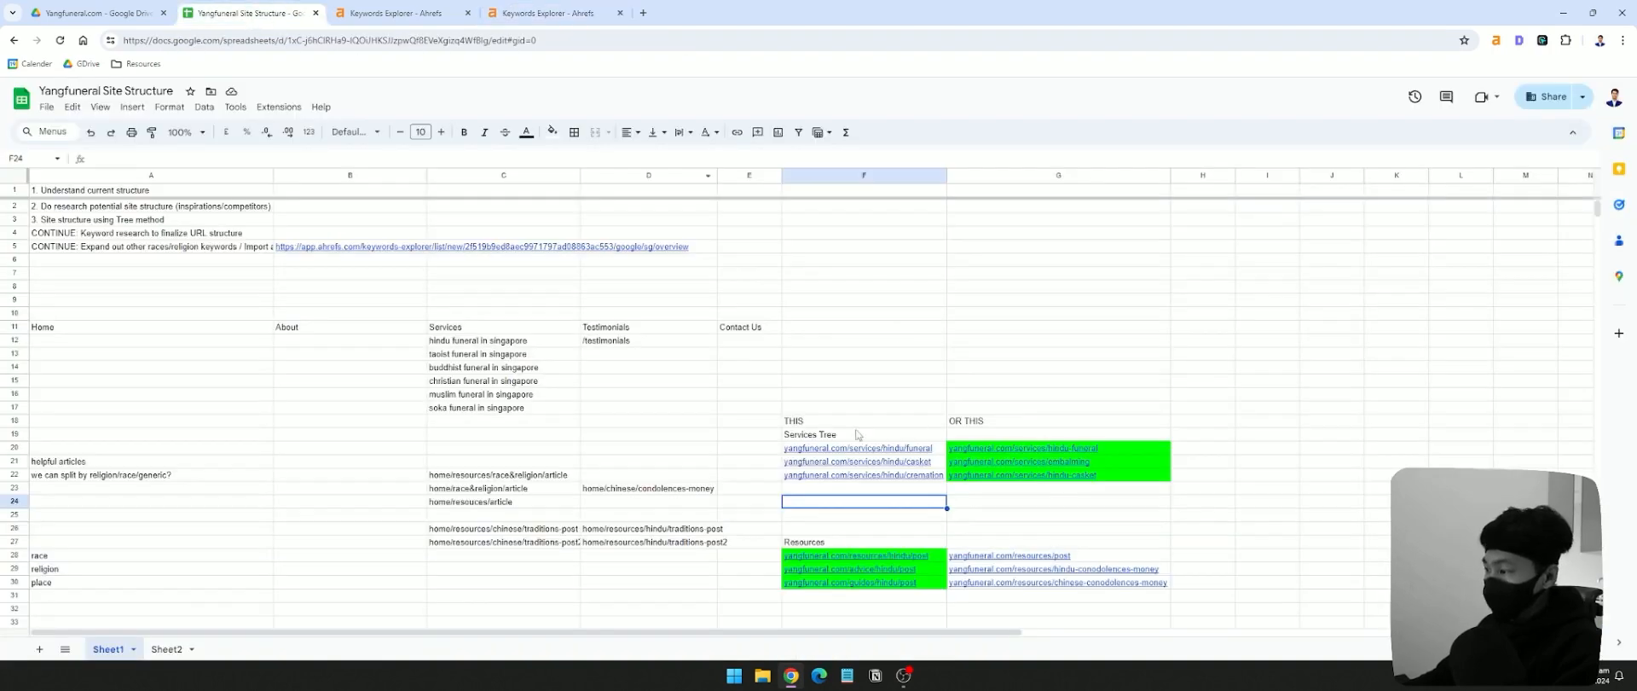
pyautogui.click(908, 452)
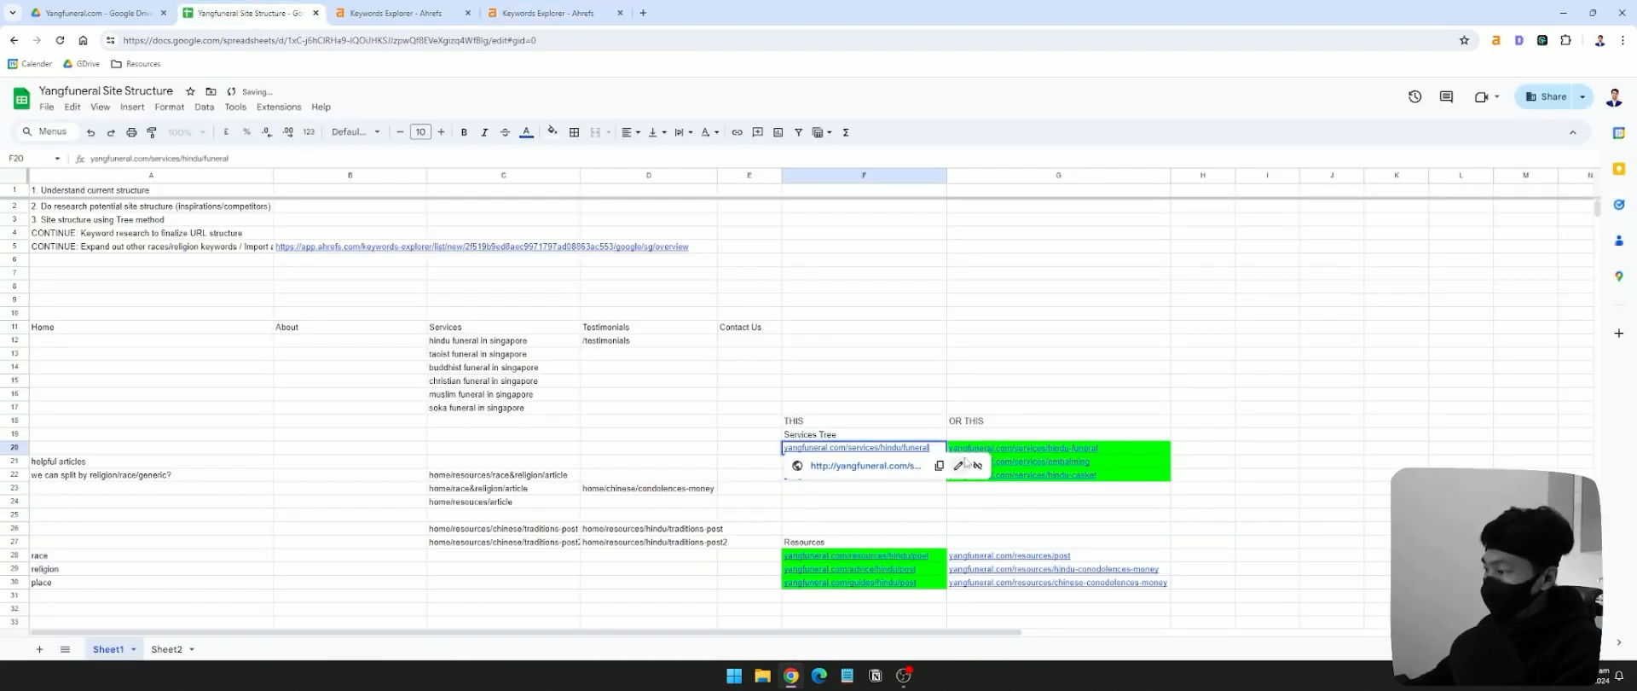
pyautogui.moveTo(904, 447); pyautogui.dragTo(784, 447)
pyautogui.click(936, 423)
pyautogui.doubleClick(936, 449)
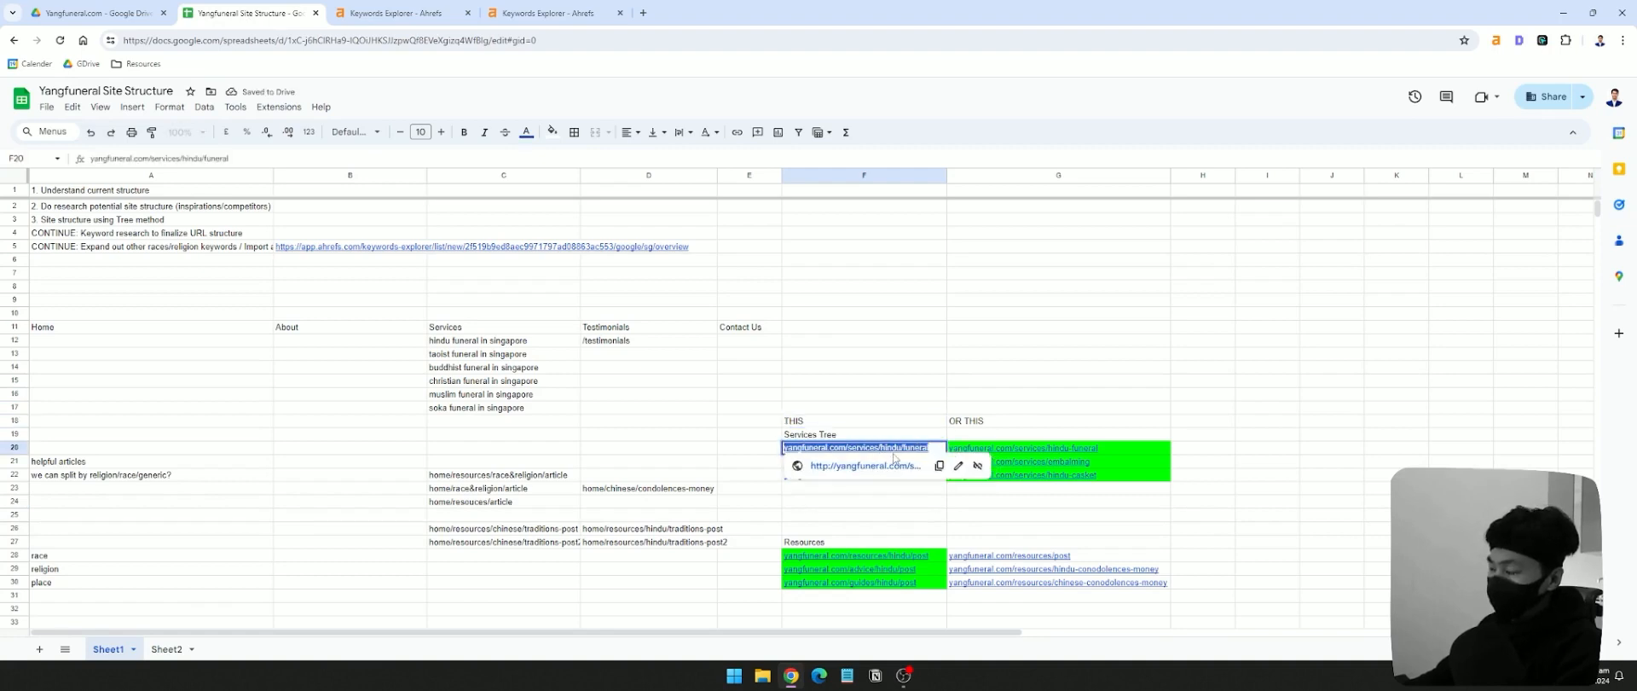
pyautogui.click(923, 424)
pyautogui.click(554, 15)
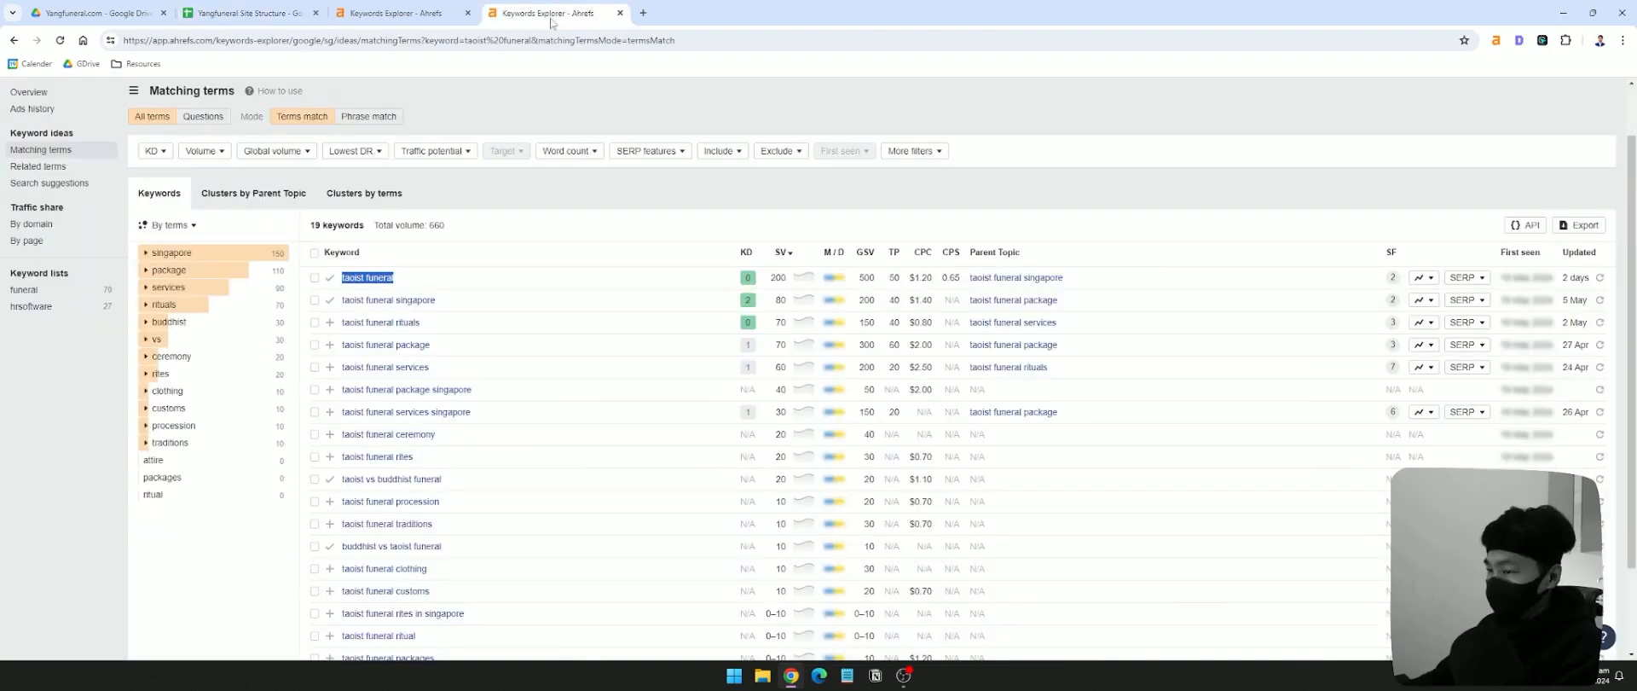
# - Examine the taoist funeral matching terms, such as ceremony, rites and services singapore, and compare them with the services URLs in G20:G22 of the spreadsheet
pyautogui.doubleClick(780, 300)
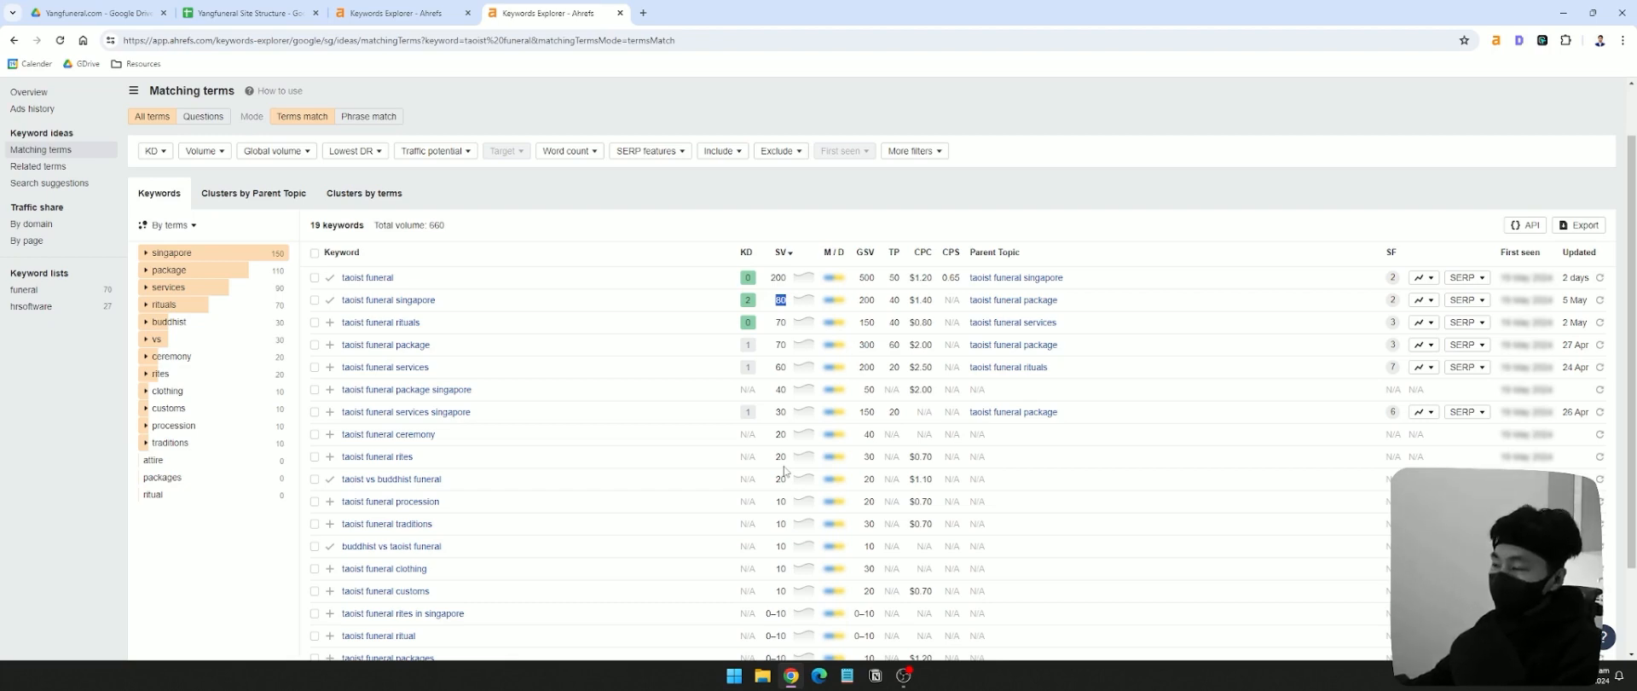
pyautogui.scroll(-1, 785, 470)
pyautogui.moveTo(341, 437); pyautogui.dragTo(487, 443)
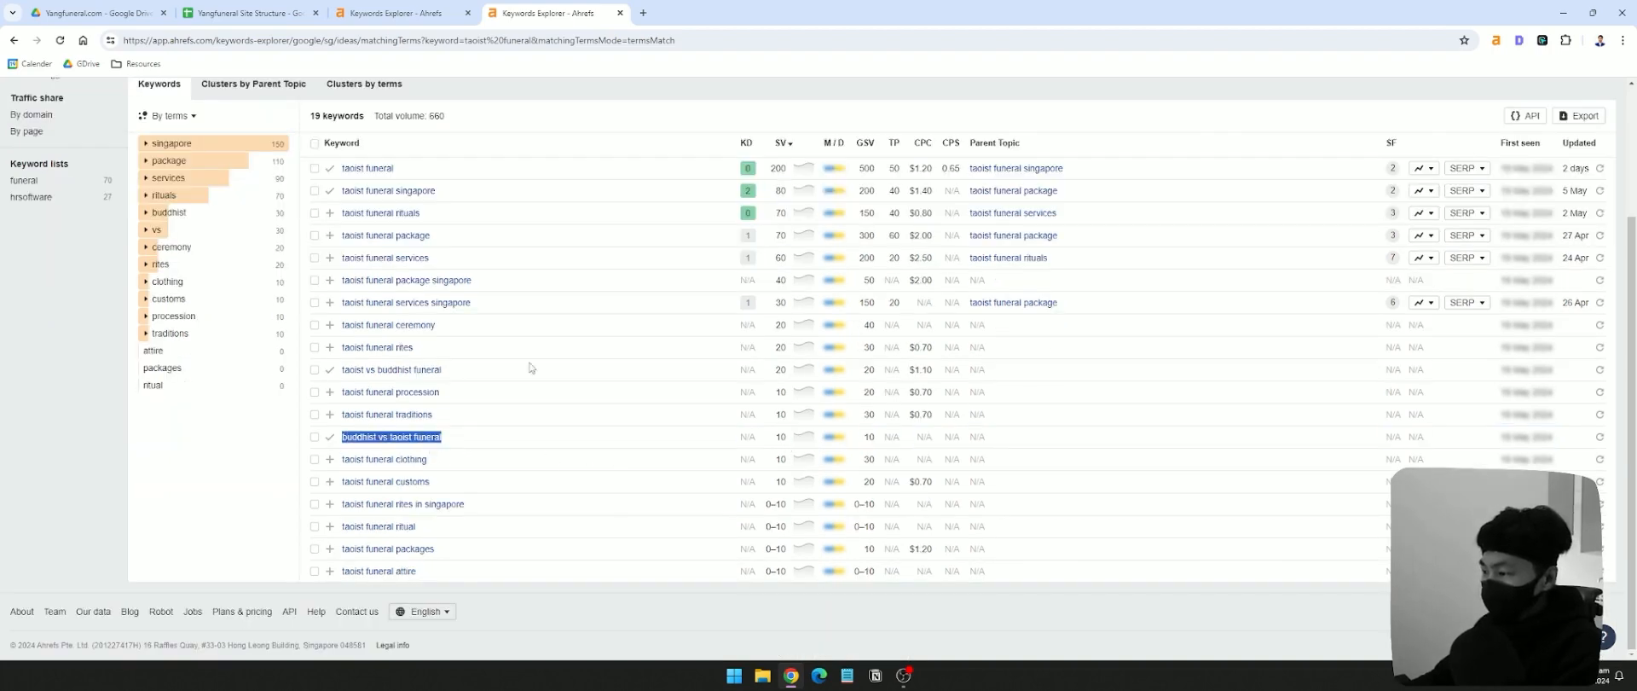
pyautogui.moveTo(416, 348); pyautogui.dragTo(351, 346)
pyautogui.moveTo(483, 332); pyautogui.dragTo(354, 326)
pyautogui.moveTo(526, 310); pyautogui.dragTo(355, 303)
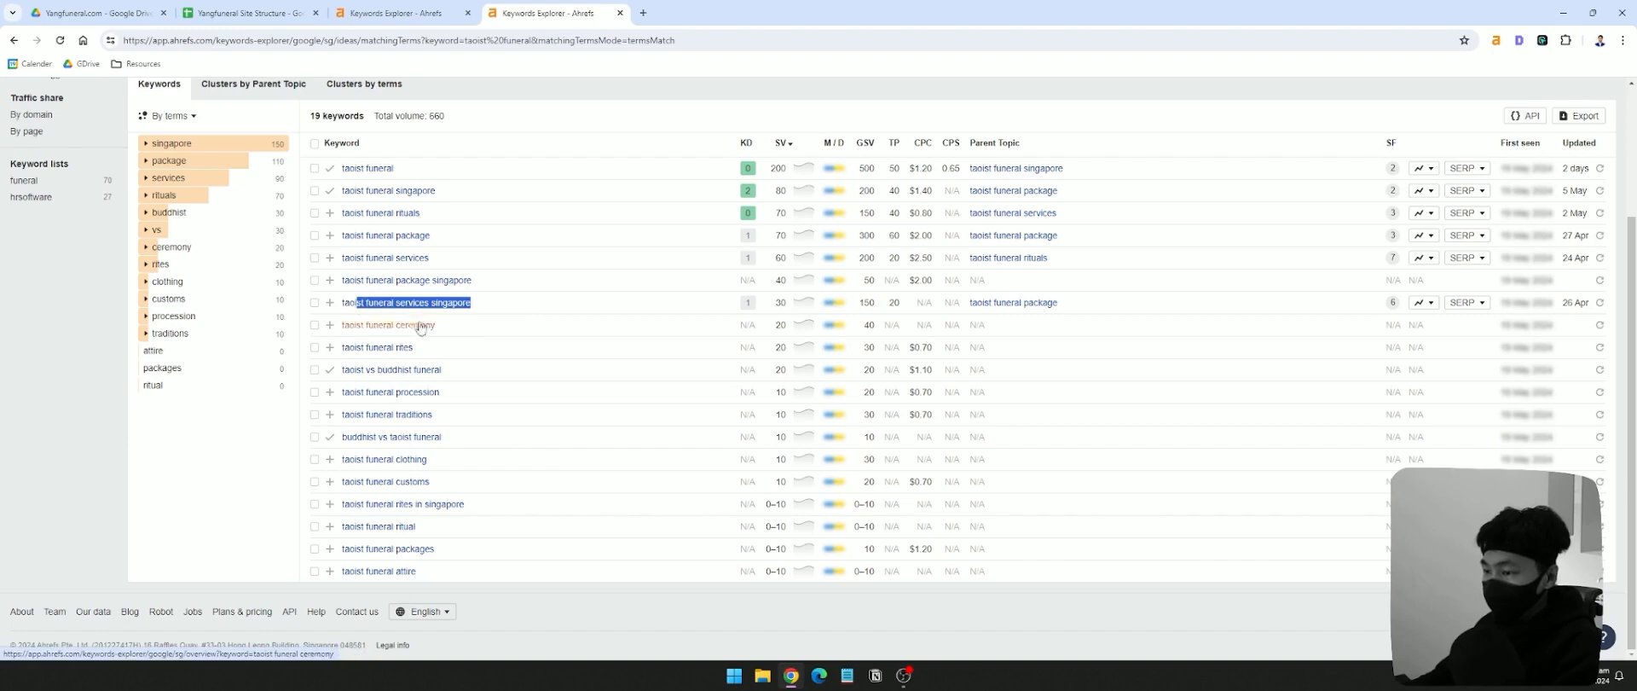
pyautogui.click(249, 14)
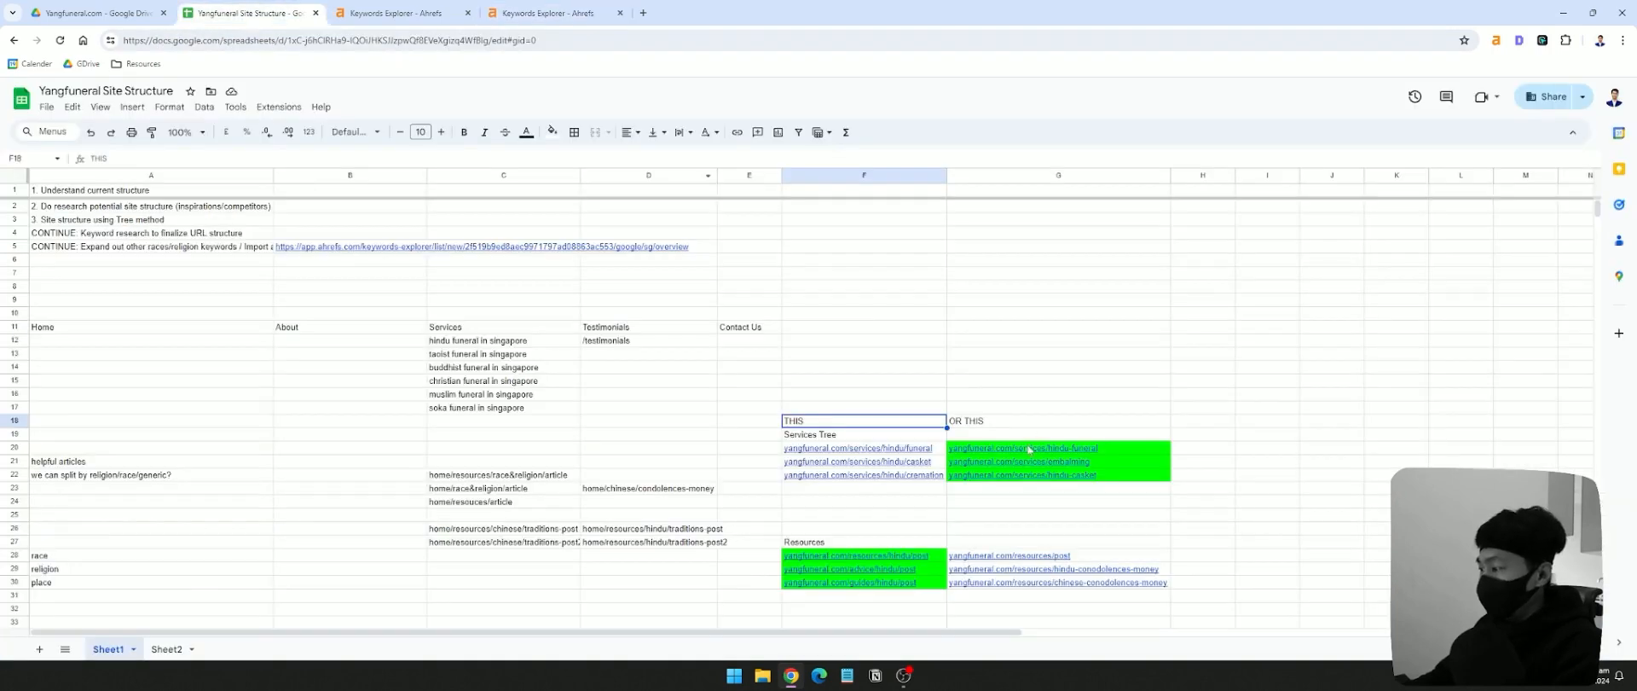
pyautogui.moveTo(1033, 448); pyautogui.dragTo(1026, 480)
# - Show the related terms for taoist funeral in Ahrefs and open its search suggestions
pyautogui.click(552, 13)
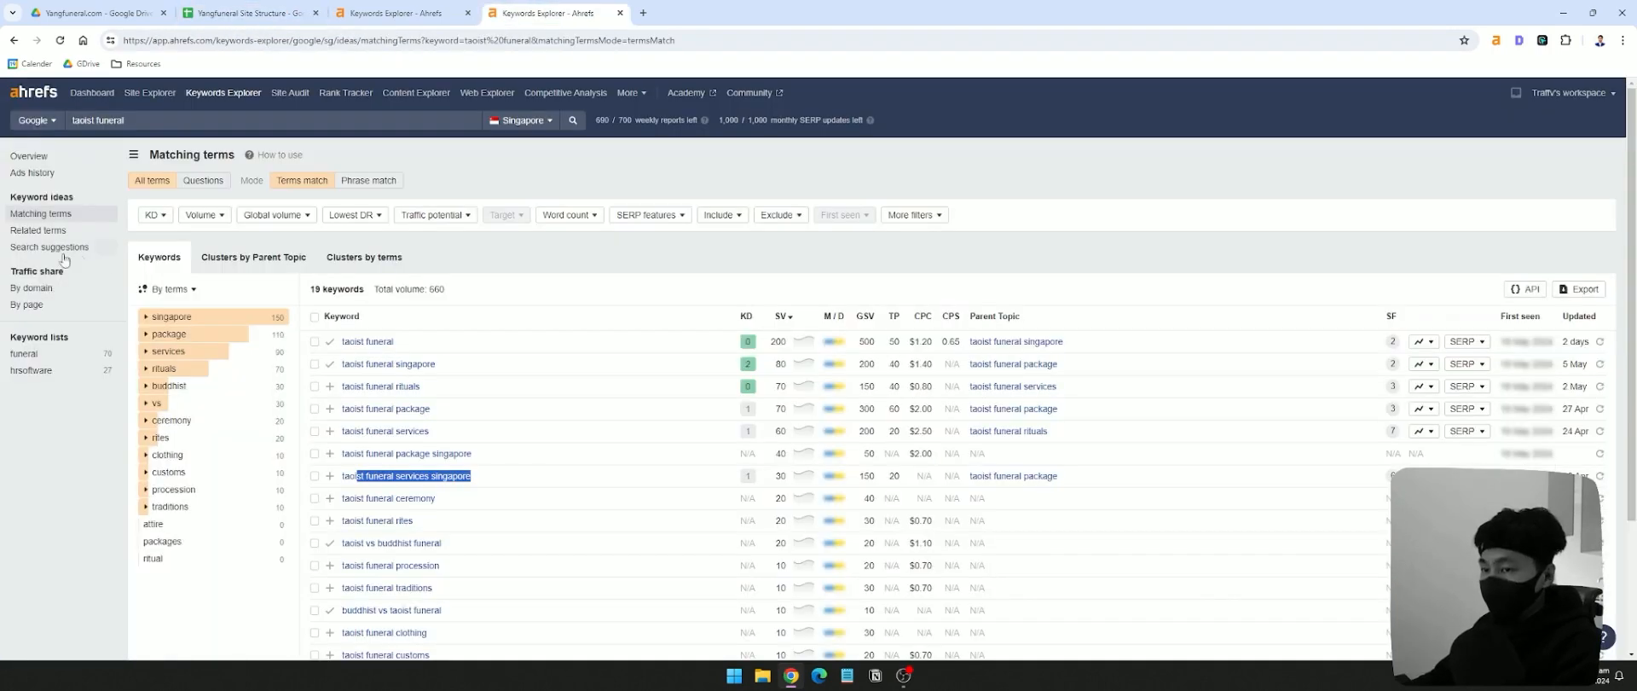
pyautogui.click(38, 231)
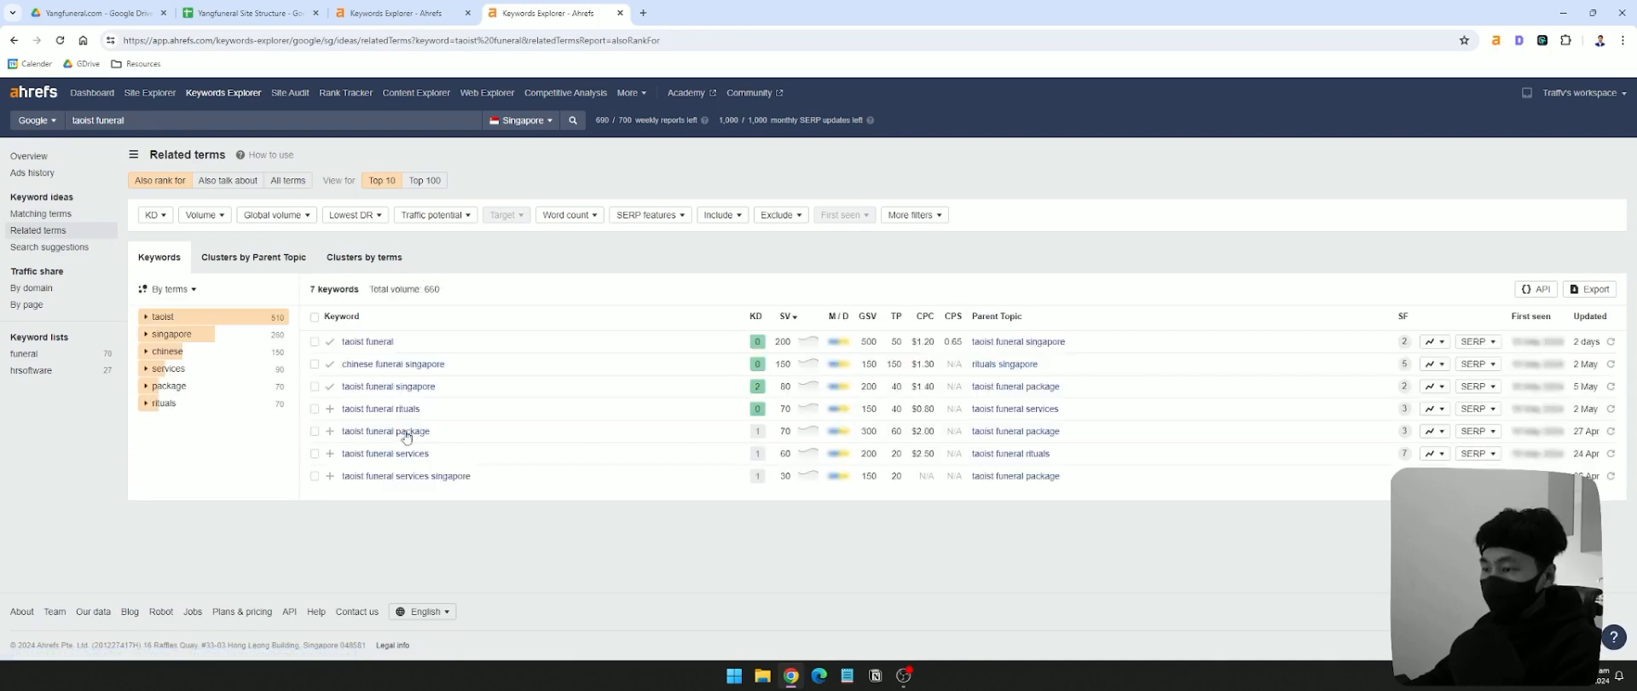
pyautogui.click(68, 247)
# - Compare the green-highlighted resources URLs in column F of the spreadsheet with the alternatives in column G, from row 28 down
pyautogui.click(397, 14)
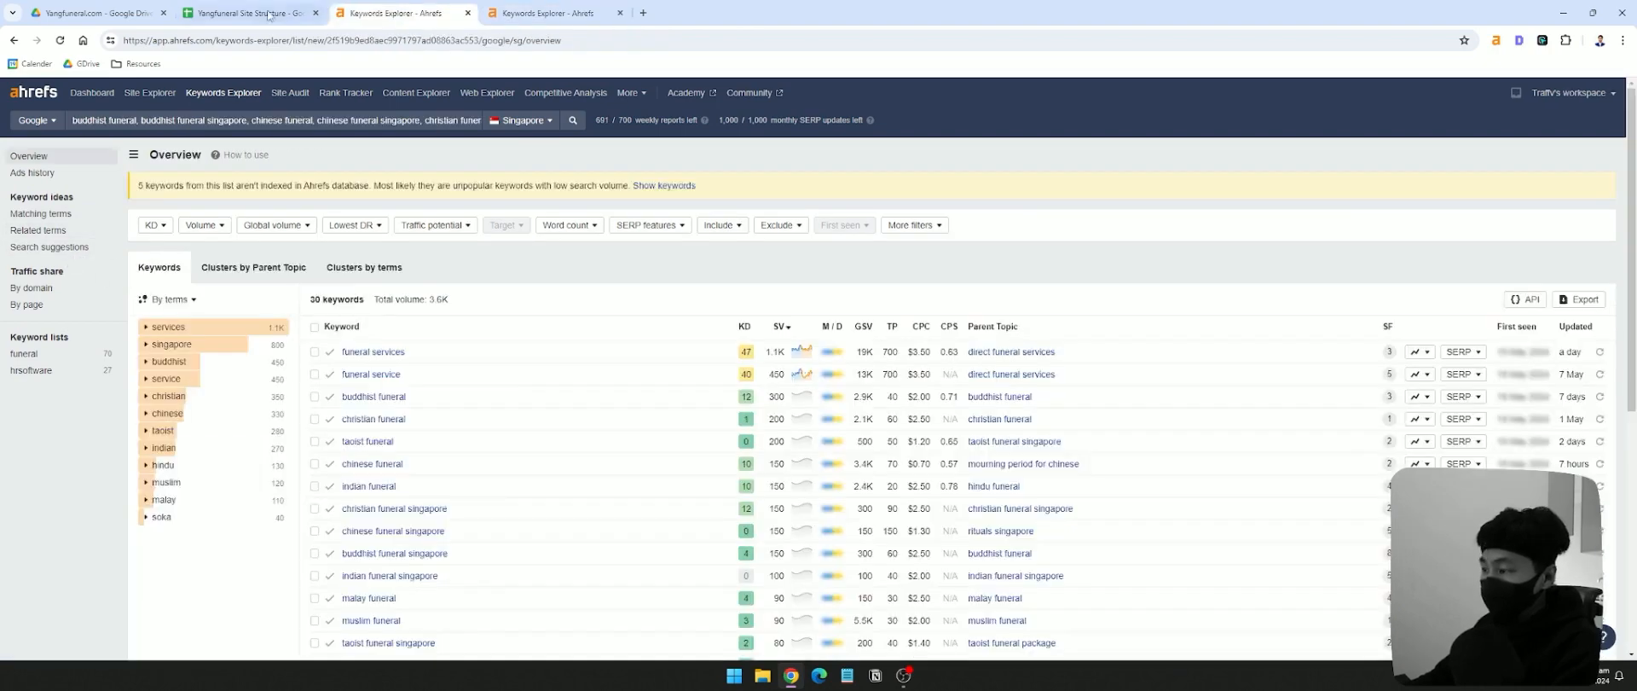
pyautogui.click(271, 14)
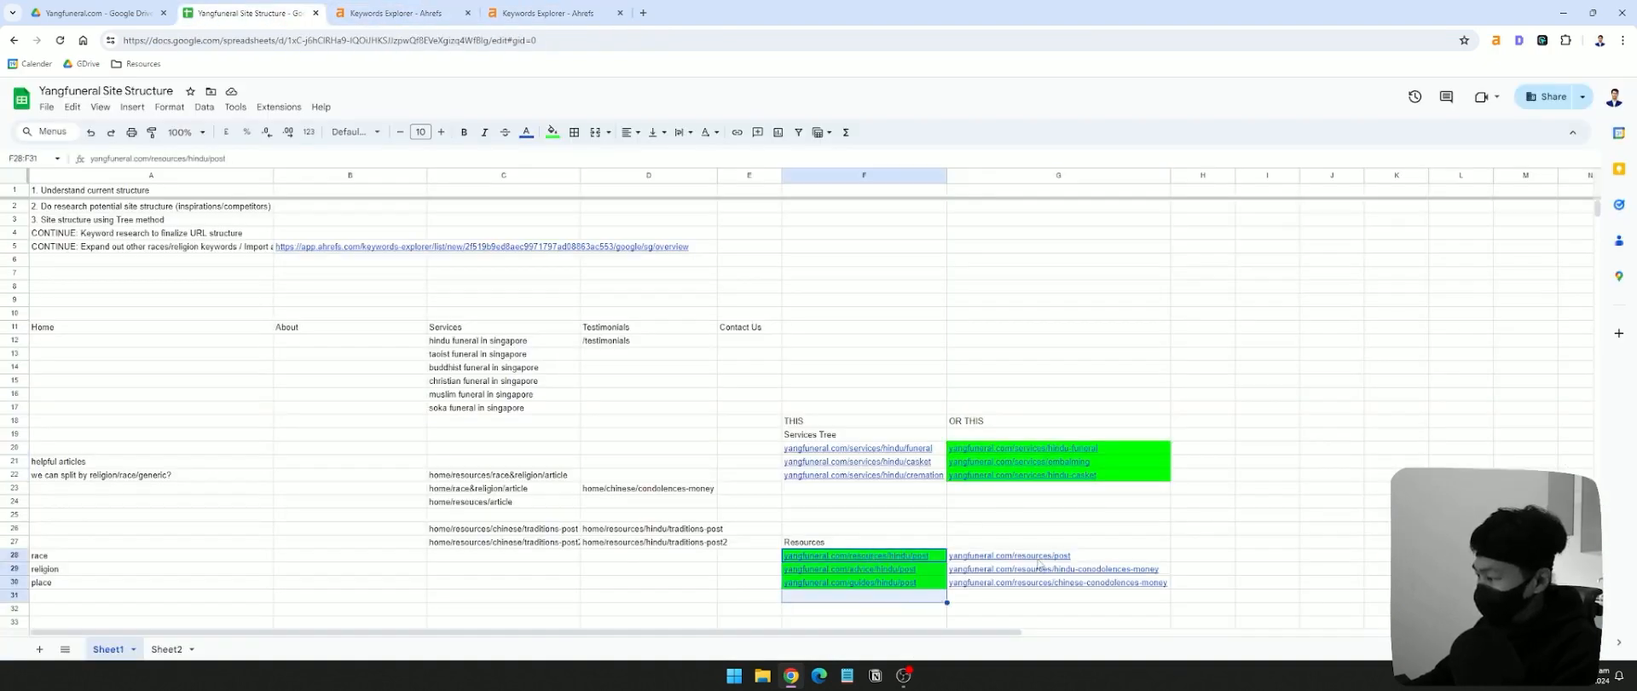
pyautogui.moveTo(955, 555); pyautogui.dragTo(953, 595)
pyautogui.moveTo(869, 557); pyautogui.dragTo(867, 597)
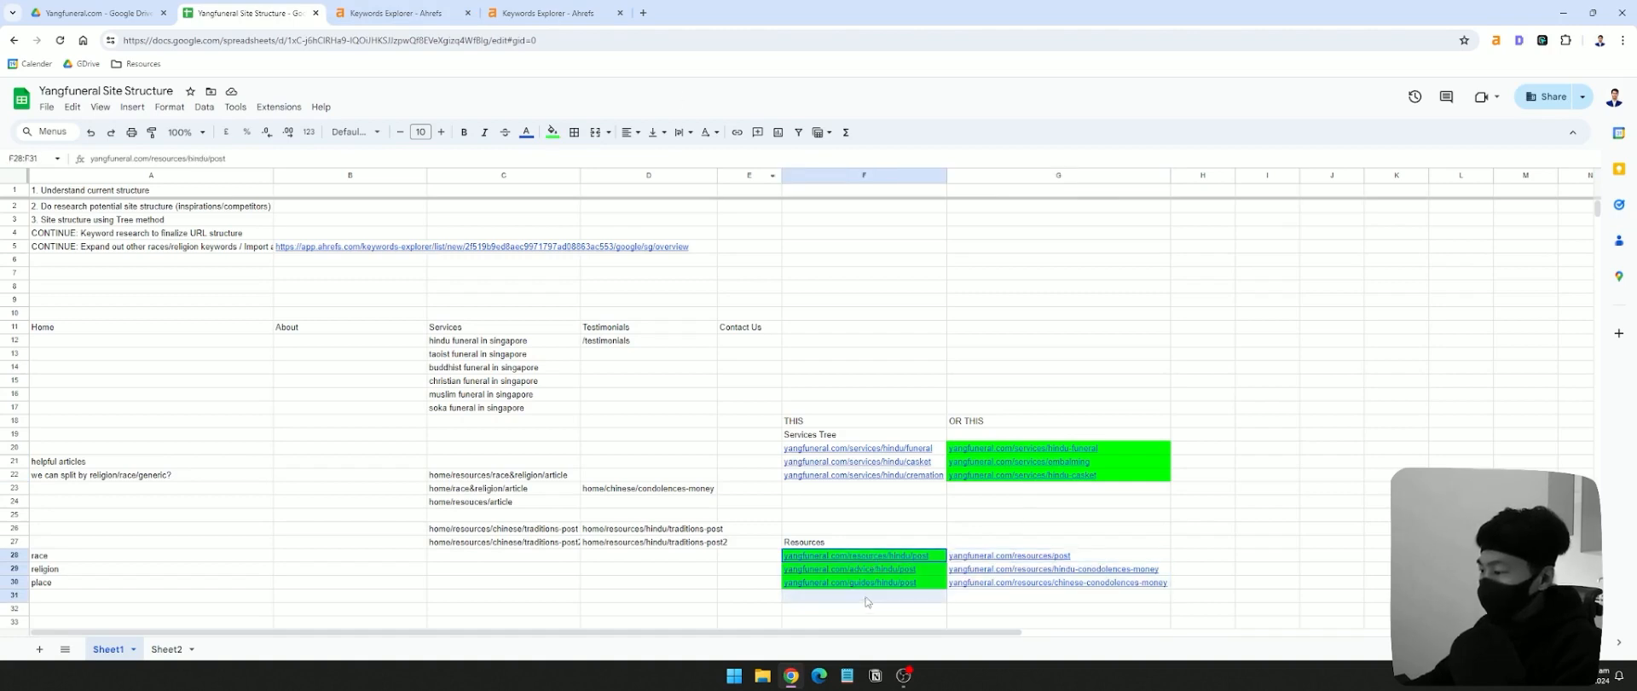
pyautogui.moveTo(980, 556); pyautogui.dragTo(981, 583)
pyautogui.moveTo(875, 559); pyautogui.dragTo(878, 596)
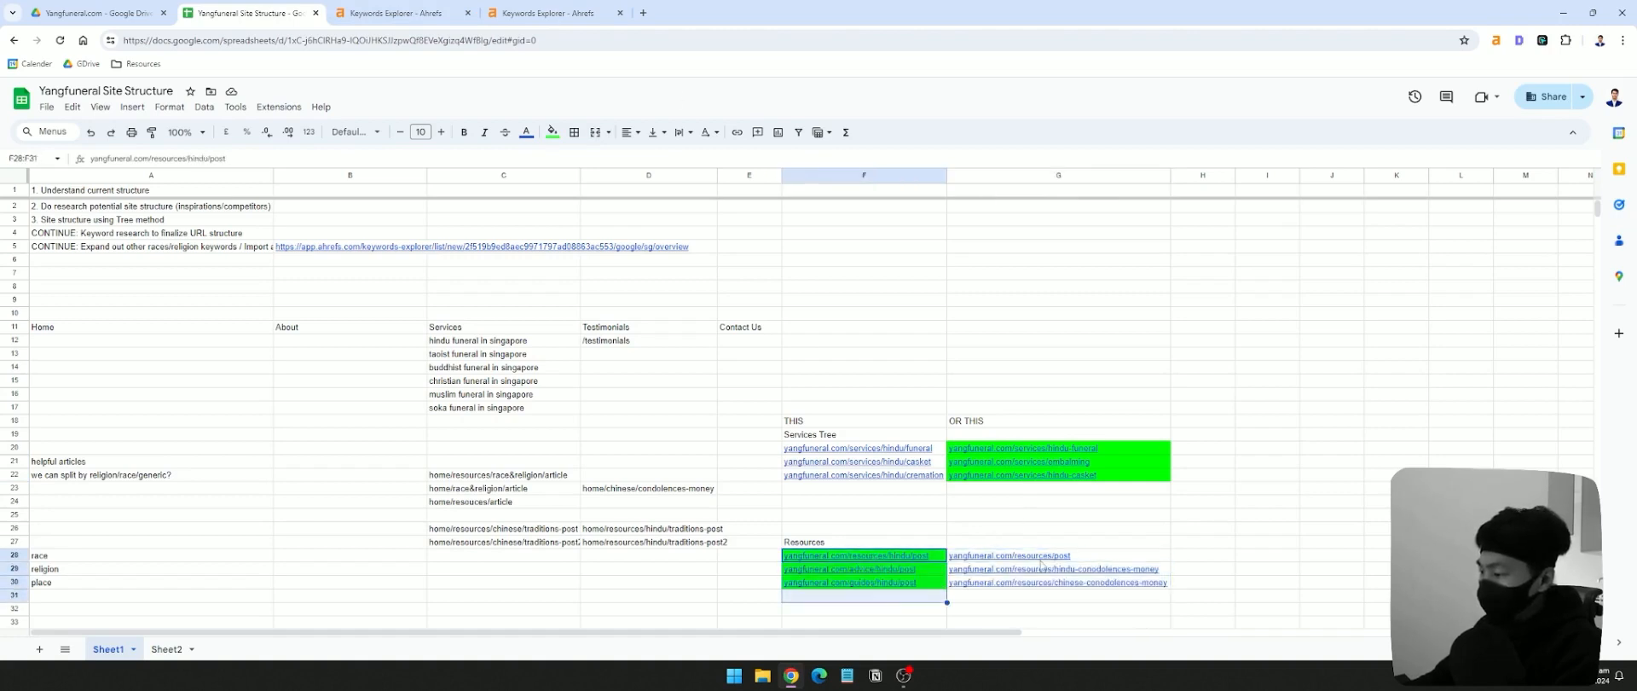
pyautogui.moveTo(1041, 559); pyautogui.dragTo(1027, 596)
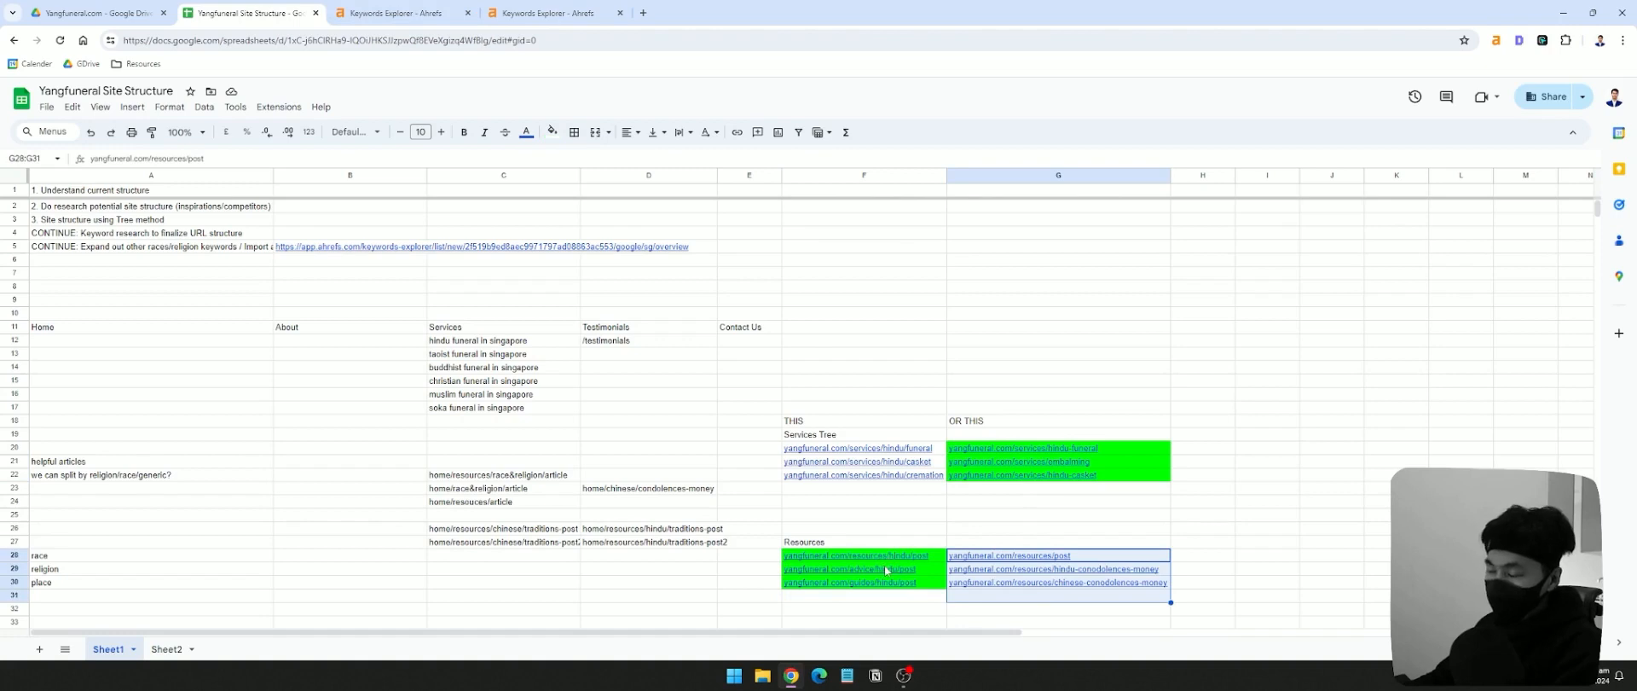
pyautogui.moveTo(887, 569)
pyautogui.click(777, 559)
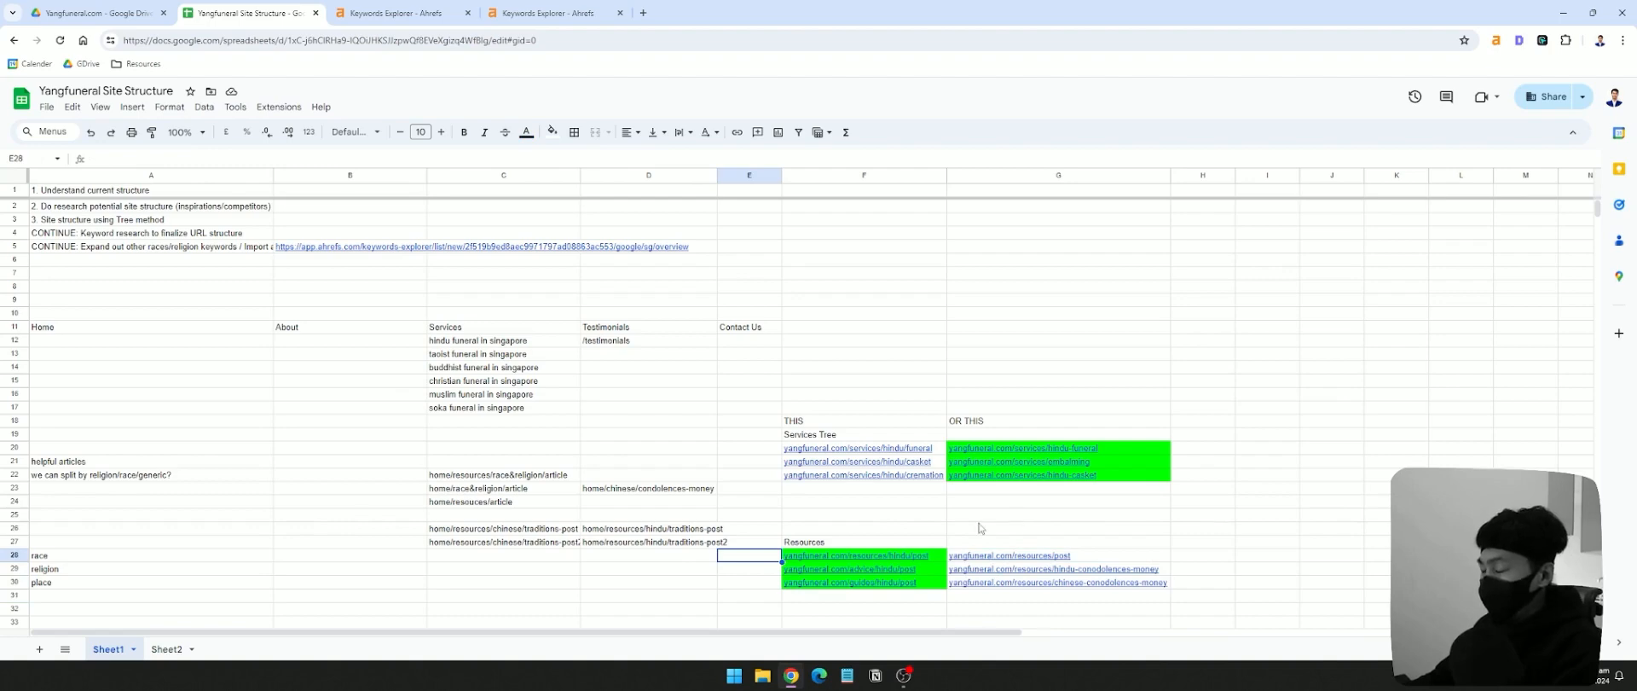
pyautogui.moveTo(926, 555); pyautogui.dragTo(926, 608)
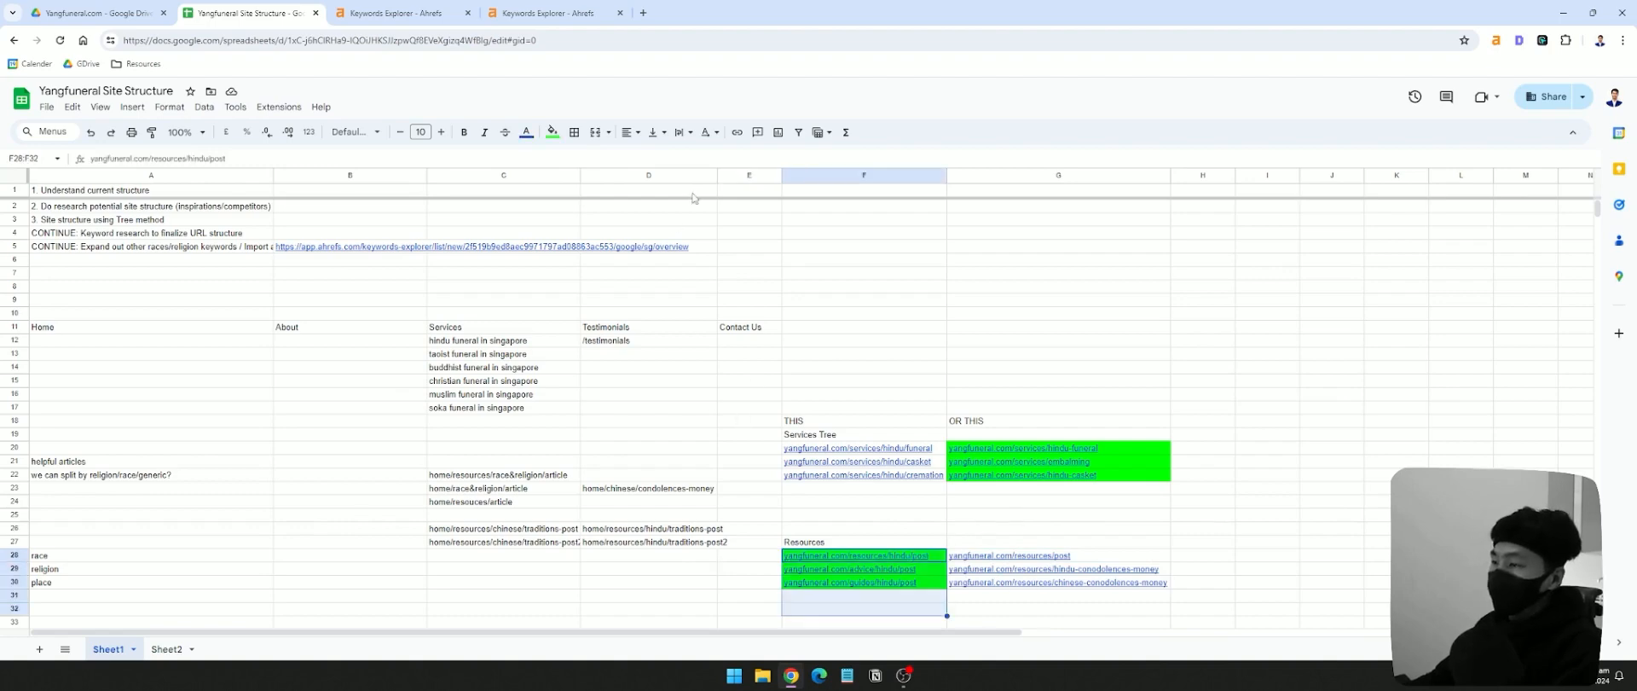
# - Examine the Ahrefs search suggestions for taoist funeral, looking for topics such as rituals and ceremony and their search volumes
pyautogui.click(550, 13)
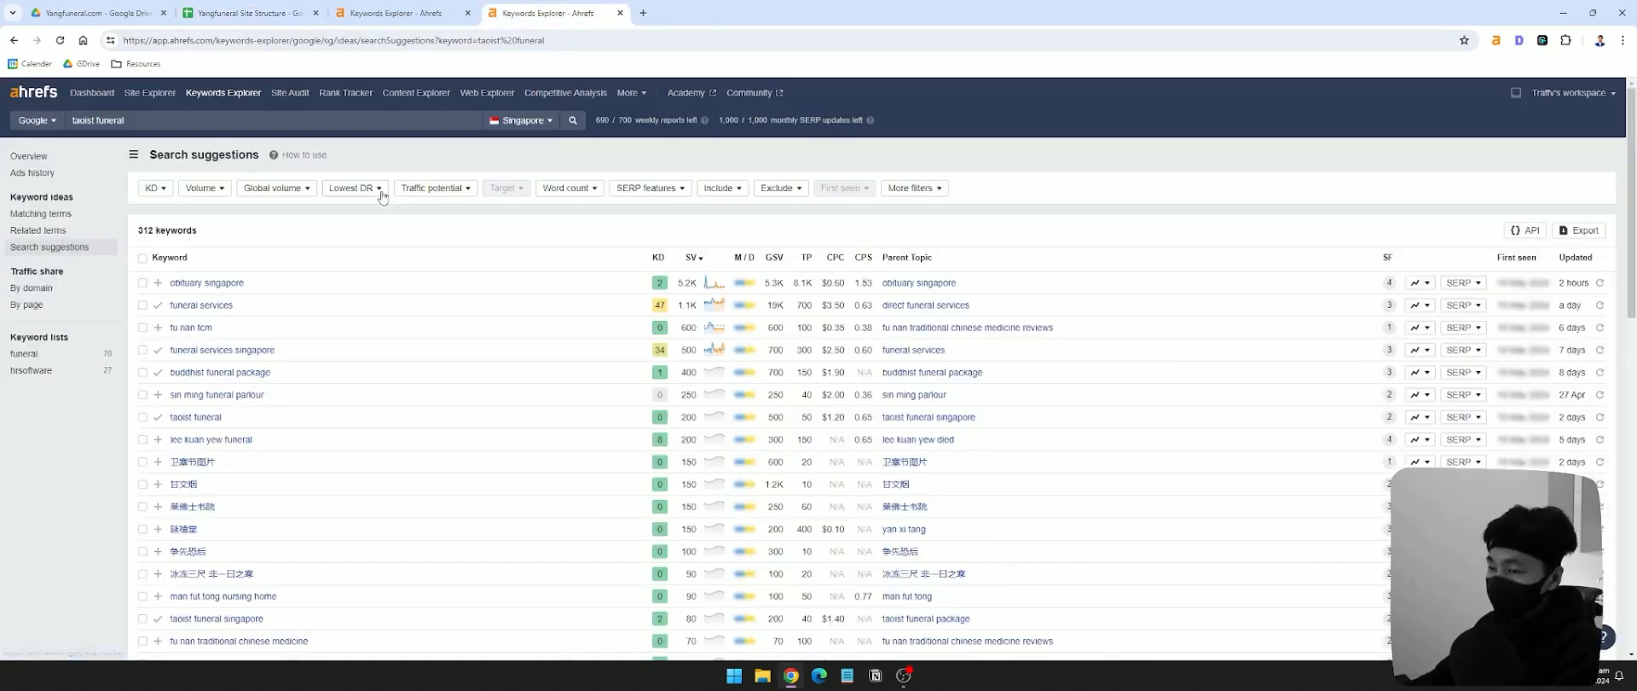
pyautogui.click(376, 14)
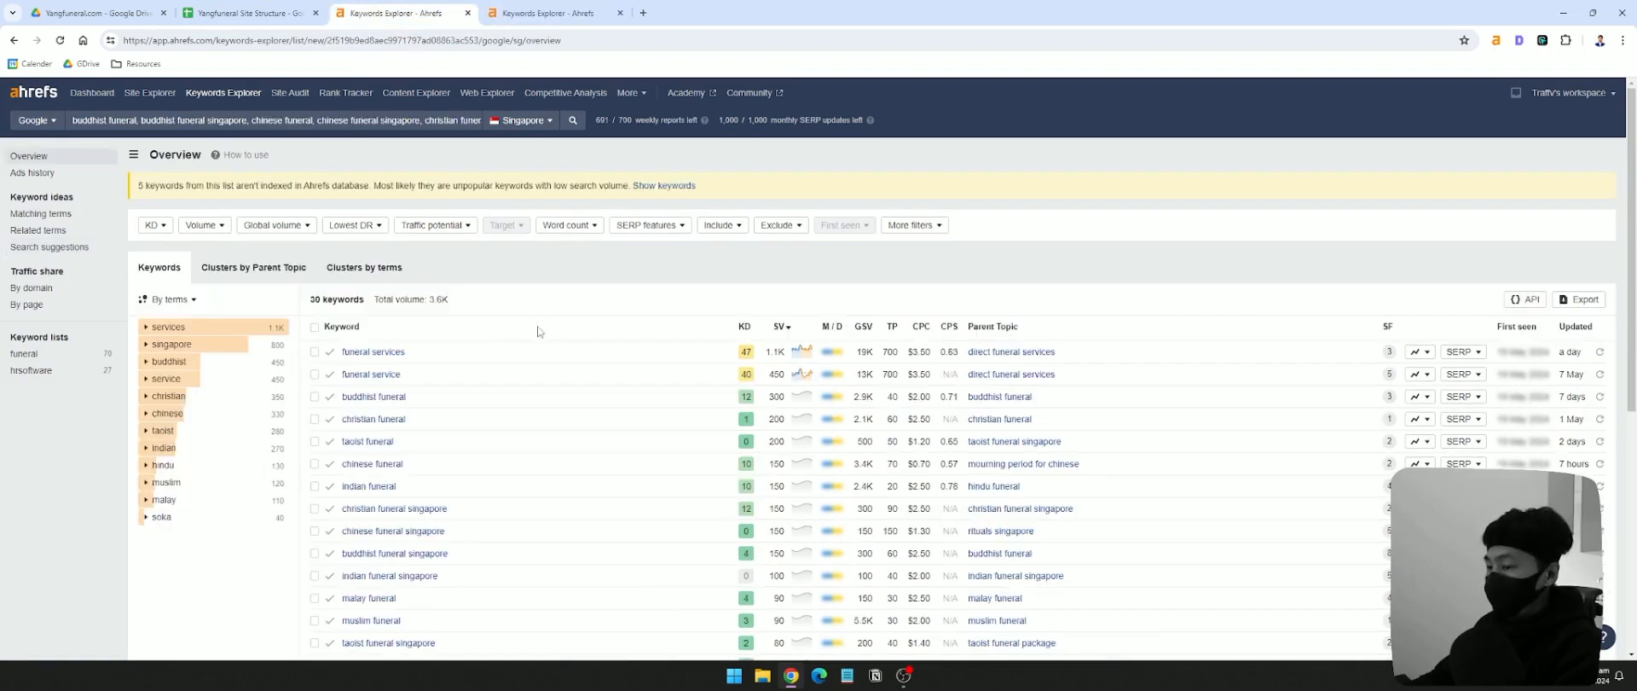
pyautogui.click(527, 13)
pyautogui.scroll(-2, 420, 392)
pyautogui.scroll(2, 514, 486)
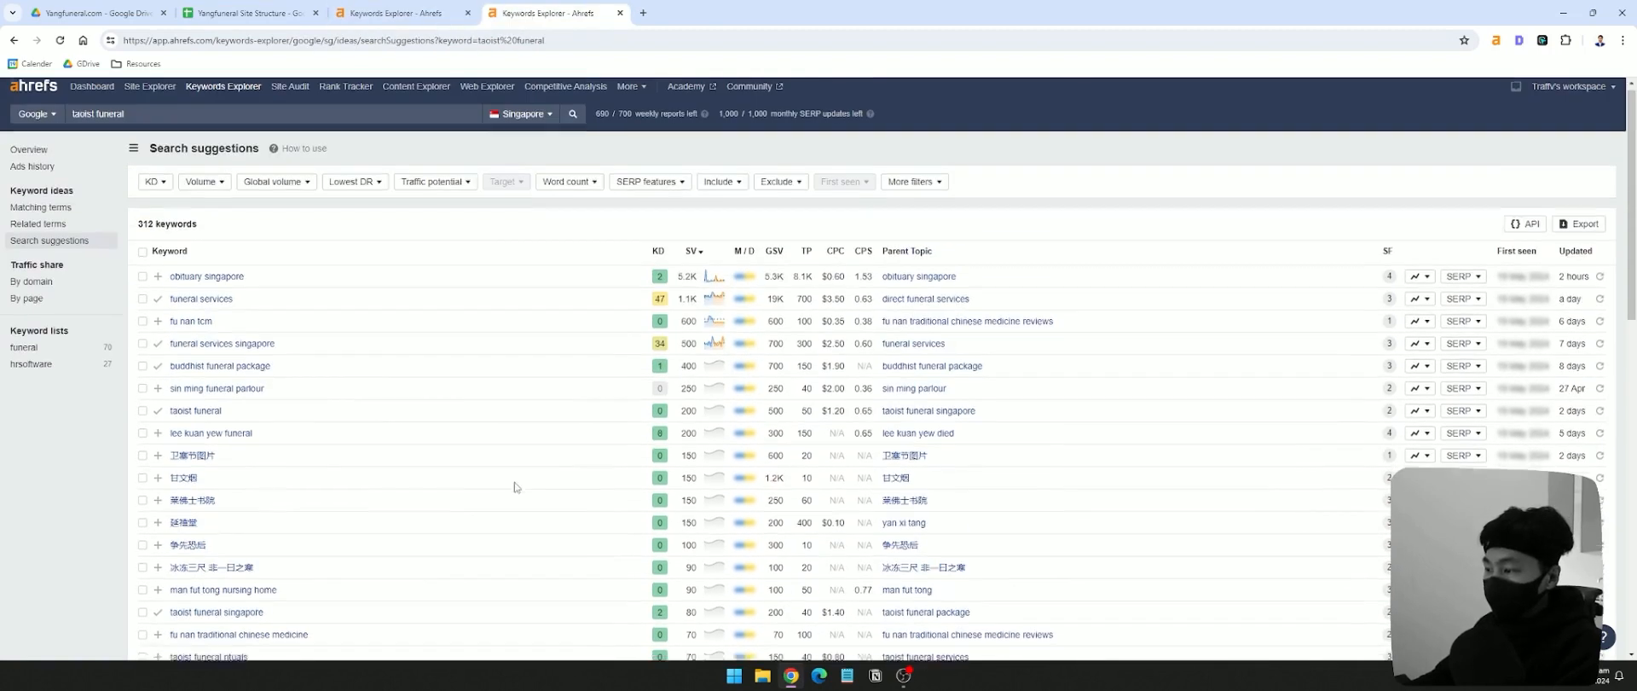
pyautogui.scroll(-2, 194, 463)
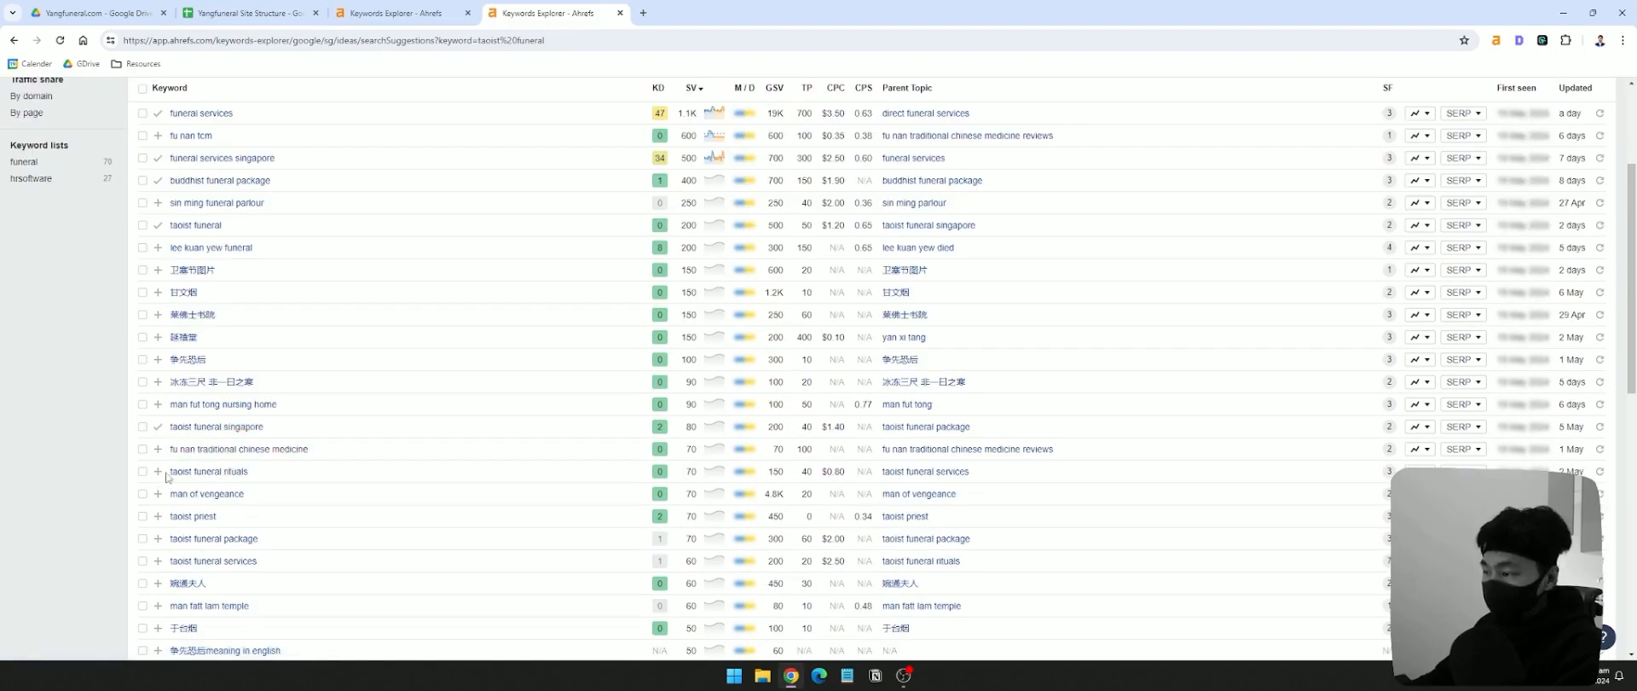
pyautogui.rightClick(198, 474)
pyautogui.scroll(1, 795, 439)
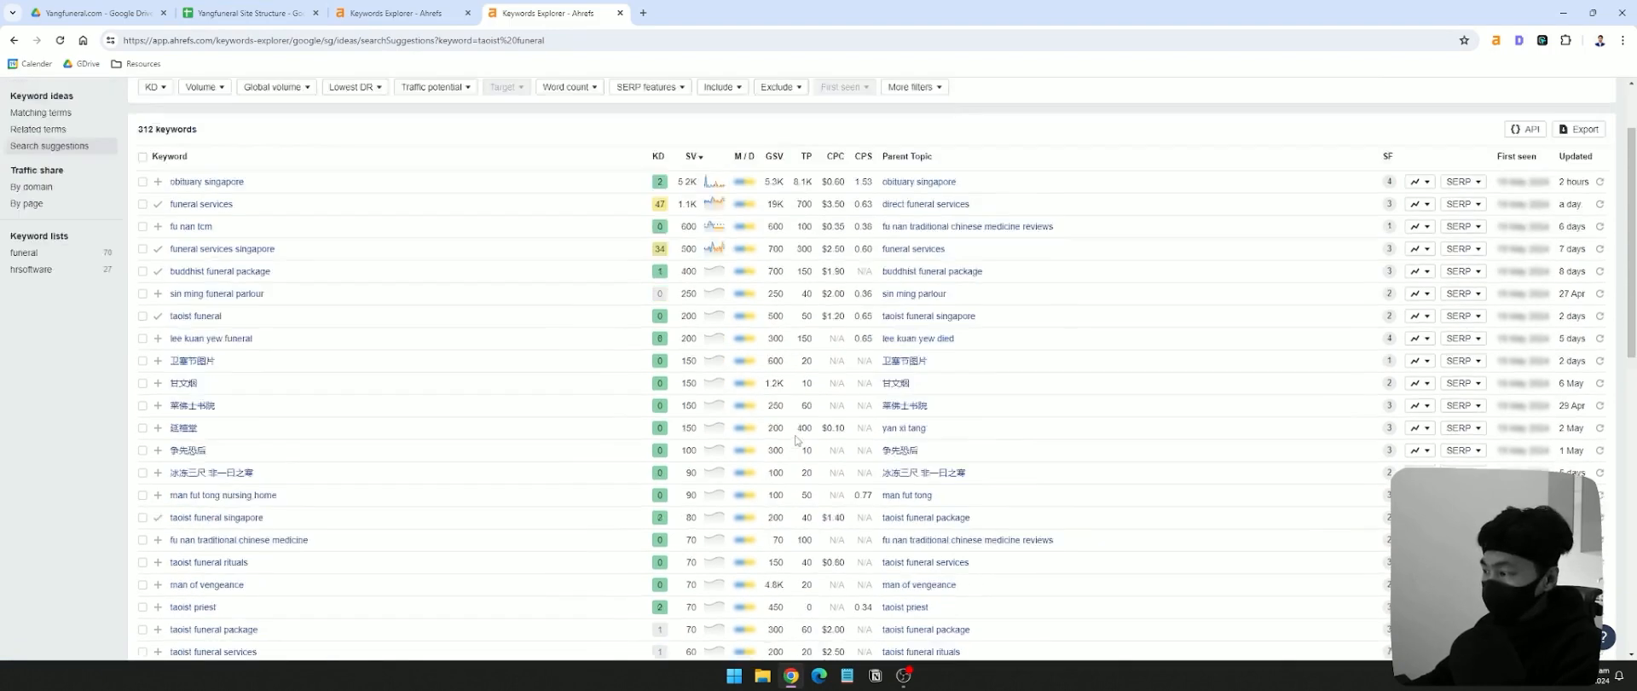
pyautogui.scroll(1, 796, 439)
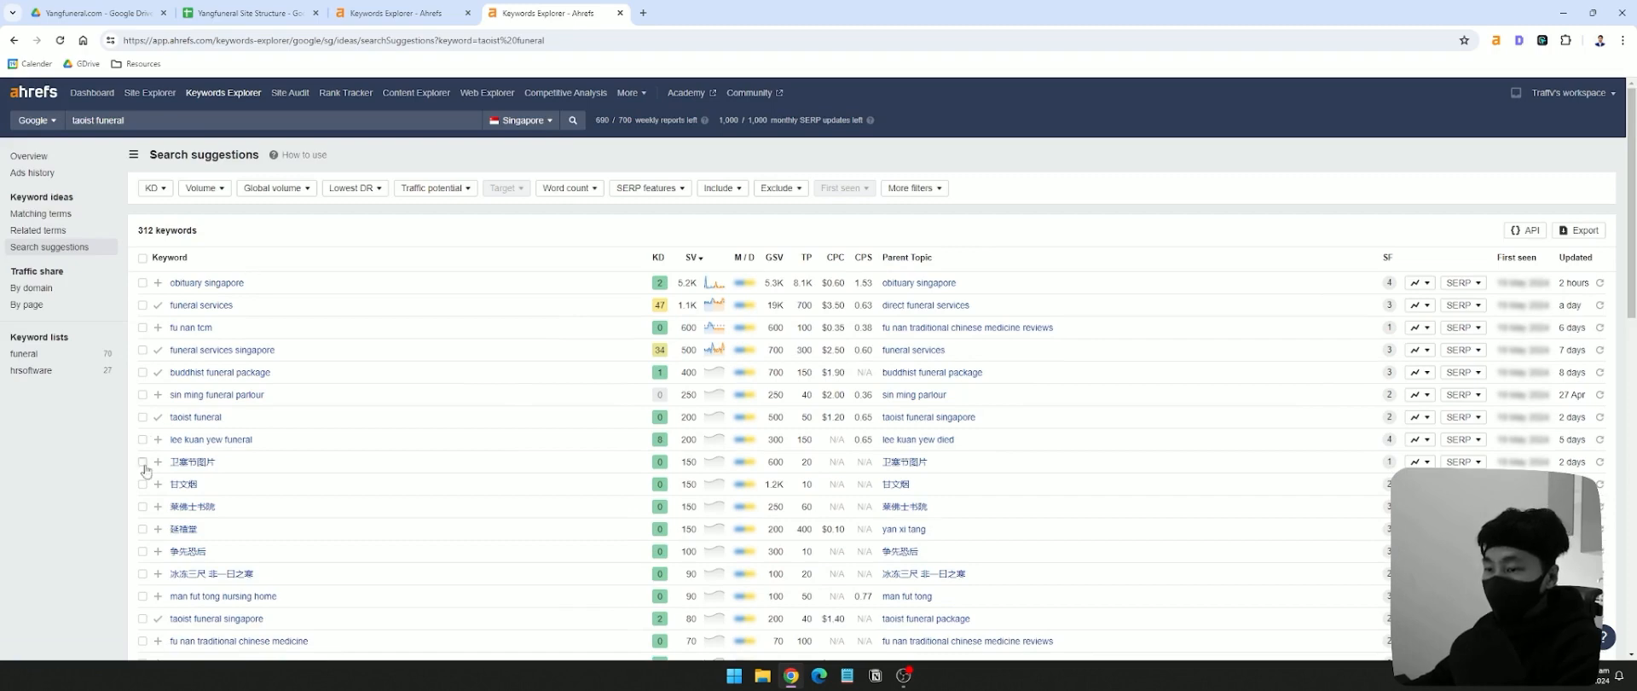
pyautogui.scroll(-2, 187, 488)
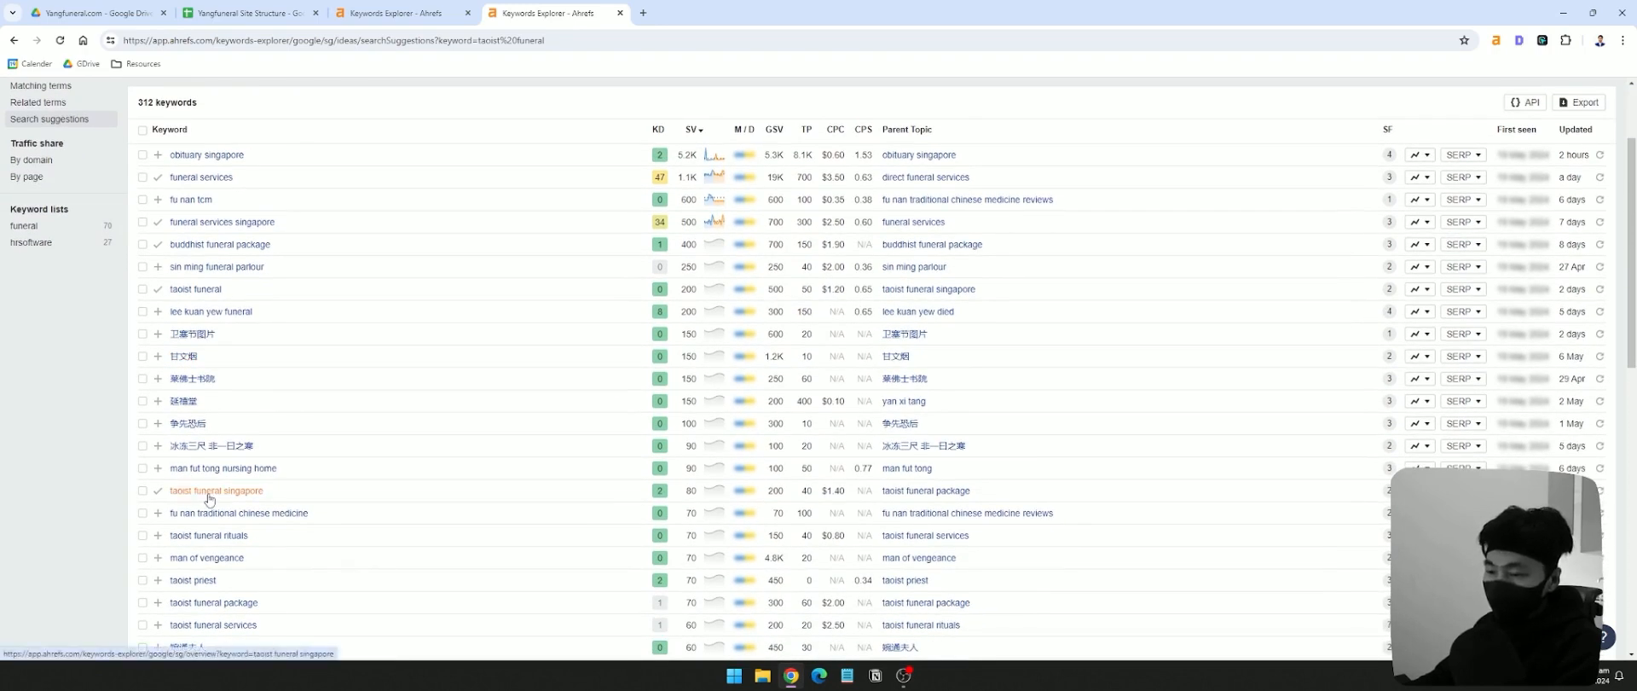
pyautogui.scroll(-1, 298, 511)
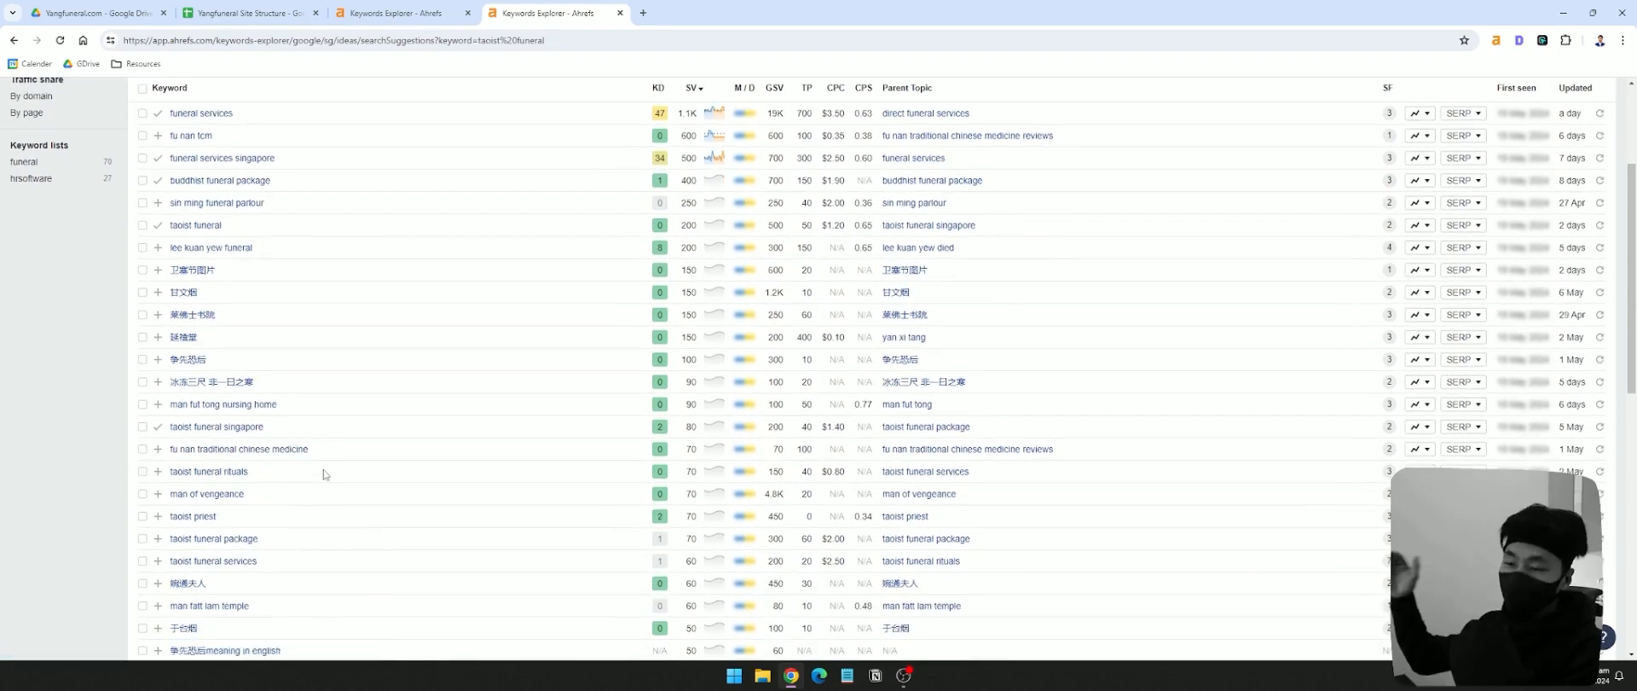
pyautogui.scroll(-5, 228, 477)
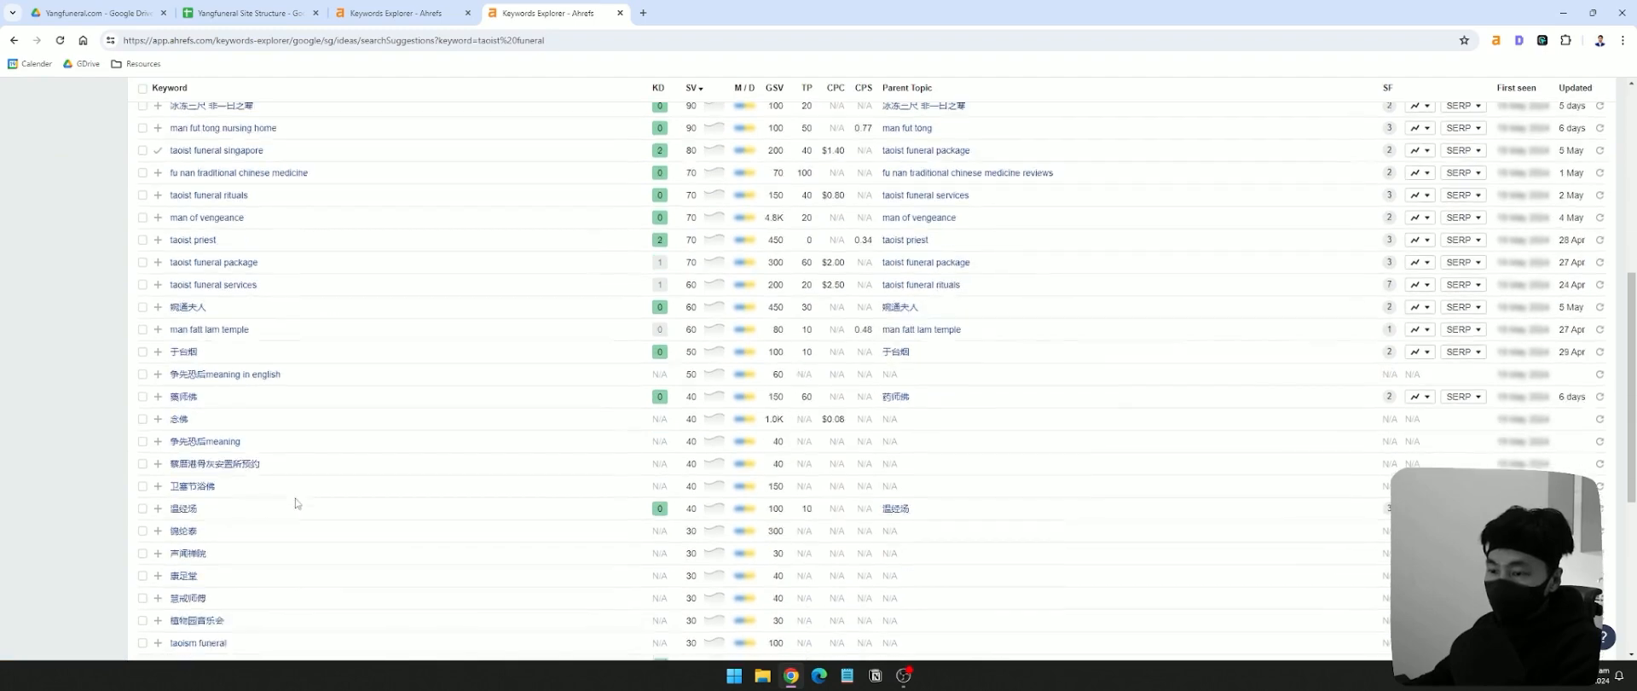
pyautogui.scroll(-5, 159, 434)
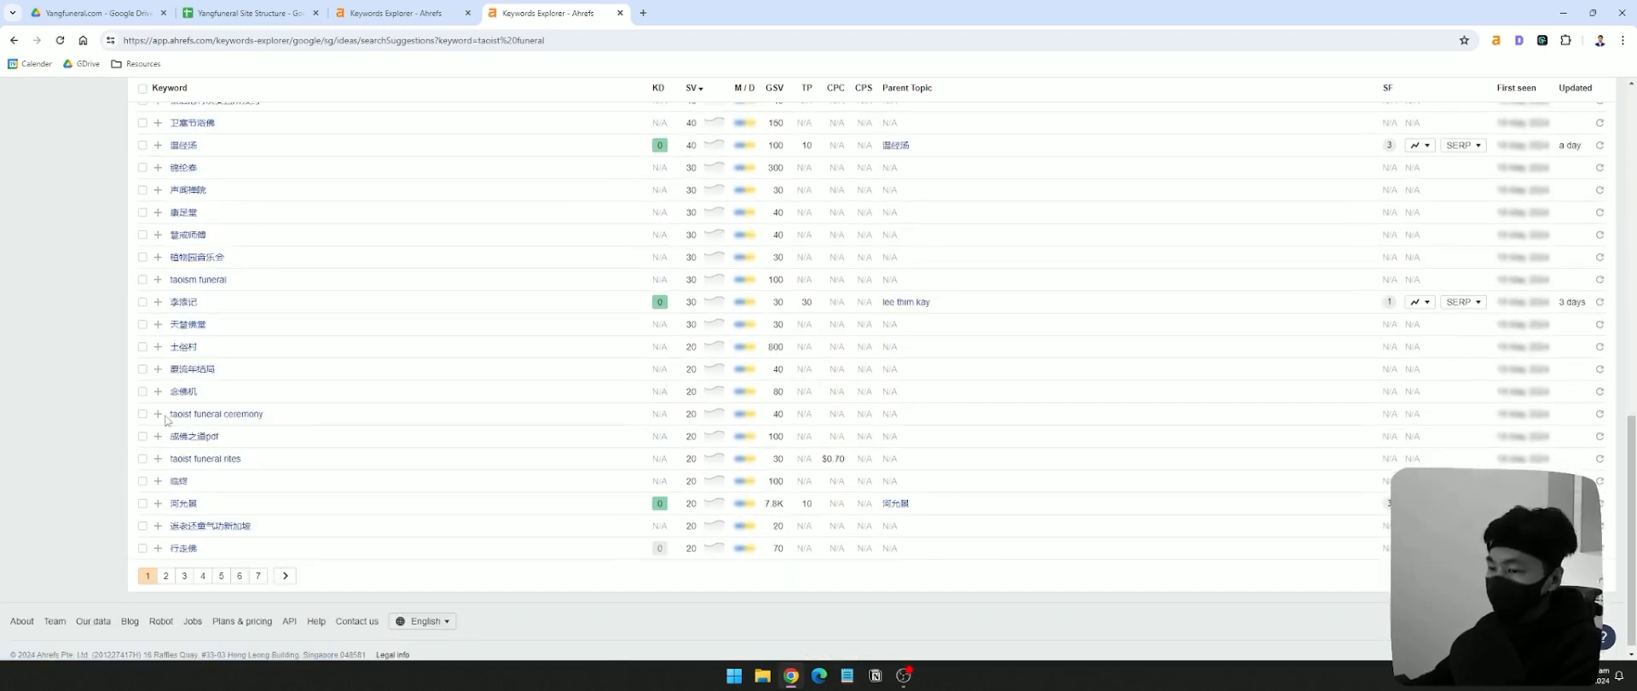
pyautogui.moveTo(183, 416); pyautogui.dragTo(694, 415)
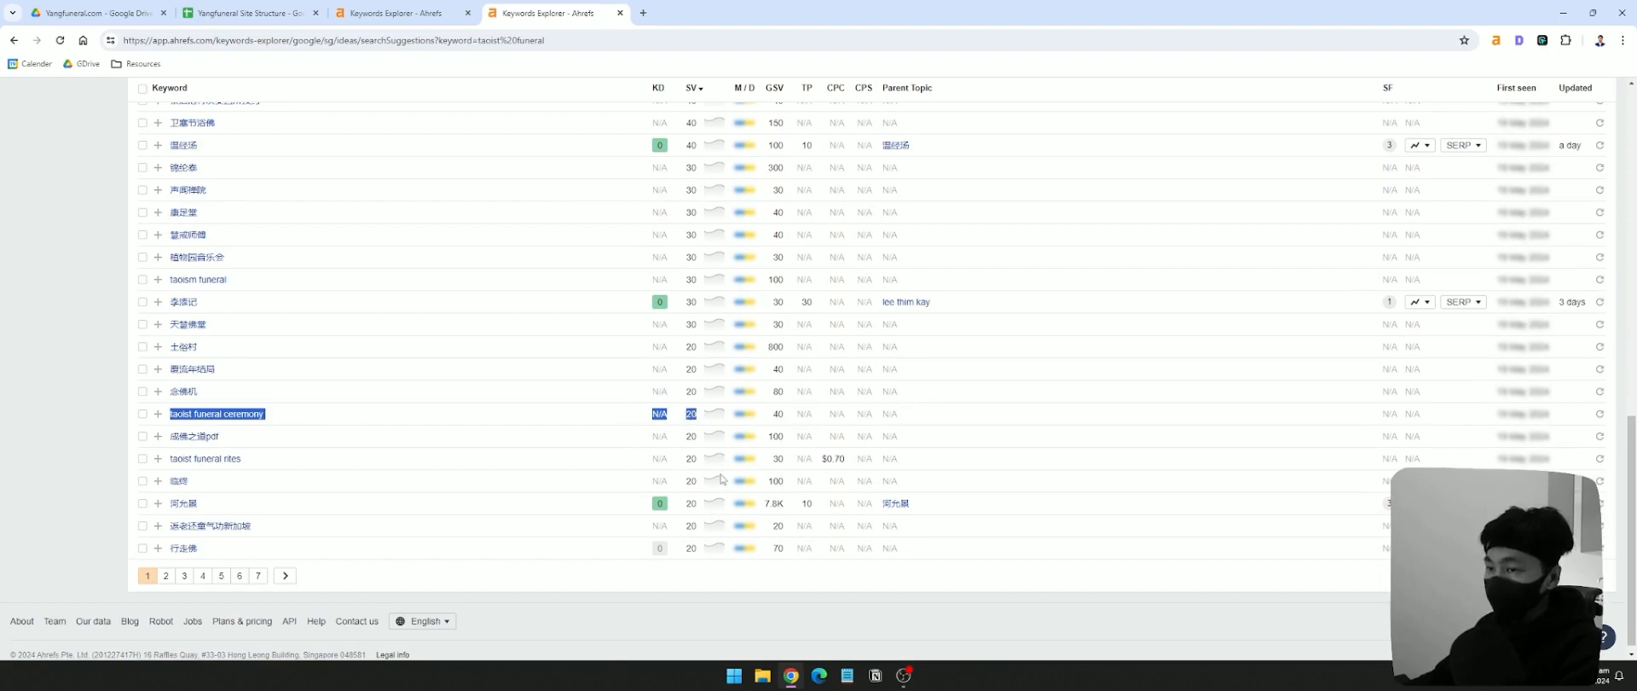
pyautogui.scroll(3, 245, 208)
pyautogui.scroll(2, 241, 176)
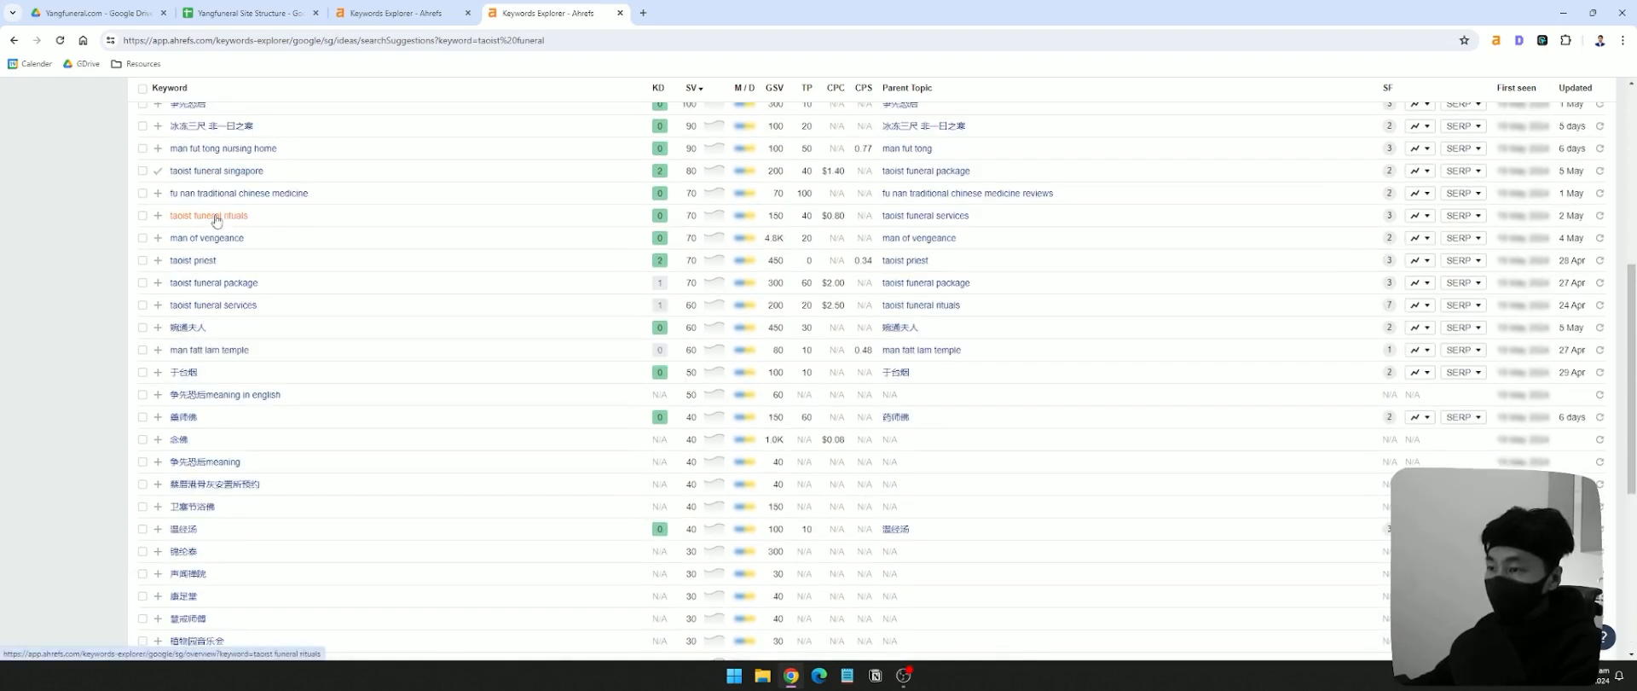
# - Open the taoist funeral rituals keyword in a new tab and check its matching terms and related terms
pyautogui.rightClick(215, 220)
pyautogui.click(255, 230)
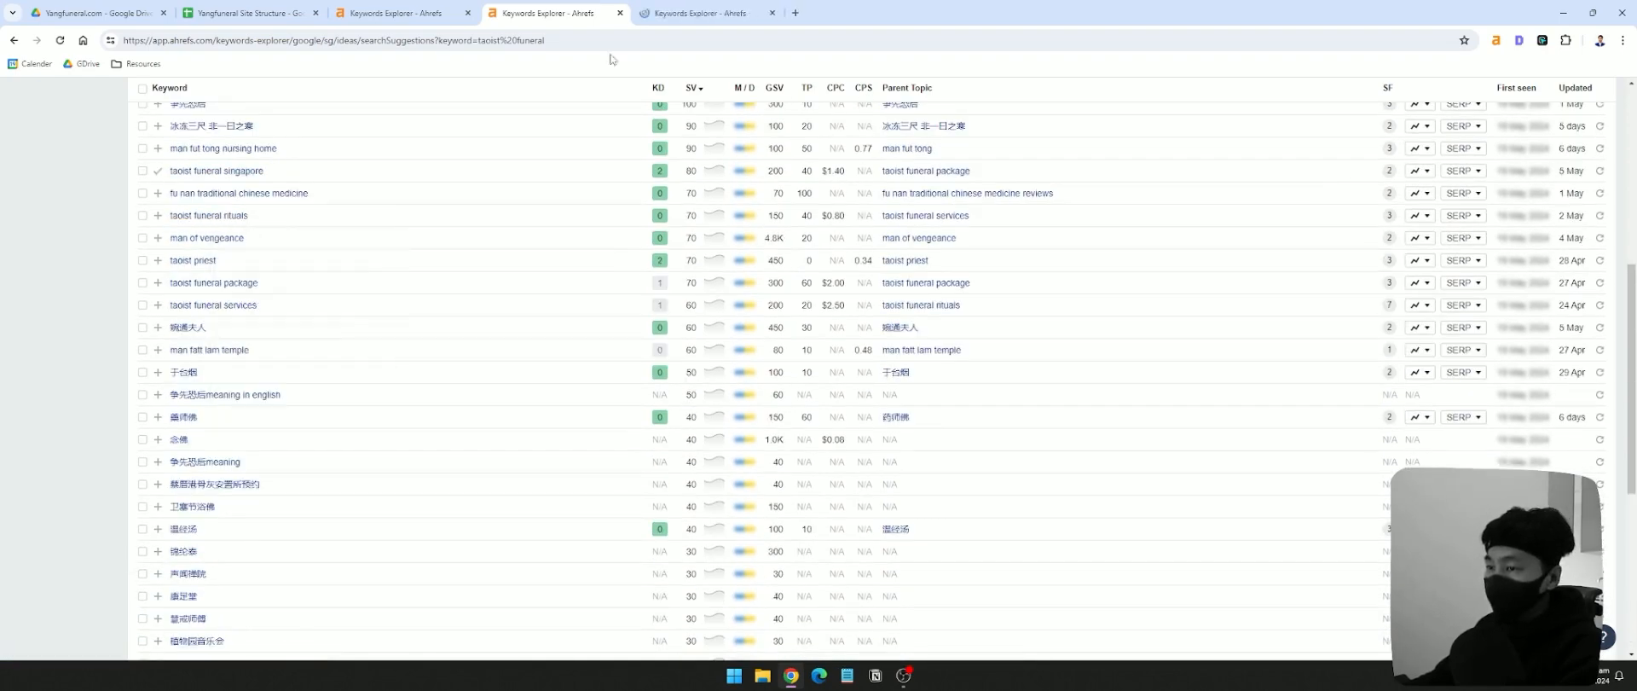
pyautogui.hotkey('ctrl', 'Tab')
pyautogui.click(40, 213)
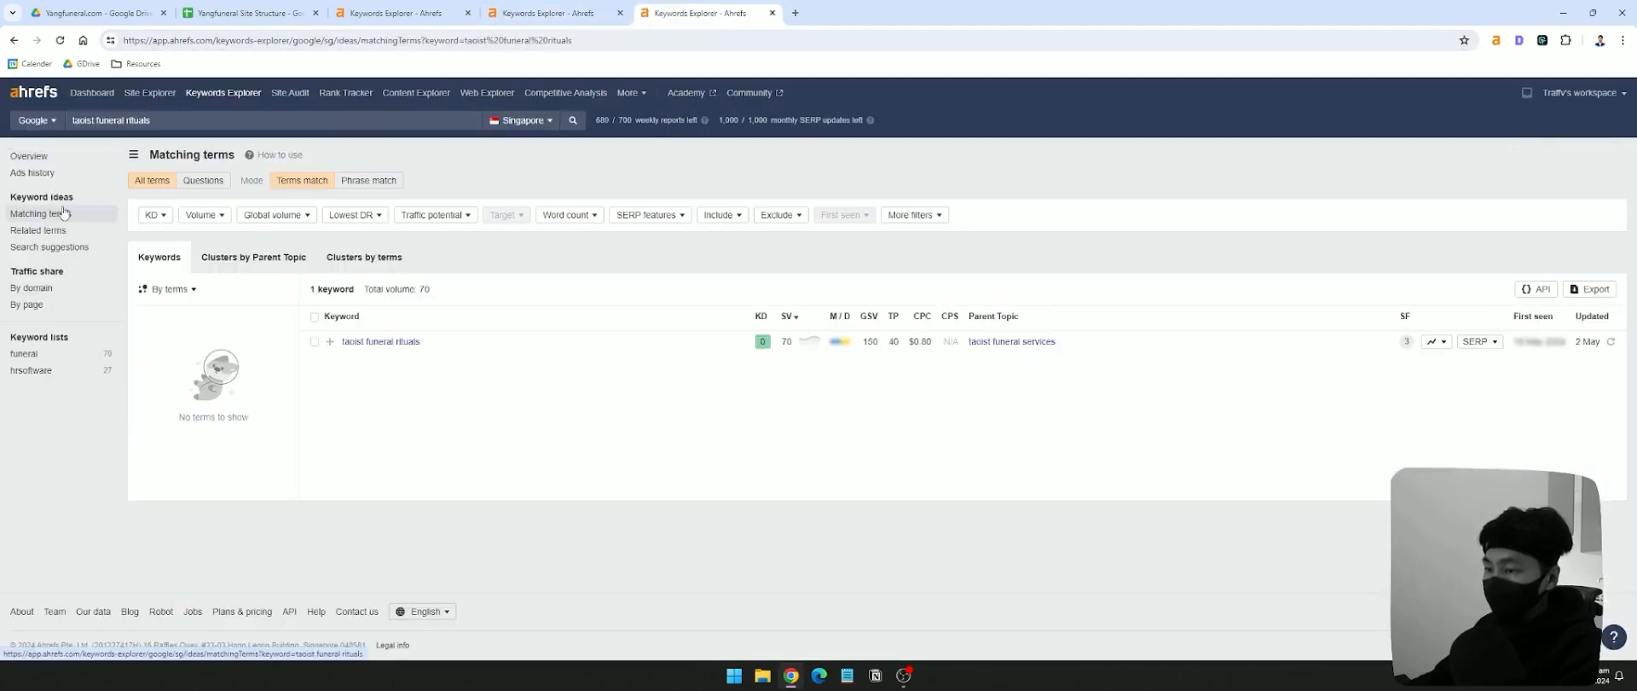
pyautogui.click(37, 230)
pyautogui.moveTo(439, 498); pyautogui.dragTo(330, 503)
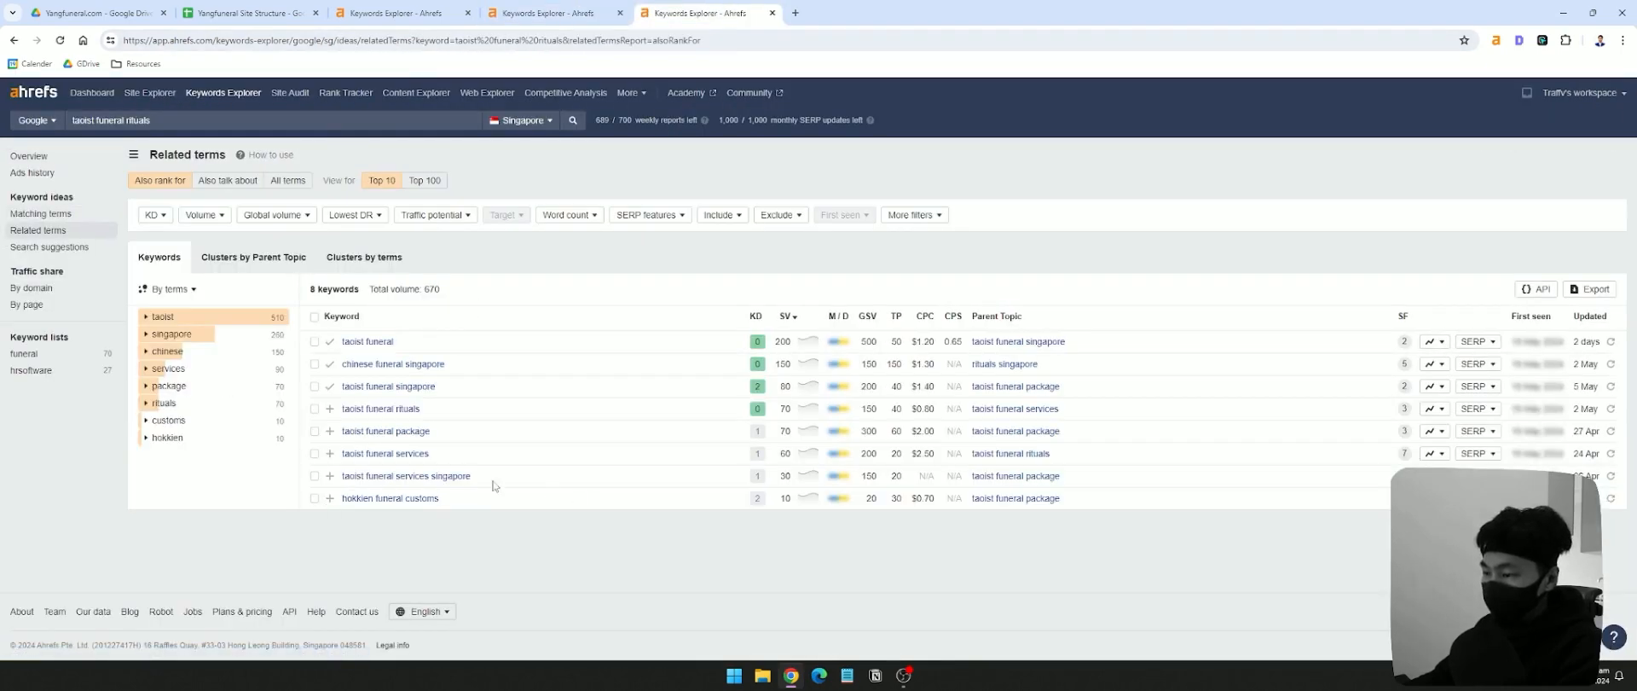
# - From the SERP overview for taoist funeral rituals, open the organic keywords of the singaporecasket.com.sg and funeralservicessingapore.com.sg ceremonies pages in new tabs
pyautogui.click(38, 156)
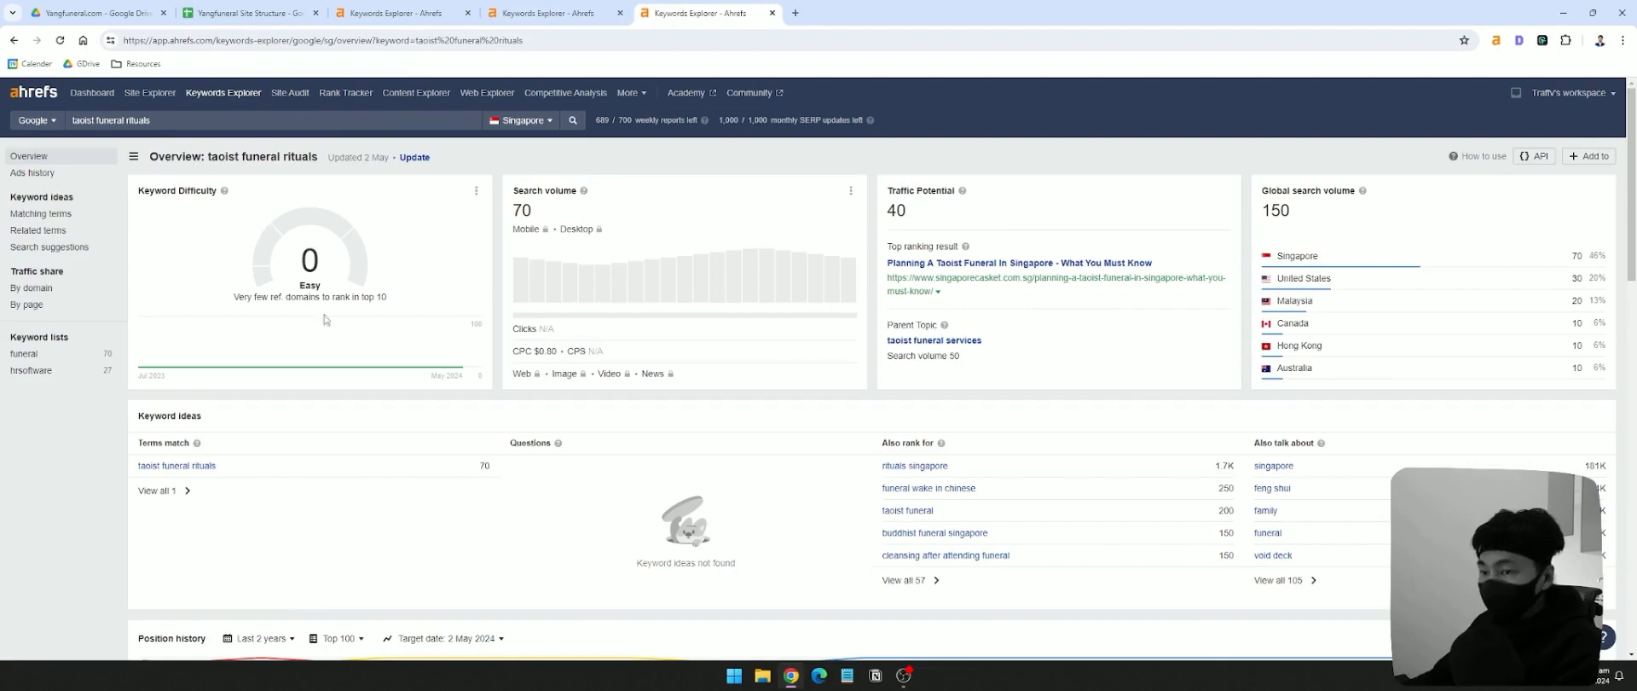
pyautogui.scroll(-20, 934, 316)
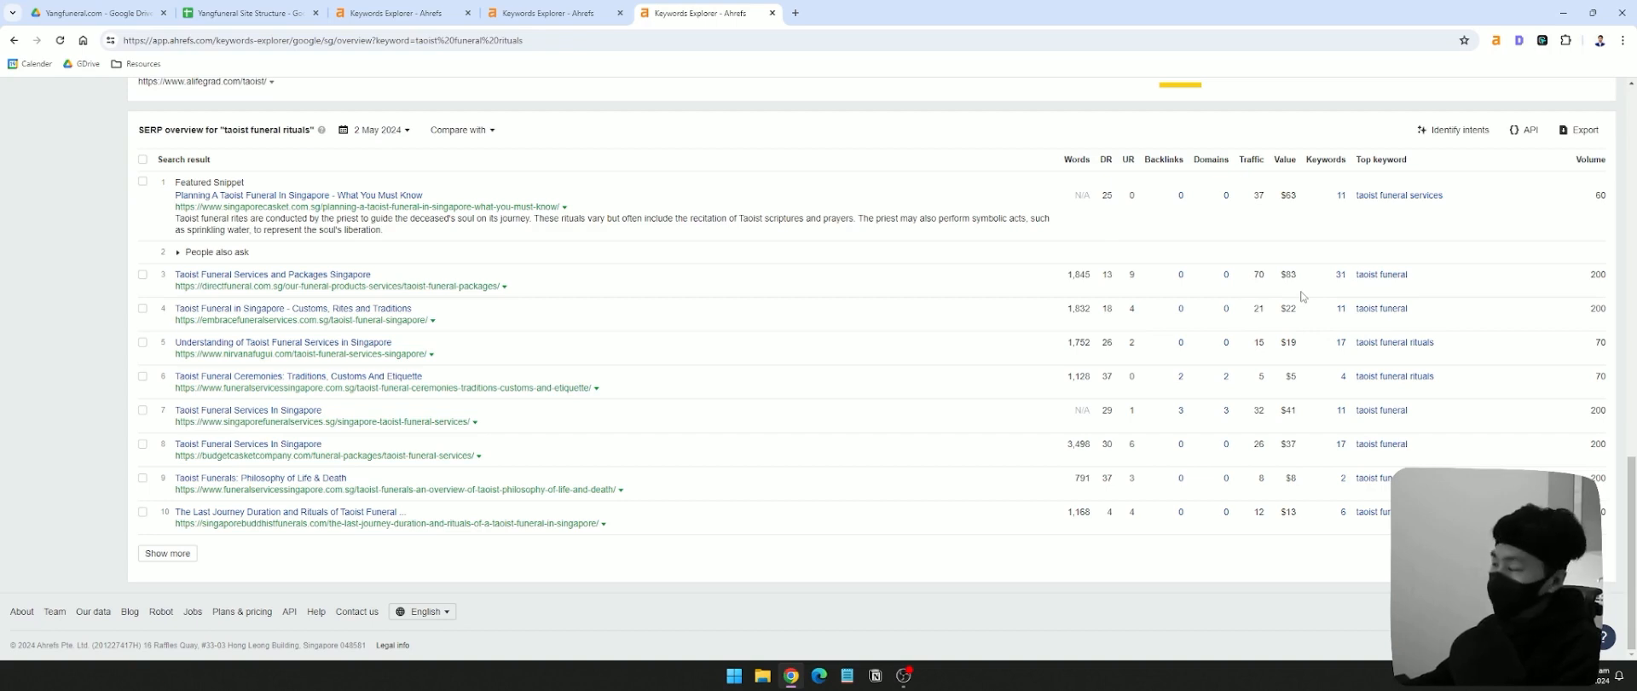
pyautogui.middleClick(1340, 195)
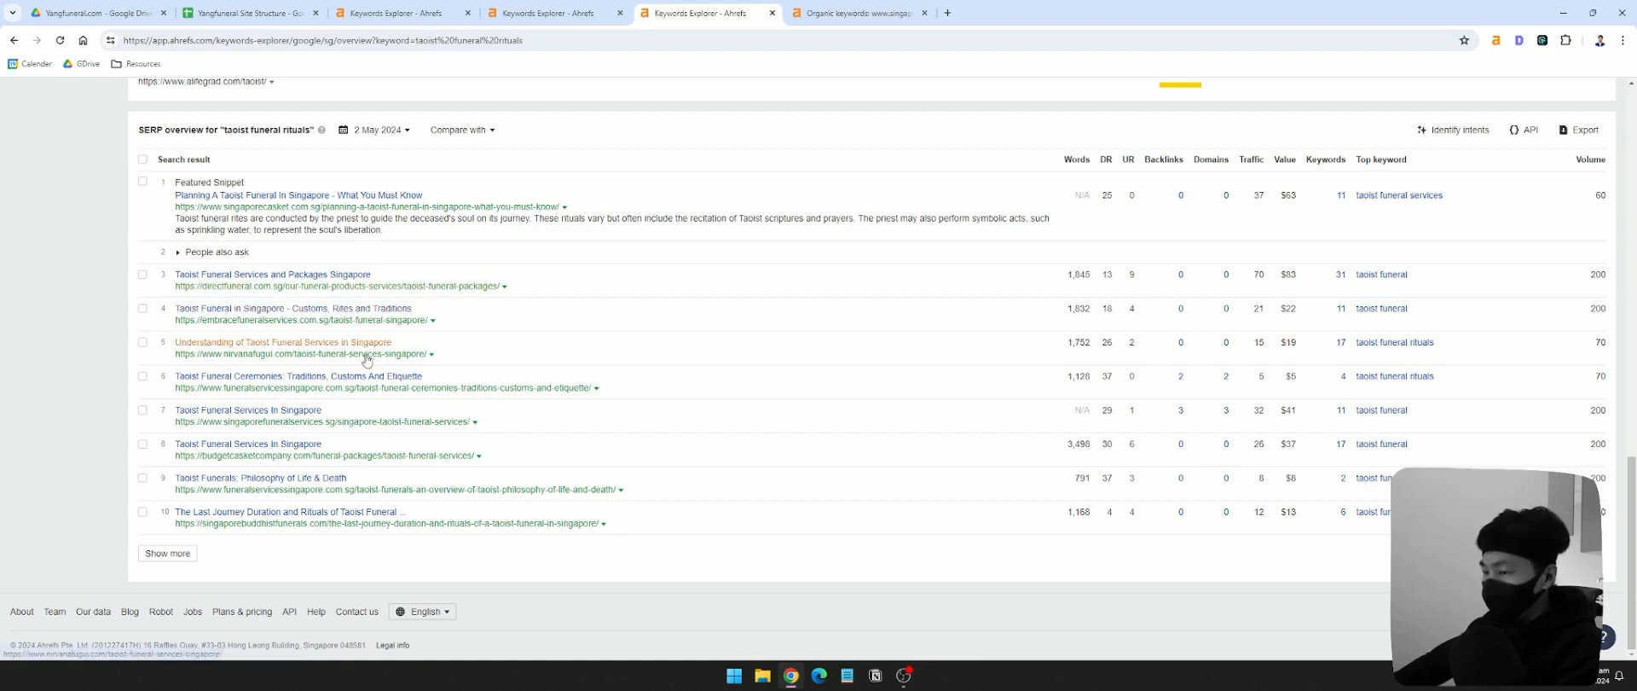
pyautogui.rightClick(1344, 382)
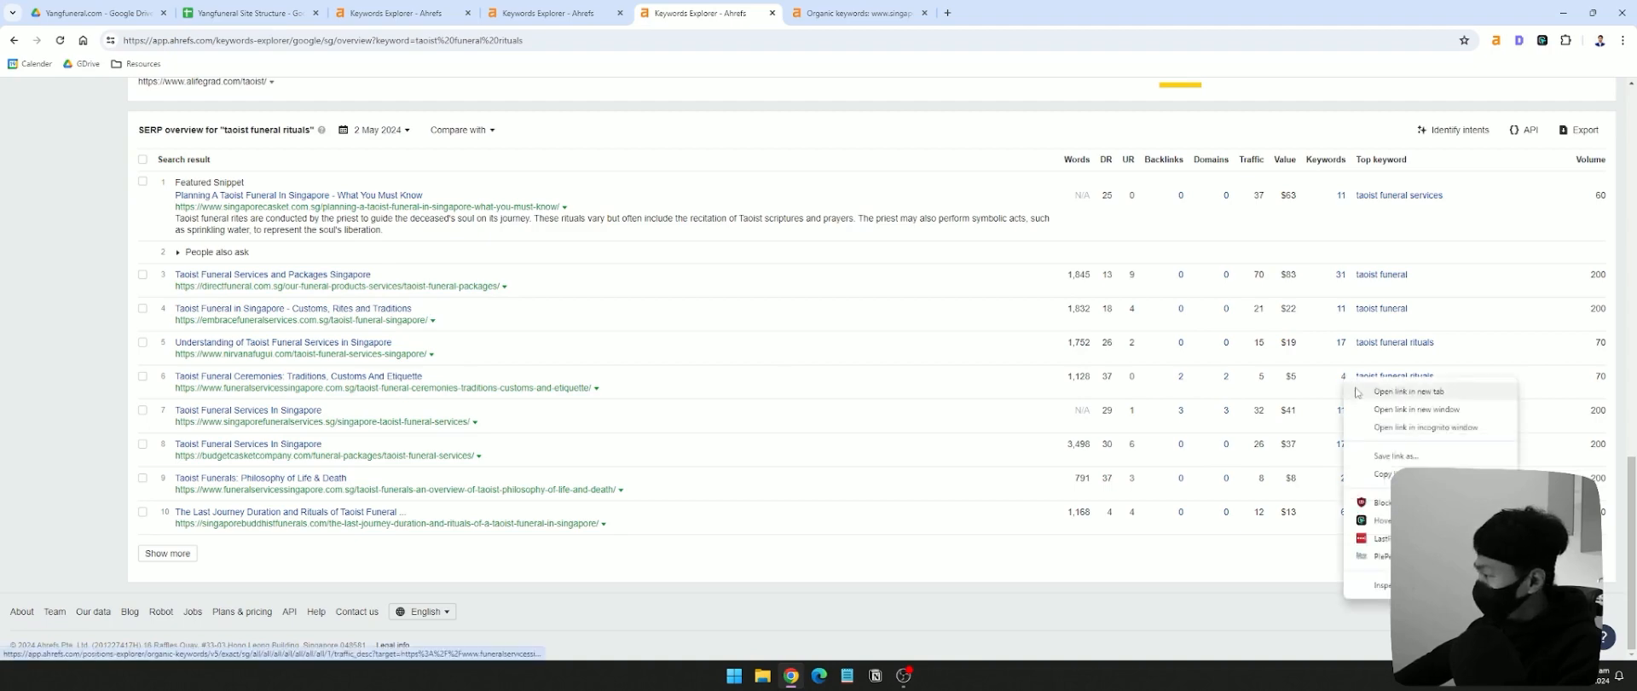
pyautogui.click(1368, 394)
# - Sort the singaporecasket.com.sg page's organic keywords by volume, review them, and bring up the funeralservicessingapore.com.sg page's organic keywords
pyautogui.click(839, 15)
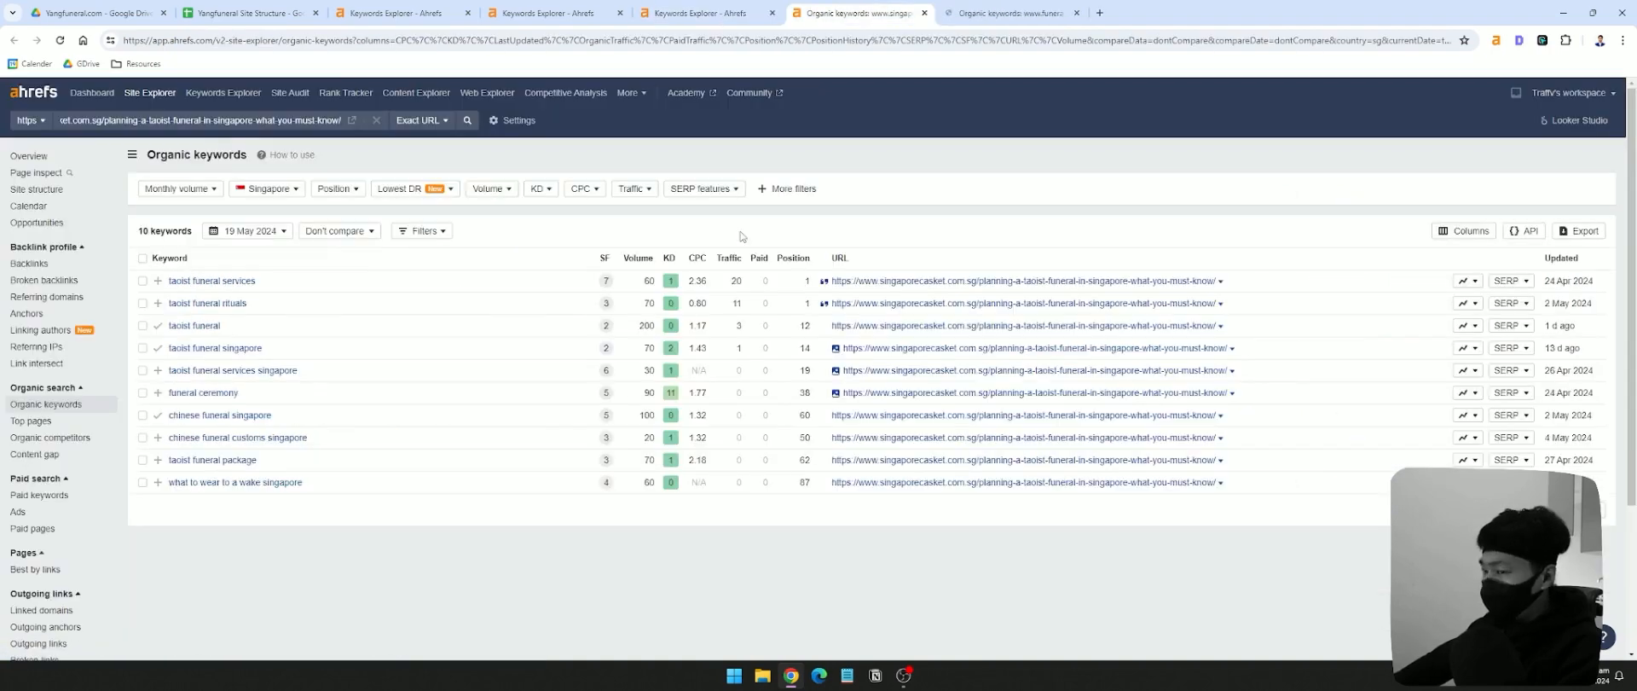
pyautogui.click(646, 261)
pyautogui.moveTo(167, 415); pyautogui.dragTo(352, 425)
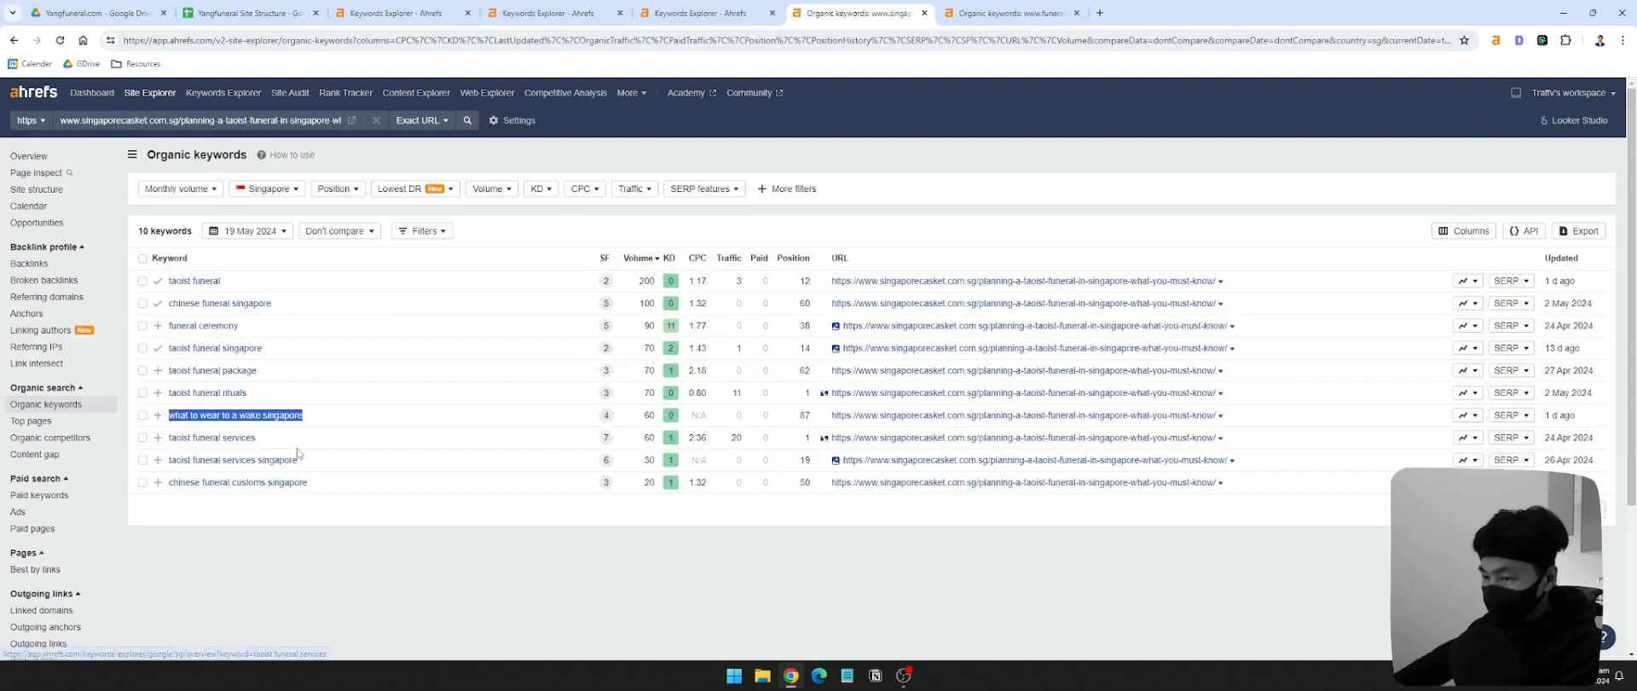
pyautogui.hotkey('ctrl', 'Tab')
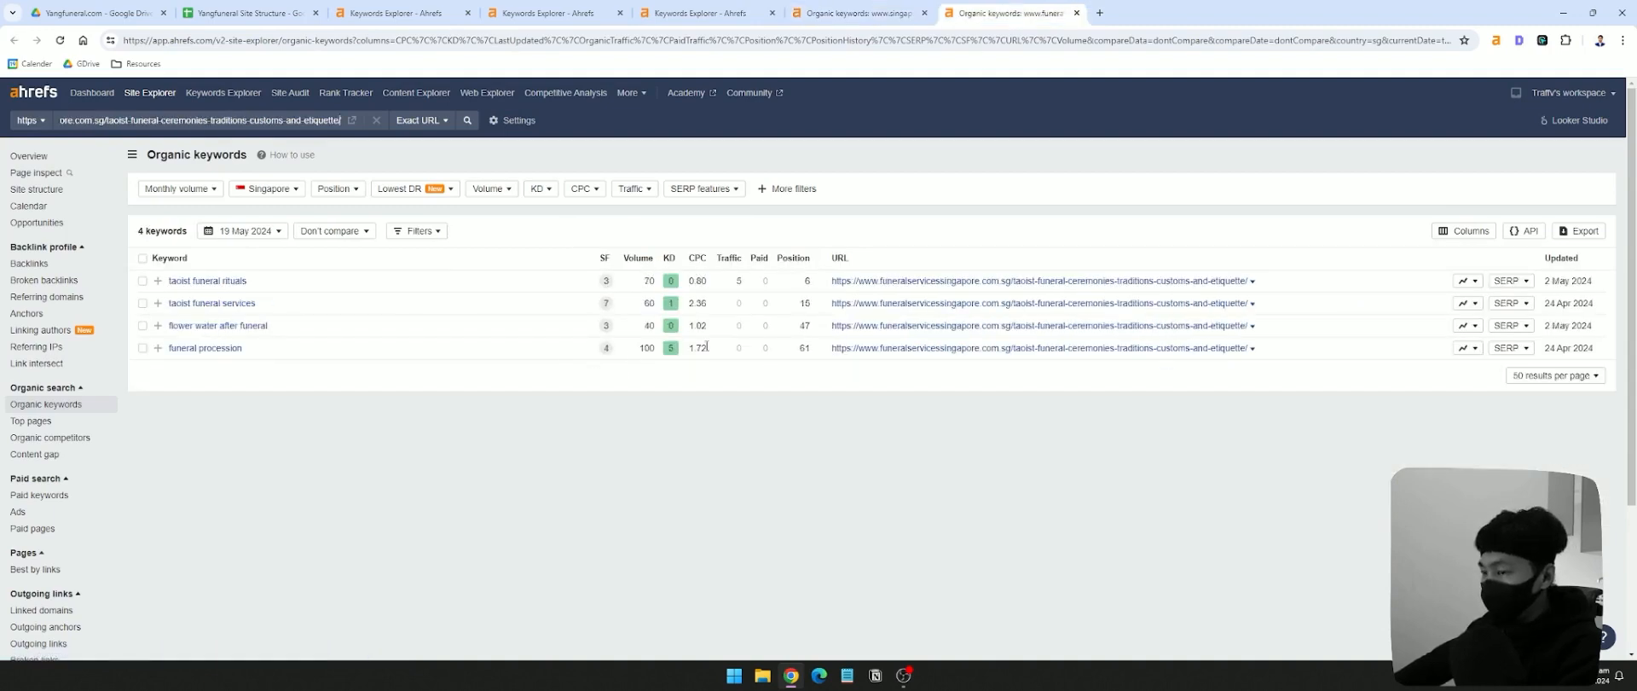
# - Check the funeral procession search volume and switch to the Yangfuneral Site Structure spreadsheet to review the proposed Resources URLs
pyautogui.doubleClick(660, 347)
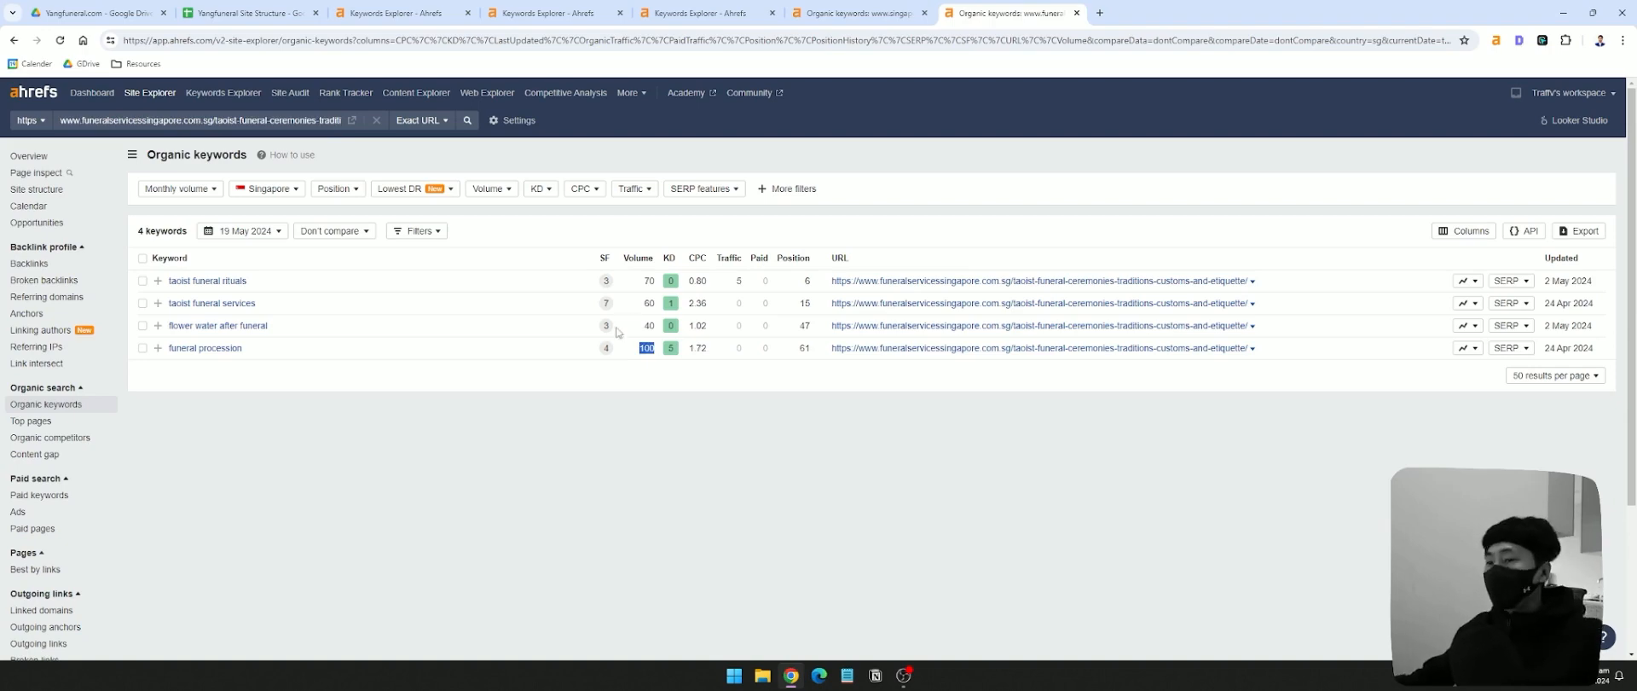
pyautogui.click(614, 12)
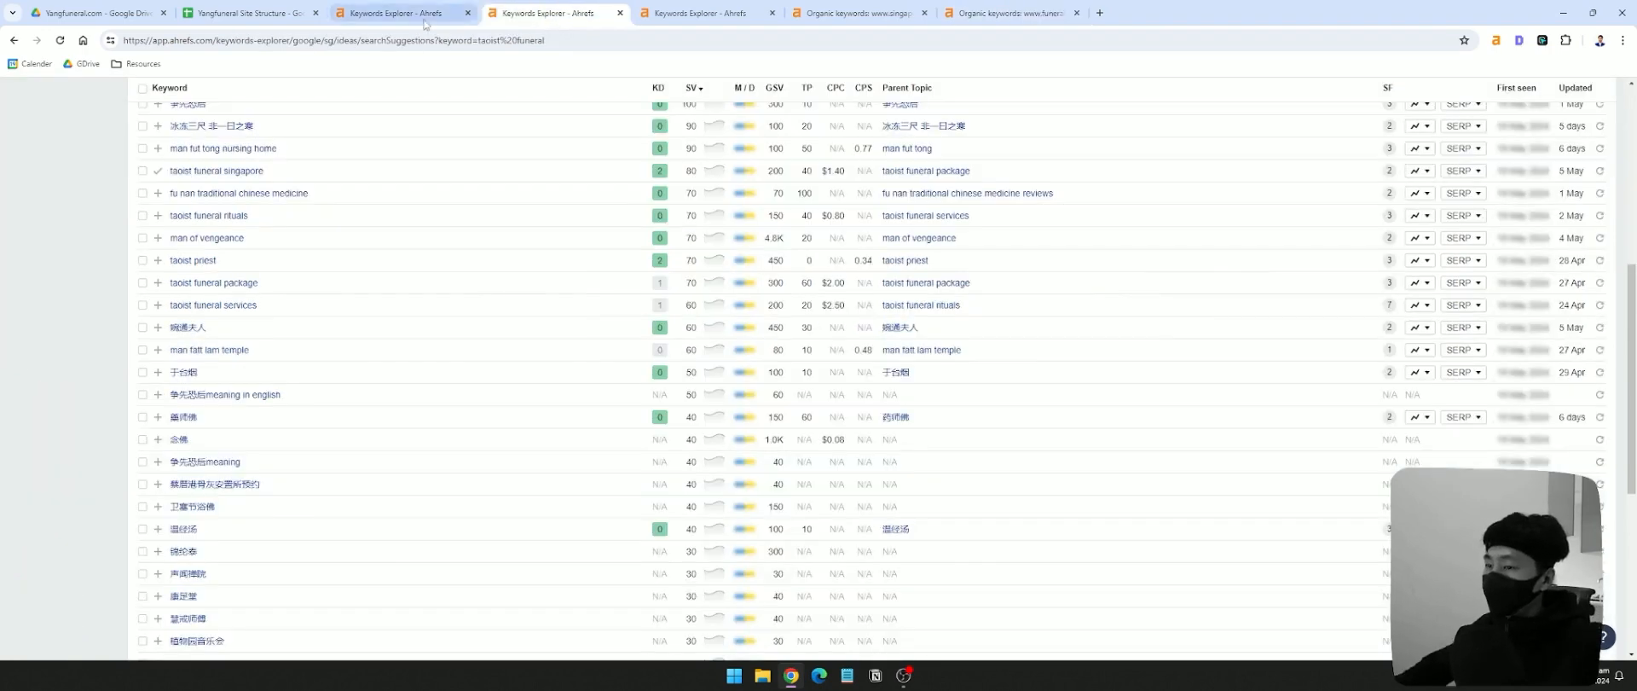
pyautogui.click(397, 13)
pyautogui.click(250, 12)
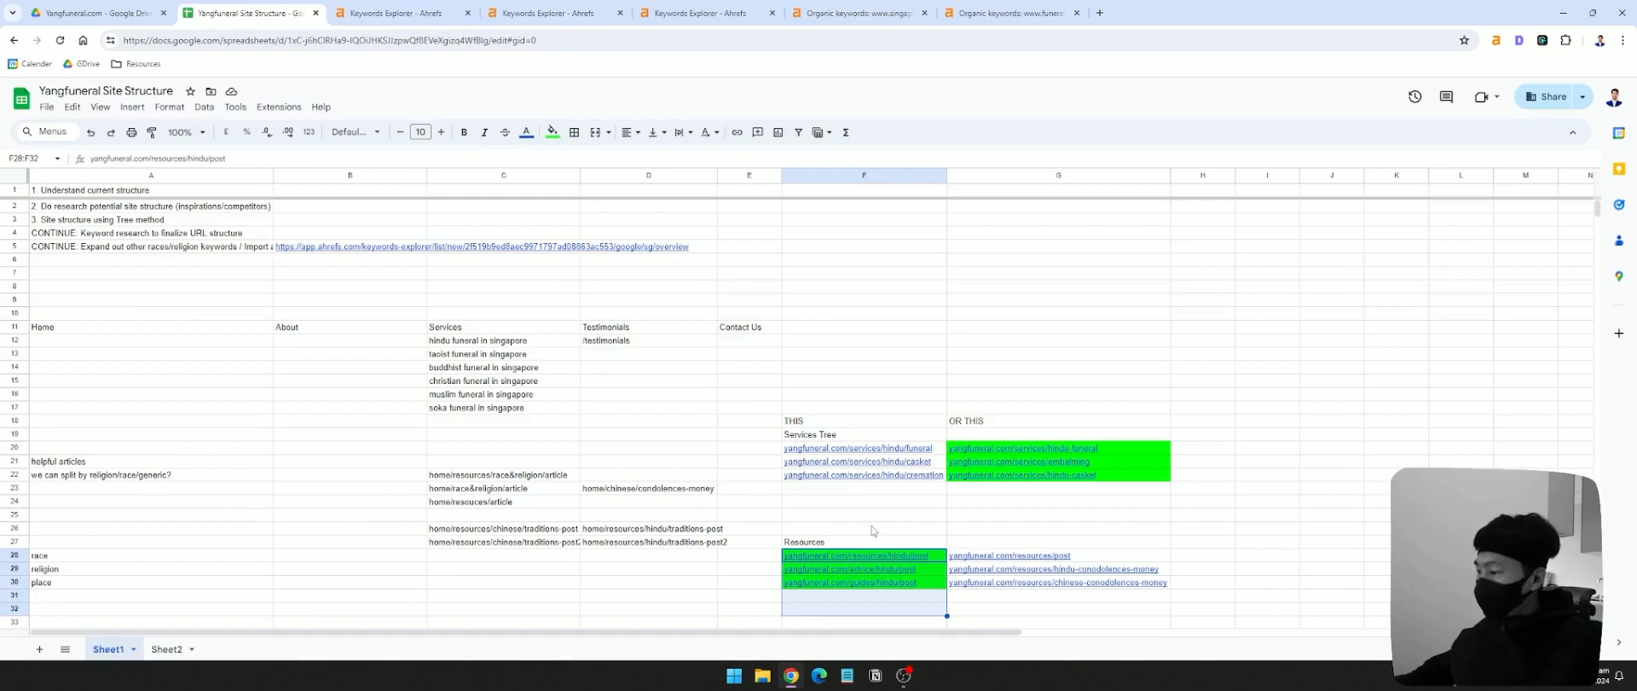
pyautogui.moveTo(861, 555); pyautogui.dragTo(855, 621)
pyautogui.scroll(-3, 855, 613)
pyautogui.click(749, 427)
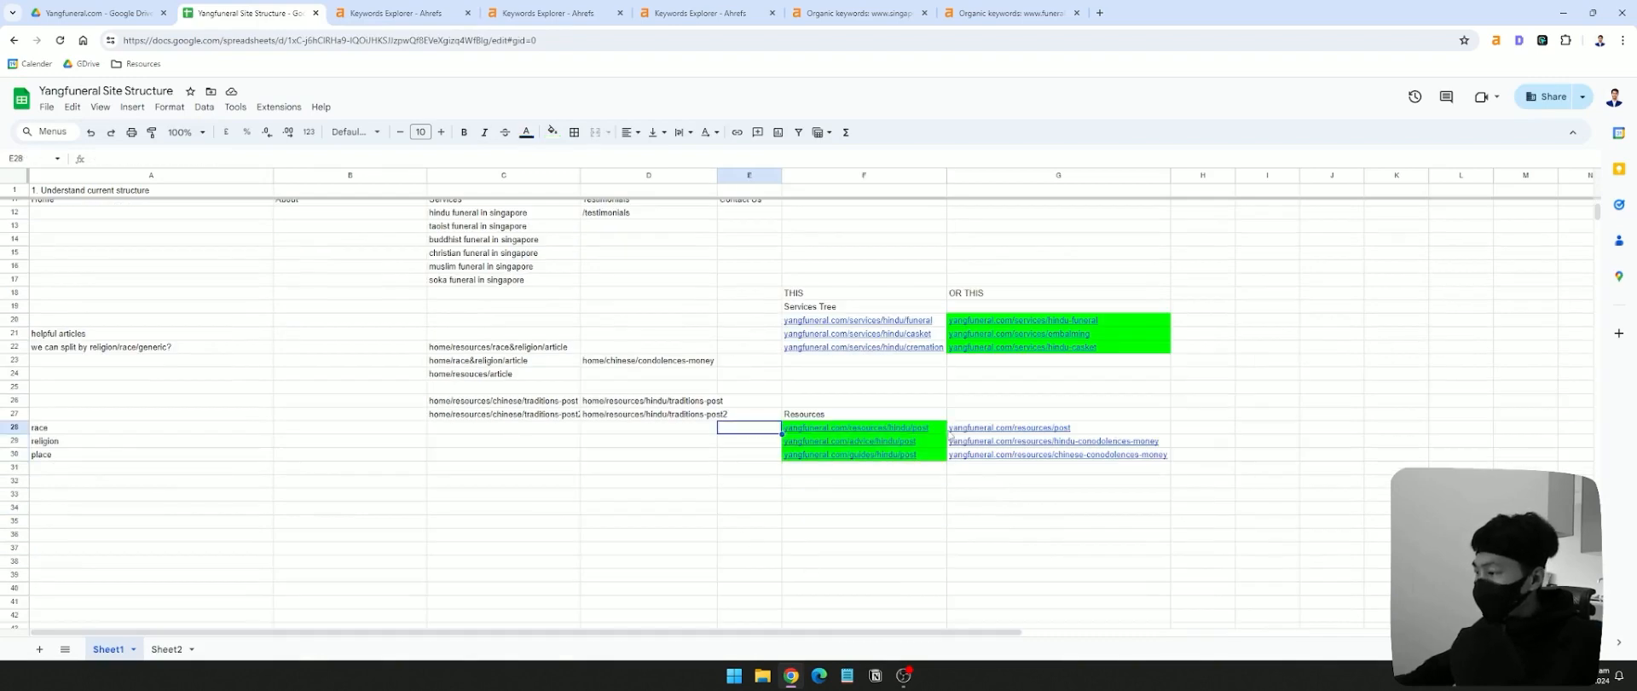
pyautogui.scroll(3, 548, 387)
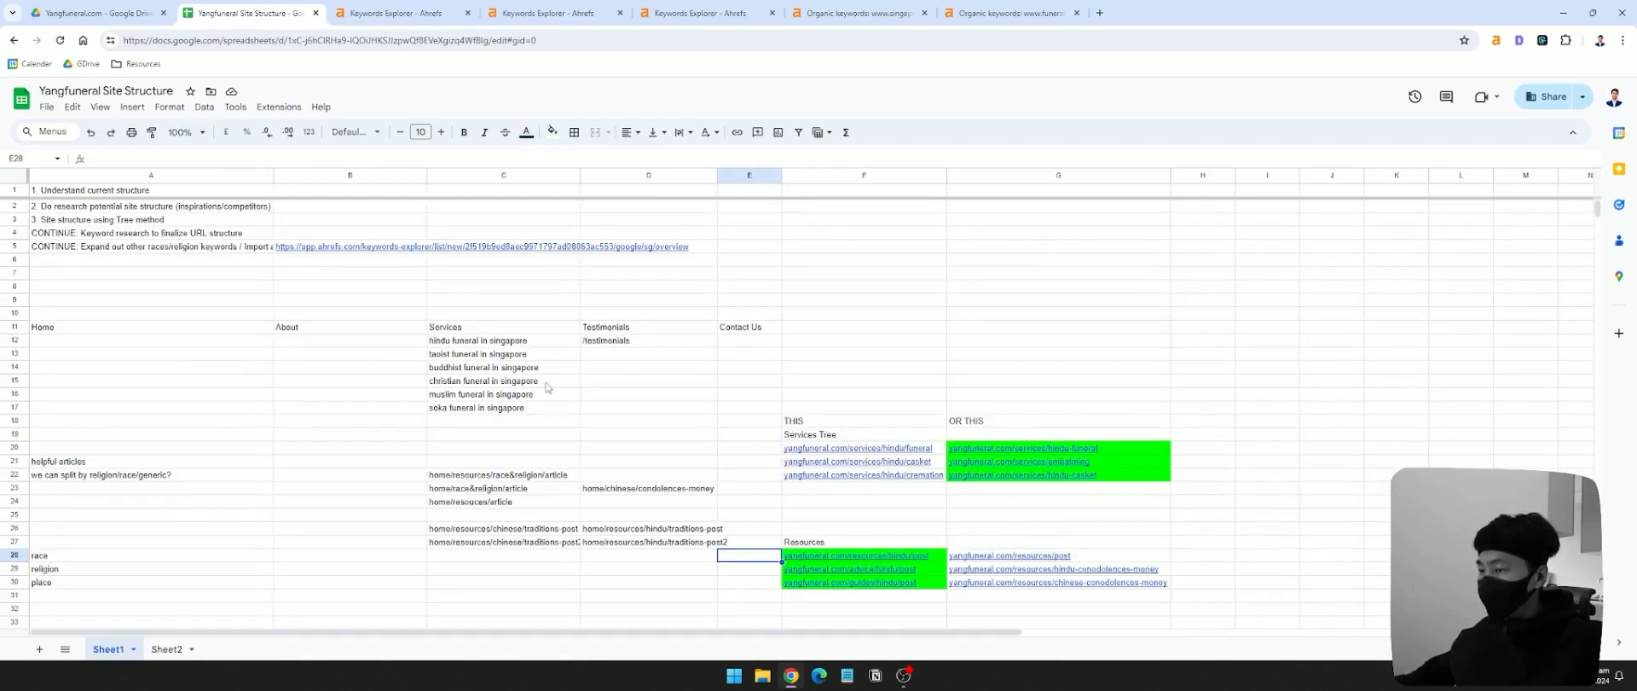
pyautogui.click(876, 557)
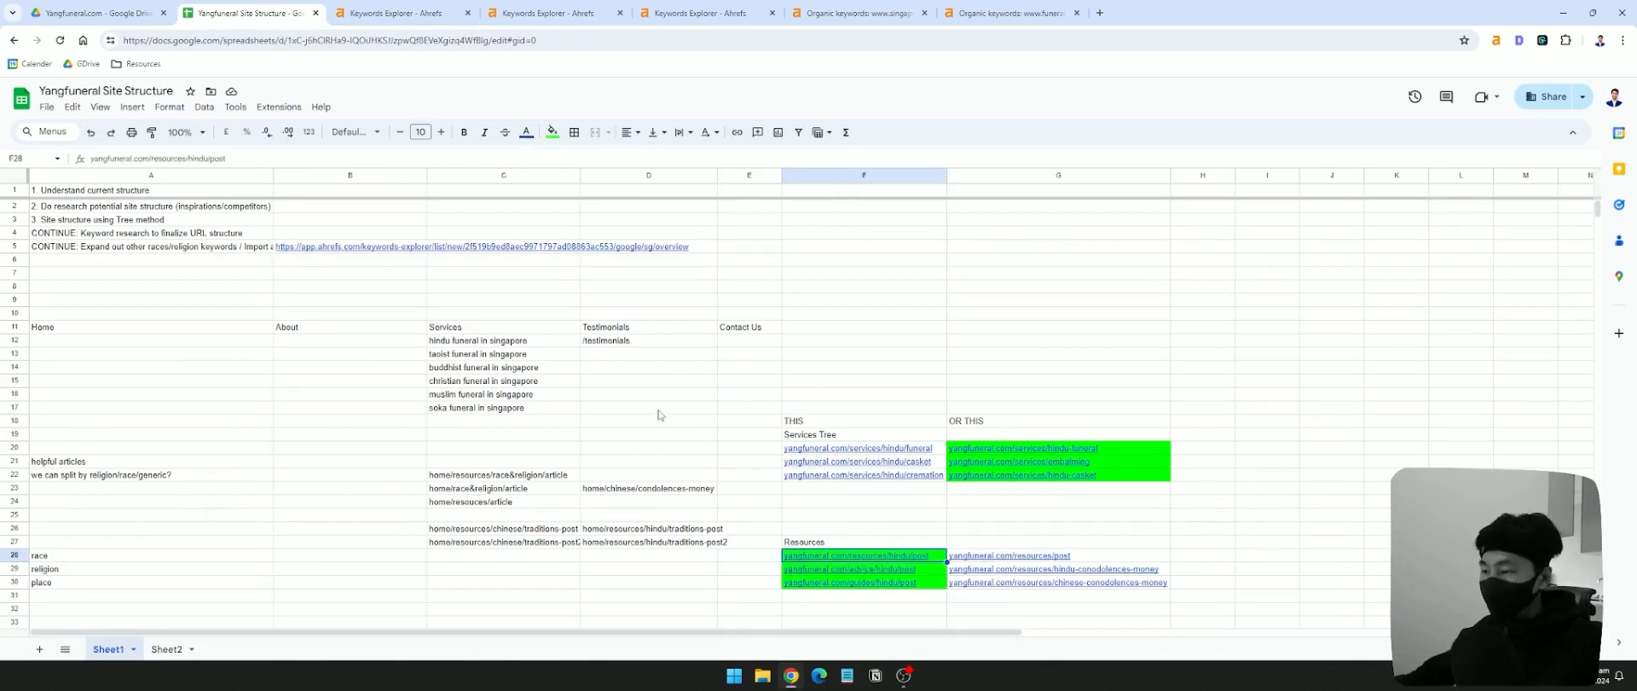
# - Review the religion-based funeral pages listed under Services, from the christian entry up to the hindu and taoist ones
pyautogui.click(460, 383)
pyautogui.press('Up')
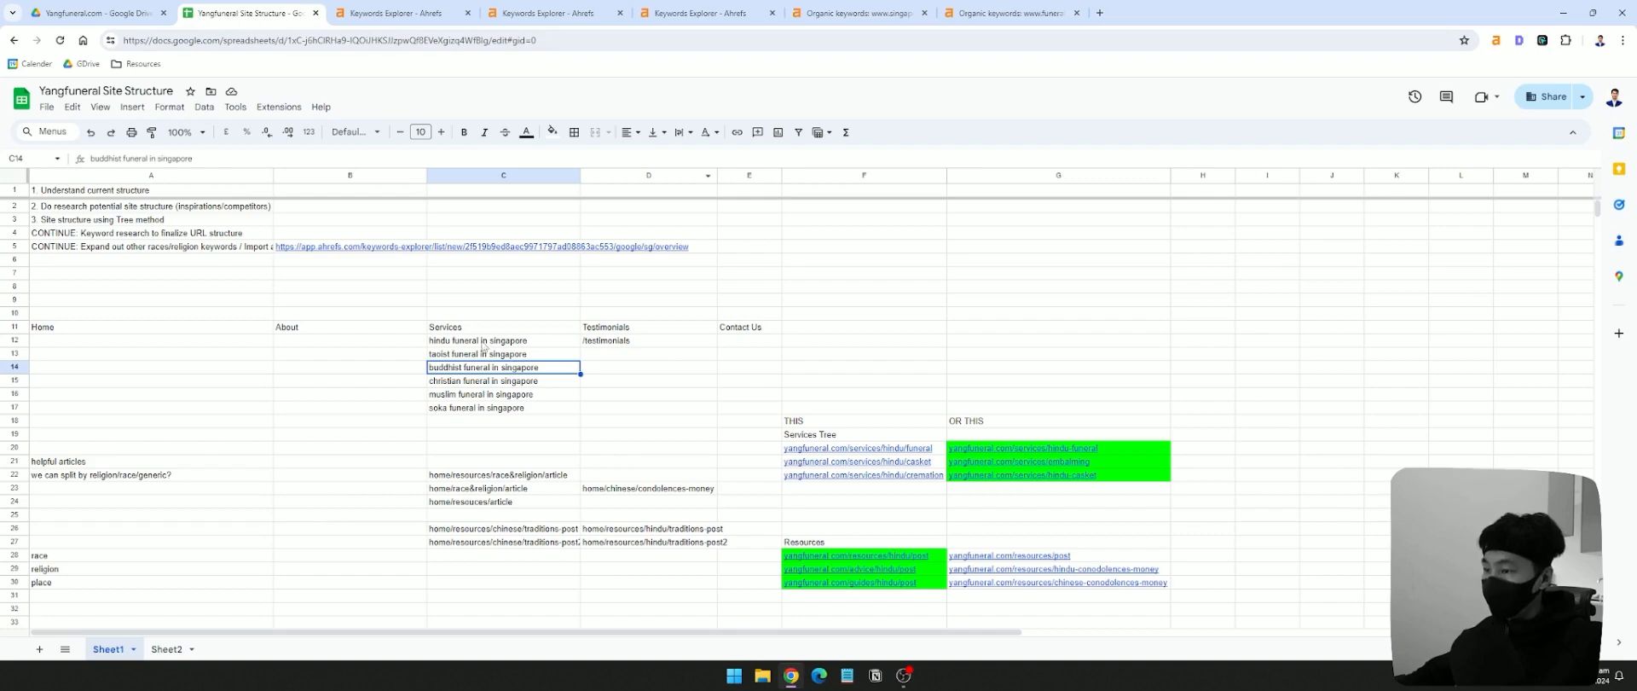
pyautogui.press('Up')
pyautogui.press('Up')
pyautogui.press('Down')
pyautogui.press('Down')
pyautogui.press('Left')
pyautogui.press('Right')
pyautogui.press('Up')
pyautogui.press('Up')
pyautogui.press('Down')
pyautogui.press('Left')
pyautogui.press('Right')
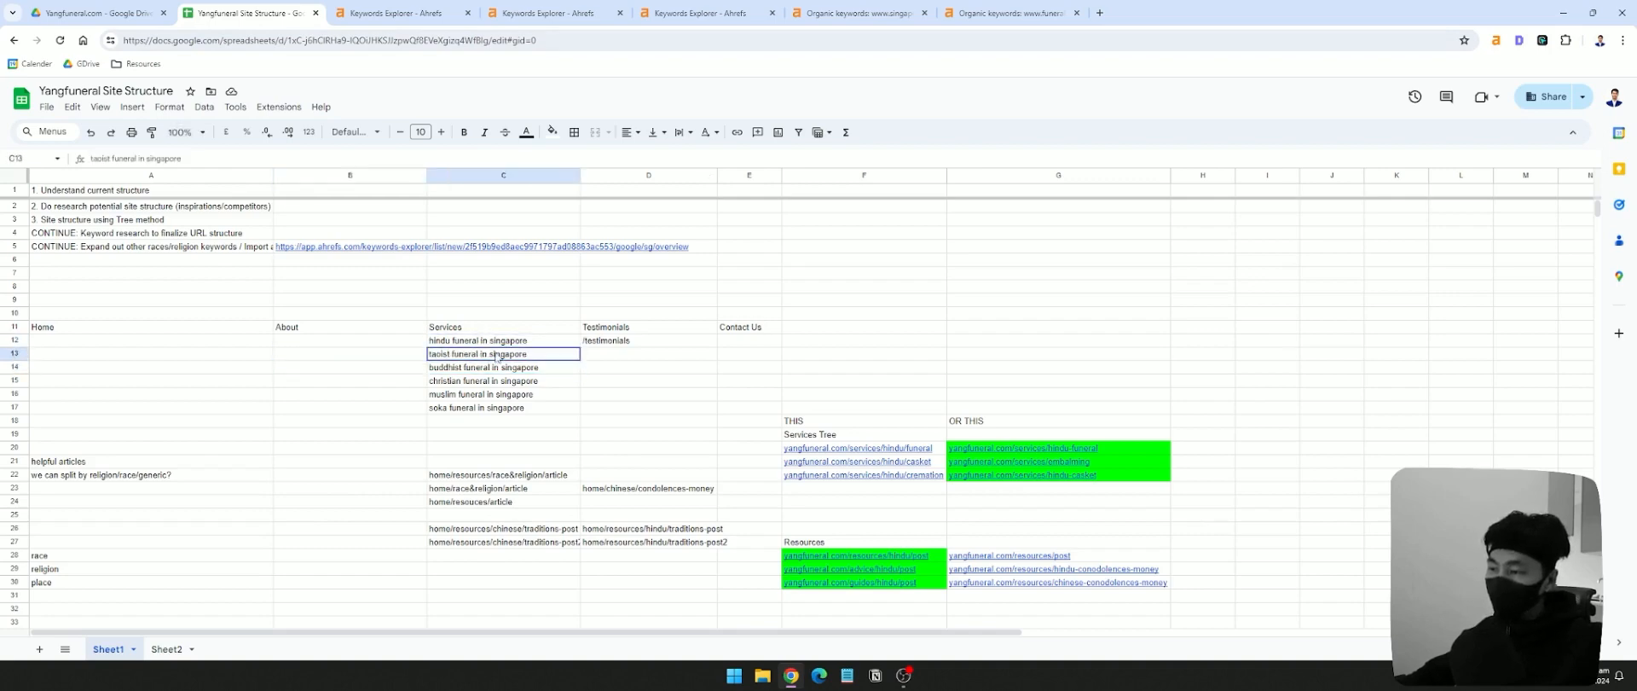
# - Revisit the competitor organic keywords and taoist funeral suggestions in Ahrefs, and return to the spreadsheet's Resources URLs
pyautogui.click(674, 16)
pyautogui.click(878, 10)
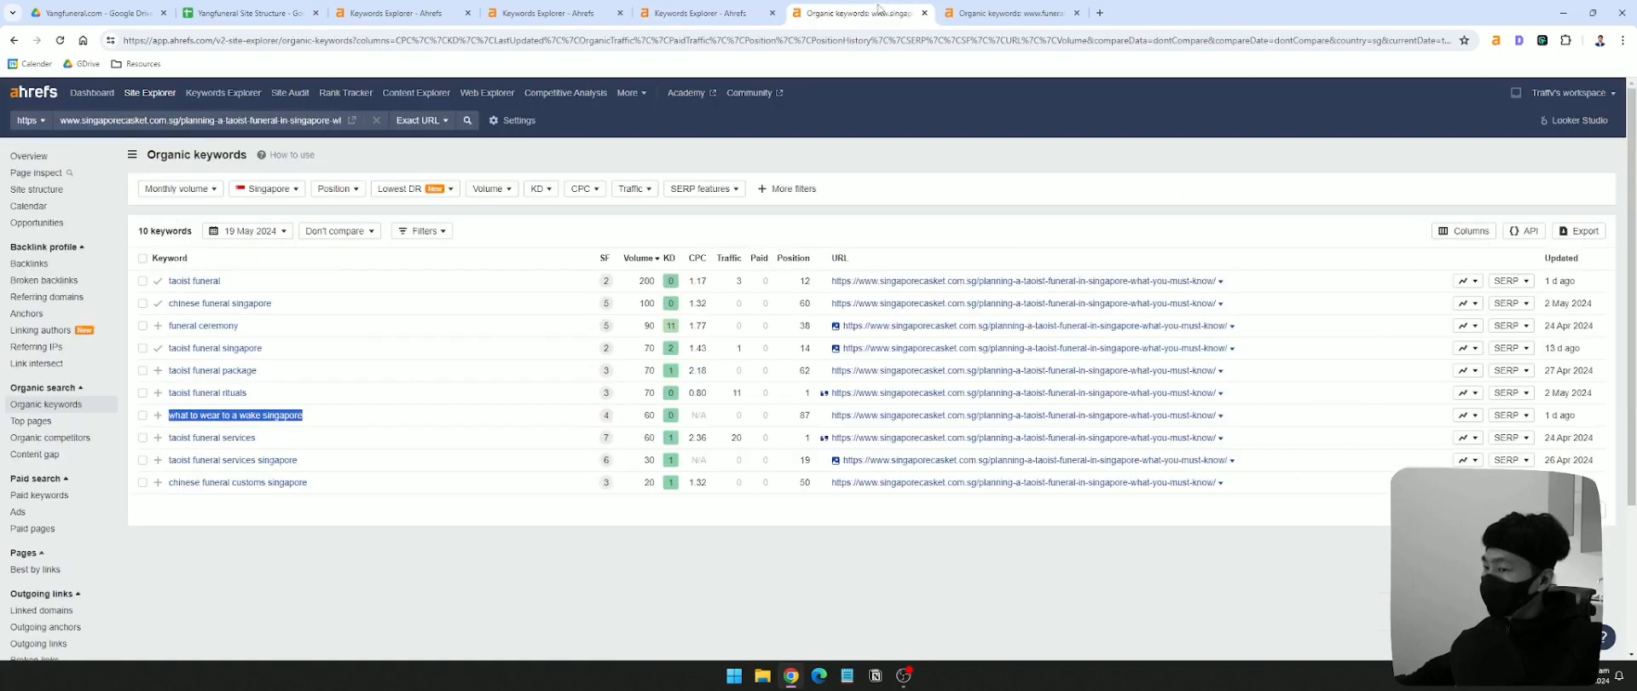
pyautogui.click(1019, 13)
pyautogui.click(538, 21)
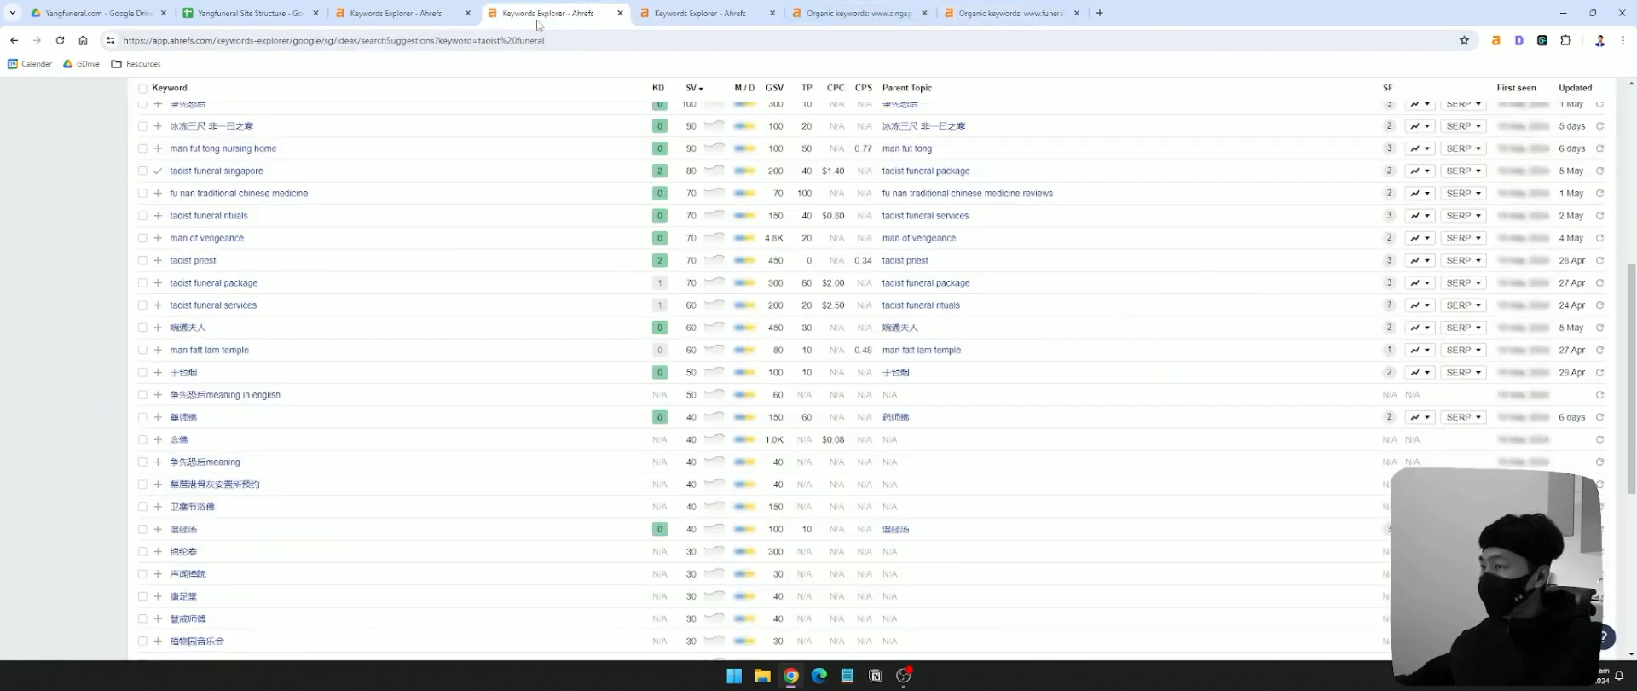
pyautogui.click(396, 15)
pyautogui.click(247, 13)
pyautogui.click(861, 601)
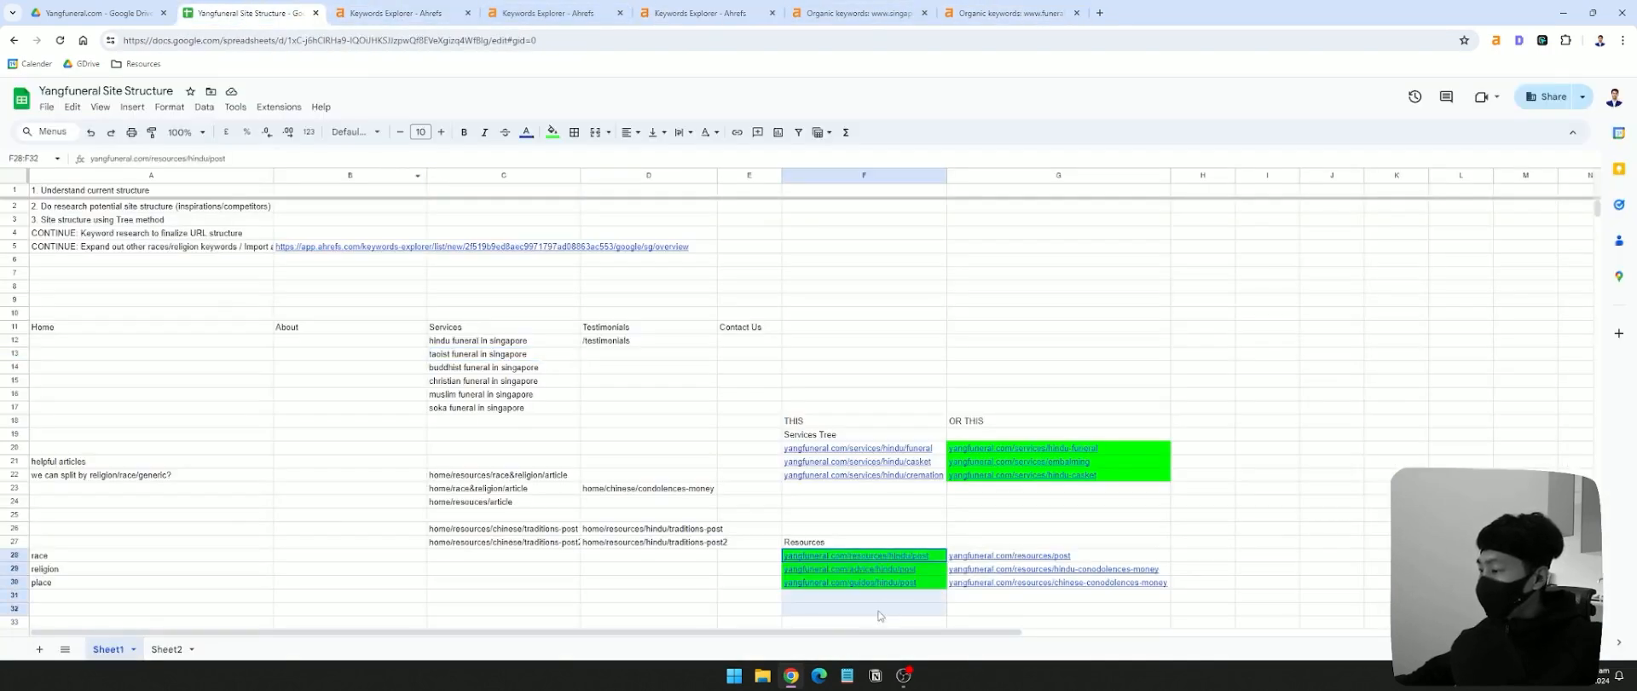
pyautogui.click(1167, 535)
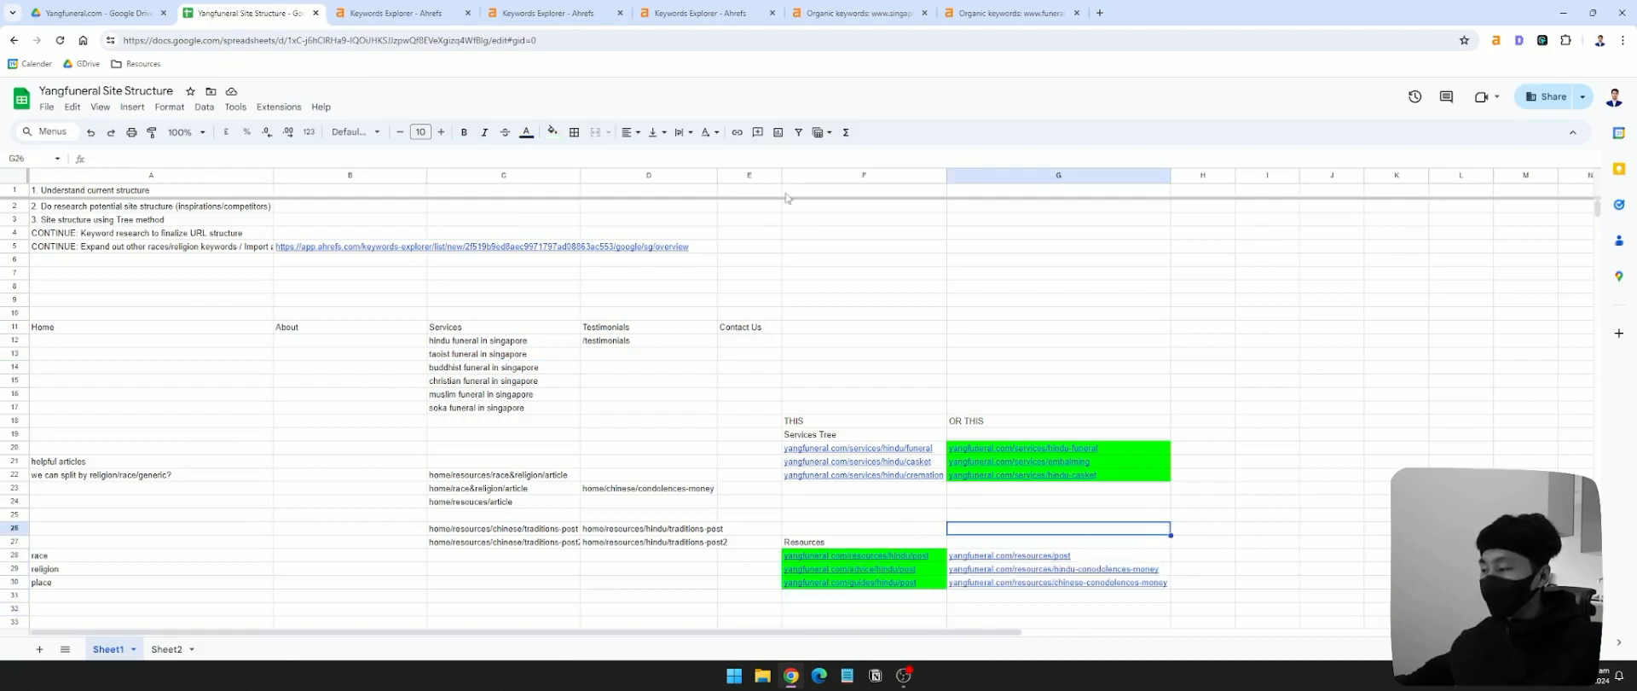
# - Check the taoist funeral search suggestions in Ahrefs and bring up the keyword list on Sheet2 of the planning spreadsheet
pyautogui.click(733, 12)
pyautogui.click(558, 14)
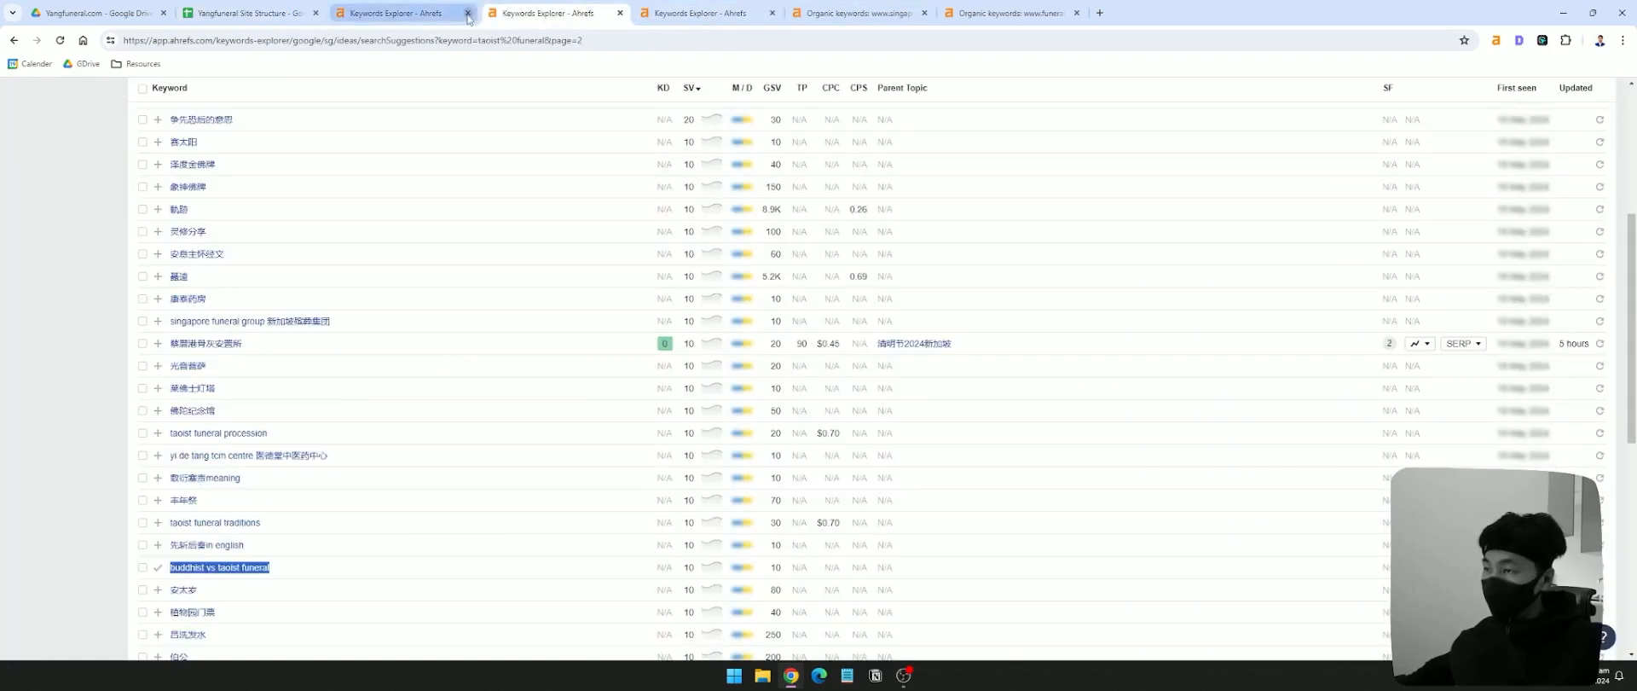
pyautogui.click(247, 13)
pyautogui.click(167, 649)
pyautogui.click(128, 273)
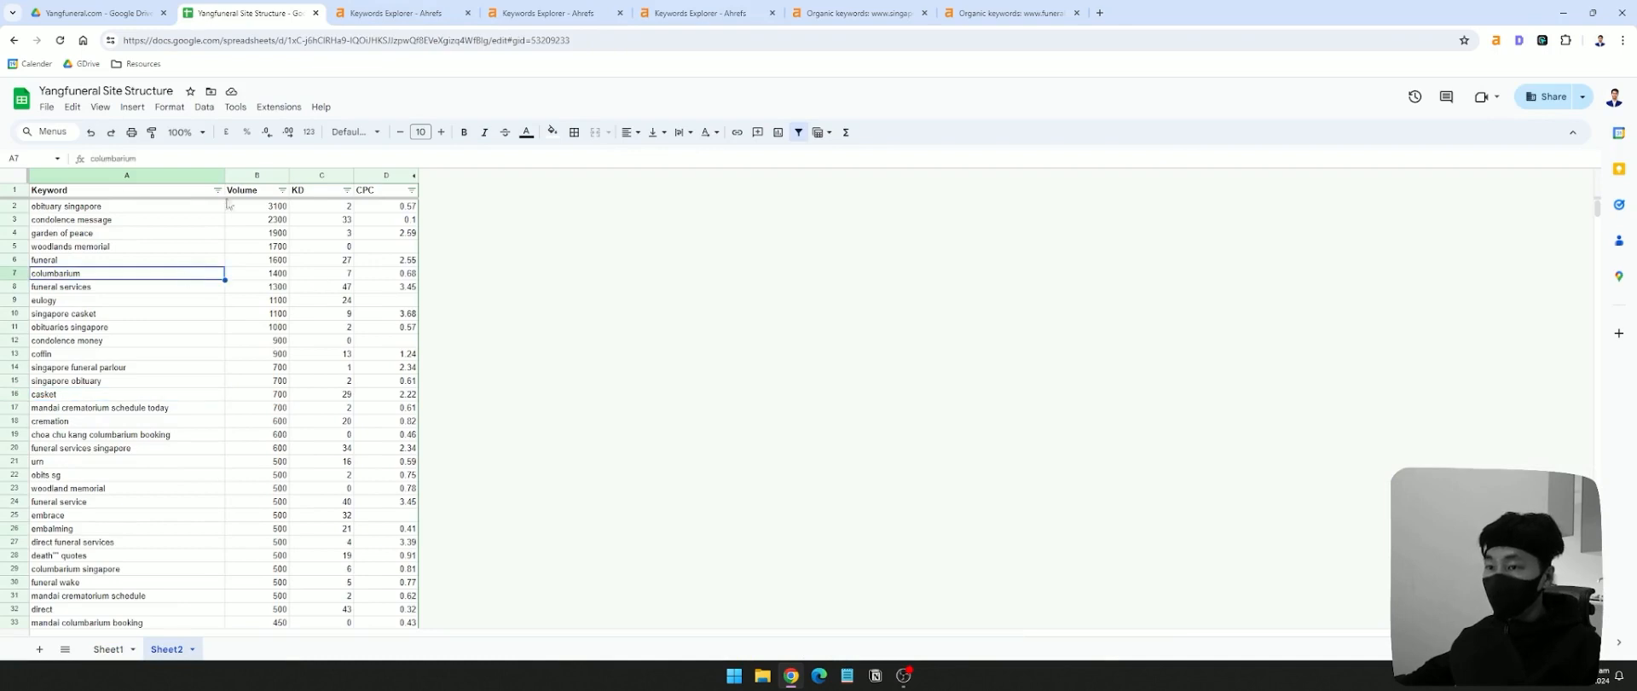
# - Filter the Keyword column to entries containing buddhist and look over the filtered keywords
pyautogui.click(217, 190)
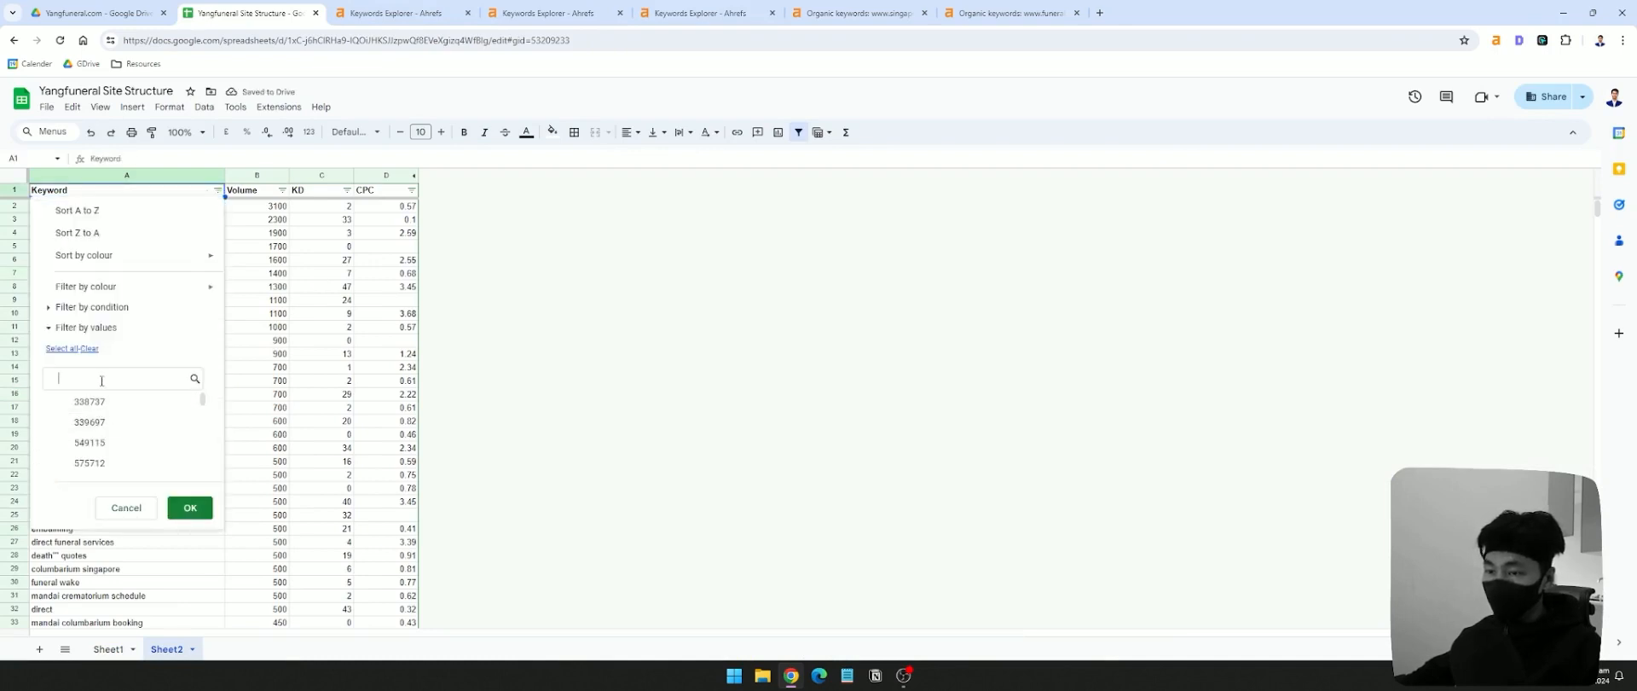
pyautogui.write('buddhist')
pyautogui.click(61, 348)
pyautogui.click(189, 507)
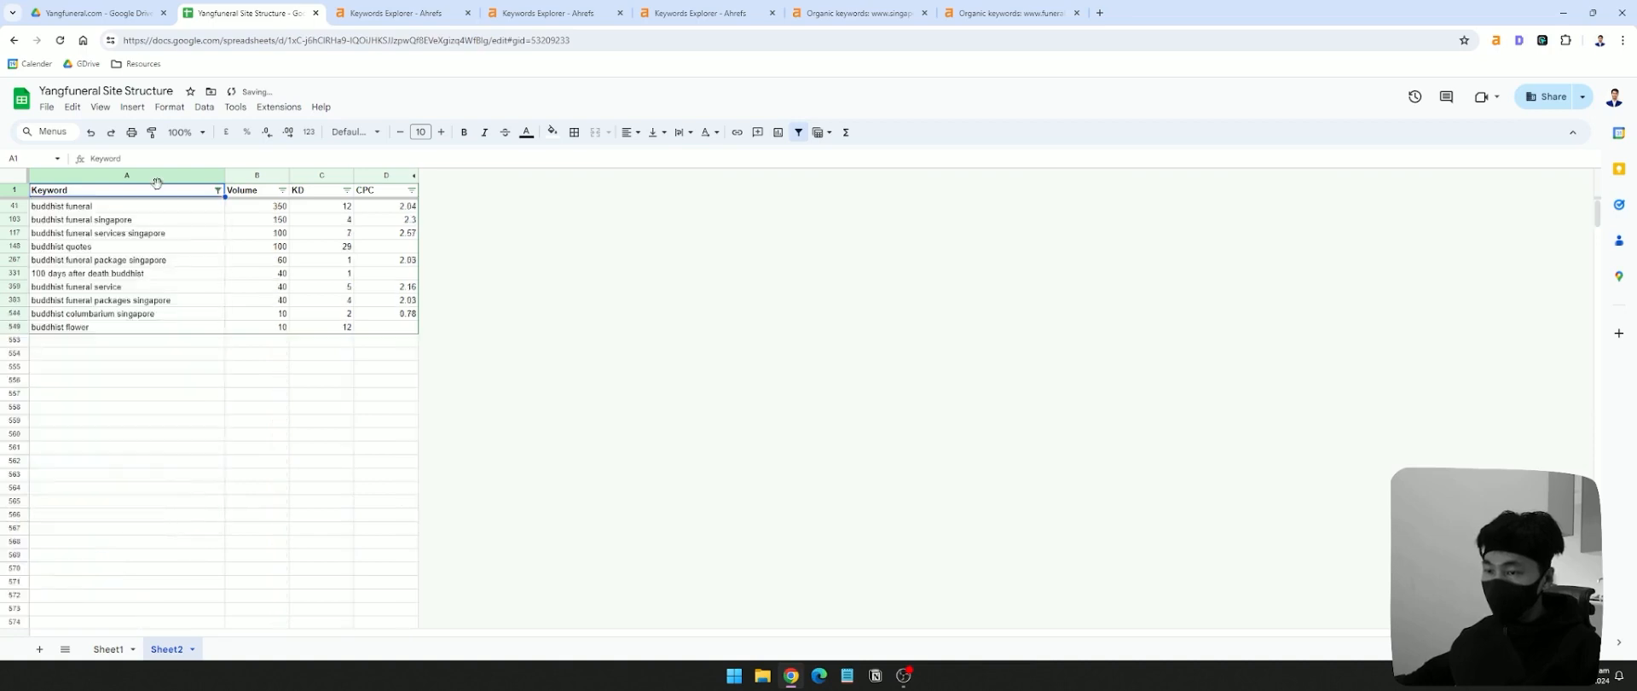
pyautogui.click(156, 176)
pyautogui.click(171, 208)
pyautogui.hotkey('ctrl', 'shift', 'Down')
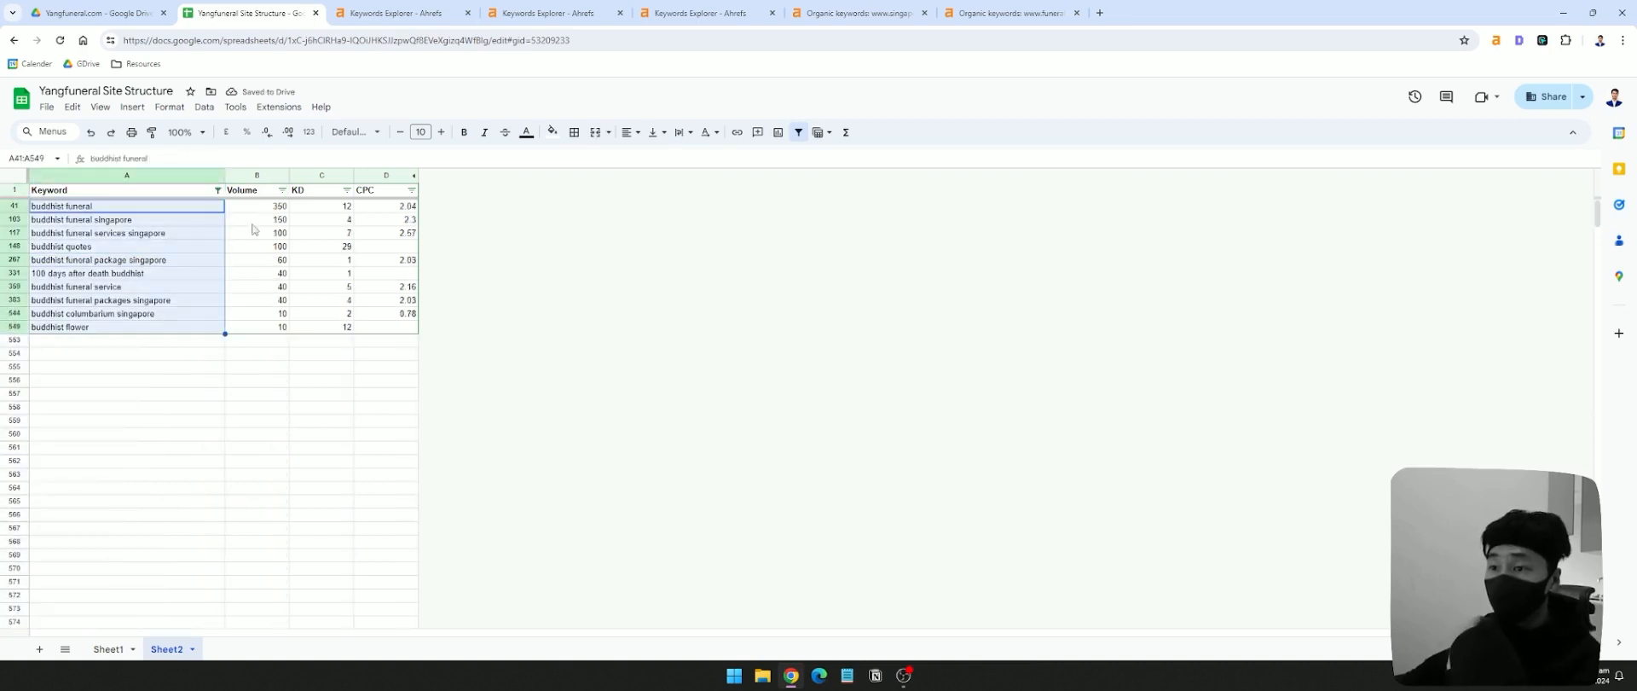
pyautogui.click(104, 273)
# - Search the Keyword column's filter values for chinese, apply the filter, and look through the keyword list
pyautogui.click(217, 189)
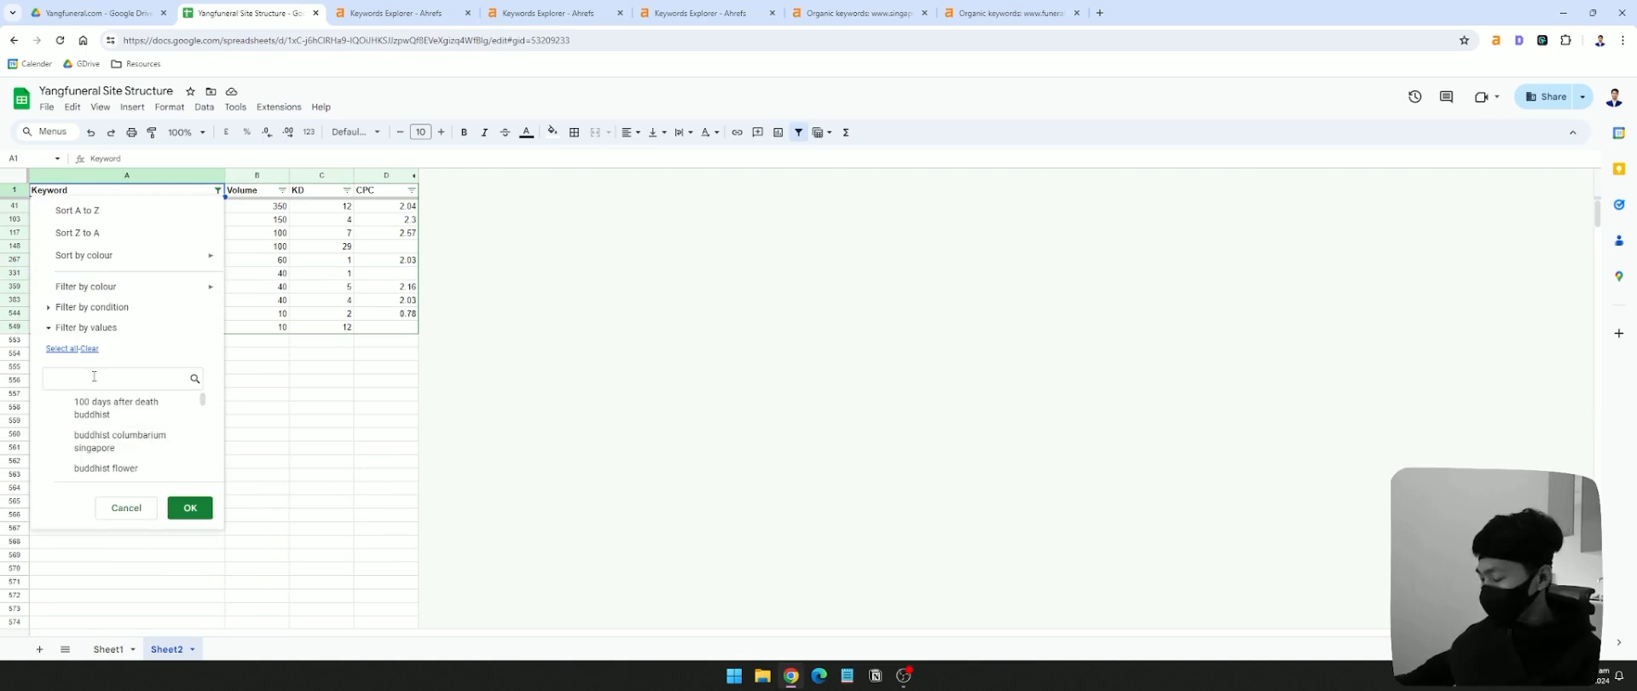
pyautogui.write('chinese')
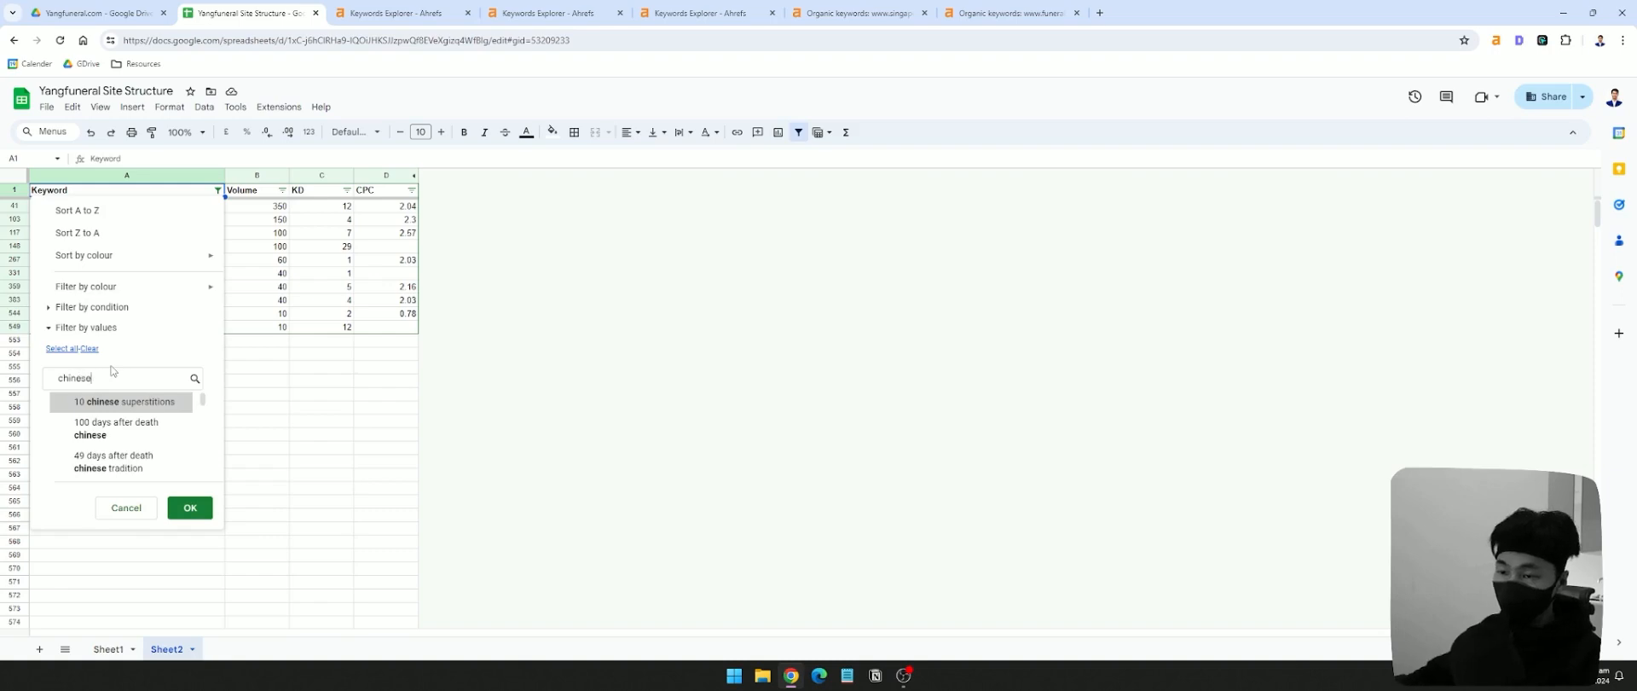
pyautogui.press('Return')
pyautogui.scroll(-5, 217, 452)
pyautogui.scroll(3, 213, 452)
pyautogui.click(162, 429)
pyautogui.moveTo(128, 493); pyautogui.dragTo(157, 543)
pyautogui.scroll(2, 125, 491)
# - Check the buddhist vs taoist funeral suggestion in Ahrefs and return to the keyword sheet
pyautogui.click(378, 15)
pyautogui.click(548, 14)
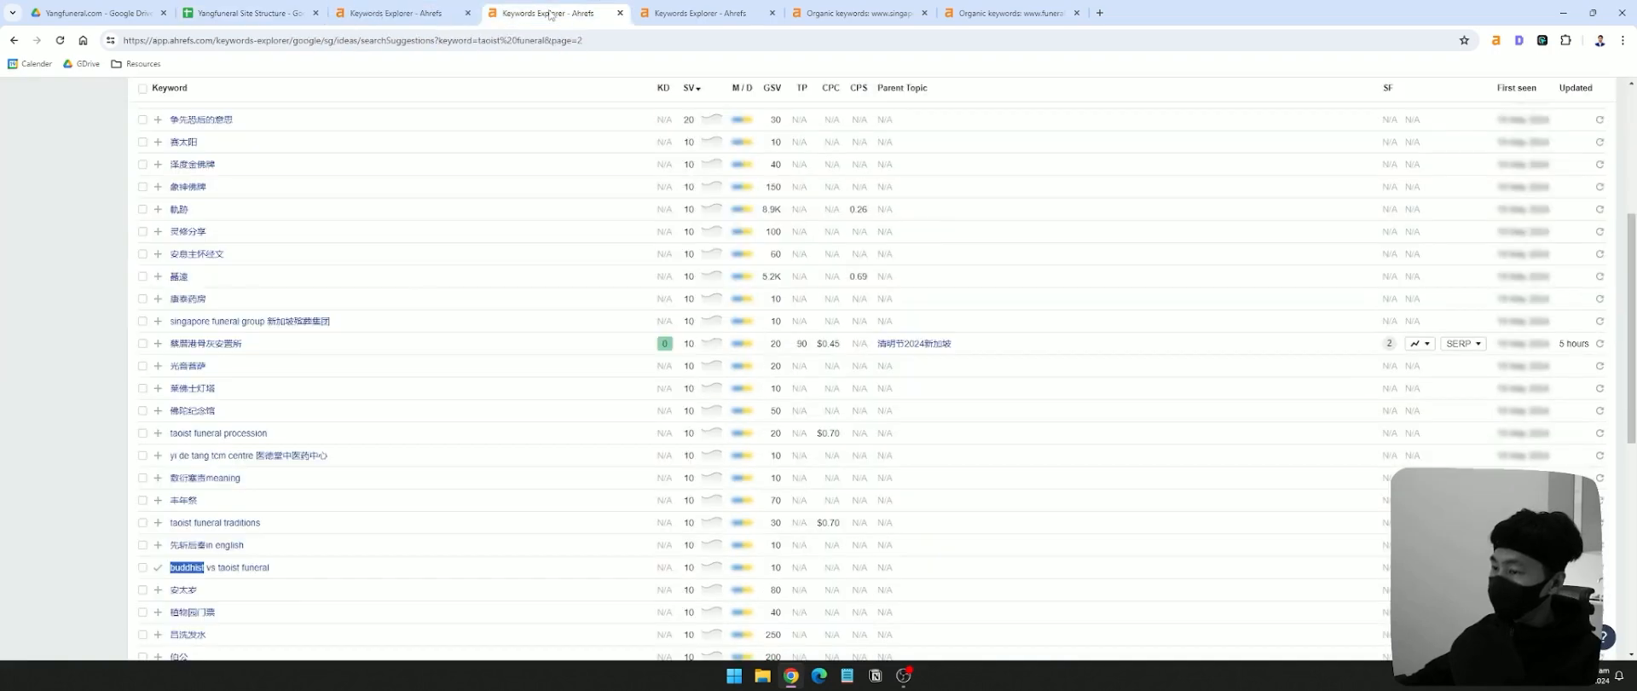
pyautogui.click(393, 13)
pyautogui.click(247, 13)
# - Filter the Keyword column to entries containing christ and examine the filtered keywords
pyautogui.click(217, 190)
pyautogui.click(98, 376)
pyautogui.write('christ')
pyautogui.click(61, 349)
pyautogui.click(190, 508)
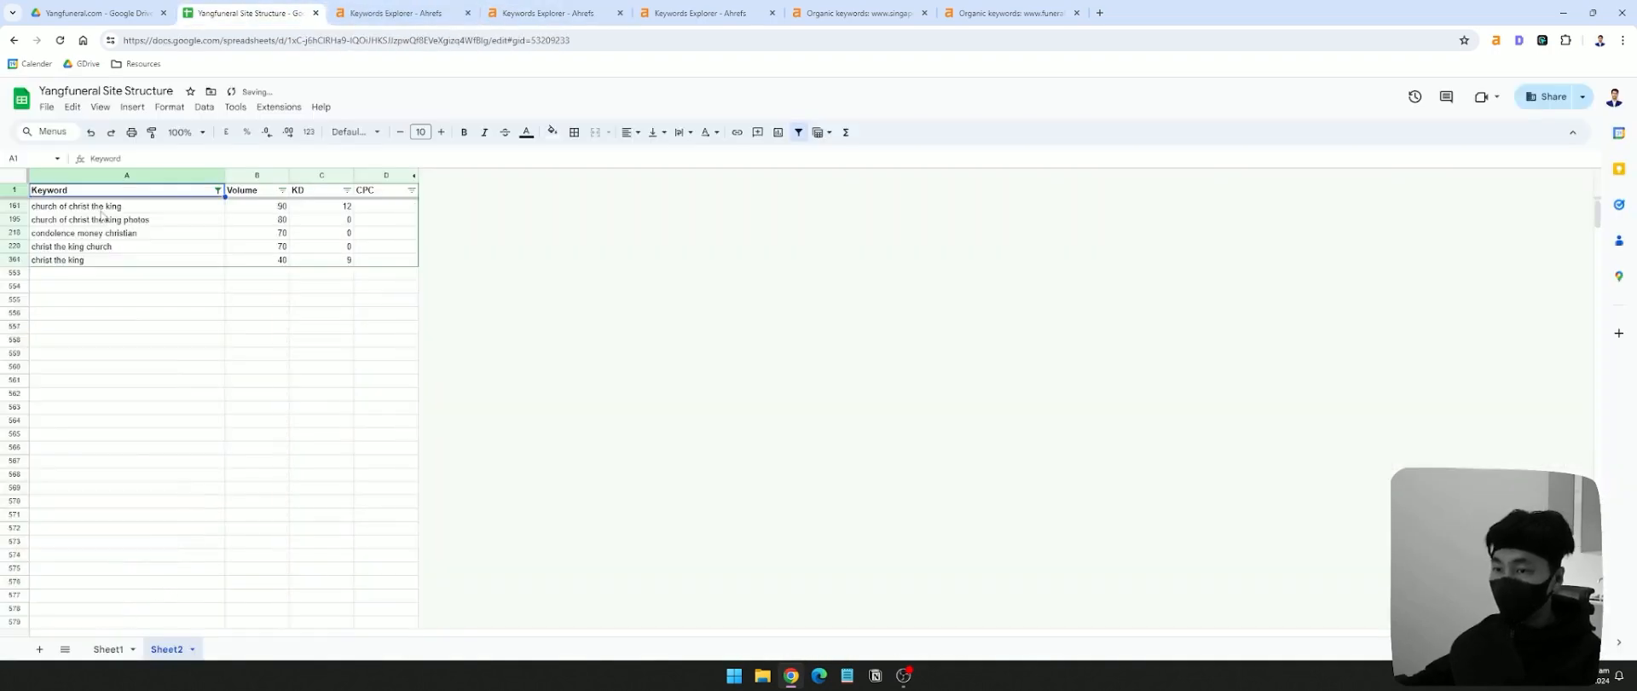
pyautogui.moveTo(158, 207); pyautogui.dragTo(160, 232)
pyautogui.click(273, 242)
# - Narrow the Keyword filter to christian terms, keeping only condolence money christian selected
pyautogui.click(217, 191)
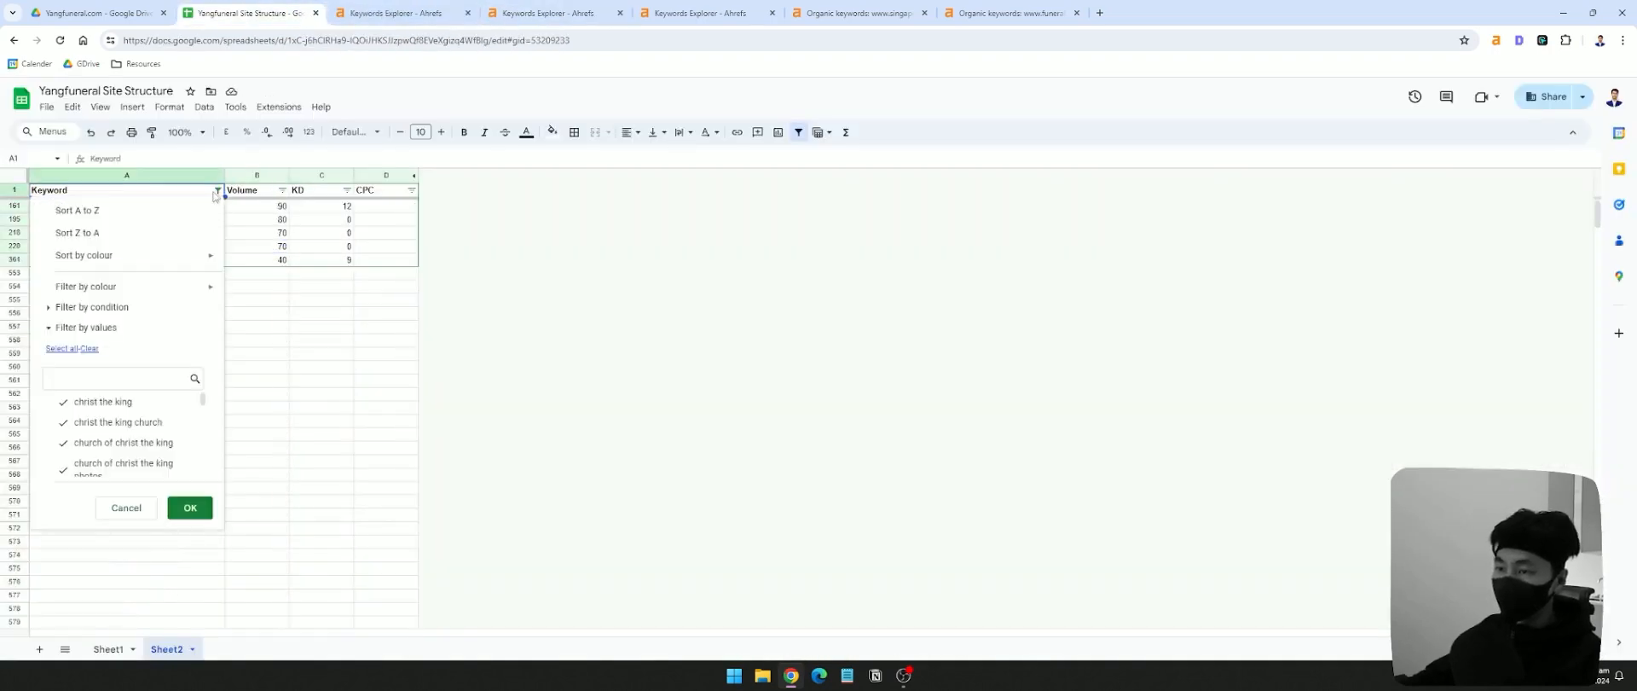
pyautogui.click(91, 348)
pyautogui.write('christian')
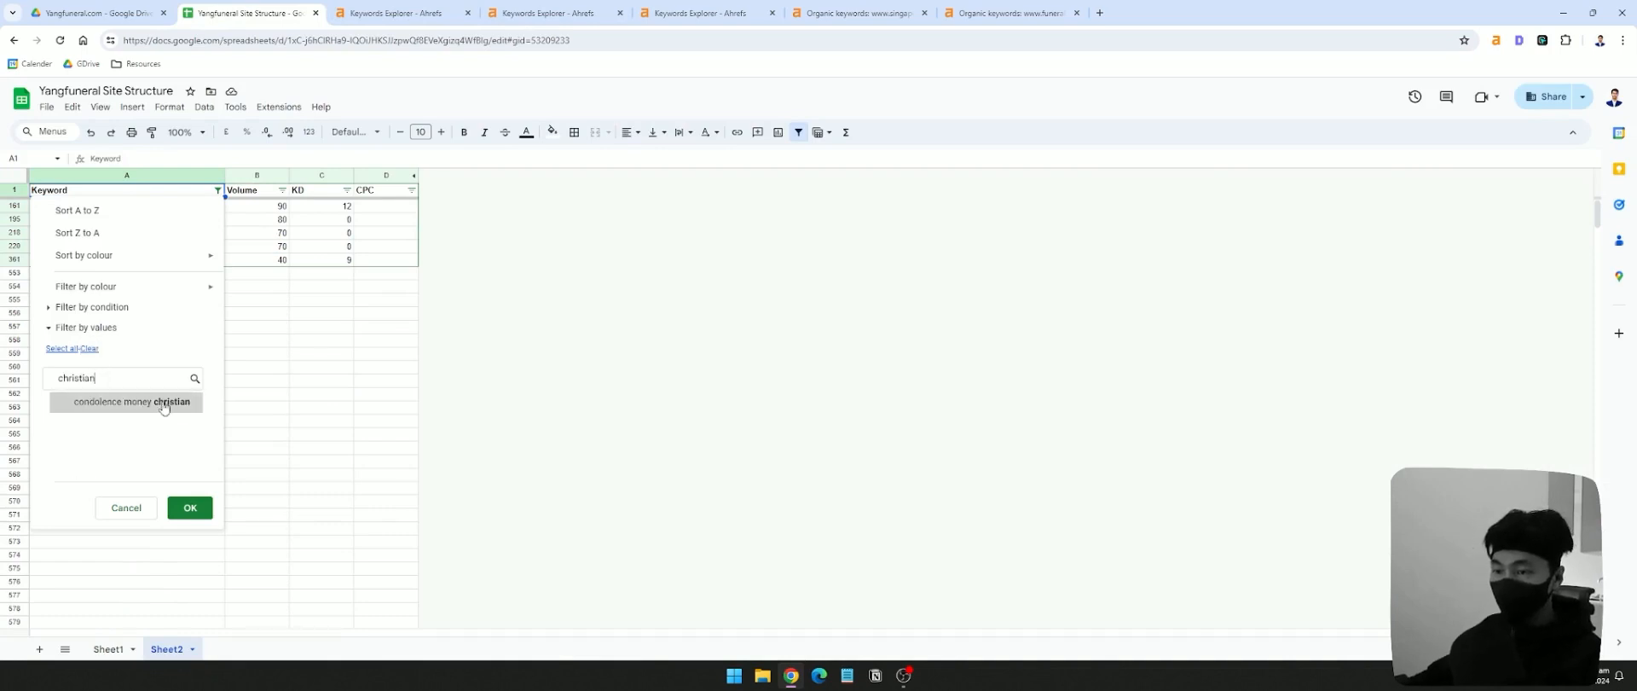
pyautogui.click(128, 402)
pyautogui.click(190, 507)
# - Reset the Keyword filter to include all values and look over the keywords from casket services downward
pyautogui.click(218, 190)
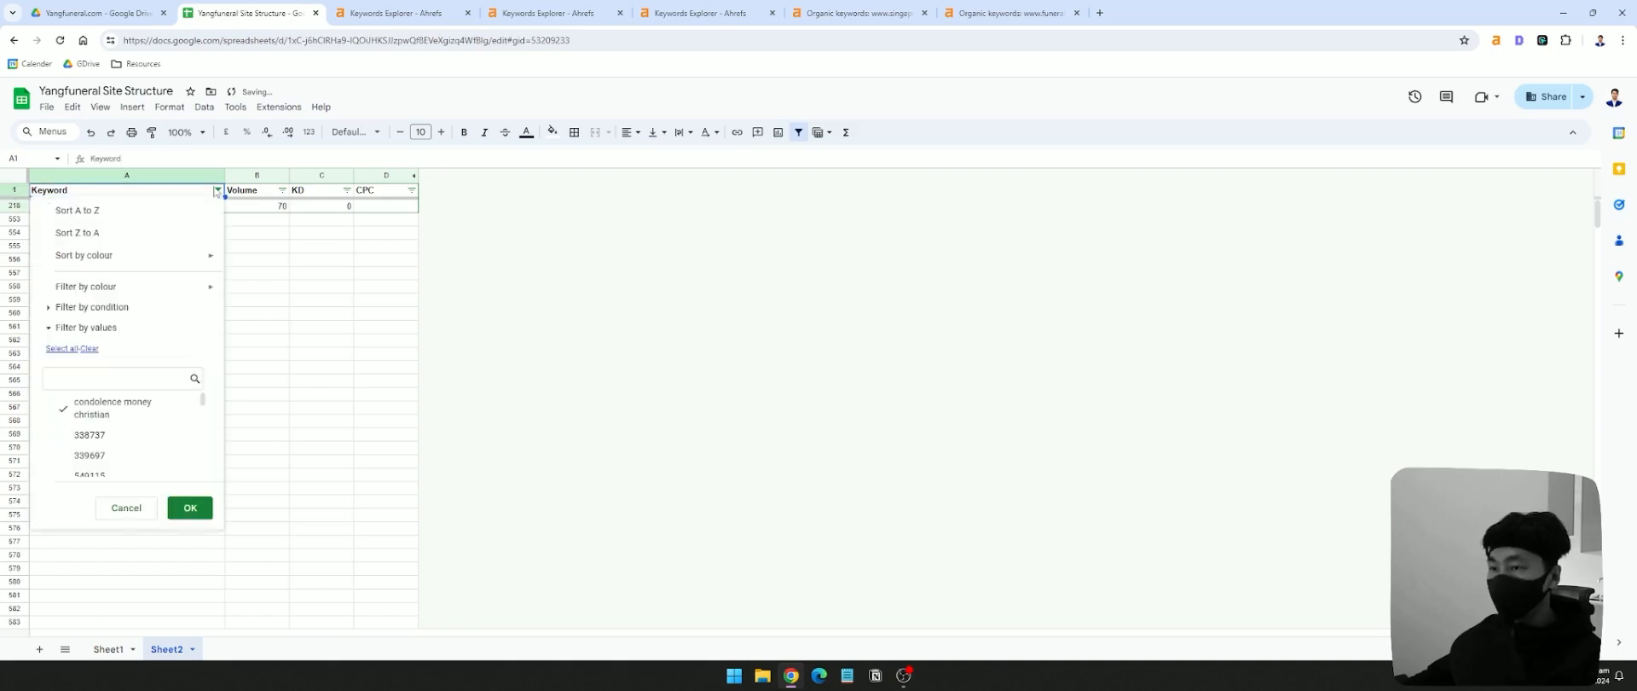
pyautogui.click(62, 348)
pyautogui.click(191, 508)
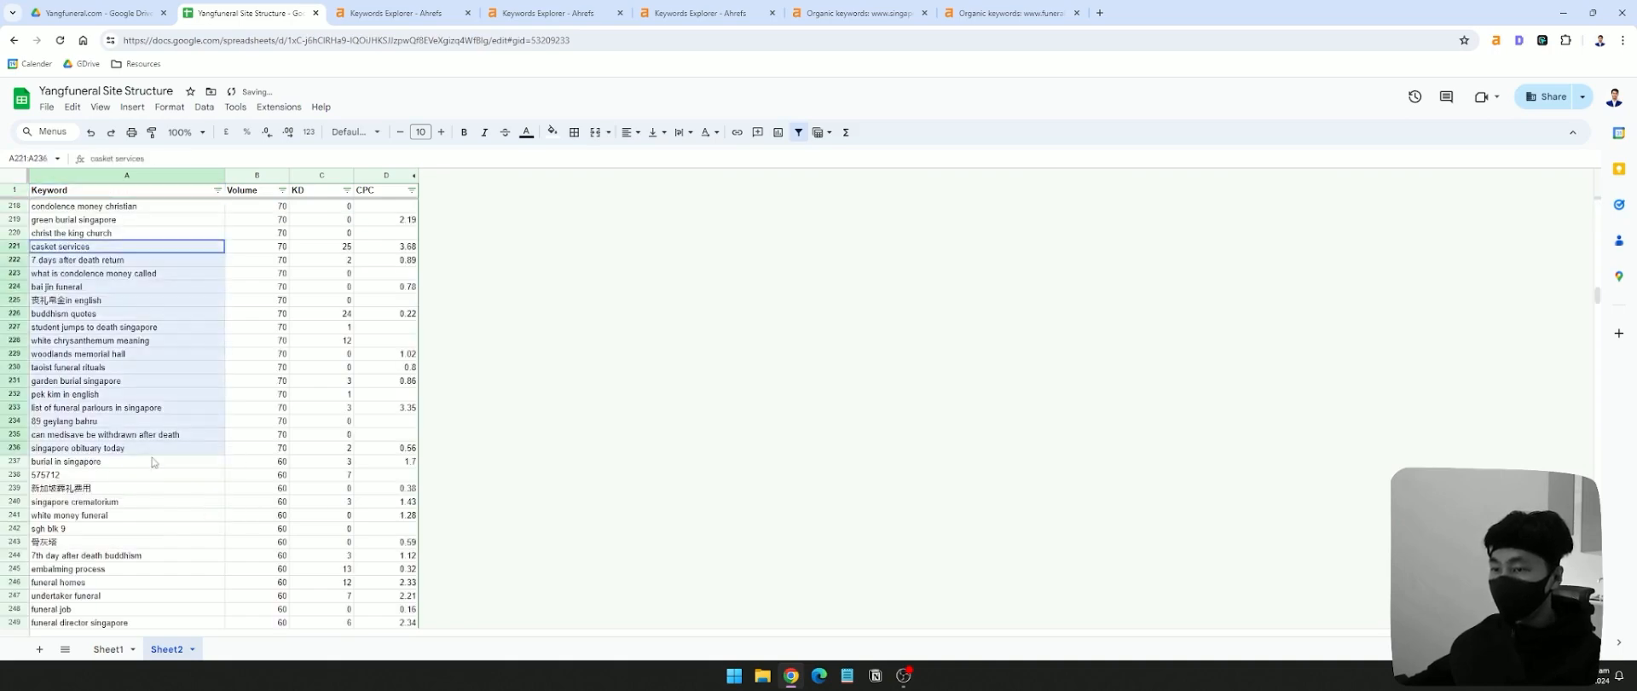
pyautogui.click(321, 367)
pyautogui.moveTo(162, 247); pyautogui.dragTo(184, 394)
# - Look over the Ahrefs keyword overview and the remaining taoist funeral suggestions, and return to Sheet1 of the spreadsheet
pyautogui.click(395, 13)
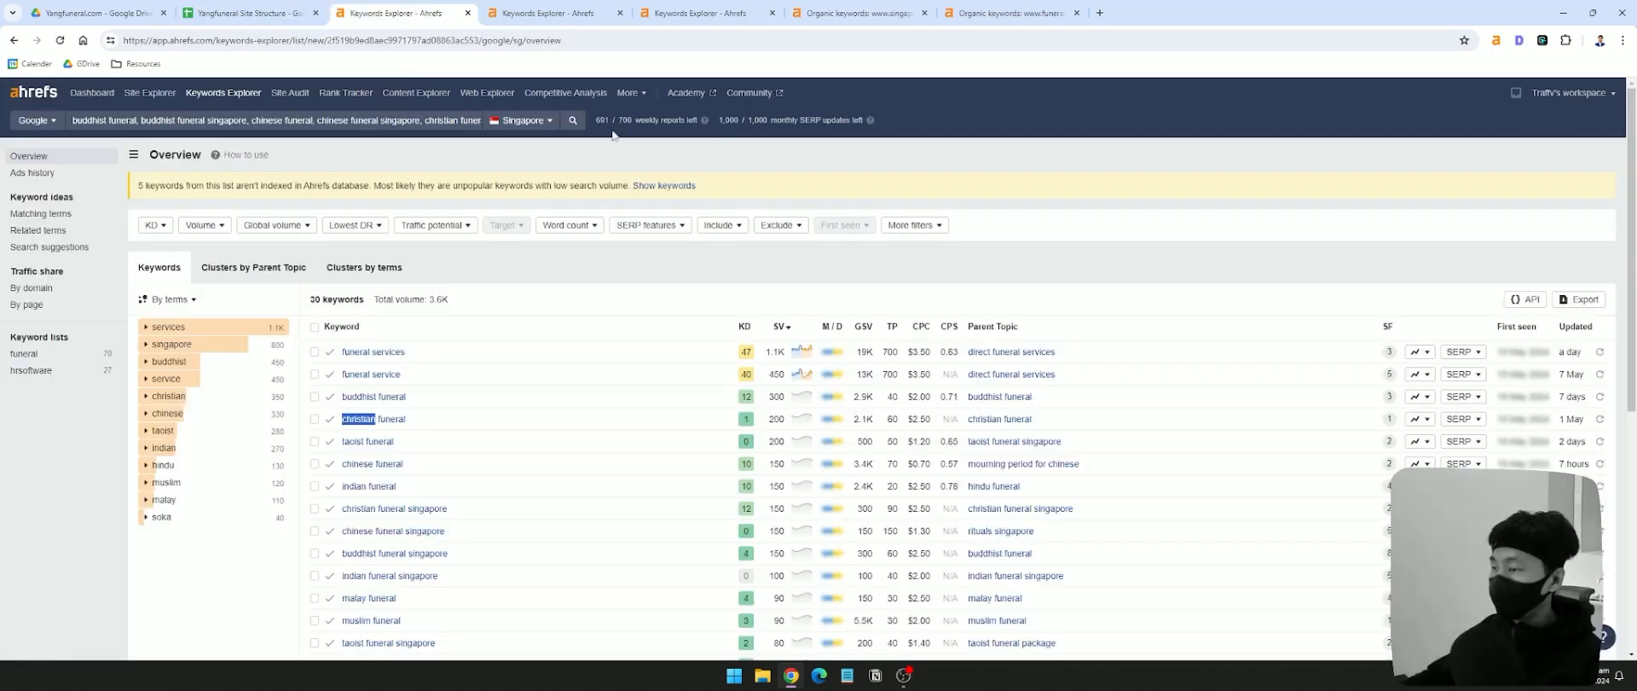
pyautogui.click(557, 22)
pyautogui.scroll(-8, 532, 493)
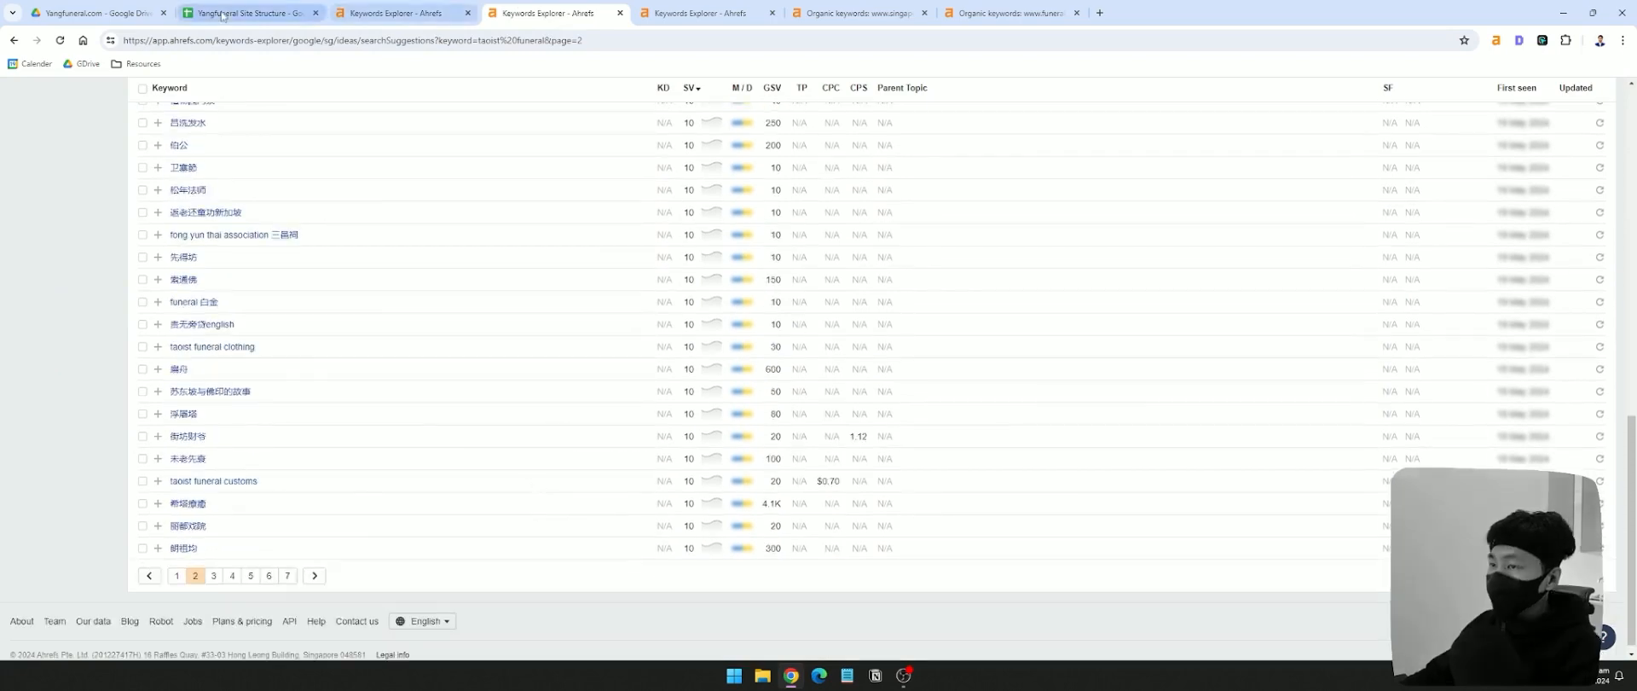
pyautogui.click(248, 13)
pyautogui.click(104, 648)
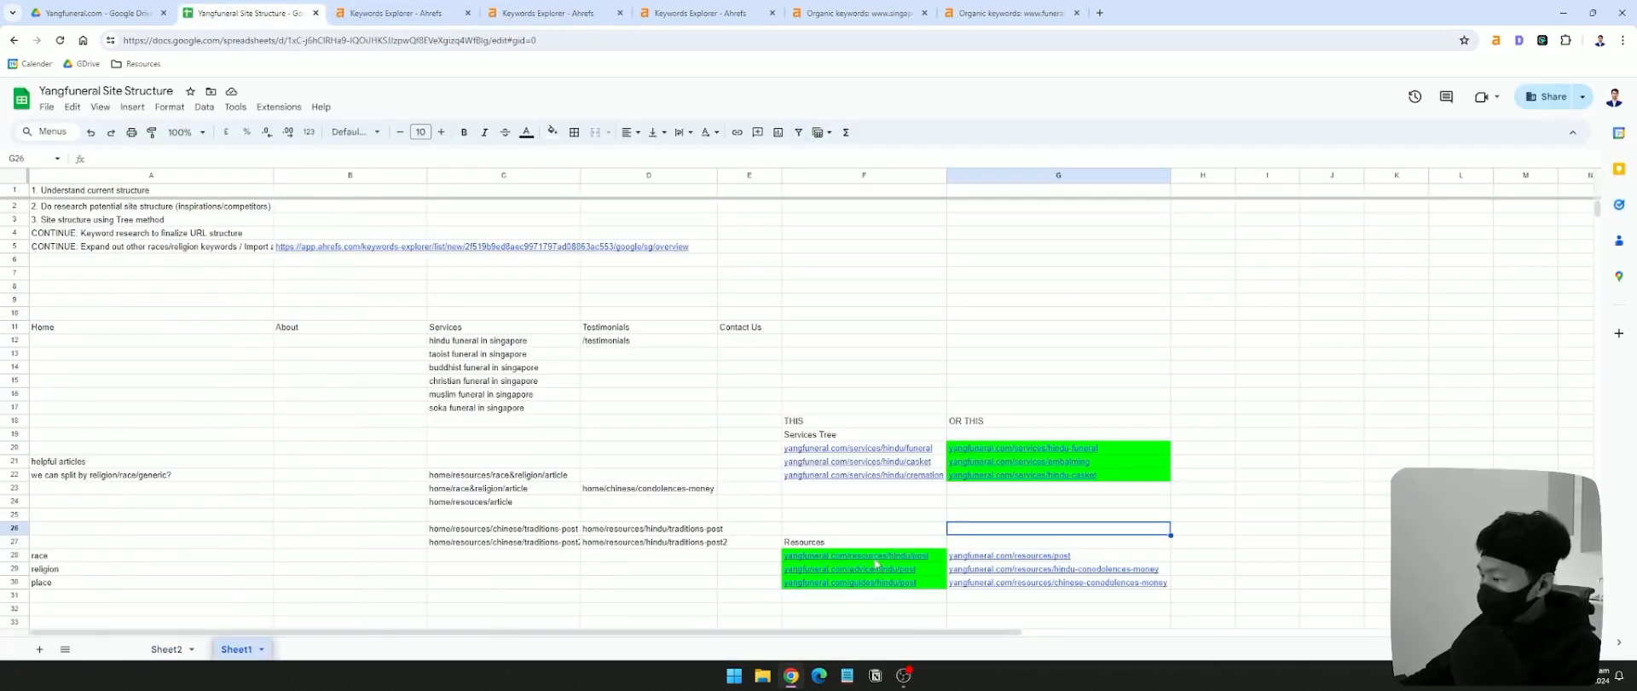
# - Compare the green Resources URL options with the hindu, taoist, buddhist and christian funeral pages listed under Services
pyautogui.moveTo(857, 555); pyautogui.dragTo(863, 601)
pyautogui.click(757, 558)
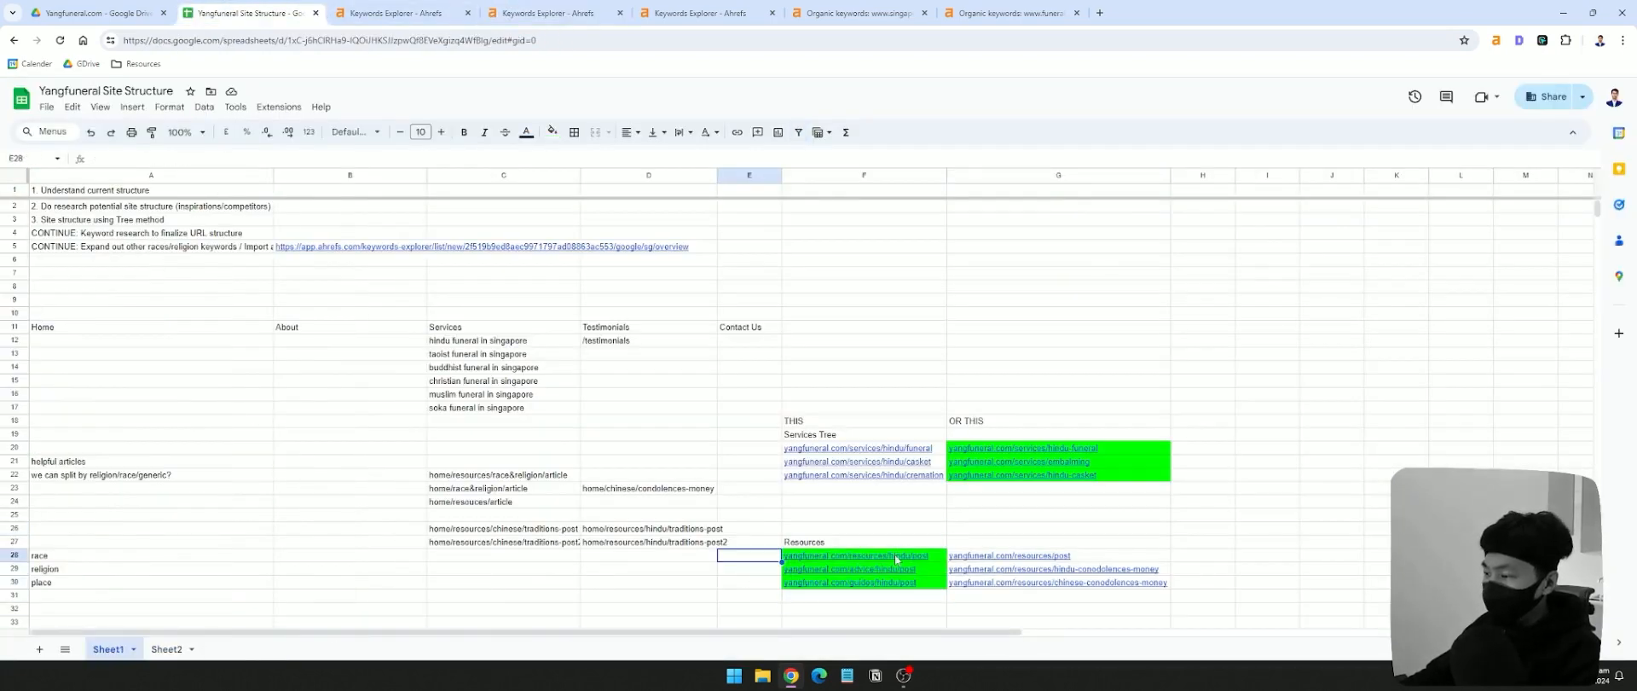
pyautogui.moveTo(895, 558); pyautogui.dragTo(895, 596)
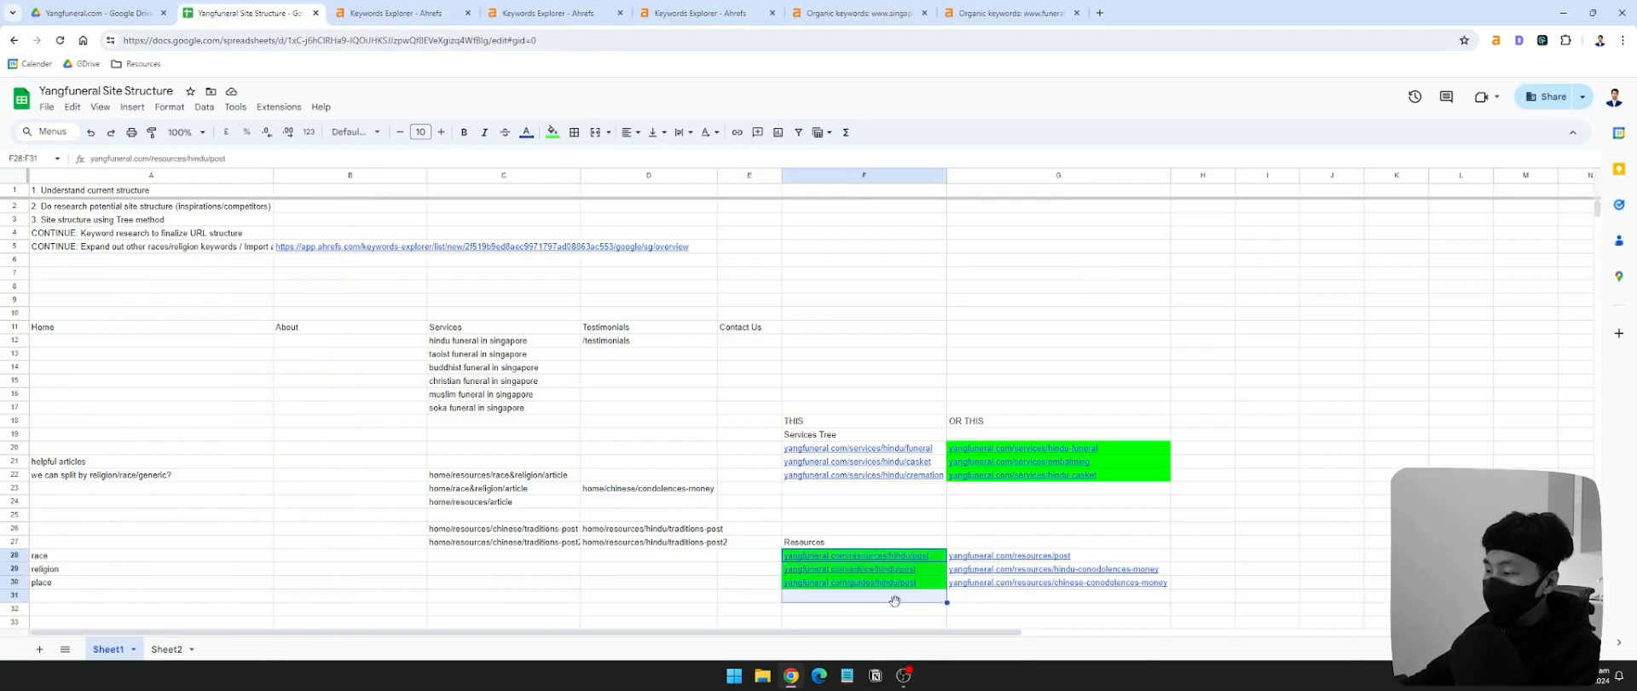
pyautogui.click(744, 560)
pyautogui.click(801, 557)
pyautogui.click(435, 357)
pyautogui.click(464, 343)
pyautogui.click(468, 370)
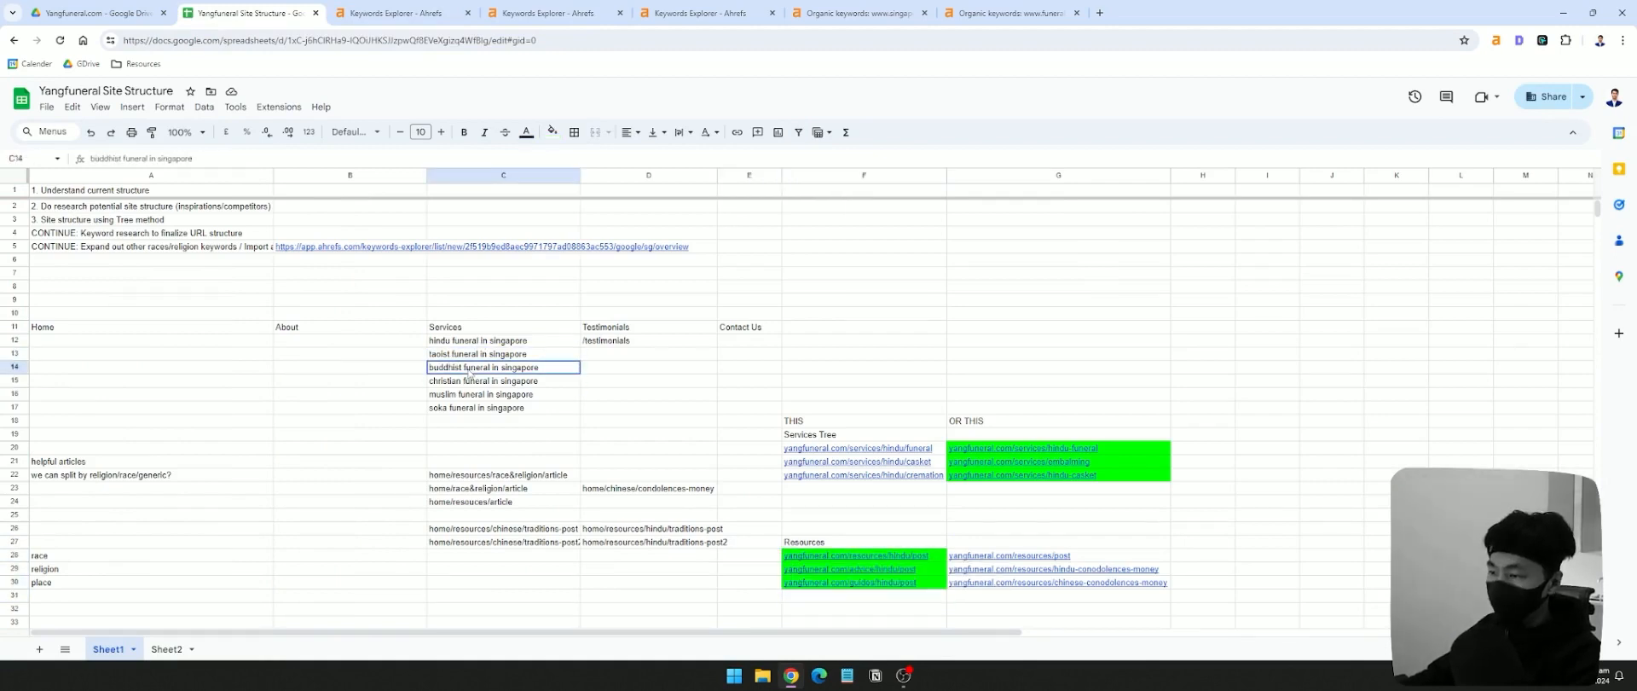
pyautogui.moveTo(469, 373); pyautogui.dragTo(473, 382)
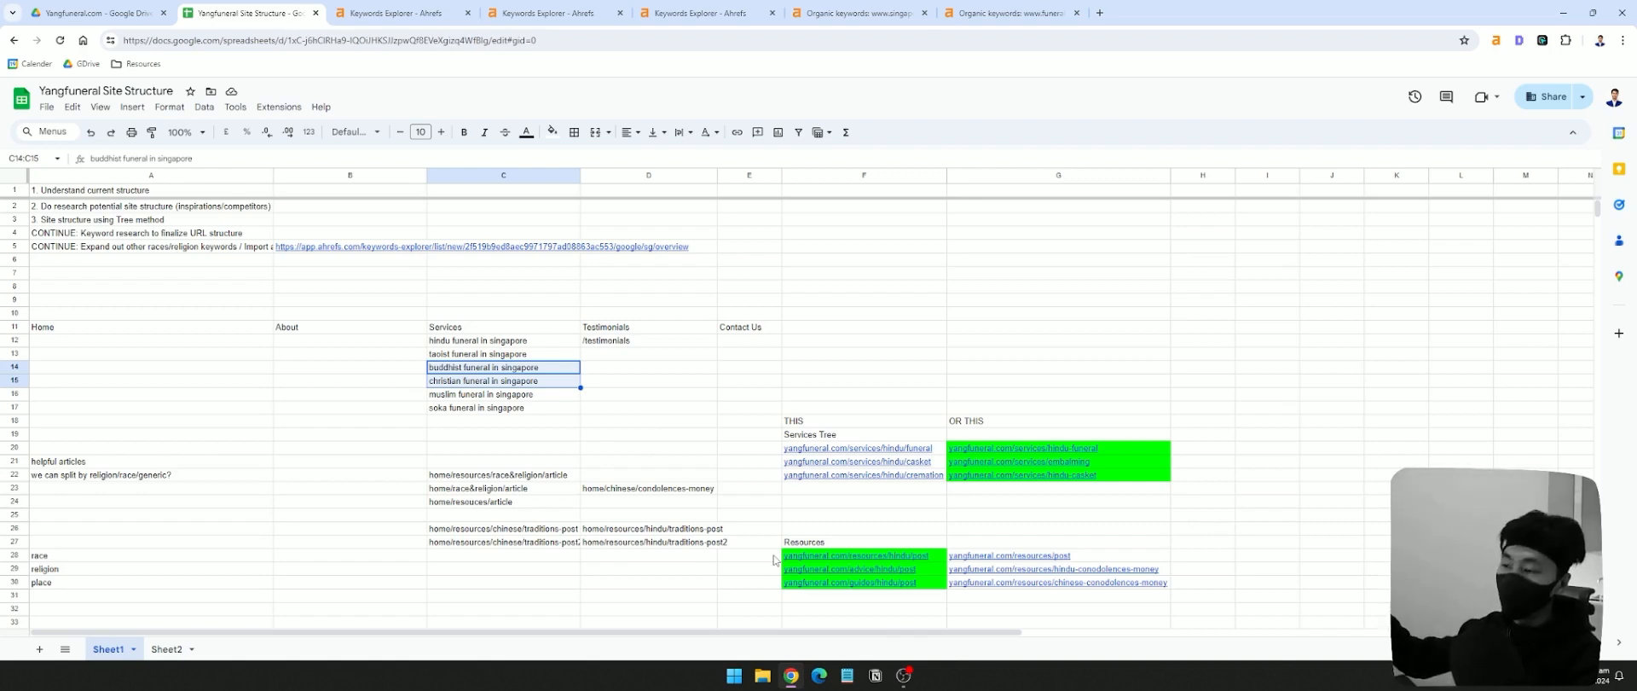
# - Copy the green hindu resources URL into F27 above it and change it to yangfuneral.com/resources/chinese/post
pyautogui.click(863, 556)
pyautogui.click(765, 555)
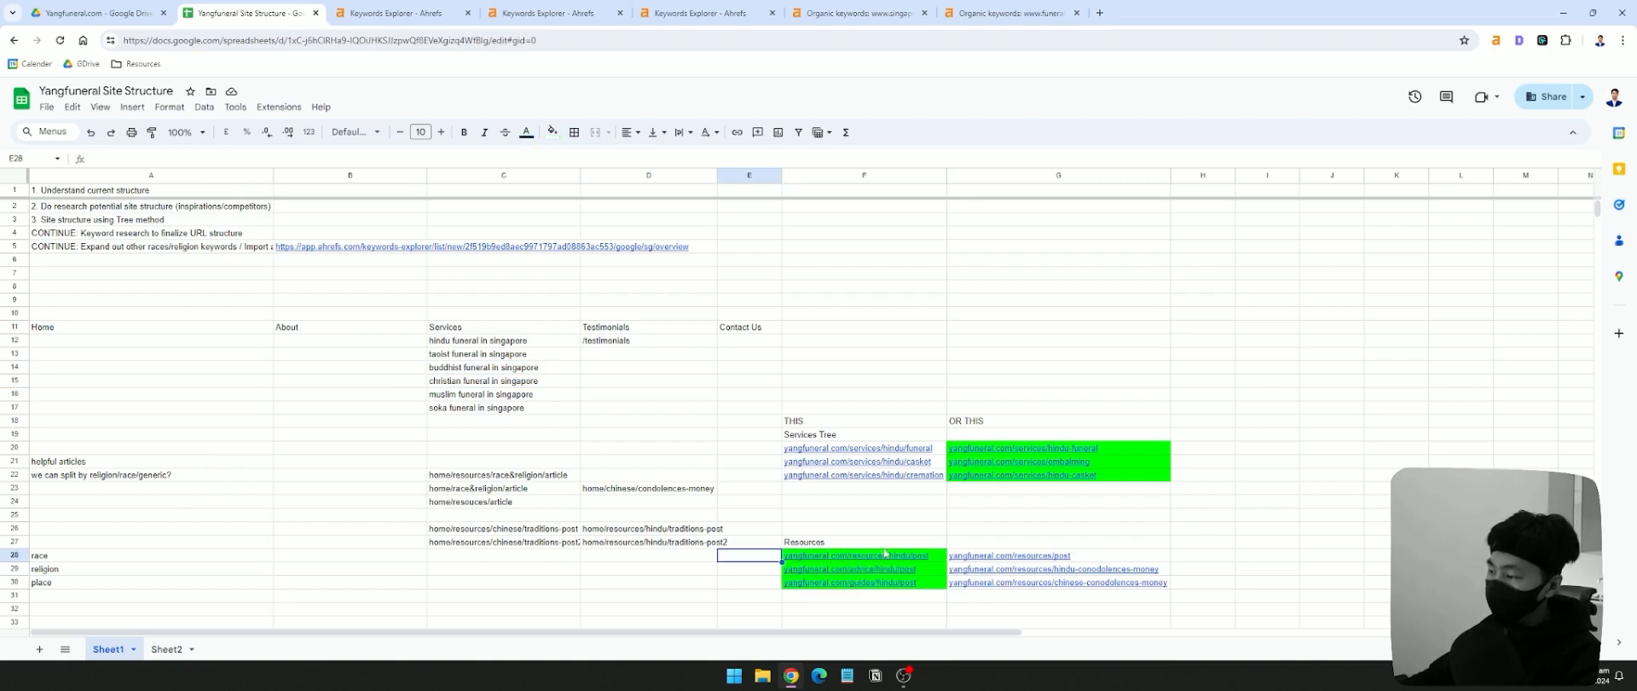
pyautogui.click(883, 545)
pyautogui.click(882, 558)
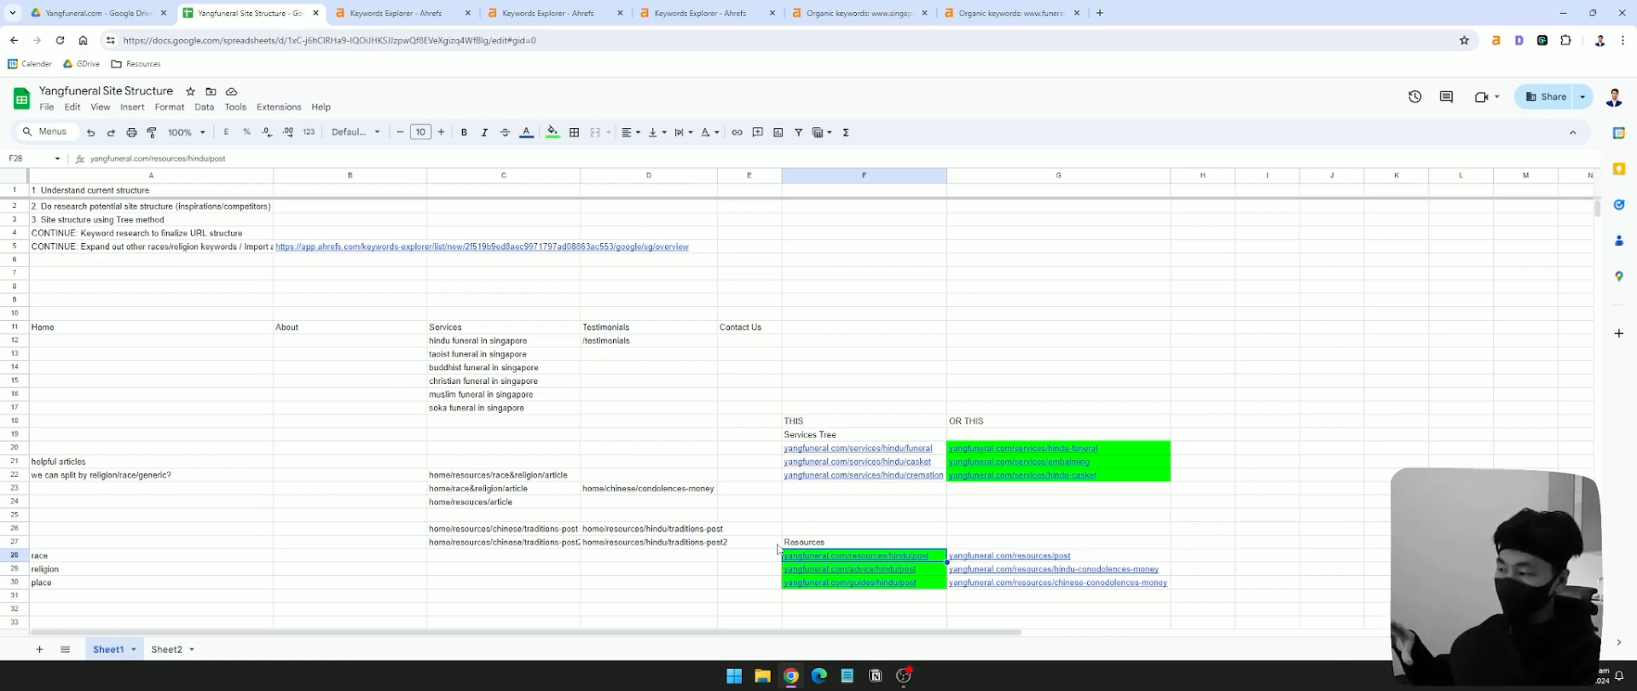
pyautogui.moveTo(829, 550); pyautogui.dragTo(831, 539)
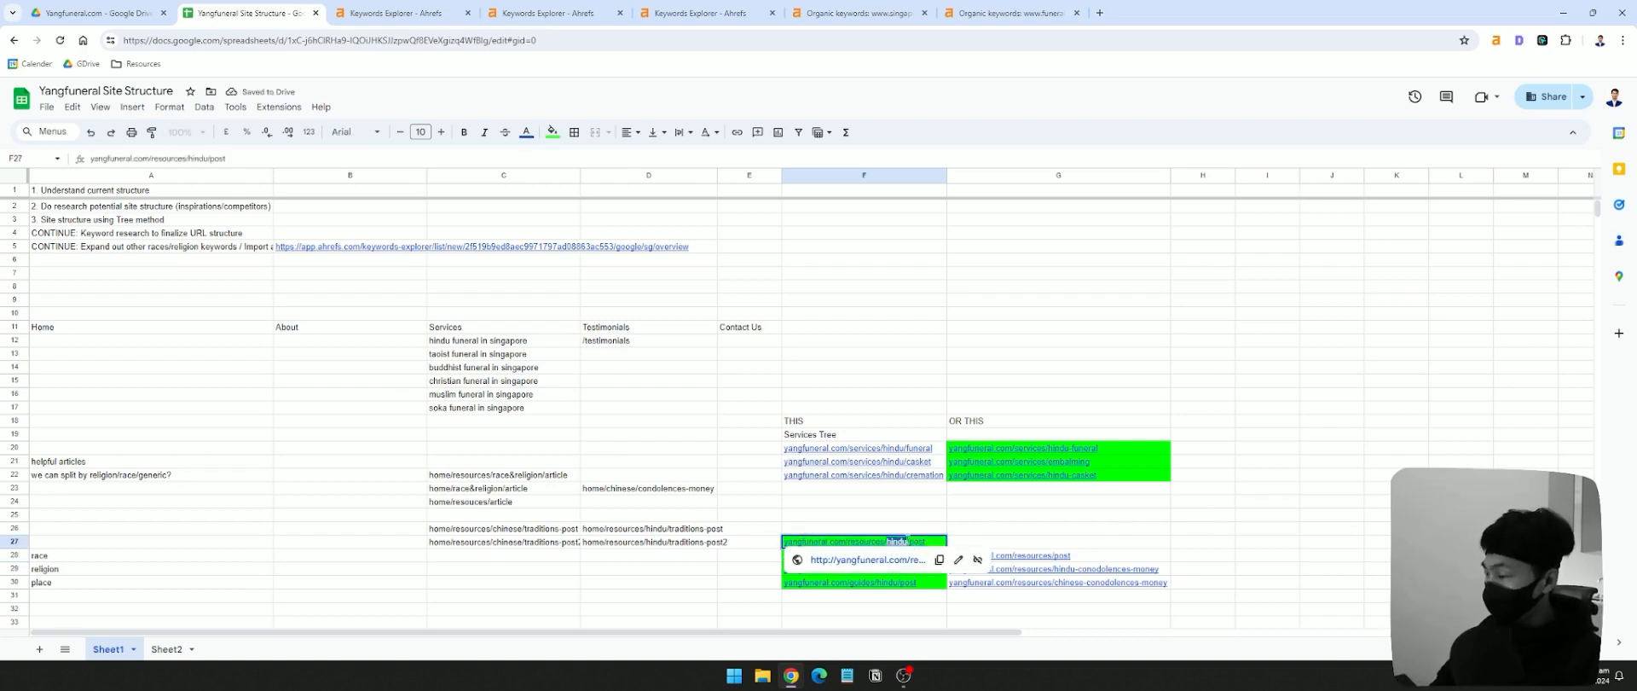
pyautogui.write('chinese')
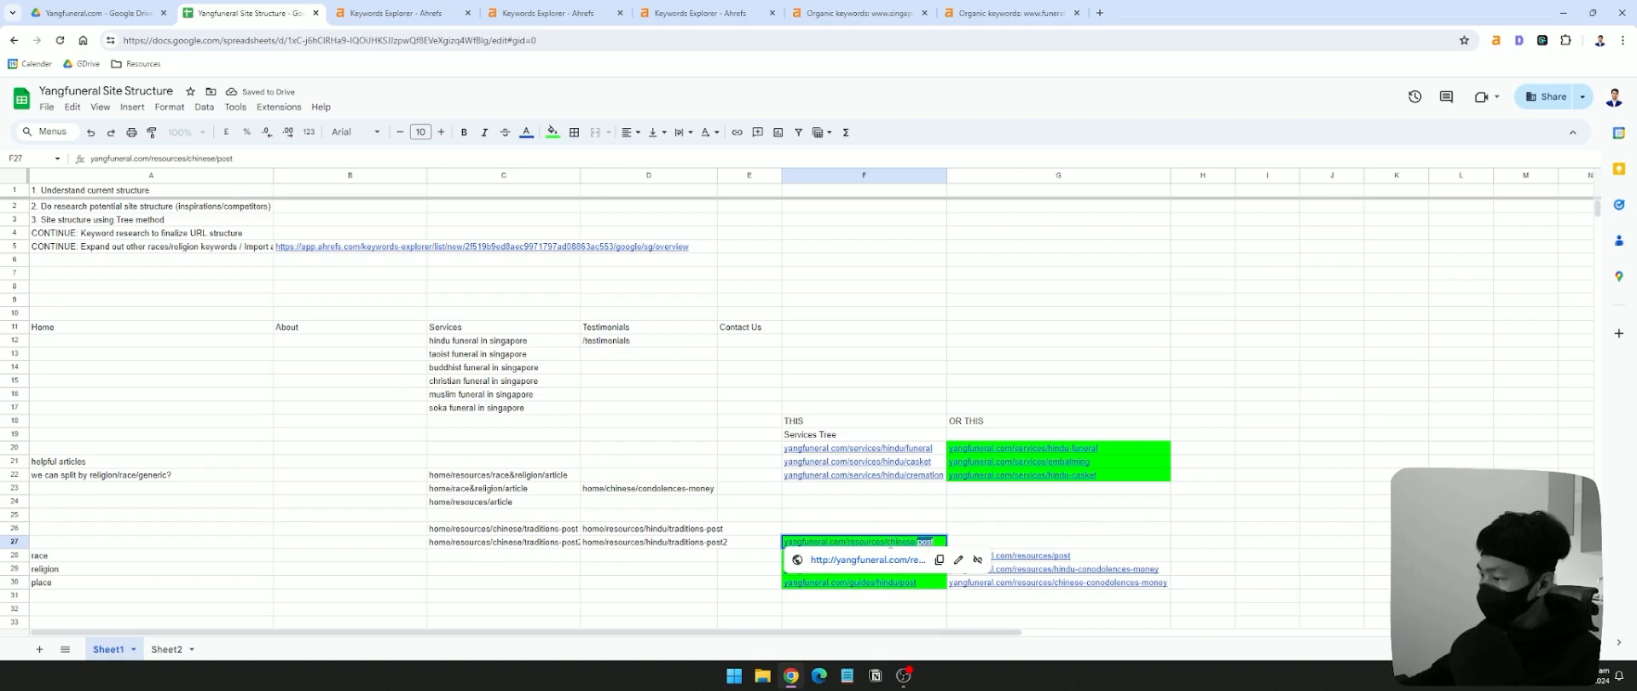
pyautogui.click(956, 544)
pyautogui.click(940, 544)
pyautogui.doubleClick(939, 544)
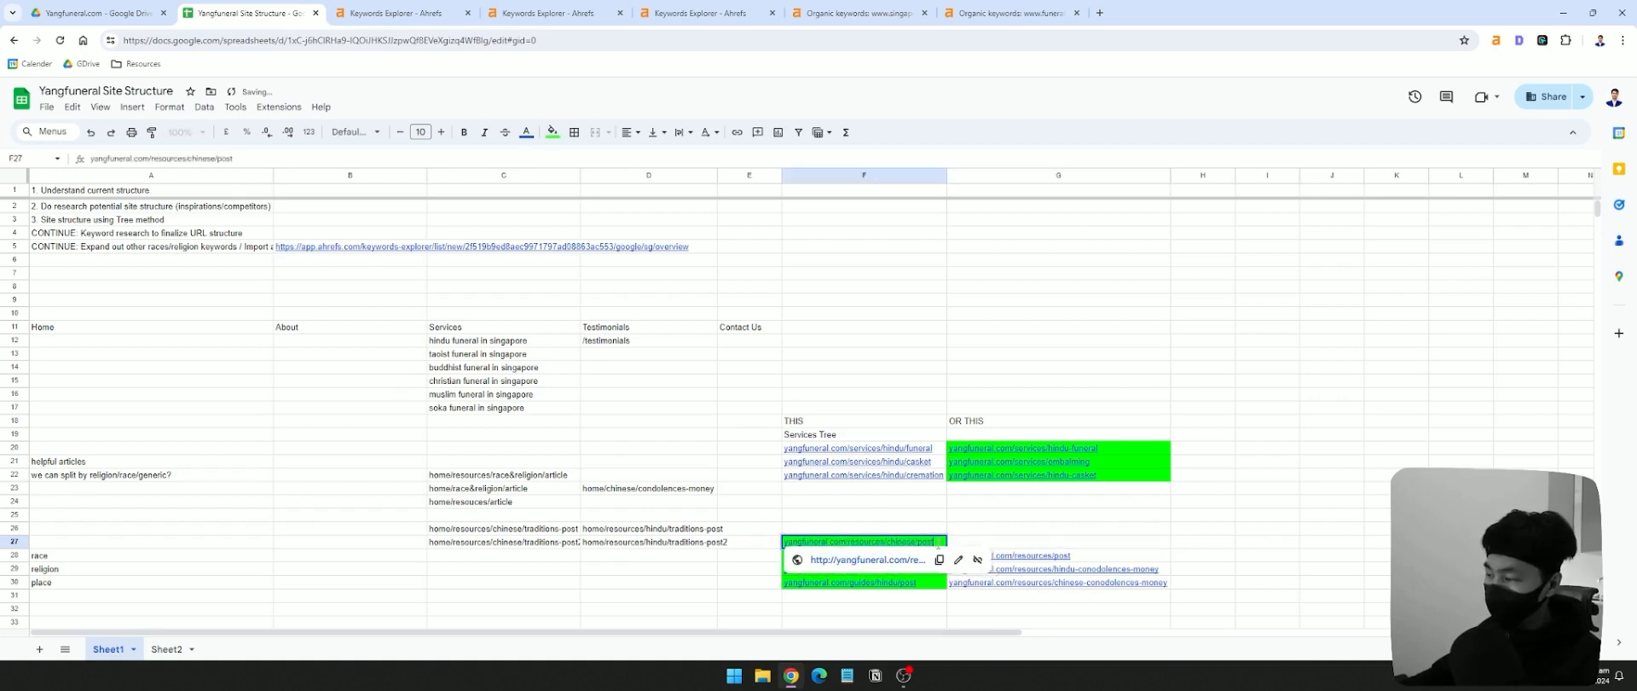
# - Compare the chinese post URL in F27 with the hindu post URL in F28
pyautogui.moveTo(940, 544); pyautogui.dragTo(771, 551)
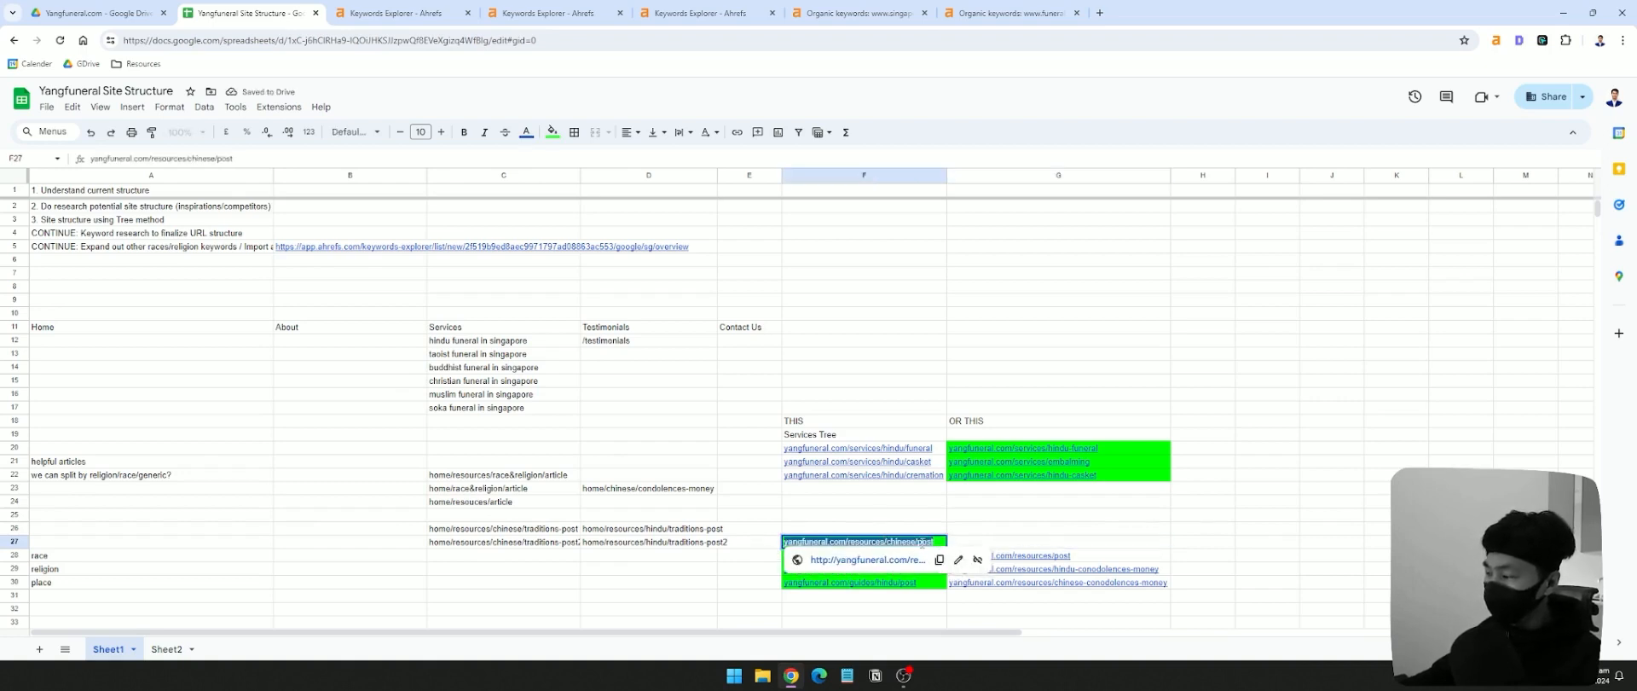
pyautogui.click(921, 543)
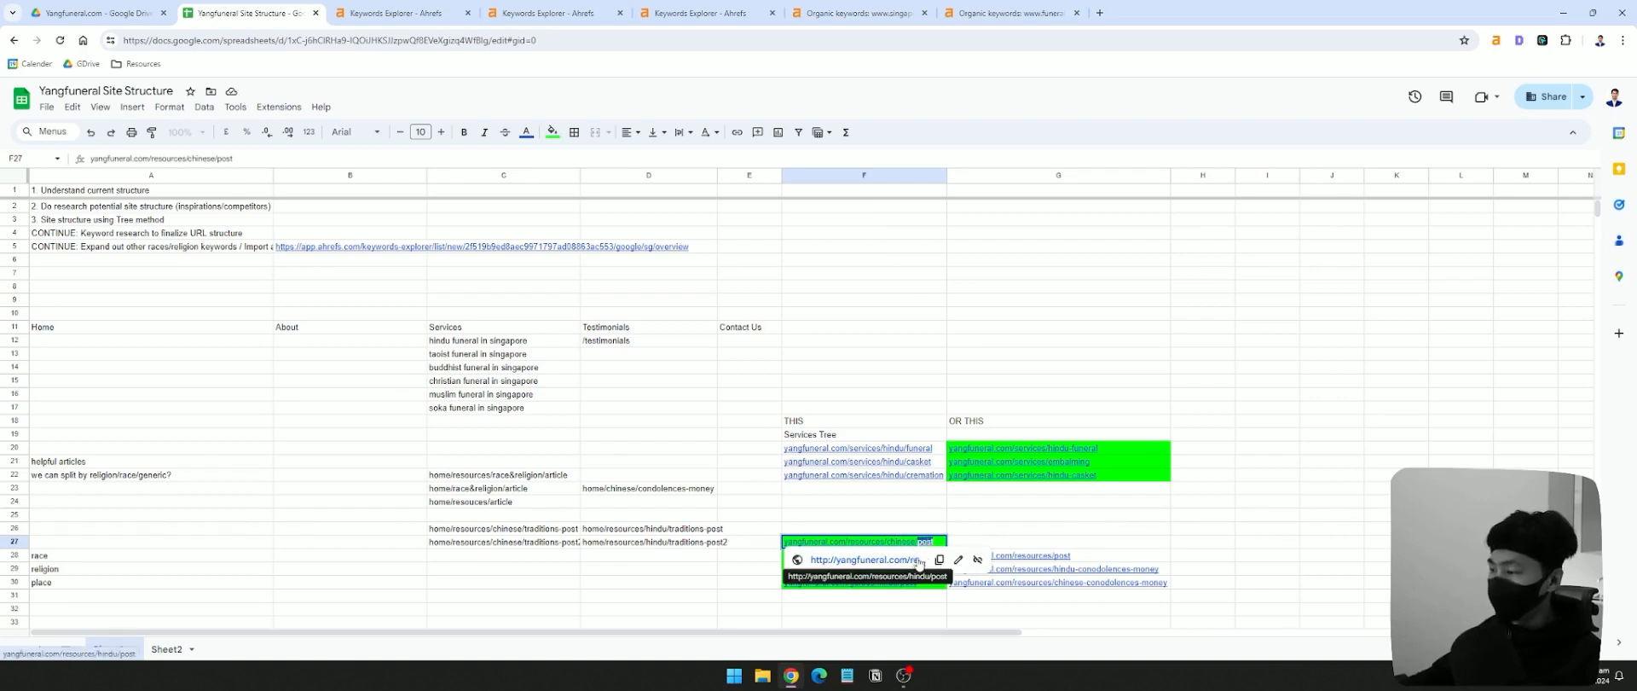
pyautogui.click(1058, 503)
pyautogui.click(931, 545)
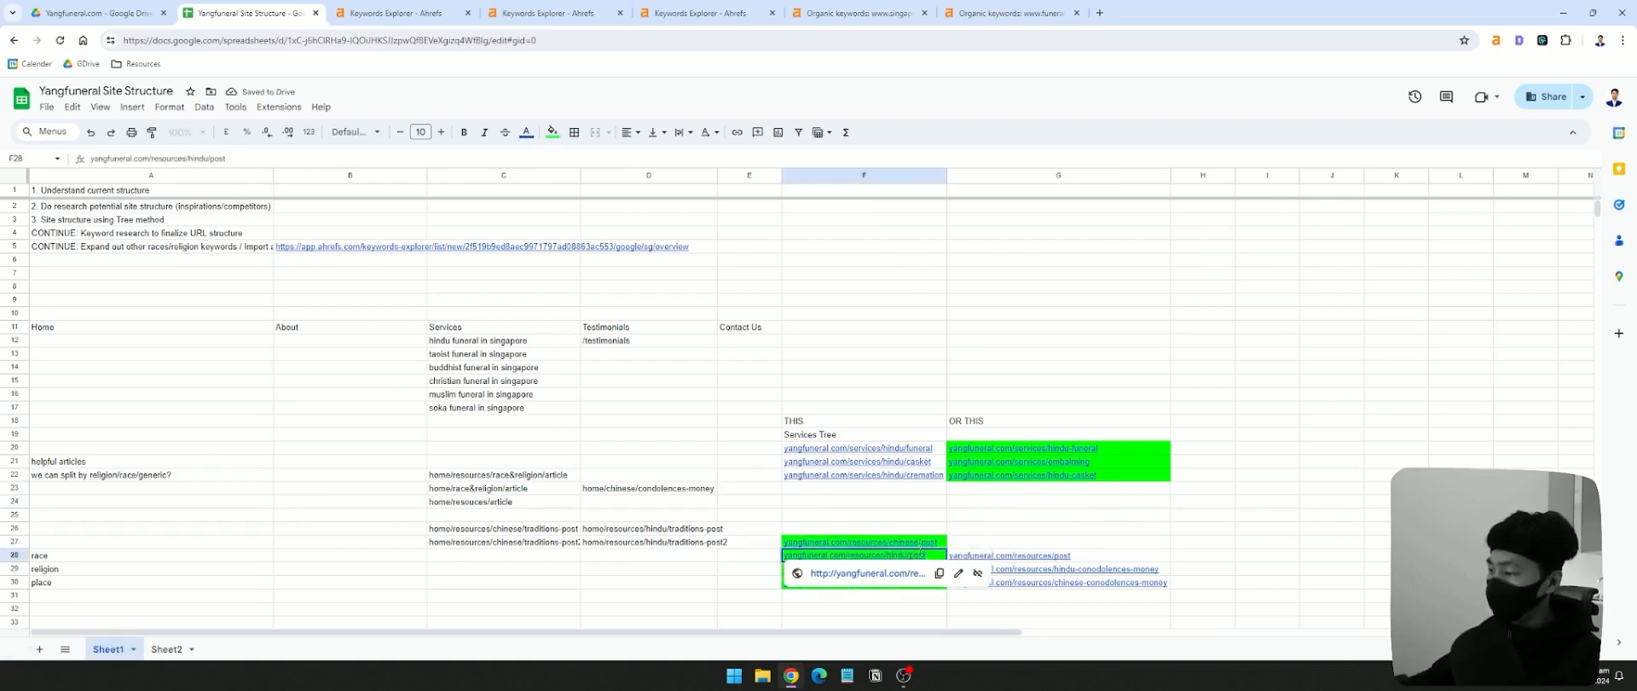
pyautogui.moveTo(909, 547); pyautogui.dragTo(752, 555)
pyautogui.click(912, 545)
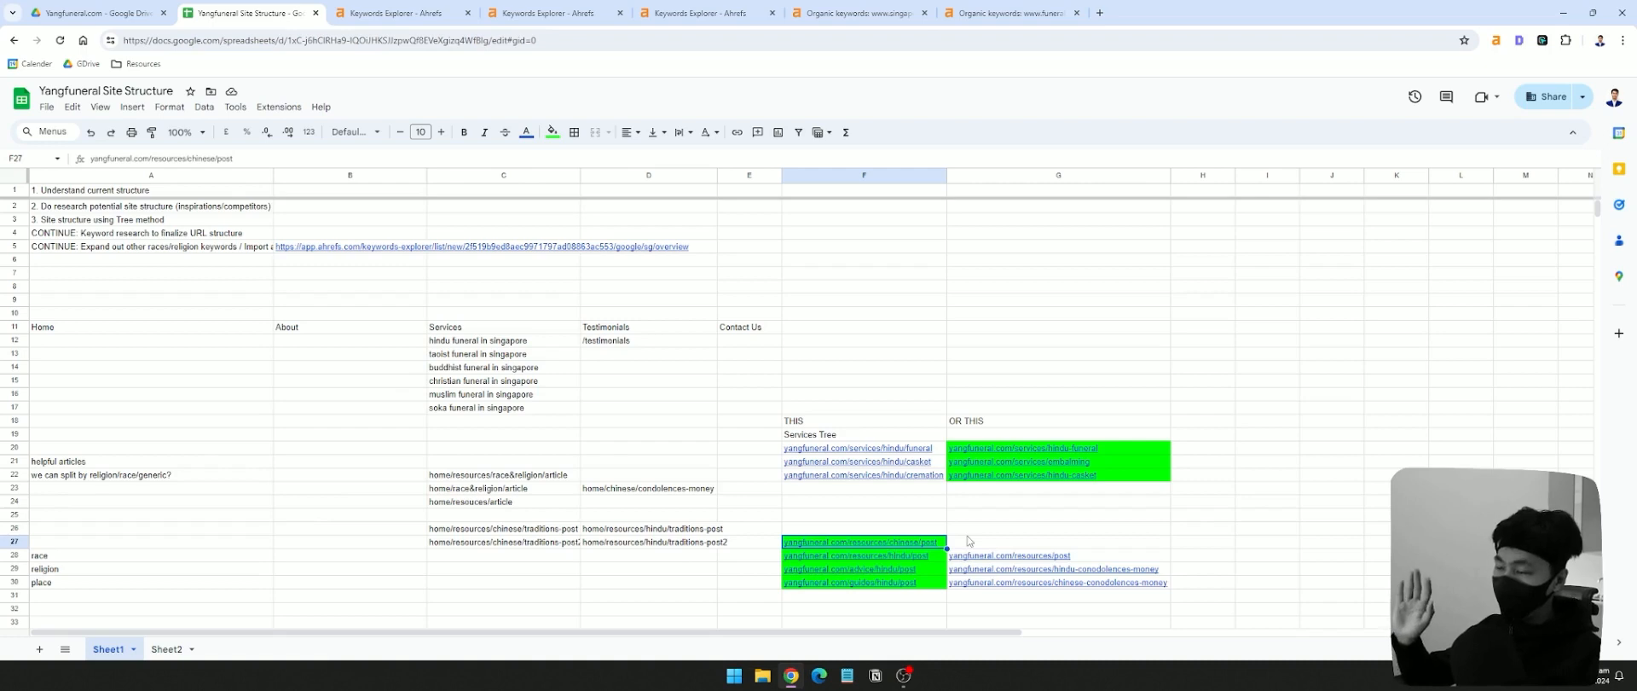
pyautogui.click(929, 559)
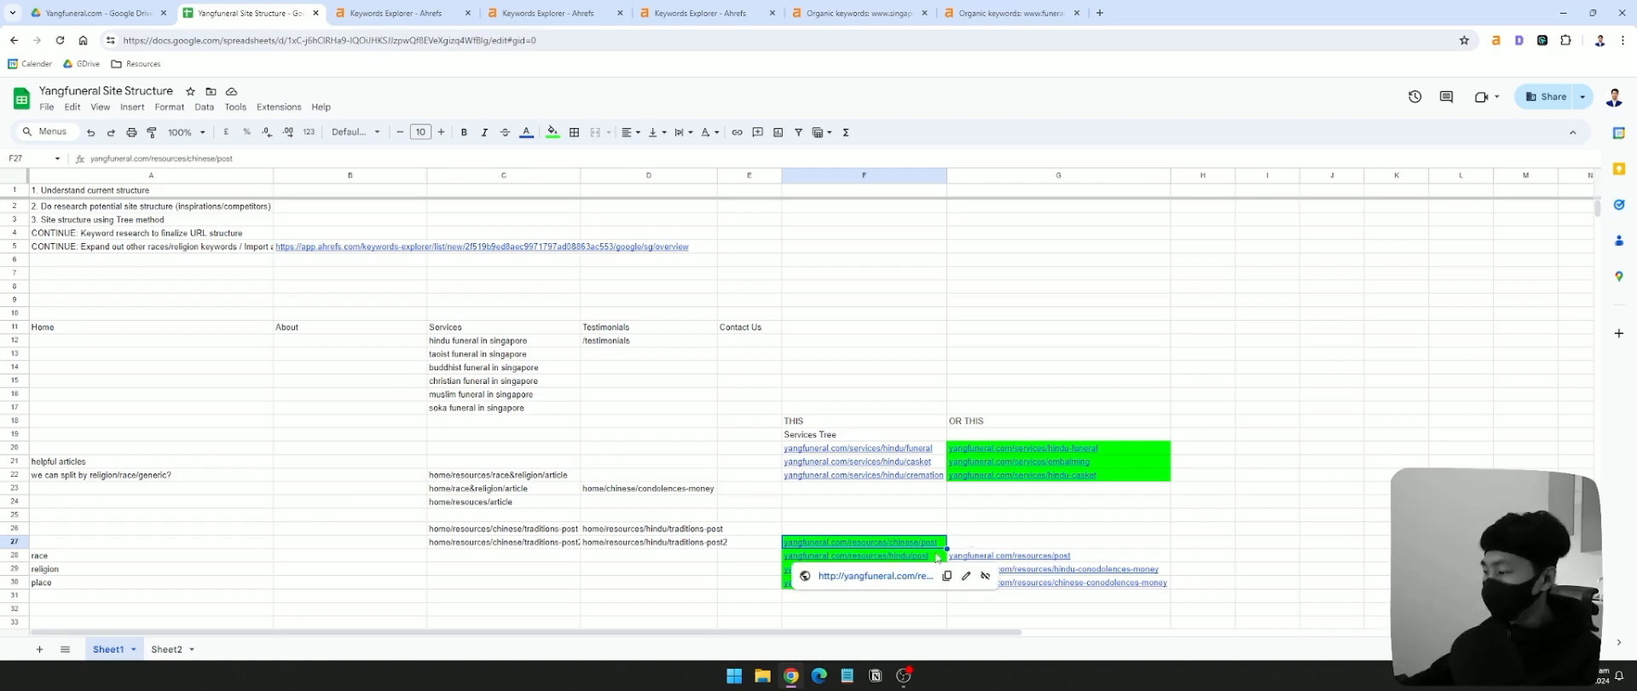
pyautogui.press('Left')
# - Review the religion funeral pages listed under Services alongside the green resource URL options in F27:F30
pyautogui.click(465, 367)
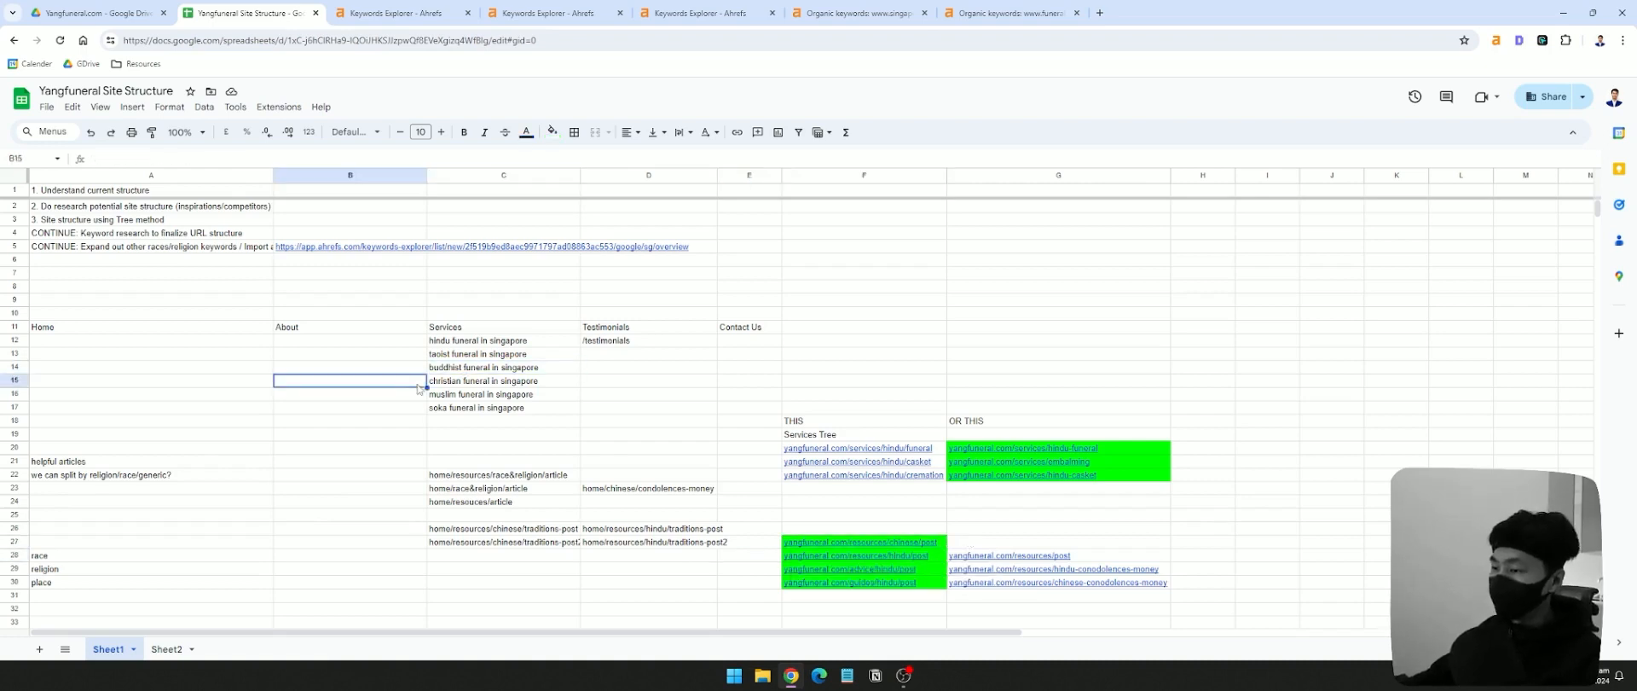
pyautogui.click(477, 380)
pyautogui.moveTo(451, 341); pyautogui.dragTo(554, 407)
pyautogui.click(360, 397)
pyautogui.click(490, 381)
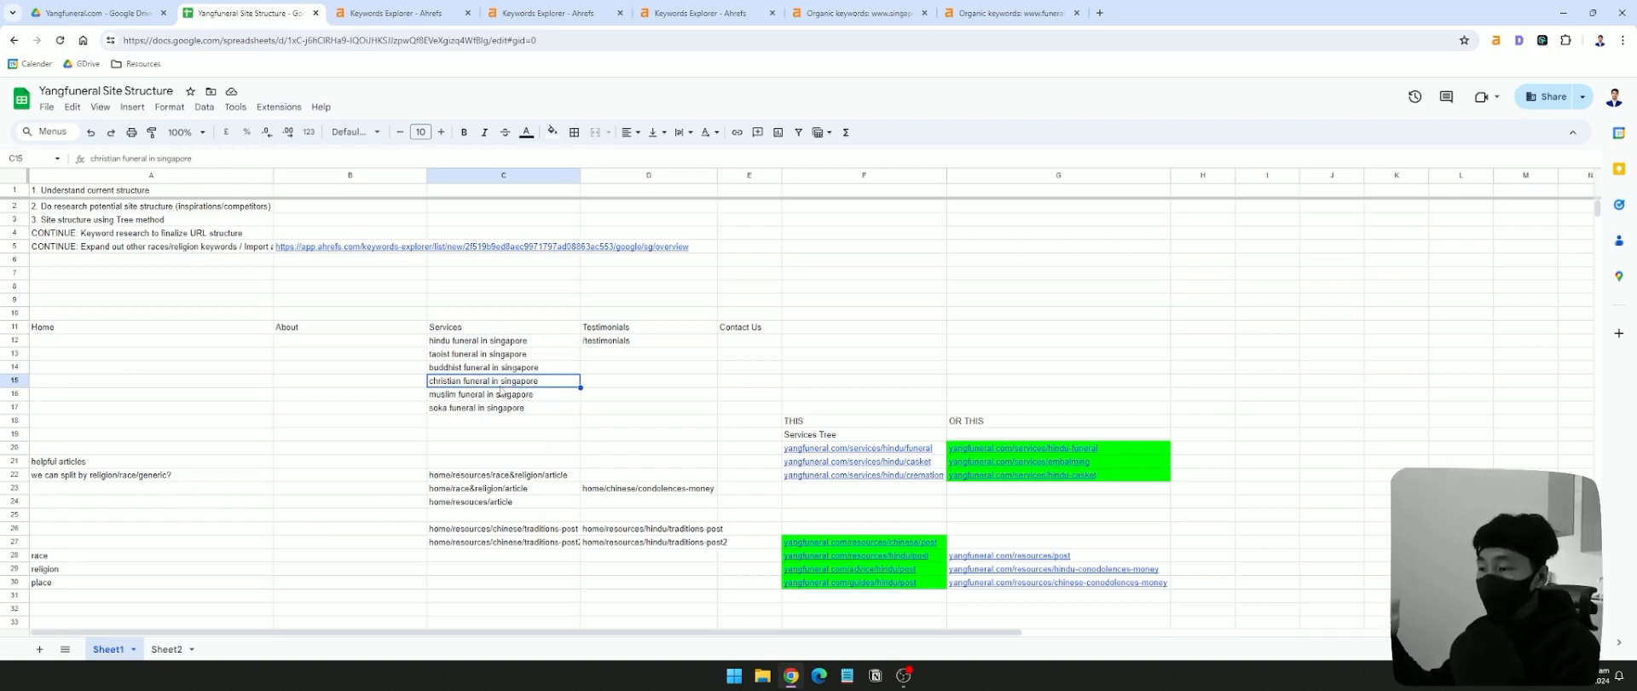
pyautogui.moveTo(901, 569)
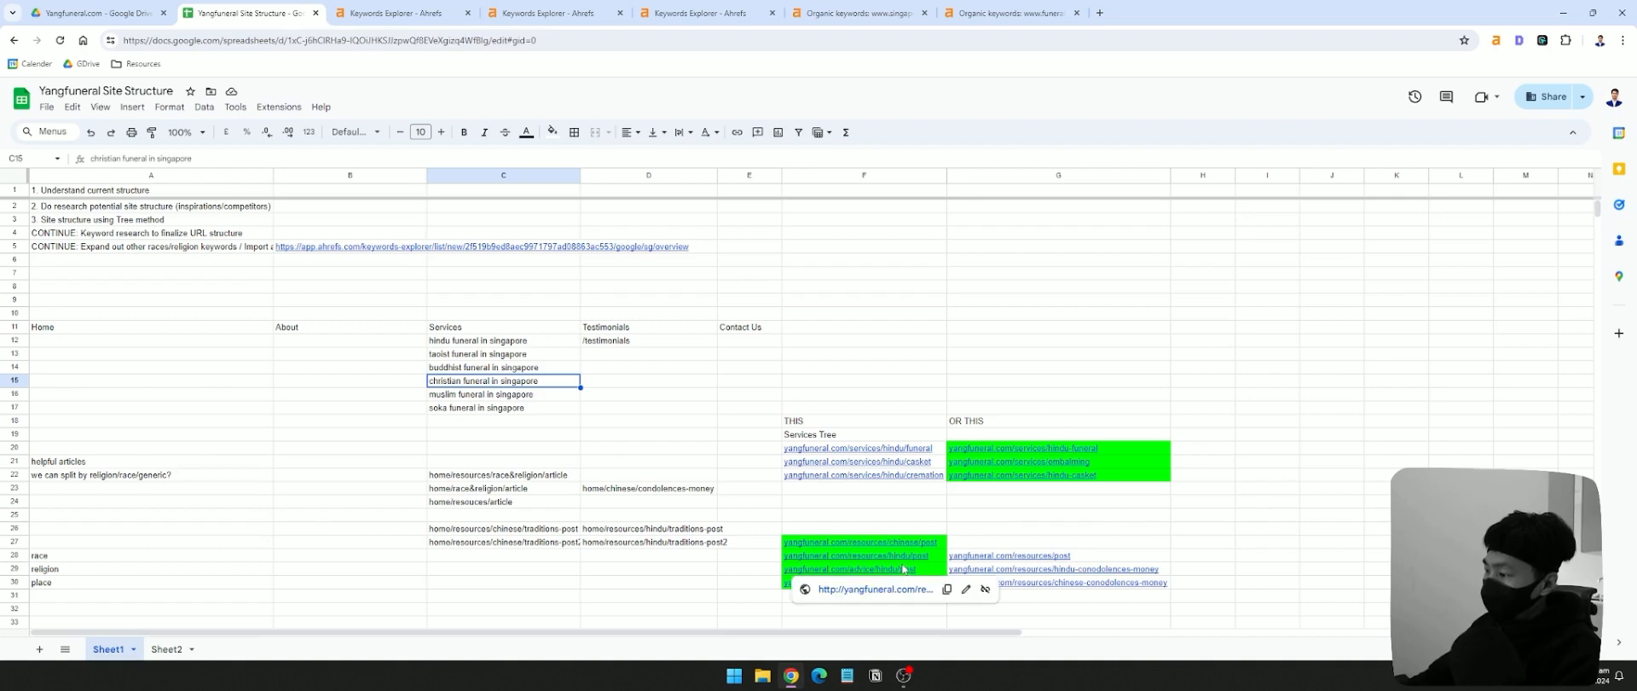
pyautogui.click(788, 543)
pyautogui.hotkey('shift', 'Down')
pyautogui.hotkey('shift', 'Down')
pyautogui.hotkey('shift', 'Down')
pyautogui.hotkey('shift', 'Down')
pyautogui.hotkey('shift', 'Down')
pyautogui.hotkey('shift', 'Down')
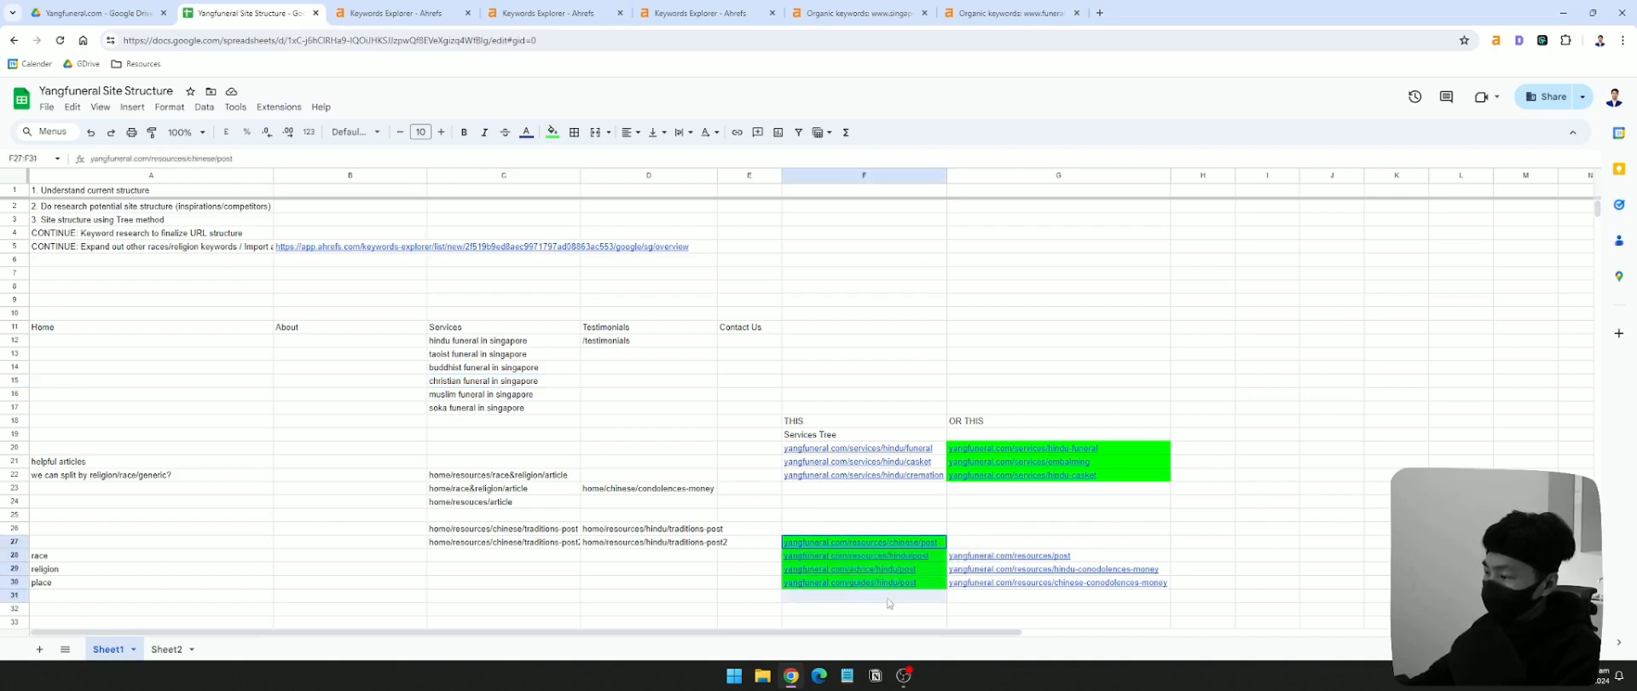
pyautogui.hotkey('shift', 'Up')
pyautogui.hotkey('shift', 'Up')
pyautogui.hotkey('shift', 'Up')
pyautogui.hotkey('shift', 'Up')
pyautogui.hotkey('shift', 'Up')
pyautogui.hotkey('shift', 'Up')
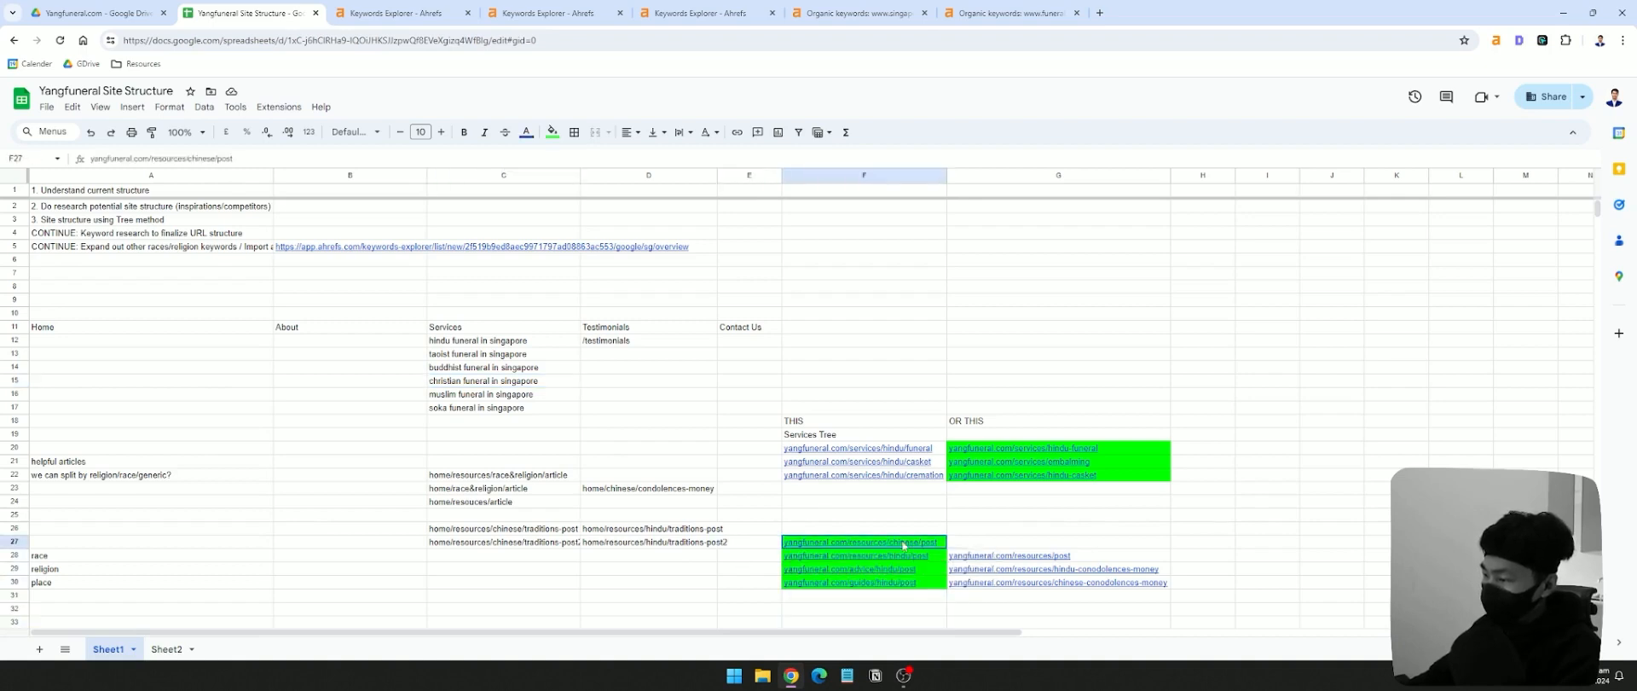
# - Examine how the green chinese, hindu and advice URLs would fit the six religion funeral pages from hindu to soka
pyautogui.click(926, 557)
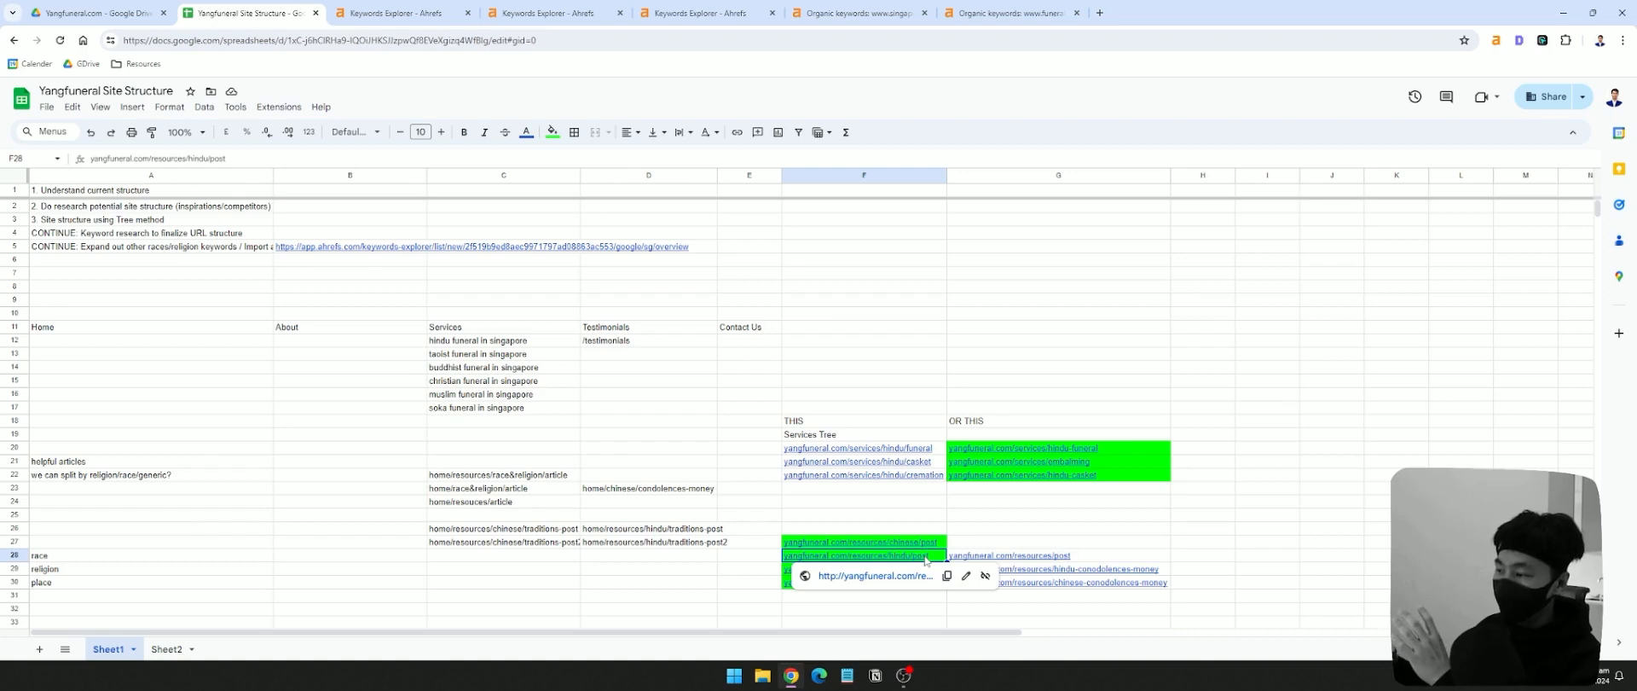
pyautogui.click(920, 546)
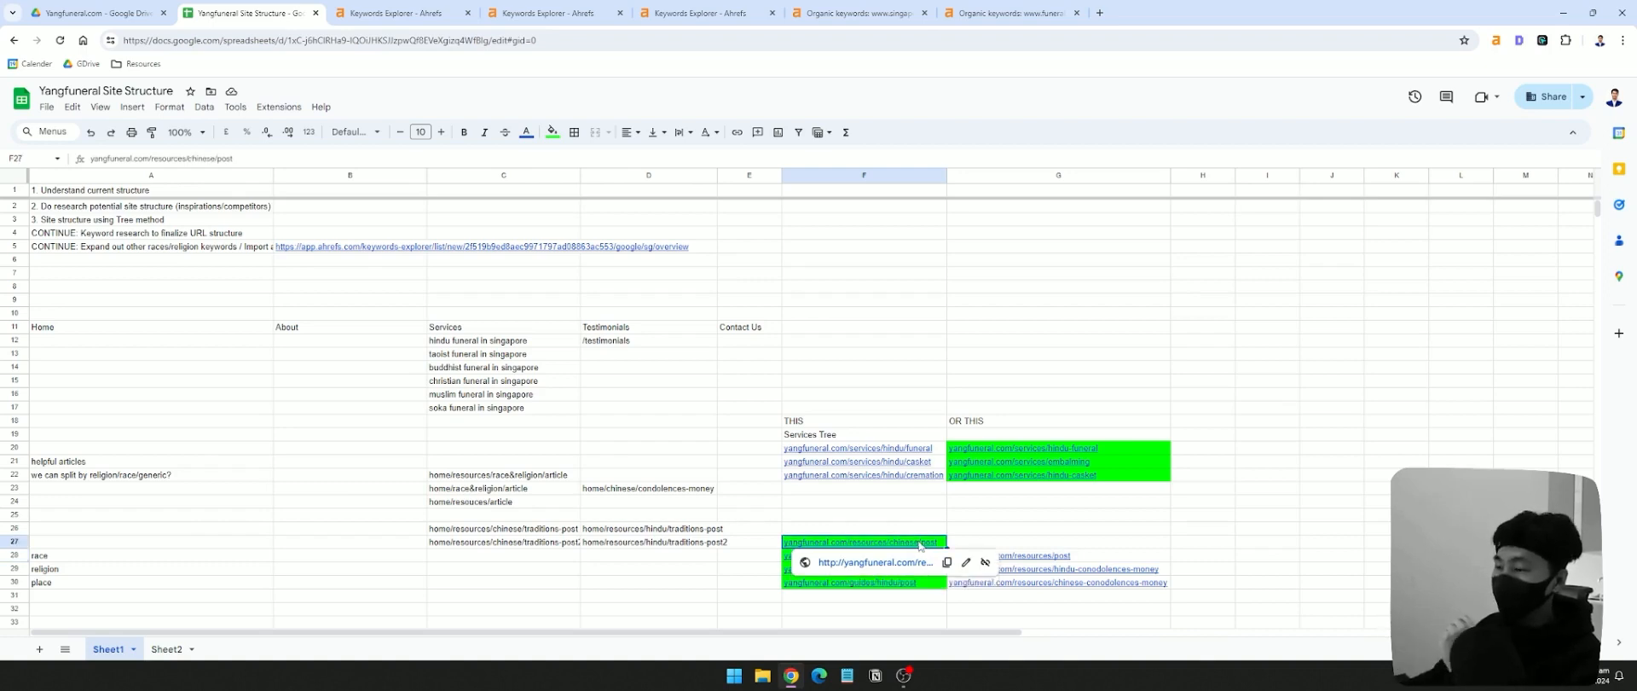
pyautogui.click(761, 559)
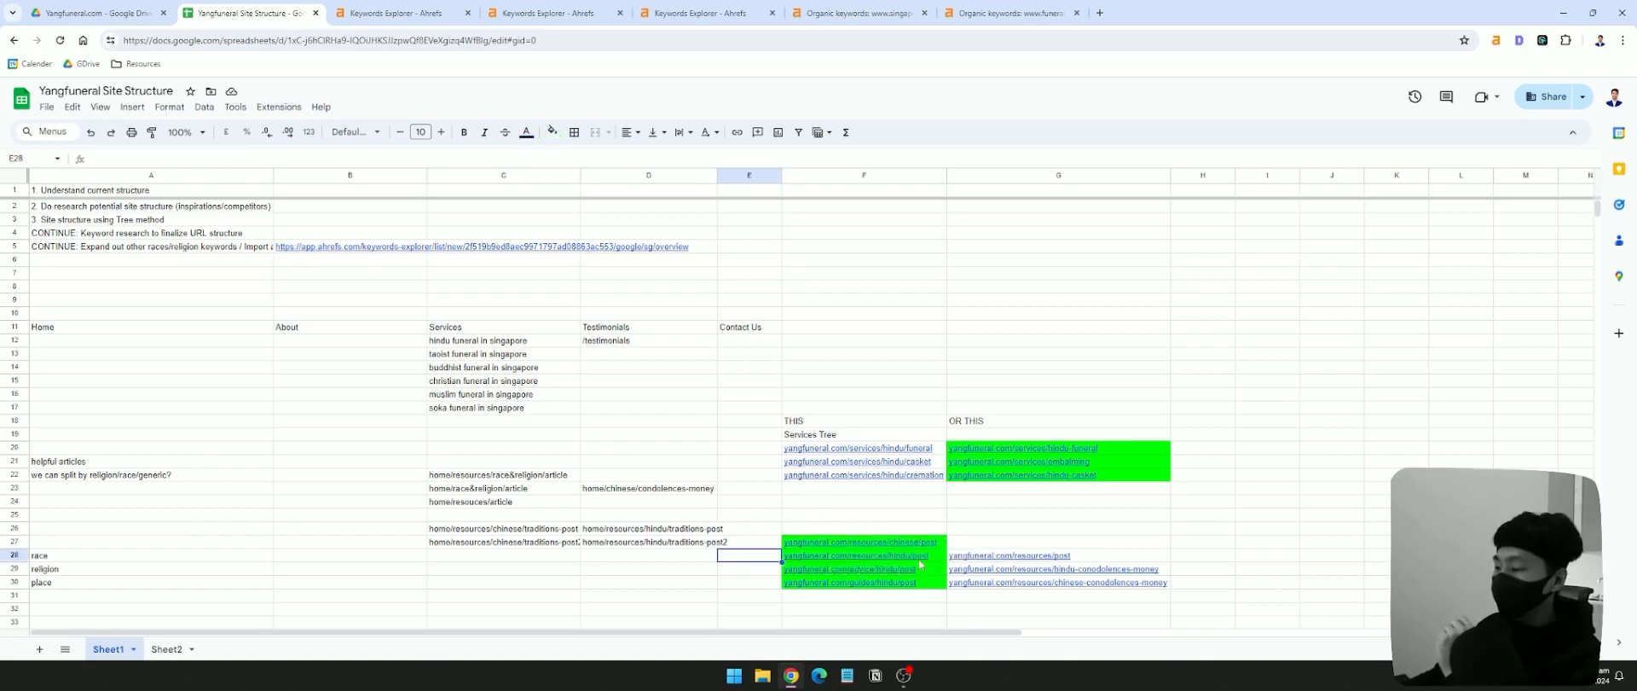
pyautogui.click(931, 558)
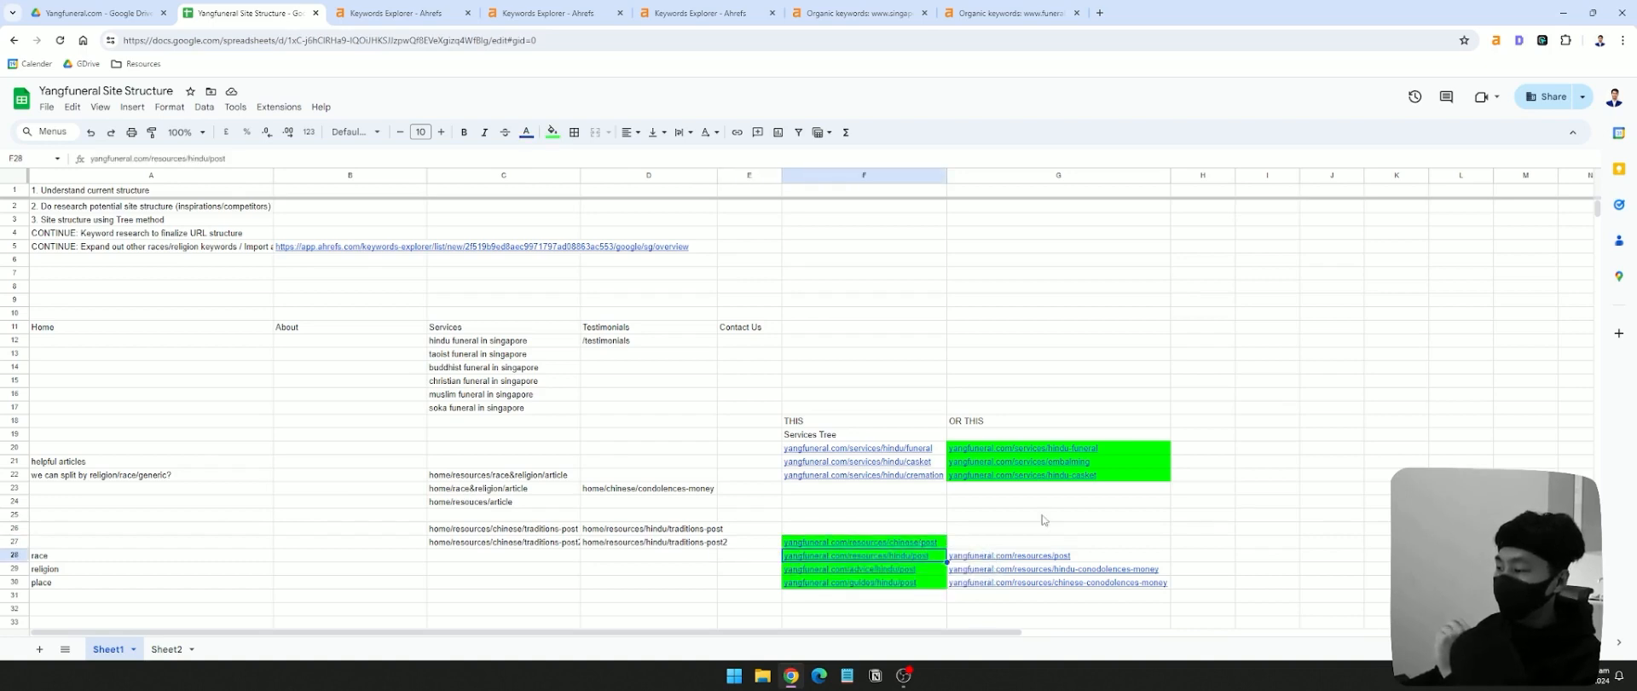
pyautogui.doubleClick(918, 555)
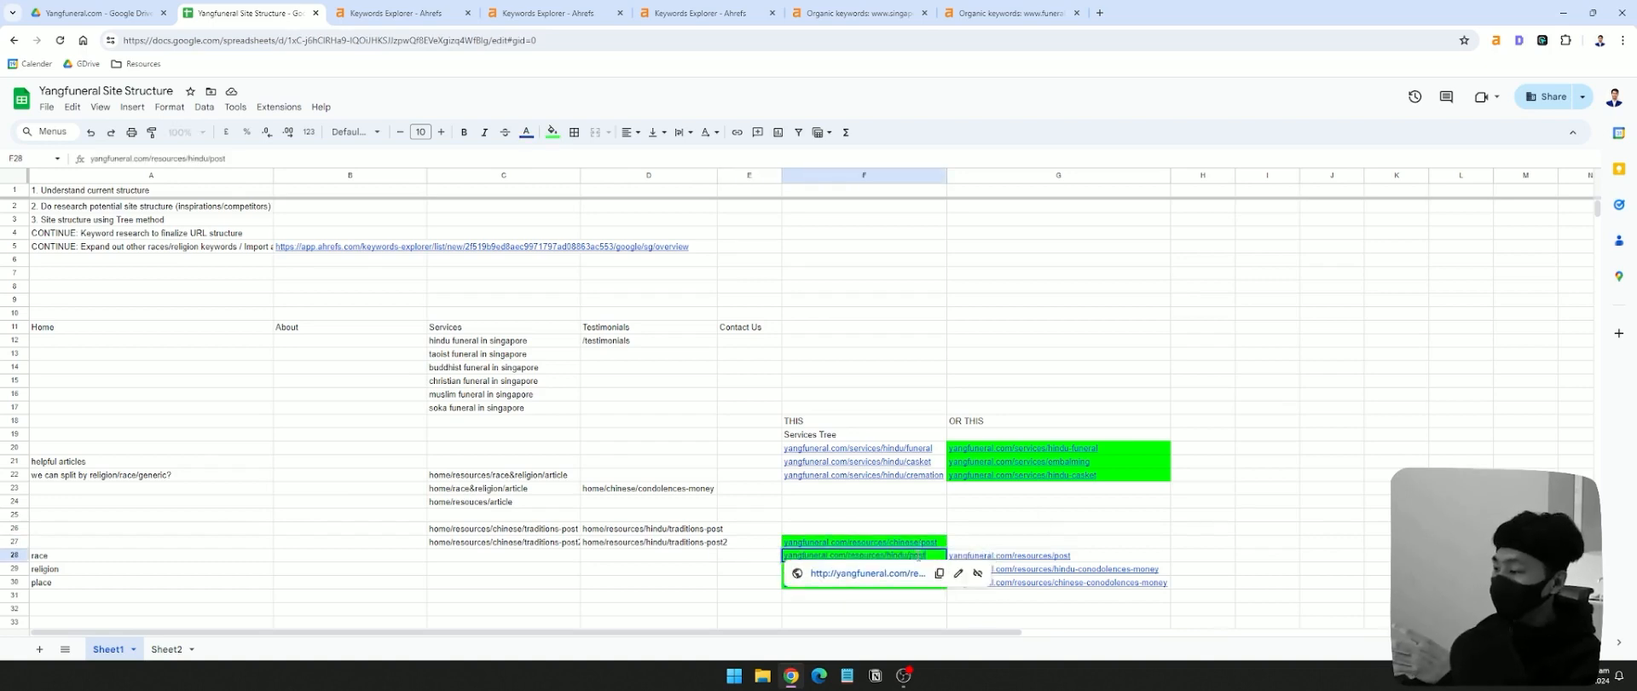
pyautogui.click(720, 559)
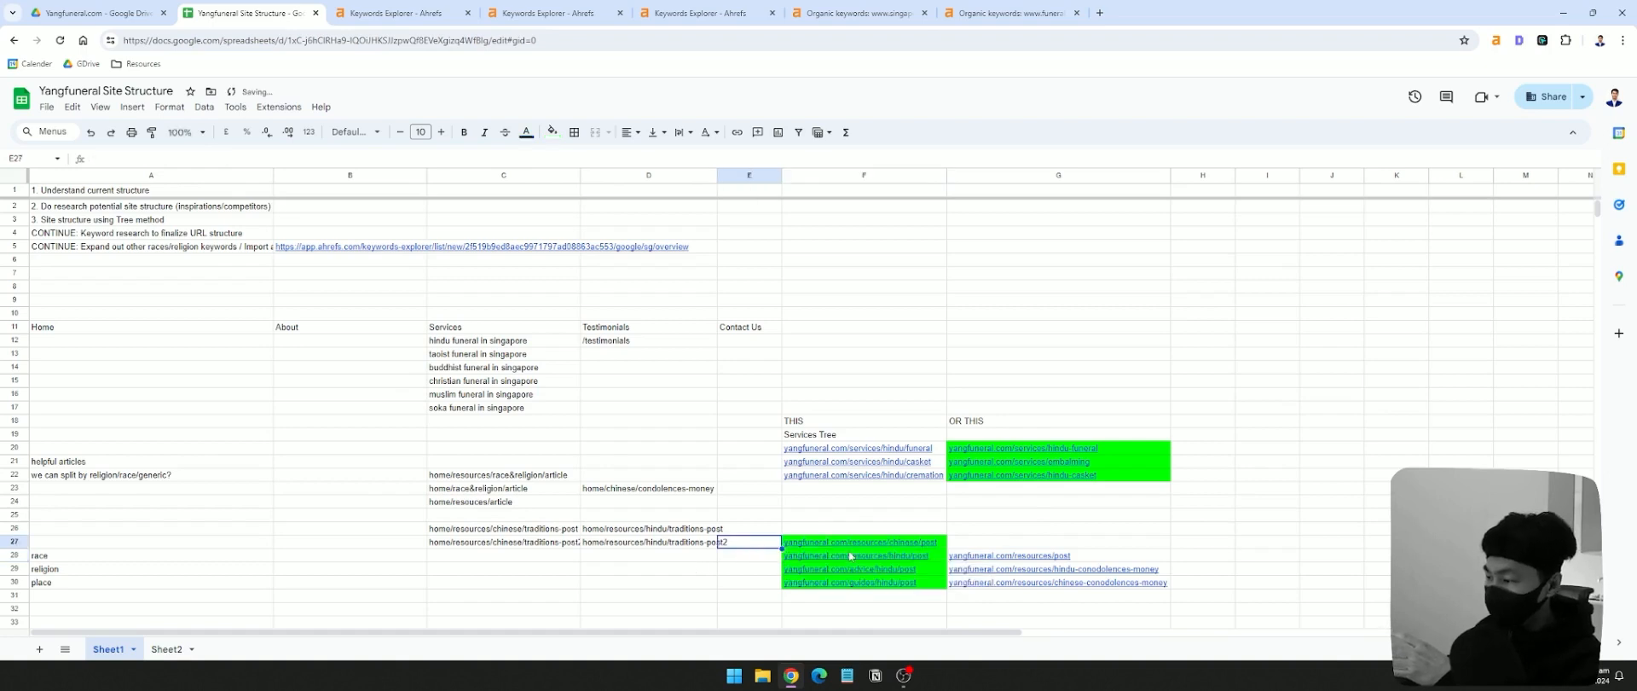
pyautogui.click(857, 555)
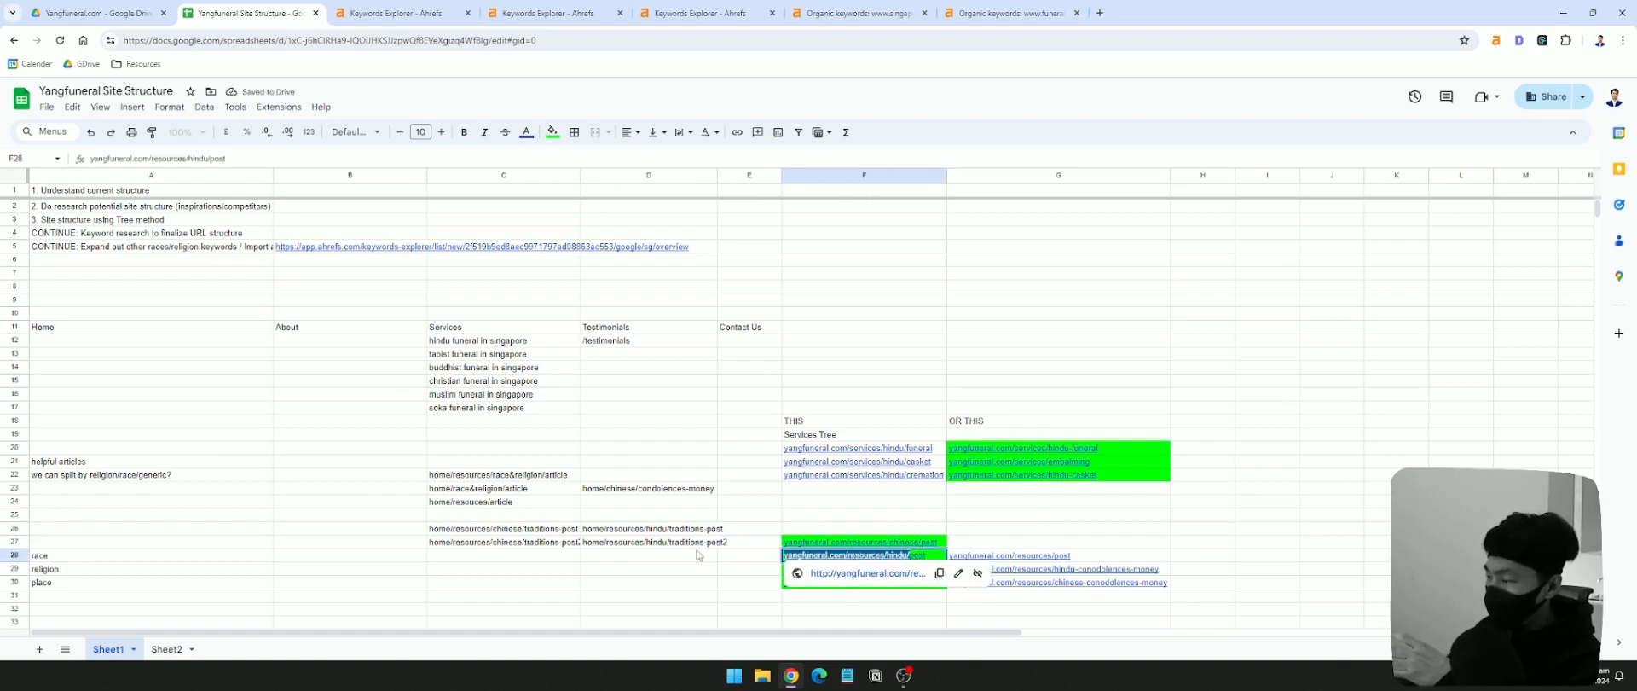
pyautogui.click(463, 393)
pyautogui.click(482, 356)
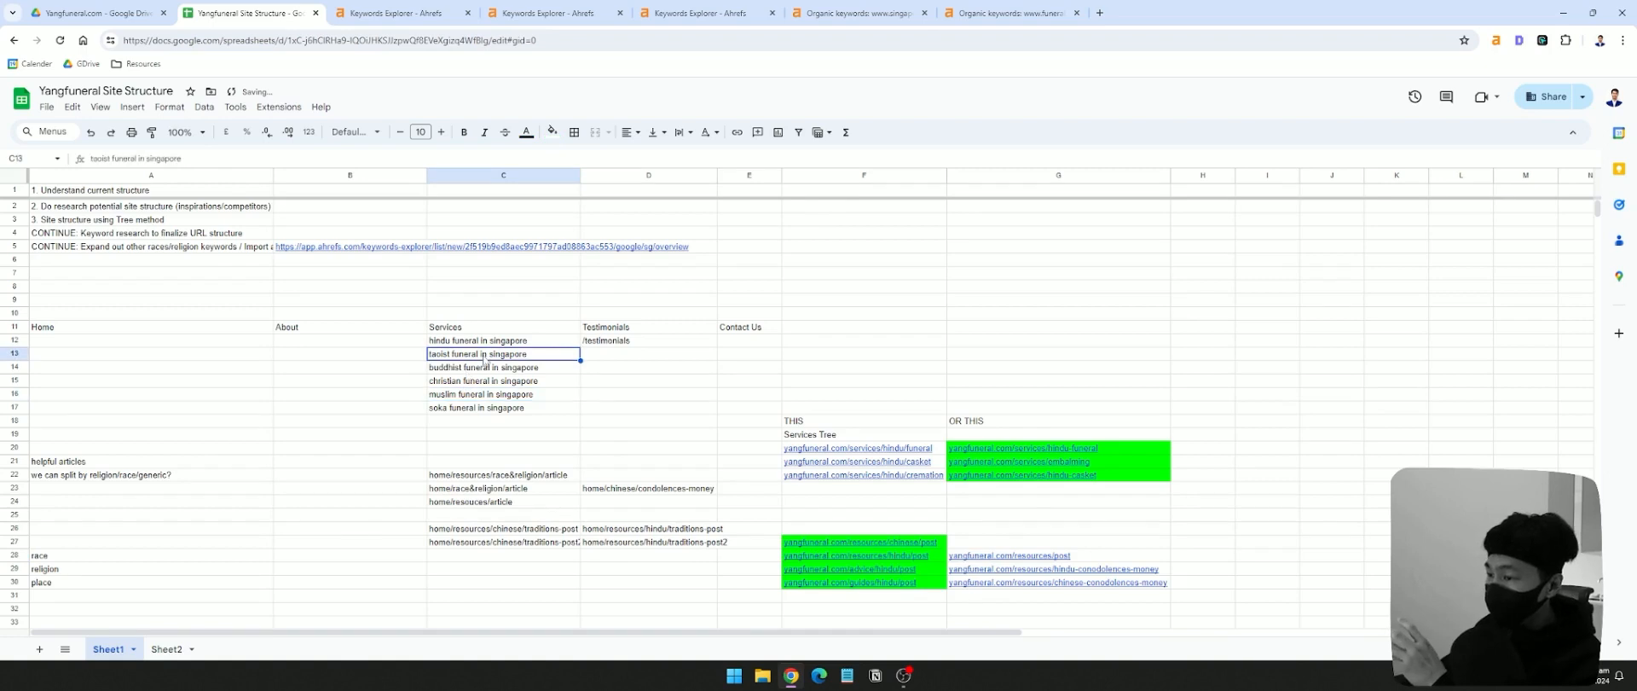
pyautogui.moveTo(489, 343); pyautogui.dragTo(489, 407)
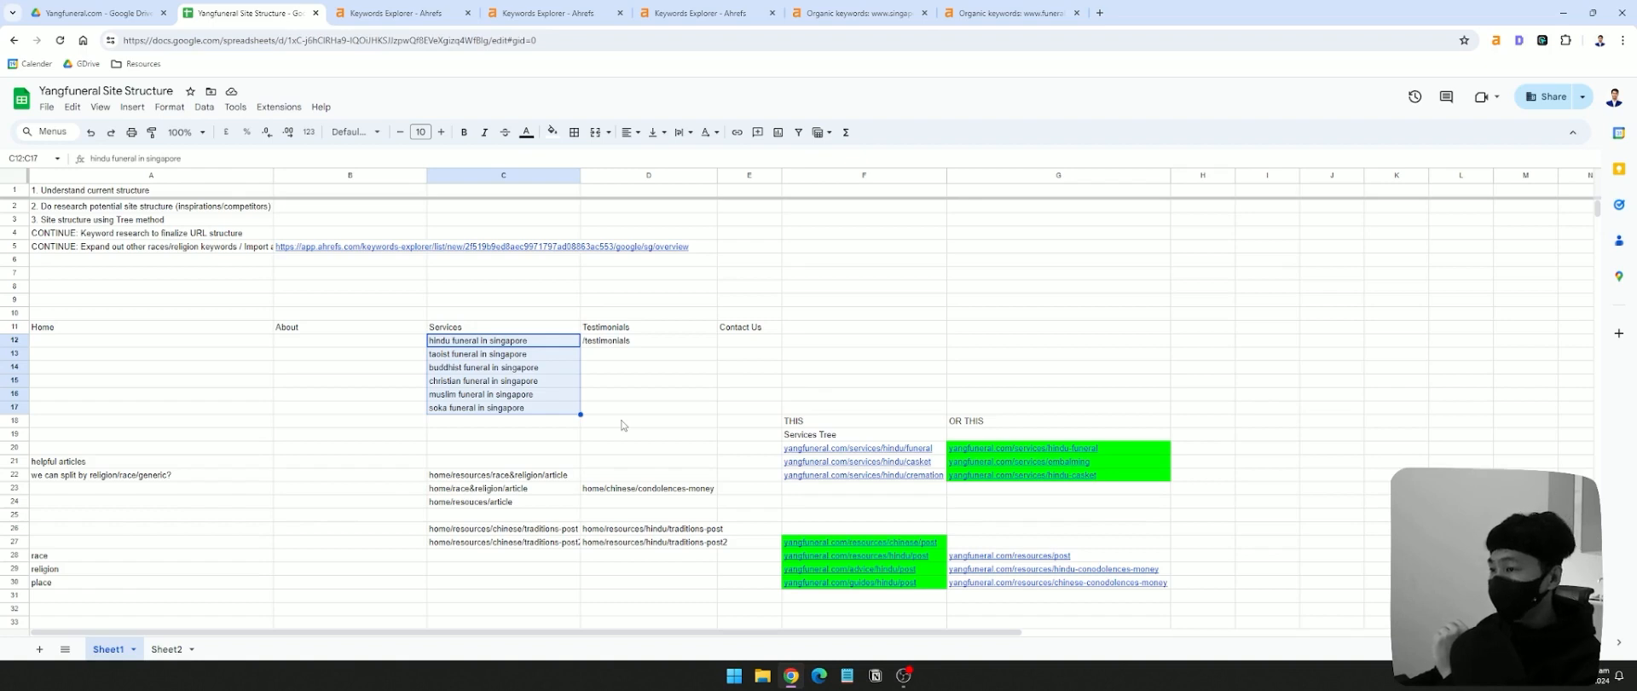
pyautogui.click(921, 569)
pyautogui.doubleClick(916, 570)
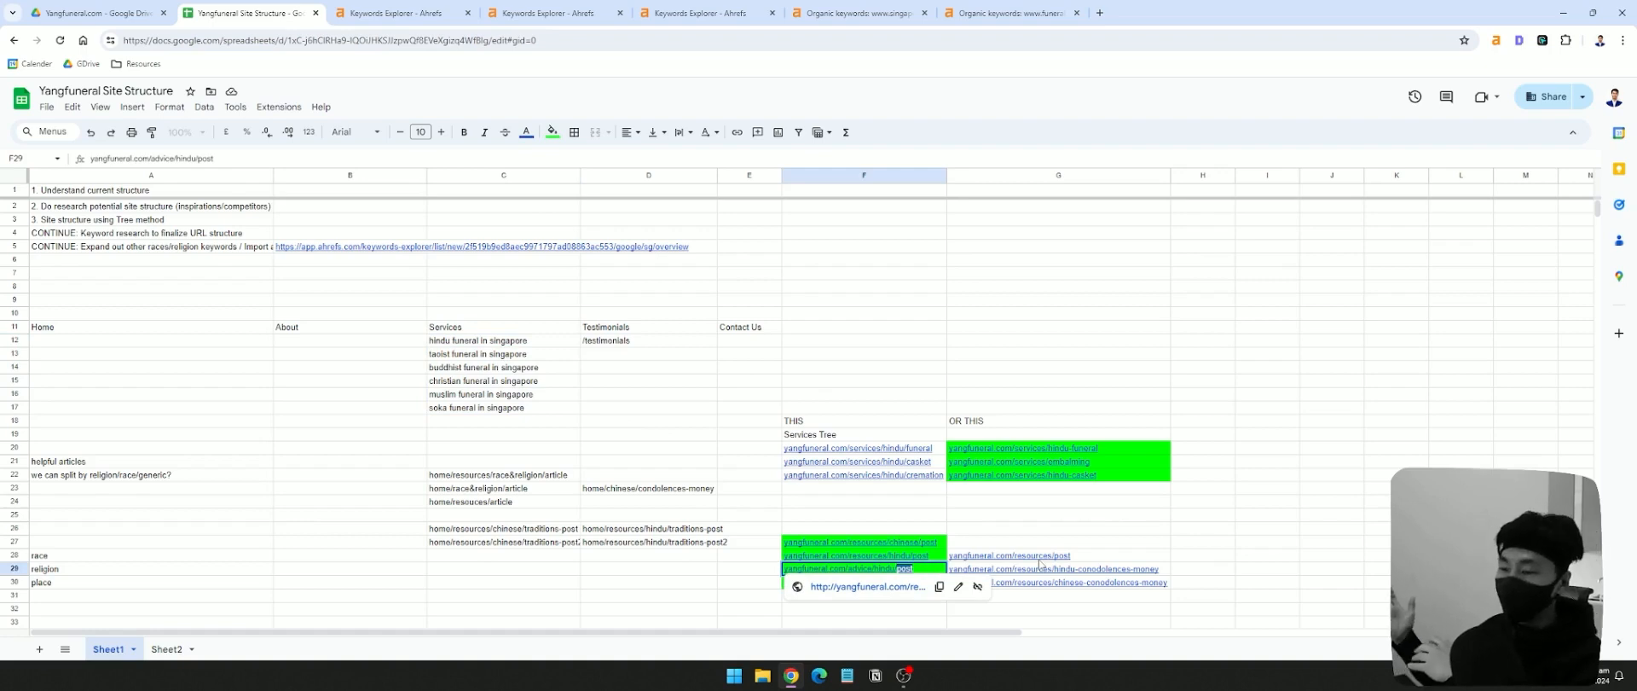
pyautogui.moveTo(878, 515); pyautogui.dragTo(876, 593)
# - Copy the parent path yangfuneral.com/resources/chinese/ from the chinese post URL in F27 into F26
pyautogui.click(881, 543)
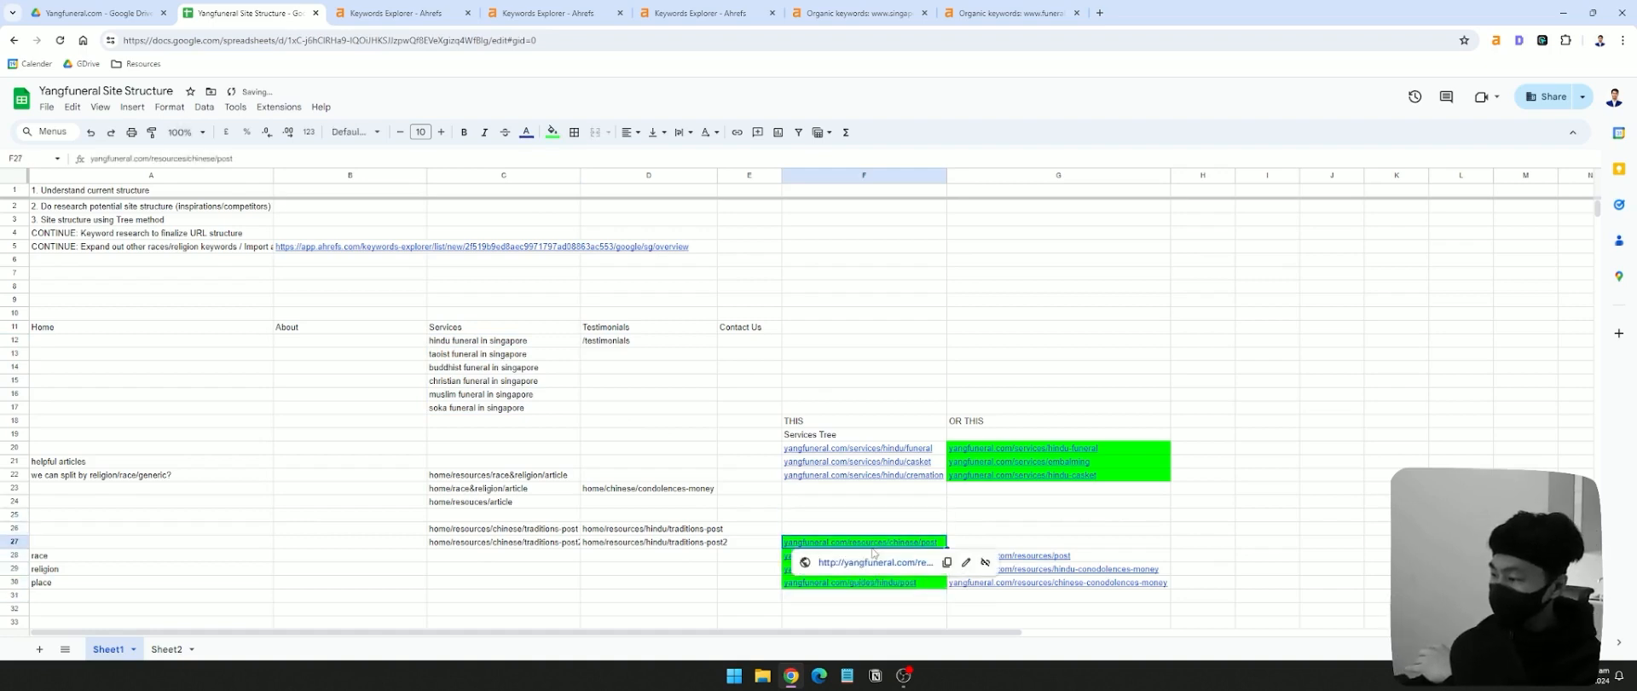
pyautogui.click(763, 543)
pyautogui.click(887, 544)
pyautogui.doubleClick(911, 542)
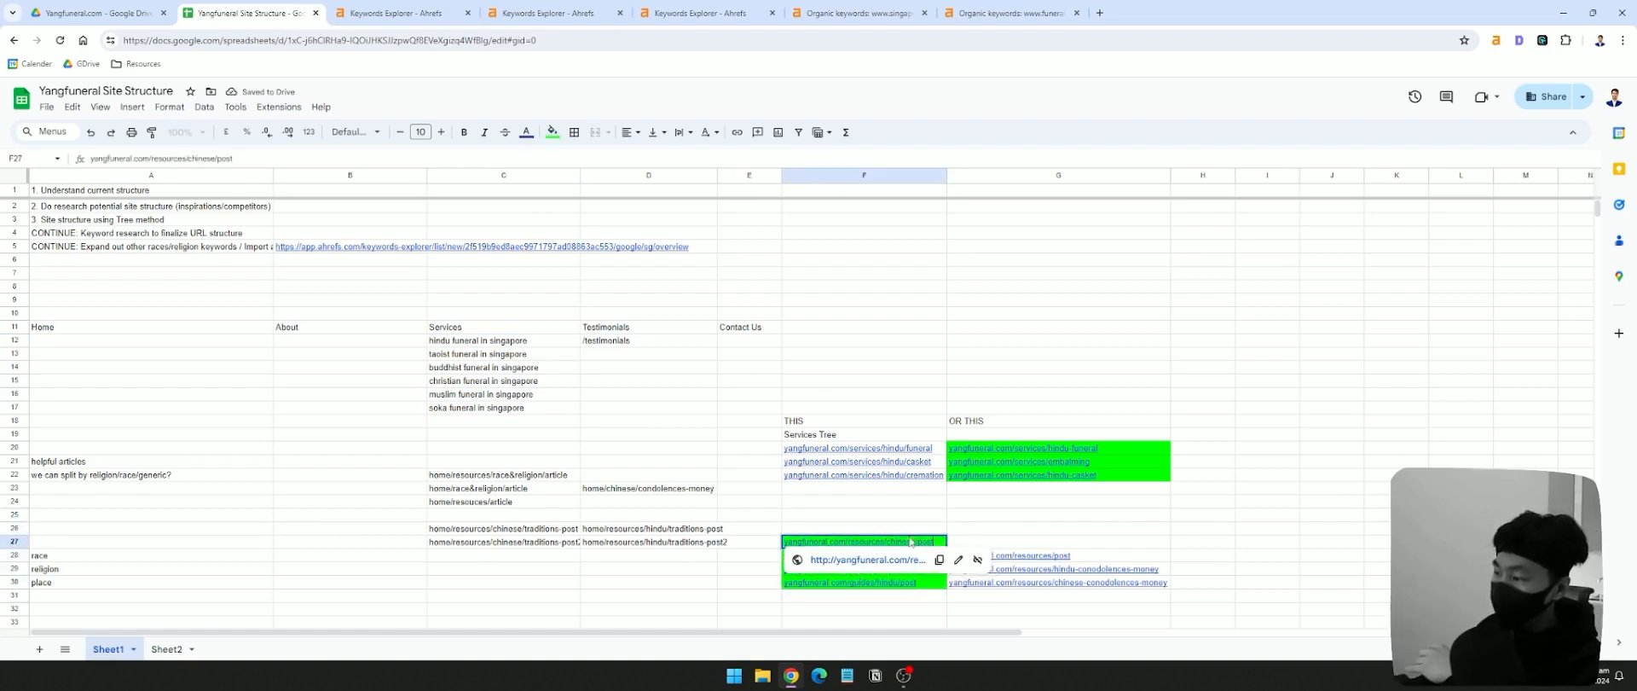
pyautogui.moveTo(920, 540); pyautogui.dragTo(783, 541)
pyautogui.hotkey('ctrl', 'c')
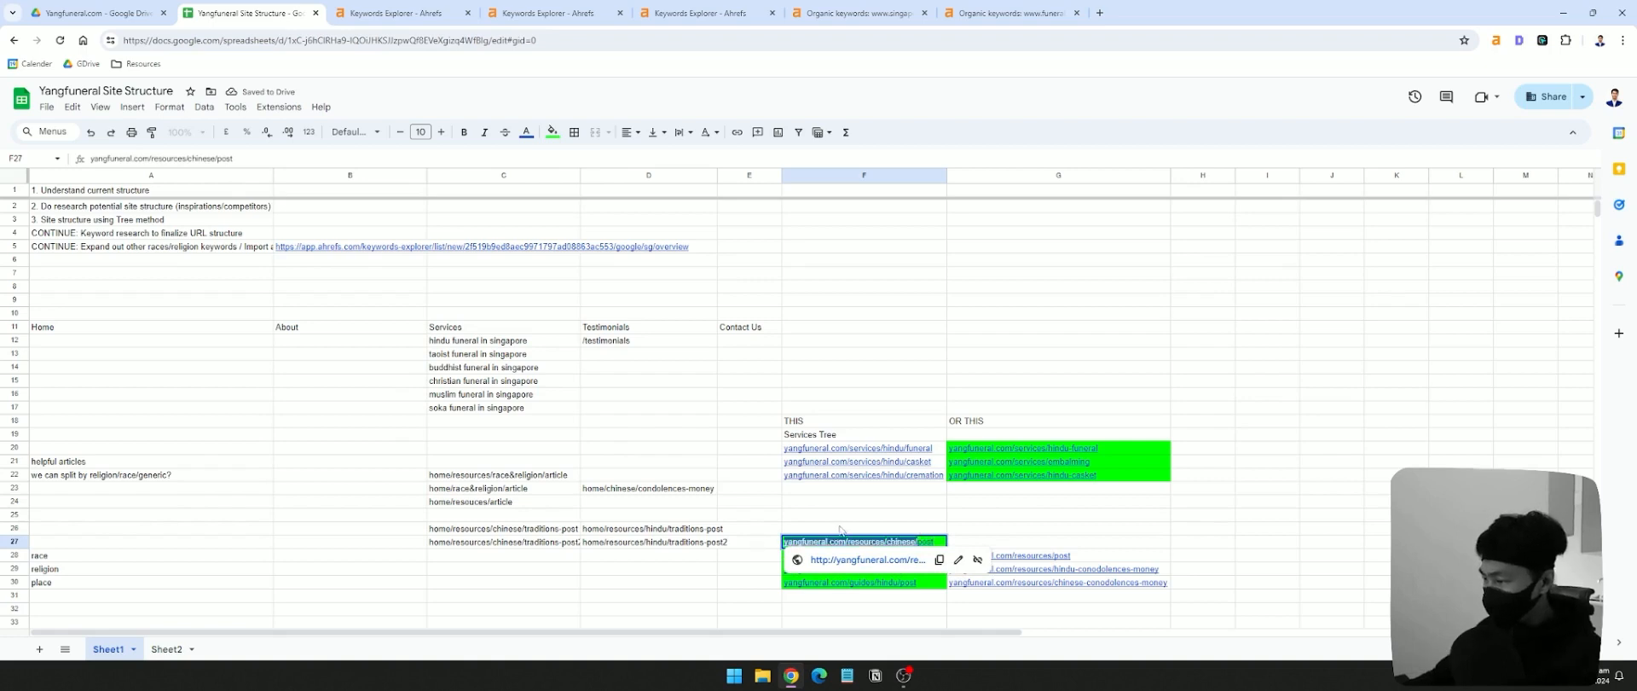
pyautogui.click(859, 528)
pyautogui.hotkey('ctrl', 'v')
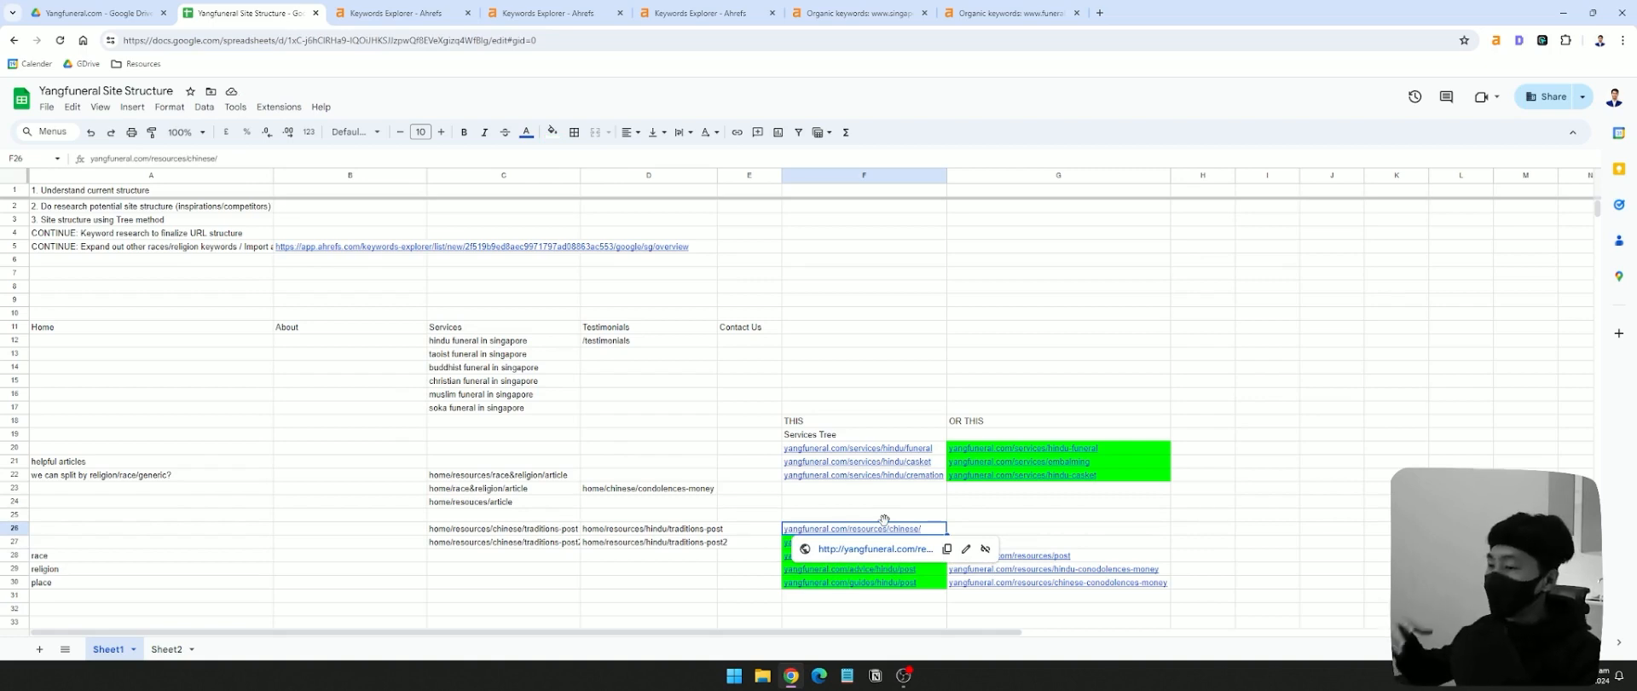
# - Copy the whole chinese post URL from F27 into F24
pyautogui.click(884, 517)
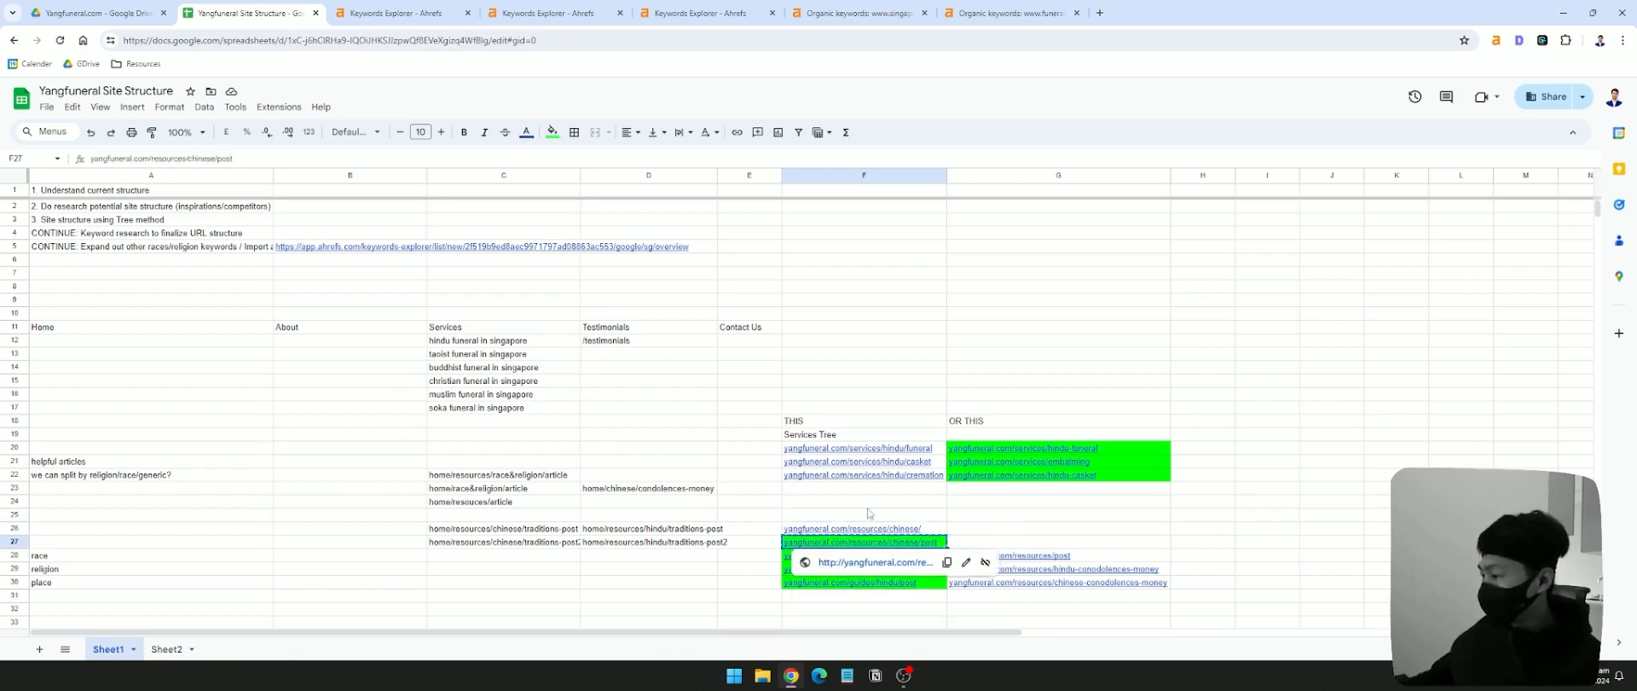
pyautogui.click(889, 501)
pyautogui.hotkey('ctrl', 'v')
pyautogui.moveTo(888, 501); pyautogui.dragTo(959, 505)
# - Change the URL in F24 to yangfuneral.com/resources/christian/, taking the word christian from the Services list
pyautogui.doubleClick(431, 380)
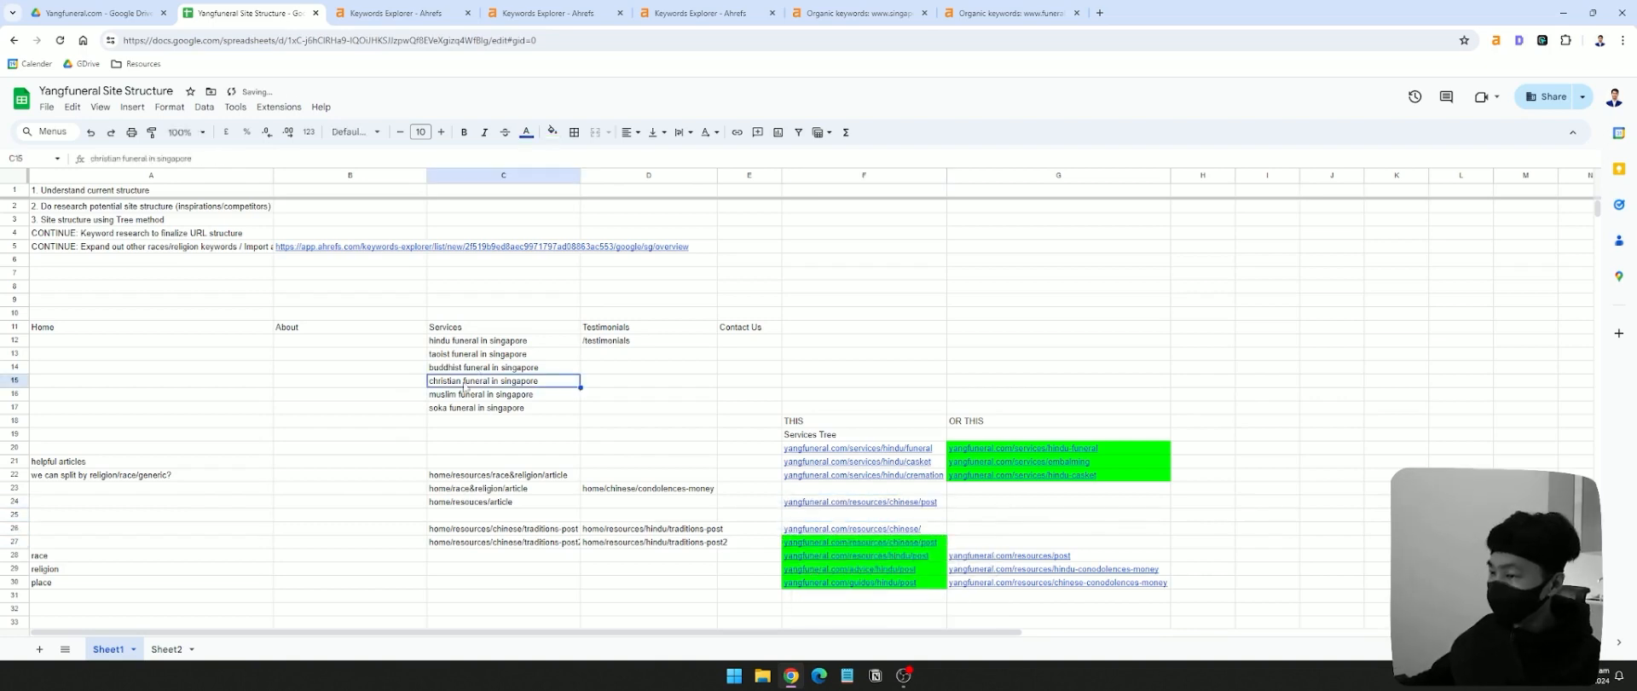
pyautogui.moveTo(429, 381); pyautogui.dragTo(463, 381)
pyautogui.hotkey('ctrl', 'c')
pyautogui.doubleClick(883, 503)
pyautogui.moveTo(889, 501); pyautogui.dragTo(1014, 503)
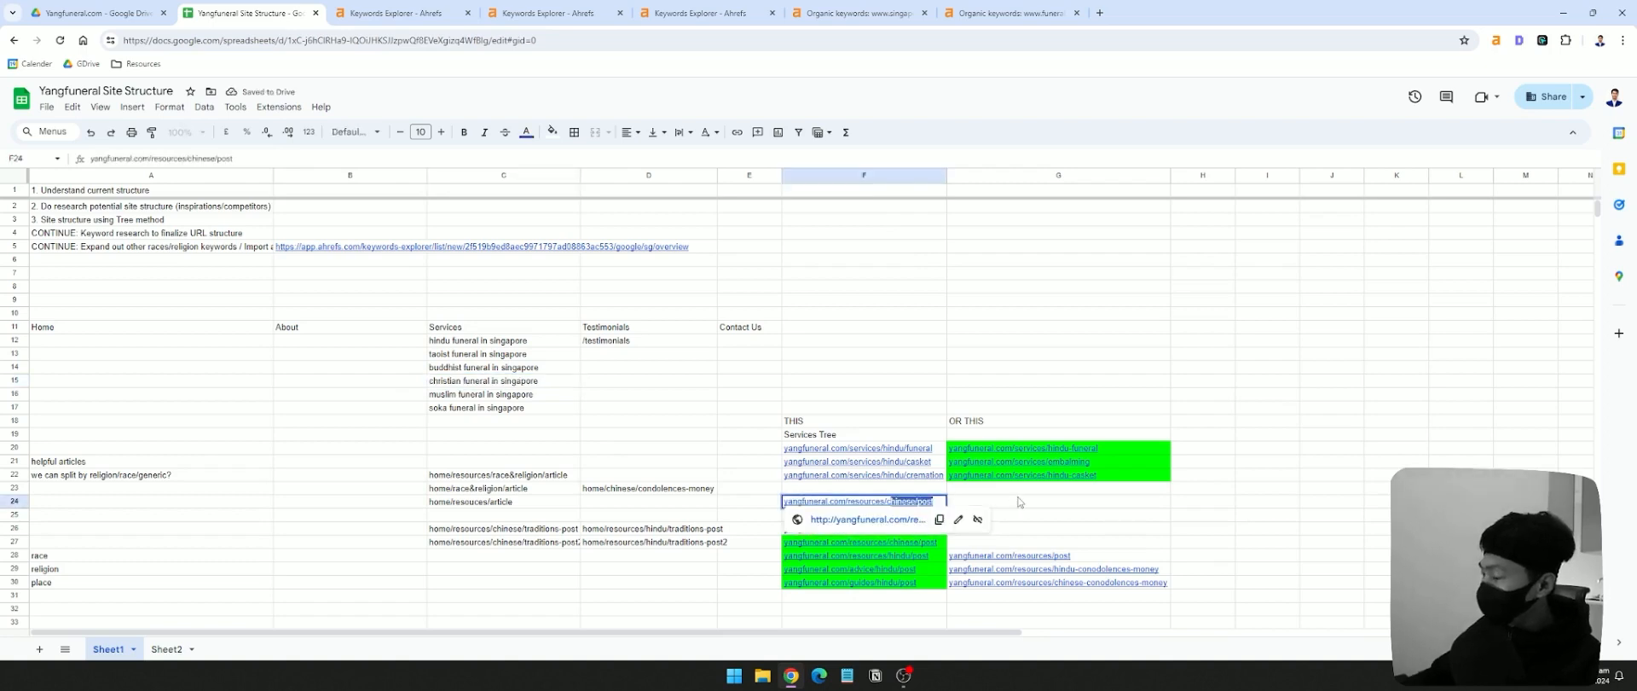
pyautogui.hotkey('ctrl', 'v')
pyautogui.press('BackSpace')
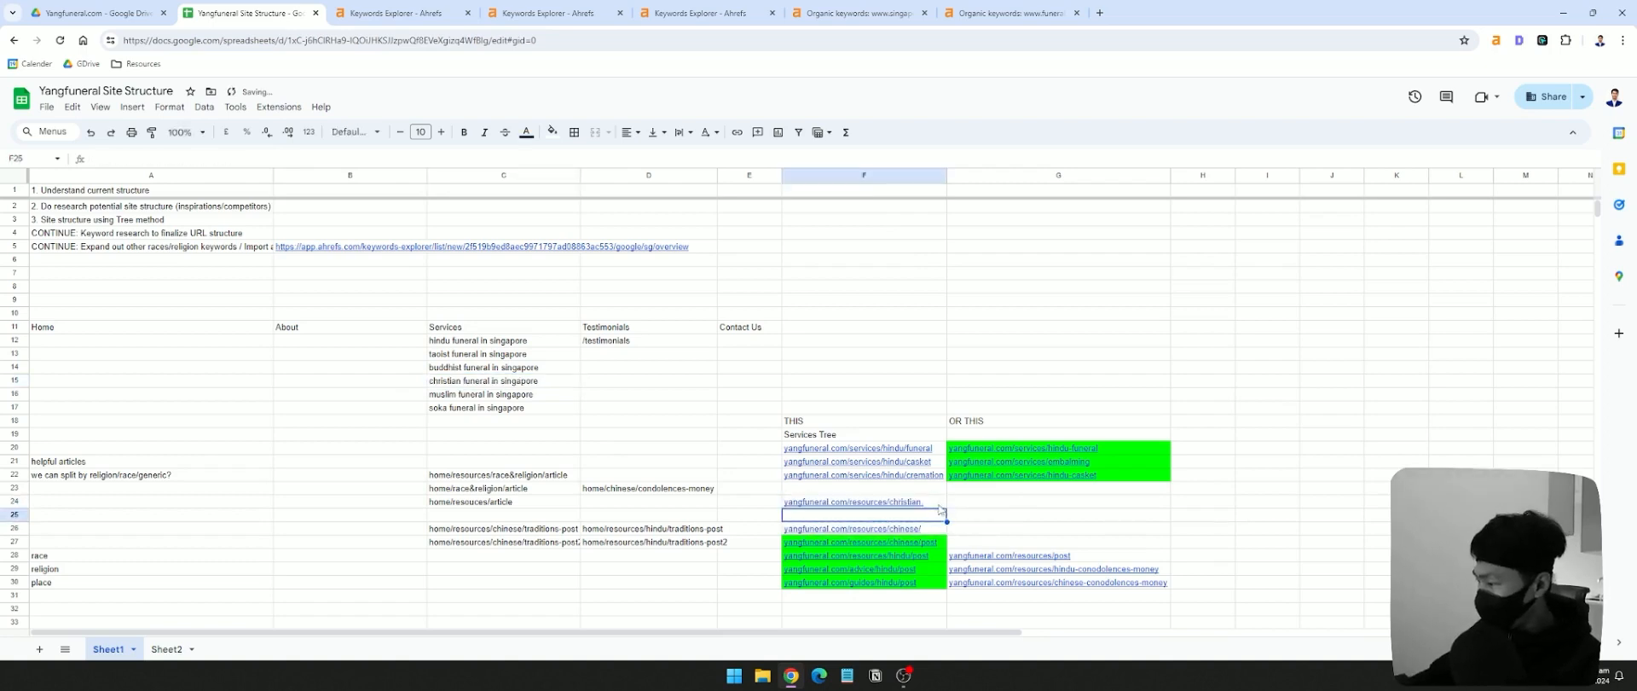
pyautogui.write('.')
pyautogui.press('BackSpace')
pyautogui.write('/')
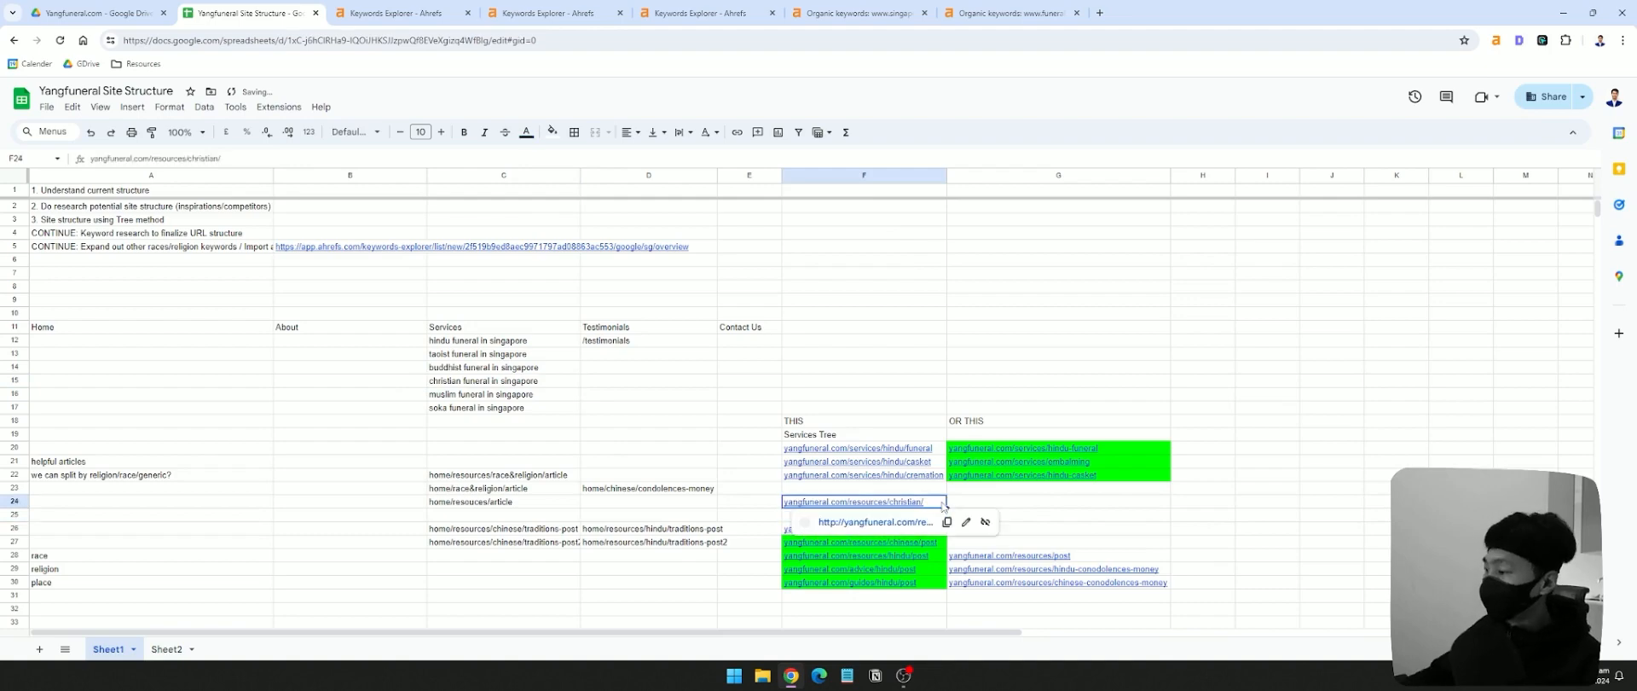
pyautogui.click(1020, 501)
pyautogui.click(919, 503)
pyautogui.click(1108, 504)
pyautogui.click(887, 503)
pyautogui.click(757, 503)
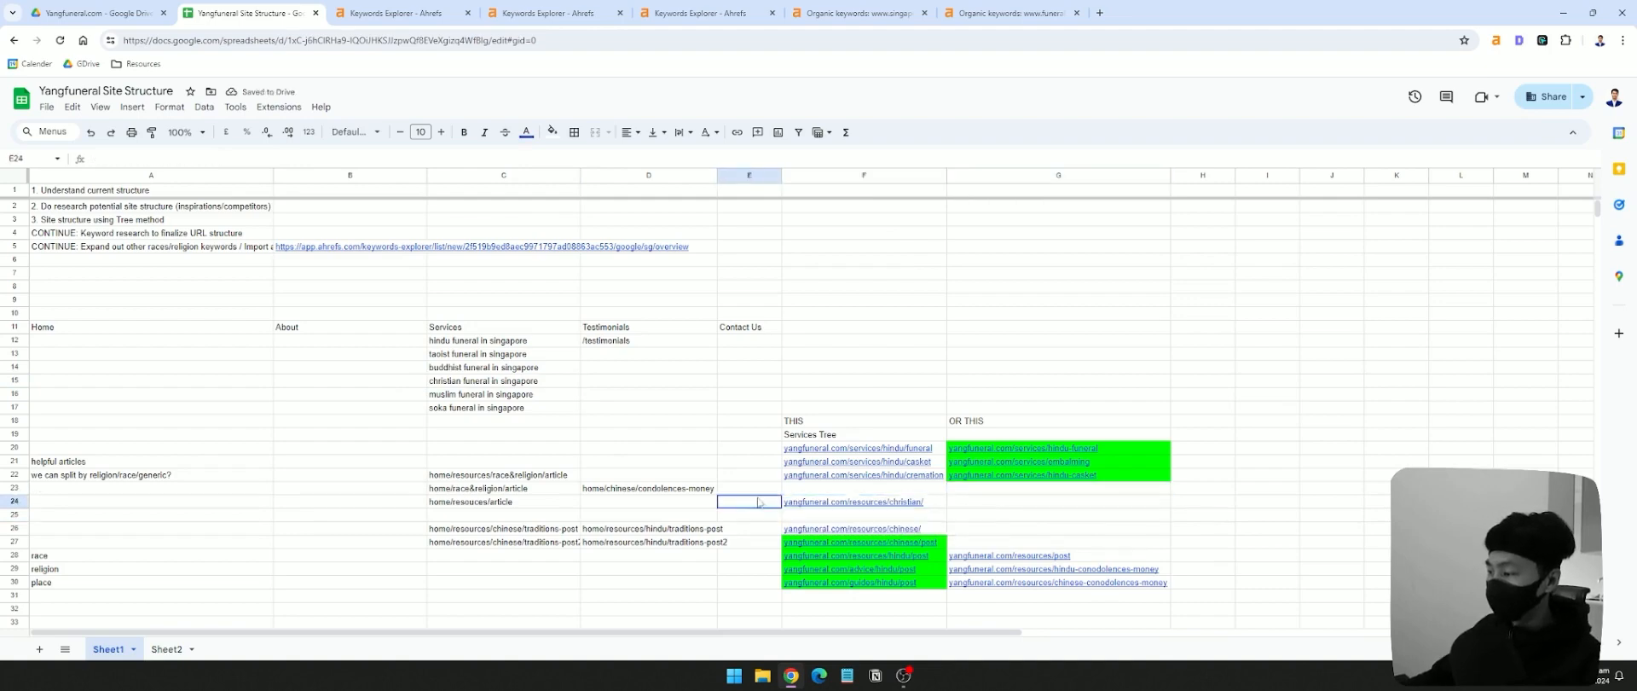
# - Examine how the christian resources URL in F24 fits alongside the Services Tree URLs and the other resources URLs in column F
pyautogui.click(171, 649)
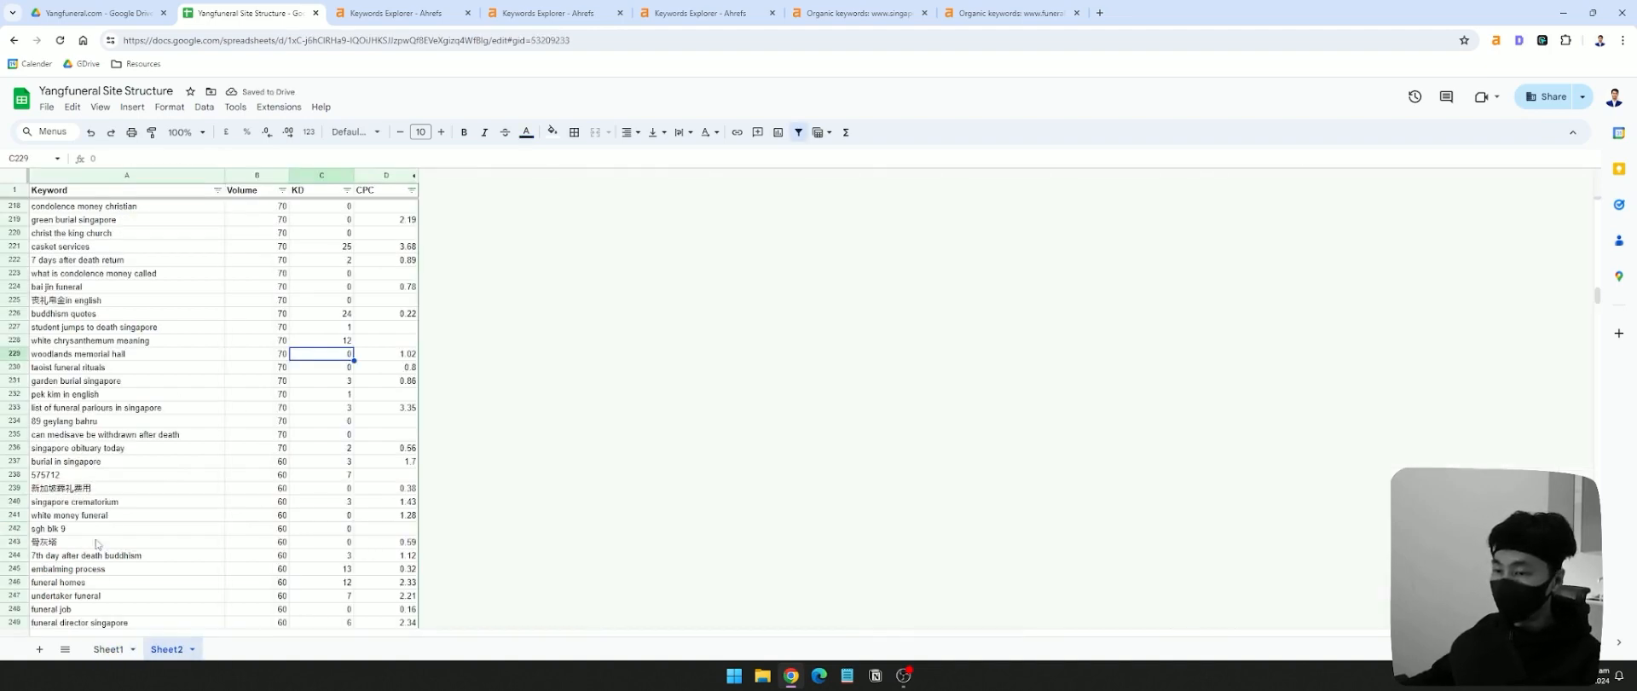
pyautogui.click(104, 649)
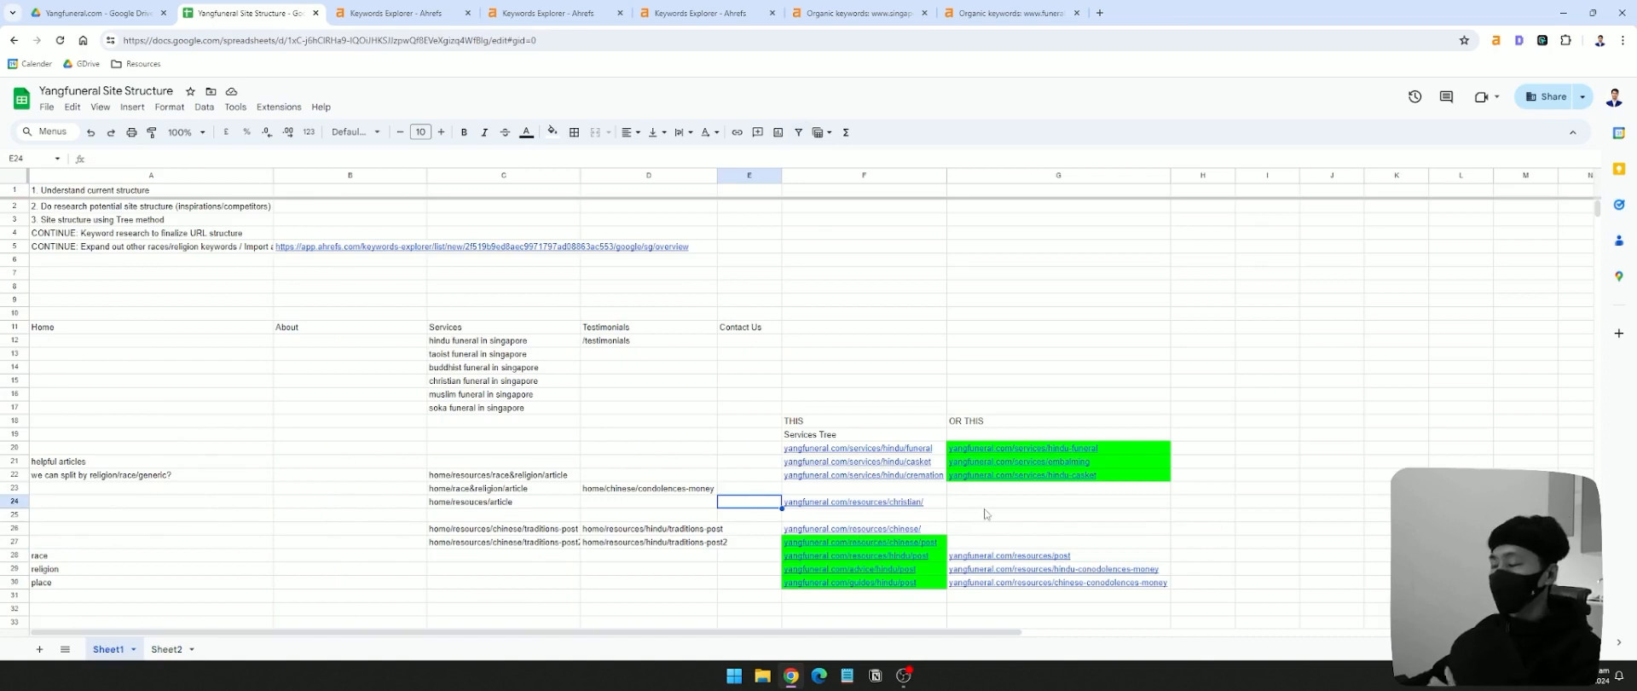
pyautogui.click(936, 505)
pyautogui.click(767, 504)
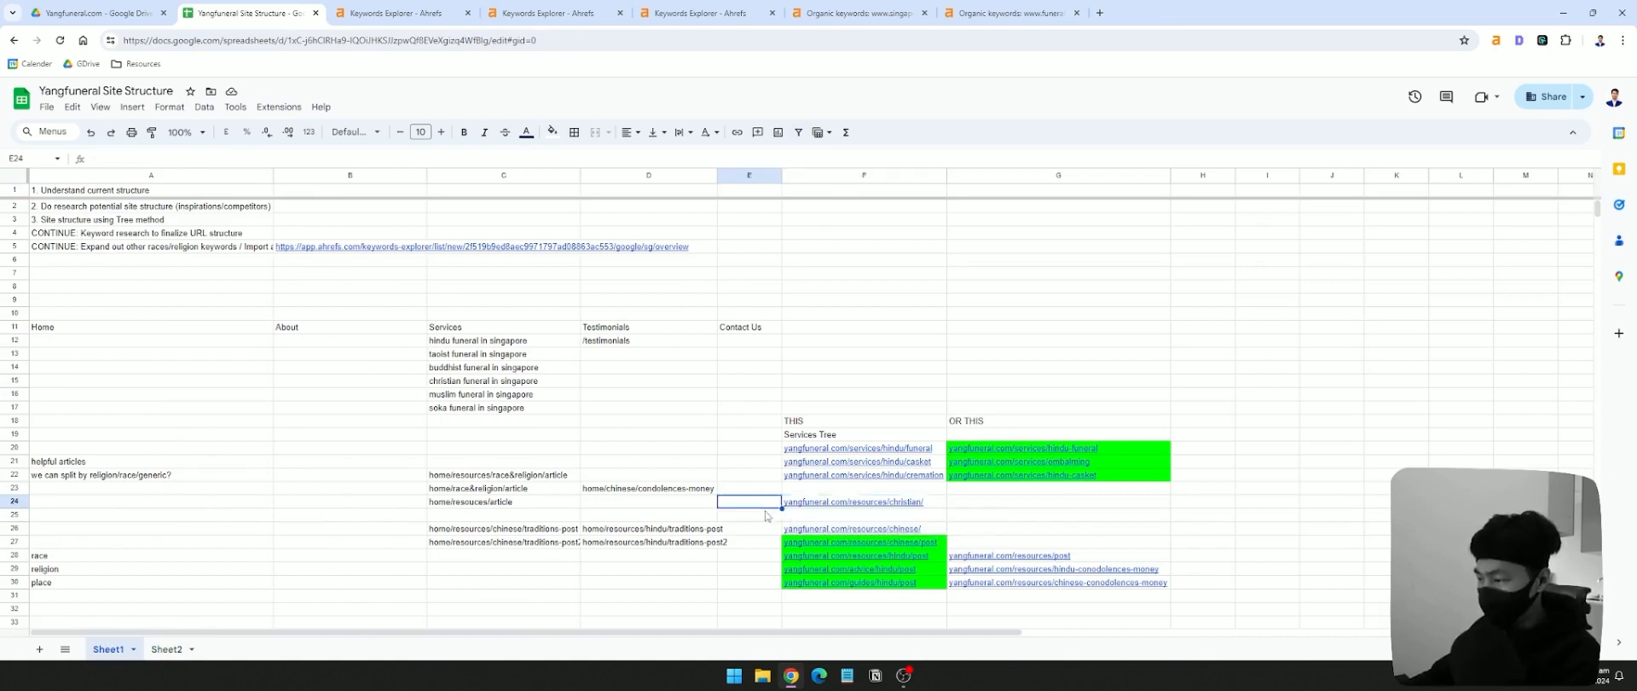
pyautogui.click(914, 504)
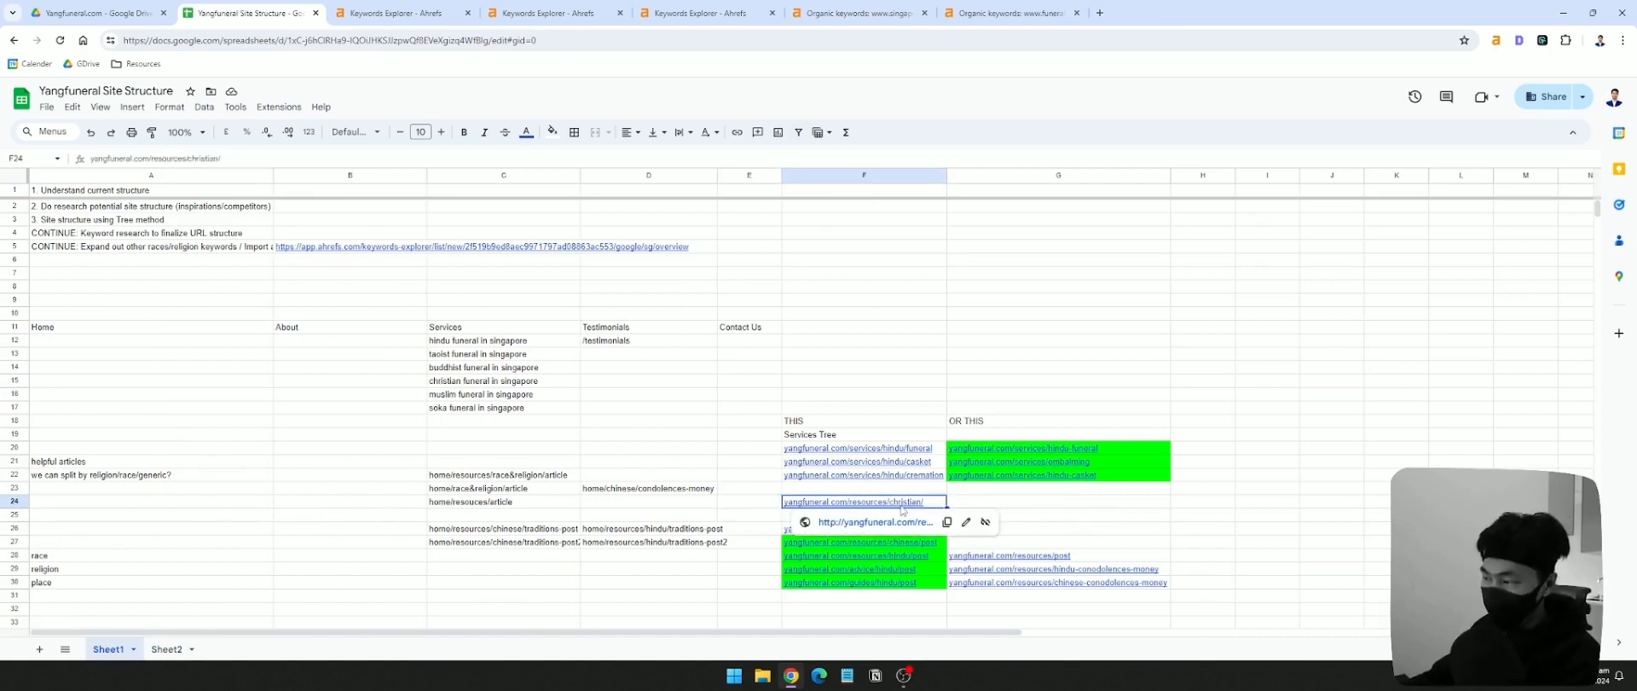
pyautogui.click(1053, 516)
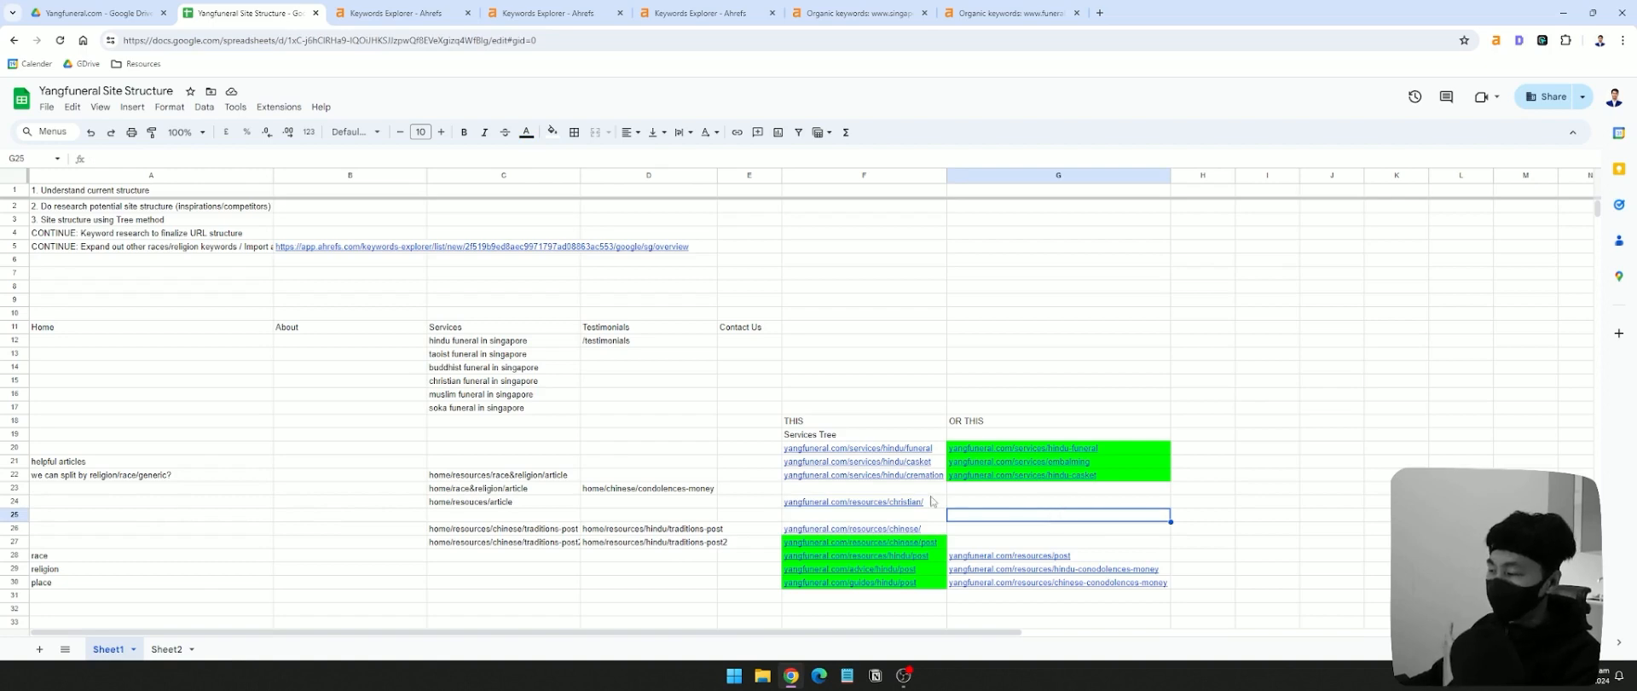
pyautogui.click(759, 489)
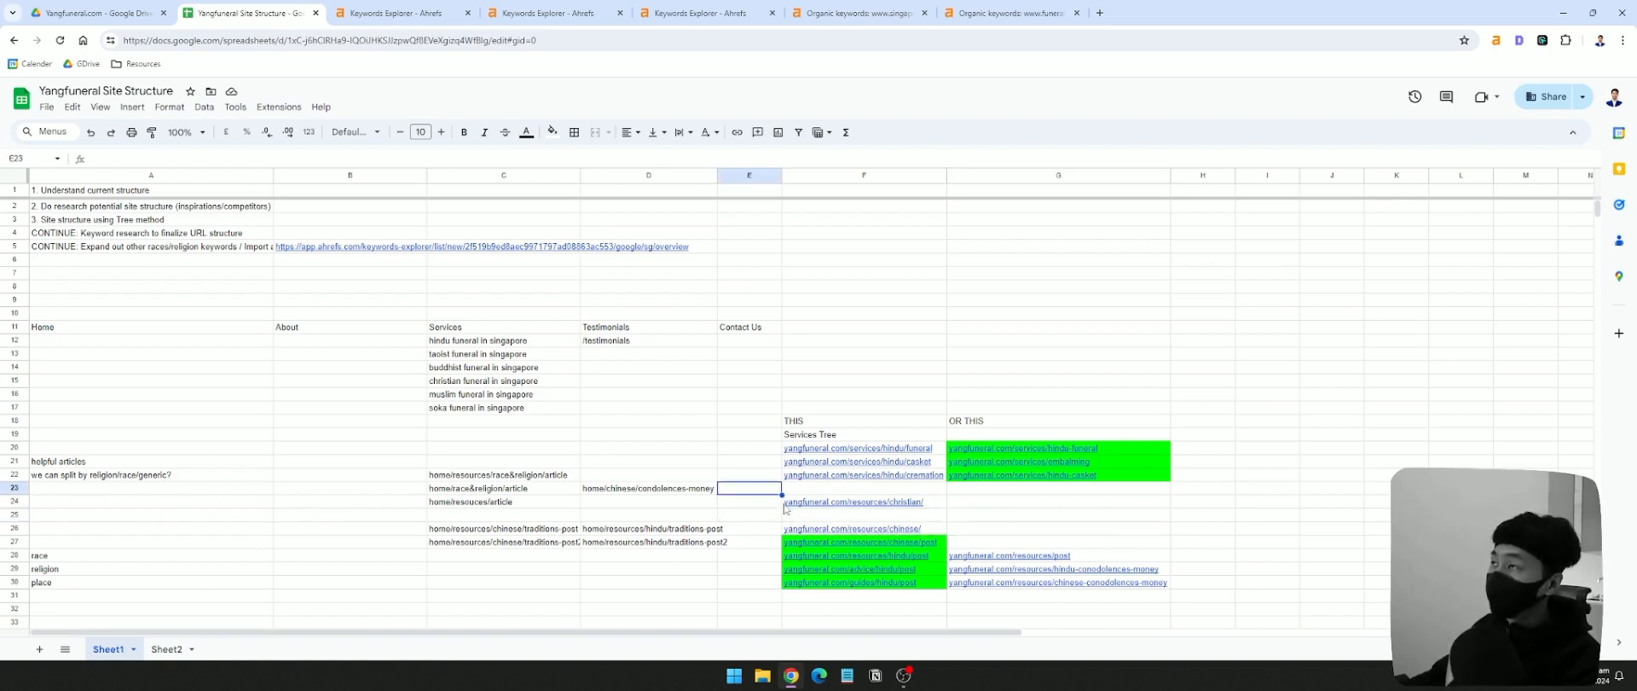
pyautogui.click(776, 504)
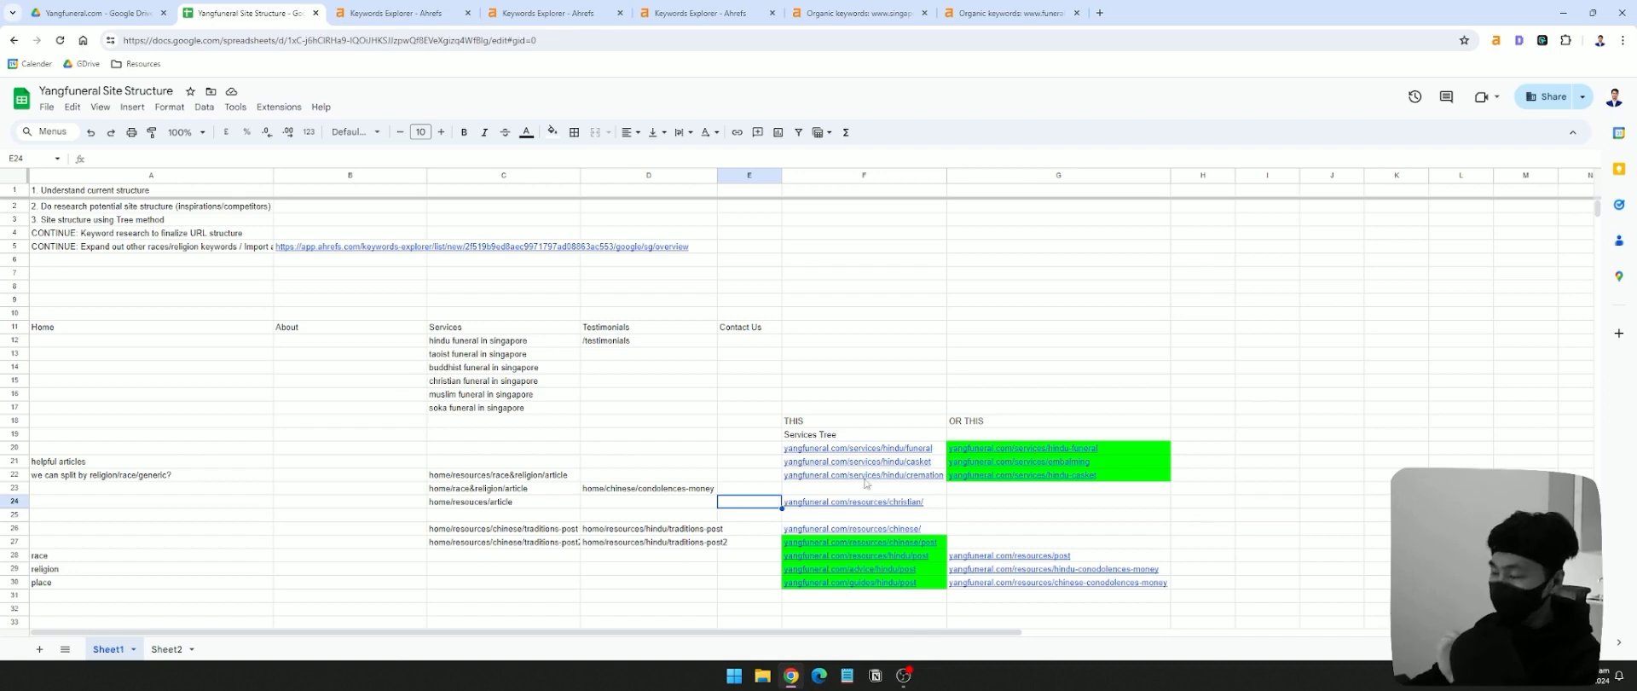
pyautogui.moveTo(901, 449); pyautogui.dragTo(901, 580)
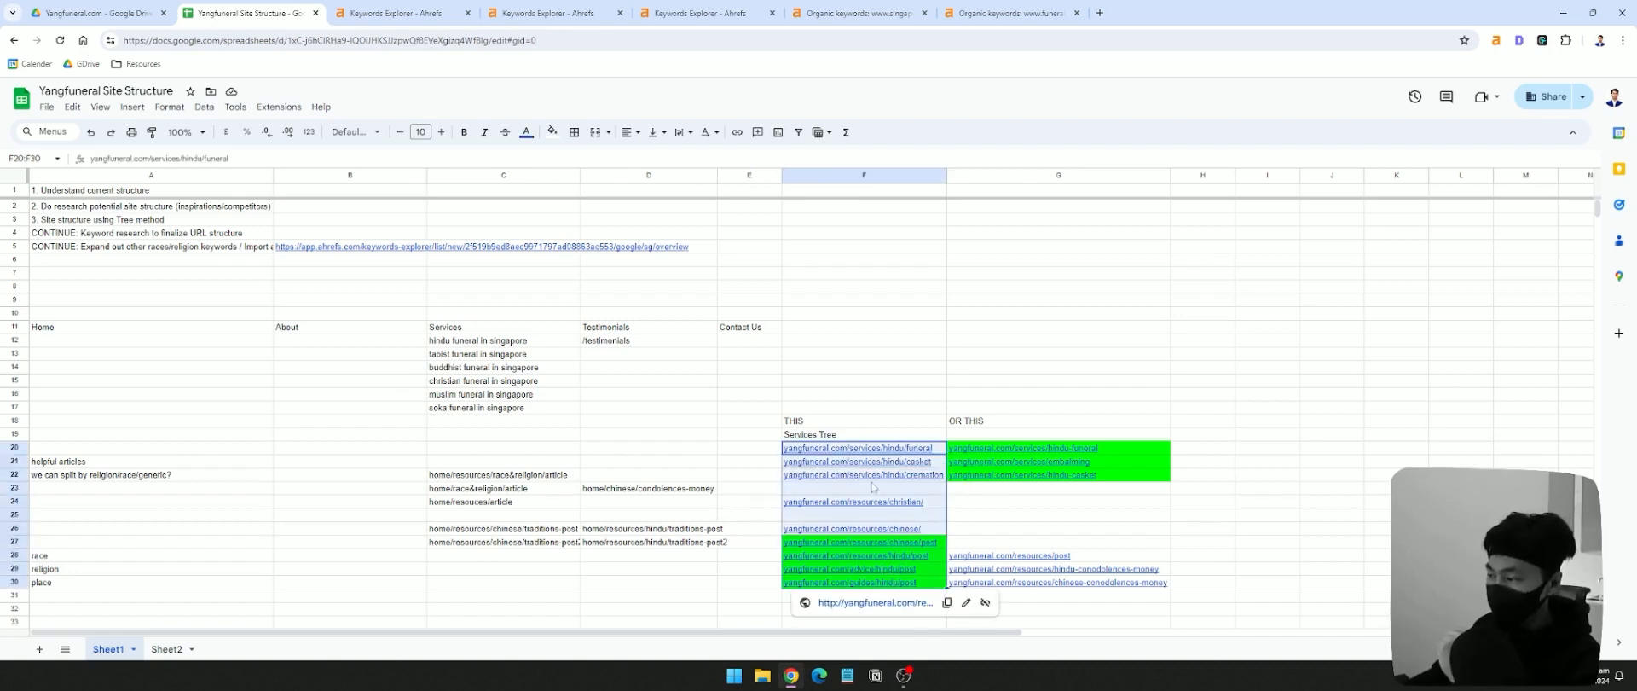
pyautogui.click(752, 452)
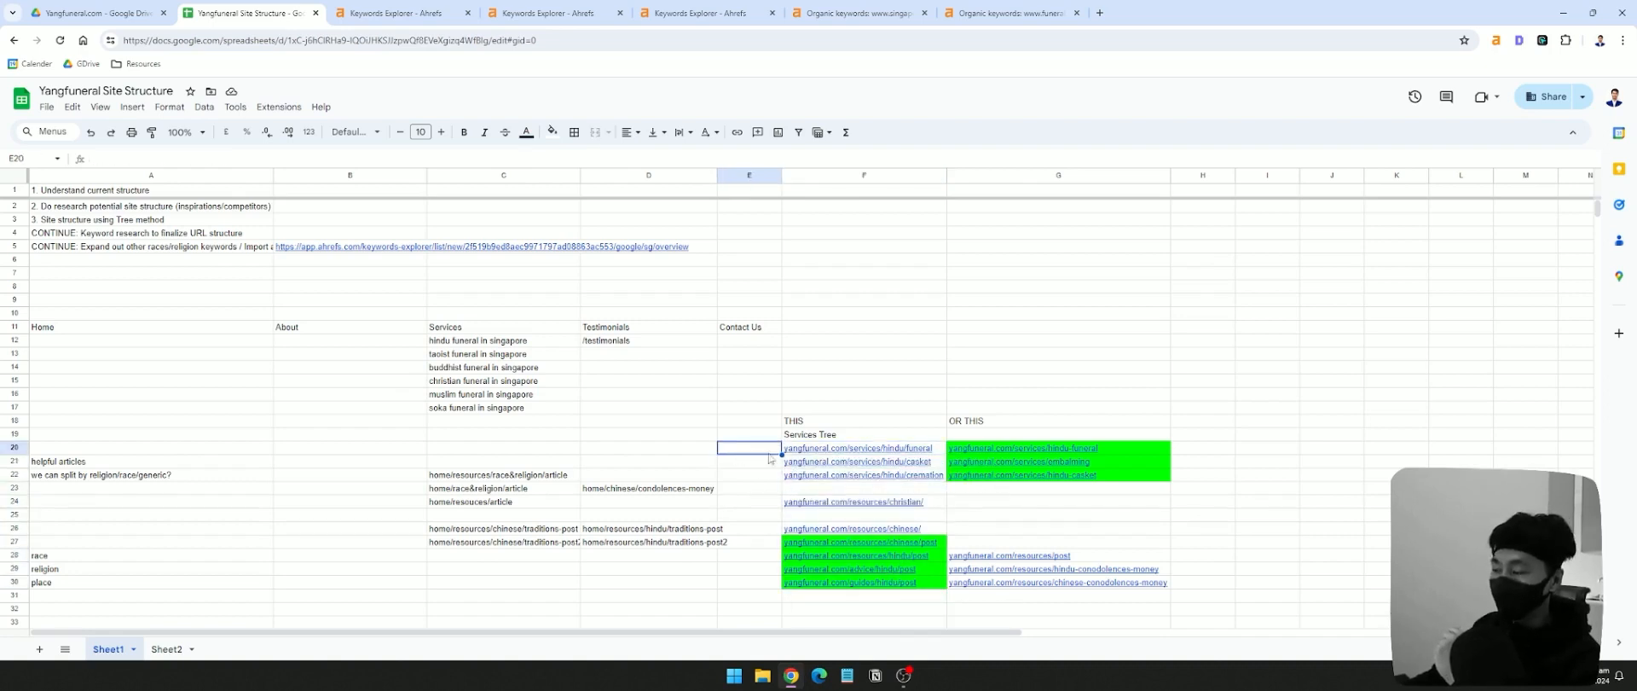
pyautogui.click(702, 469)
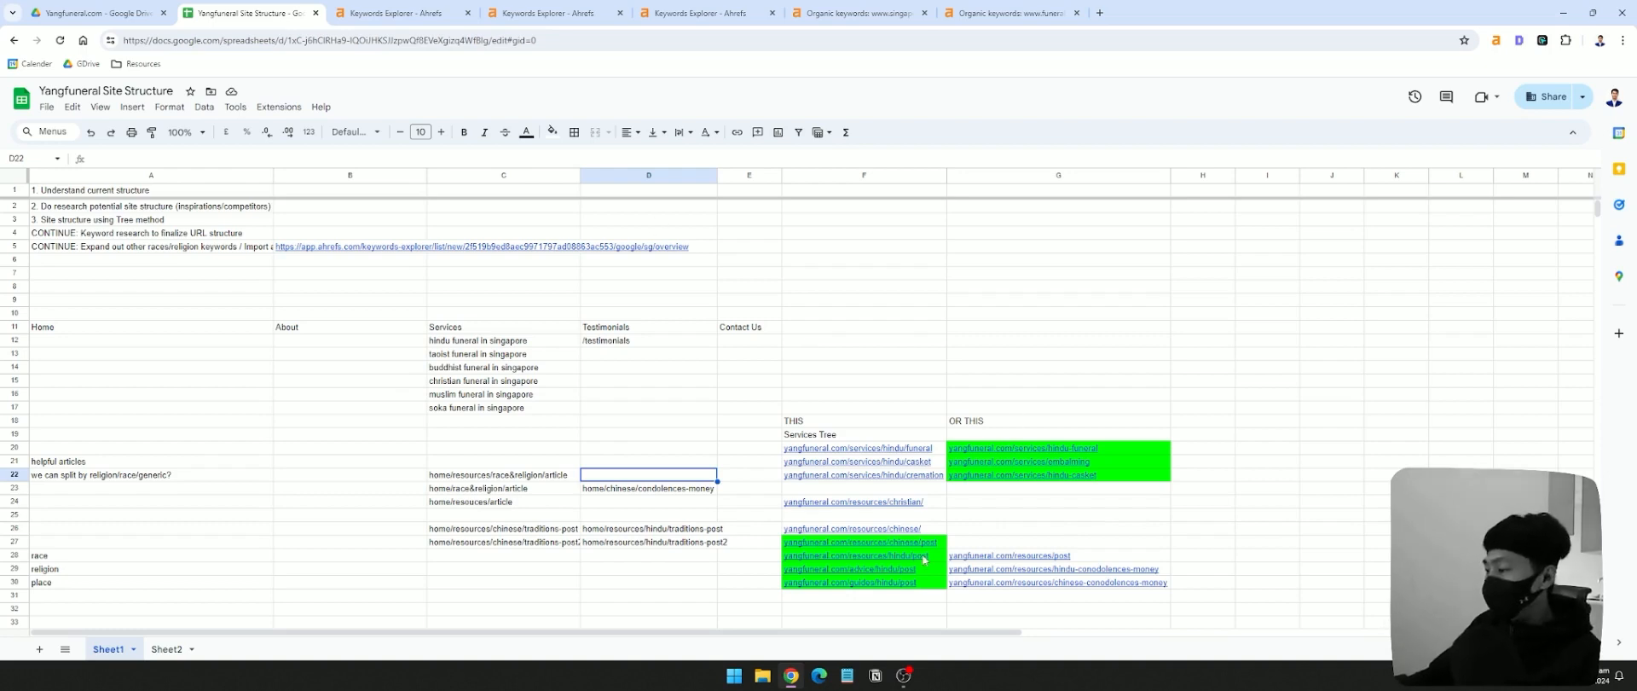
# - Compare the green resources, advice and guides post URLs with the flat hindu condolences URL and the hindu funeral service entry
pyautogui.moveTo(918, 544); pyautogui.dragTo(882, 594)
pyautogui.click(862, 530)
pyautogui.click(1086, 569)
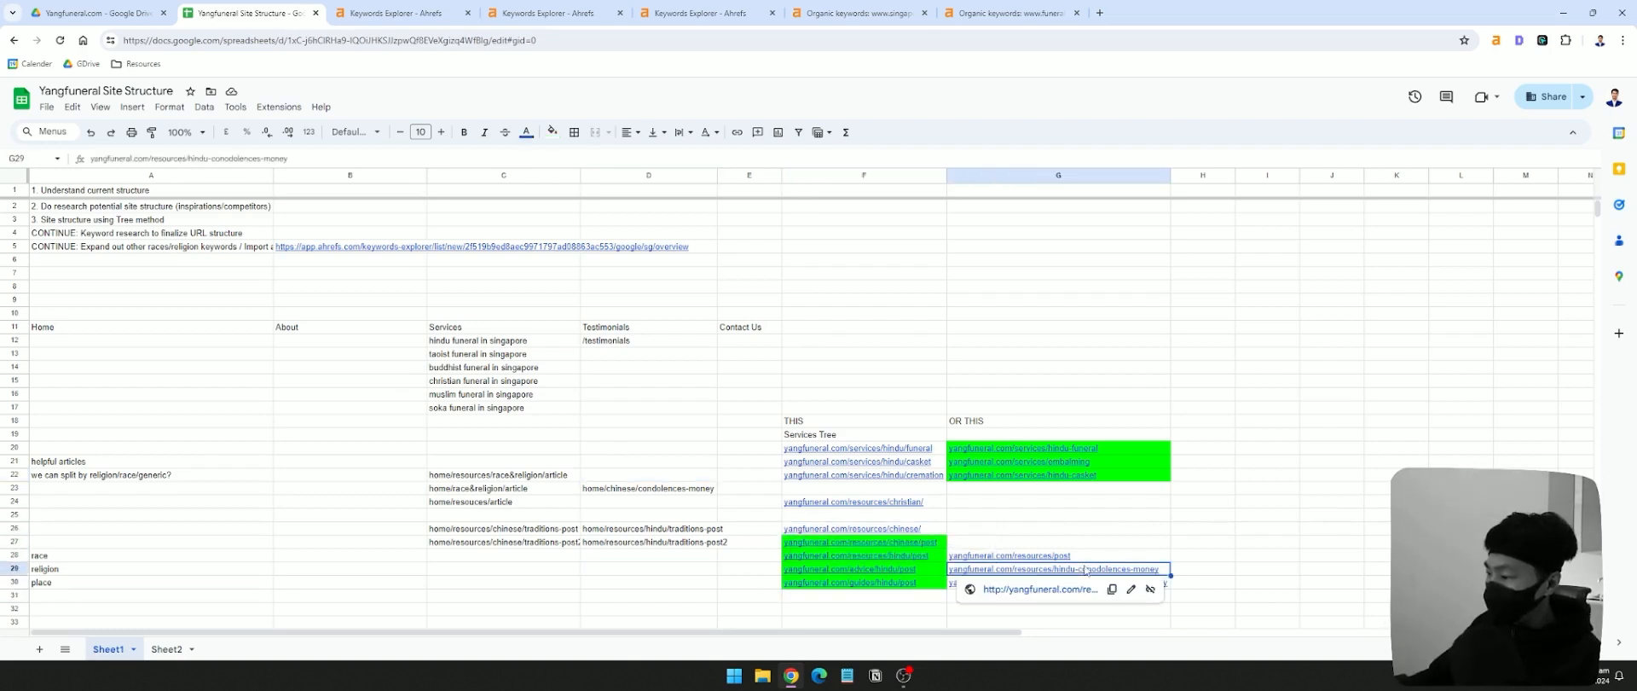
pyautogui.click(899, 572)
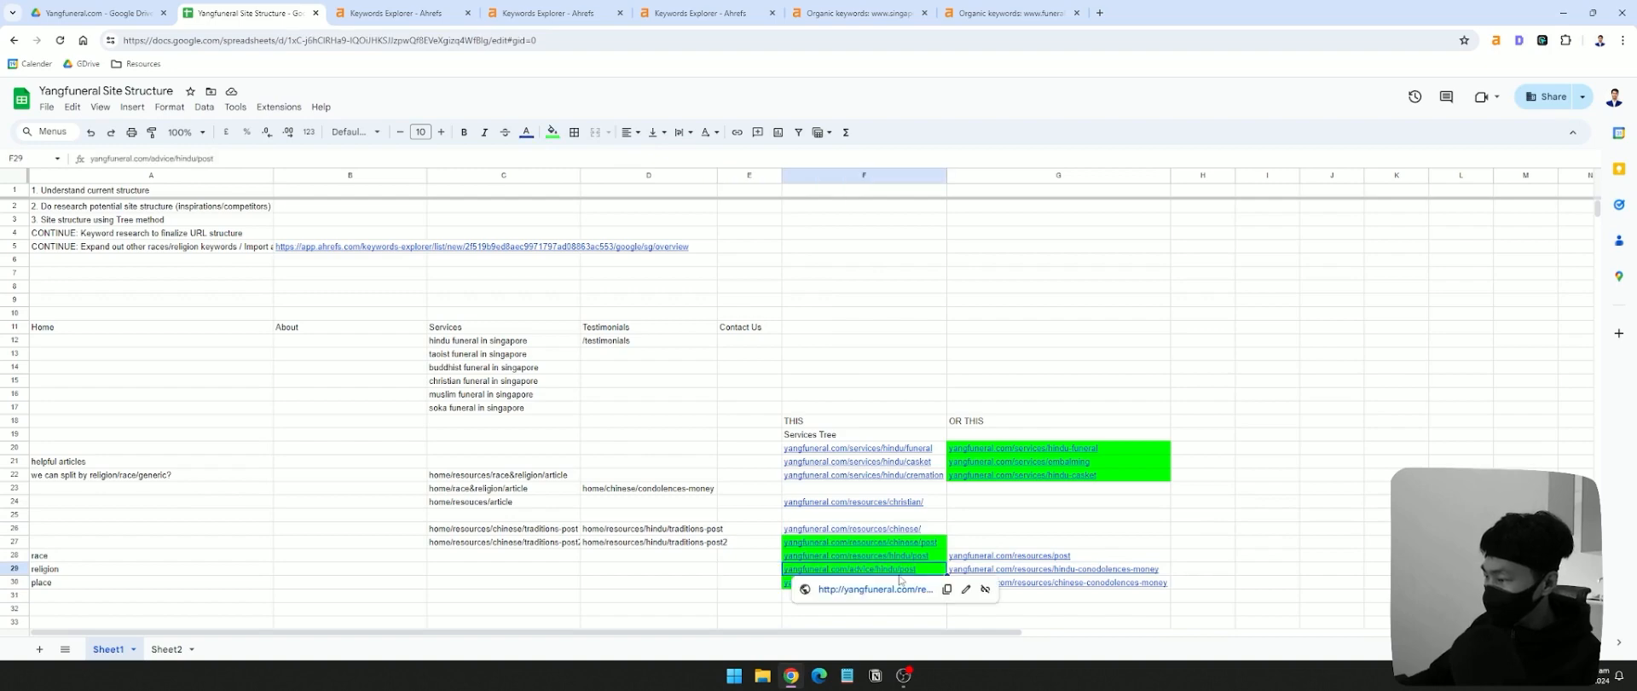
pyautogui.click(410, 371)
pyautogui.click(535, 371)
pyautogui.click(558, 338)
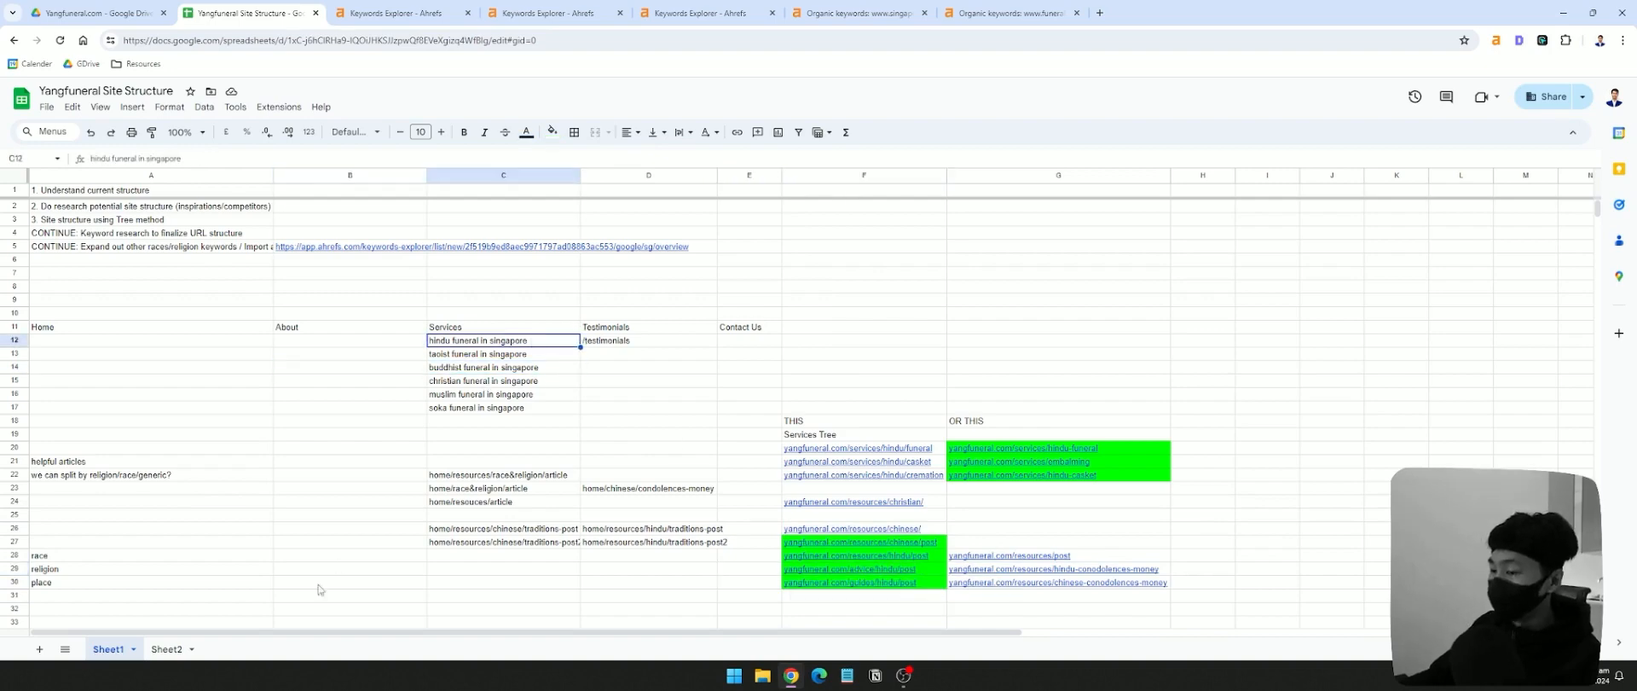
# - Filter the Keyword column in Sheet2 for hindu, and restore all keywords after checking the matches
pyautogui.click(166, 649)
pyautogui.click(217, 189)
pyautogui.click(90, 348)
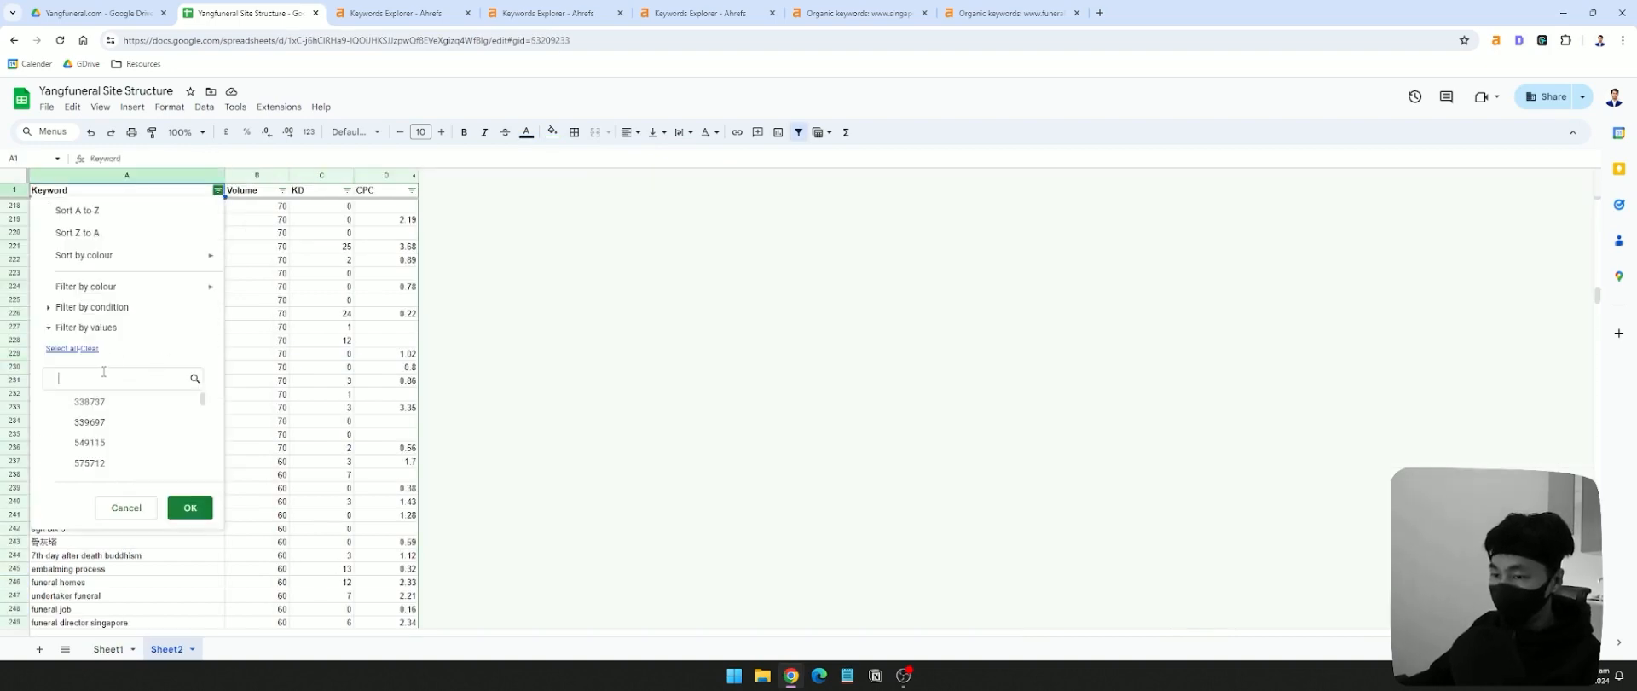
pyautogui.click(103, 372)
pyautogui.write('hindu')
pyautogui.click(62, 348)
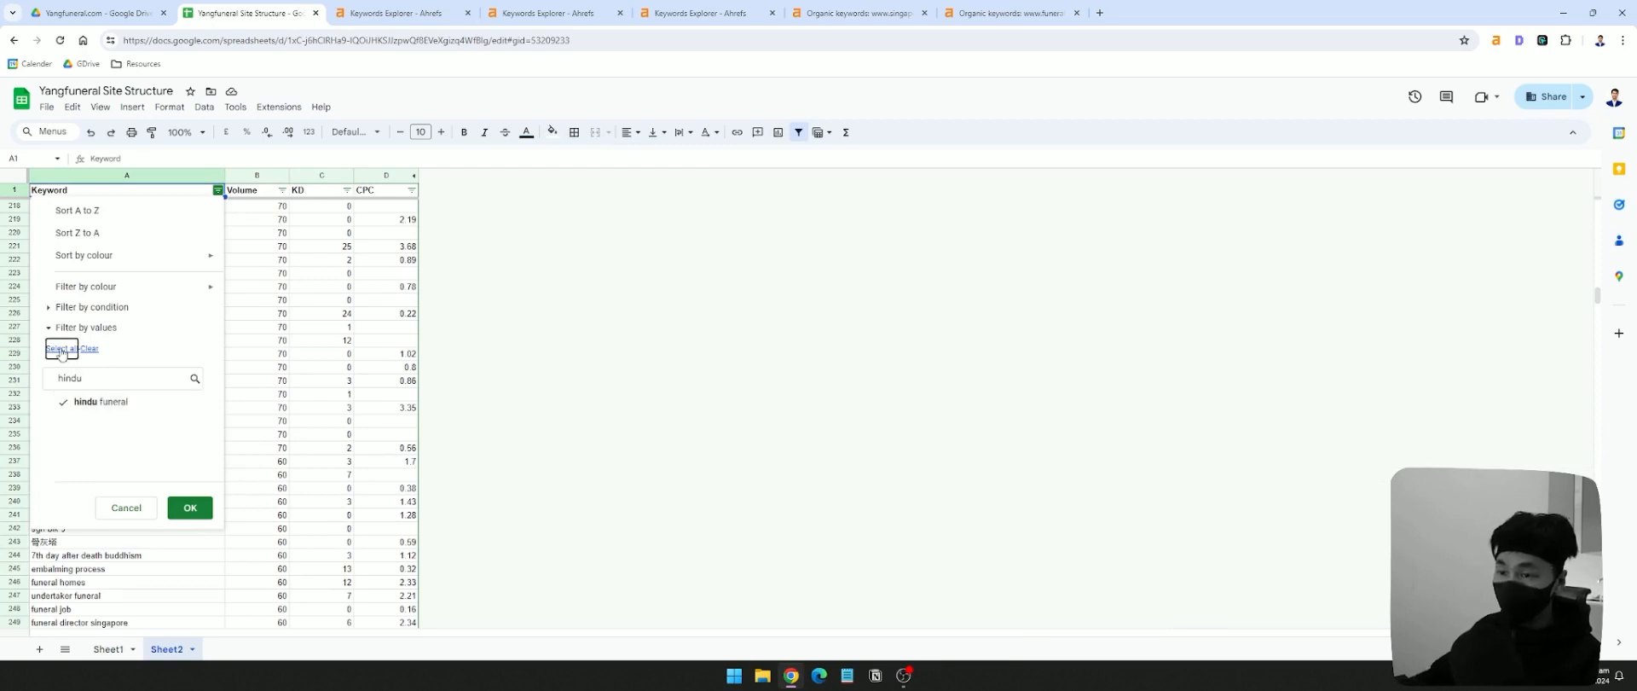
pyautogui.click(188, 503)
pyautogui.click(62, 350)
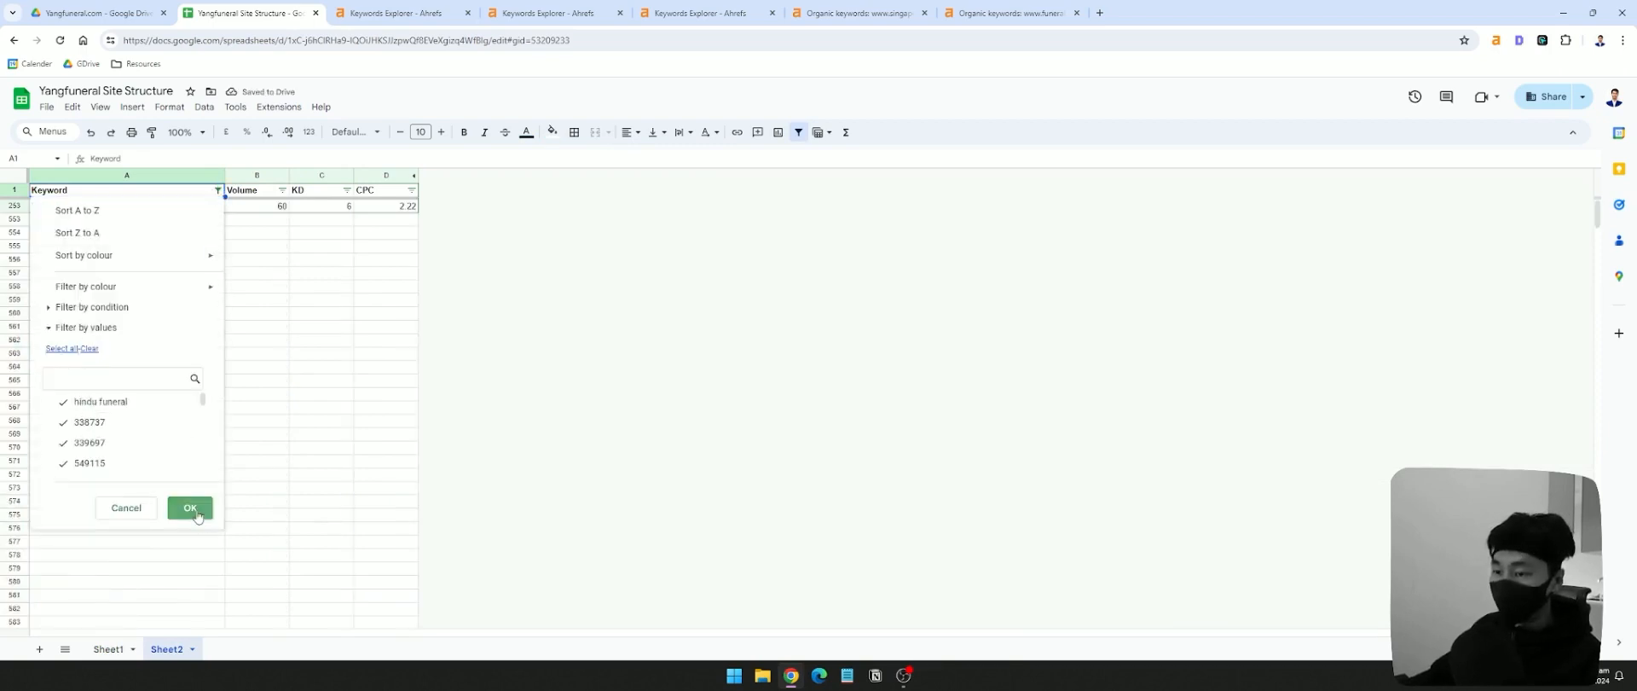
pyautogui.click(189, 507)
# - Search Google for "hindu funeral traditions" in a new browser tab
pyautogui.hotkey('ctrl', 't')
pyautogui.click(827, 281)
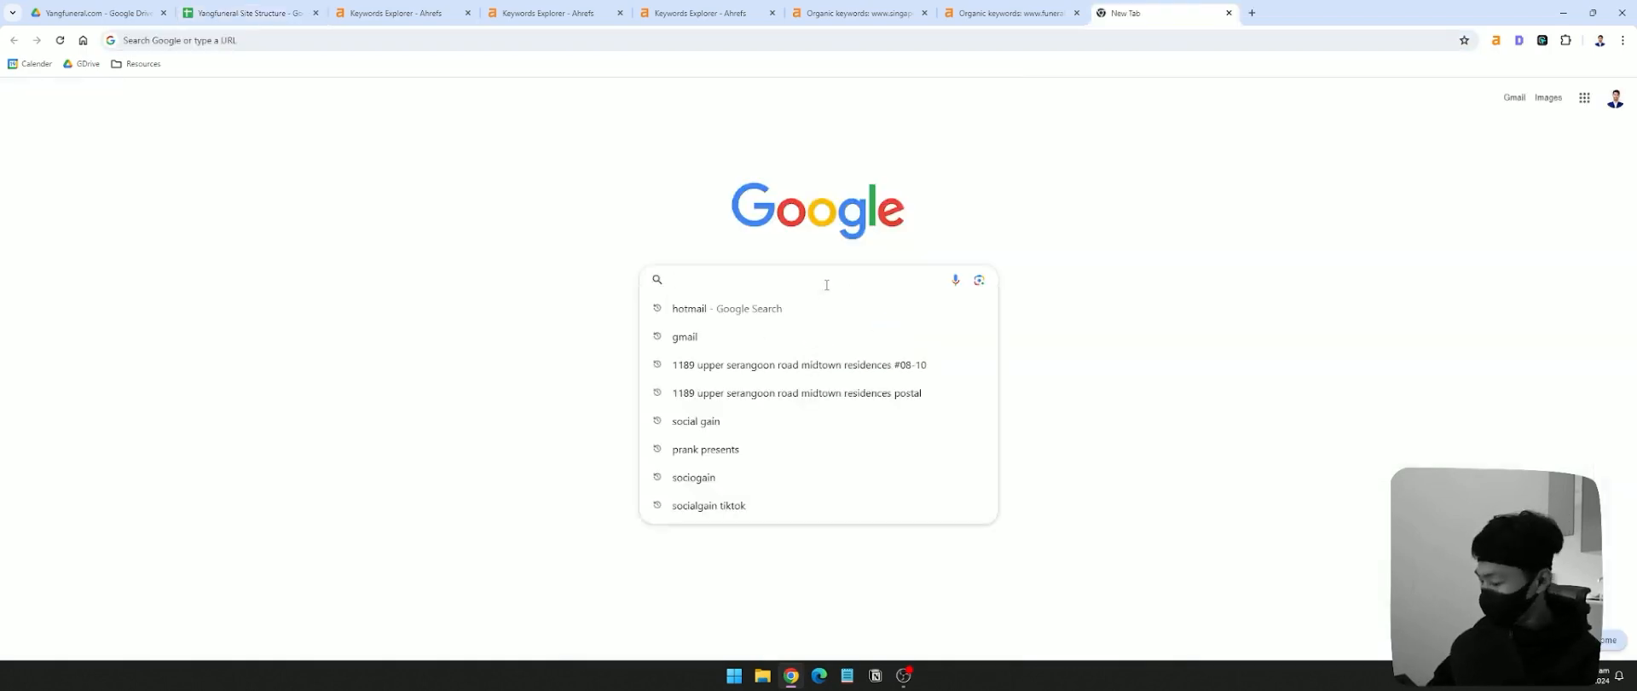
pyautogui.write('hindu funeral trad')
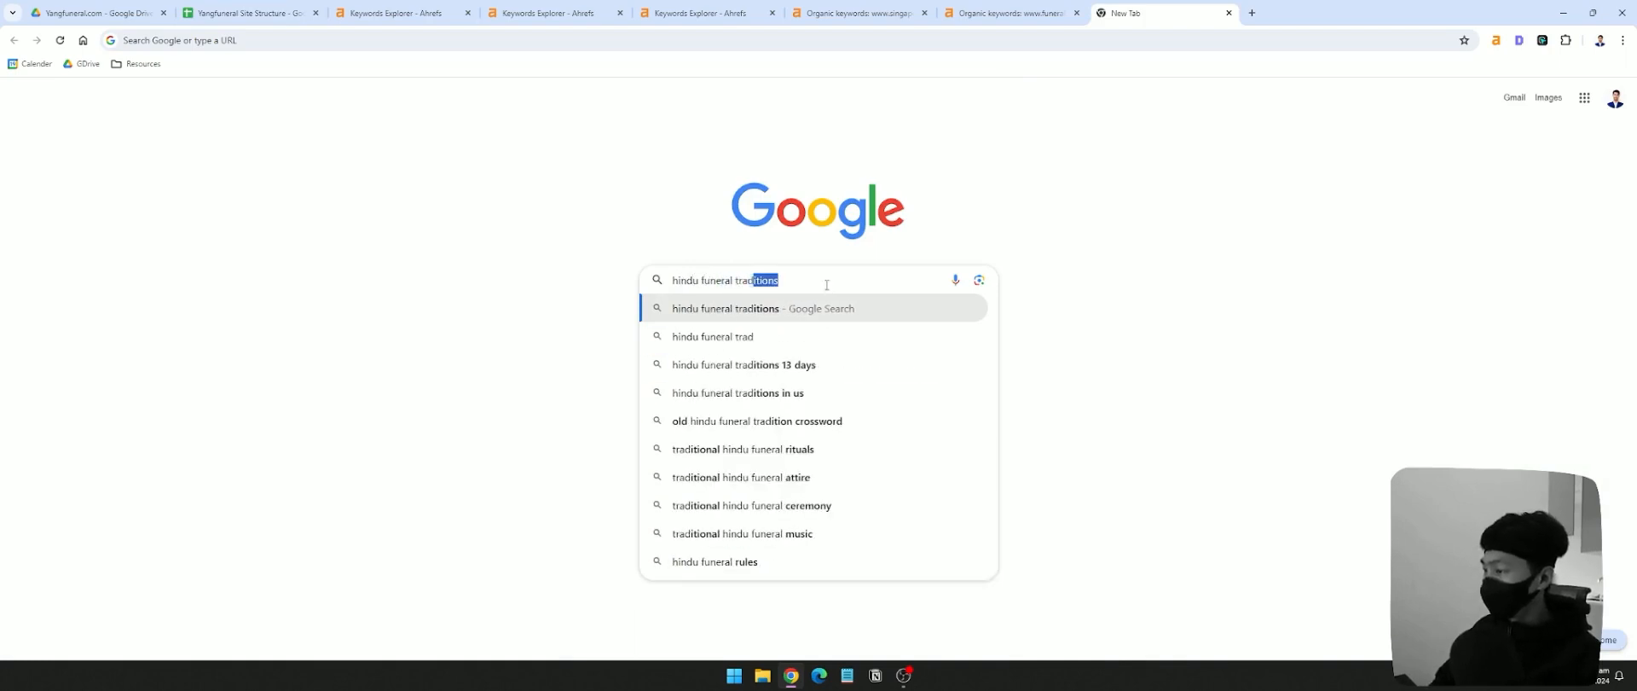
pyautogui.press('Return')
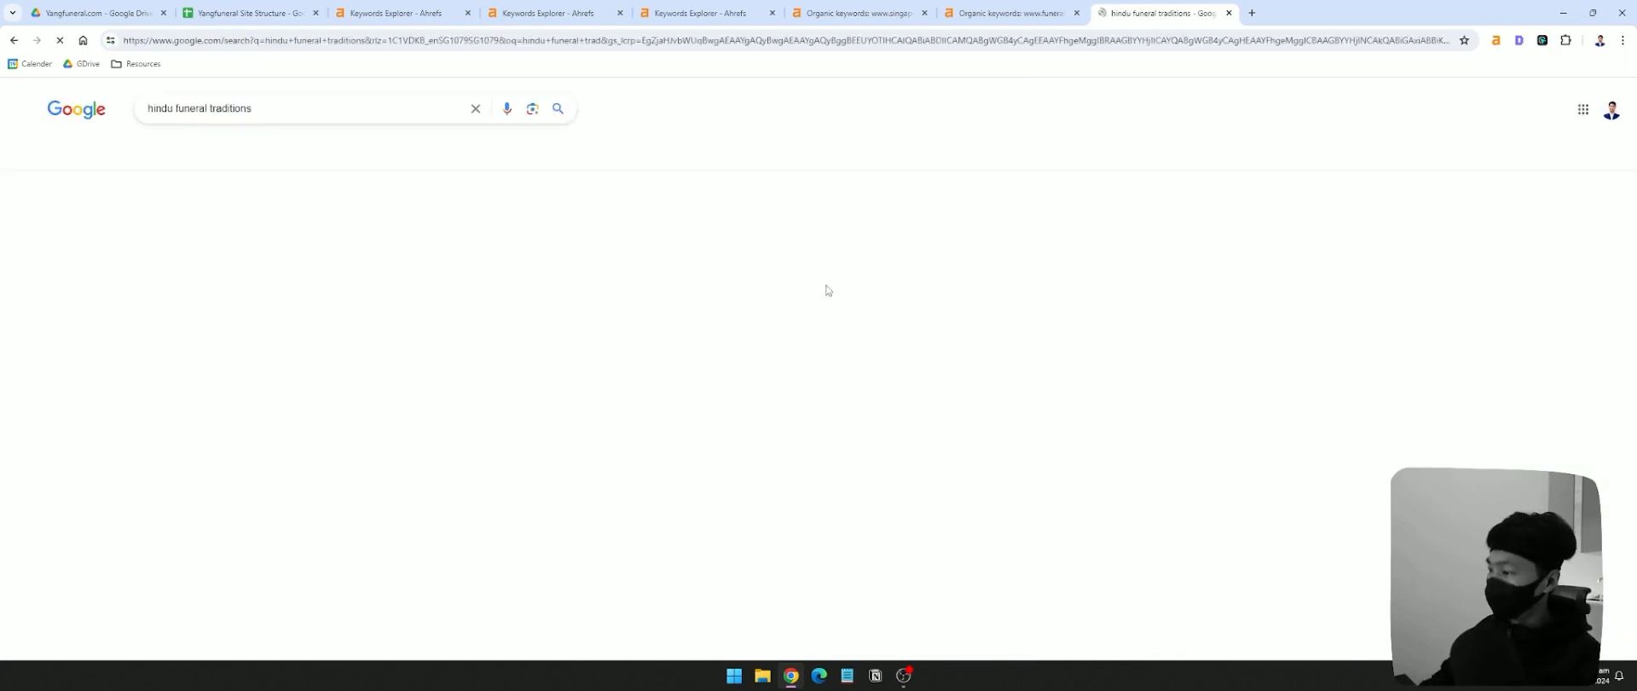
# - Check the region on the Google homepage, repeat the "hindu funeral traditions" search there and skim the results
pyautogui.moveTo(61, 614); pyautogui.dragTo(17, 614)
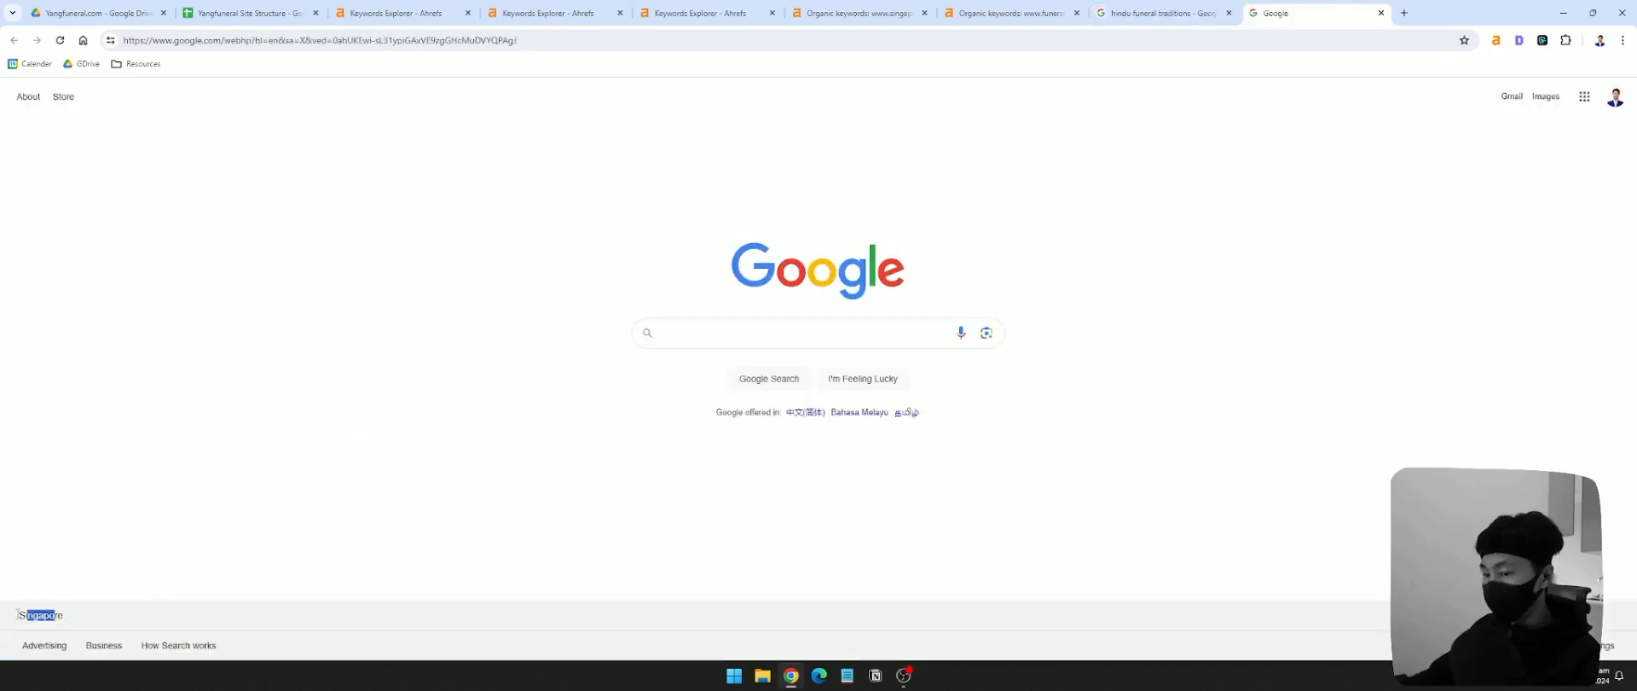
pyautogui.click(706, 335)
pyautogui.scroll(-4, 418, 338)
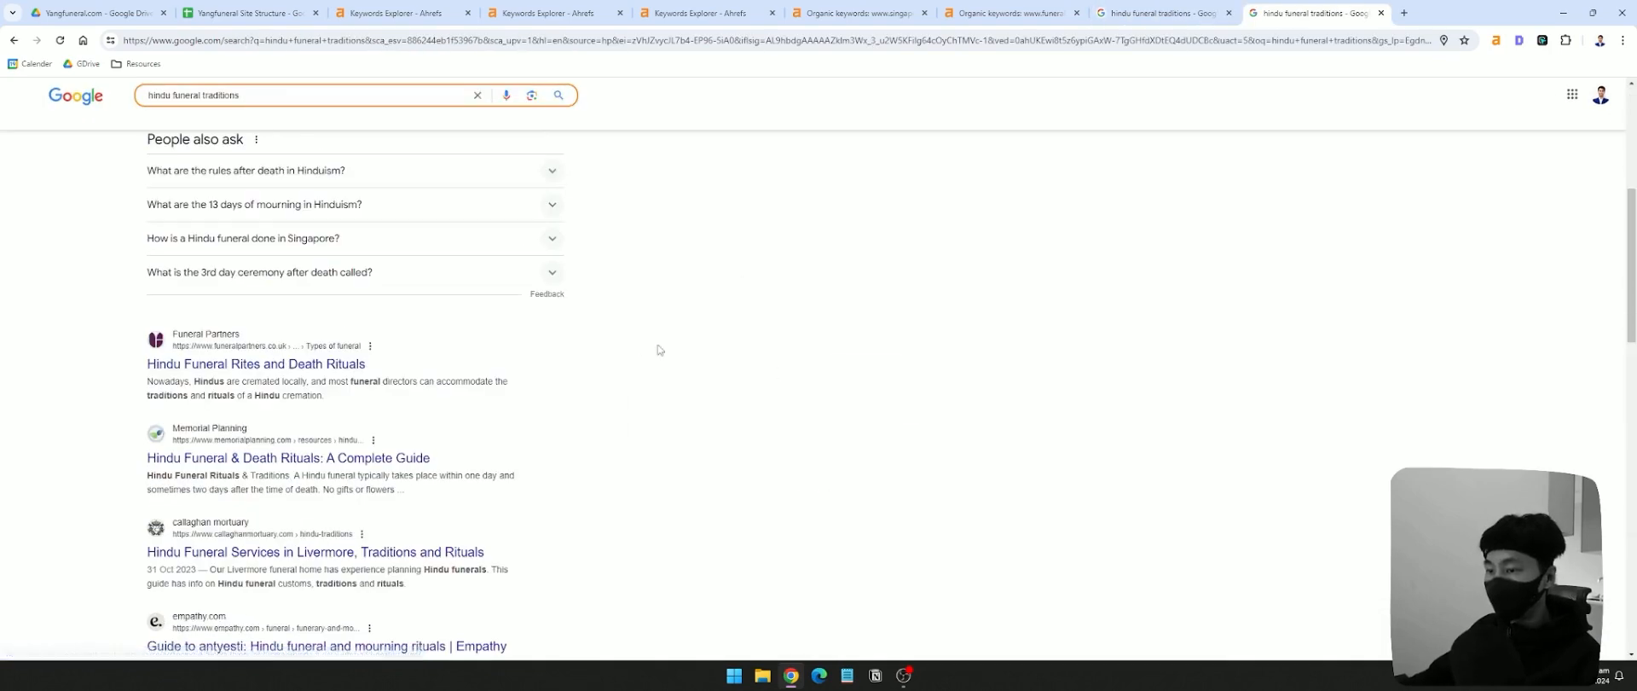
pyautogui.scroll(5, 660, 350)
# - Examine how the featured snippet and the Dignity Funeral Directors hindu funerals page answer the "hindu funeral traditions" query
pyautogui.rightClick(307, 336)
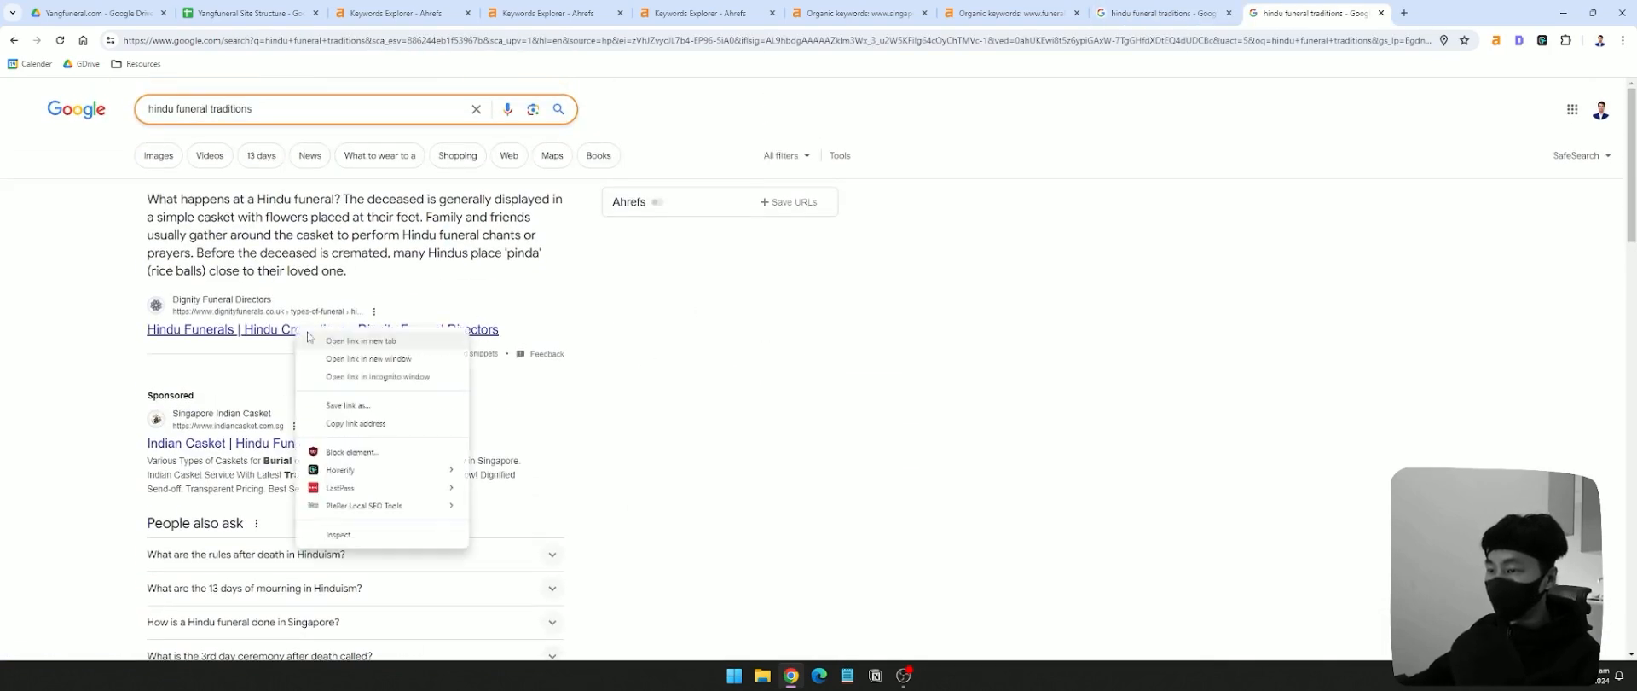
pyautogui.click(849, 406)
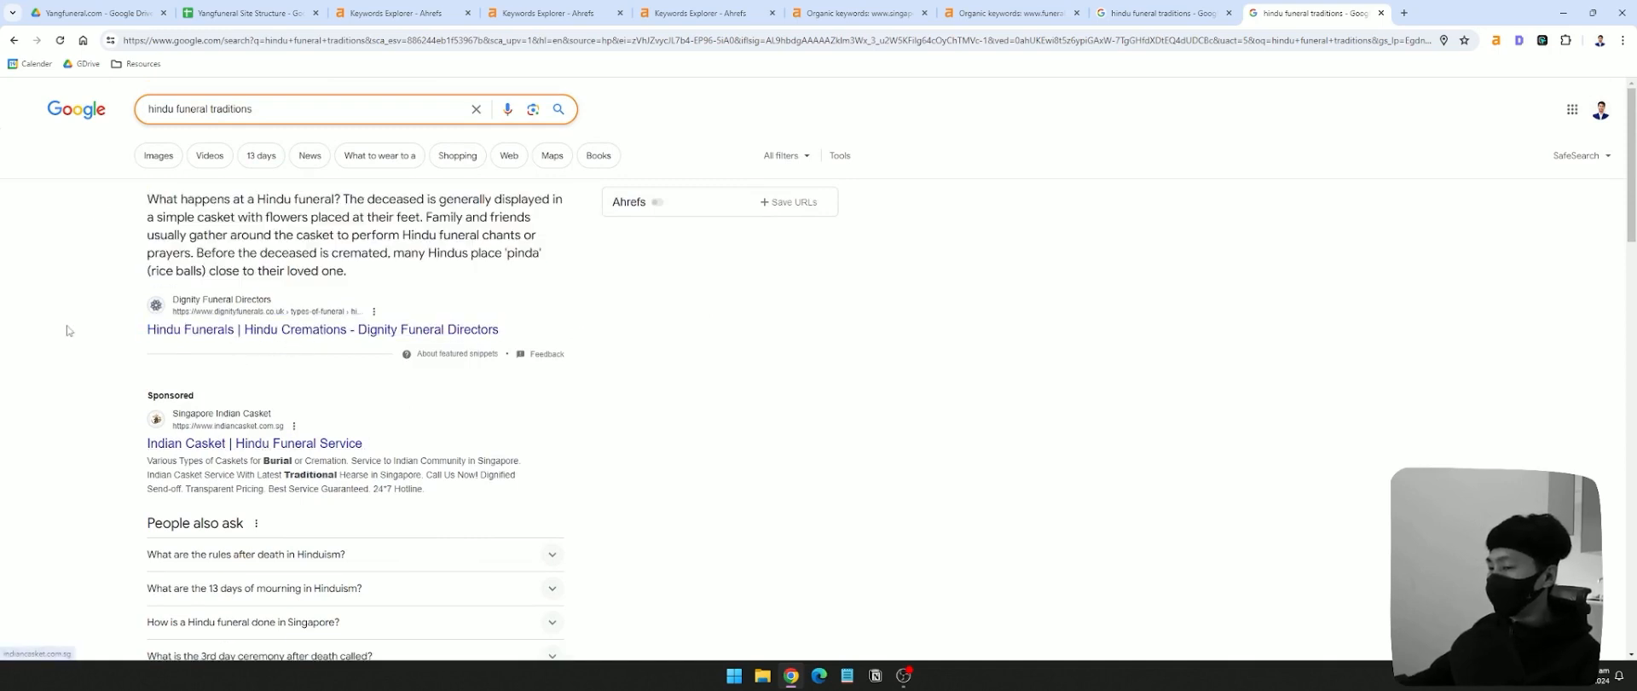
pyautogui.moveTo(67, 328); pyautogui.dragTo(151, 331)
pyautogui.moveTo(266, 109); pyautogui.dragTo(11, 101)
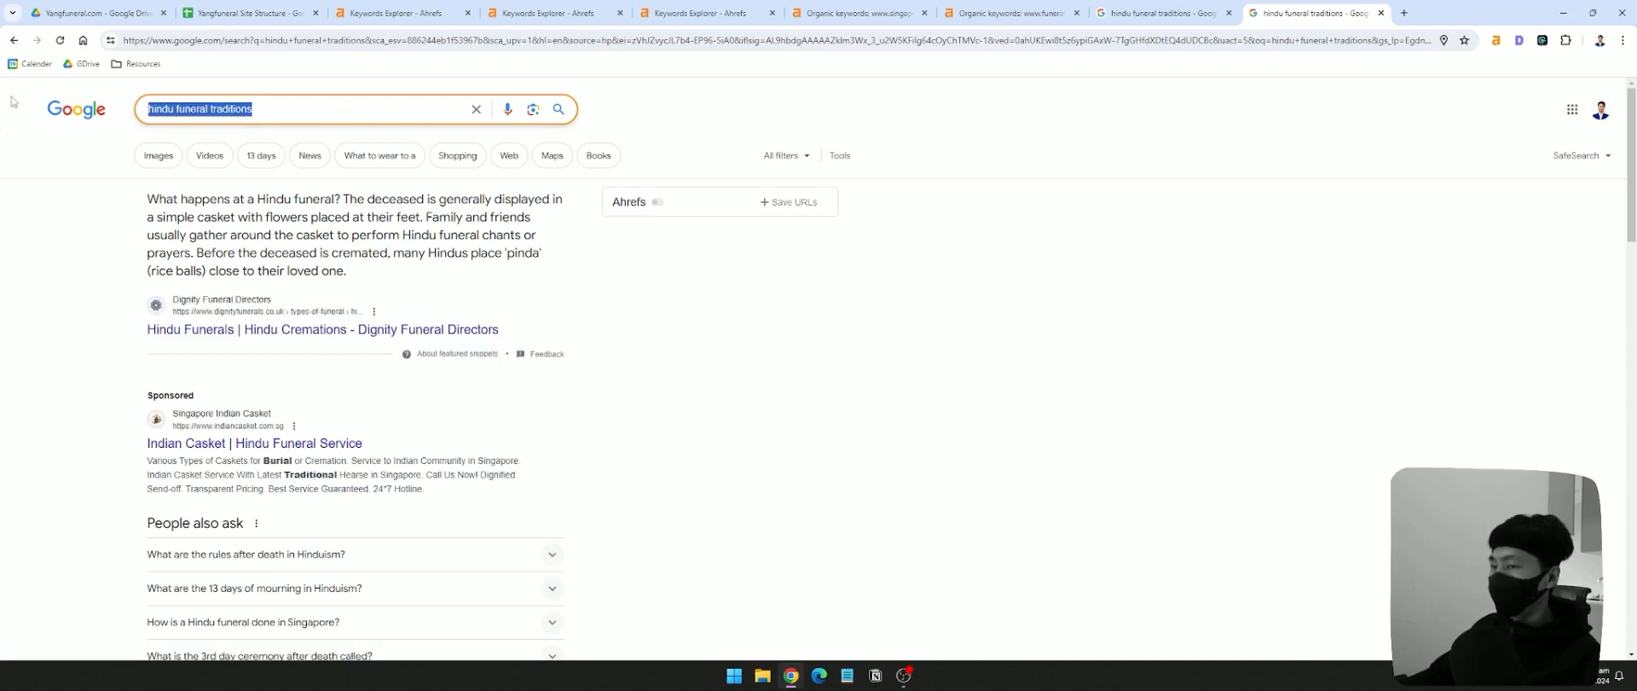
pyautogui.moveTo(97, 205); pyautogui.dragTo(422, 272)
pyautogui.click(422, 272)
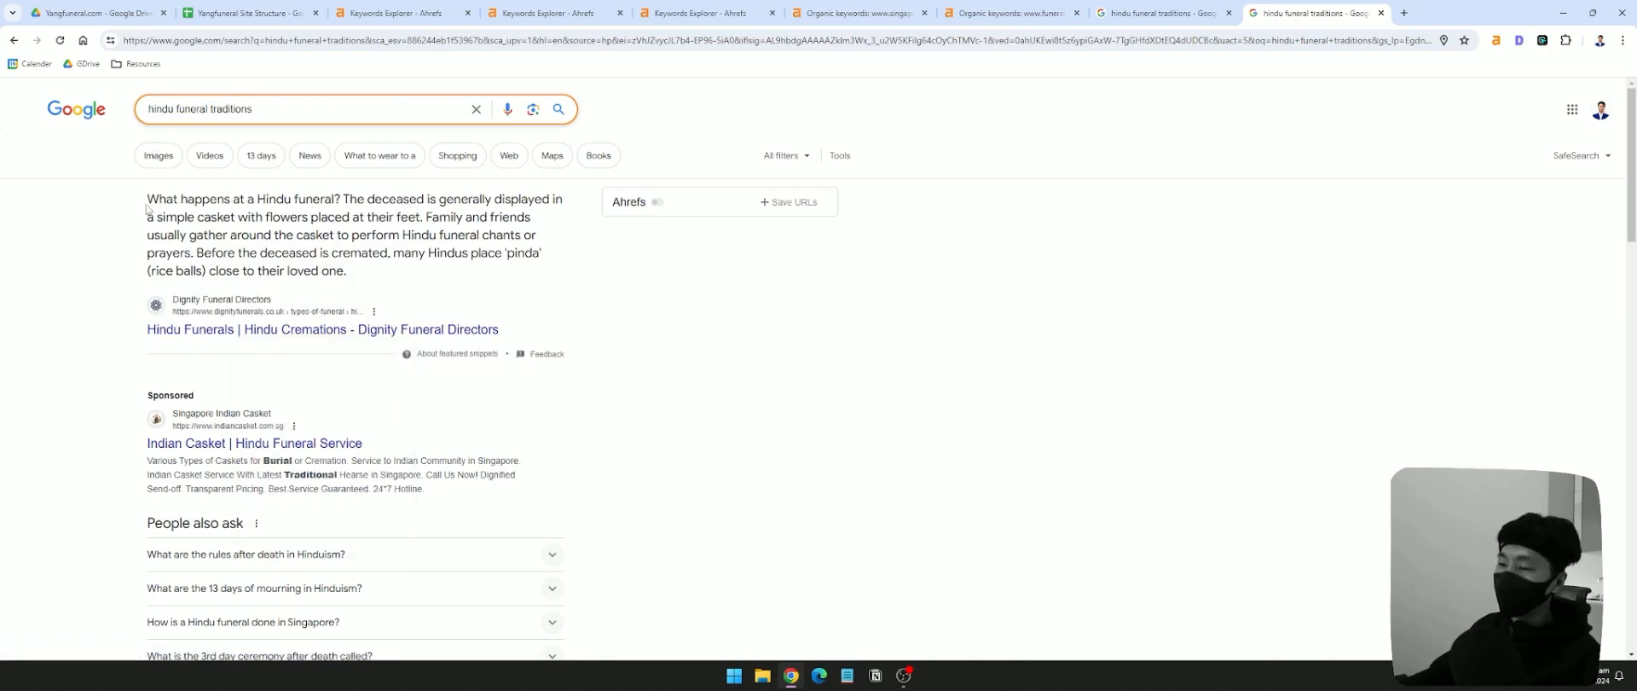
pyautogui.moveTo(147, 209); pyautogui.dragTo(399, 279)
pyautogui.click(399, 279)
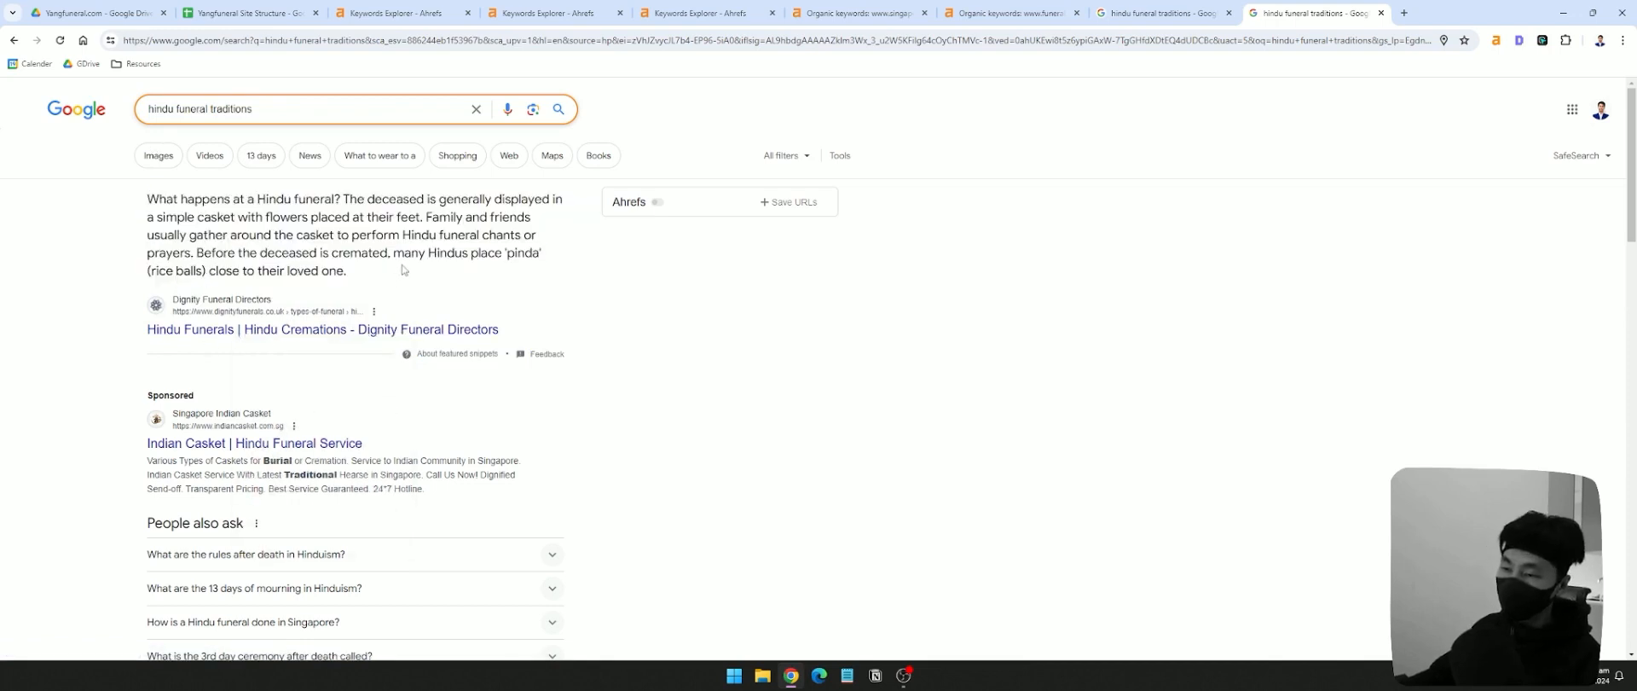
pyautogui.moveTo(254, 109); pyautogui.dragTo(28, 156)
pyautogui.click(29, 156)
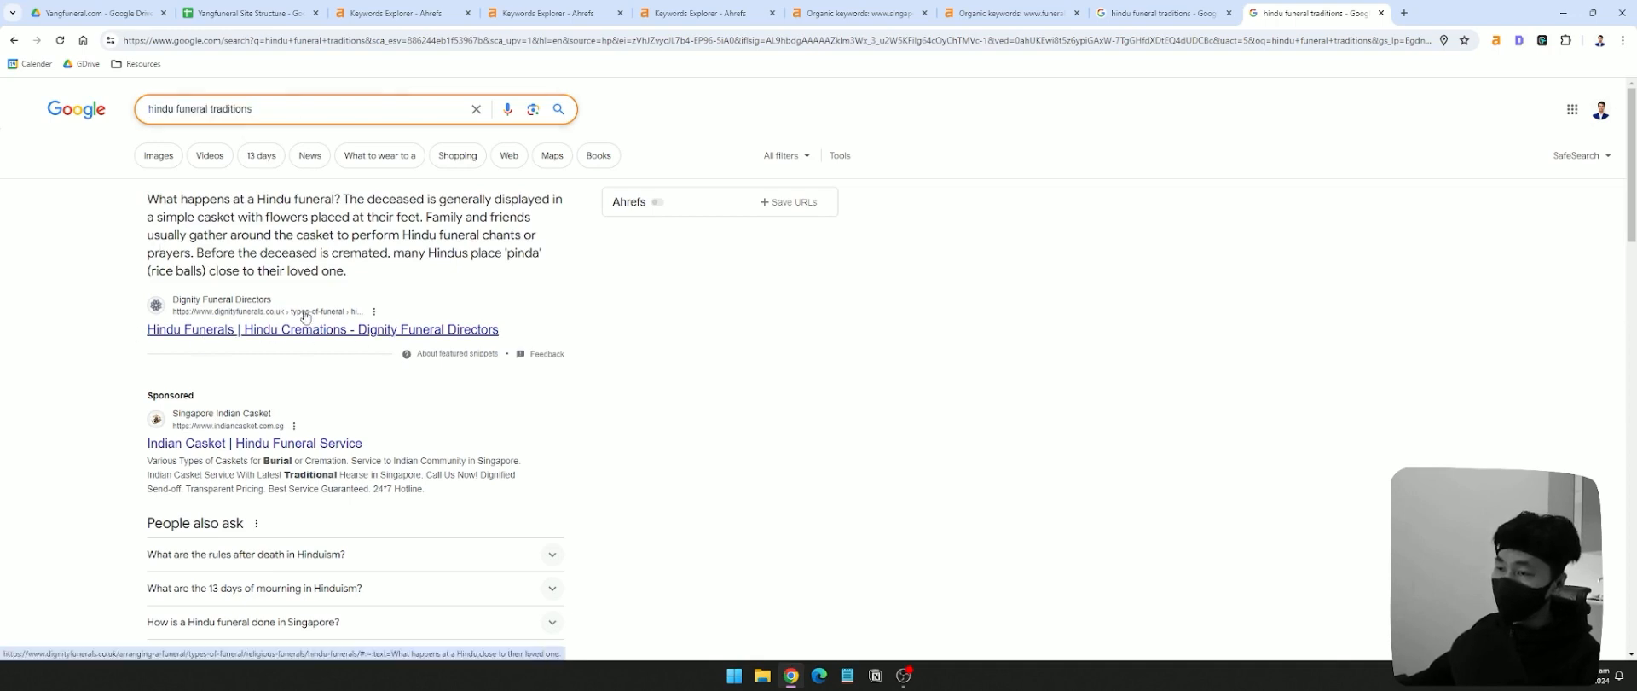
pyautogui.moveTo(298, 107); pyautogui.dragTo(130, 123)
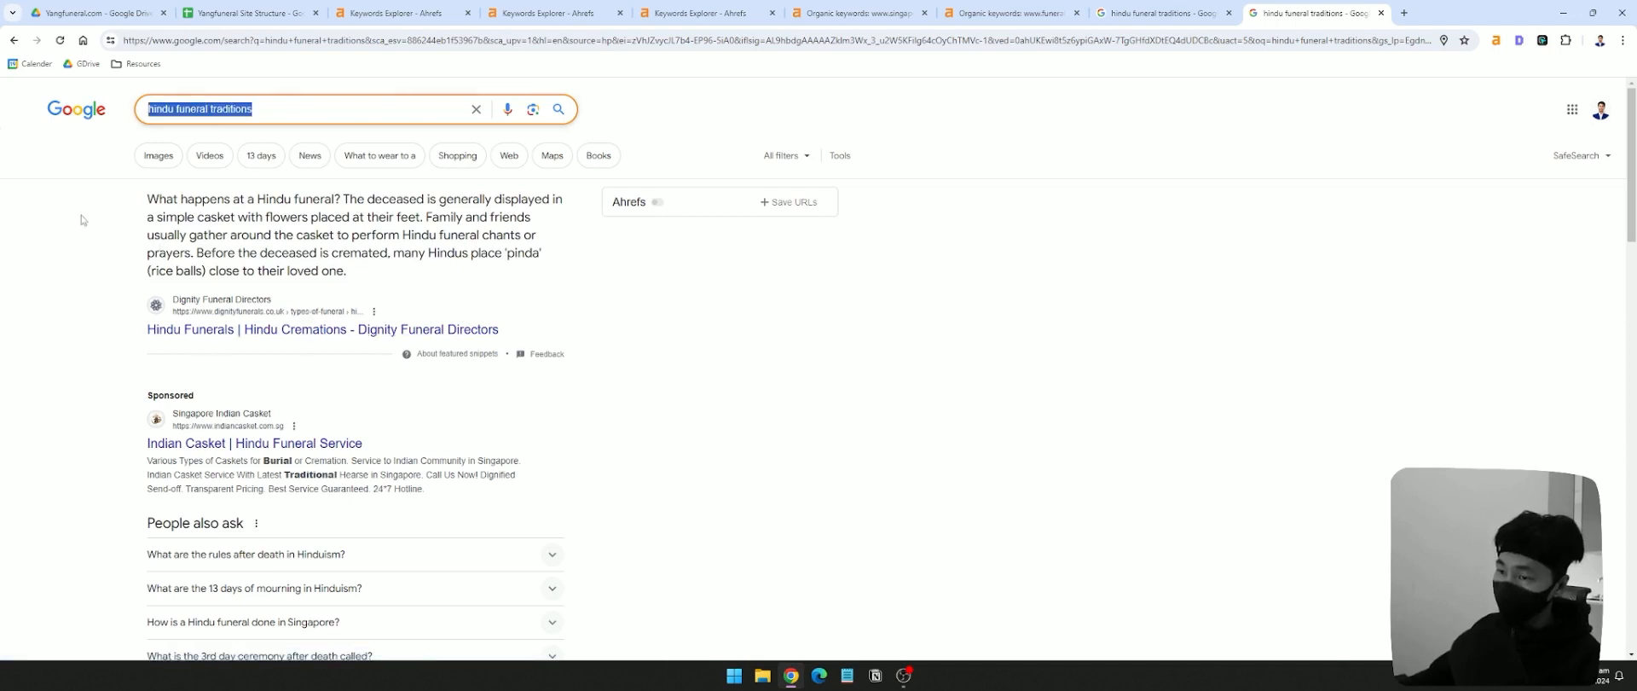
pyautogui.moveTo(82, 220); pyautogui.dragTo(653, 393)
pyautogui.click(812, 327)
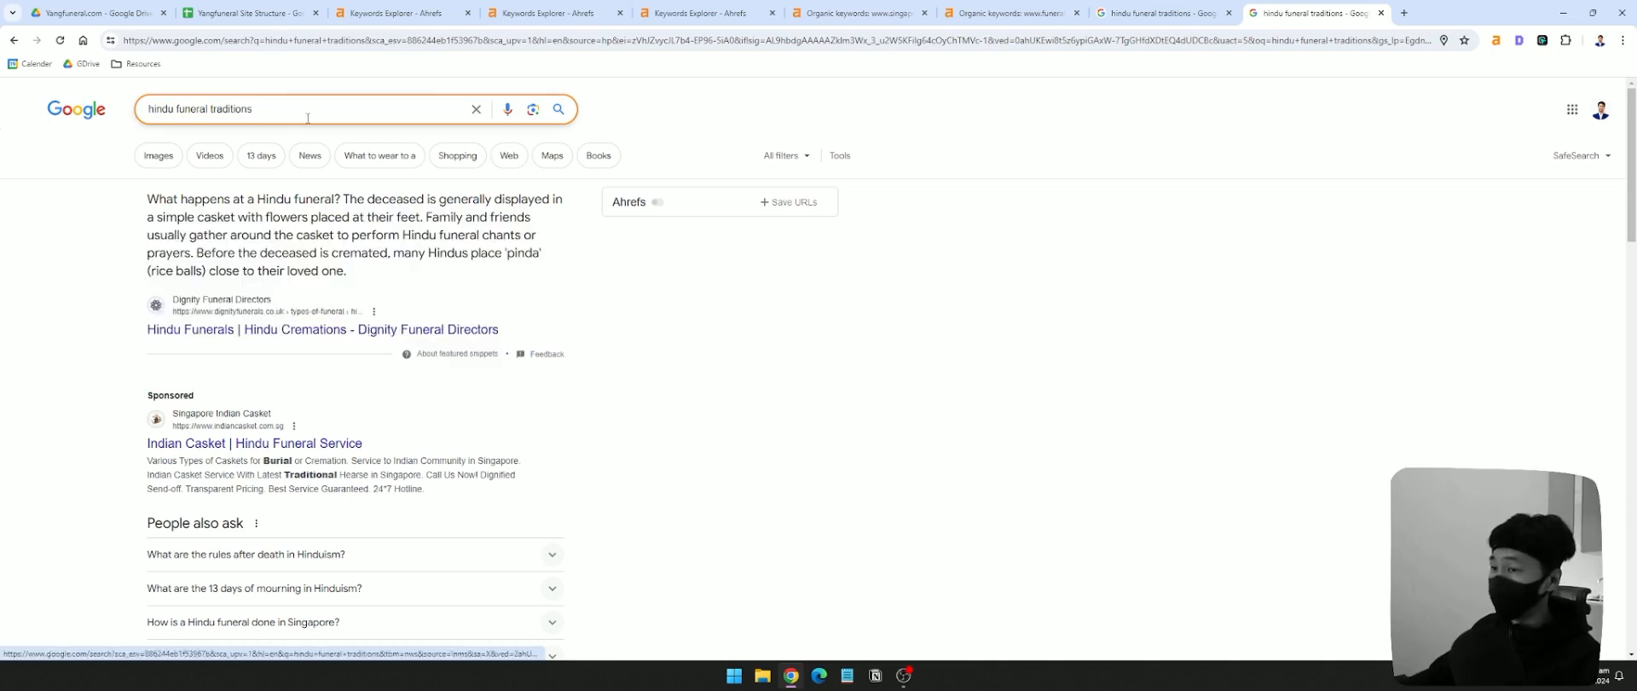
pyautogui.moveTo(264, 109); pyautogui.dragTo(115, 111)
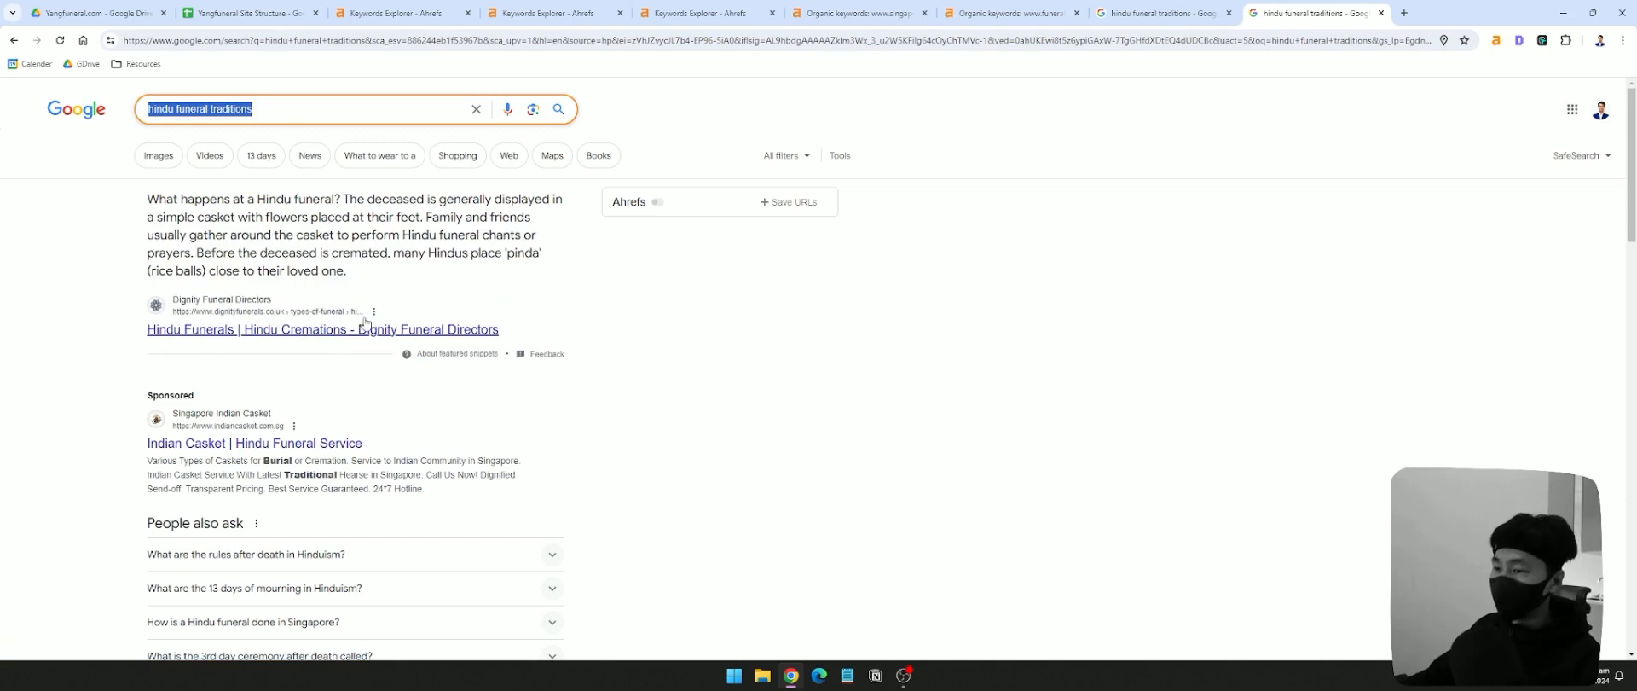
pyautogui.rightClick(254, 334)
pyautogui.click(373, 392)
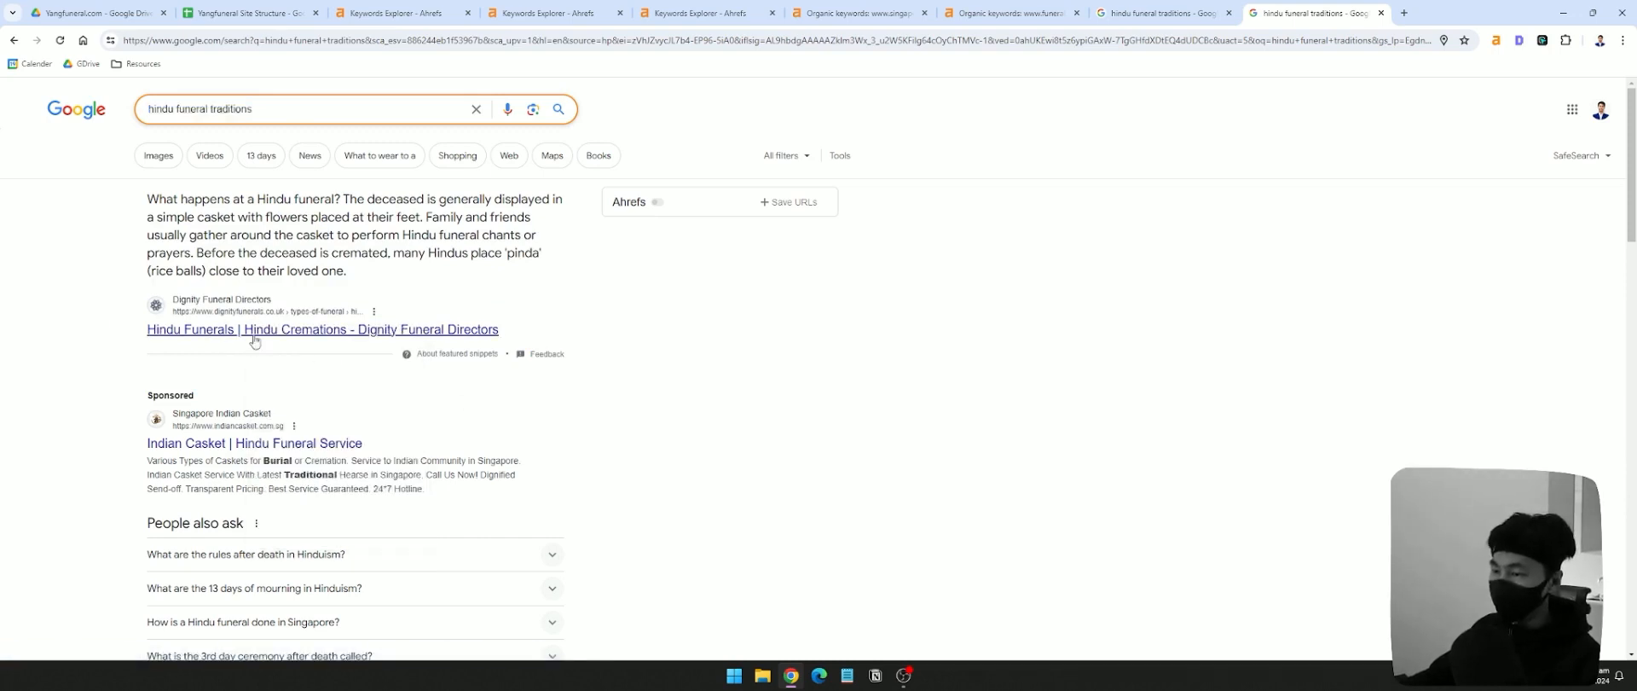
# - Look up the URL of Dignity Funeral Directors' hindu funerals page in Ahrefs Site Explorer
pyautogui.click(698, 19)
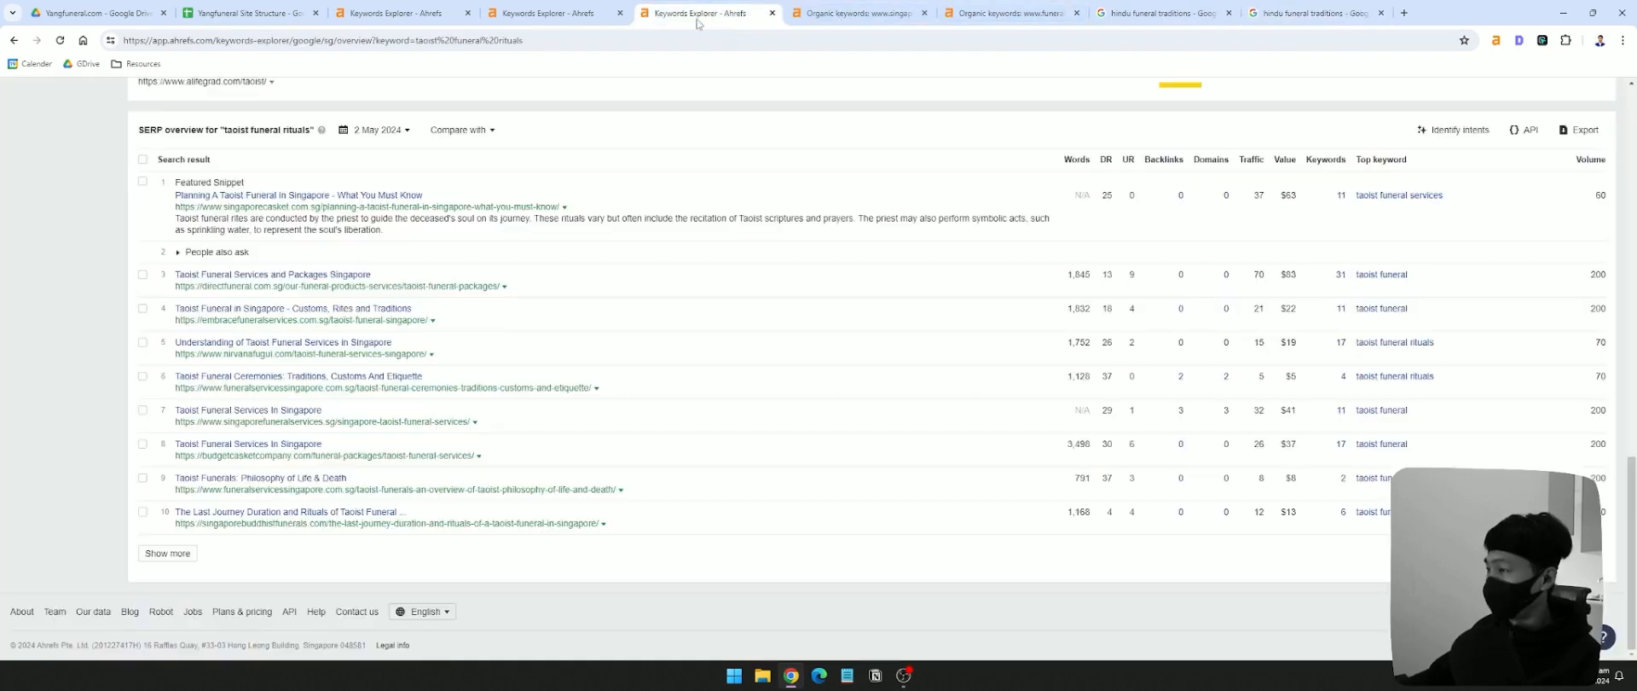
pyautogui.scroll(20, 1023, 248)
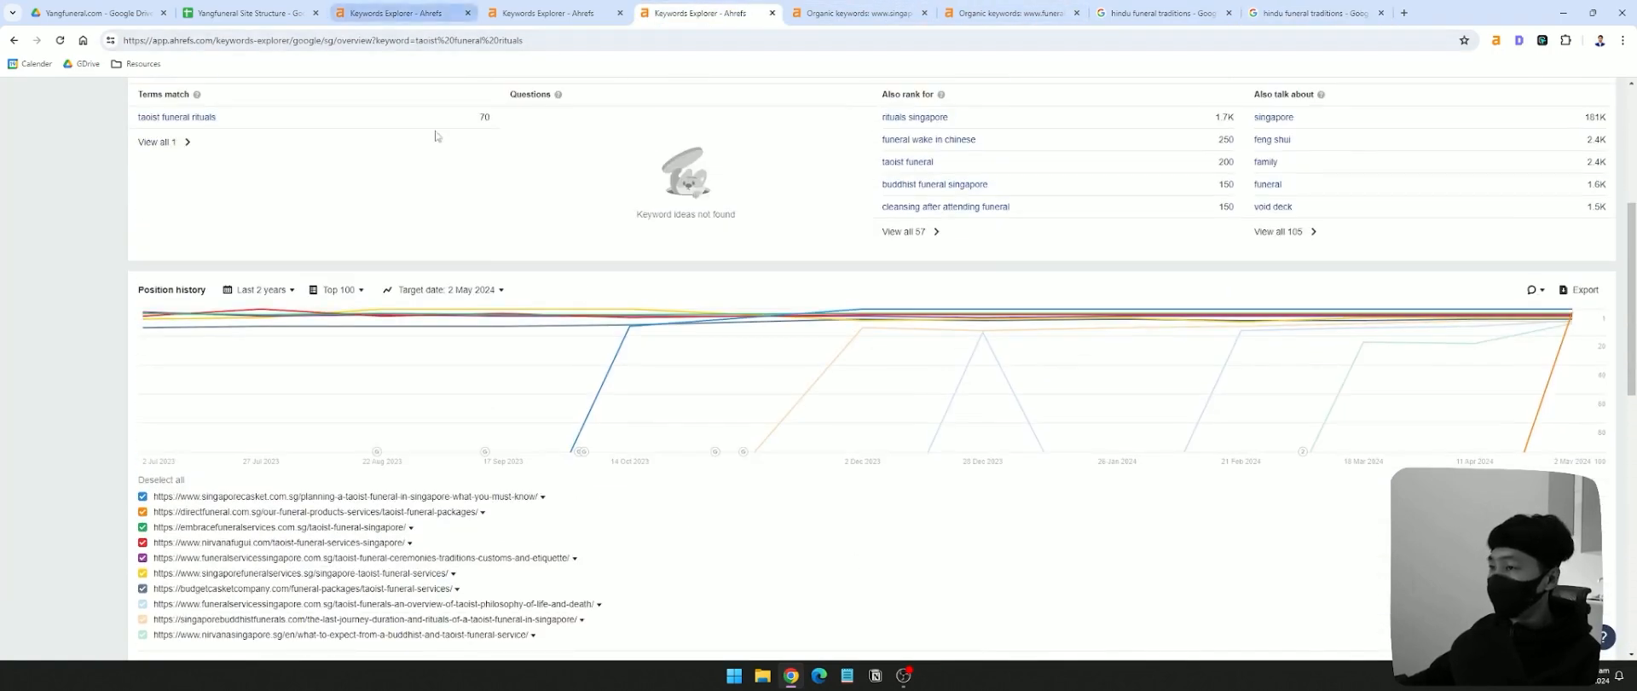
pyautogui.click(150, 92)
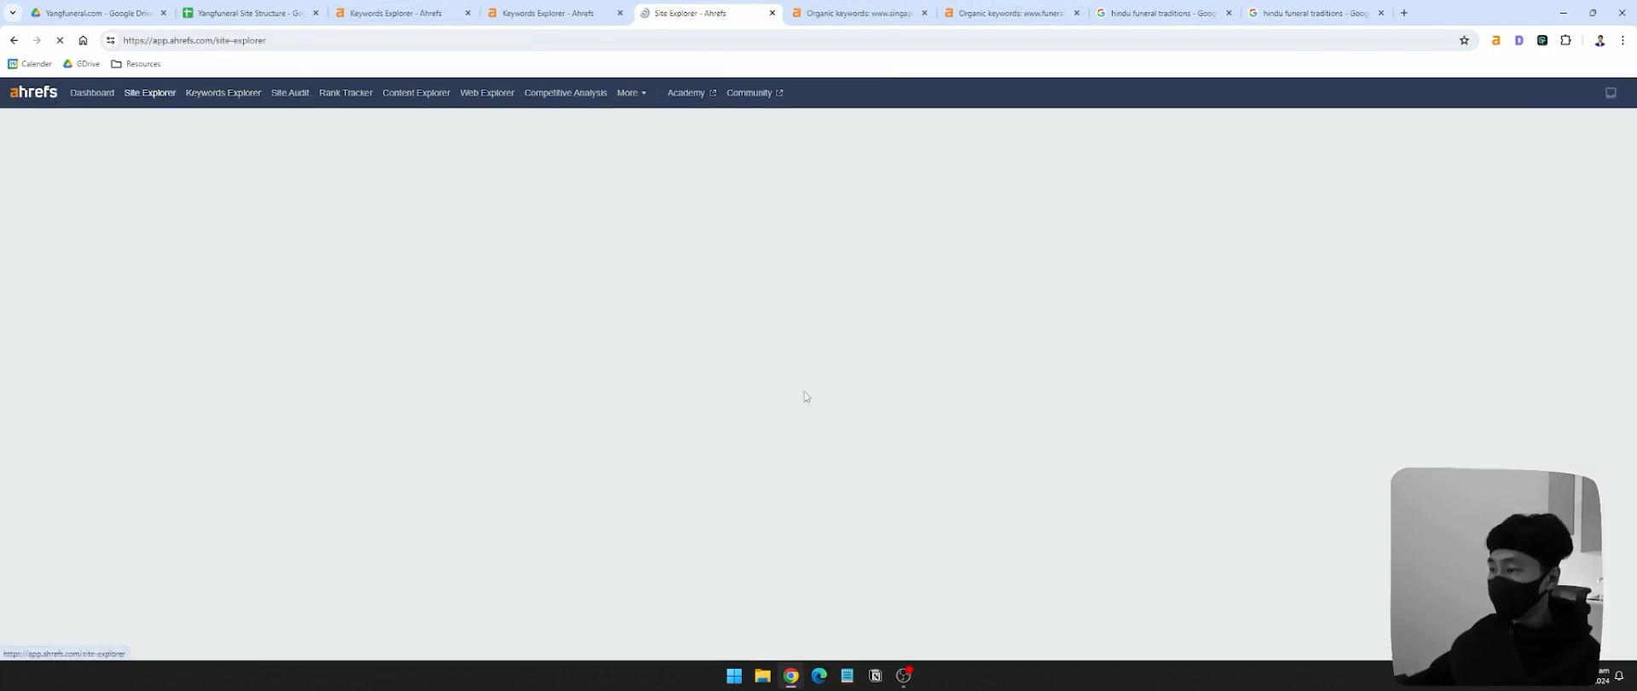
pyautogui.click(1313, 13)
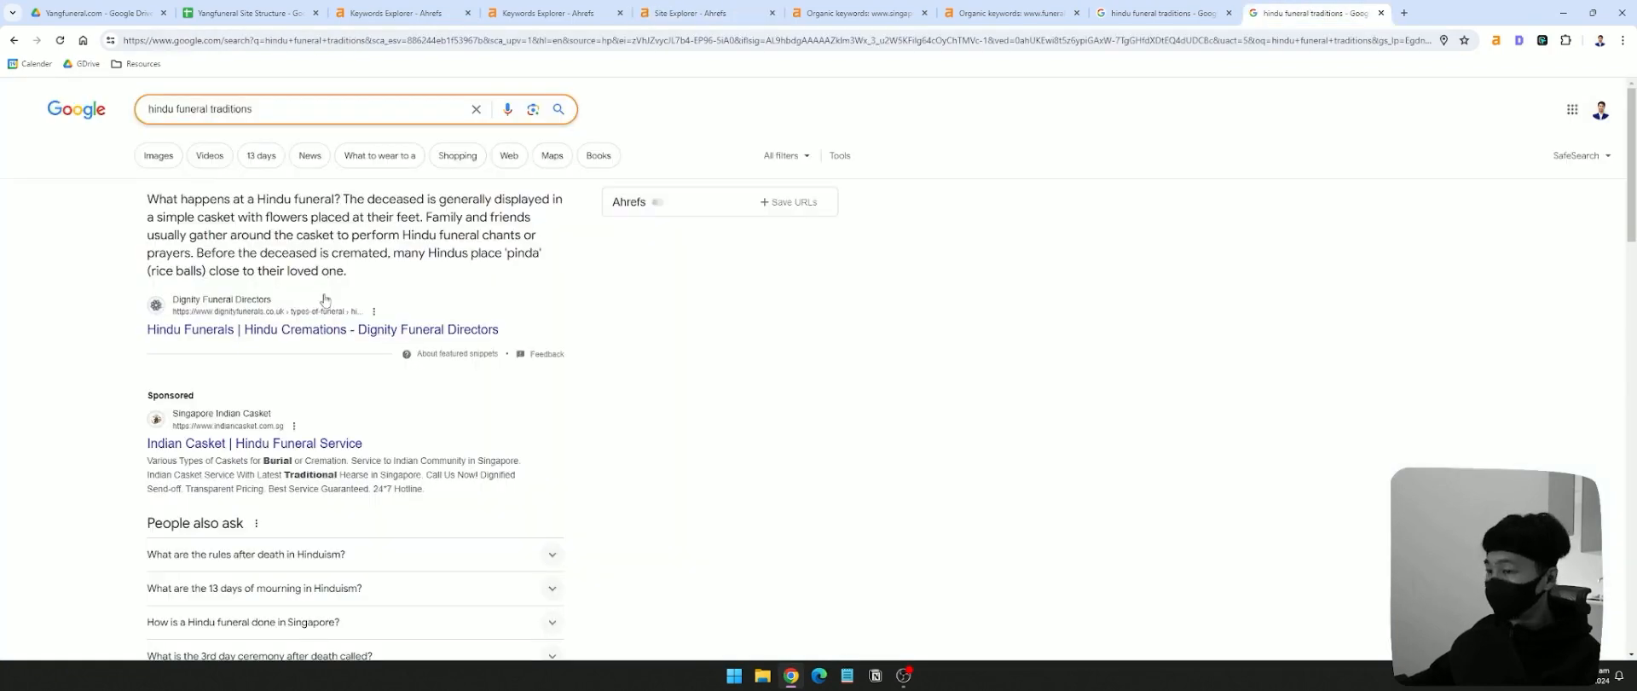
pyautogui.click(324, 298)
pyautogui.click(954, 47)
pyautogui.click(437, 15)
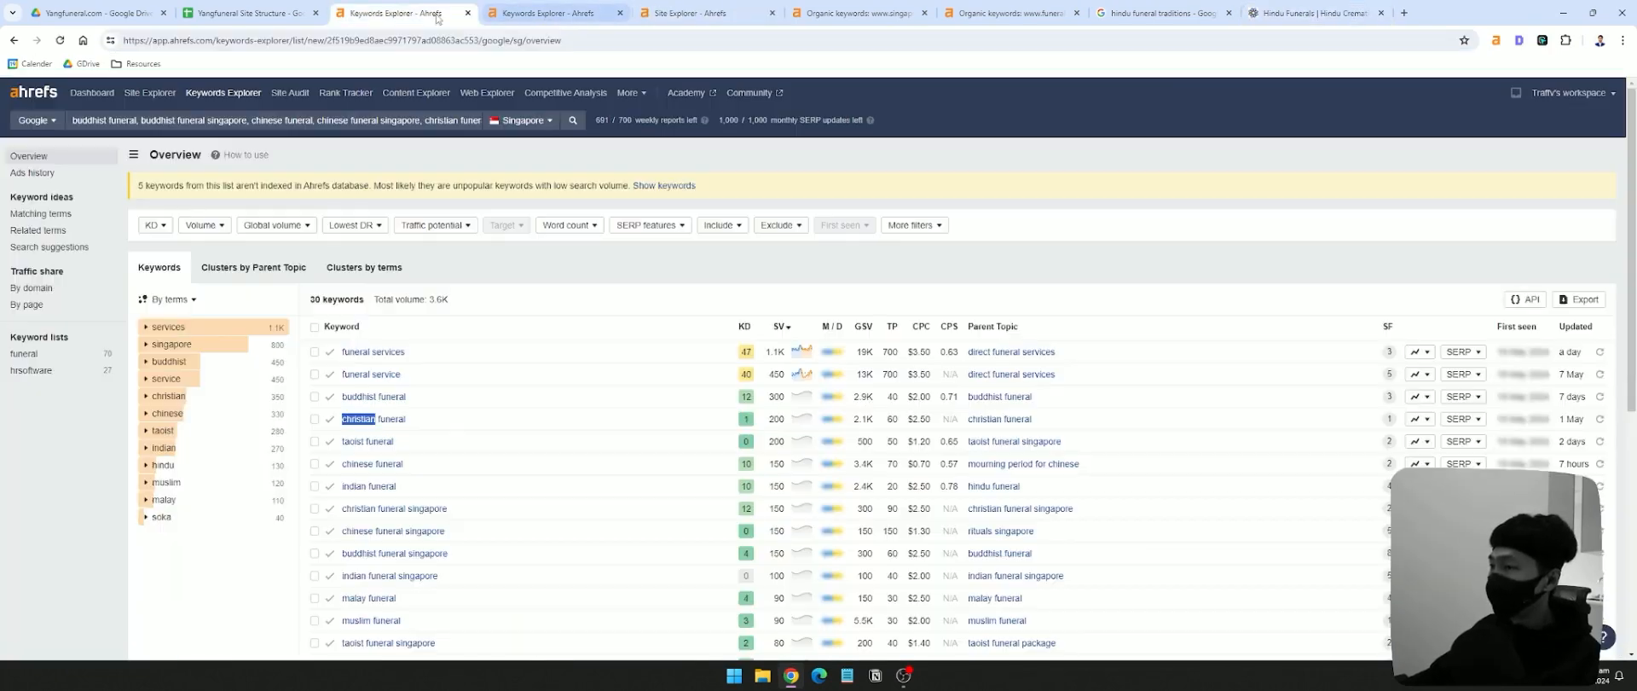
pyautogui.click(692, 13)
pyautogui.press('Return')
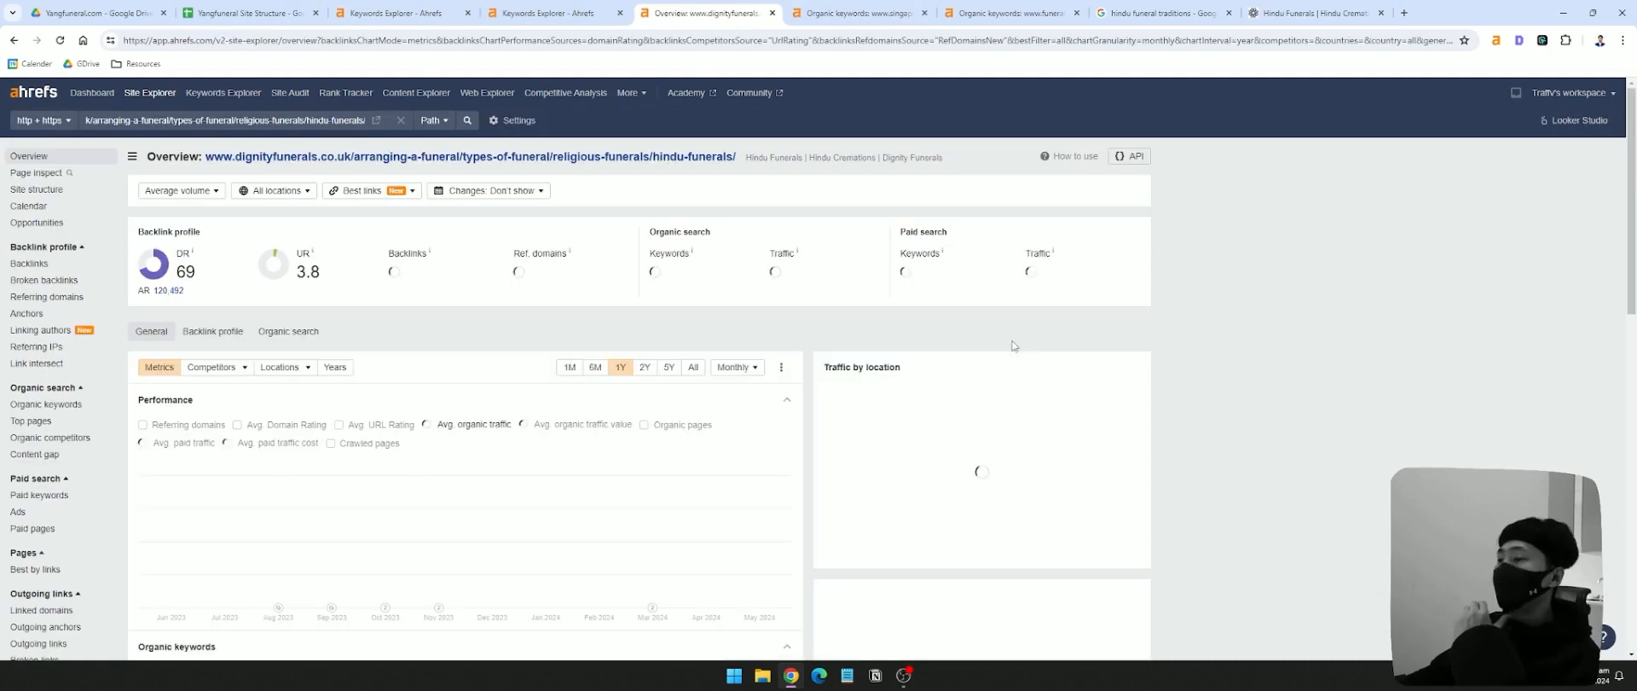
# - Limit the hindu funerals page overview to Singapore and open the organic keywords it ranks for
pyautogui.click(278, 198)
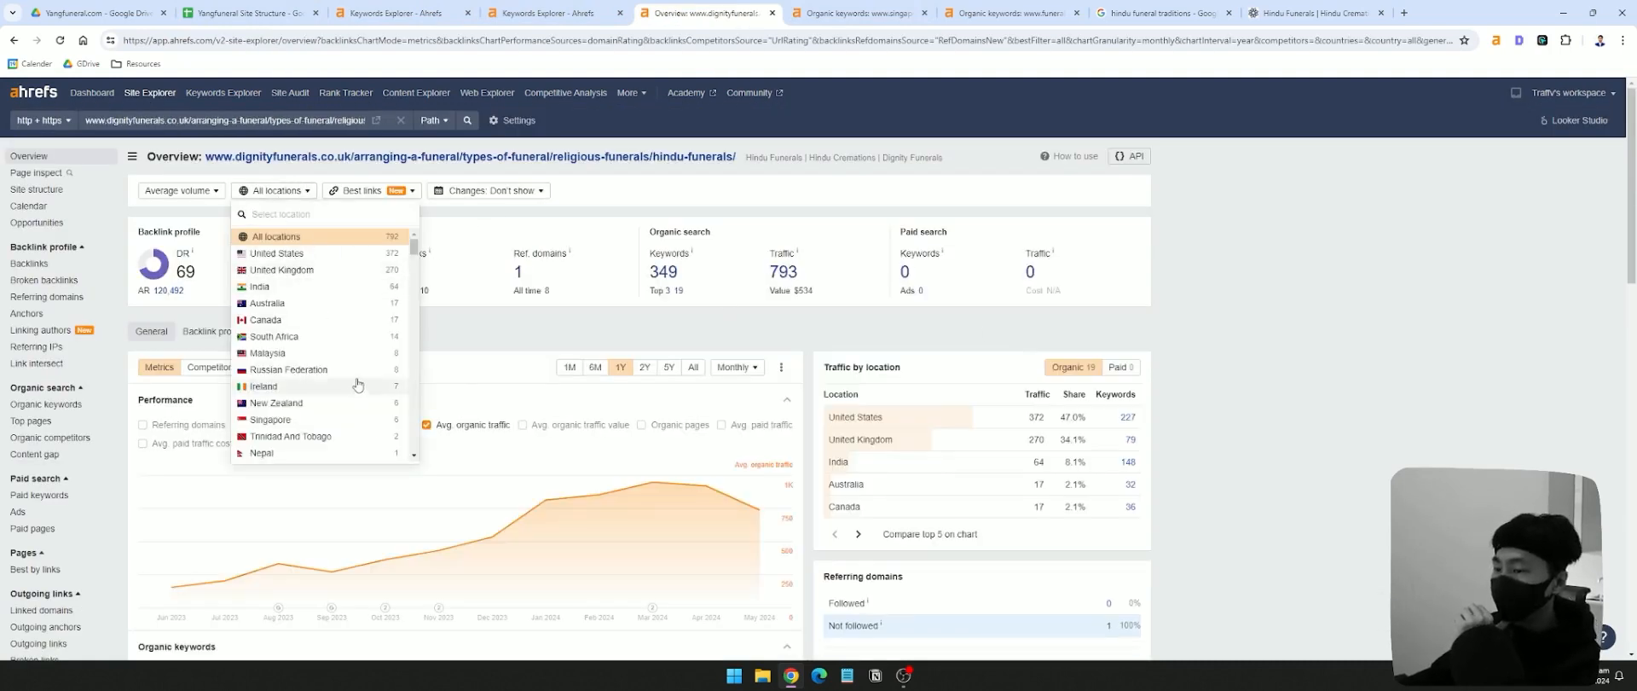
pyautogui.click(328, 420)
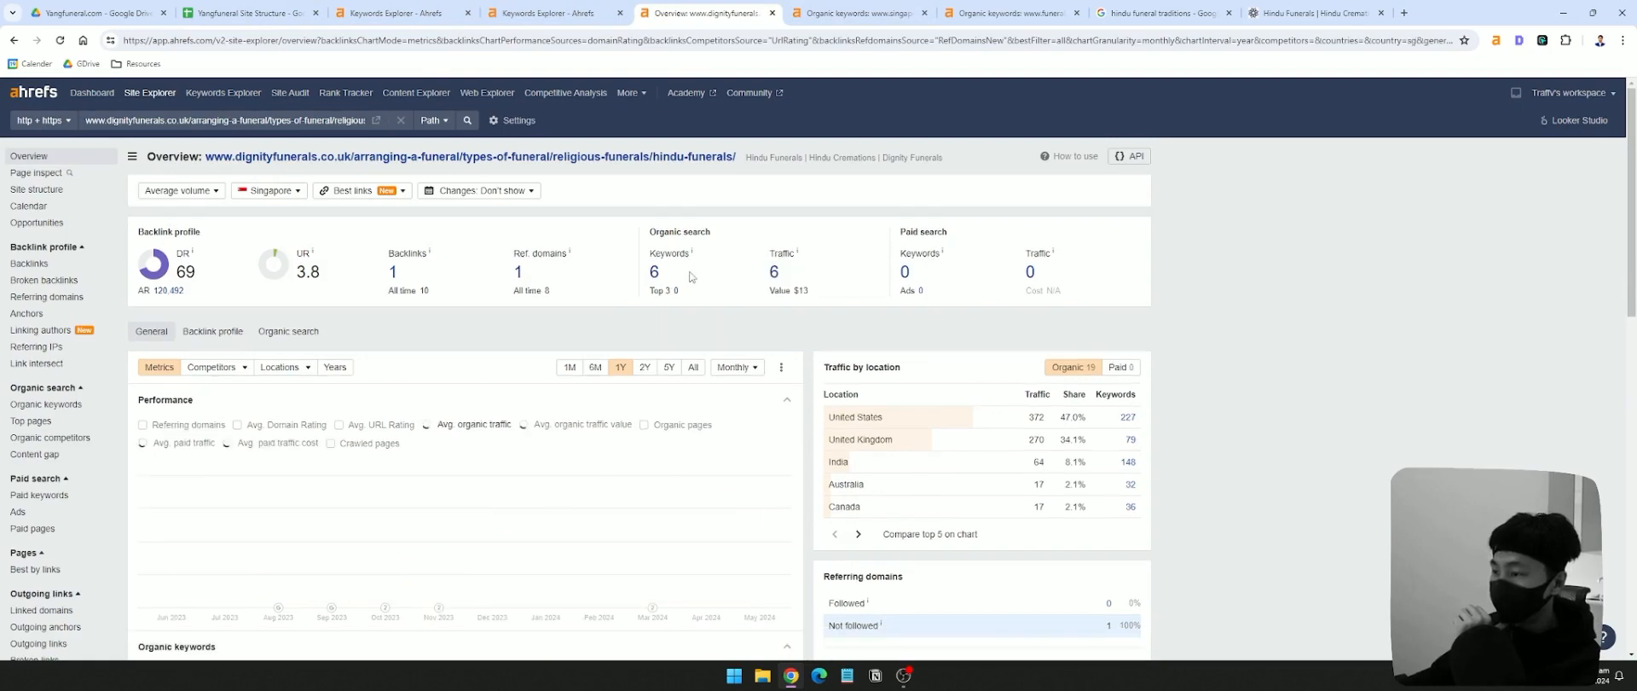
pyautogui.click(653, 273)
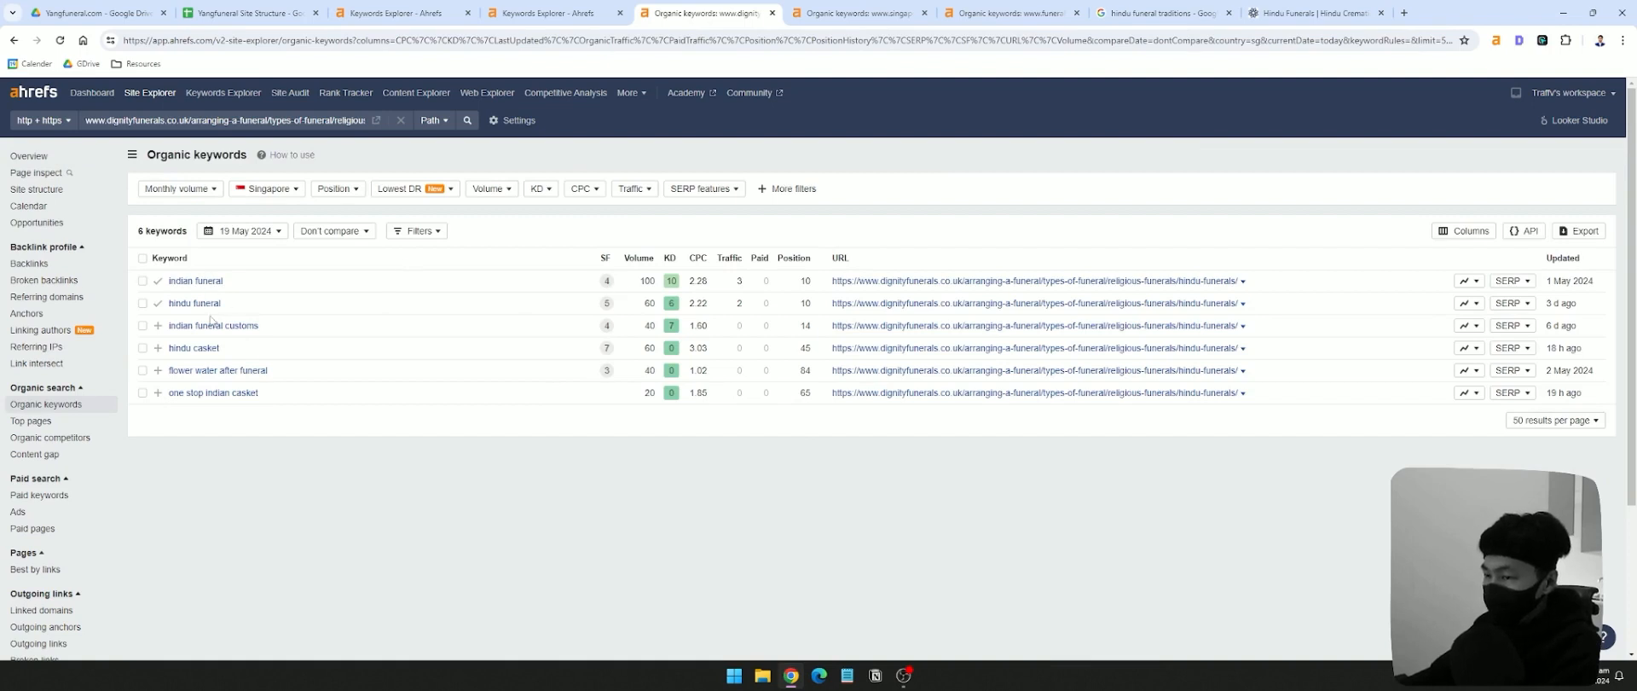
# - Open the Keywords Explorer overview for "indian funeral customs" and bring up its SERP overview
pyautogui.moveTo(271, 334); pyautogui.dragTo(170, 326)
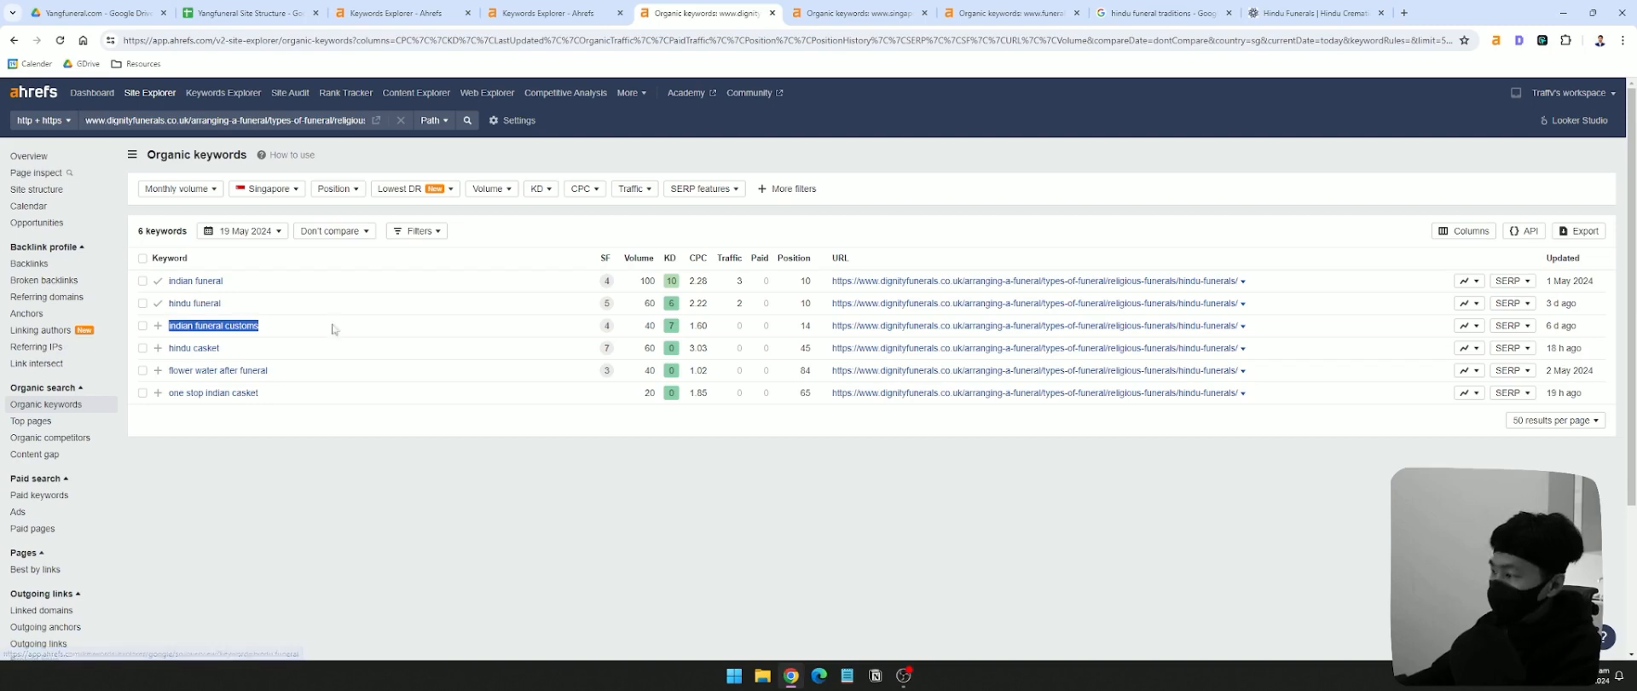
pyautogui.click(220, 326)
pyautogui.rightClick(219, 325)
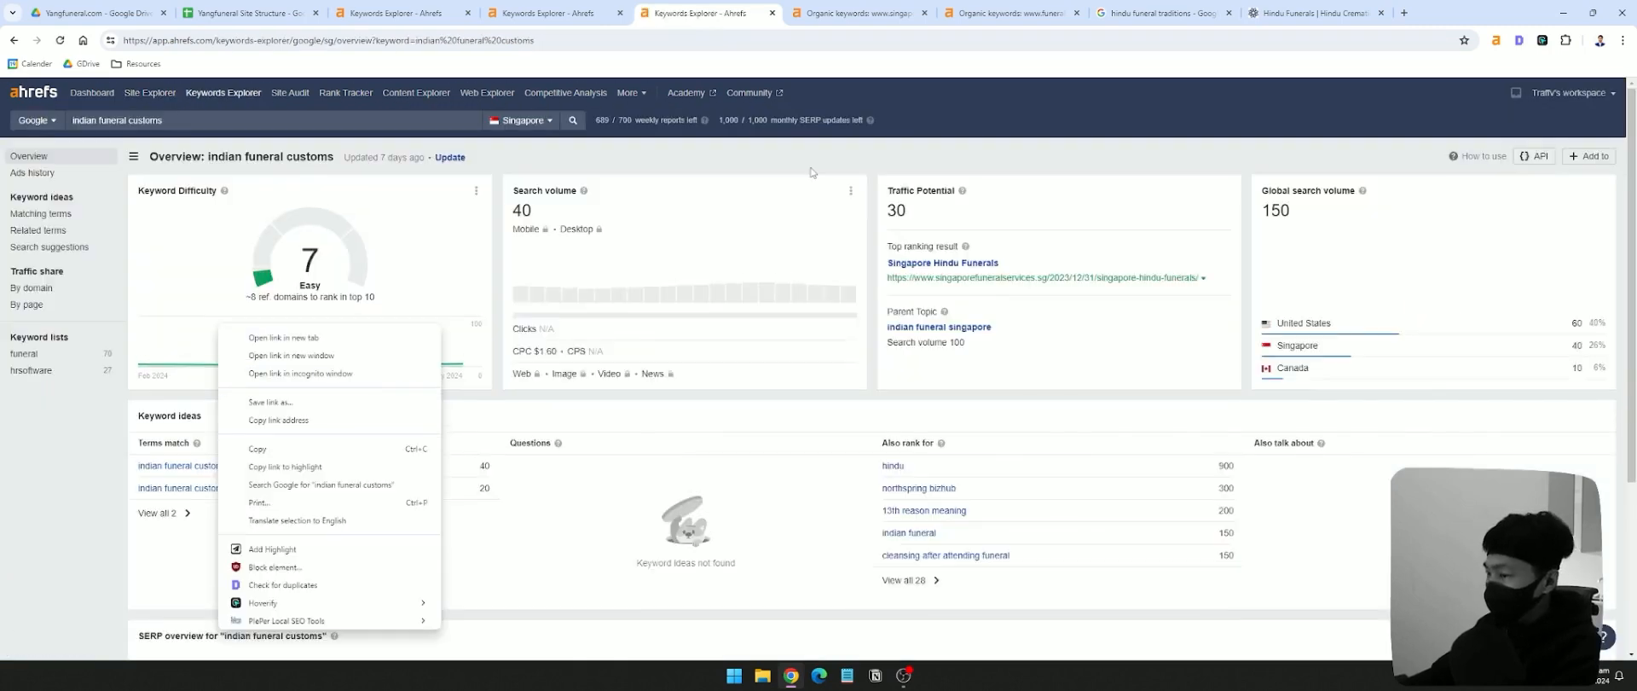
pyautogui.click(818, 164)
pyautogui.scroll(-15, 478, 183)
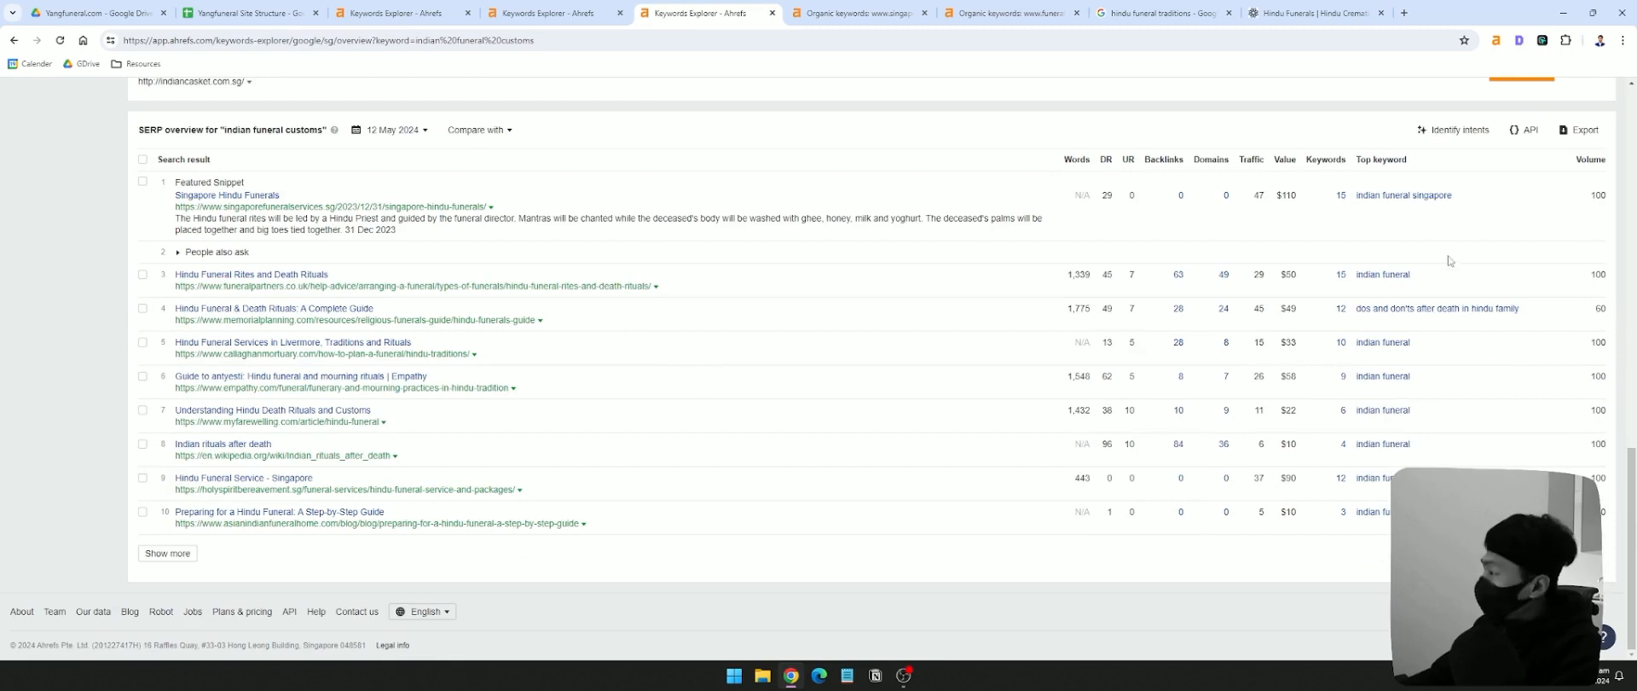
# - Compare the traffic of the pages ranking for "indian funeral customs" and open the organic keywords of the Singapore Hindu Funerals result
pyautogui.click(1286, 198)
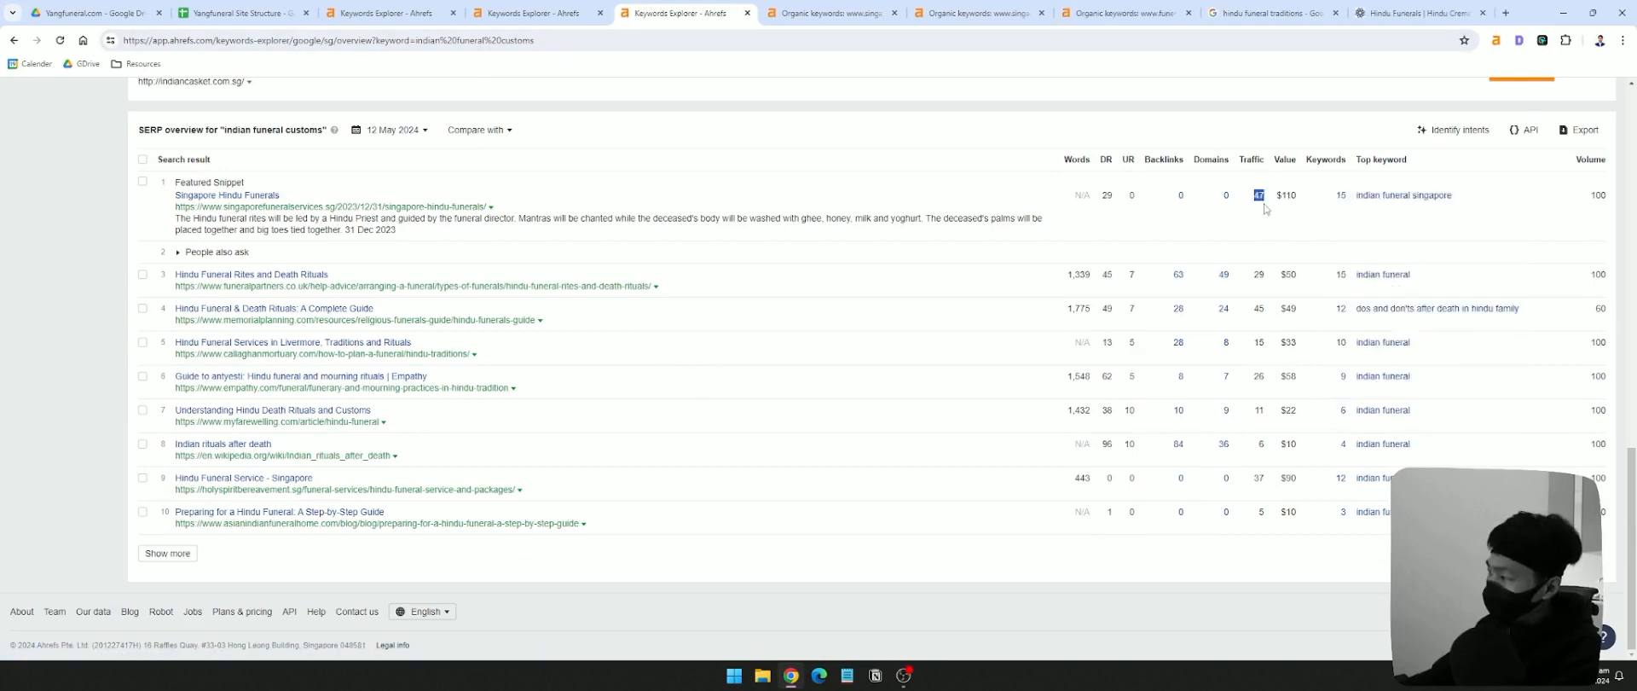
pyautogui.doubleClick(1258, 274)
pyautogui.doubleClick(1259, 308)
pyautogui.moveTo(1253, 342); pyautogui.dragTo(1257, 369)
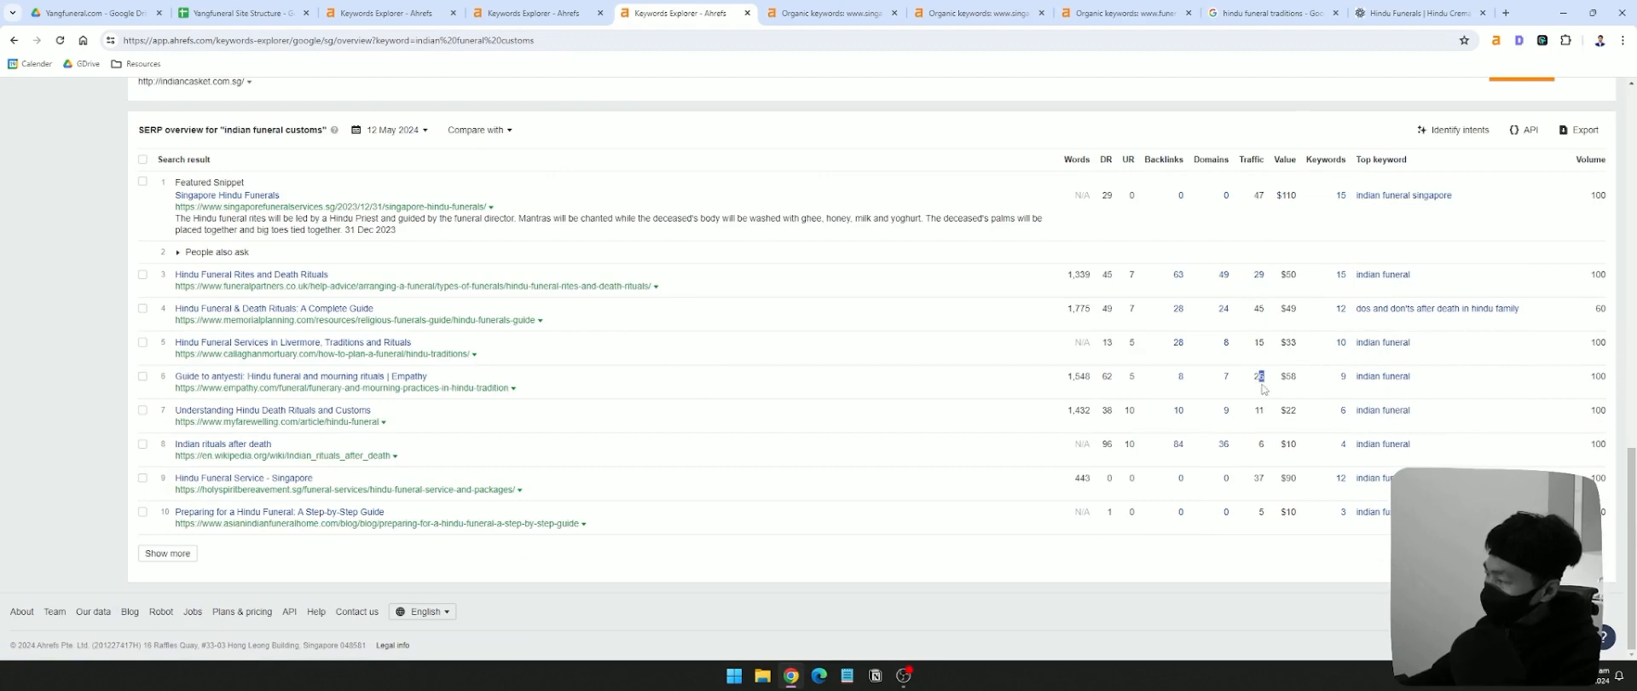
pyautogui.doubleClick(1268, 421)
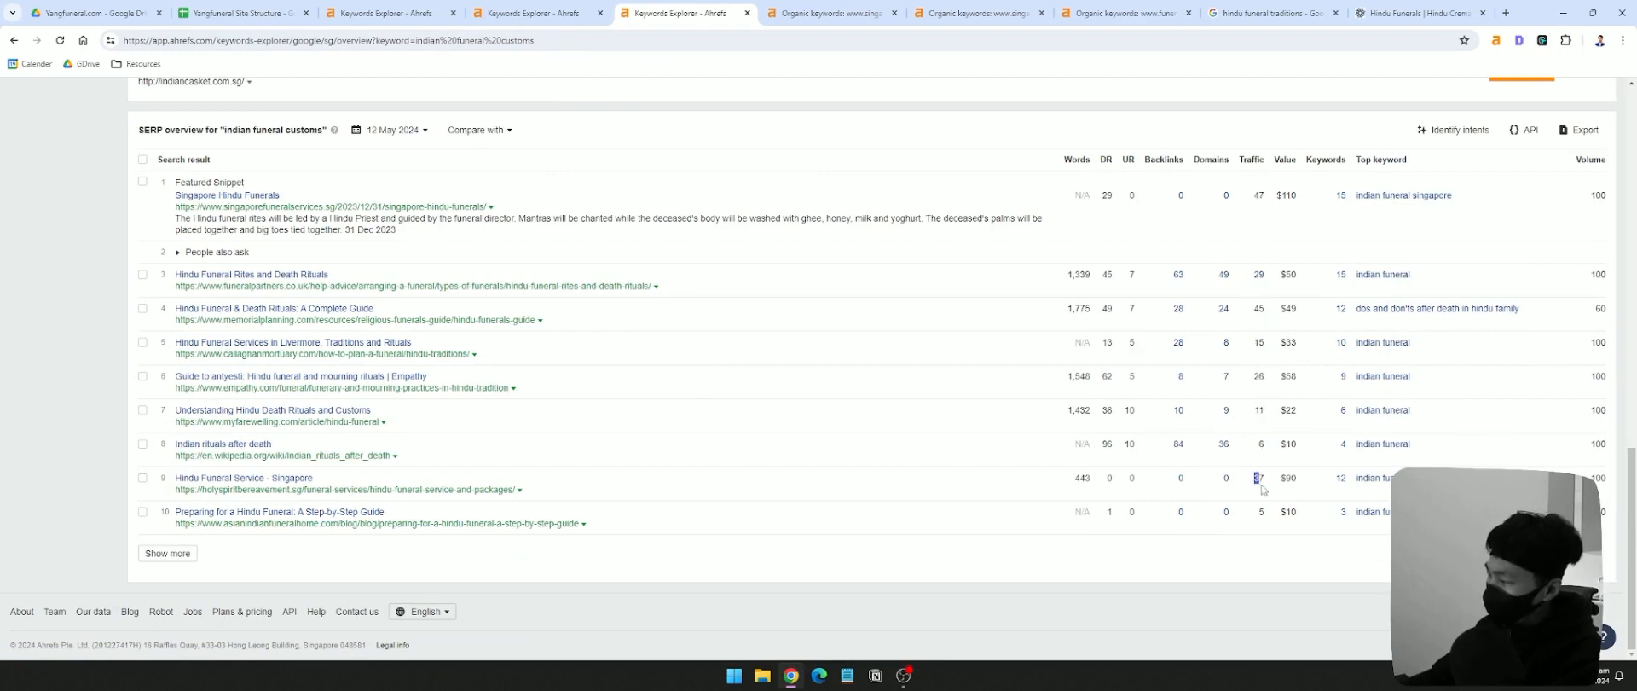
pyautogui.click(1251, 448)
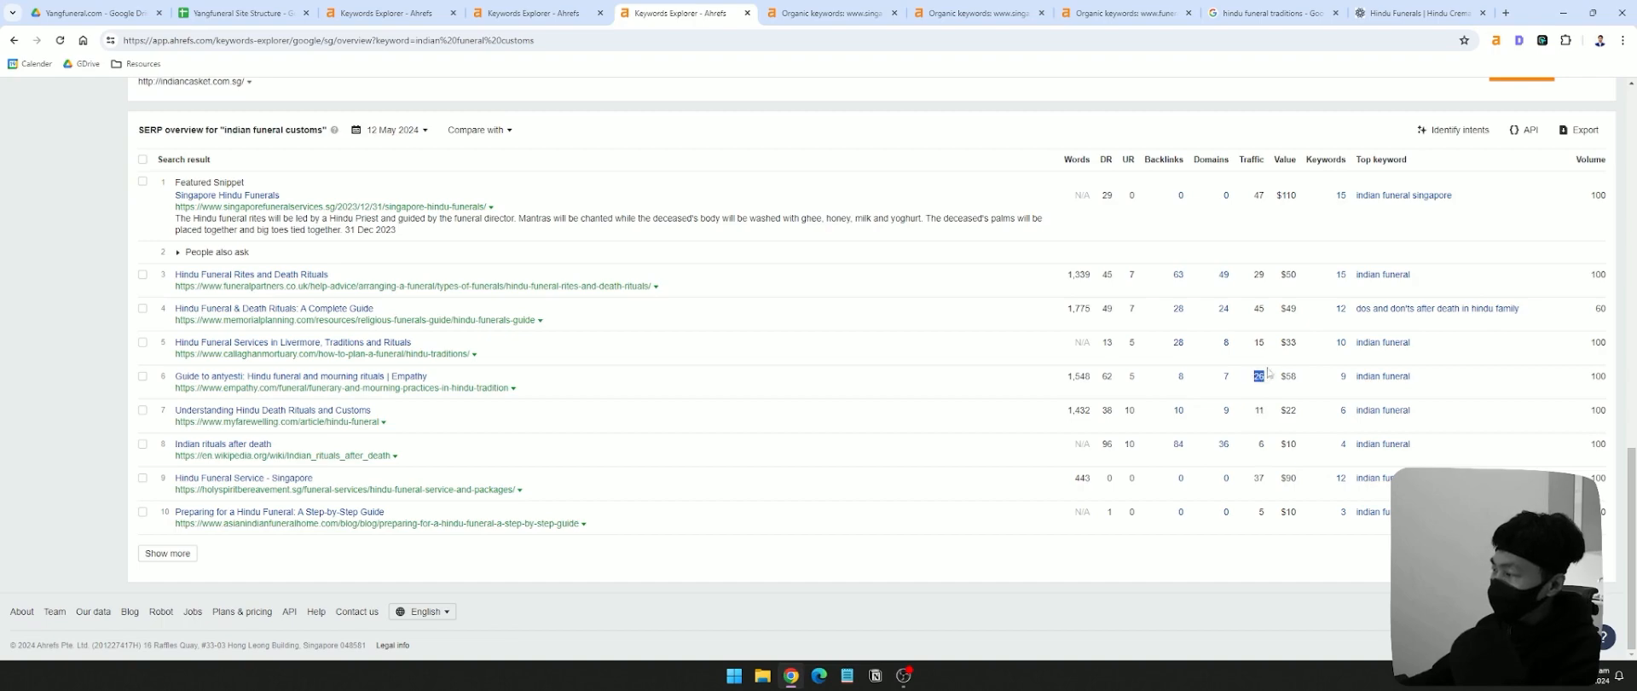
pyautogui.moveTo(1263, 343); pyautogui.dragTo(1259, 307)
pyautogui.click(1261, 275)
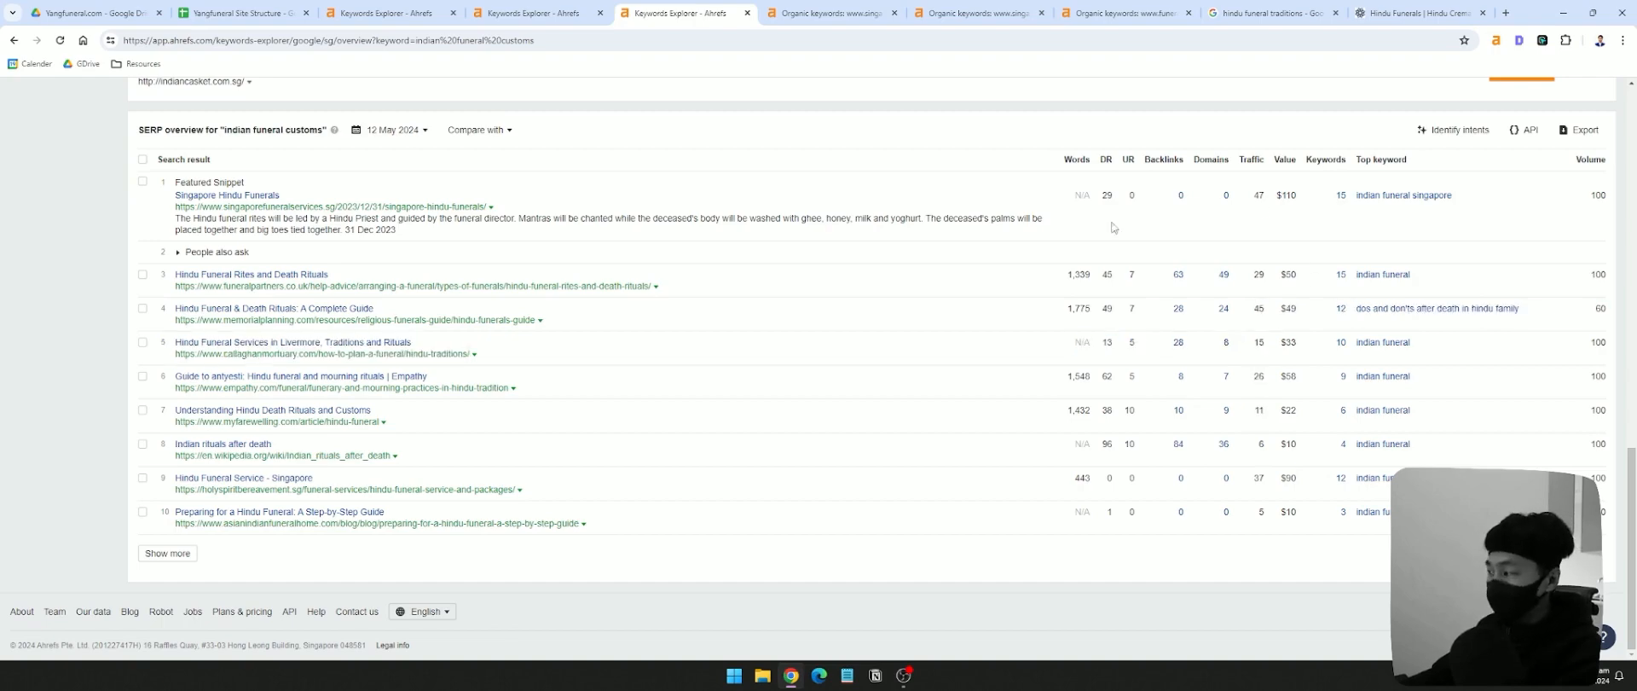
# - Review the organic keywords of the Singapore Hindu Funerals page, including "indian funeral customs" and "flower water after funeral"
pyautogui.click(812, 15)
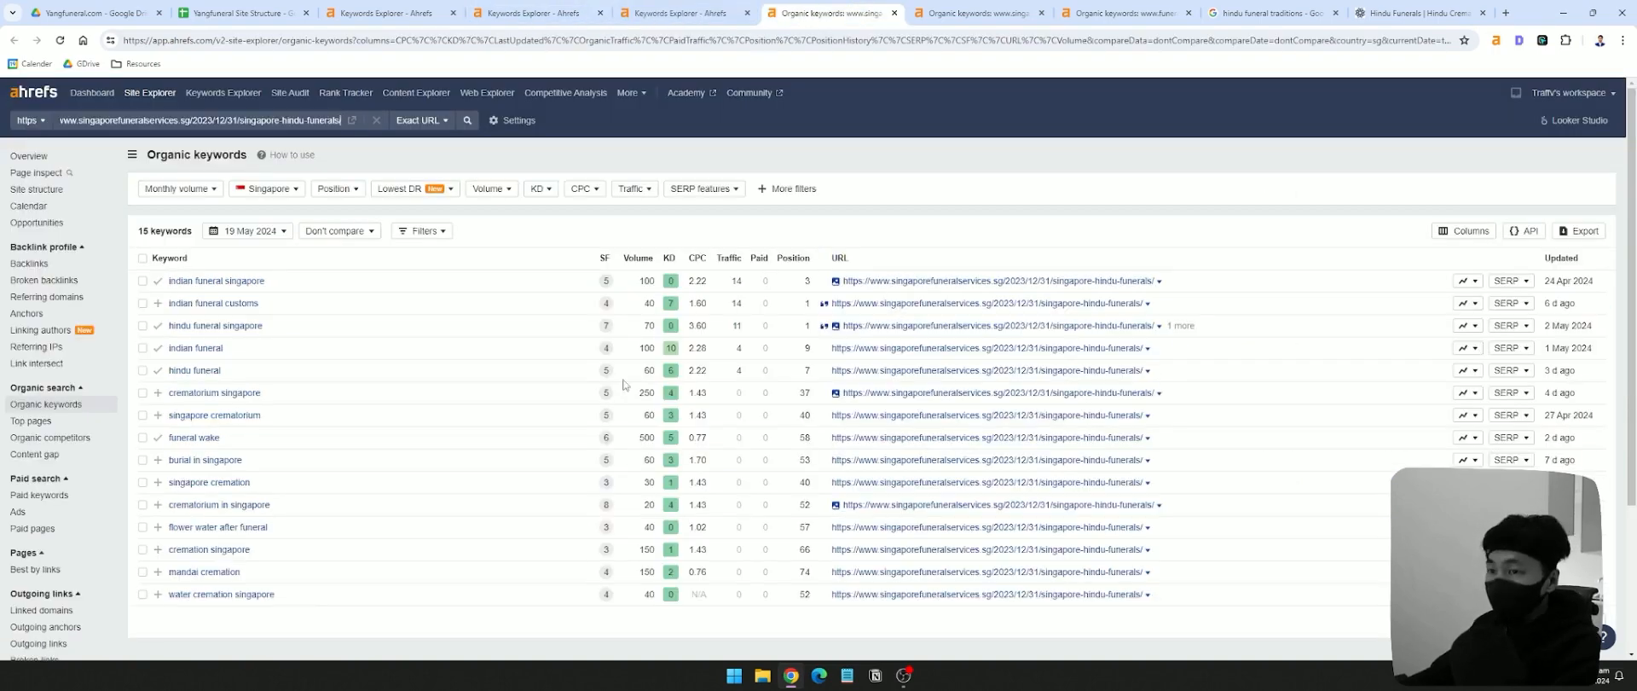
pyautogui.click(690, 17)
pyautogui.click(814, 14)
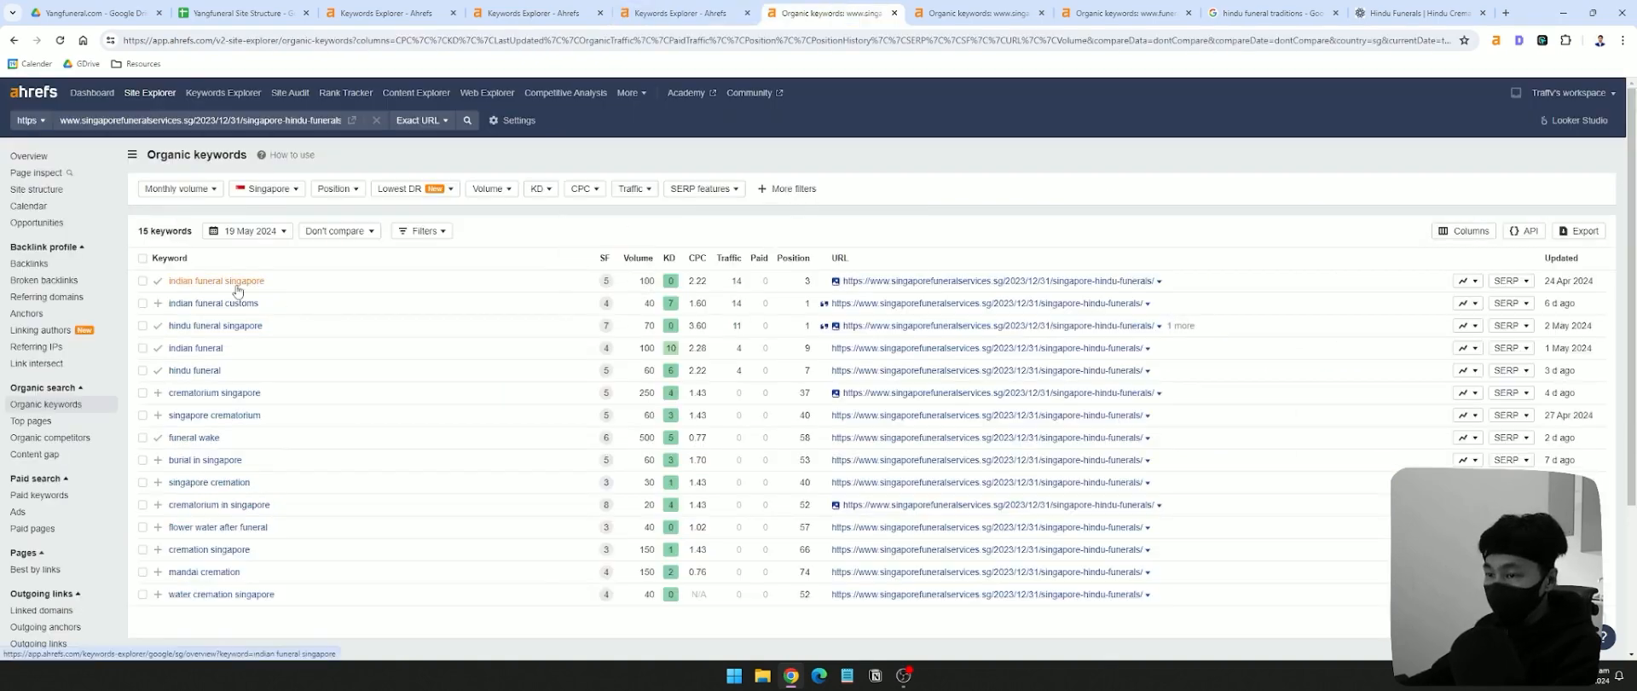
pyautogui.moveTo(298, 306); pyautogui.dragTo(139, 314)
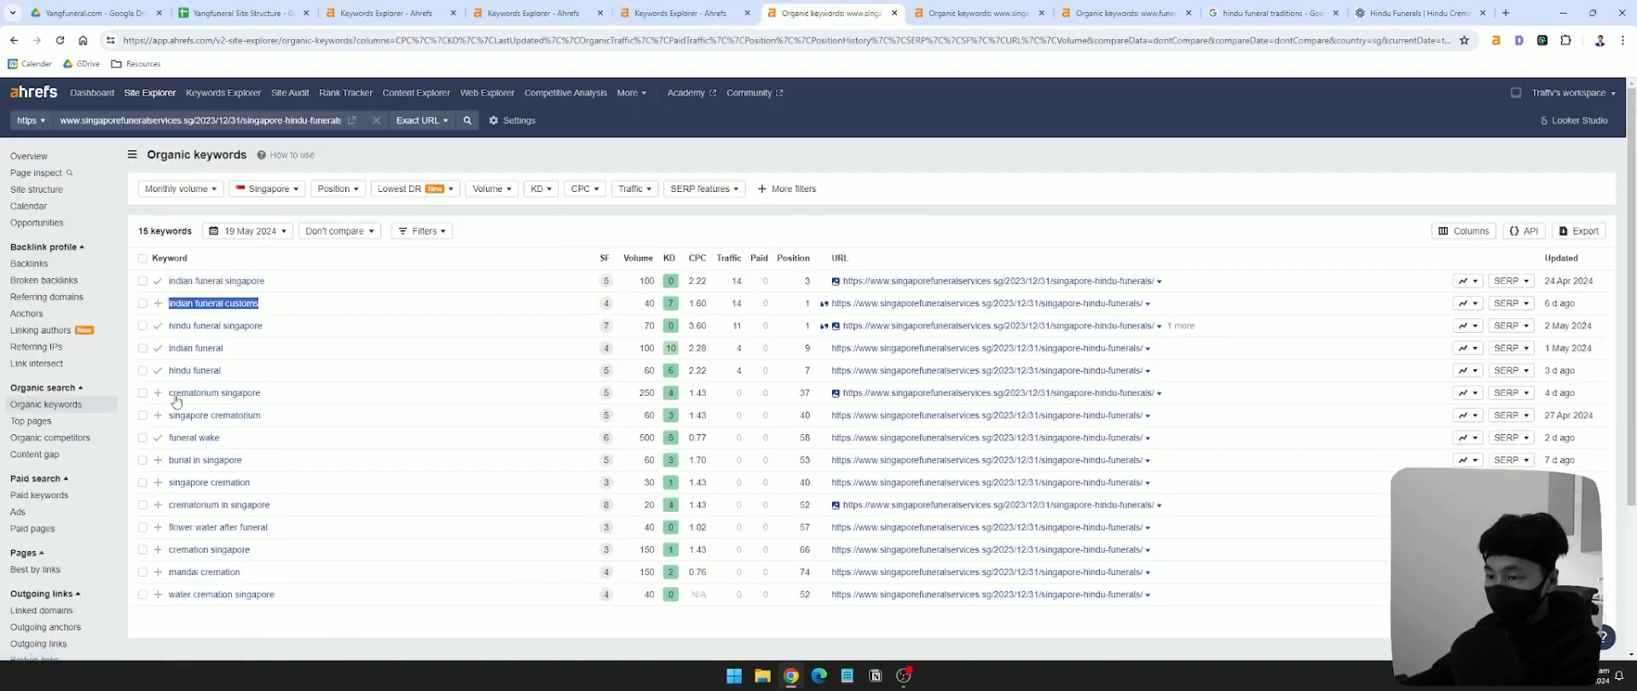
pyautogui.moveTo(164, 527); pyautogui.dragTo(370, 531)
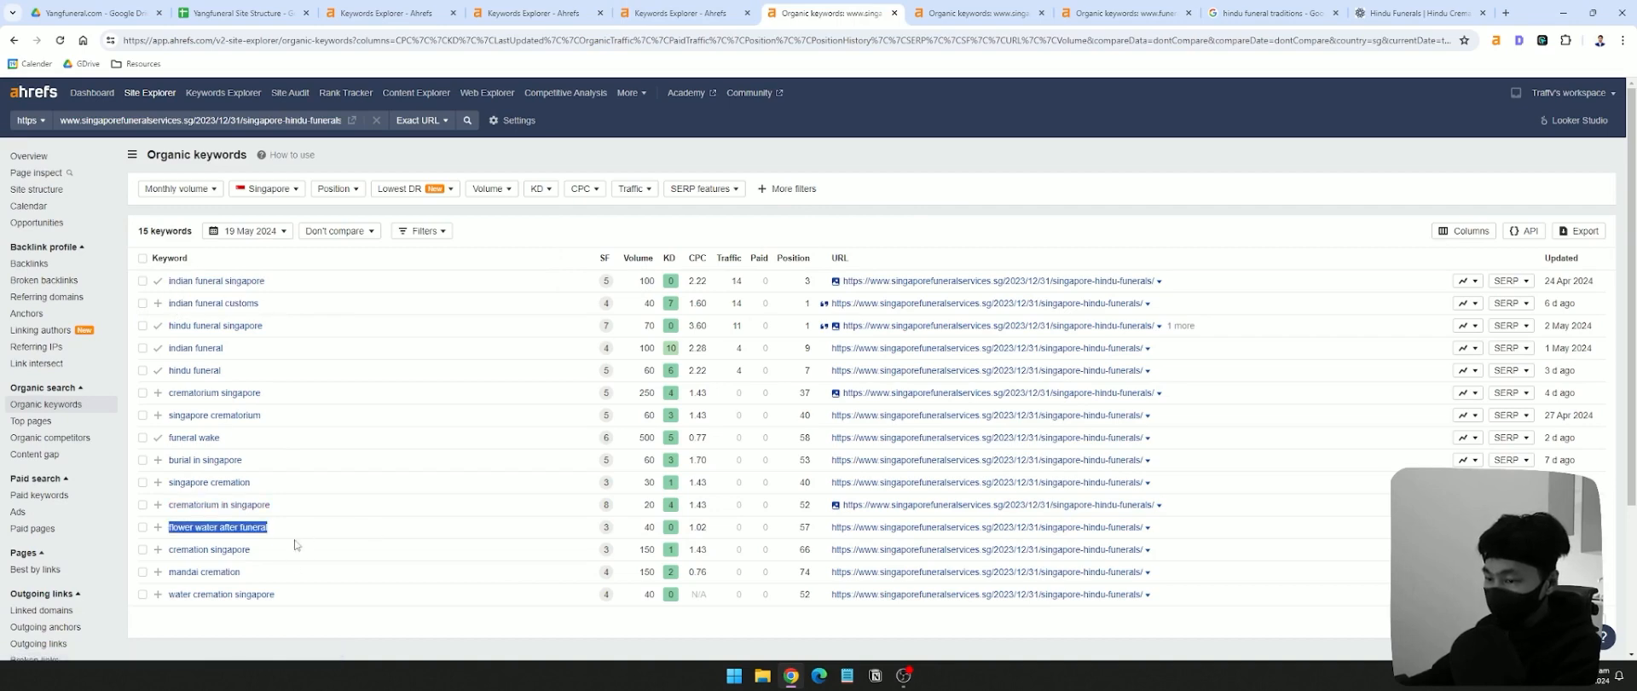
pyautogui.click(243, 539)
# - Recheck "taoist funeral rituals" among the Singapore Casket taoist page's organic keywords and glance back at the Dignity hindu funerals page
pyautogui.click(978, 15)
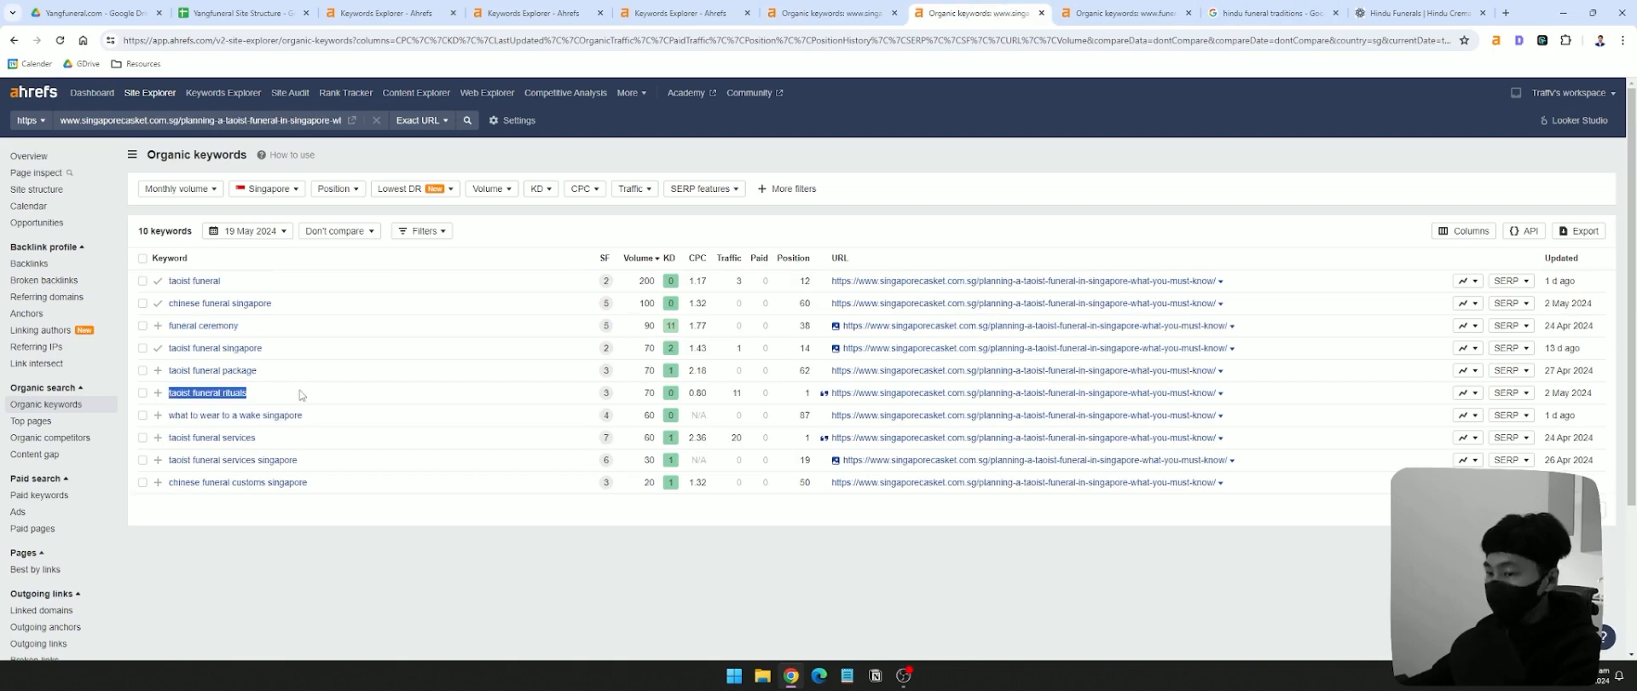
pyautogui.moveTo(240, 395); pyautogui.dragTo(139, 397)
pyautogui.click(338, 400)
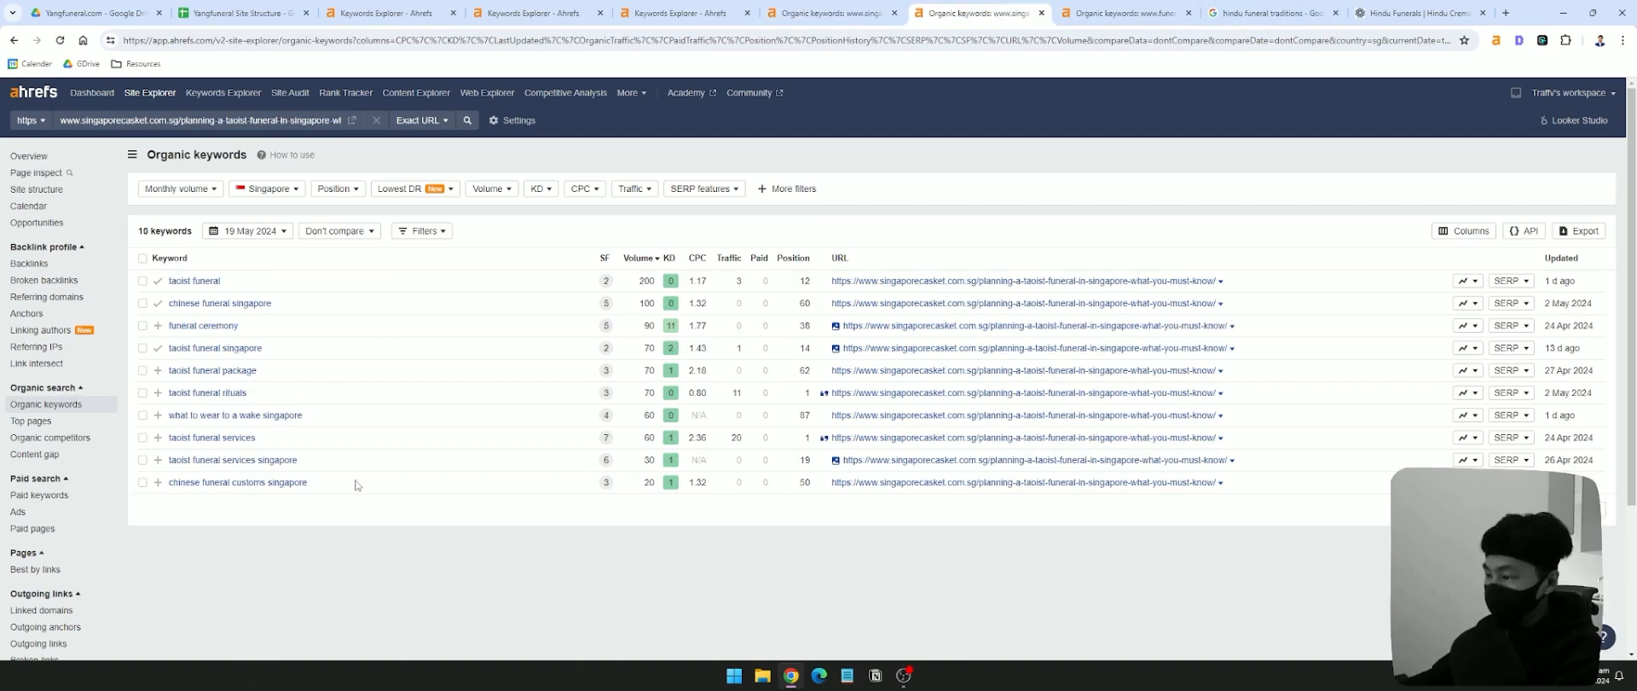
pyautogui.click(1125, 13)
pyautogui.click(1415, 13)
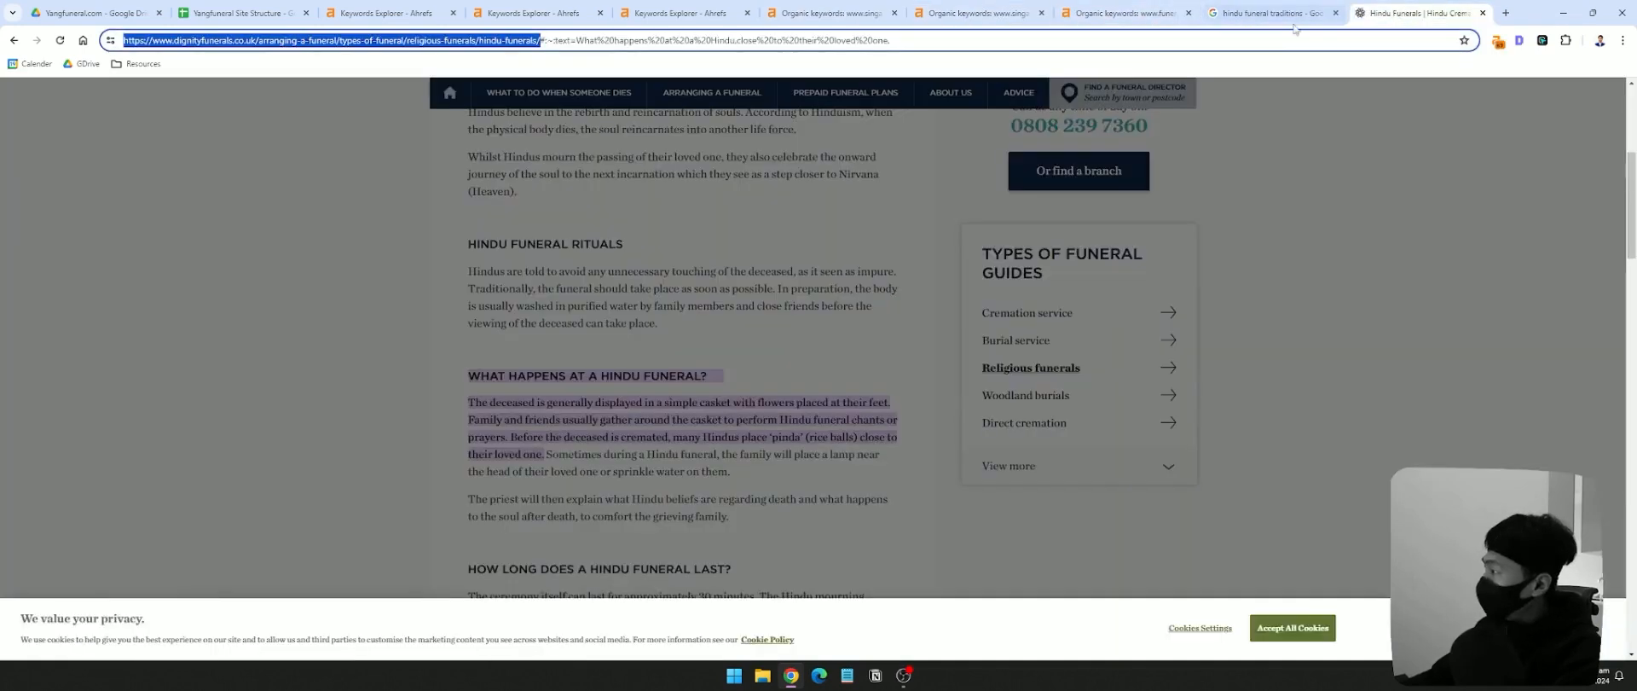
pyautogui.click(1125, 12)
pyautogui.click(387, 13)
# - In Sheet1 of the Yangfuneral Site Structure spreadsheet, move the green highlight from the resource URLs in F27:F30 to G28:G30
pyautogui.click(247, 13)
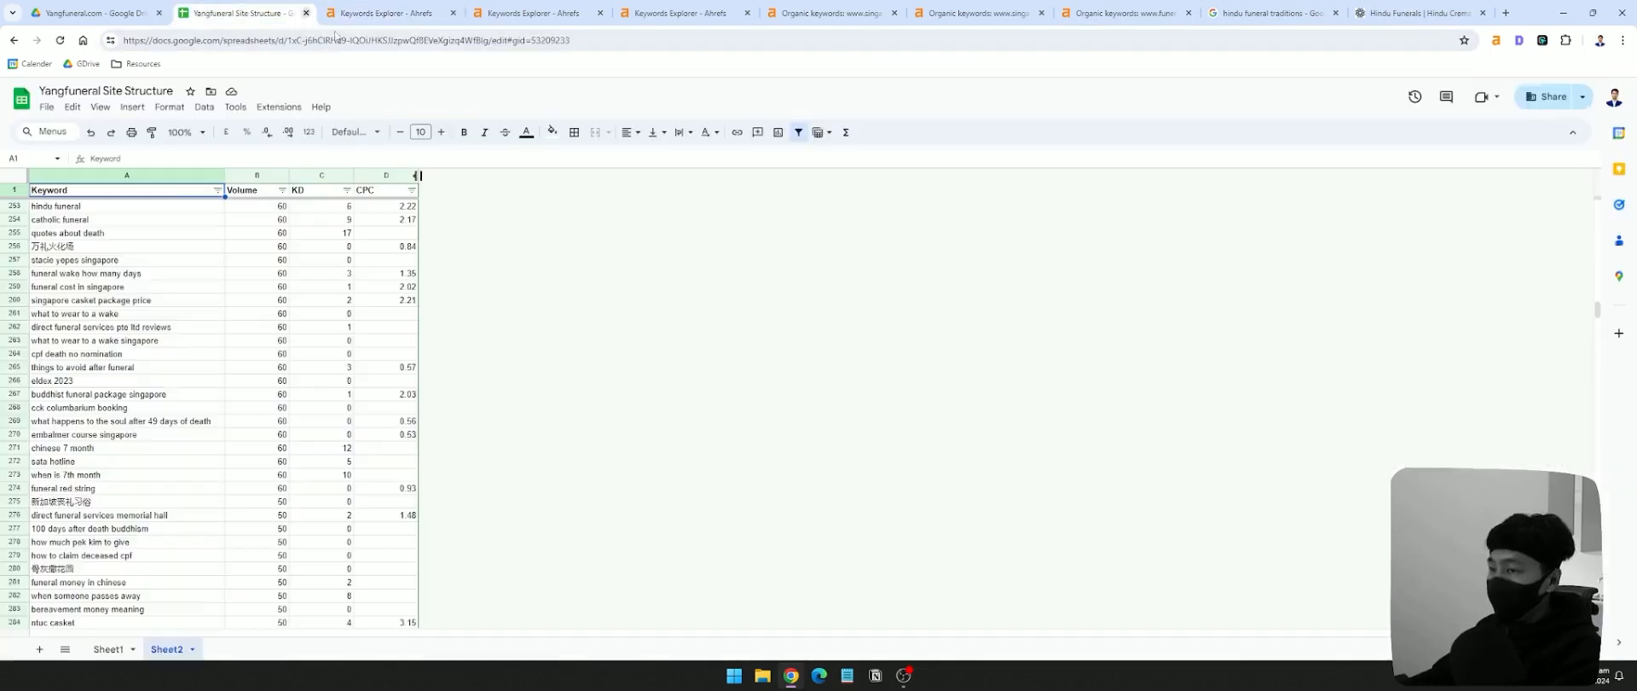
pyautogui.click(109, 649)
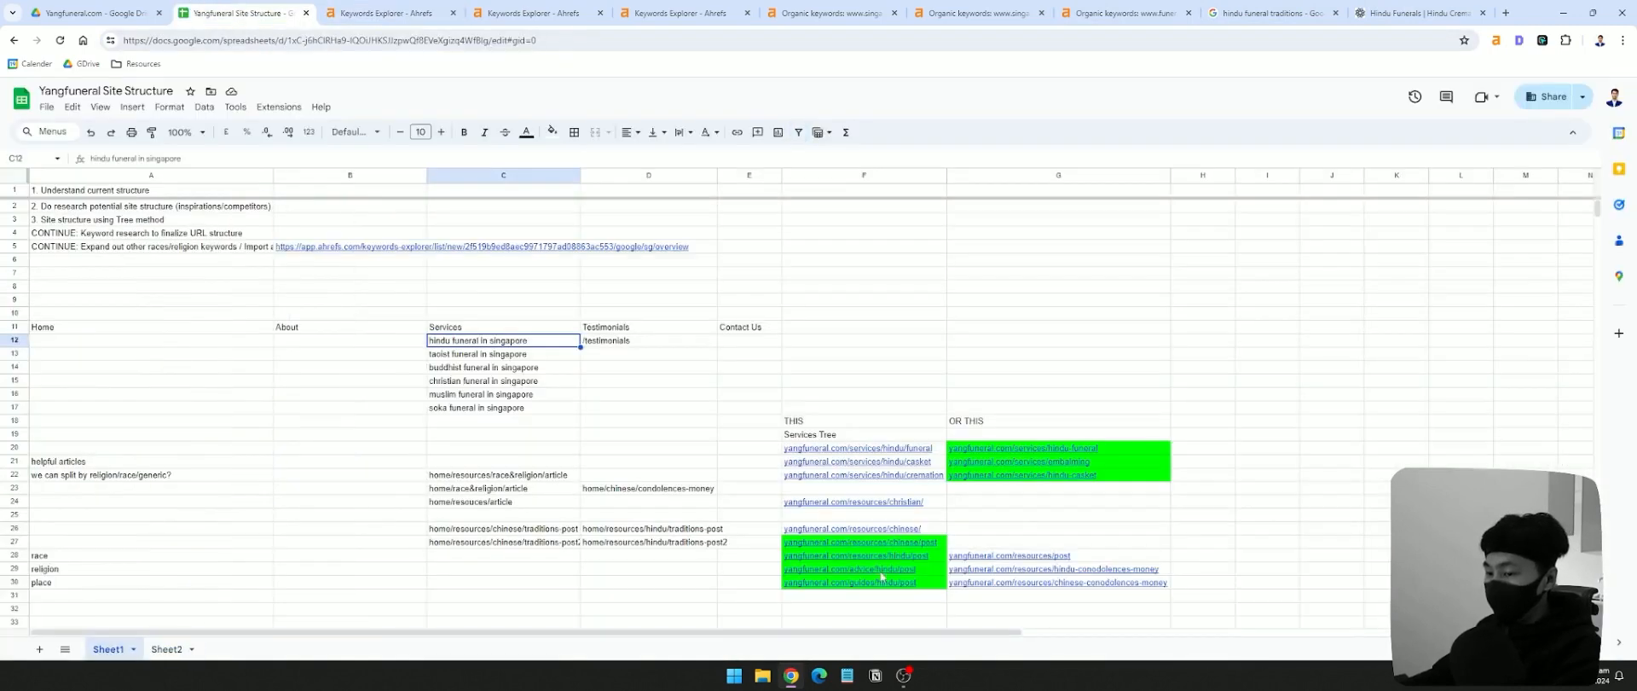
pyautogui.click(995, 514)
pyautogui.moveTo(987, 556); pyautogui.dragTo(989, 583)
pyautogui.click(552, 131)
pyautogui.hotkey('ctrl', 'z')
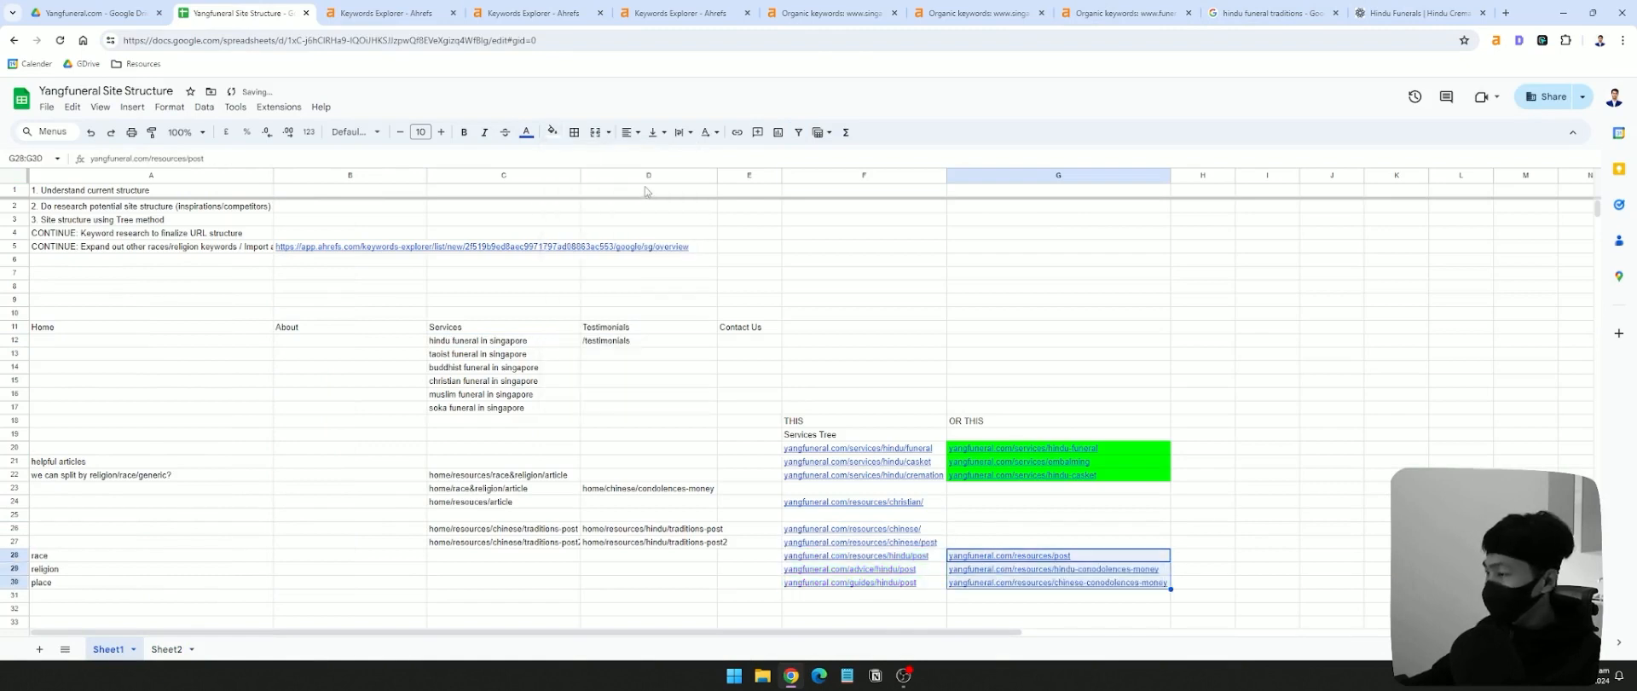
pyautogui.click(553, 131)
pyautogui.click(612, 195)
# - Review the green-highlighted services URLs in G20:G22 and resources URLs in G28:G30 under the "OR THIS" option
pyautogui.click(1057, 367)
pyautogui.click(1241, 390)
pyautogui.moveTo(1134, 449); pyautogui.dragTo(1057, 474)
pyautogui.click(902, 435)
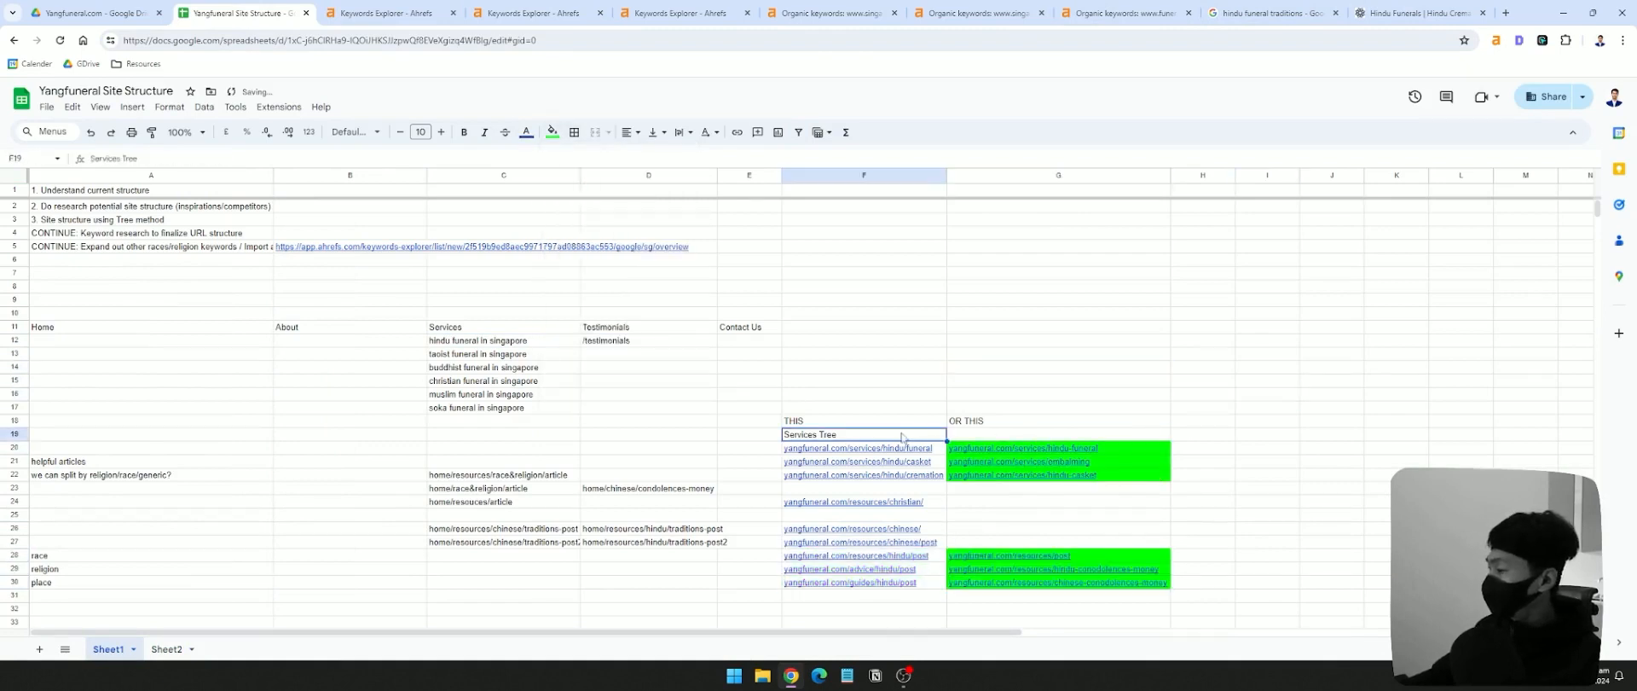
pyautogui.click(1120, 421)
pyautogui.moveTo(1134, 447); pyautogui.dragTo(1152, 475)
pyautogui.click(1381, 501)
pyautogui.moveTo(1078, 559); pyautogui.dragTo(1079, 581)
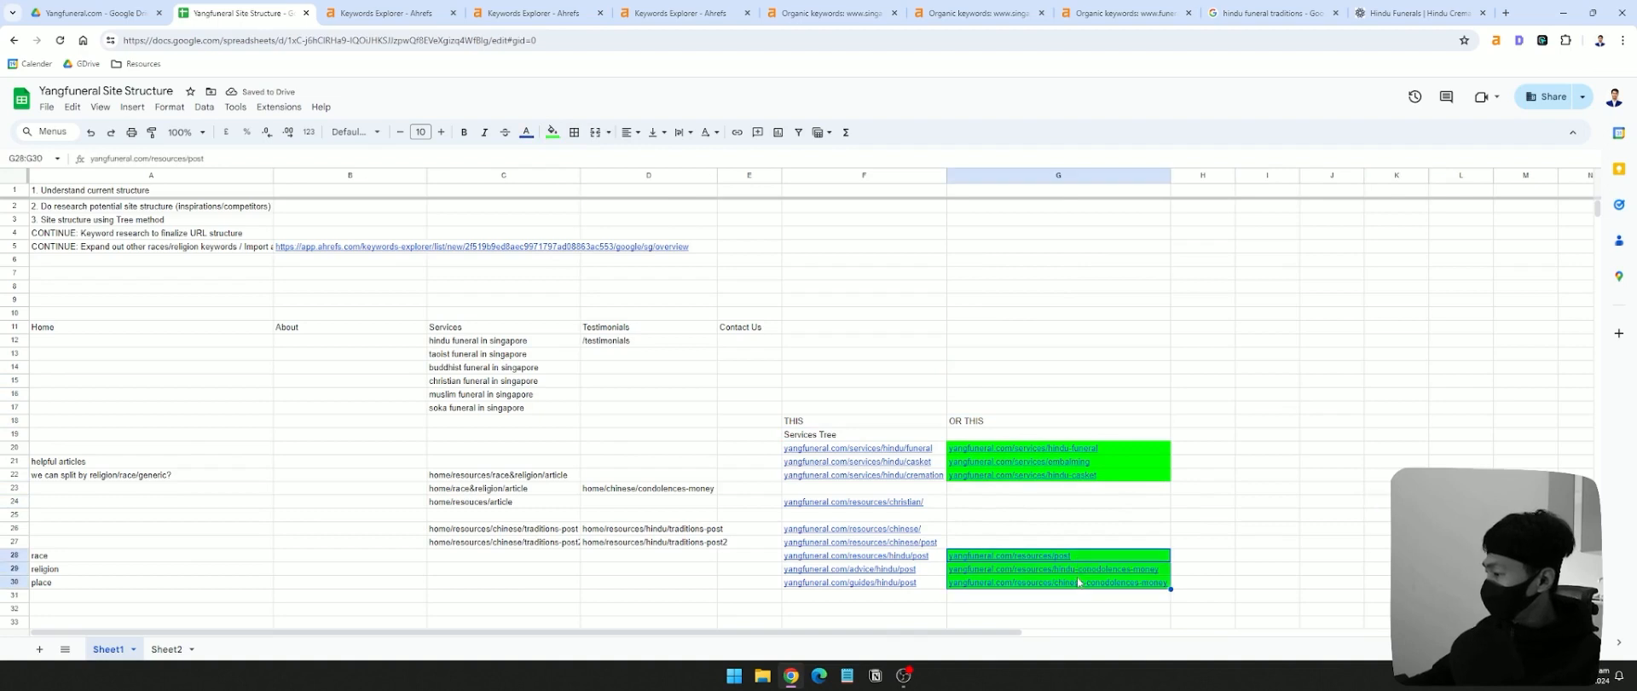
# - Weigh the highlighted resources URLs in column G against the race and religion subfolder versions in column F
pyautogui.click(964, 515)
pyautogui.click(936, 528)
pyautogui.click(1006, 517)
pyautogui.click(1105, 541)
pyautogui.click(1160, 556)
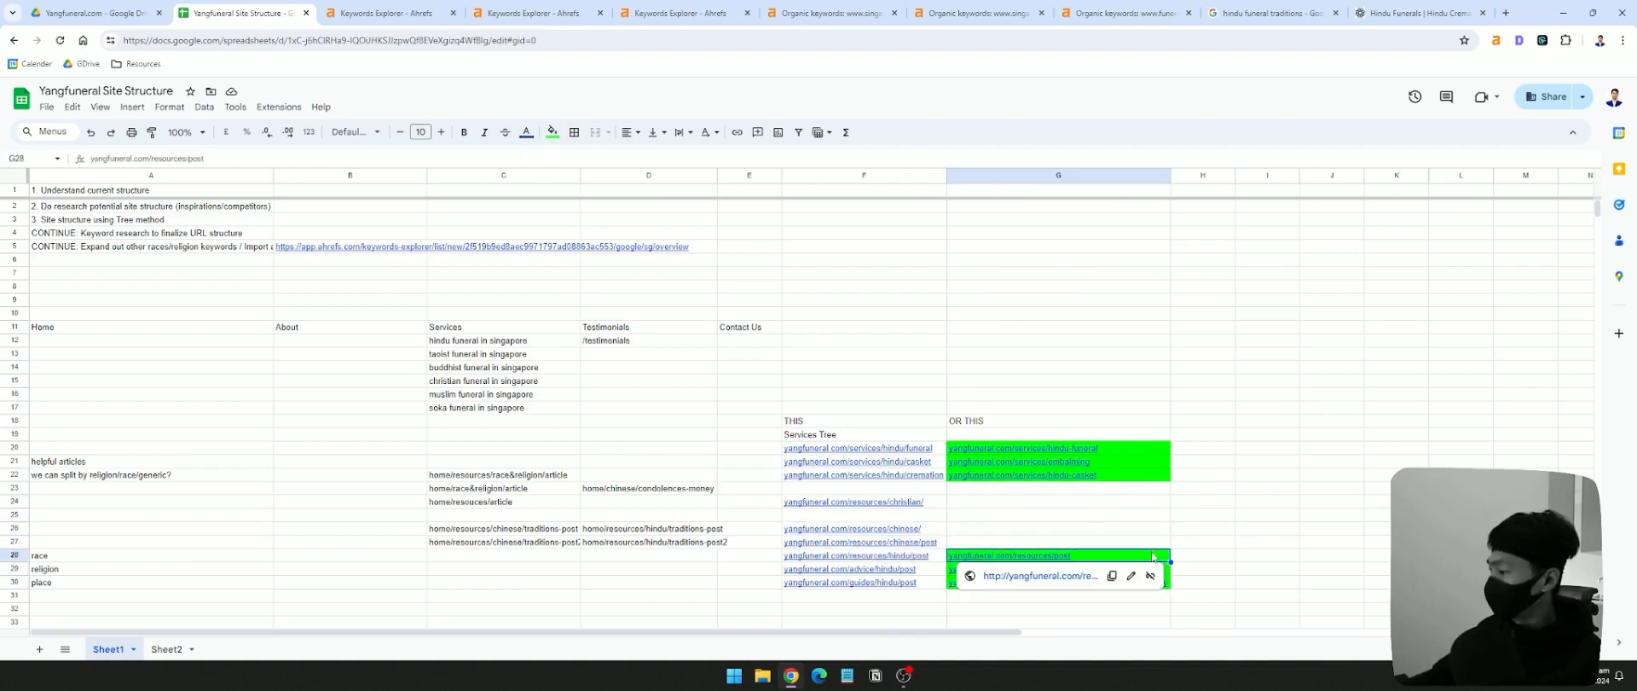
pyautogui.click(1212, 492)
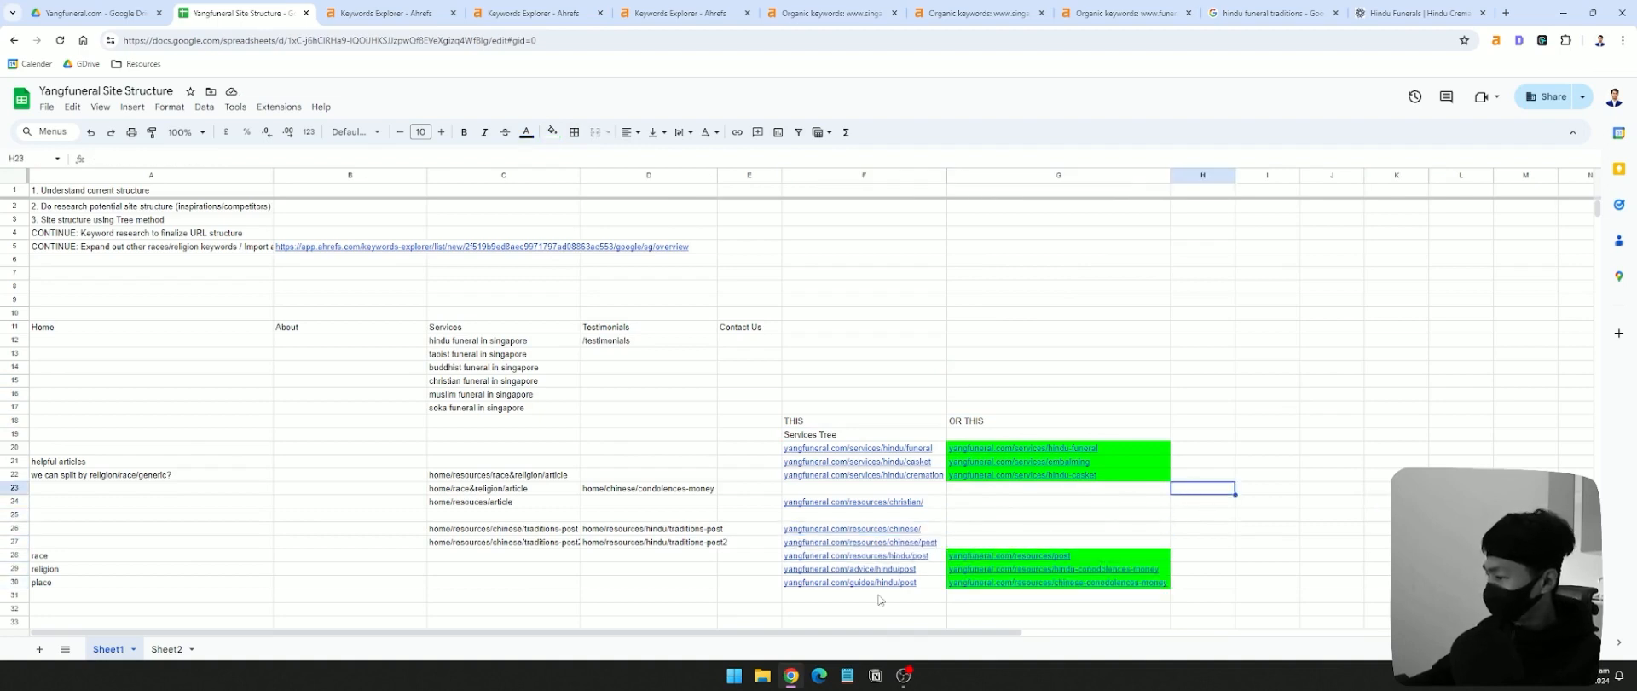
pyautogui.click(1085, 554)
pyautogui.click(1161, 529)
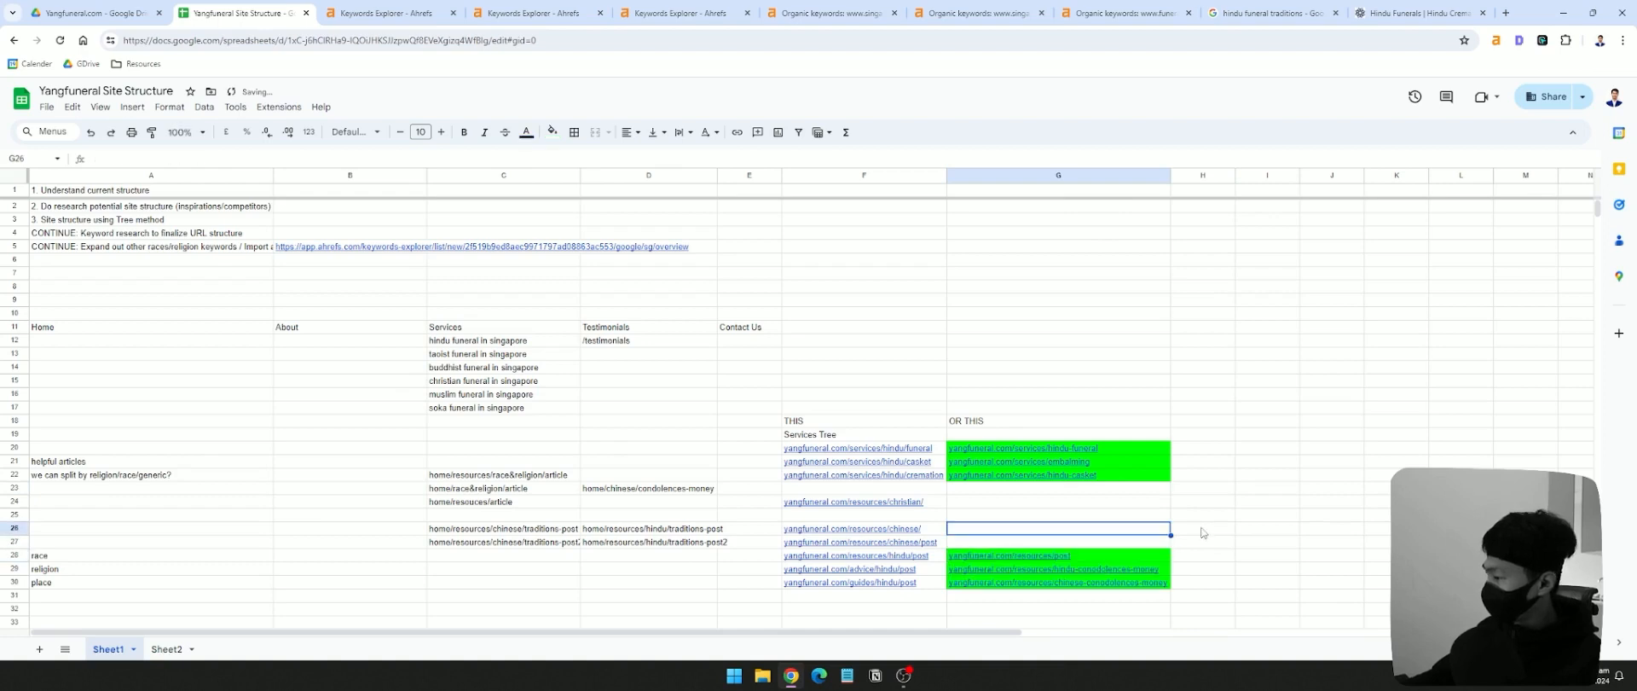
pyautogui.moveTo(908, 573)
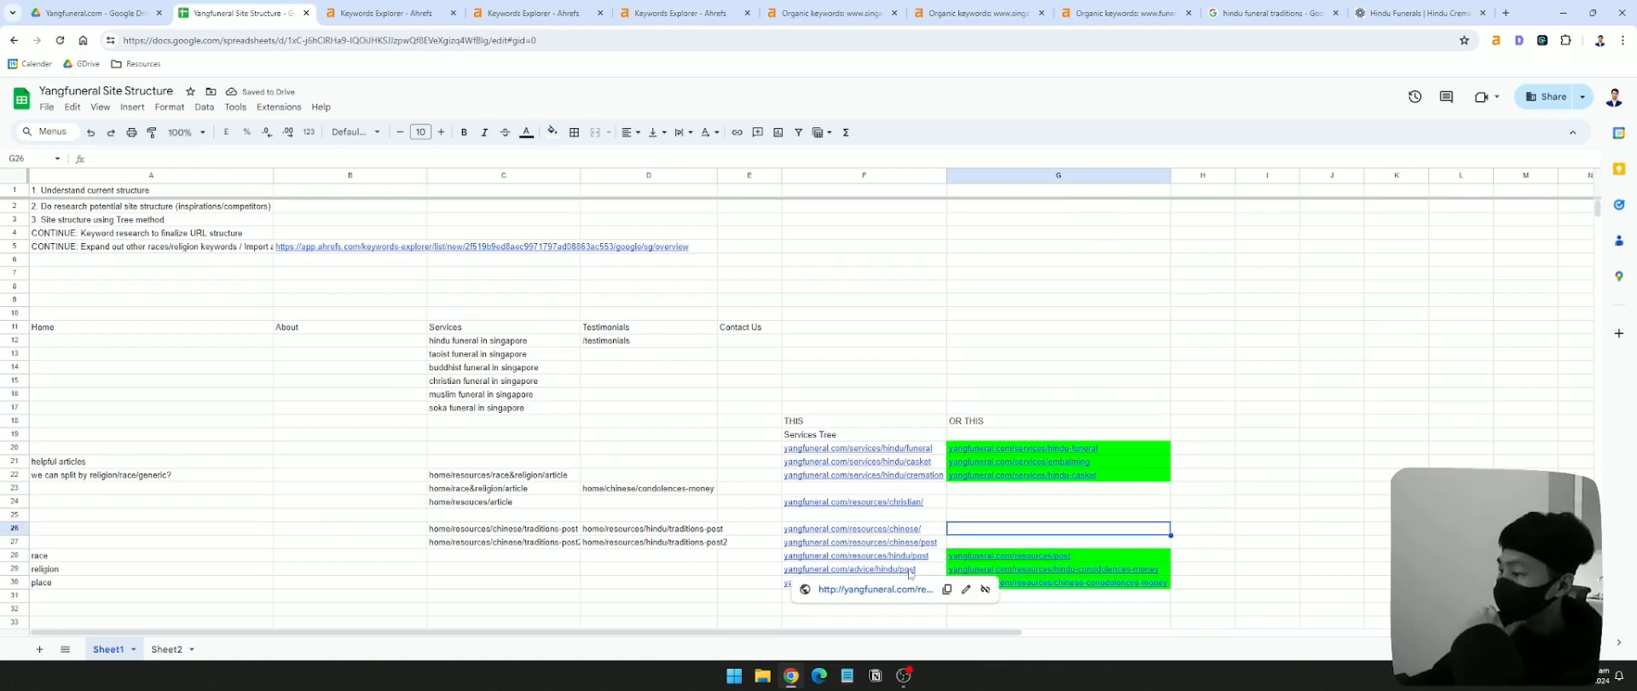
pyautogui.click(774, 581)
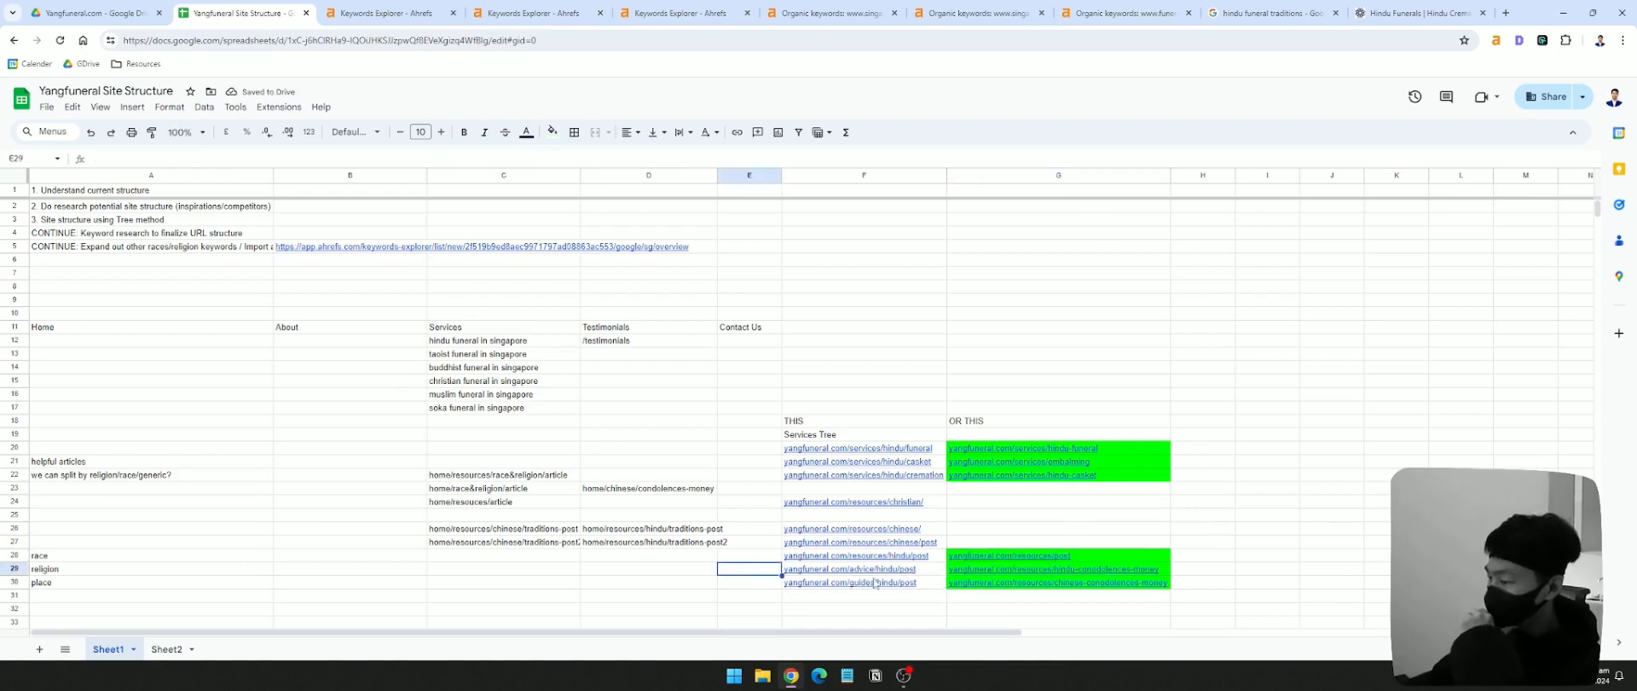
pyautogui.click(768, 535)
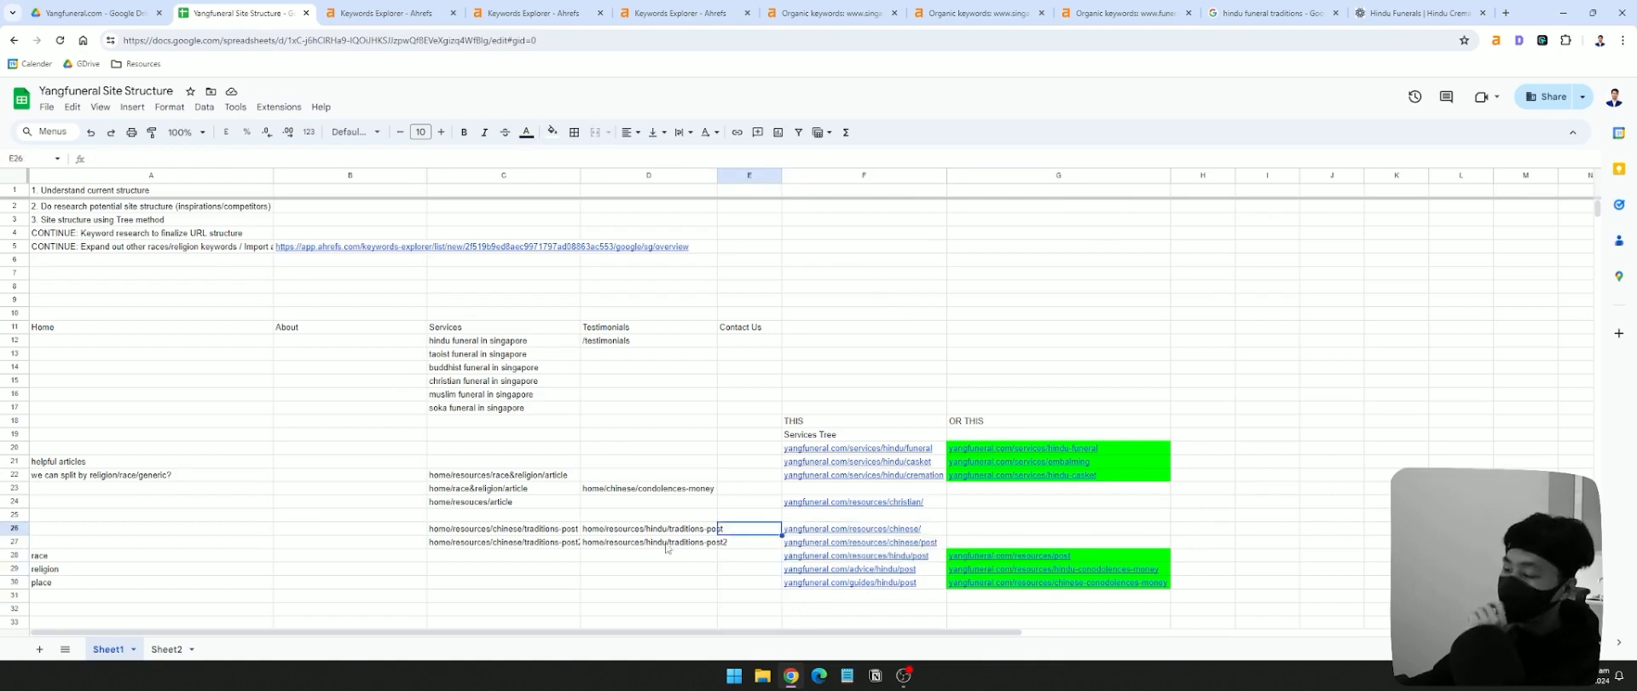
# - Fit the width of column E in Sheet1 to its contents
pyautogui.doubleClick(717, 175)
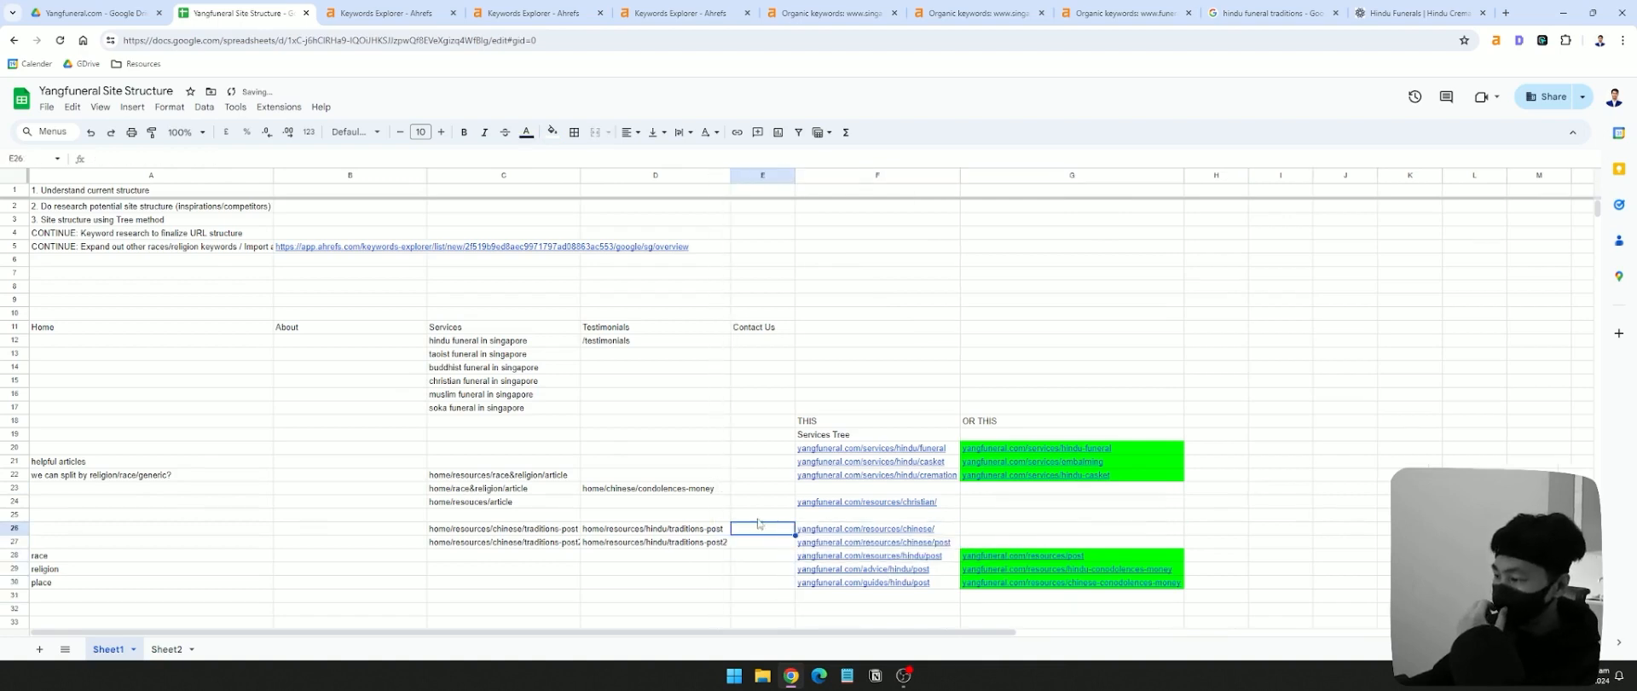
# - Switch to the ChatGPT conversation and review the prompt for a one-word blog category URL and its suggested names
pyautogui.click(1507, 13)
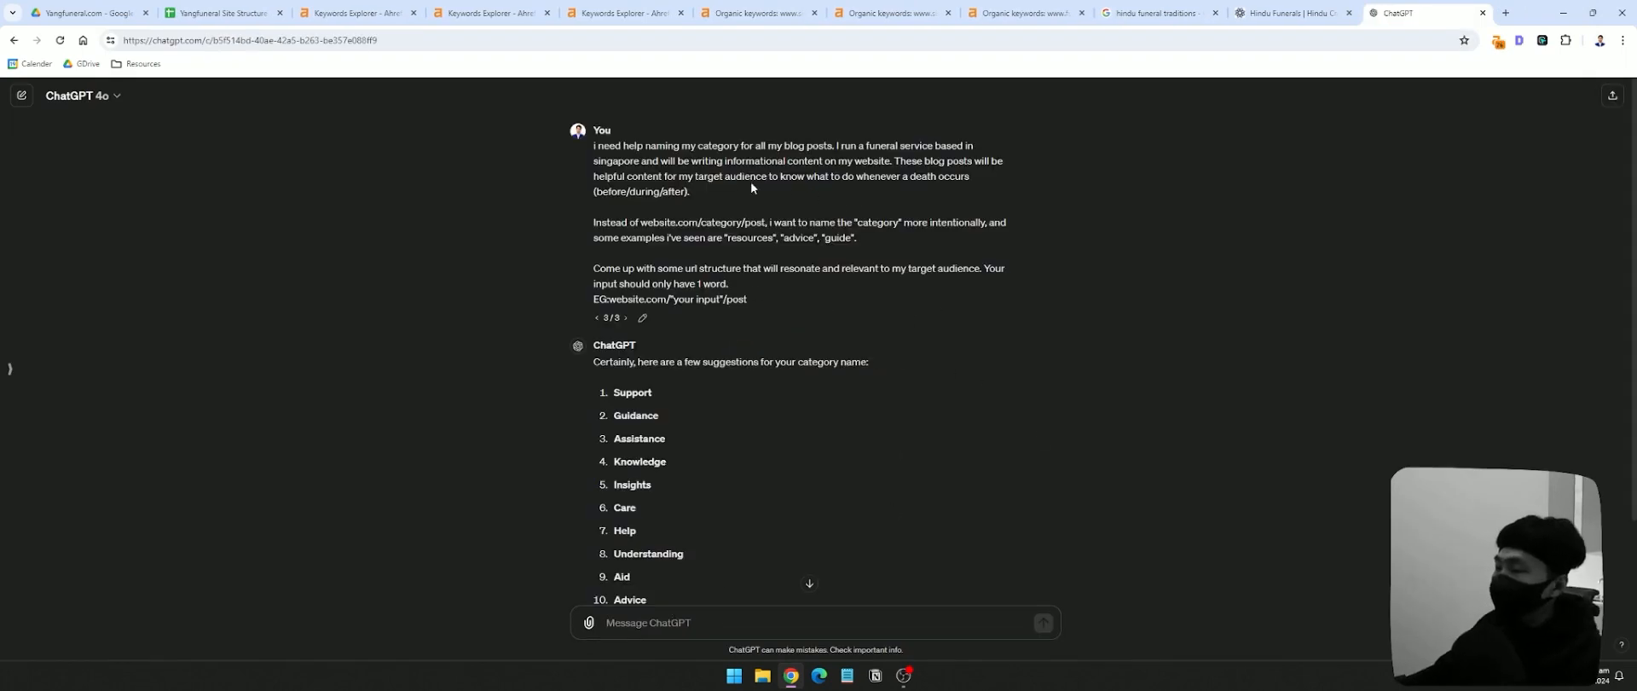
pyautogui.moveTo(603, 154)
pyautogui.mouseDown()
pyautogui.moveTo(844, 271)
pyautogui.moveTo(796, 294)
pyautogui.moveTo(810, 295)
pyautogui.moveTo(628, 214)
pyautogui.moveTo(594, 151)
pyautogui.mouseUp()
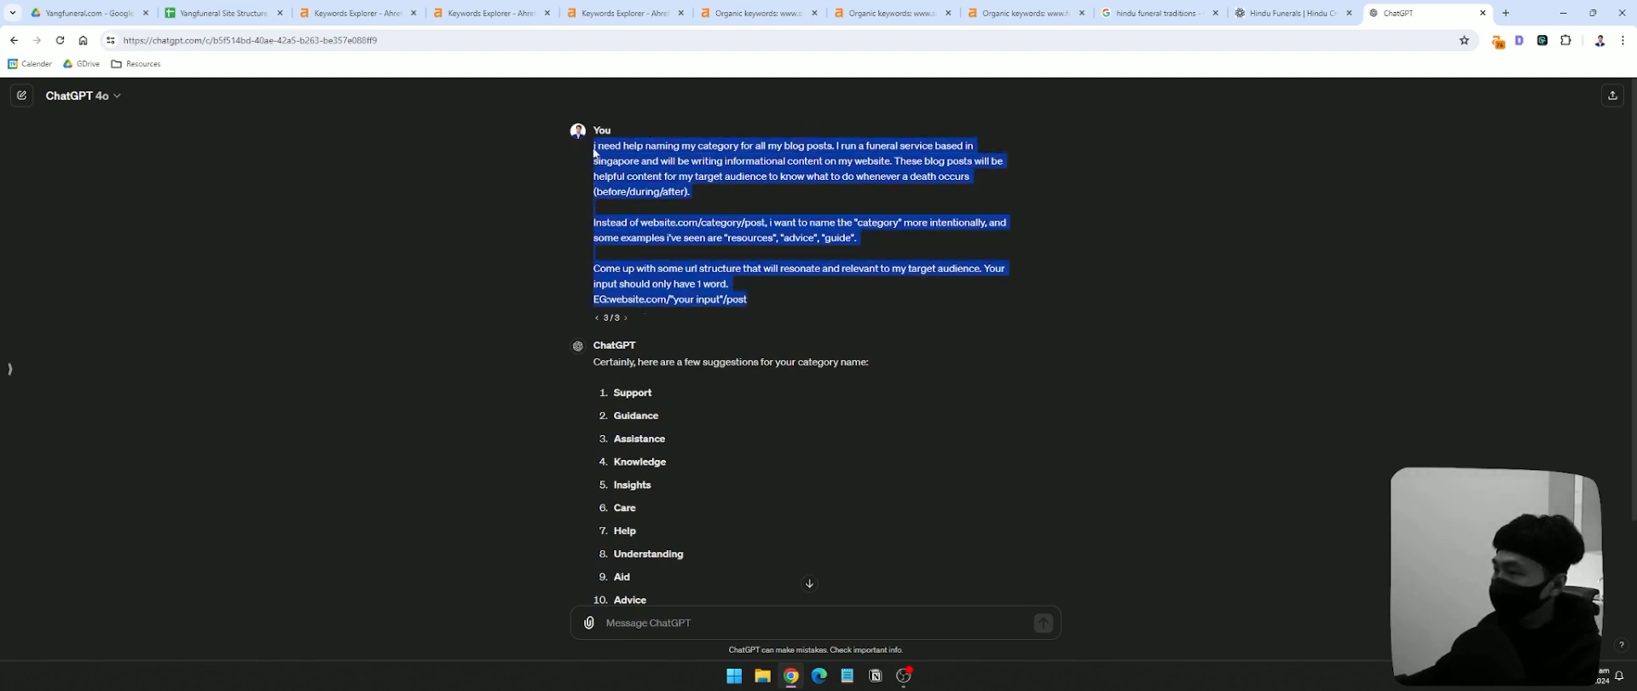
pyautogui.click(855, 283)
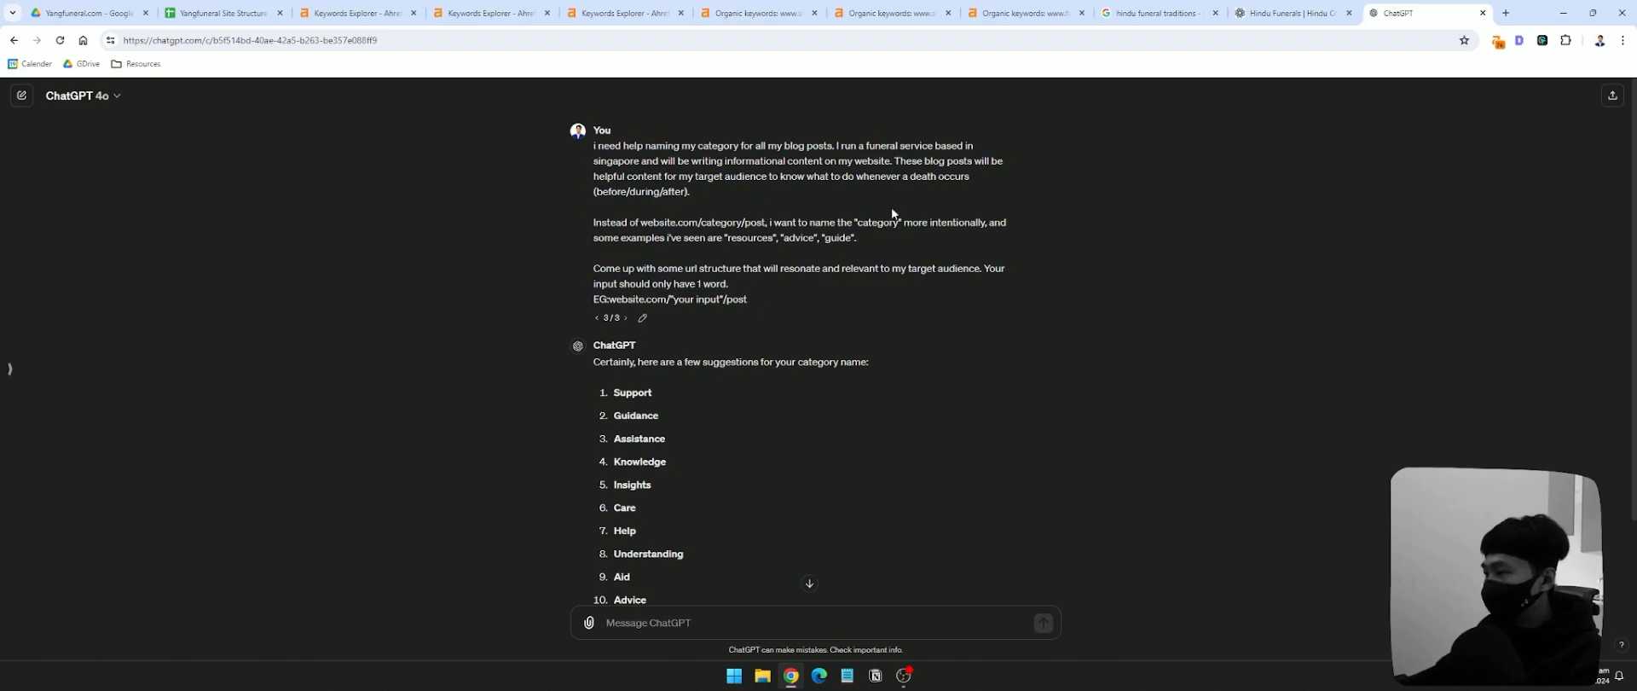
pyautogui.moveTo(595, 268); pyautogui.dragTo(785, 298)
pyautogui.click(752, 326)
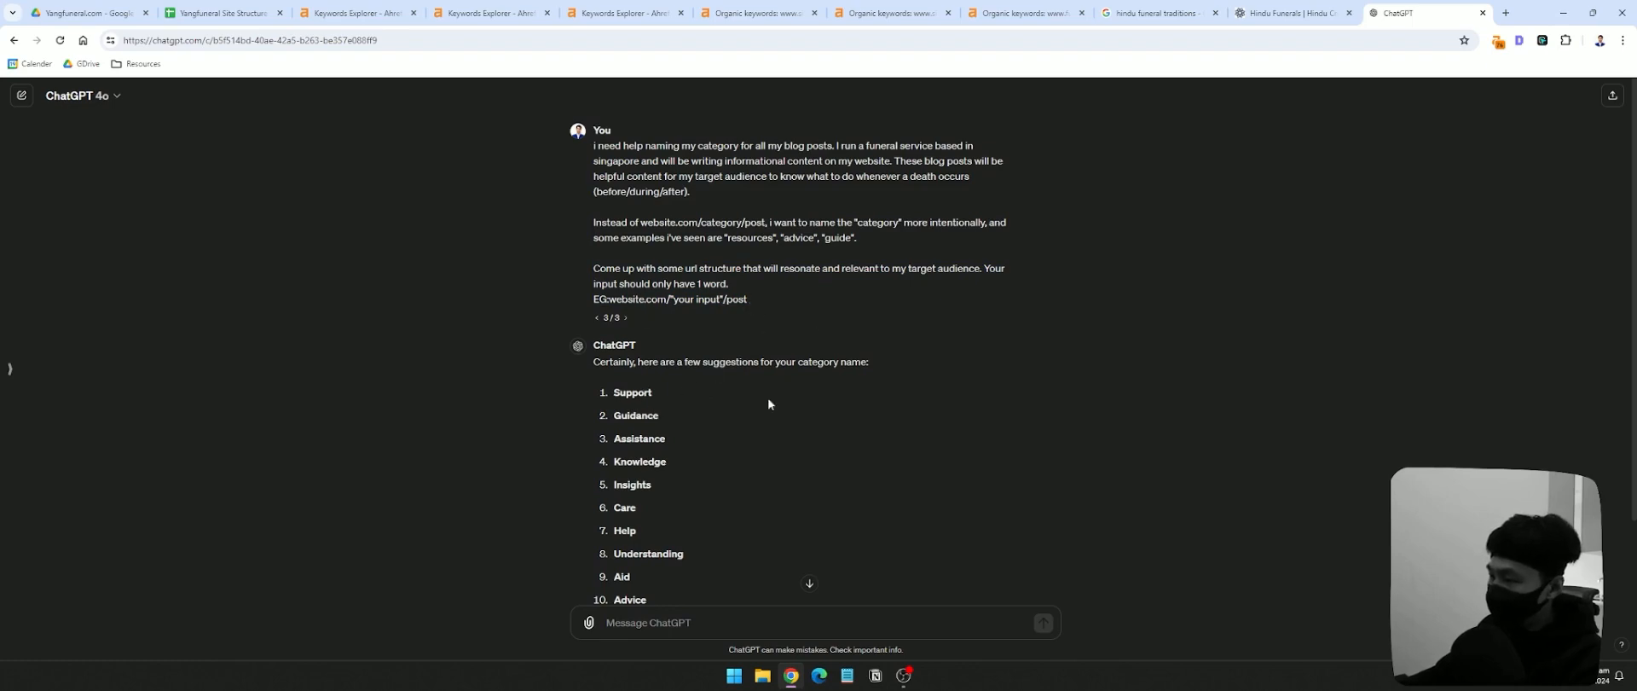
pyautogui.doubleClick(633, 392)
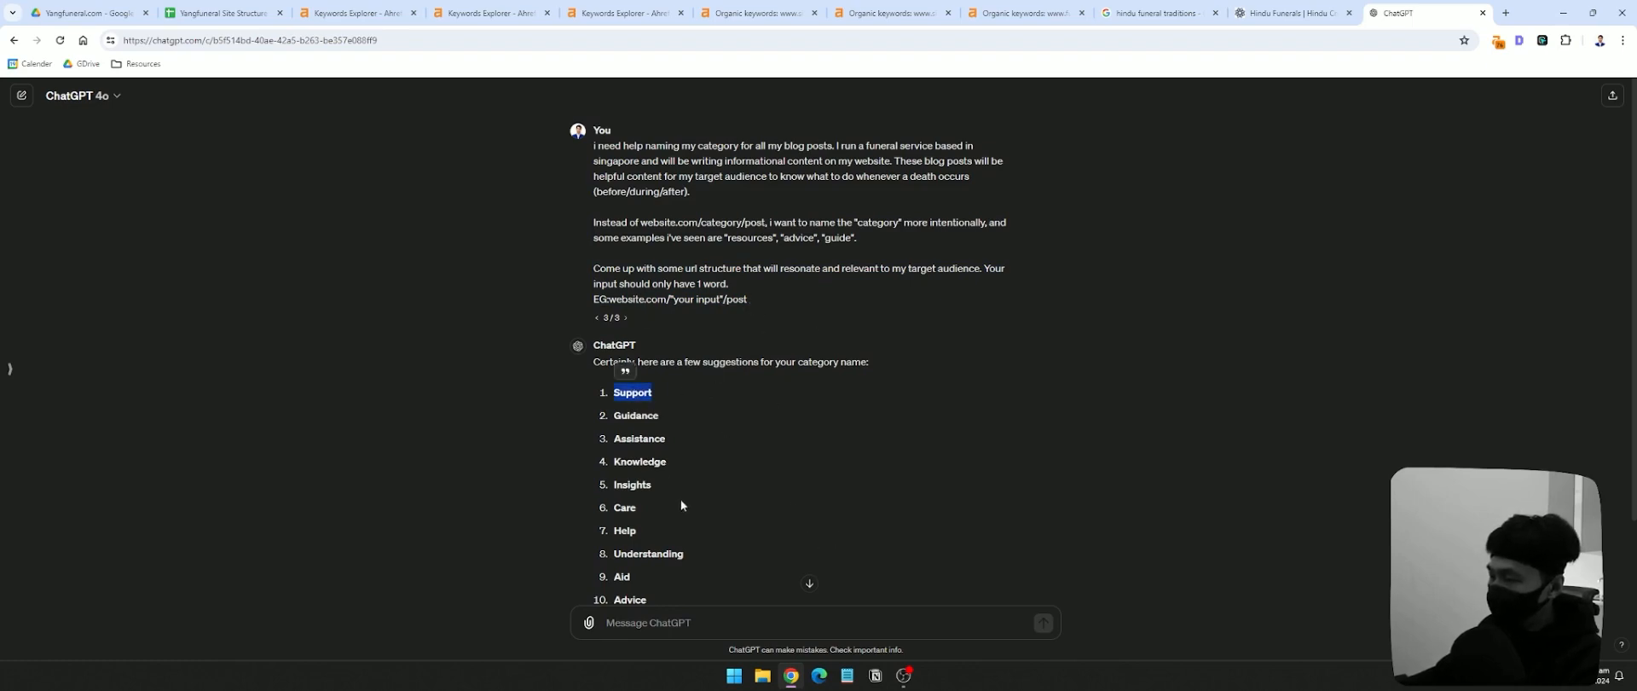
# - Return to the Yangfuneral Site Structure spreadsheet and add a new sheet
pyautogui.click(222, 12)
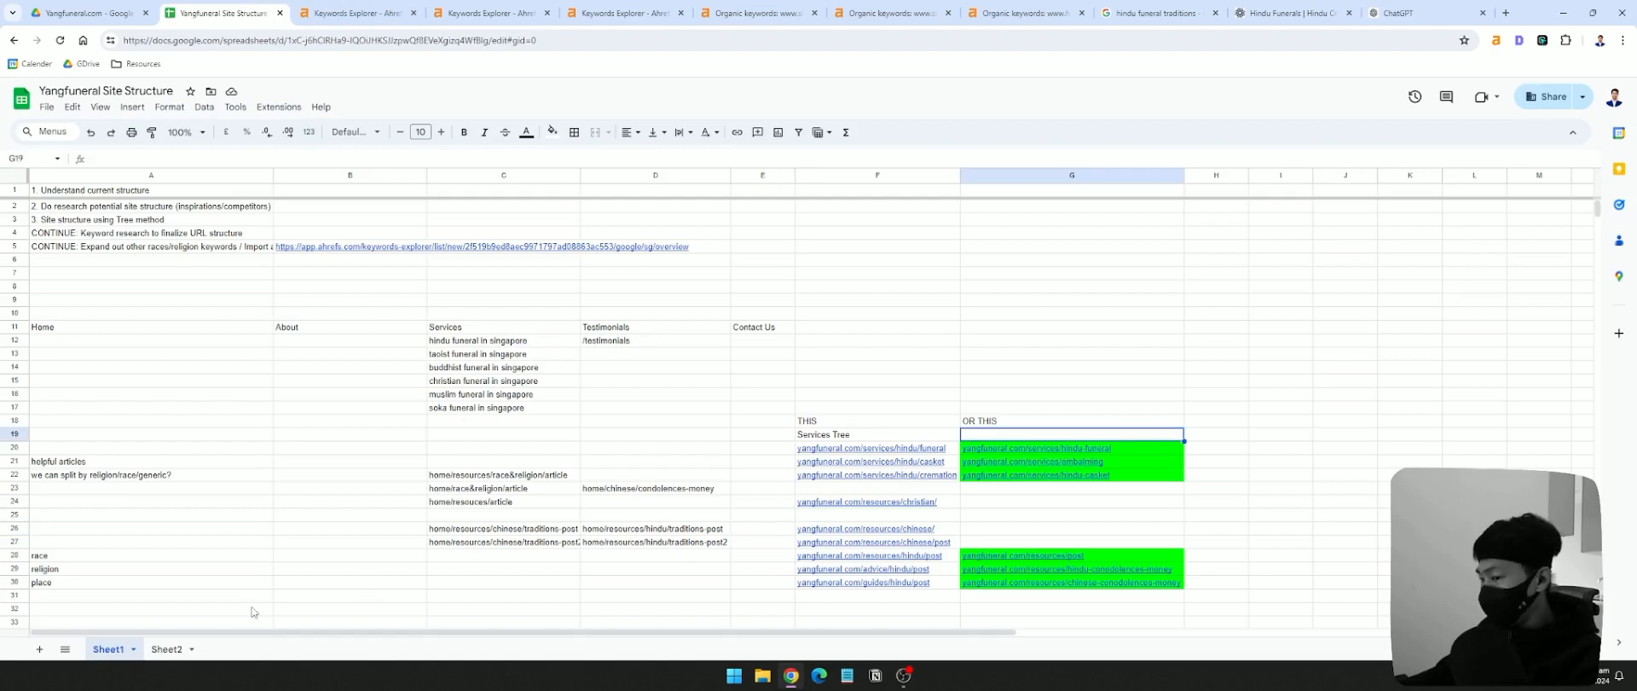
pyautogui.click(39, 649)
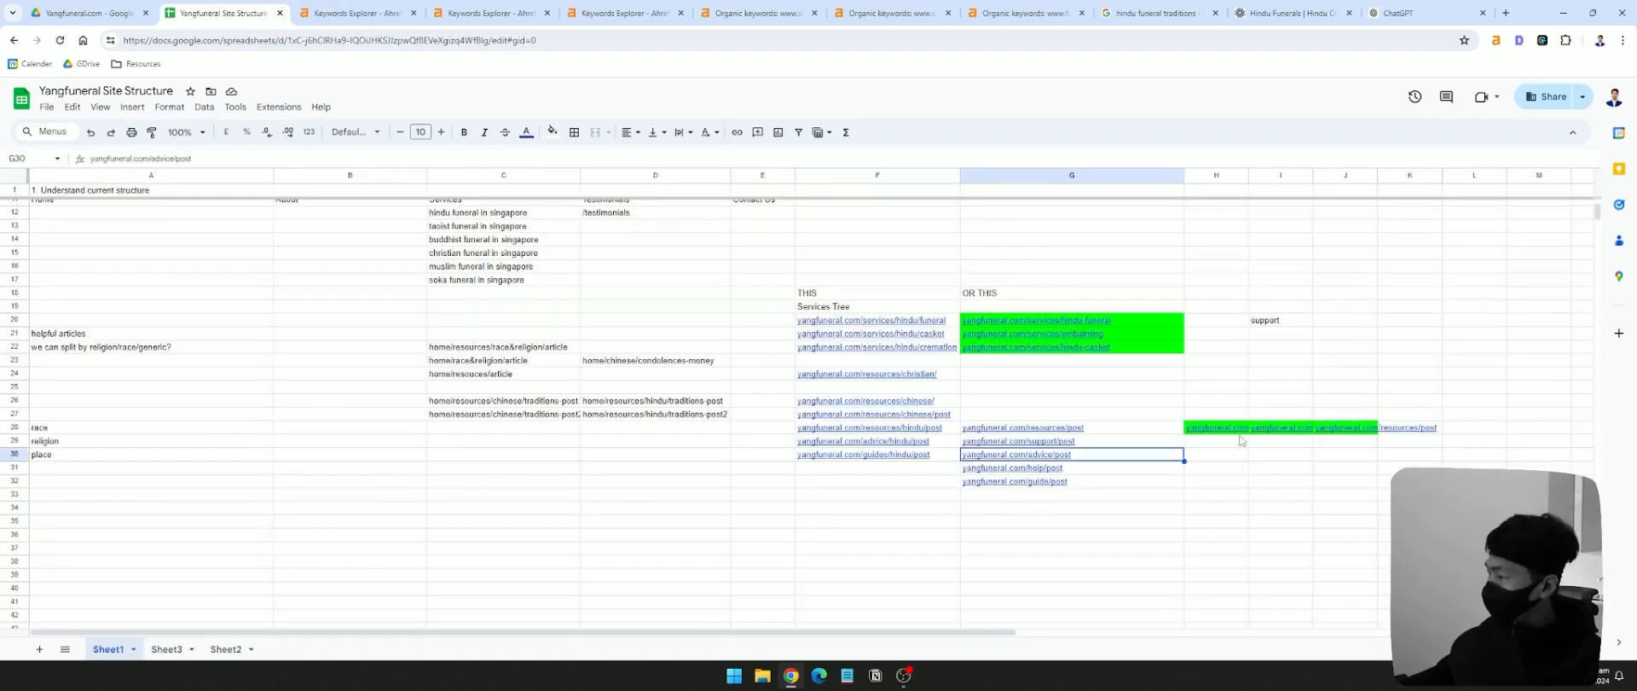
# - Compare the resources, support, advice, help and guide post URLs in G28:G32 of Sheet1
pyautogui.press('Down')
pyautogui.press('Down')
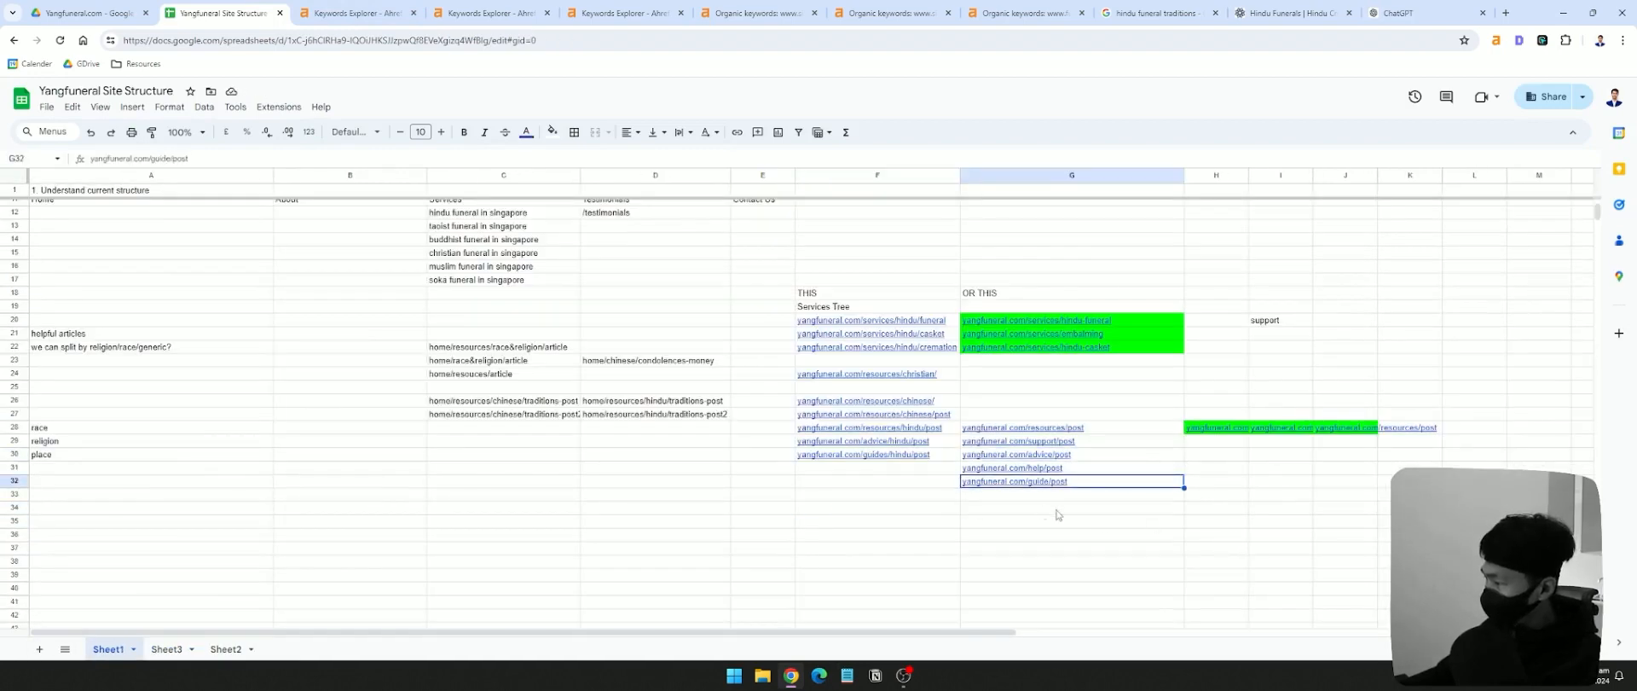
pyautogui.press('Left')
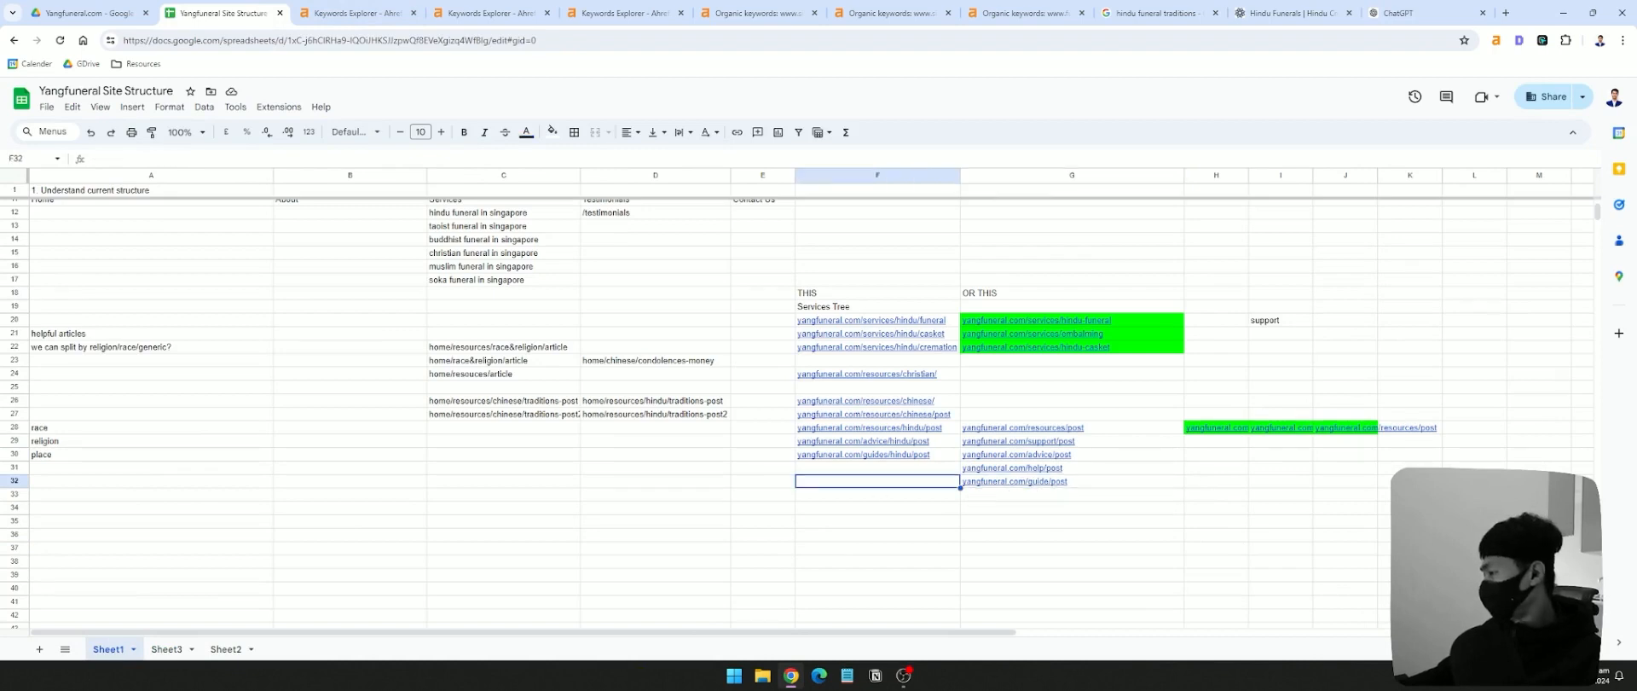
pyautogui.press('Right')
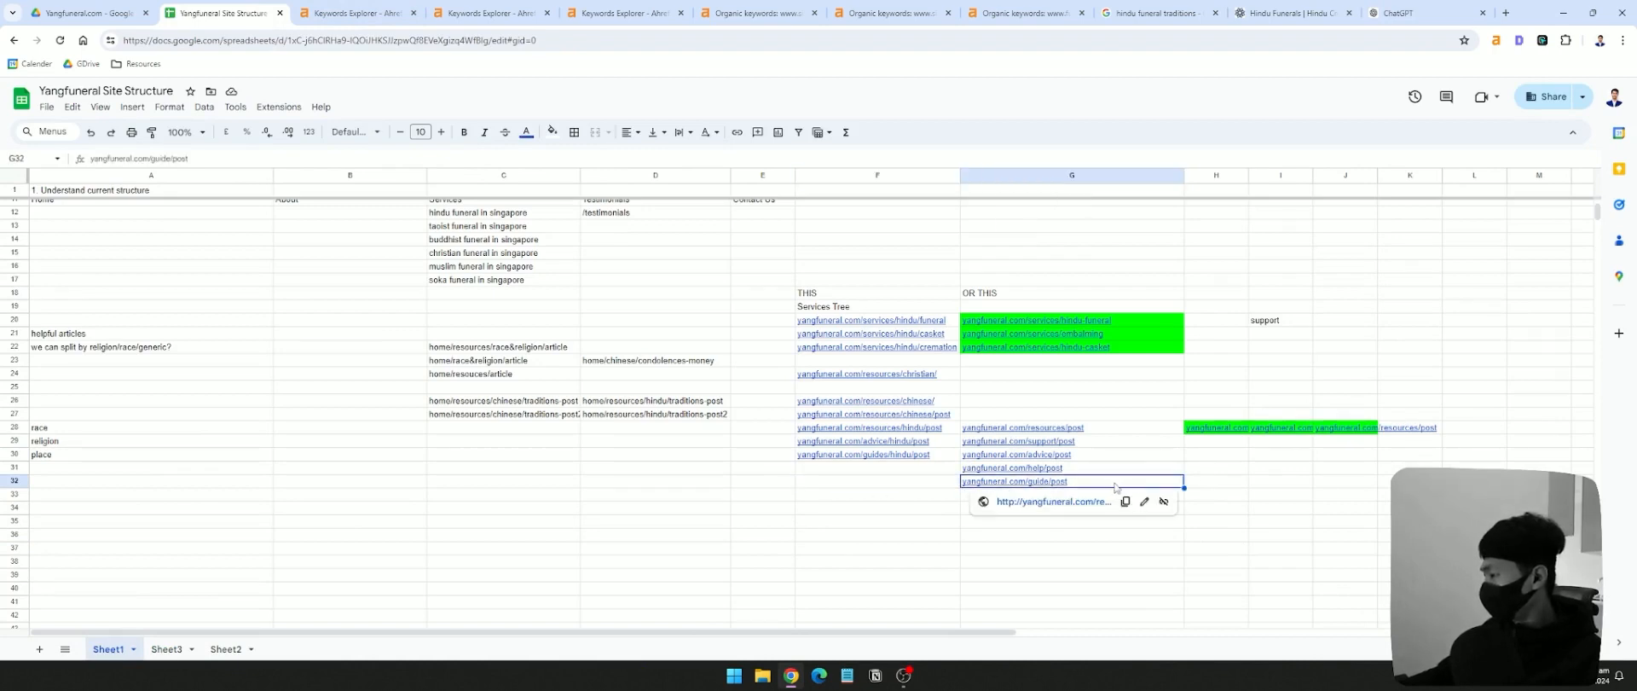
pyautogui.press('Left')
pyautogui.click(1193, 479)
pyautogui.click(1111, 472)
pyautogui.click(824, 495)
pyautogui.moveTo(1172, 471); pyautogui.dragTo(1165, 479)
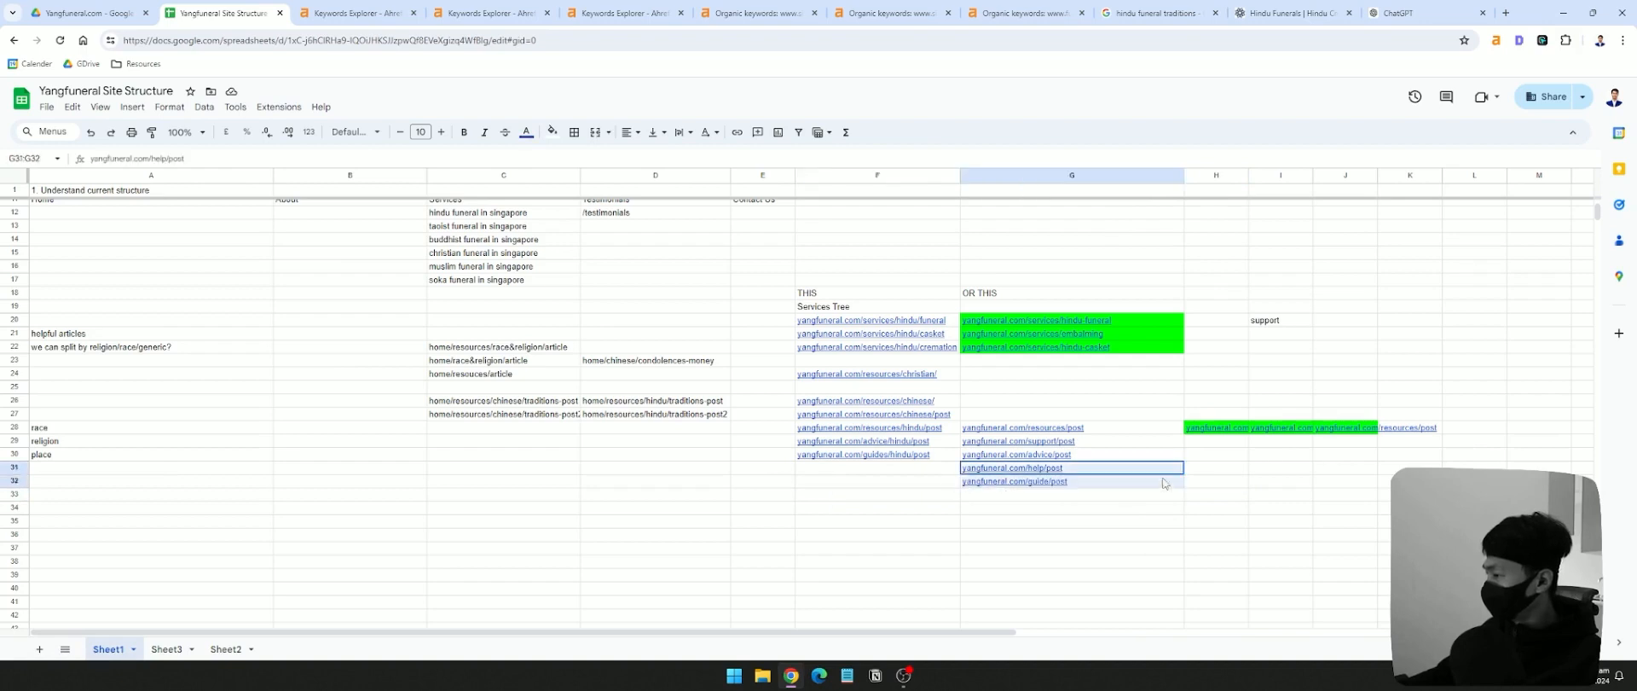
pyautogui.moveTo(861, 470); pyautogui.dragTo(1147, 475)
pyautogui.click(1091, 491)
pyautogui.click(1119, 479)
pyautogui.click(1453, 480)
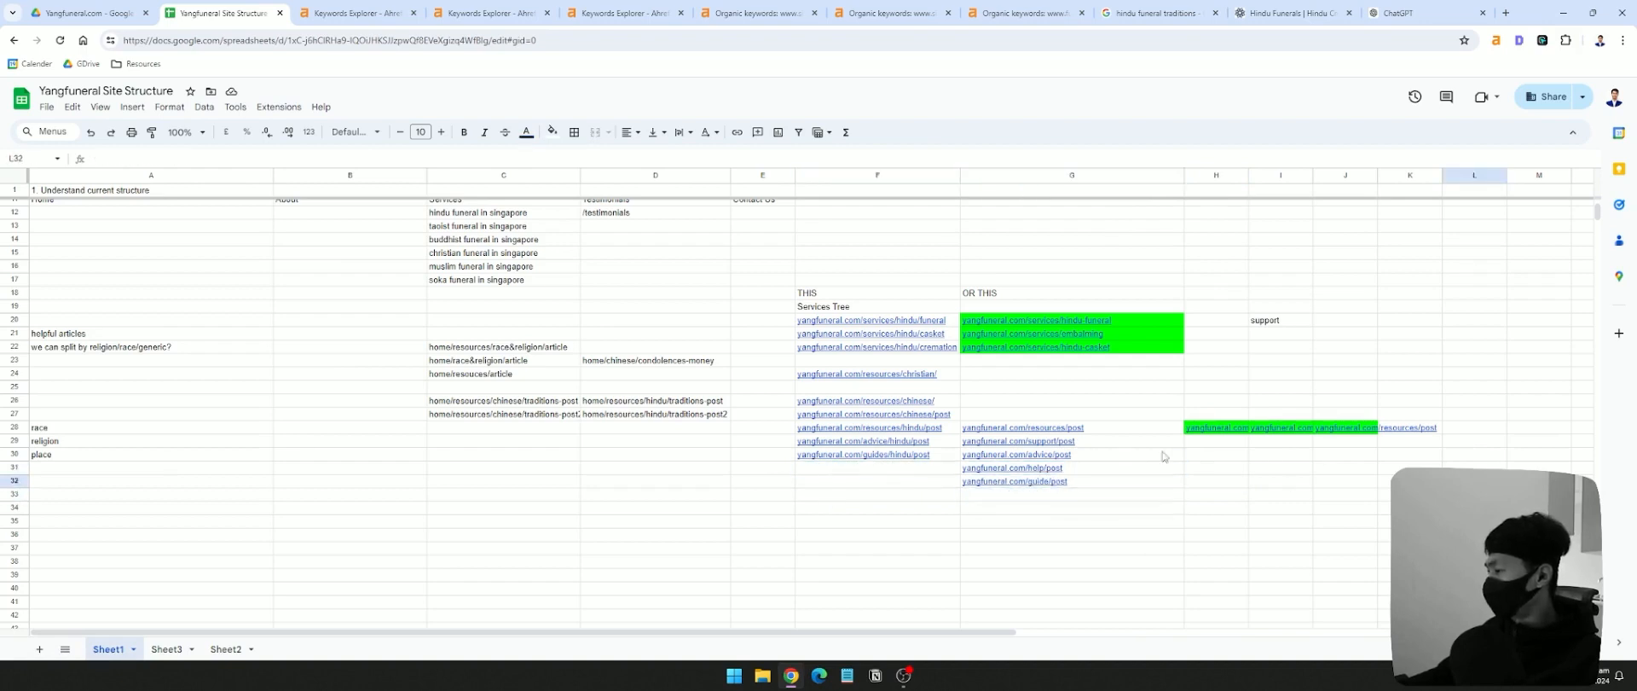
pyautogui.click(1096, 445)
pyautogui.click(1460, 491)
pyautogui.moveTo(1116, 430); pyautogui.dragTo(1114, 482)
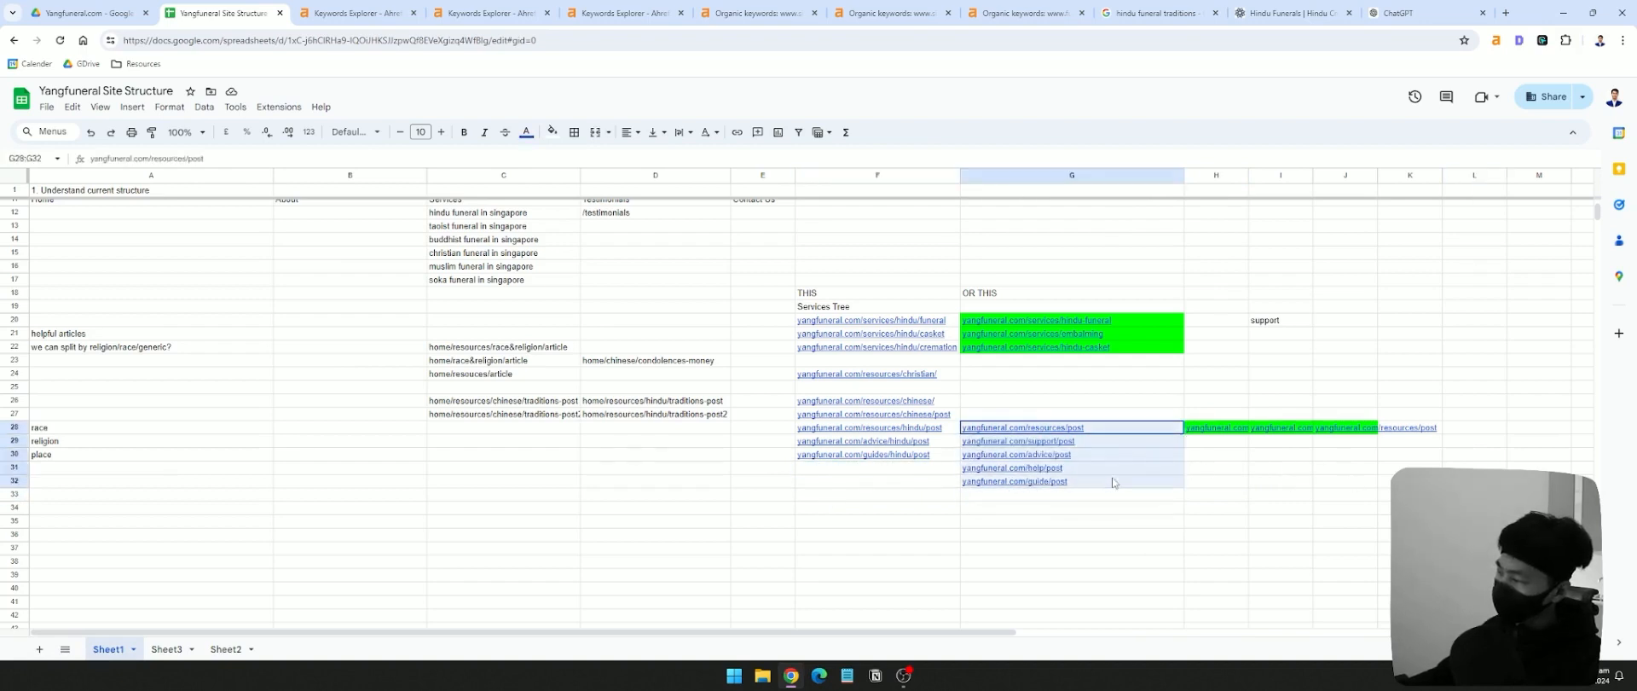
# - Copy the yangfuneral.com/guide/post URL from G32 into H29 and into G23 below the green services URLs
pyautogui.click(1066, 484)
pyautogui.click(892, 486)
pyautogui.click(1136, 484)
pyautogui.hotkey('ctrl', 'c')
pyautogui.click(1346, 482)
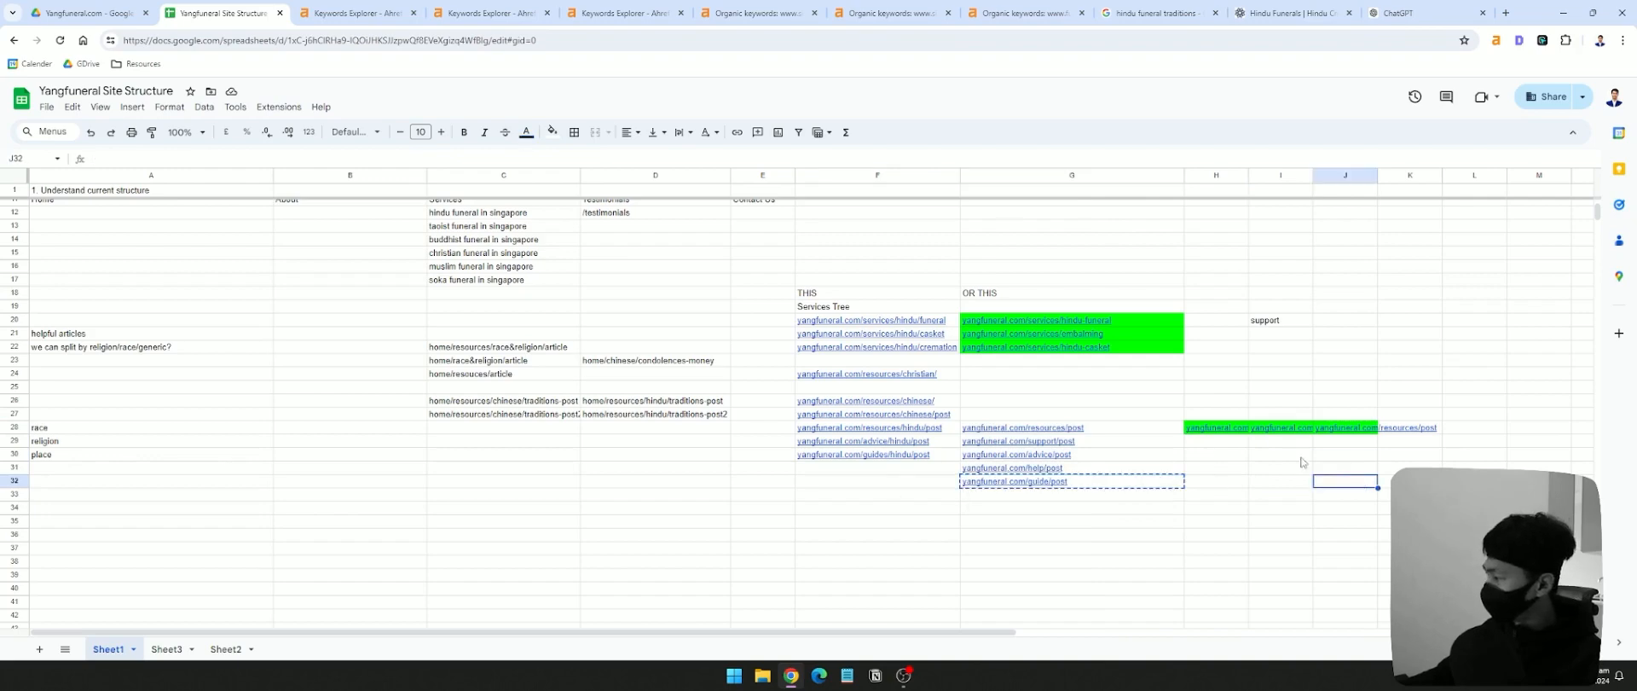
pyautogui.click(1283, 456)
pyautogui.click(1239, 446)
pyautogui.hotkey('ctrl', 'v')
pyautogui.click(1345, 493)
pyautogui.click(1242, 442)
pyautogui.click(1108, 361)
pyautogui.hotkey('ctrl', 'v')
pyautogui.scroll(2, 620, 332)
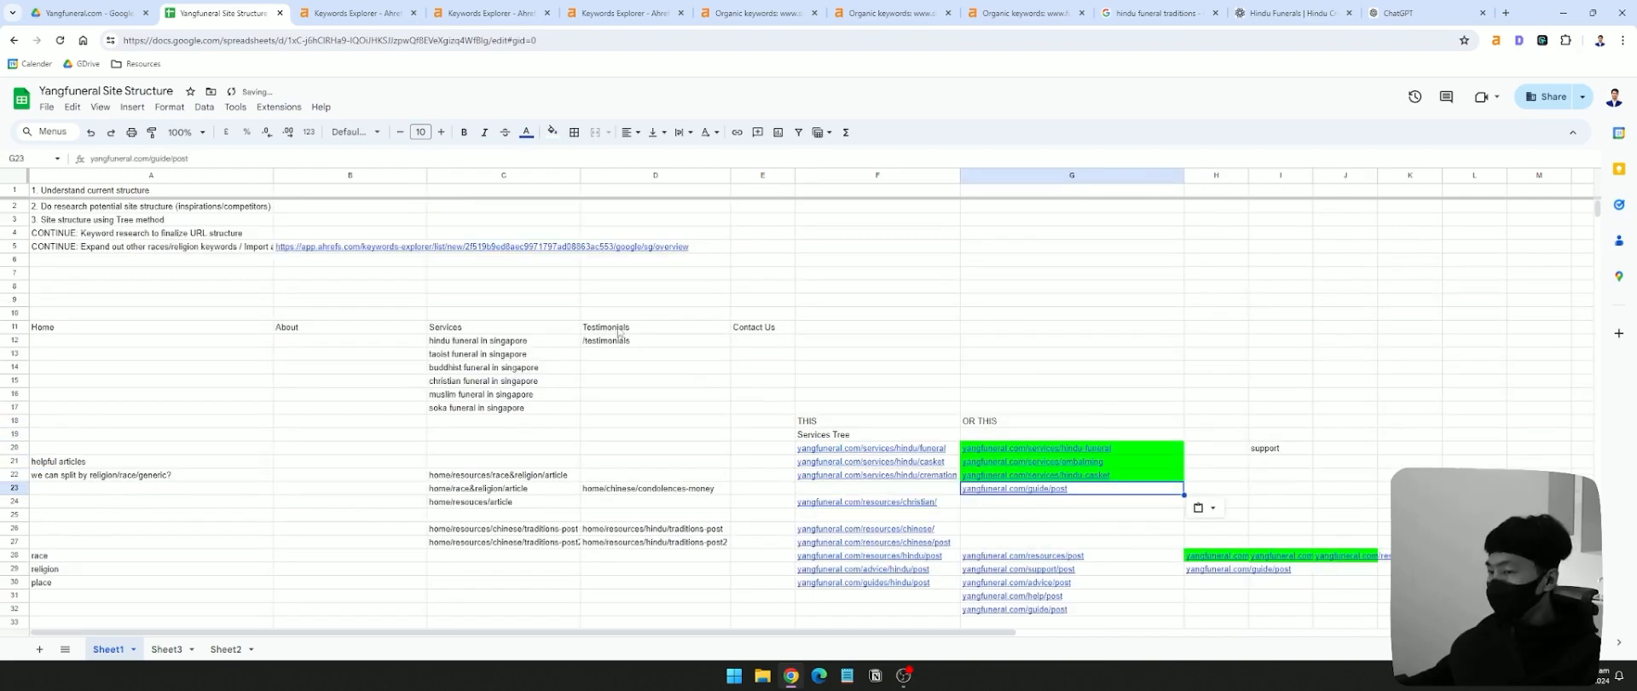
# - In Sheet3, head the columns Page, Tree and URL, and list Home with yangfuneral.com, About and Services
pyautogui.click(166, 648)
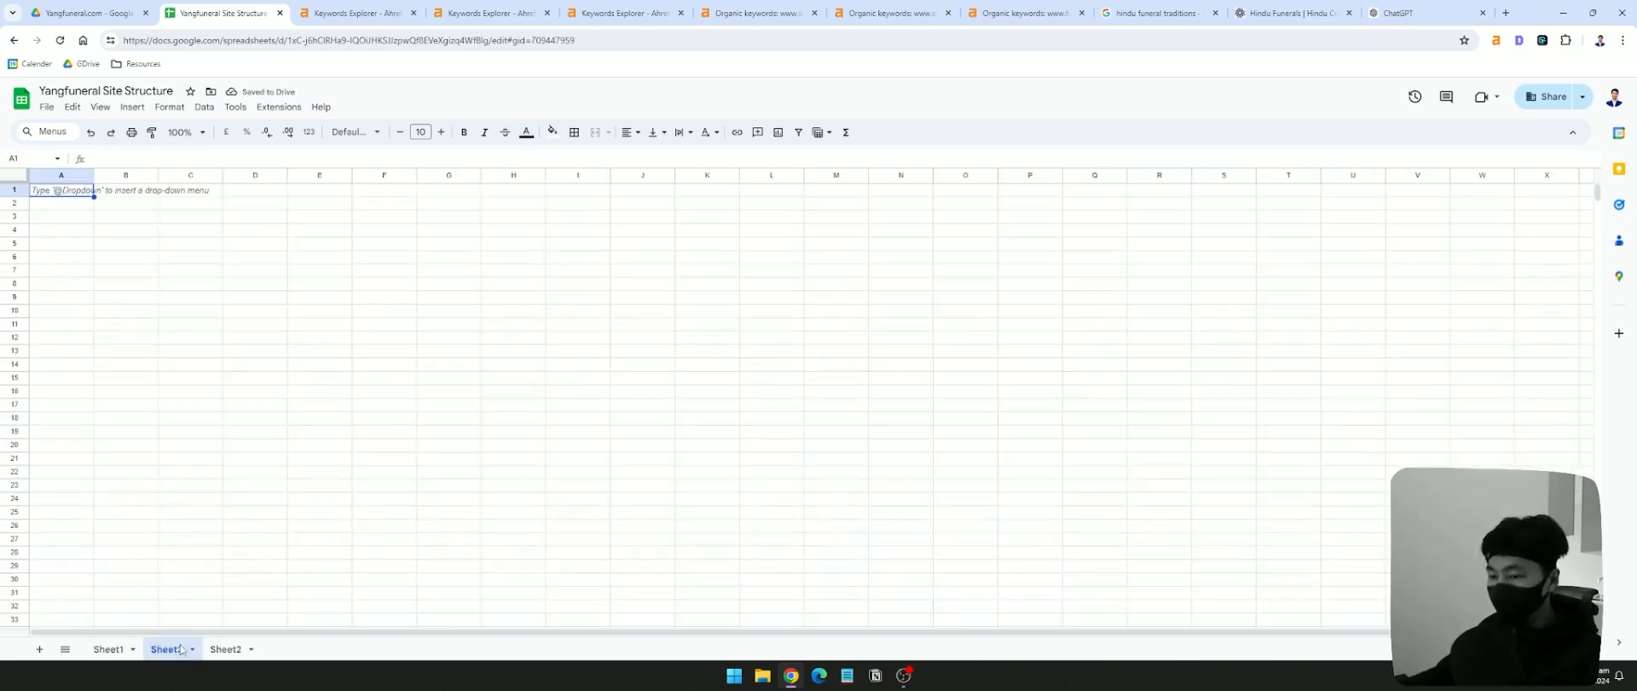
pyautogui.click(121, 191)
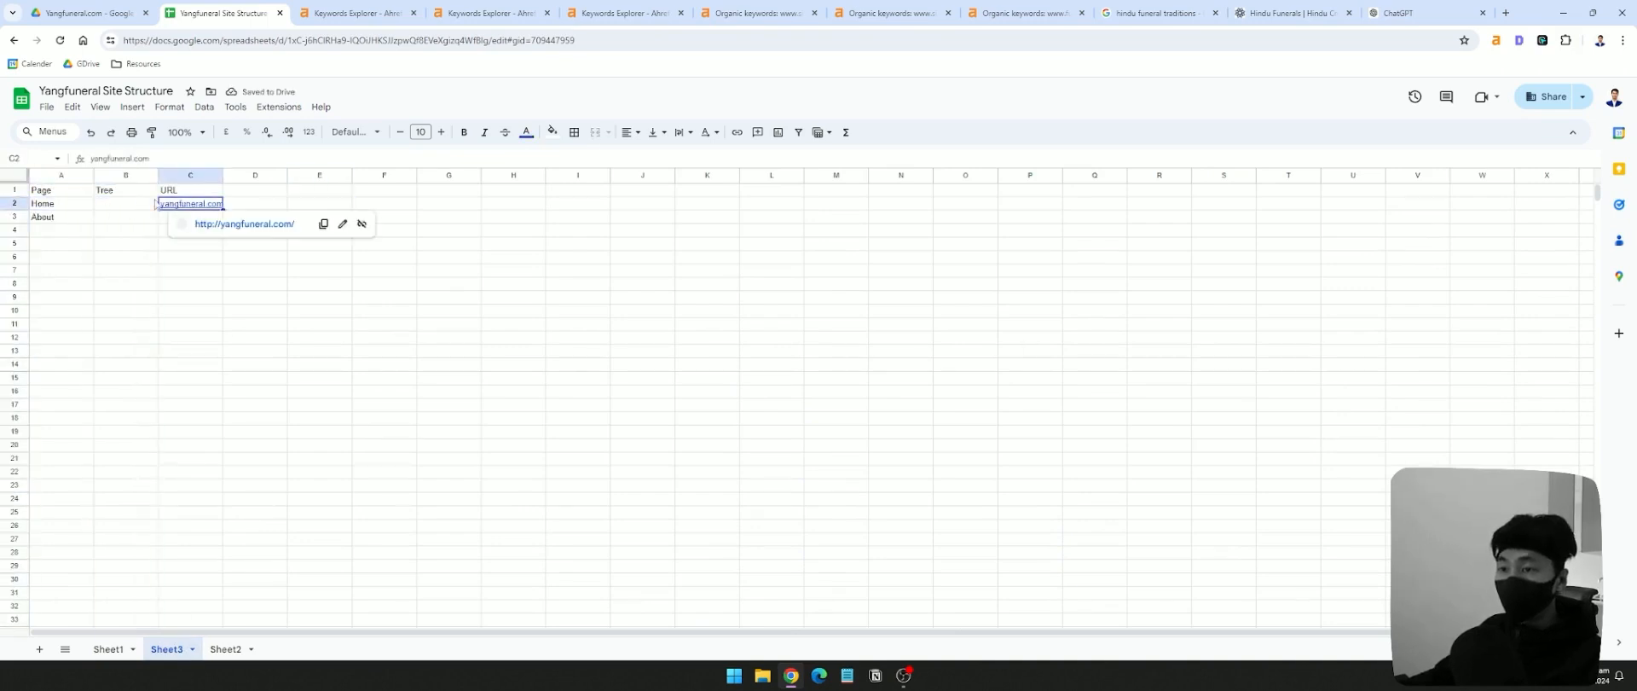
pyautogui.click(62, 175)
pyautogui.moveTo(264, 282); pyautogui.dragTo(298, 285)
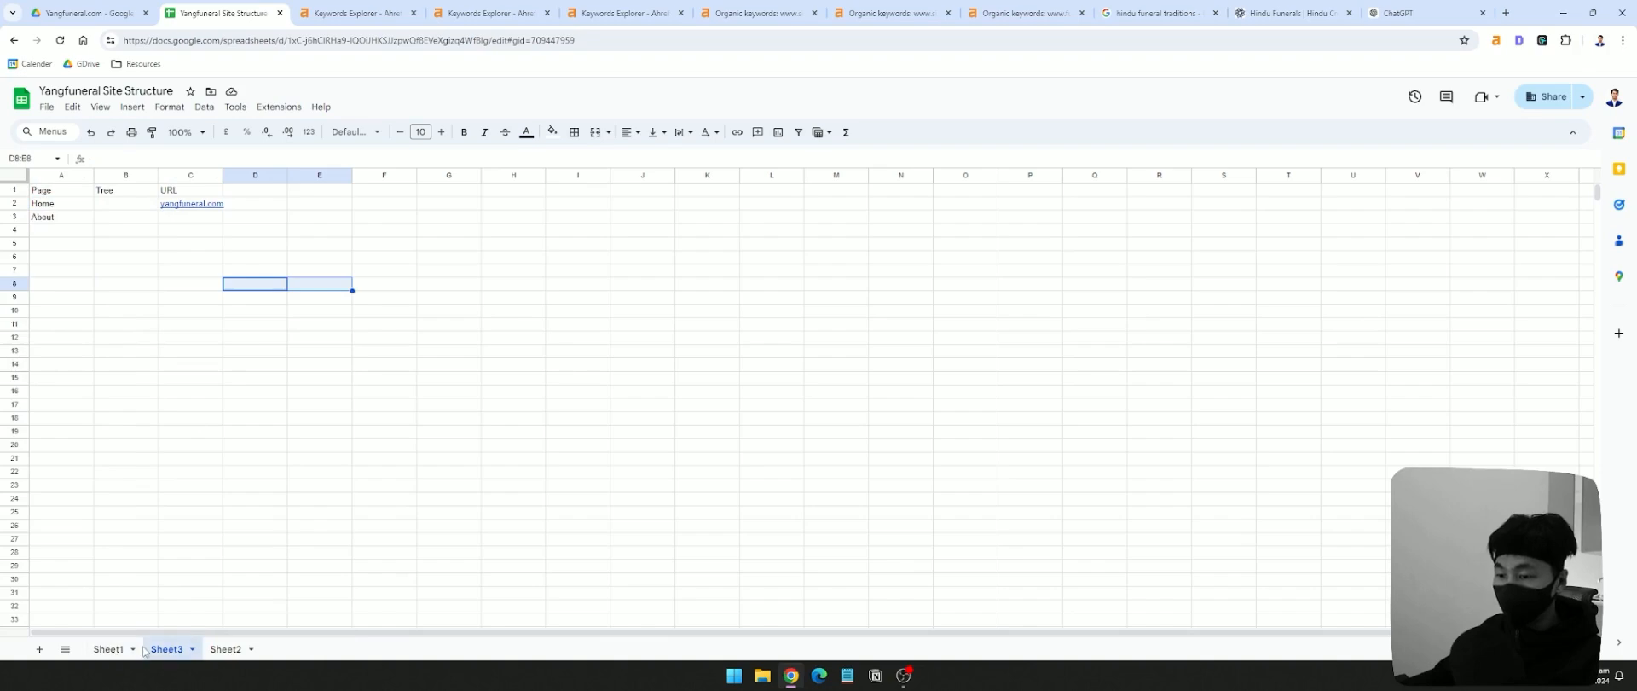
pyautogui.click(75, 231)
pyautogui.write('Services')
pyautogui.press('Return')
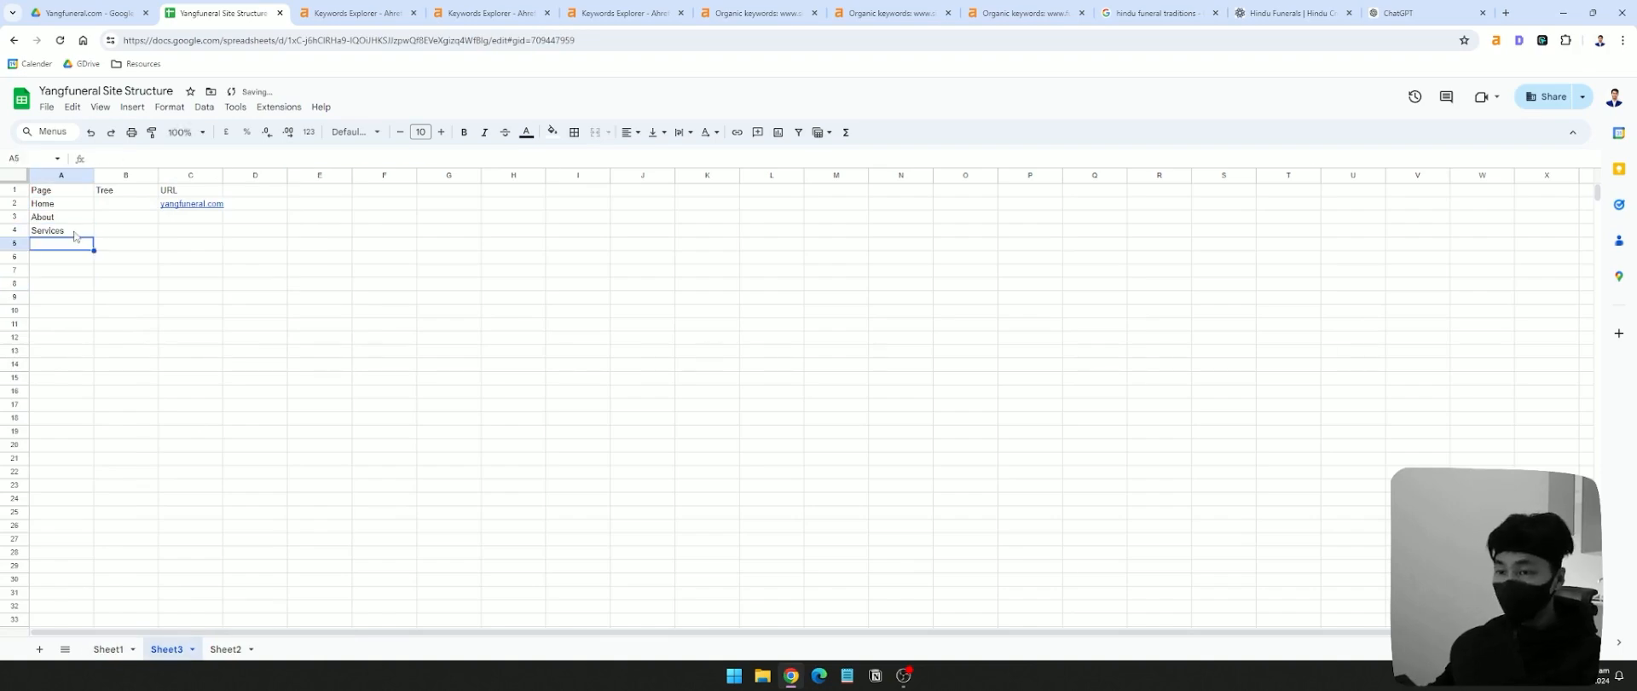
# - Recheck the "THIS" and "OR THIS" URL options in Sheet1 and clear the "support" note from I20
pyautogui.click(128, 650)
pyautogui.click(1092, 409)
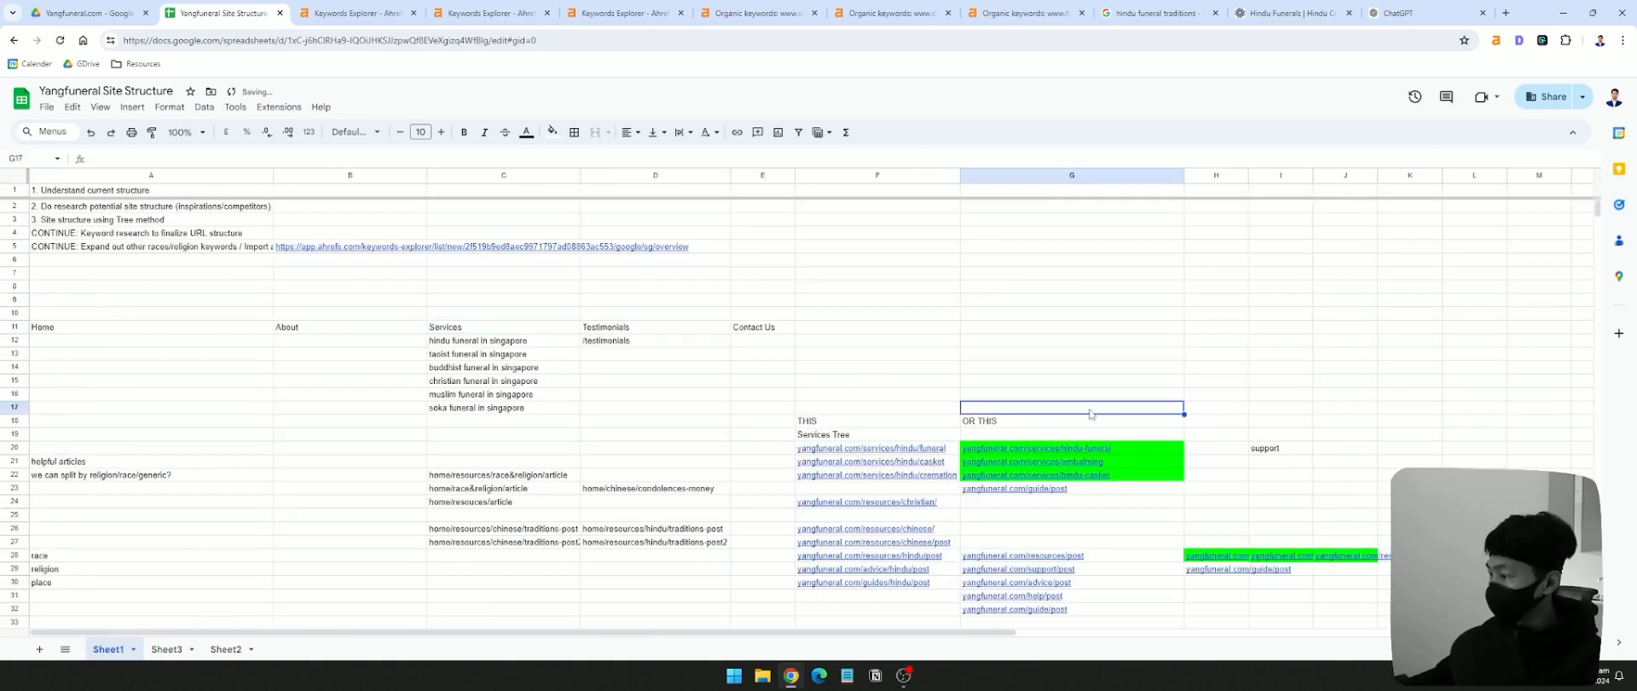
pyautogui.click(757, 423)
pyautogui.moveTo(818, 421); pyautogui.dragTo(934, 502)
pyautogui.click(1205, 404)
pyautogui.moveTo(1071, 433); pyautogui.dragTo(1112, 488)
pyautogui.click(1336, 477)
pyautogui.click(1195, 459)
pyautogui.click(1354, 452)
pyautogui.click(1292, 450)
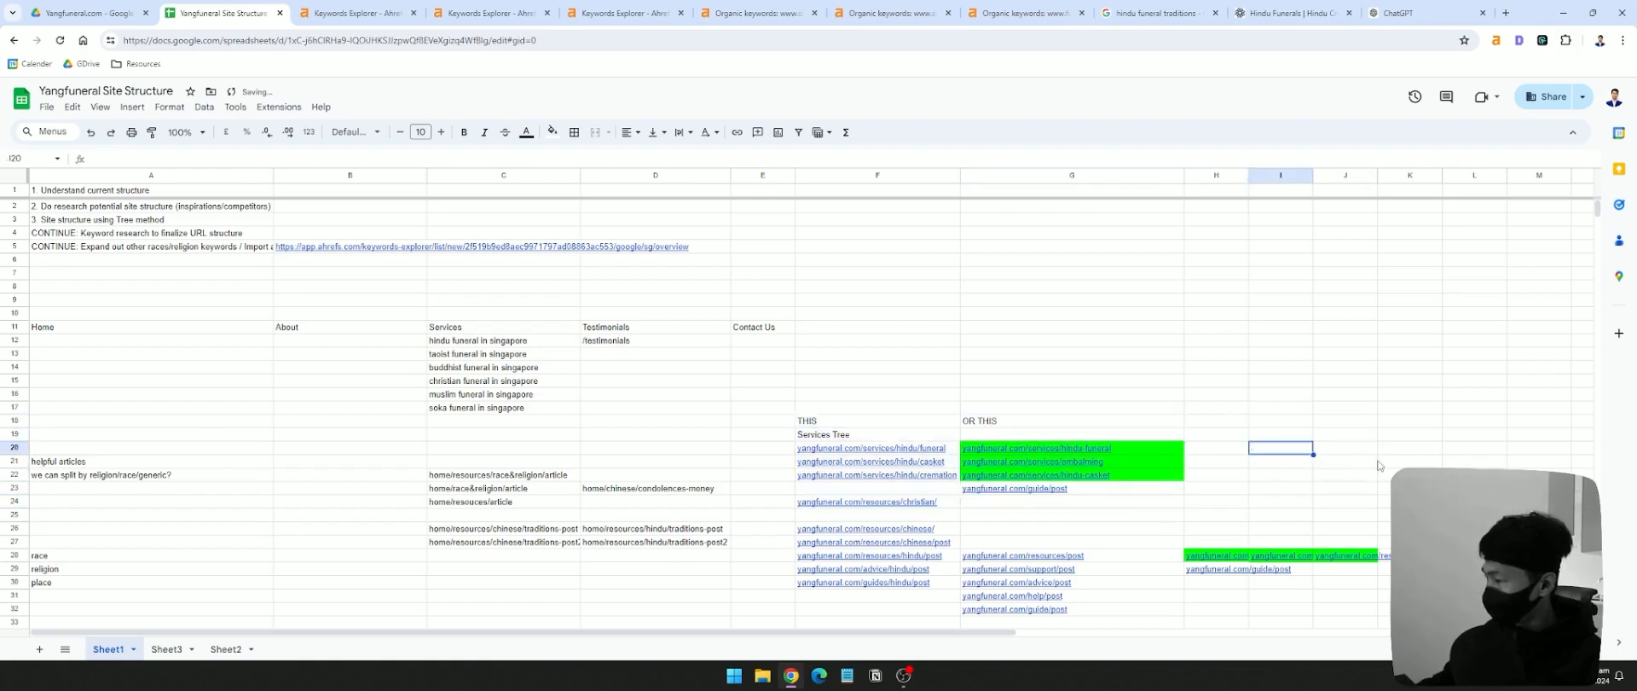
# - In Sheet3, list Chinese, Hindu, buddhist, christian, muslim and soka under Services, and copy yangfuneral.com/services/ for their URL cells
pyautogui.click(166, 649)
pyautogui.click(81, 247)
pyautogui.click(81, 256)
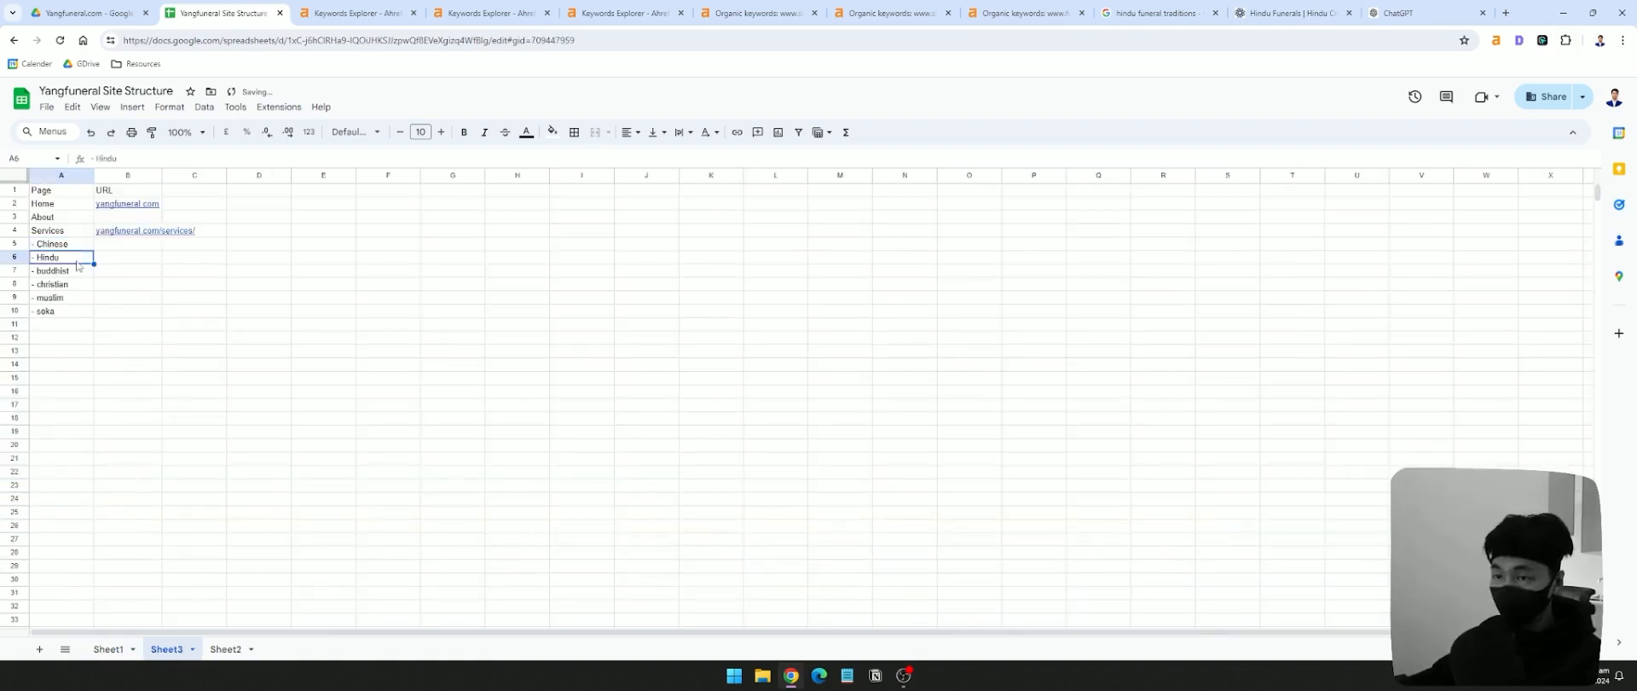
pyautogui.click(141, 233)
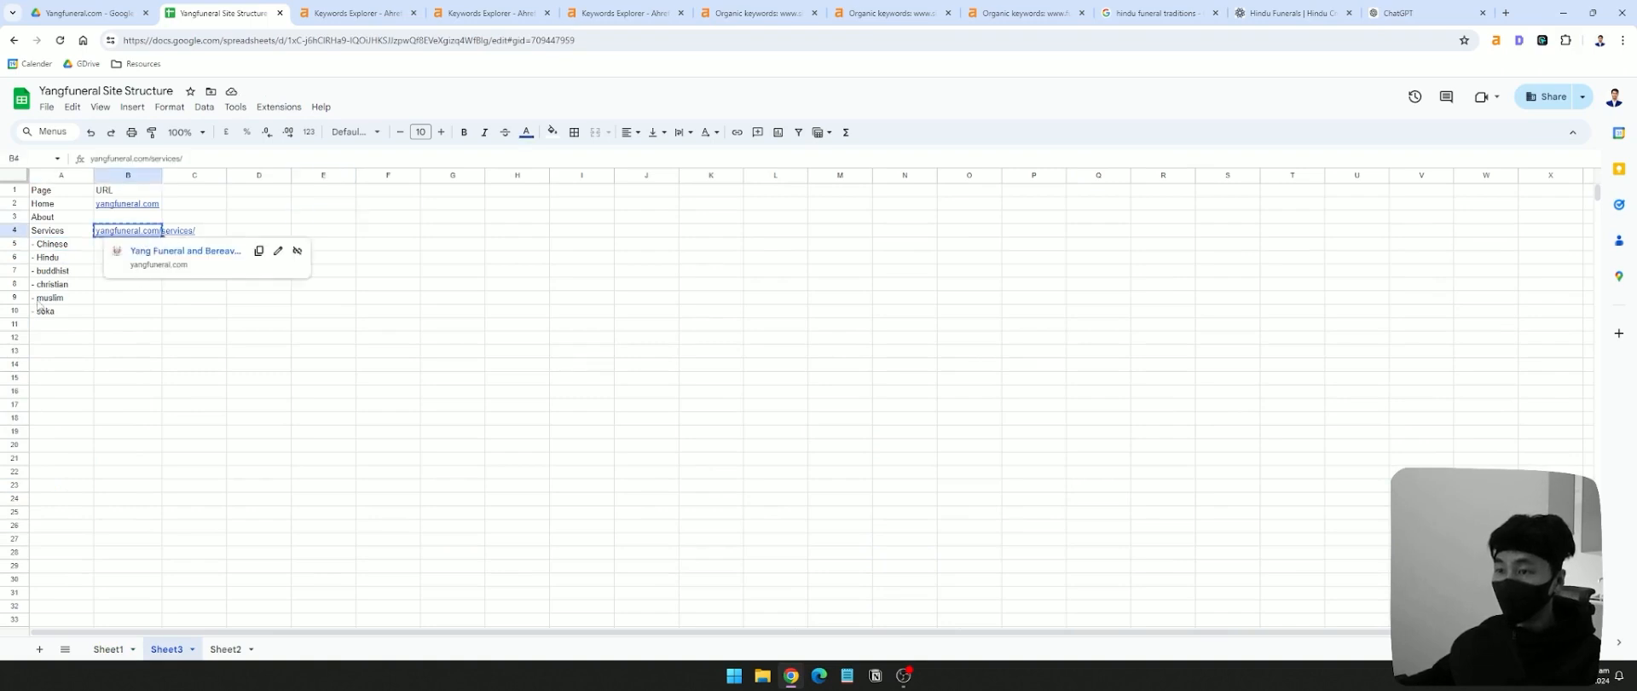
pyautogui.moveTo(142, 241); pyautogui.dragTo(134, 313)
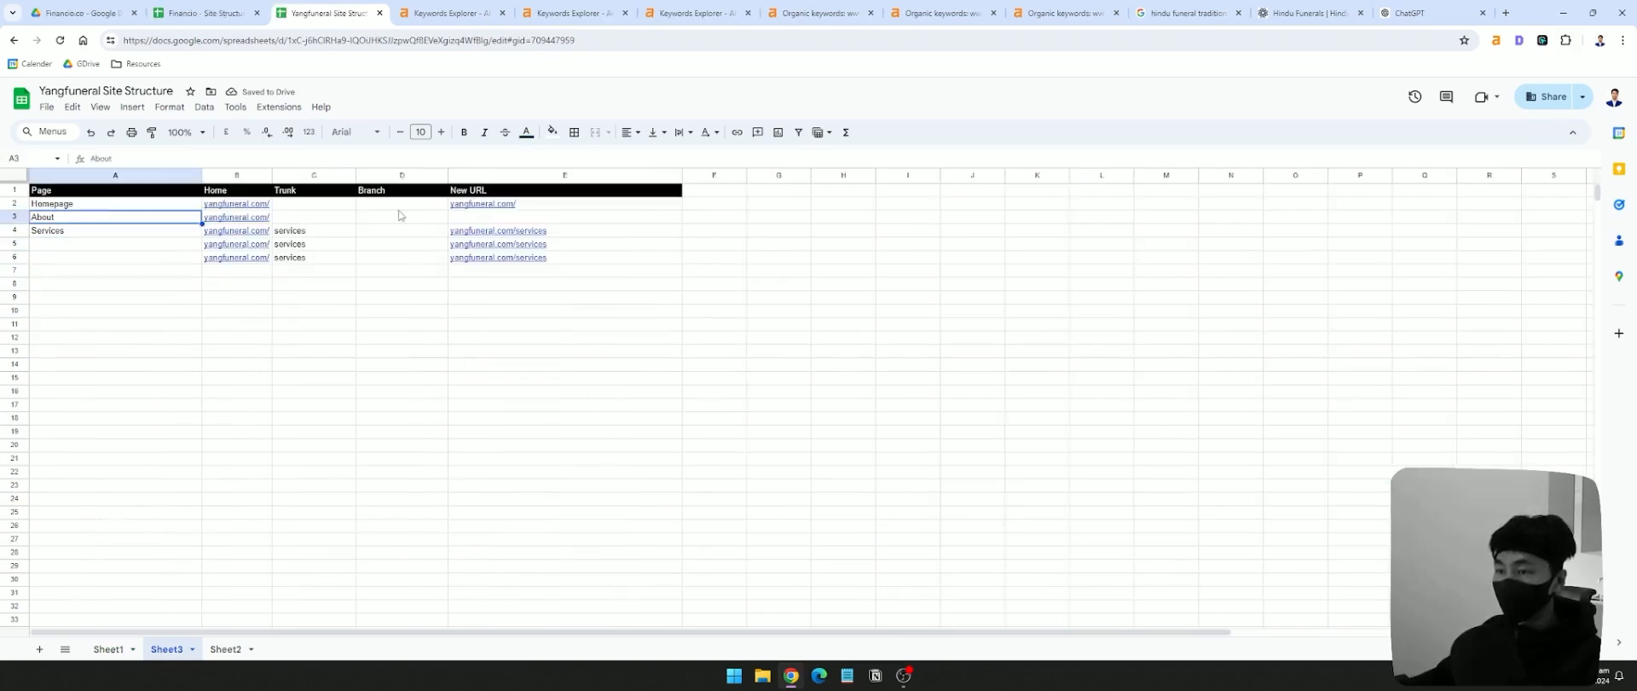
# - Examine how the Page, Home, Trunk, Branch and New URL columns of the Sheet3 table build each page's address
pyautogui.click(398, 204)
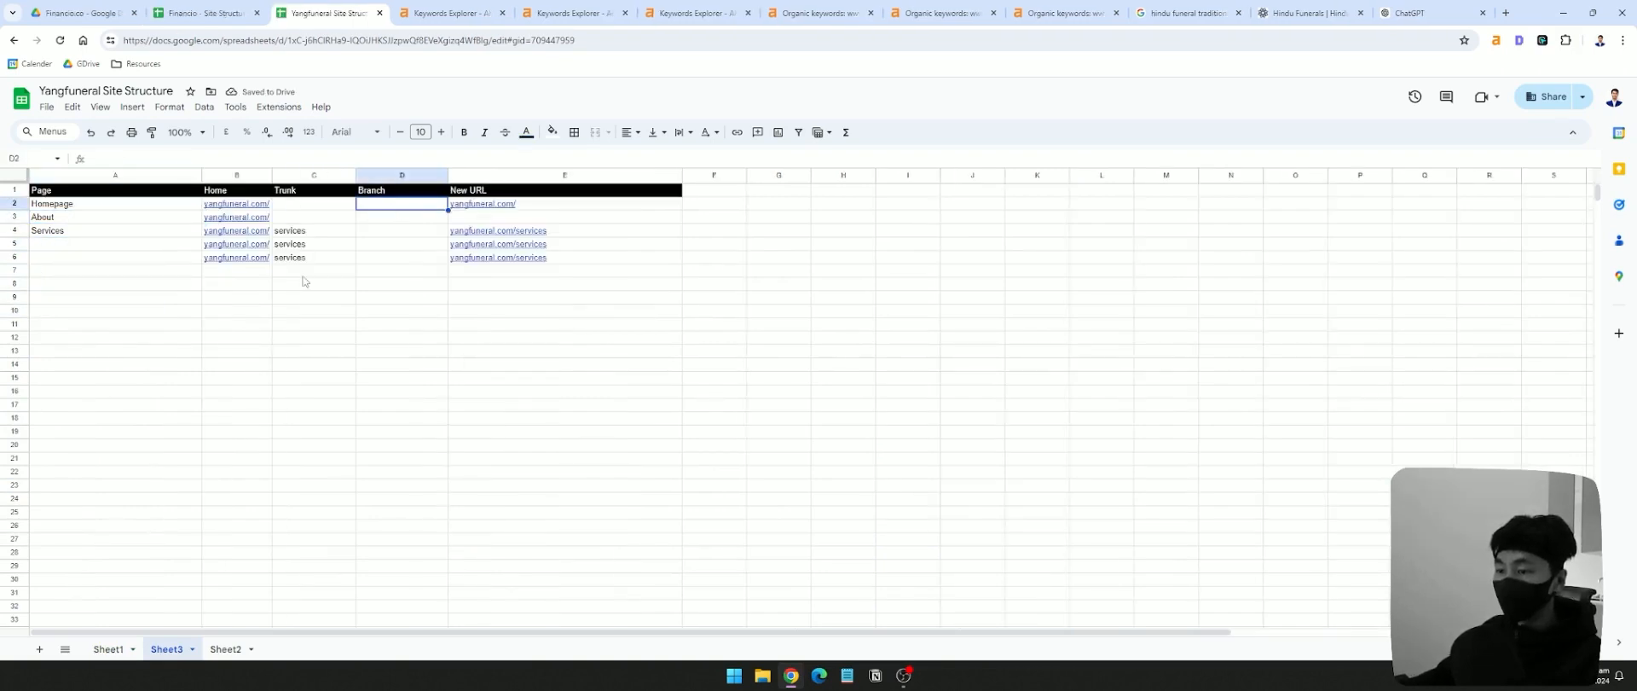
pyautogui.moveTo(81, 215); pyautogui.dragTo(69, 261)
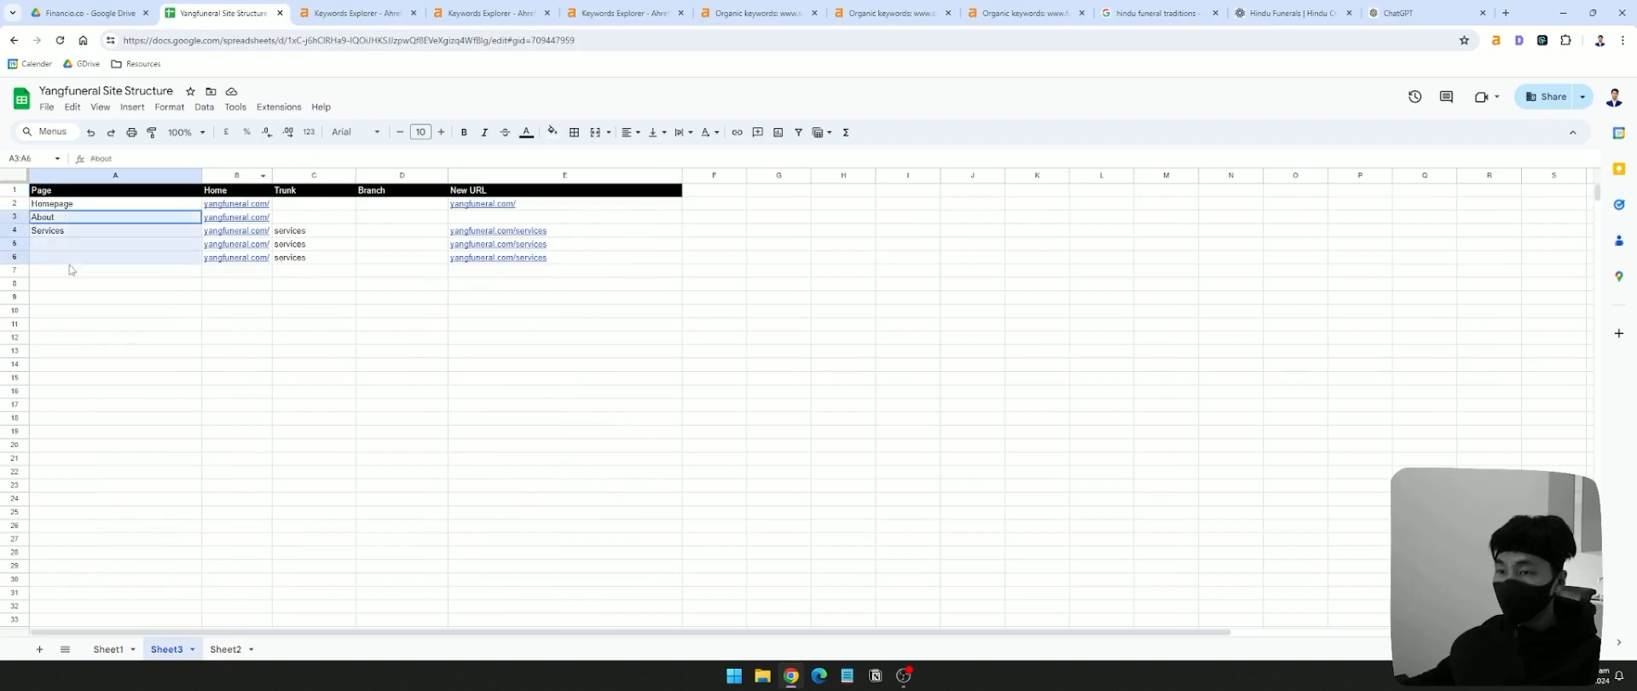
pyautogui.click(382, 307)
pyautogui.click(296, 206)
pyautogui.click(295, 256)
pyautogui.click(68, 205)
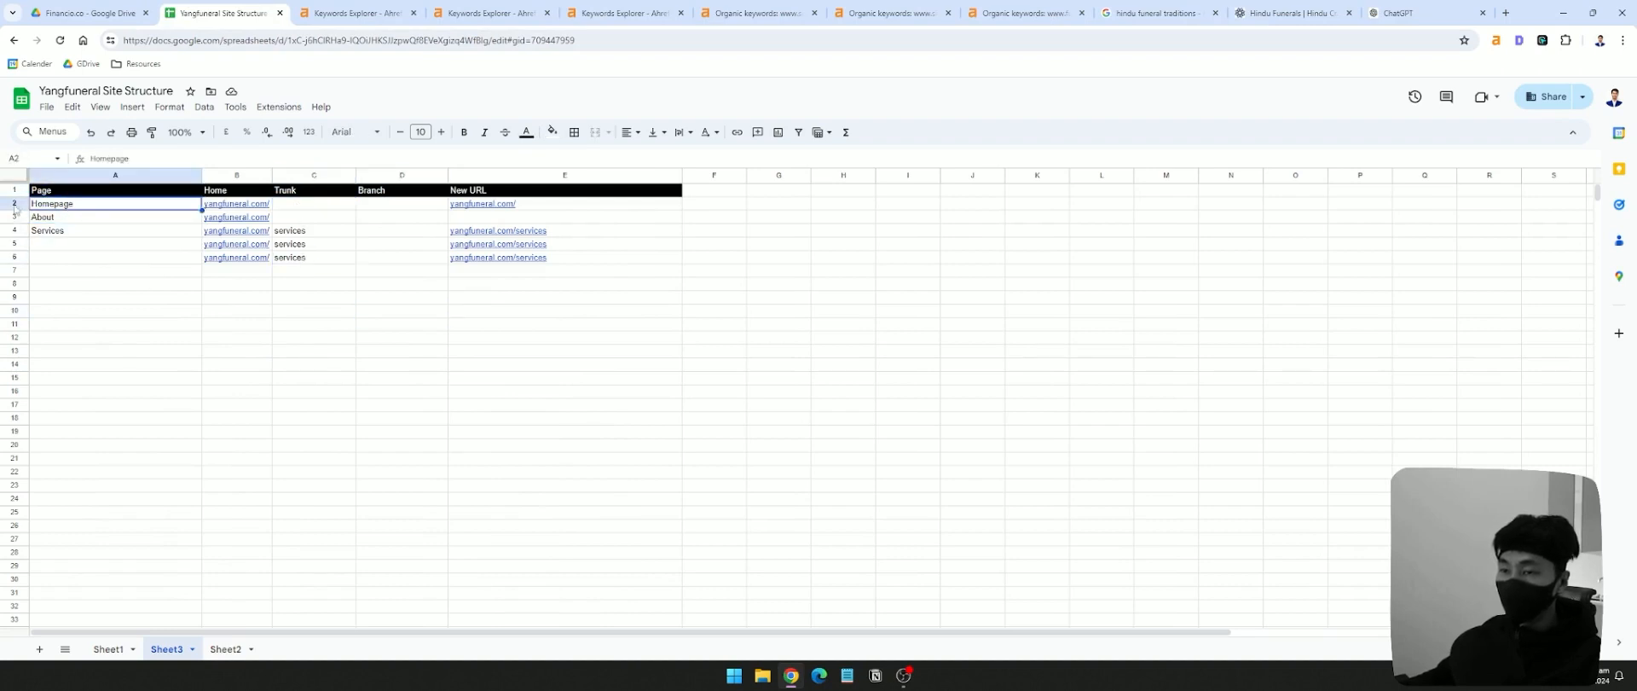
pyautogui.click(237, 207)
pyautogui.moveTo(313, 204); pyautogui.dragTo(324, 277)
pyautogui.moveTo(400, 217); pyautogui.dragTo(404, 351)
pyautogui.click(707, 361)
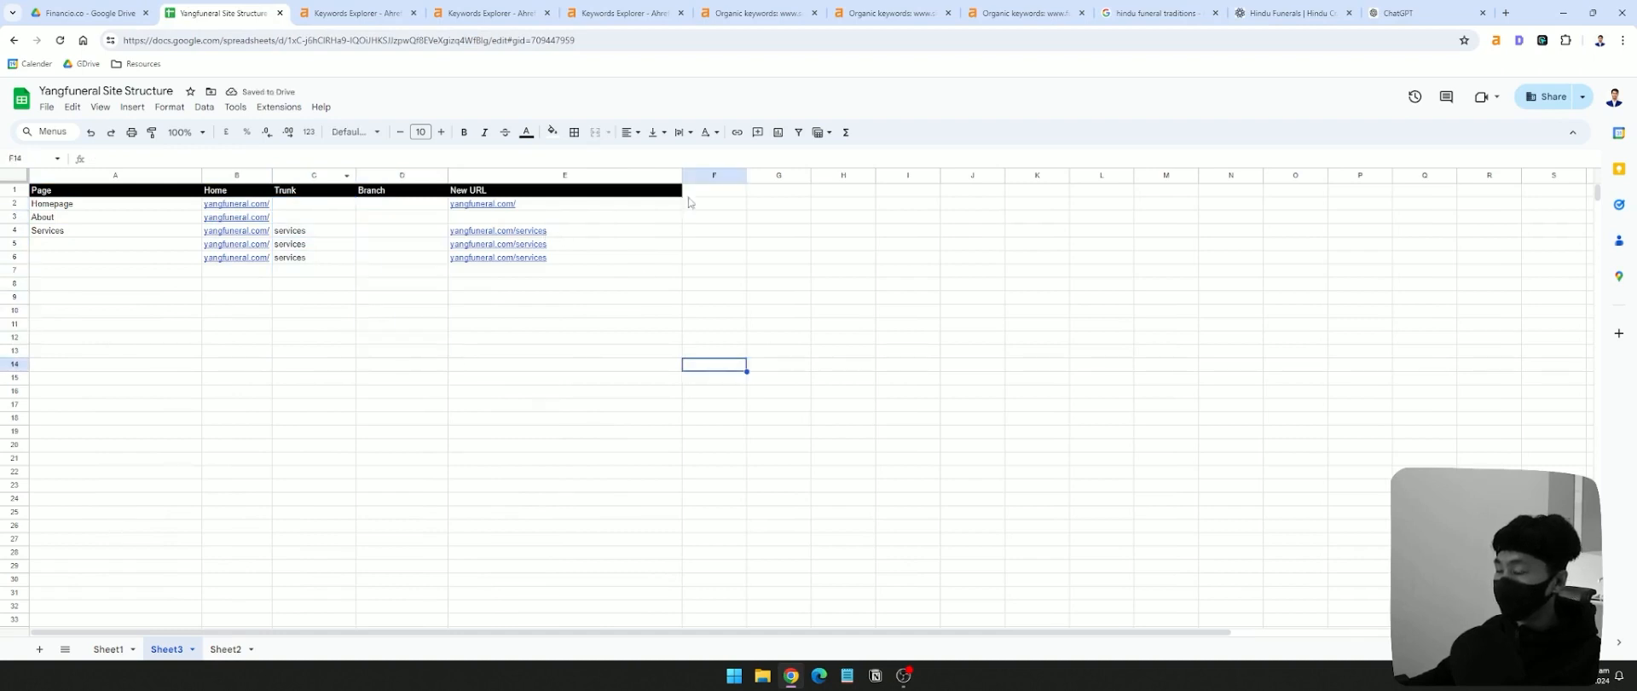
pyautogui.moveTo(692, 194); pyautogui.dragTo(713, 352)
pyautogui.click(835, 353)
pyautogui.moveTo(566, 249); pyautogui.dragTo(552, 370)
pyautogui.click(779, 444)
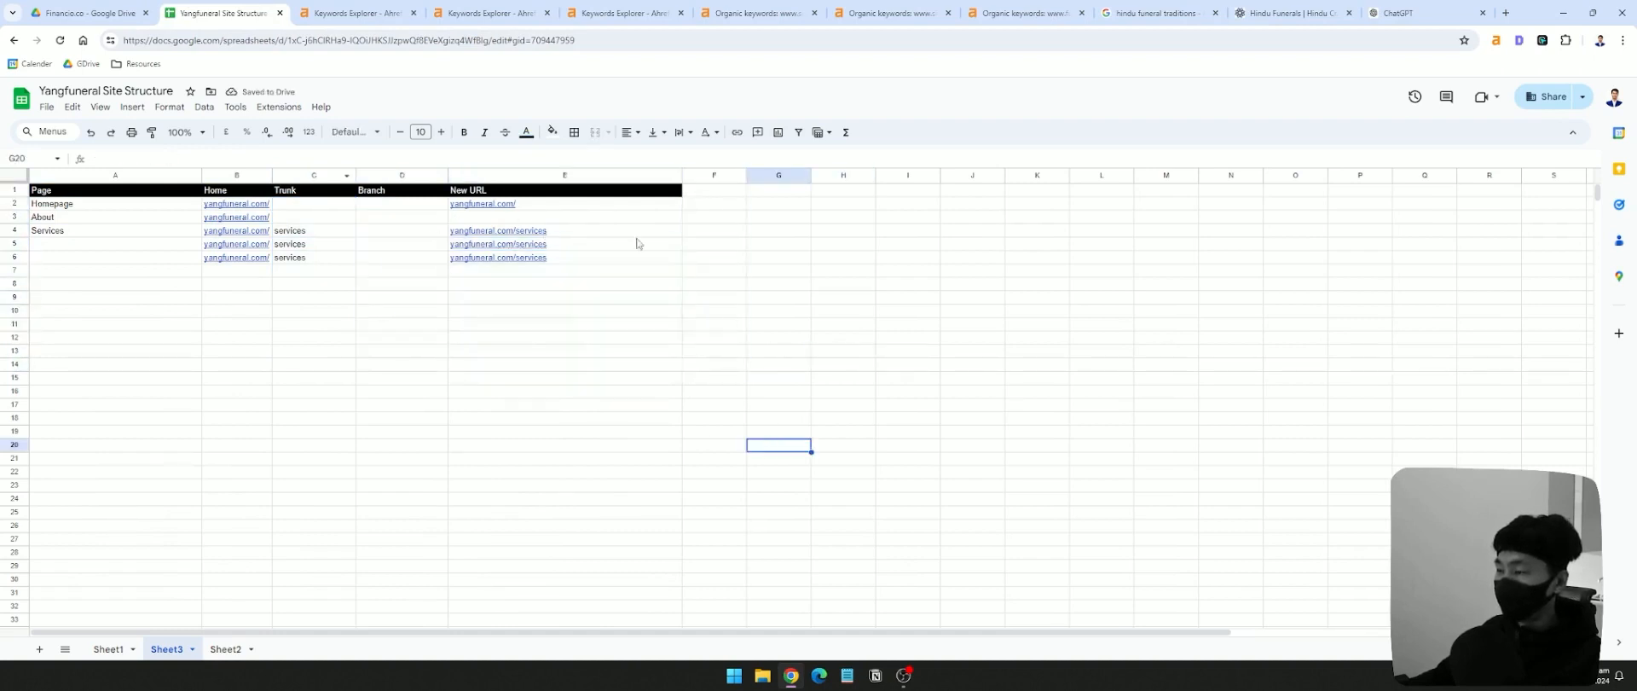
# - Paste the hindu, taoist, buddhist, christian, muslim and soka "funeral in singapore" pages into A5:A10 under Services
pyautogui.click(314, 231)
pyautogui.click(314, 243)
pyautogui.click(68, 243)
pyautogui.hotkey('ctrl', 'v')
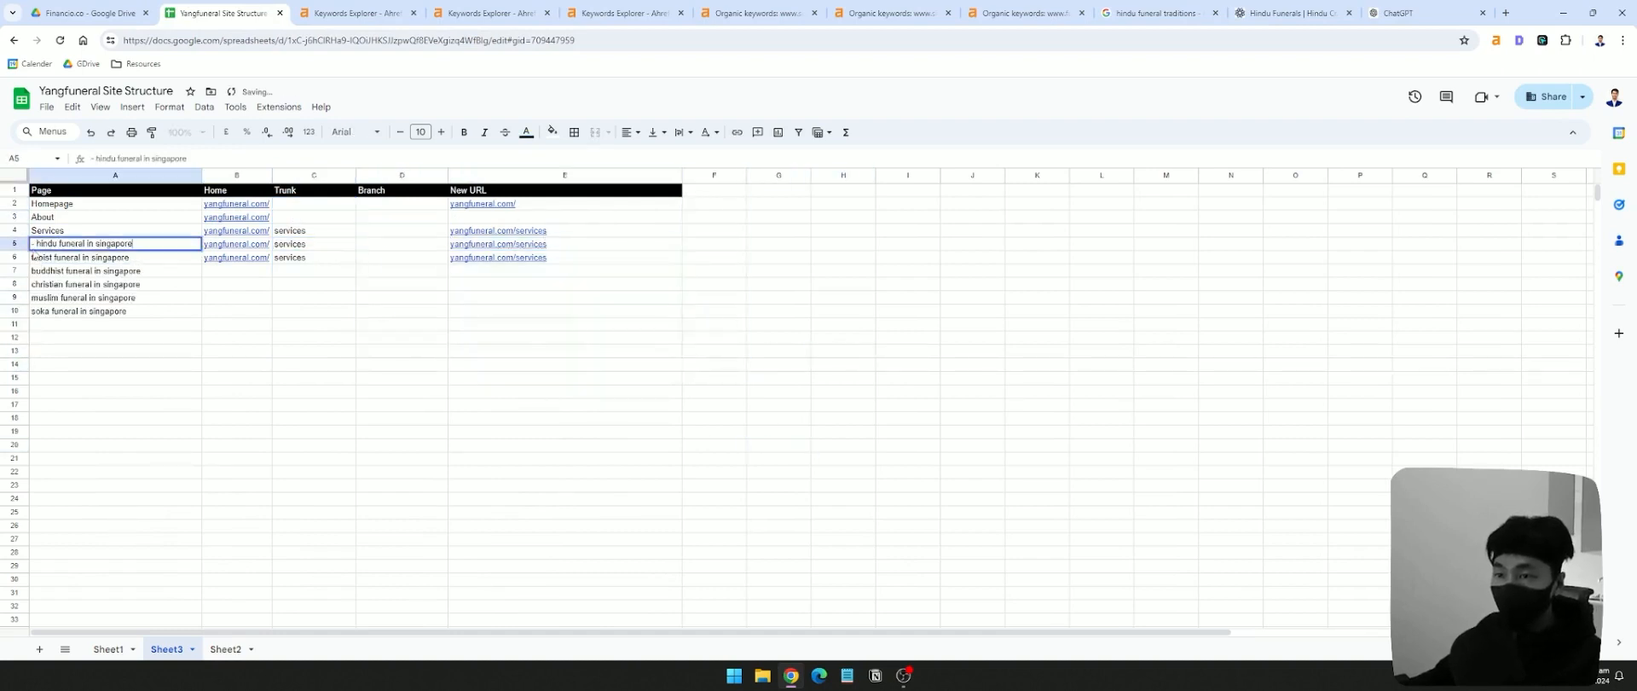
# - Prefix the six religion pages in A5:A10 with a dash and shorten them by removing "in singapore"
pyautogui.doubleClick(34, 256)
pyautogui.write('-')
pyautogui.click(28, 271)
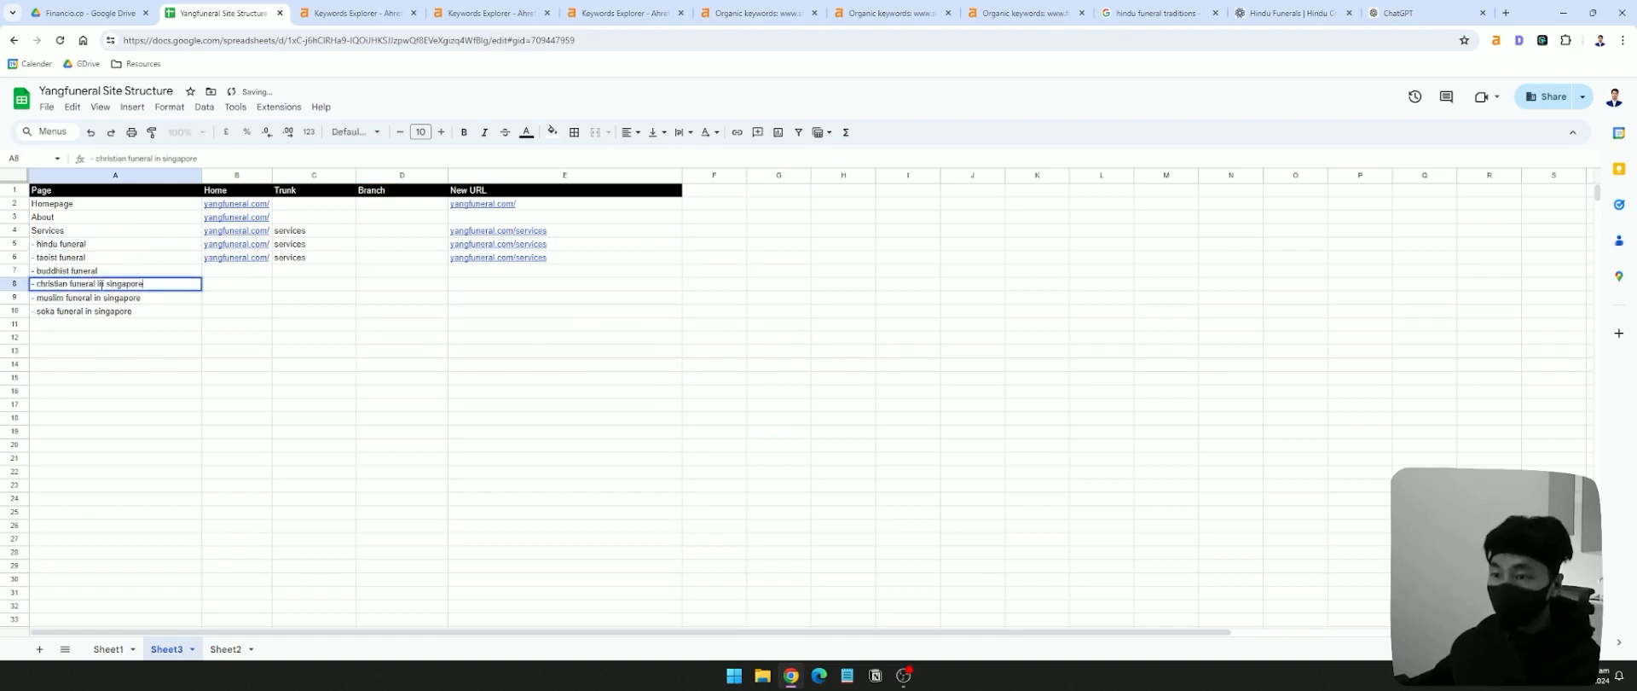
pyautogui.moveTo(93, 284); pyautogui.dragTo(213, 286)
pyautogui.press('BackSpace')
pyautogui.press('Return')
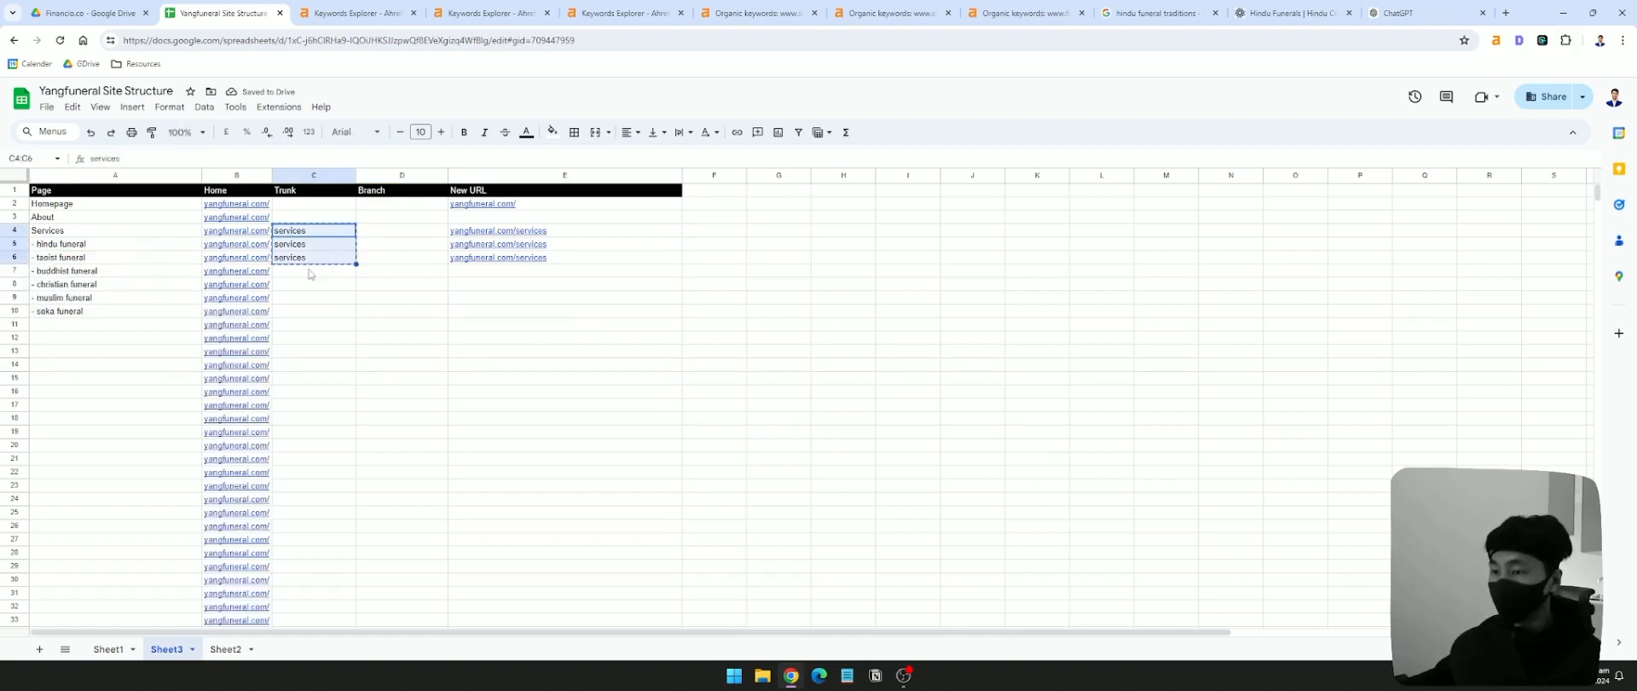
# - Copy the "services" trunk from C6 into C7:C10 for the buddhist, christian, muslim and soka funeral pages
pyautogui.click(303, 259)
pyautogui.hotkey('ctrl', 'c')
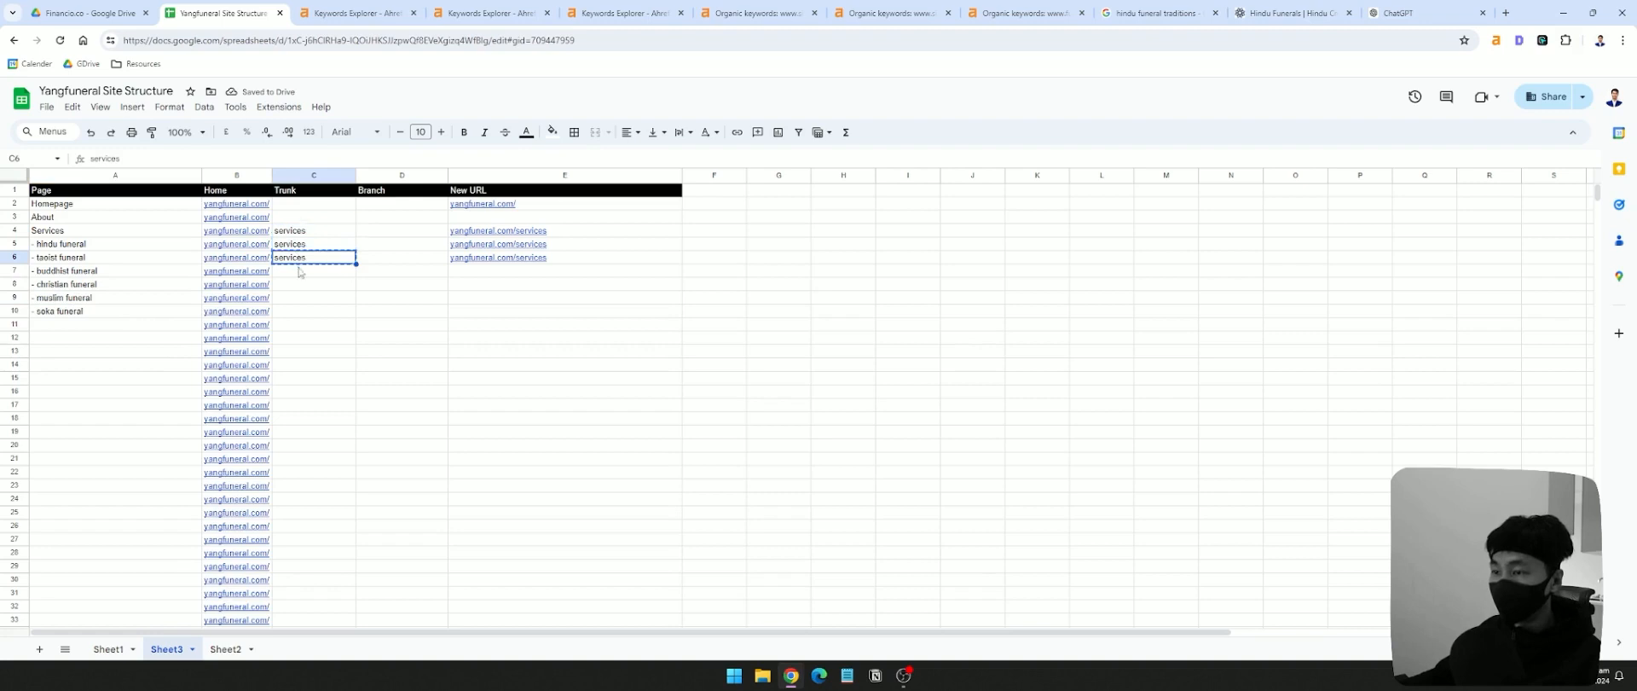
pyautogui.moveTo(298, 271); pyautogui.dragTo(305, 313)
pyautogui.hotkey('ctrl', 'v')
pyautogui.click(121, 248)
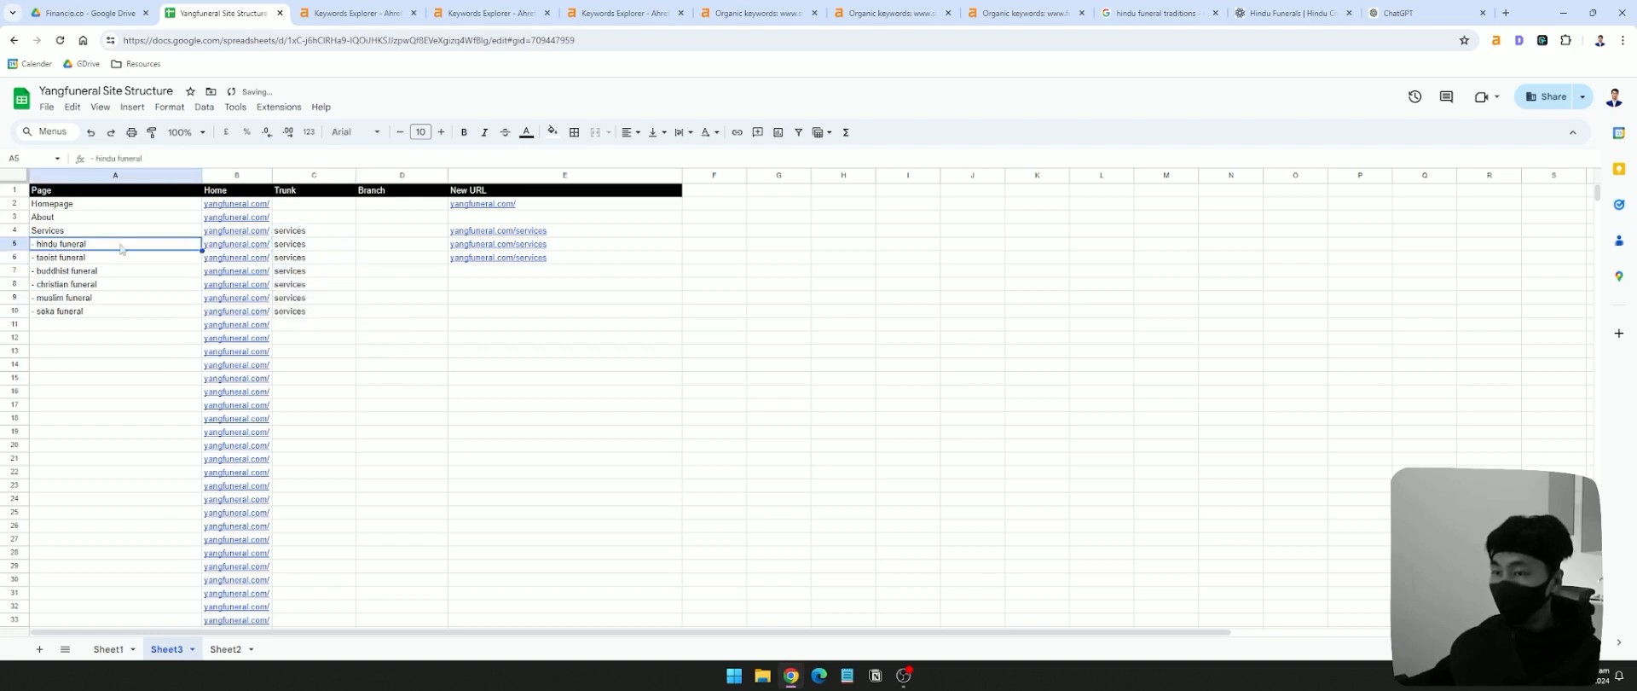
# - Enter the branches hindu-funeral/, taoist-funeral/ and buddhist-funeral/ in D5:D7 and end the services trunk entries with a slash
pyautogui.click(393, 249)
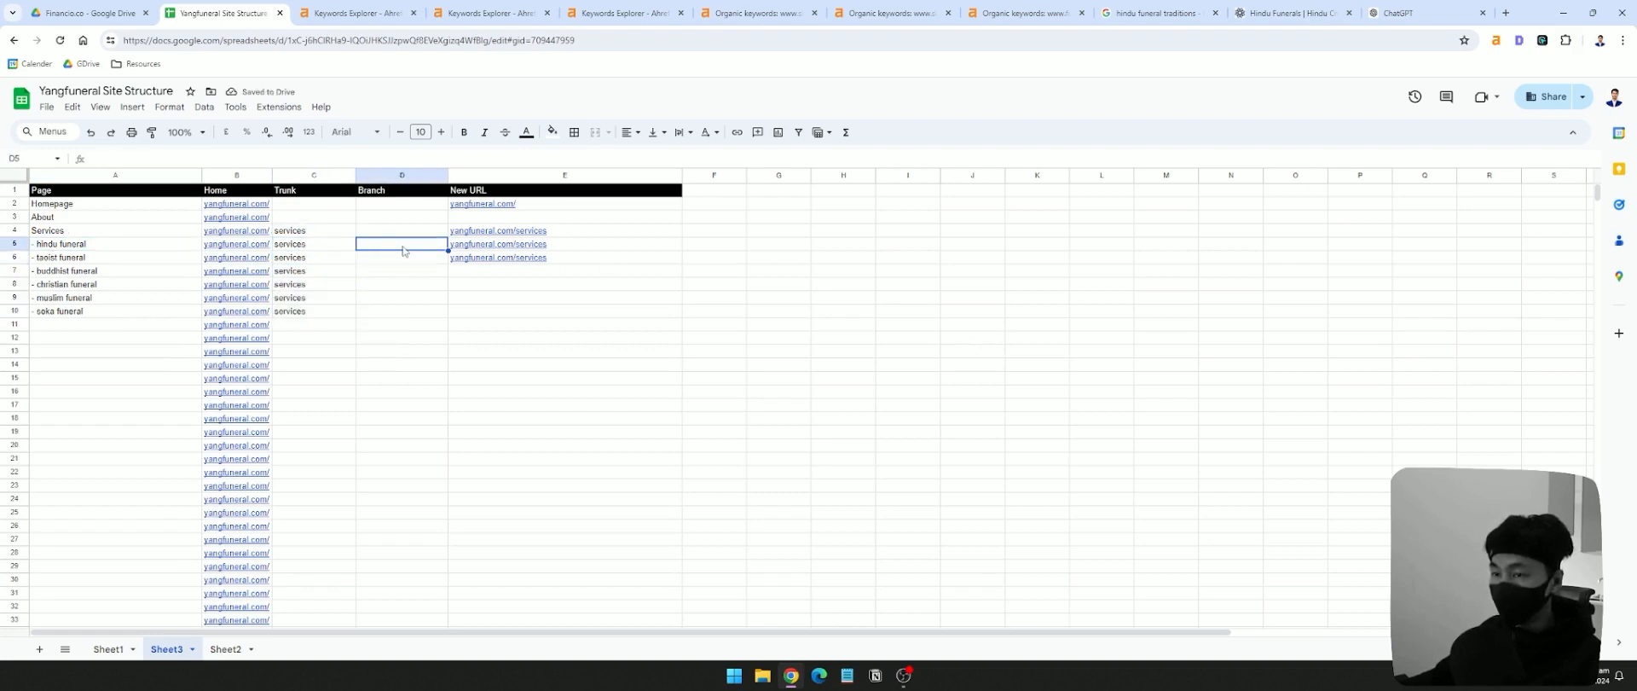
pyautogui.write('hindu-funera')
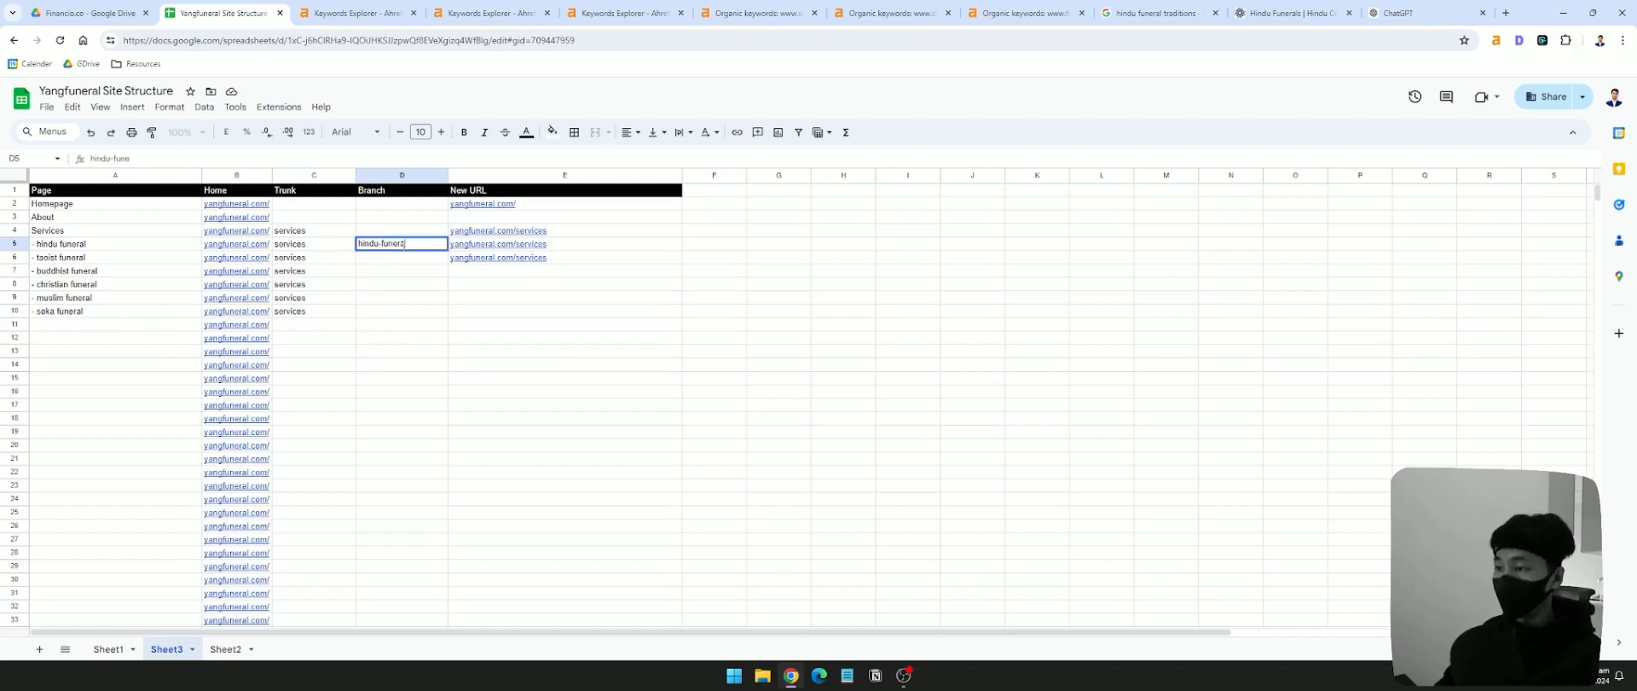
pyautogui.write('l/')
pyautogui.press('Return')
pyautogui.write('taoist')
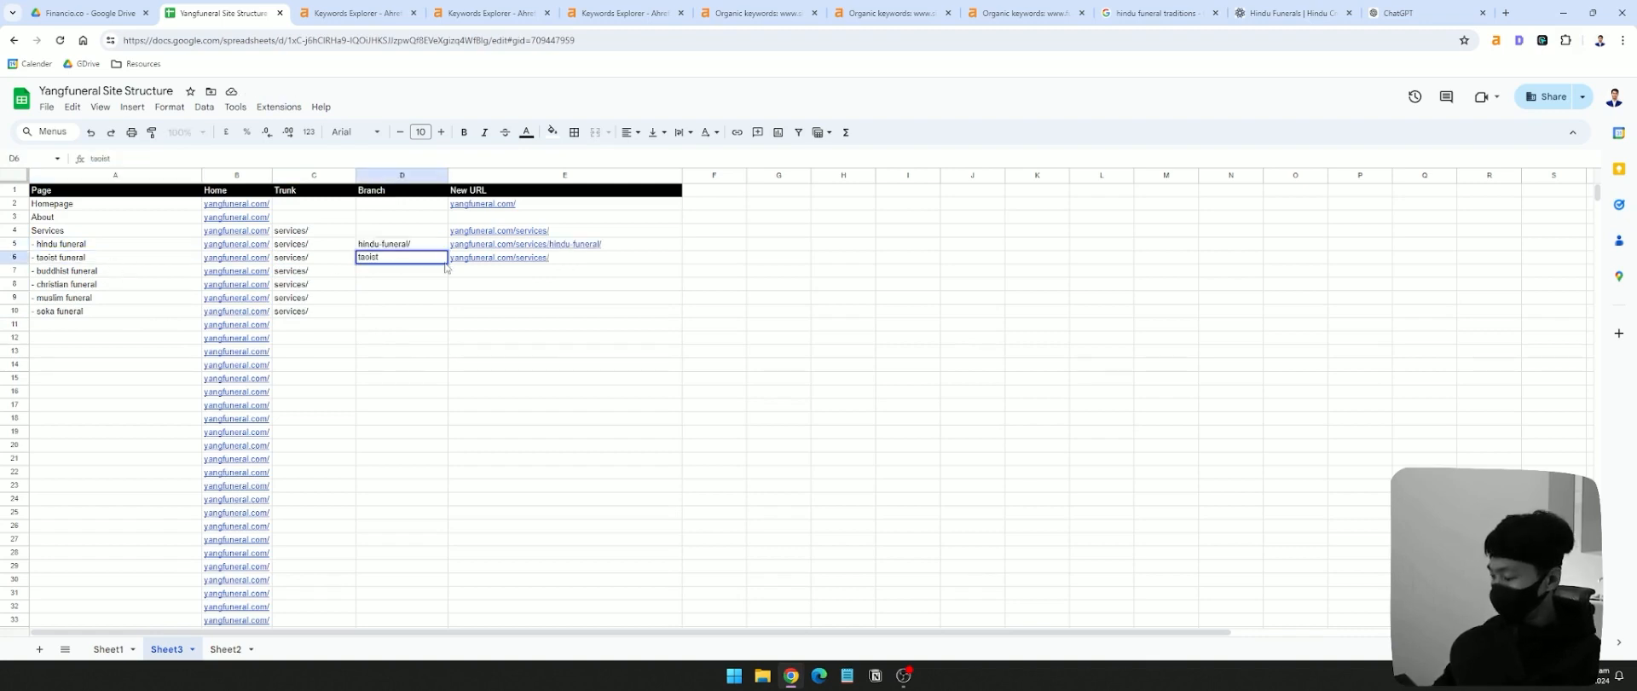
pyautogui.write('-funeral/')
pyautogui.press('Return')
pyautogui.write('buddhist-')
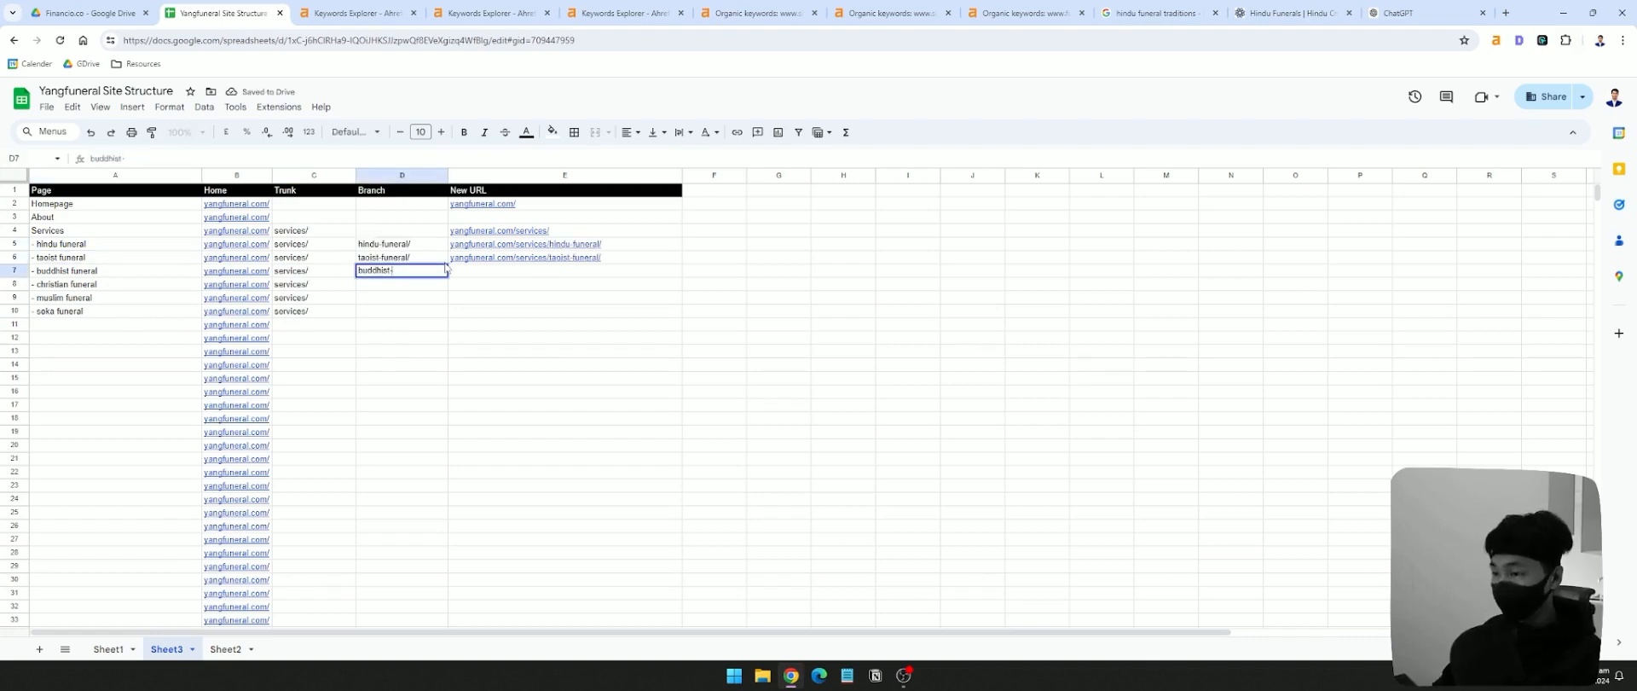
pyautogui.press('Return')
# - Enter the branches christian-funeral/, muslim-funeral/ and soka-funeral/ in D8:D10
pyautogui.write('christian-funeral/')
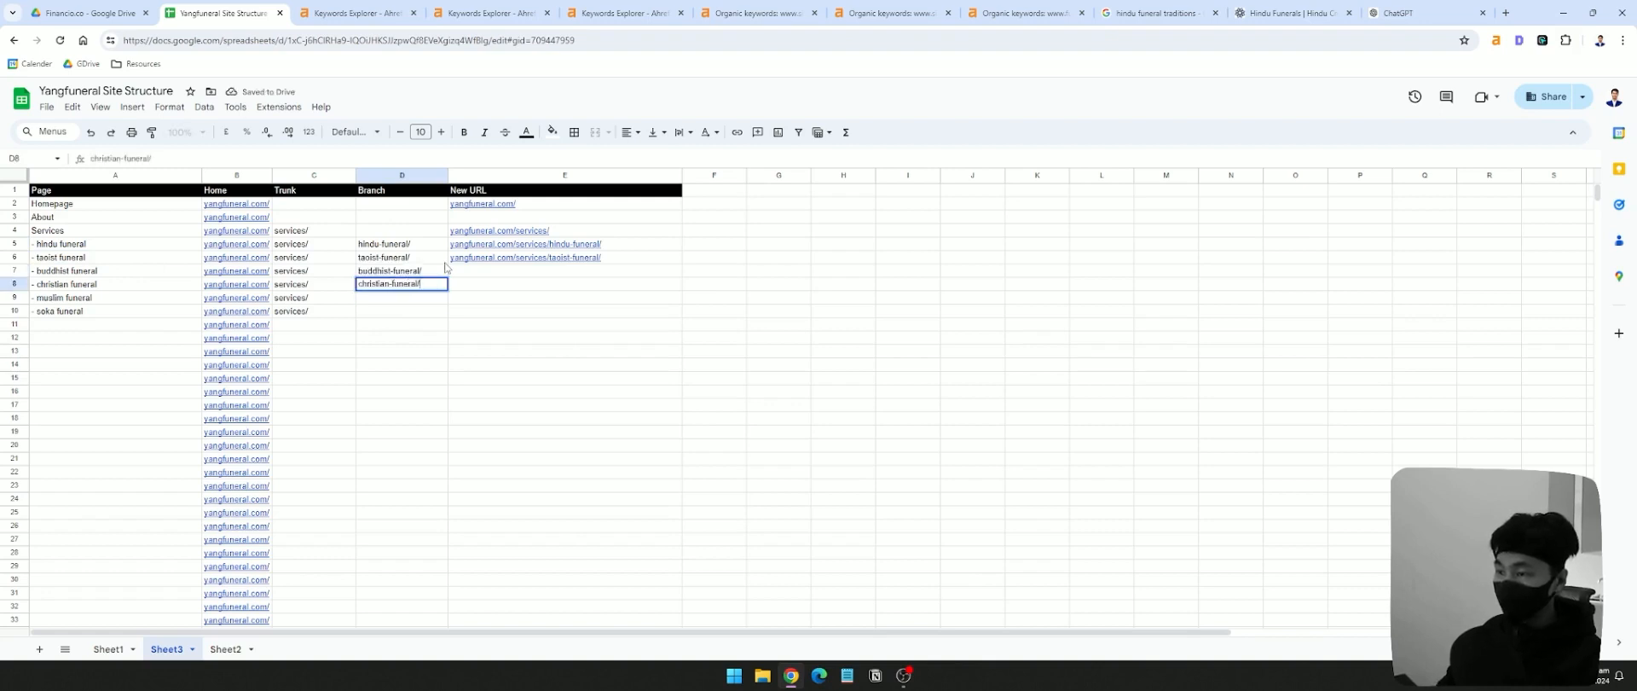
pyautogui.press('Return')
pyautogui.write('muslim-')
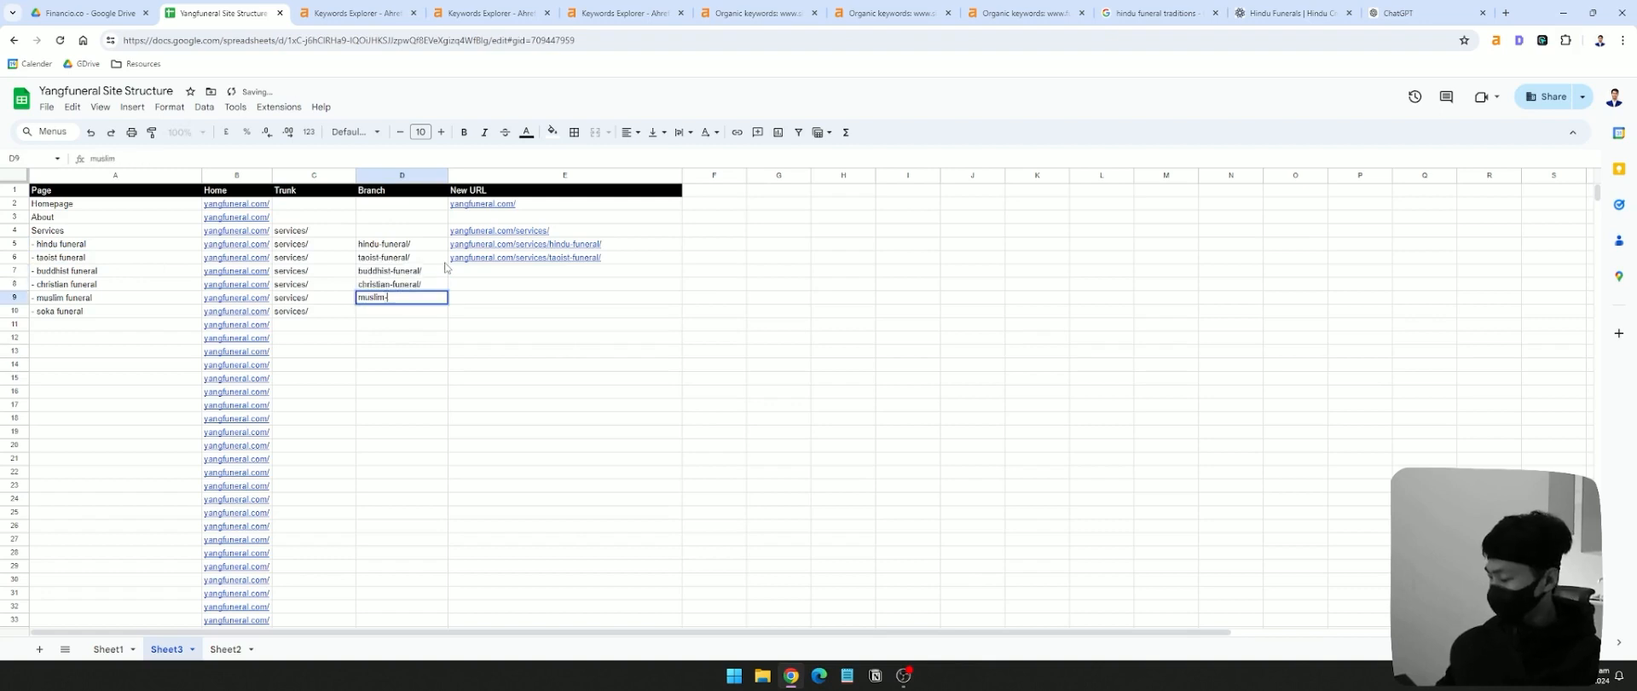
pyautogui.write('funeral/')
pyautogui.press('Return')
pyautogui.write('soka-funeral')
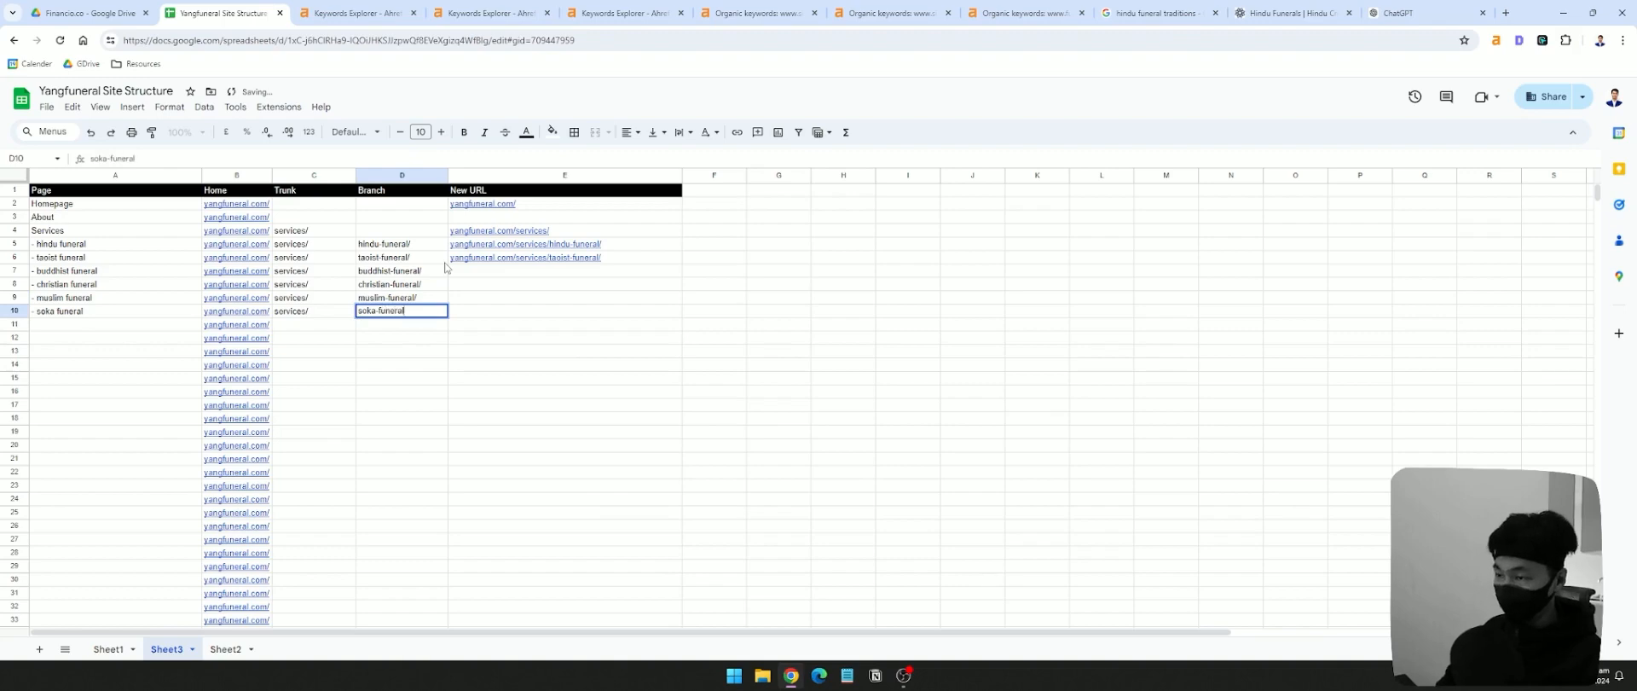
pyautogui.write('/')
pyautogui.press('Return')
# - Copy the New URL formula from E6 down through the rest of column E
pyautogui.click(668, 258)
pyautogui.hotkey('ctrl', 'c')
pyautogui.hotkey('ctrl', 'shift', 'Down')
pyautogui.hotkey('ctrl', 'v')
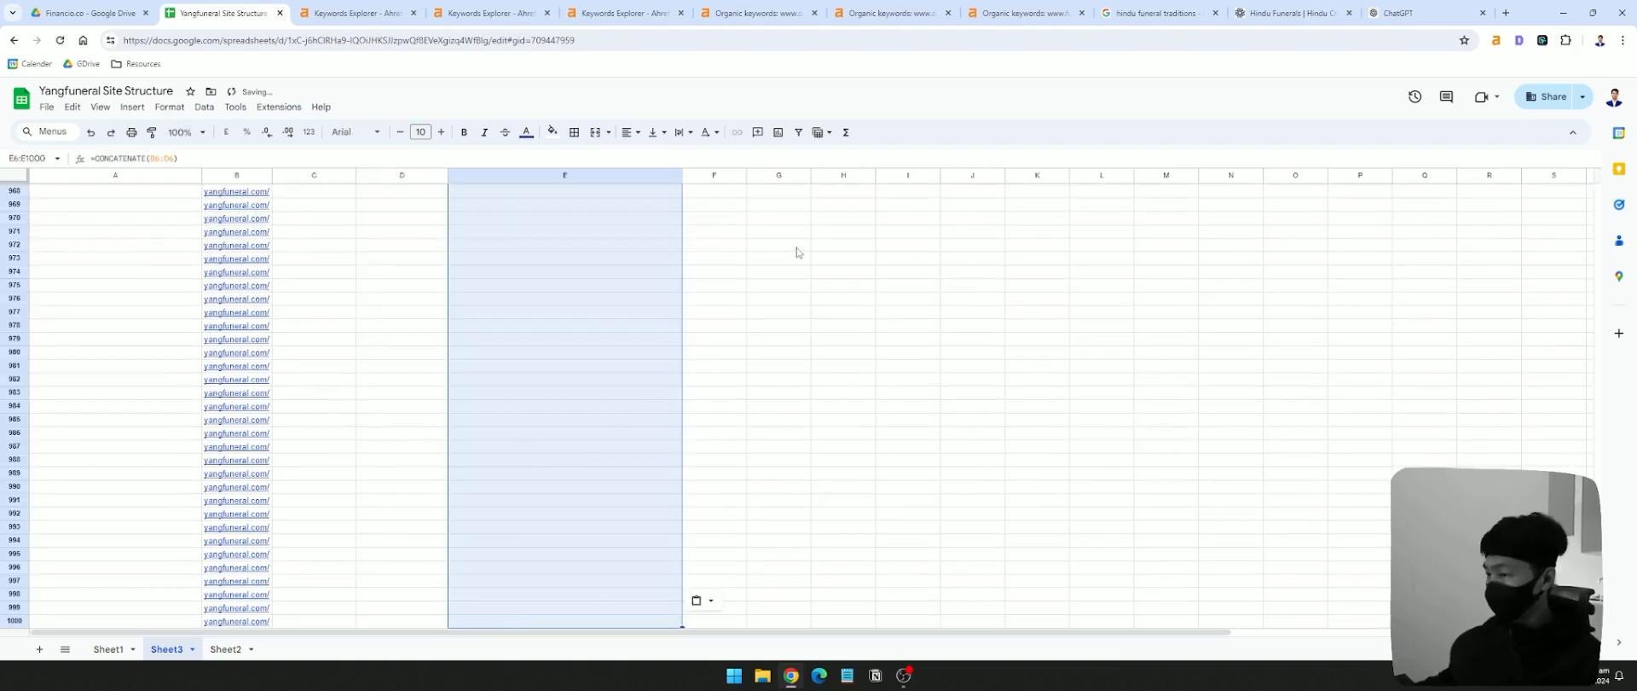
pyautogui.click(972, 391)
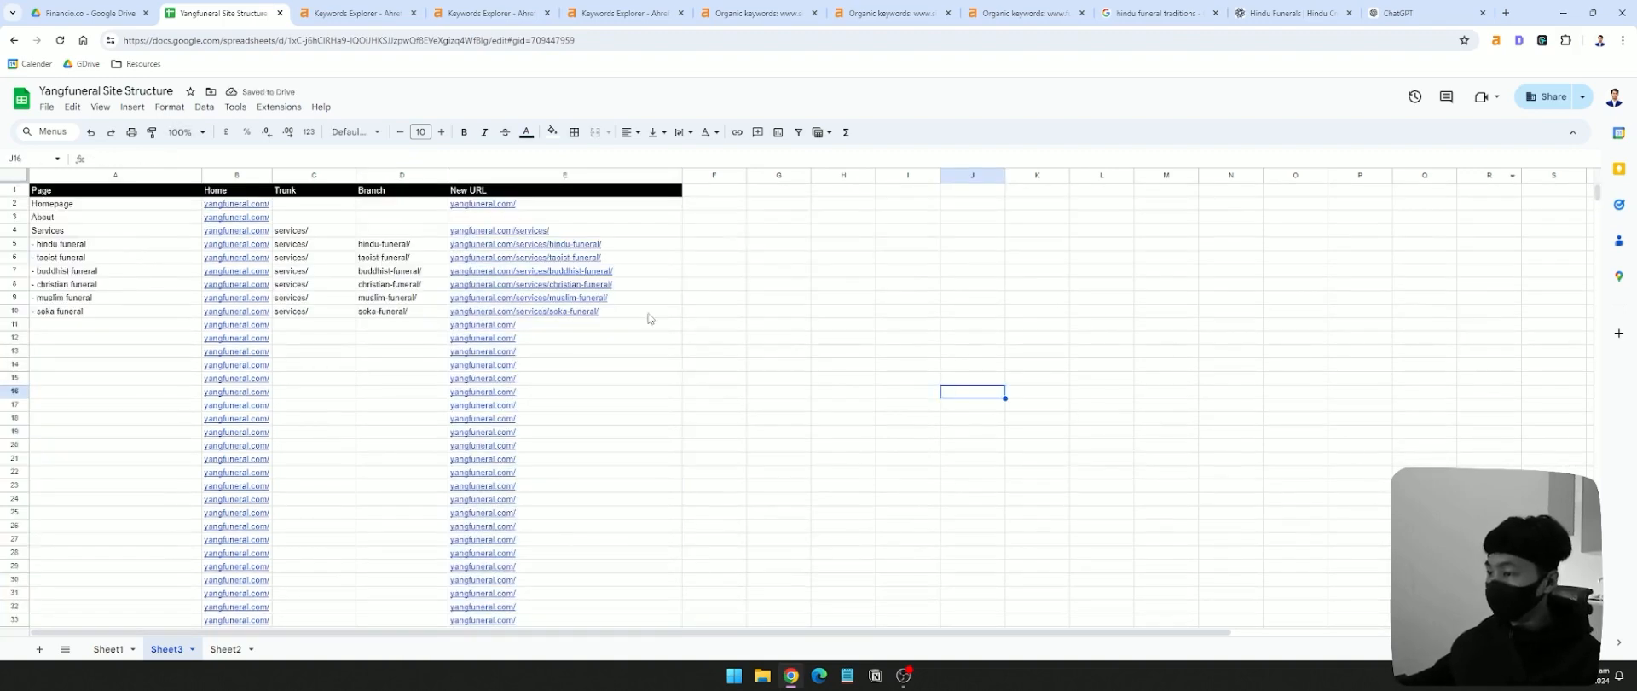
# - Copy the chinese, malay and indian "funeral in Singapore" entries from the sticky note into A11:A13 of Sheet3
pyautogui.click(314, 324)
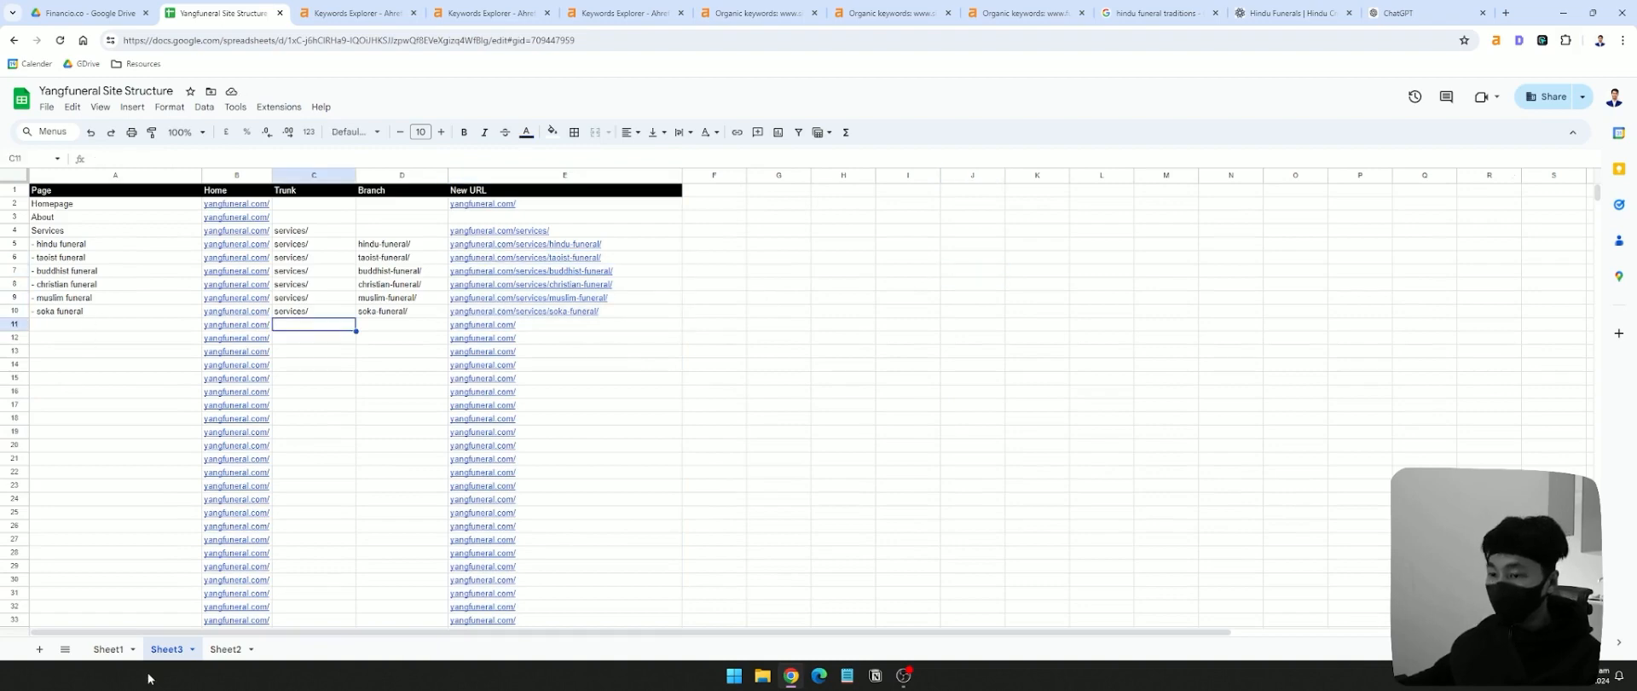
pyautogui.click(108, 649)
pyautogui.click(375, 488)
pyautogui.click(478, 487)
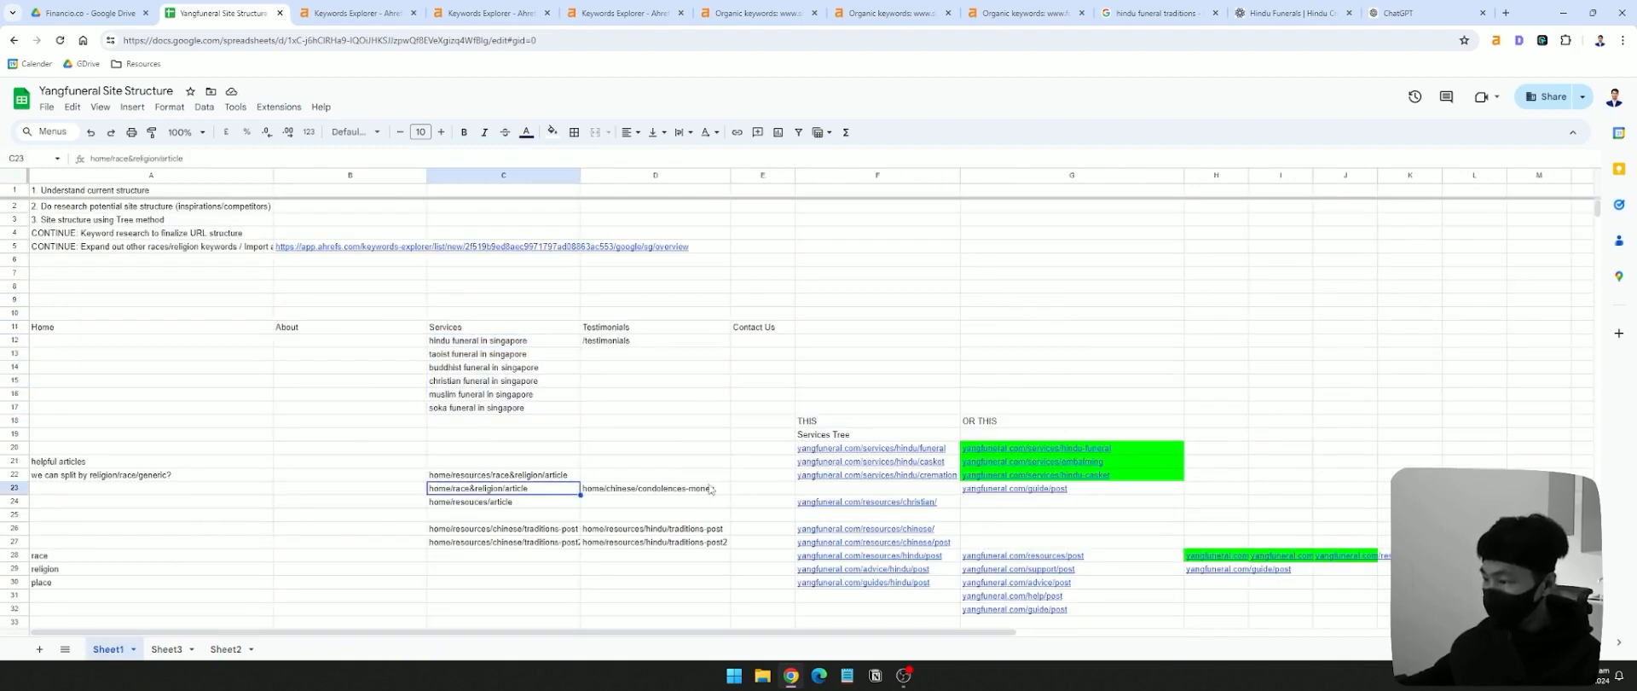
pyautogui.press('super+alt+s')
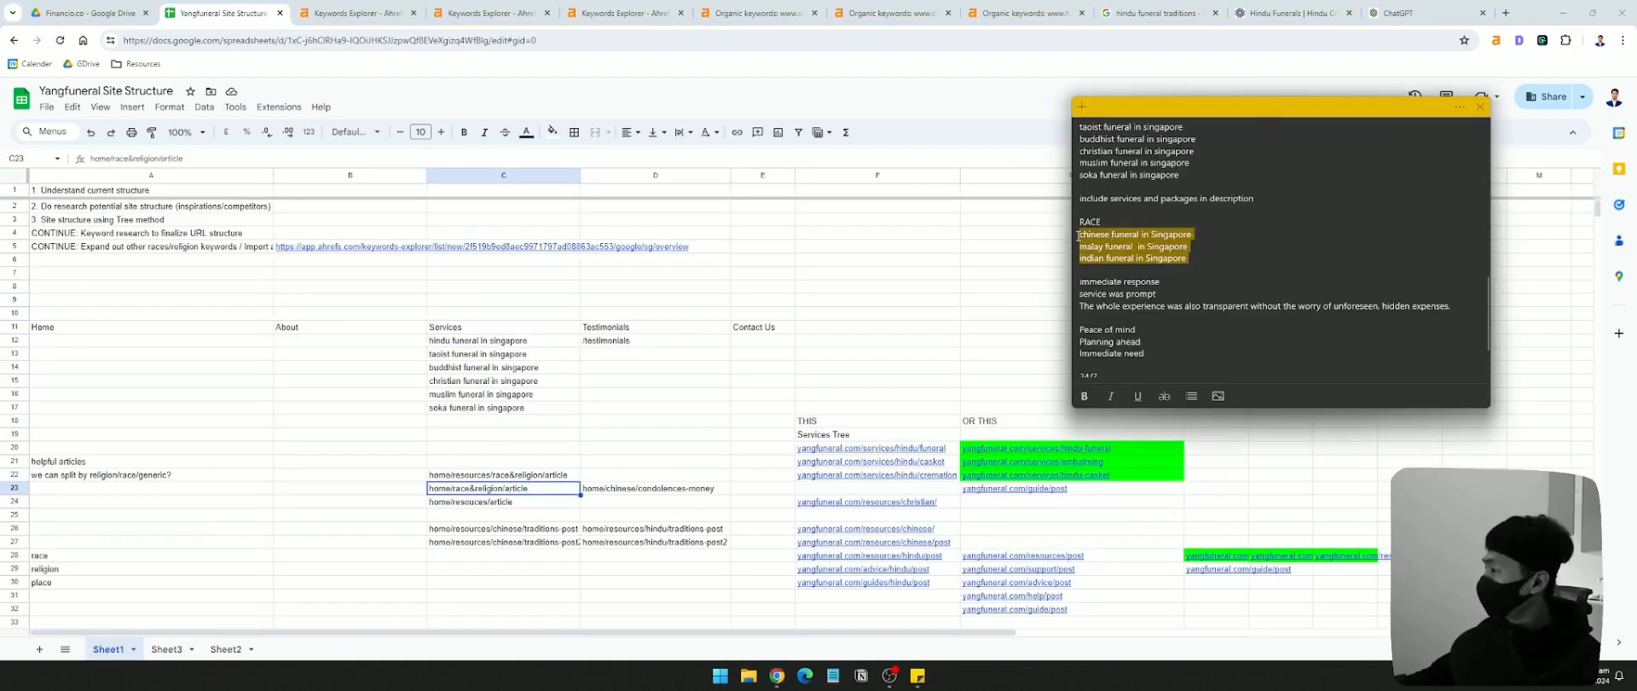
pyautogui.click(166, 649)
pyautogui.doubleClick(53, 325)
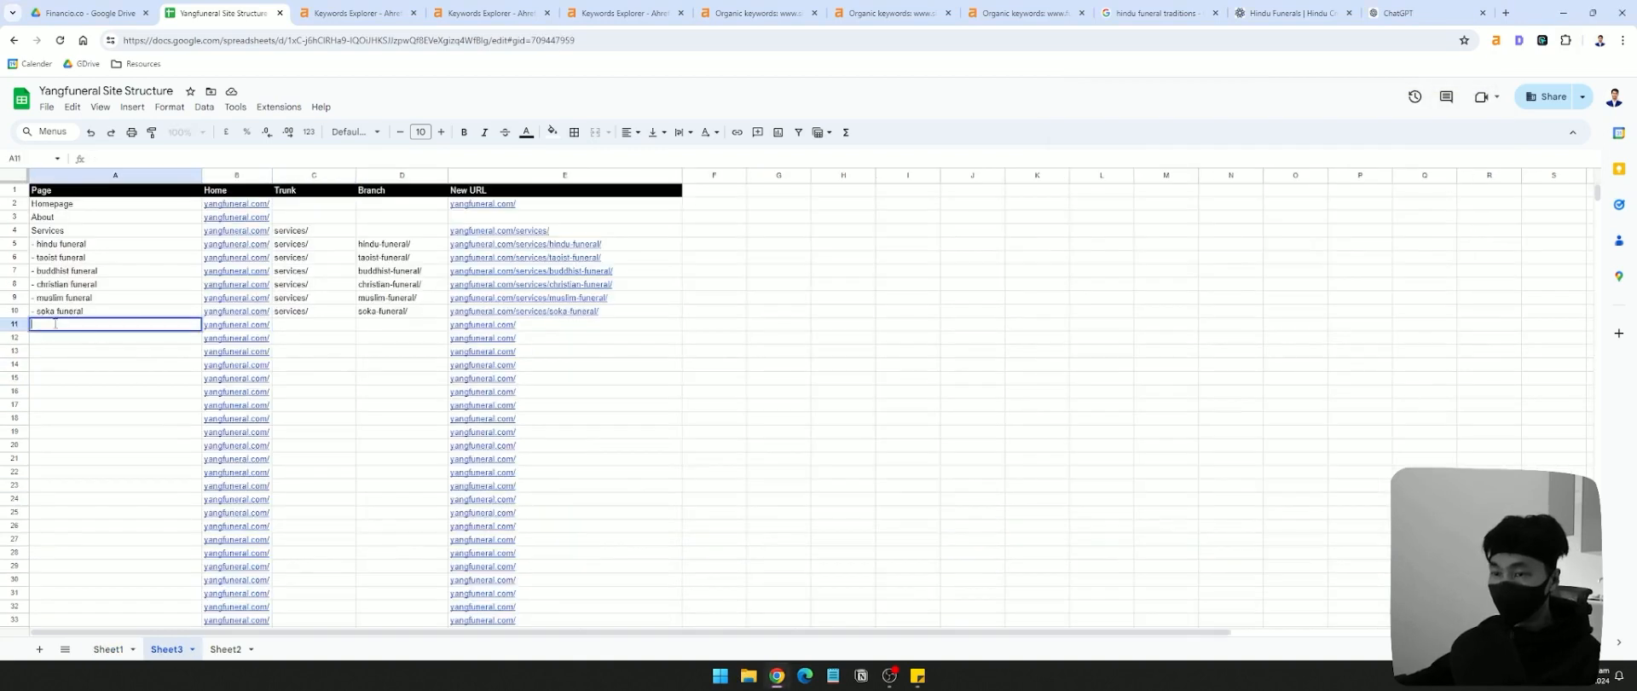
pyautogui.hotkey('ctrl', 'v')
# - Prefix the race pages in A11:A13 with a dash, remove "in Singapore" and give them the services/ trunk
pyautogui.press('Escape')
pyautogui.press('Down')
pyautogui.press('Down')
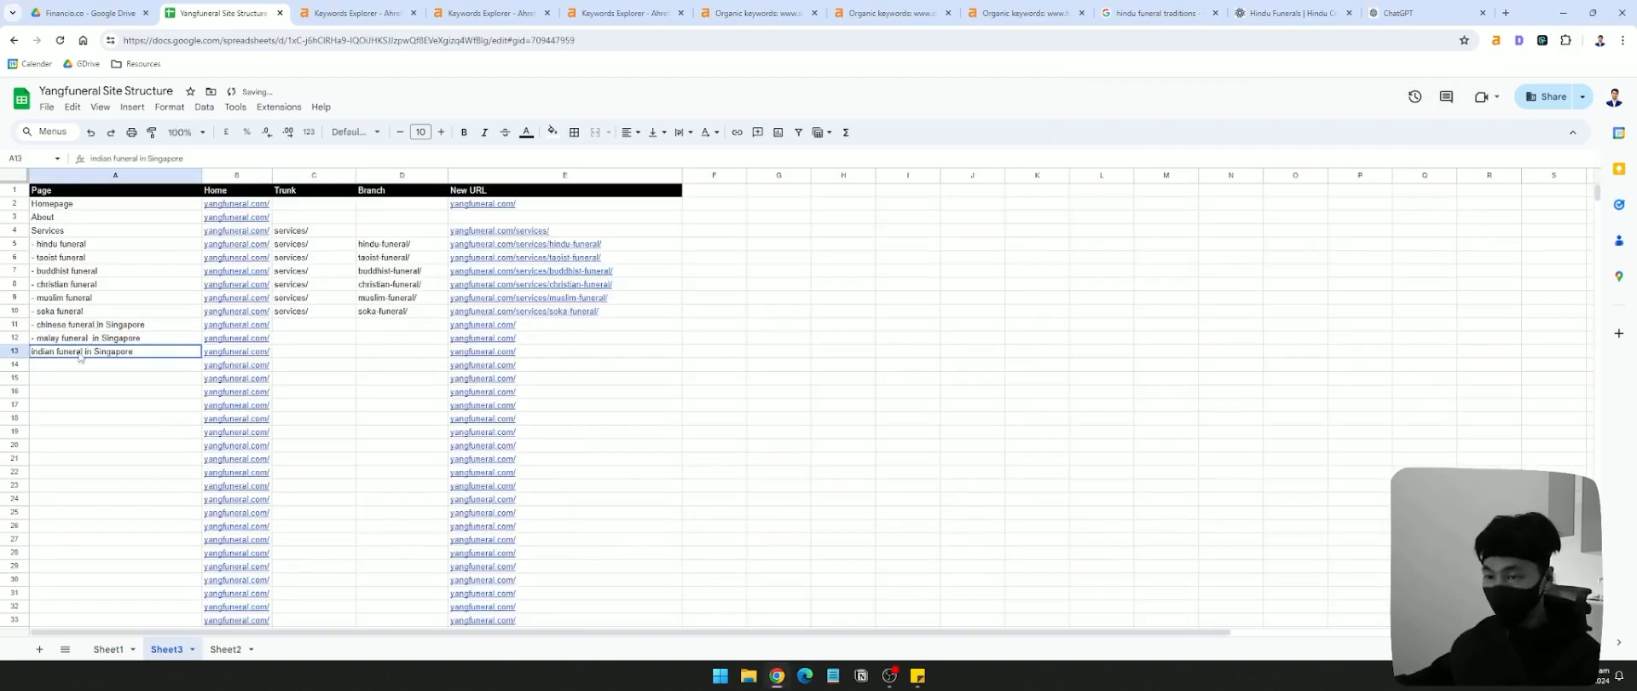
pyautogui.hotkey('ctrl', 'z')
# - Enter the branches chinese-funeral/, malay-funeral/ and indian-funeral/ in D11:D13
pyautogui.click(408, 322)
pyautogui.write('ch')
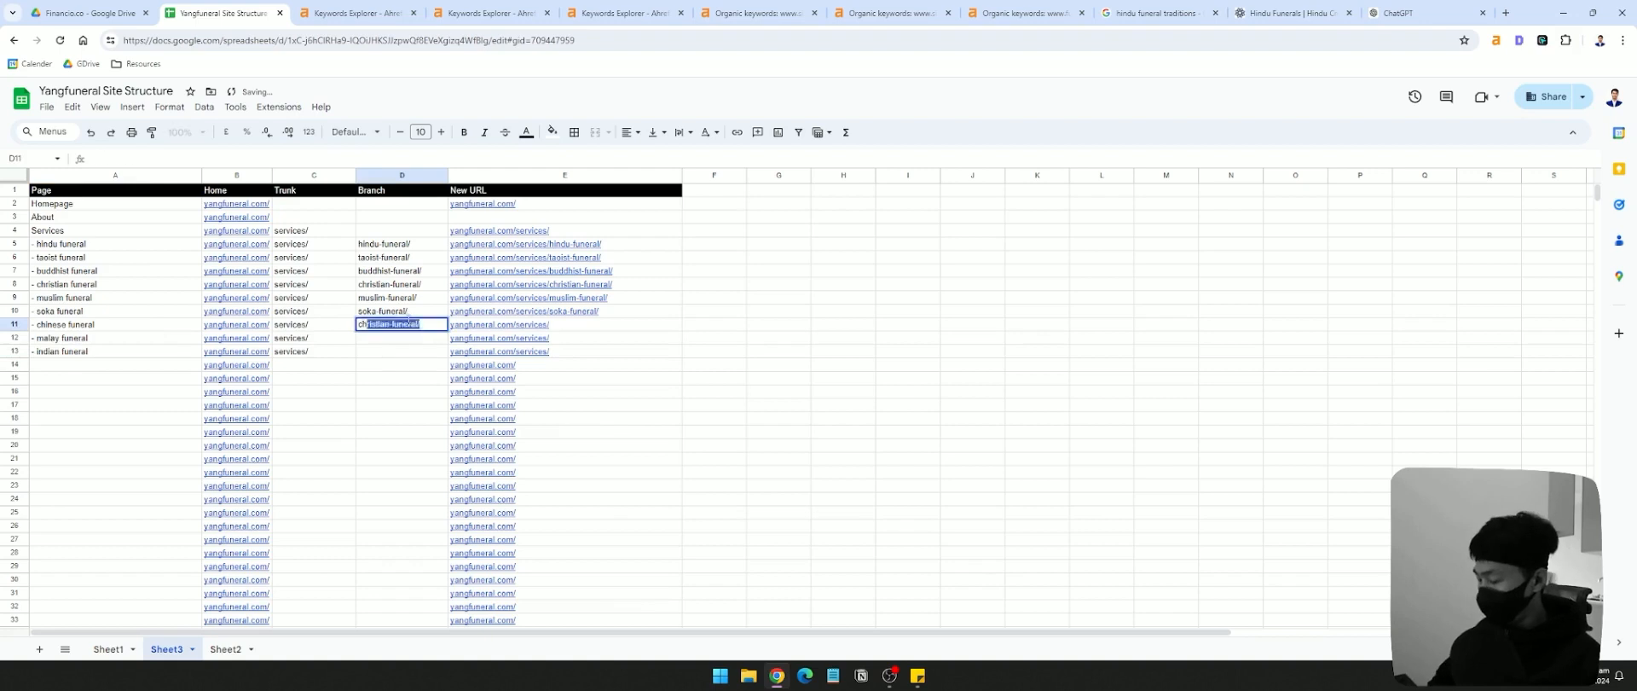
pyautogui.write('inese-funeral/')
pyautogui.press('Return')
pyautogui.write('malay-funeral/')
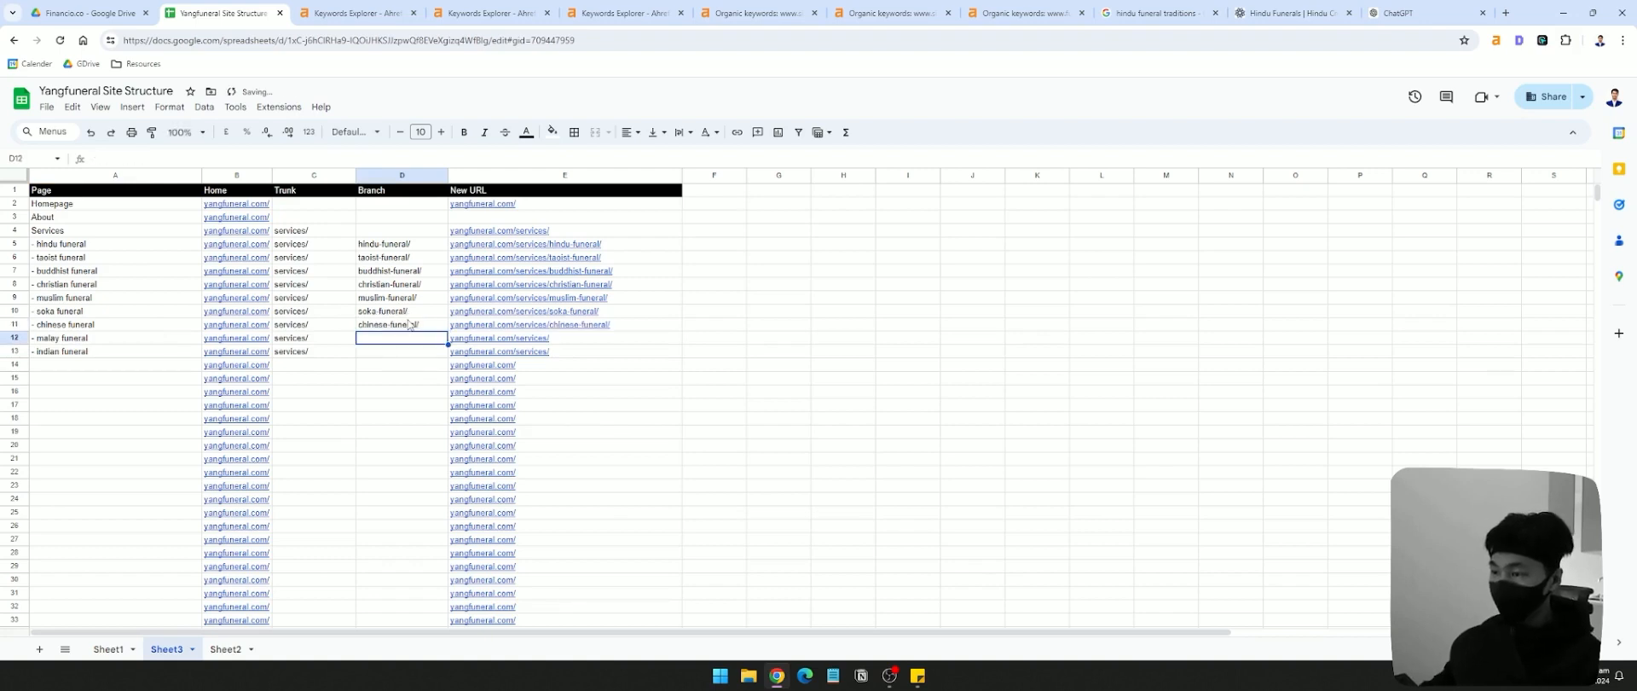
pyautogui.press('Return')
pyautogui.write('indian-funeral')
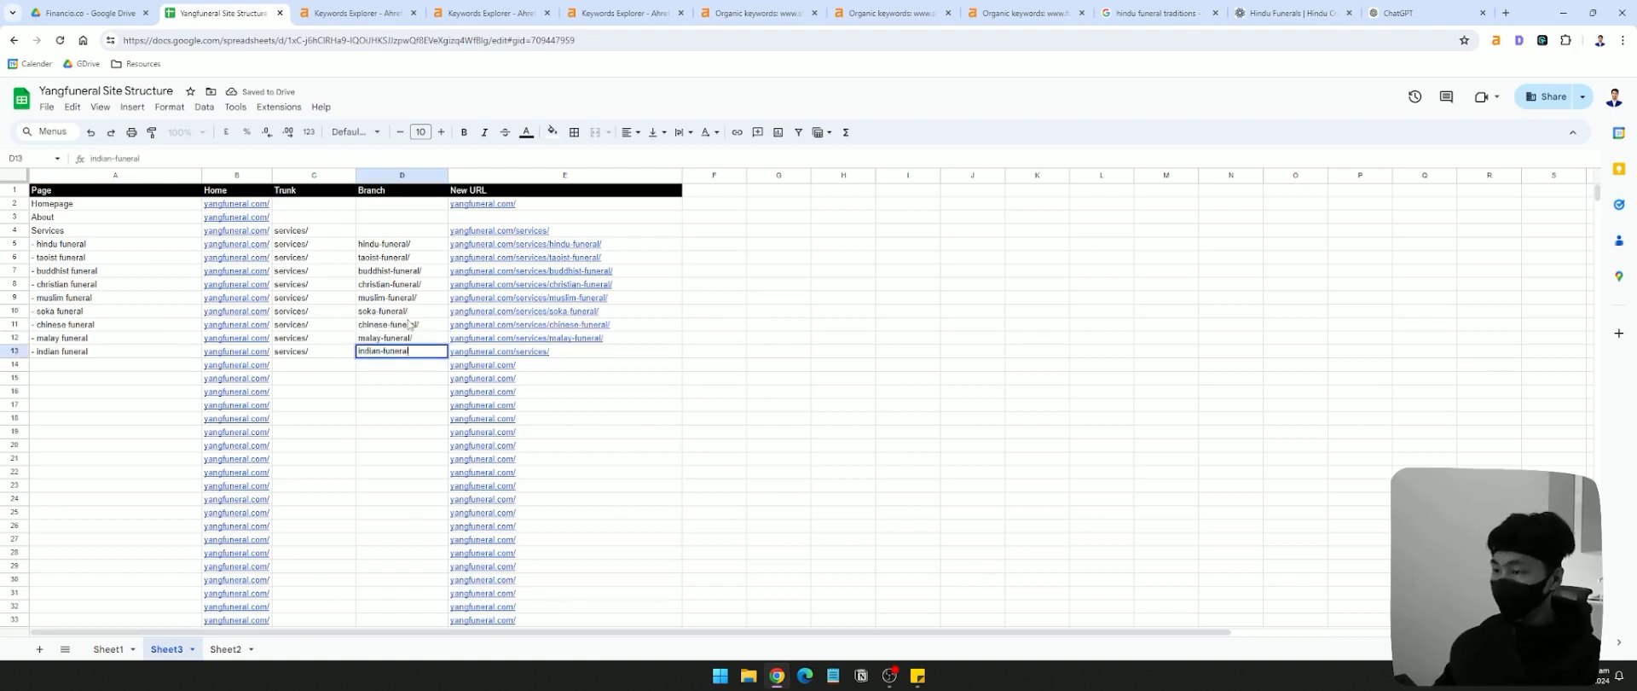
pyautogui.write('/')
pyautogui.press('Return')
pyautogui.moveTo(401, 244); pyautogui.dragTo(177, 323)
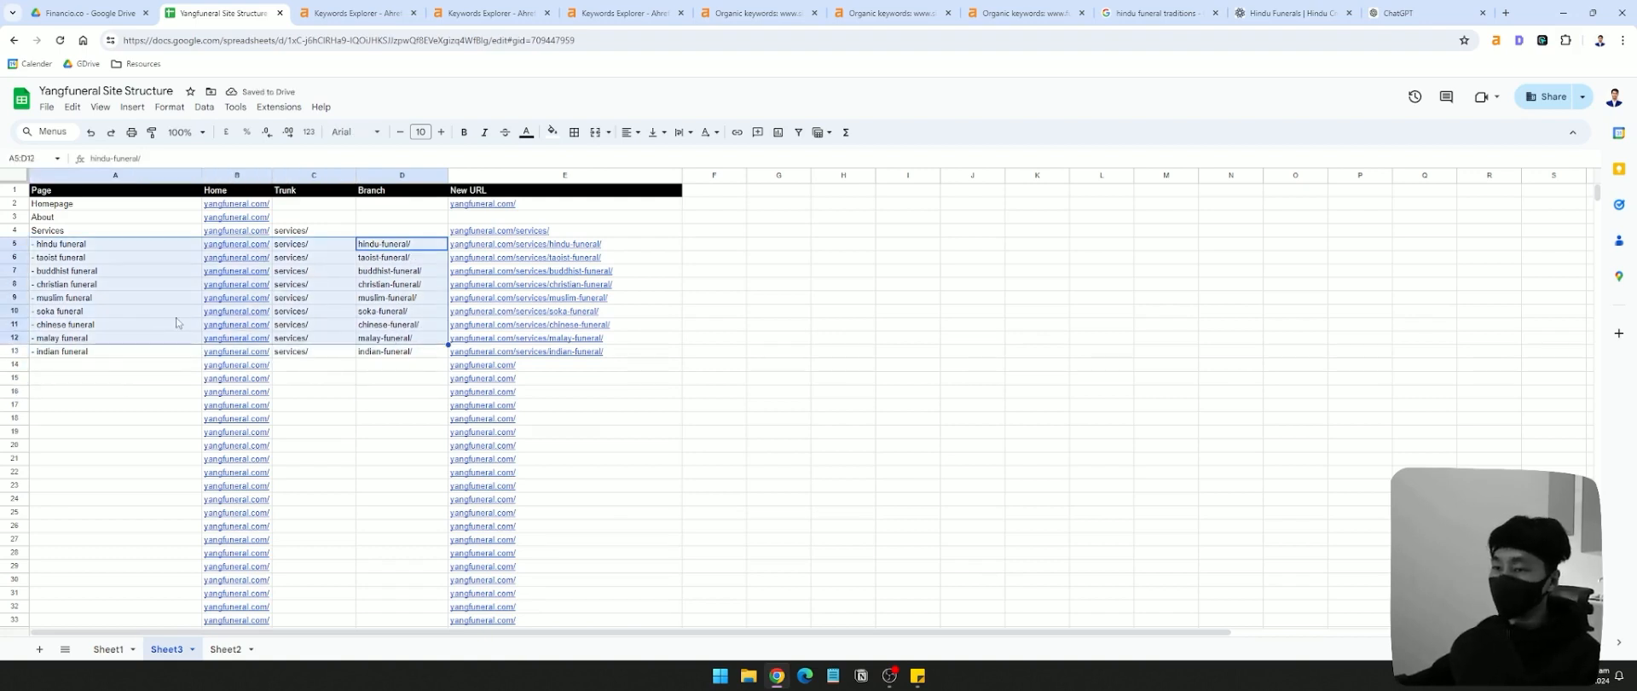
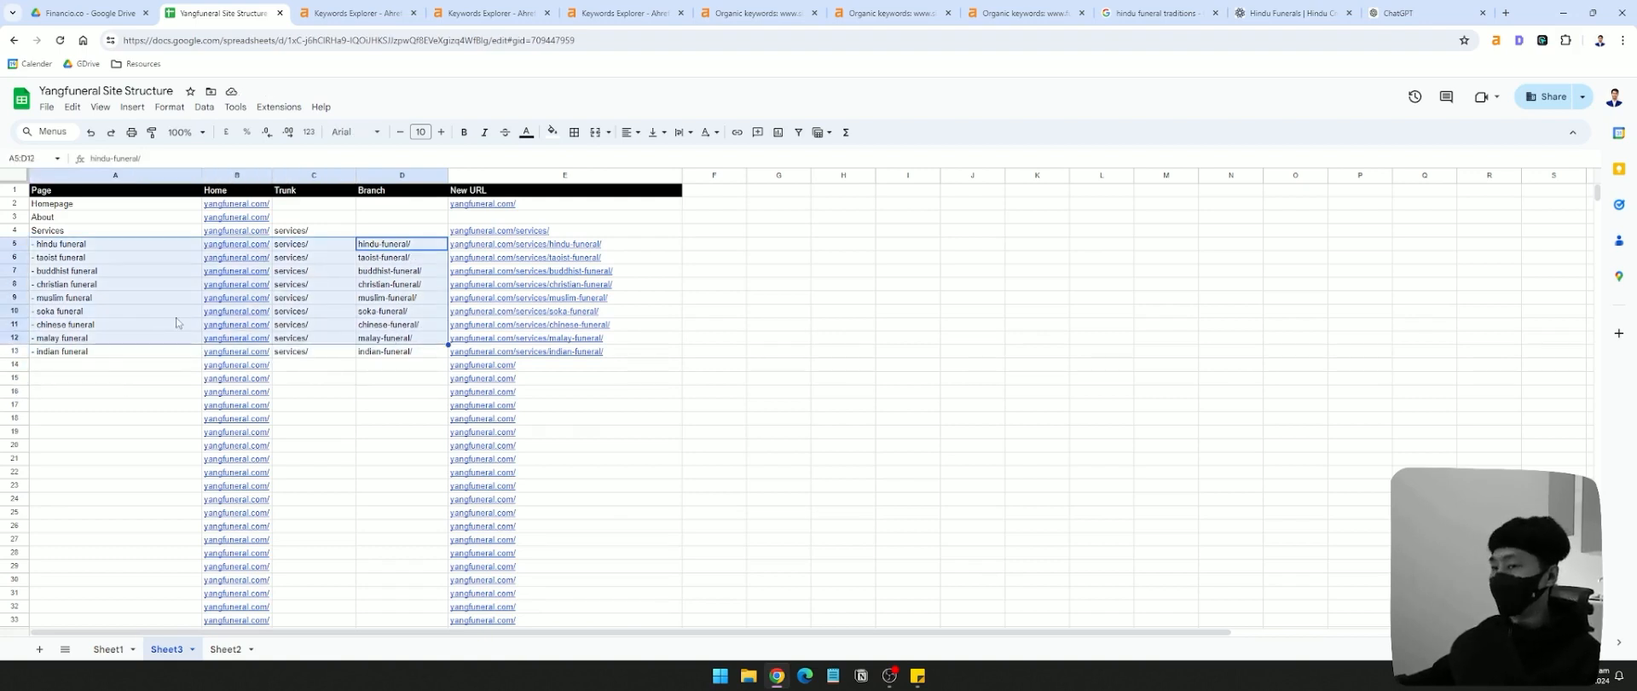
pyautogui.click(68, 231)
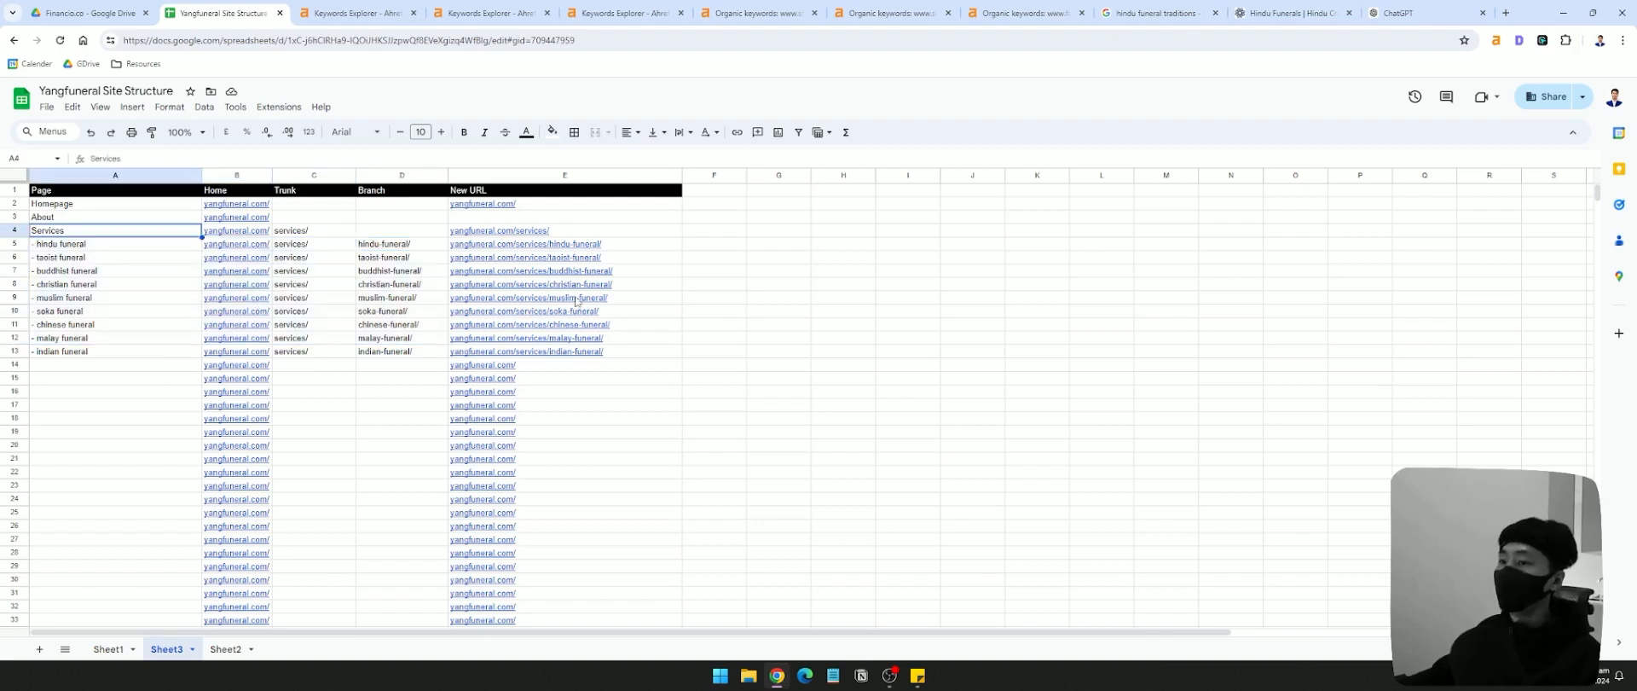
# - Add the page "- embalming" in A14 and copy the services/ trunk from C13 into C14
pyautogui.click(85, 365)
pyautogui.write('-')
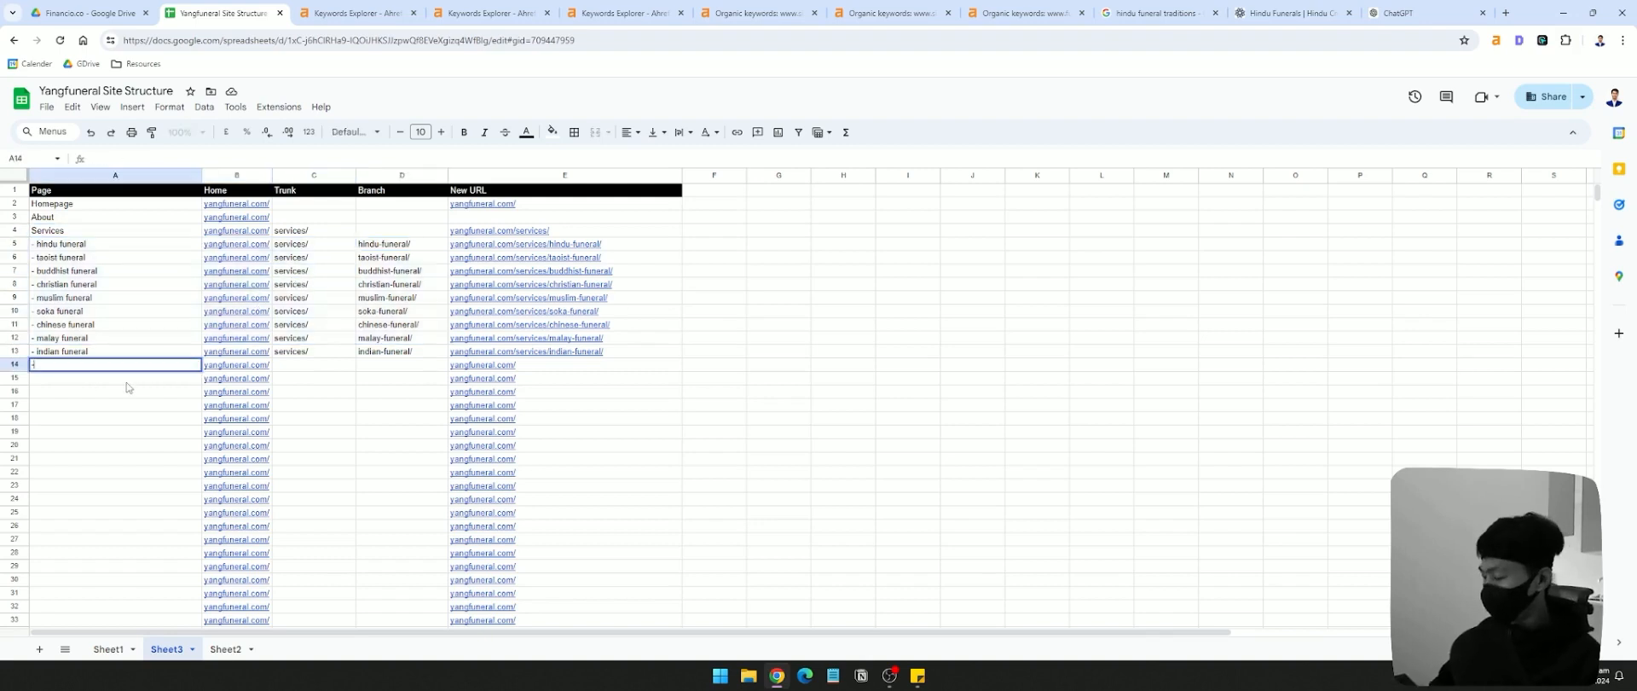
pyautogui.write(' embalming')
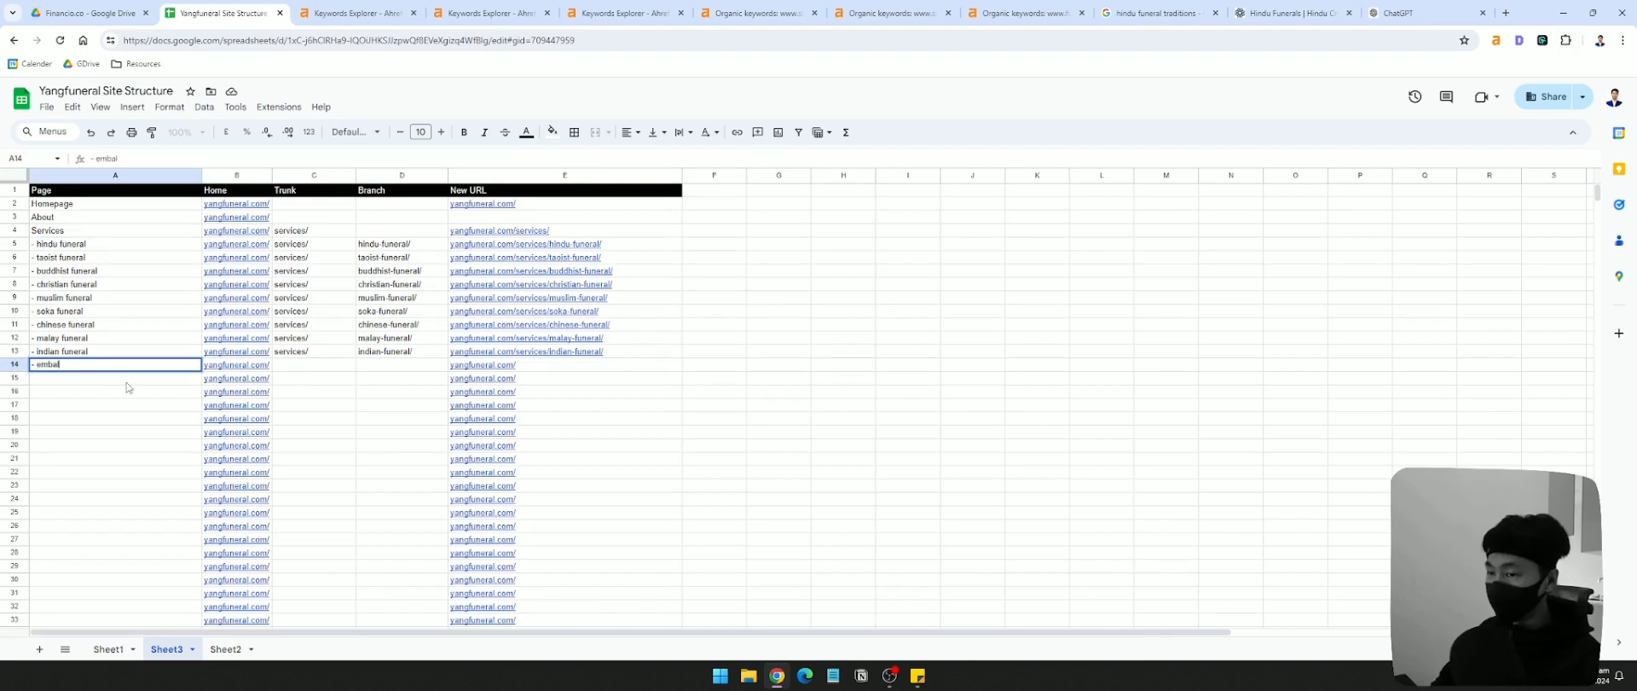
pyautogui.press('Return')
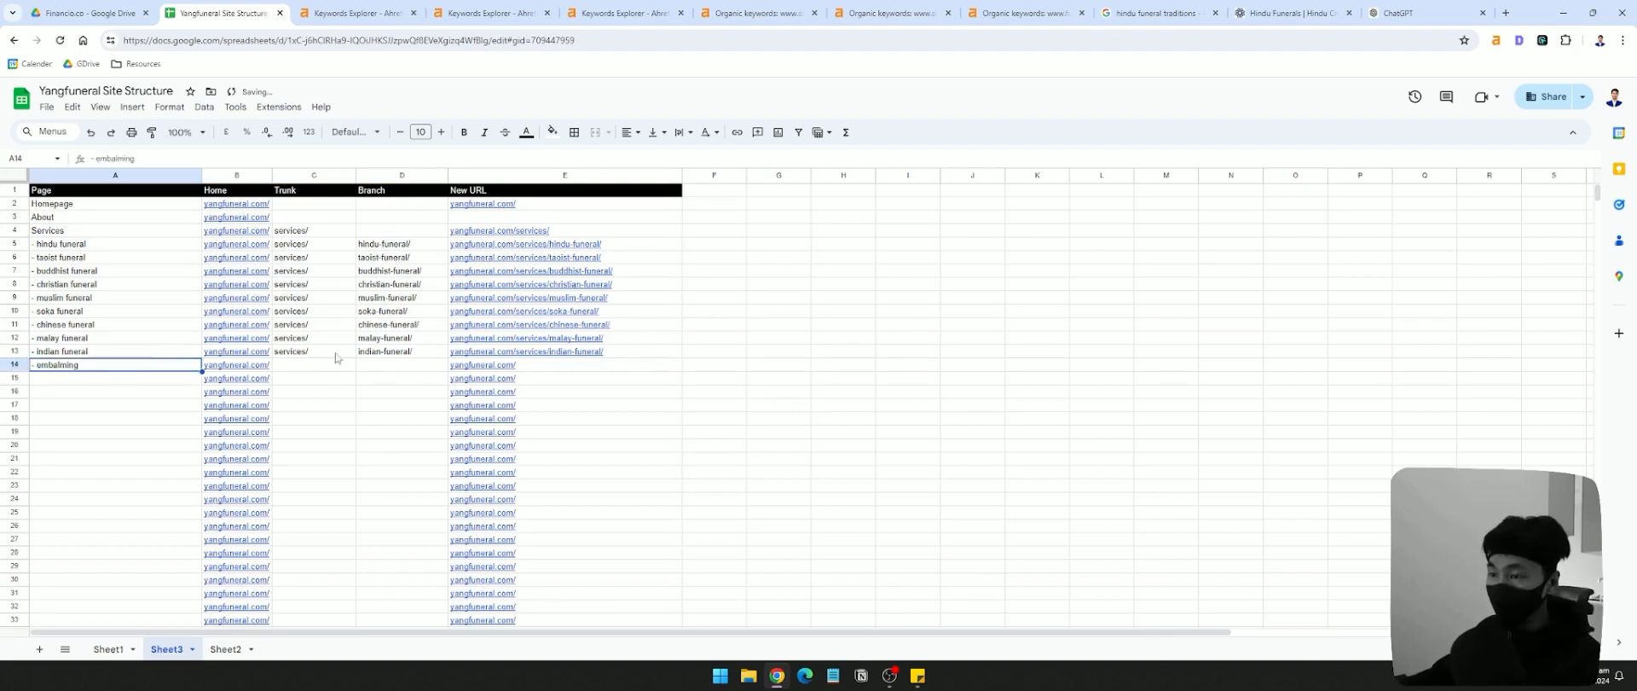
pyautogui.click(337, 352)
pyautogui.hotkey('ctrl', 'c')
pyautogui.click(337, 364)
pyautogui.hotkey('ctrl', 'v')
pyautogui.click(144, 381)
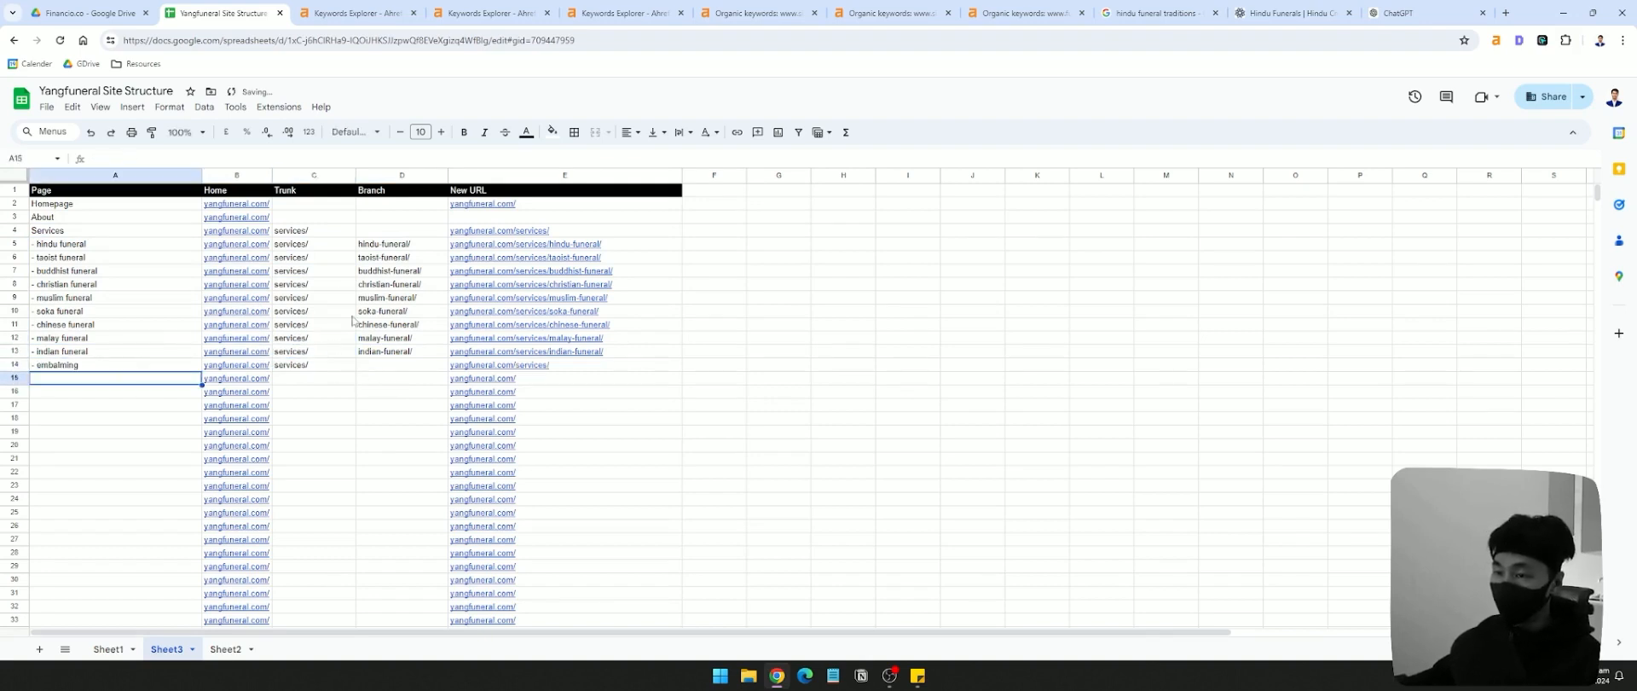
# - Enter "embalming" as the branch of the embalming page in D14
pyautogui.click(51, 370)
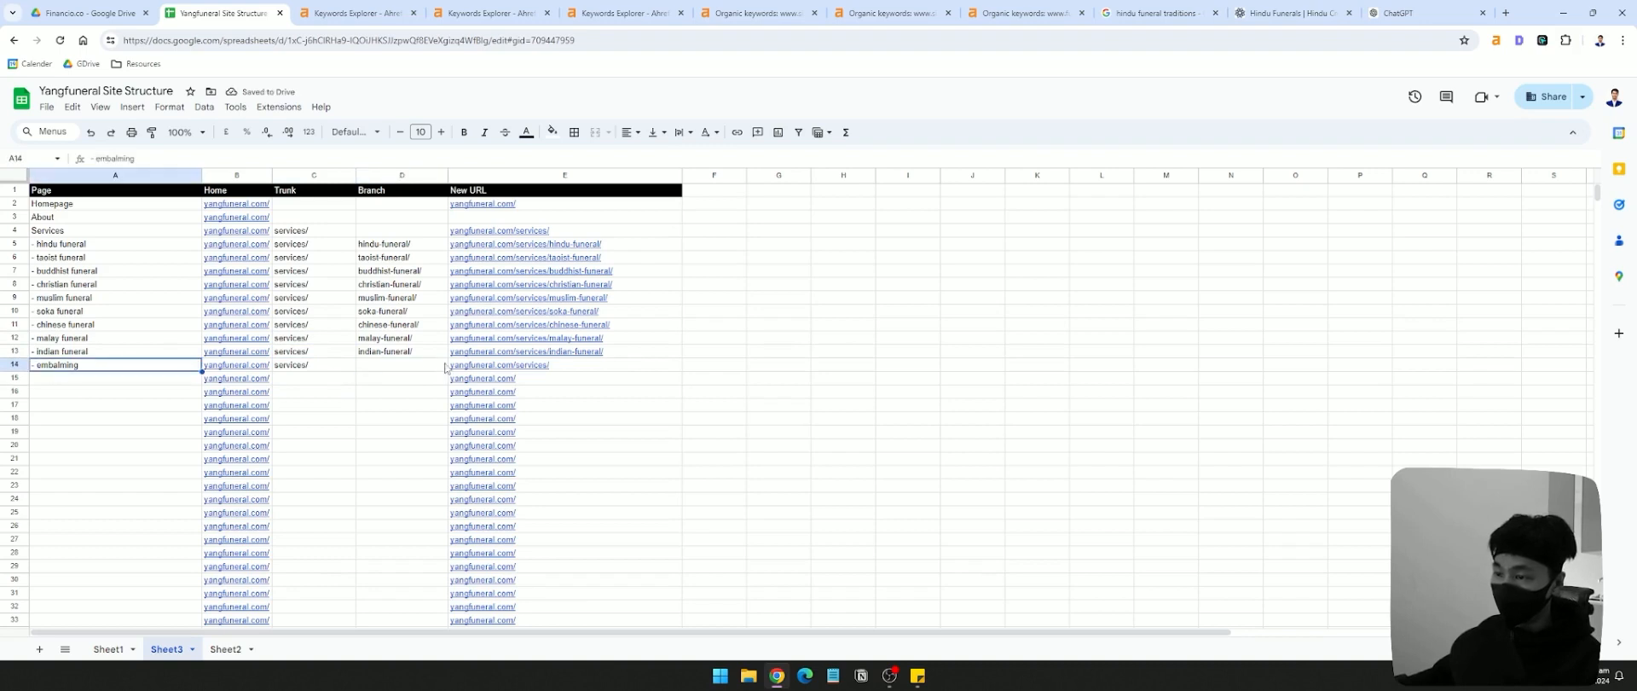
pyautogui.click(405, 366)
pyautogui.write('embalming')
pyautogui.press('Tab')
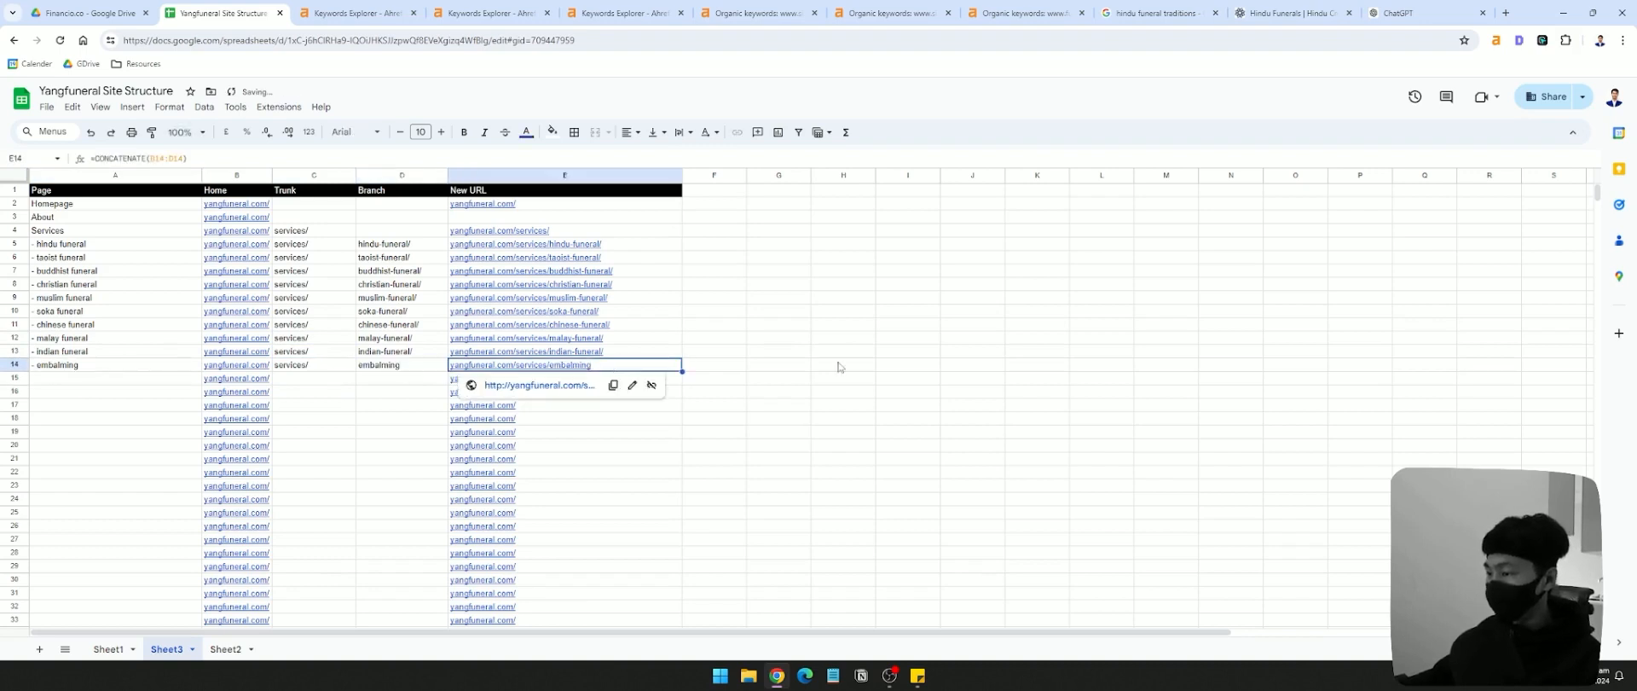
pyautogui.click(838, 366)
pyautogui.click(597, 365)
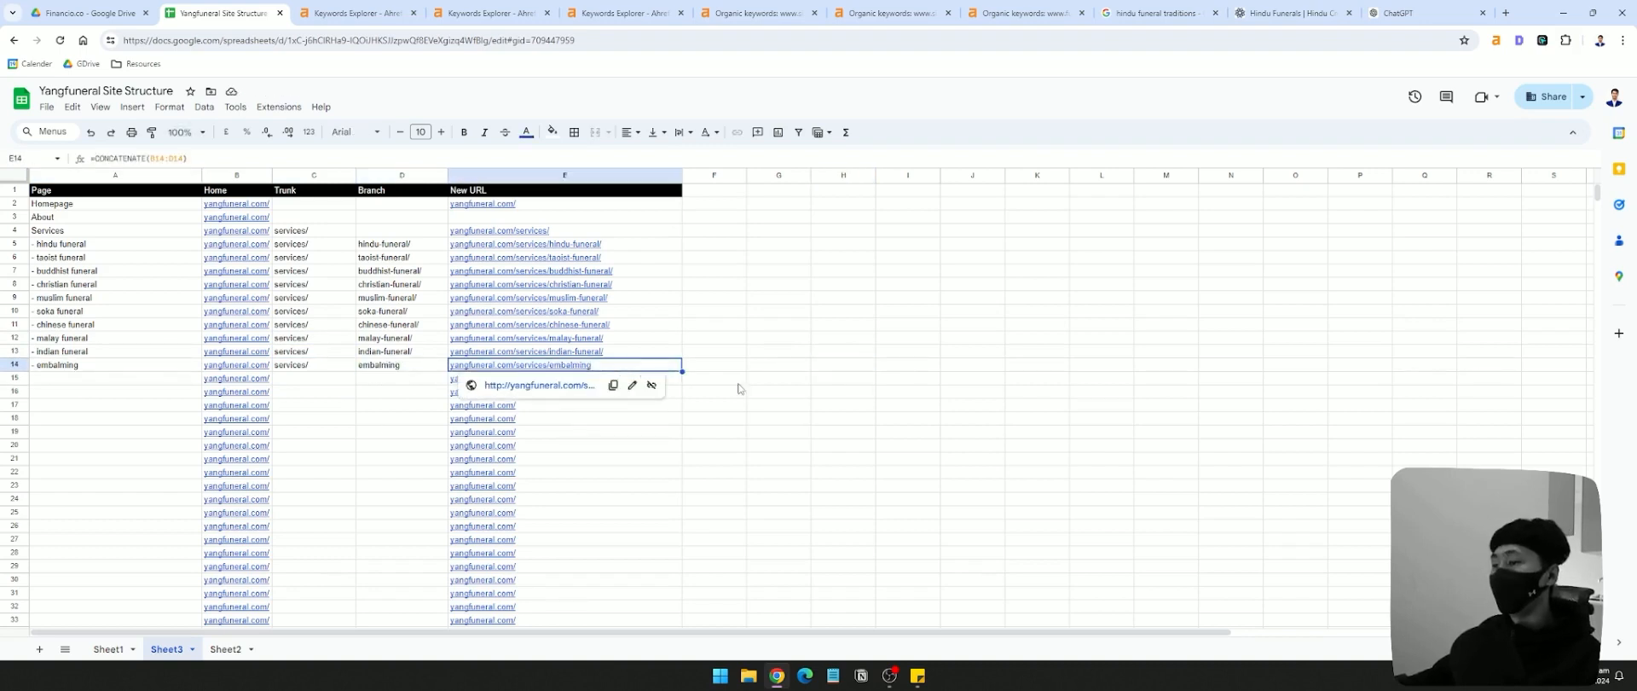
pyautogui.click(629, 355)
pyautogui.click(629, 363)
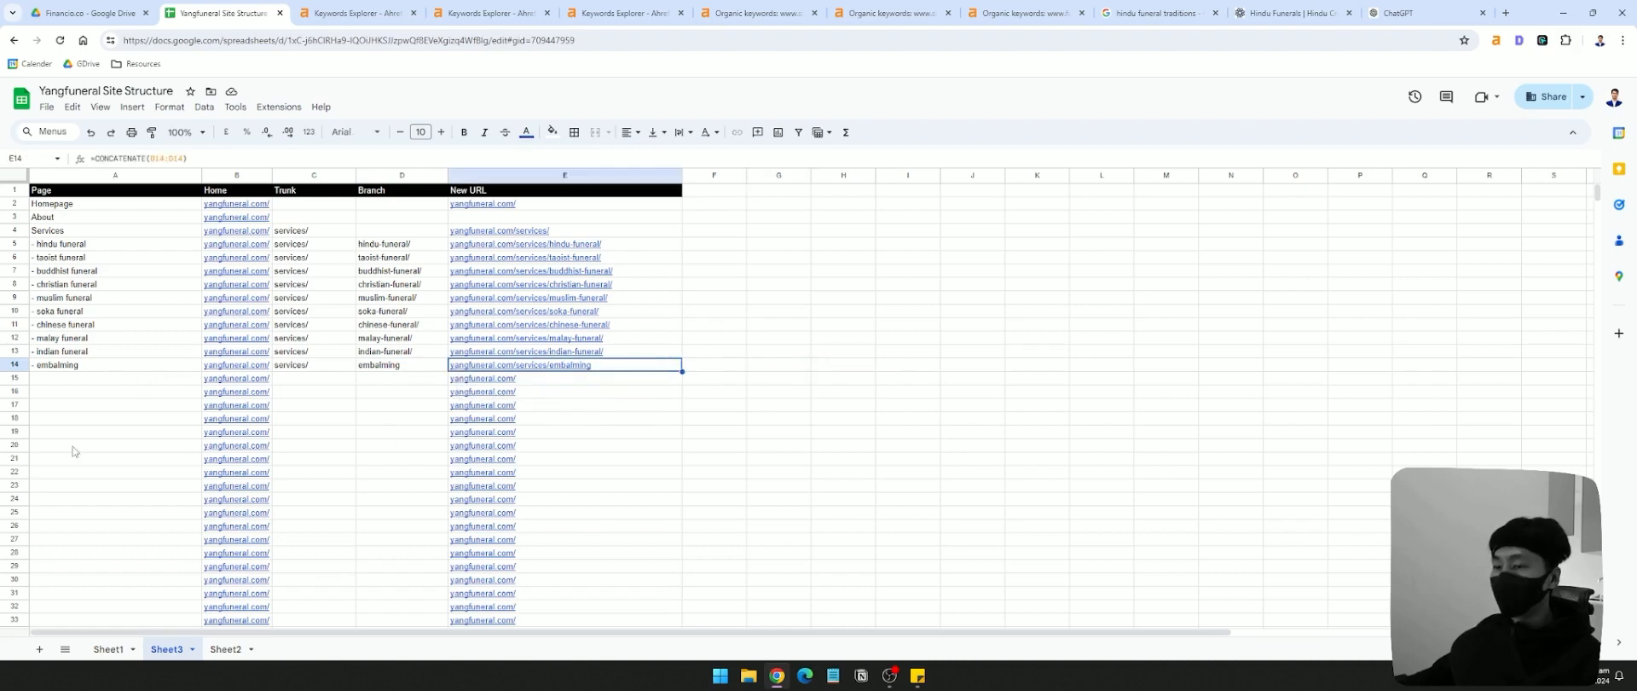
# - Enter about/ as the Trunk value for the About page
pyautogui.click(401, 222)
pyautogui.click(333, 224)
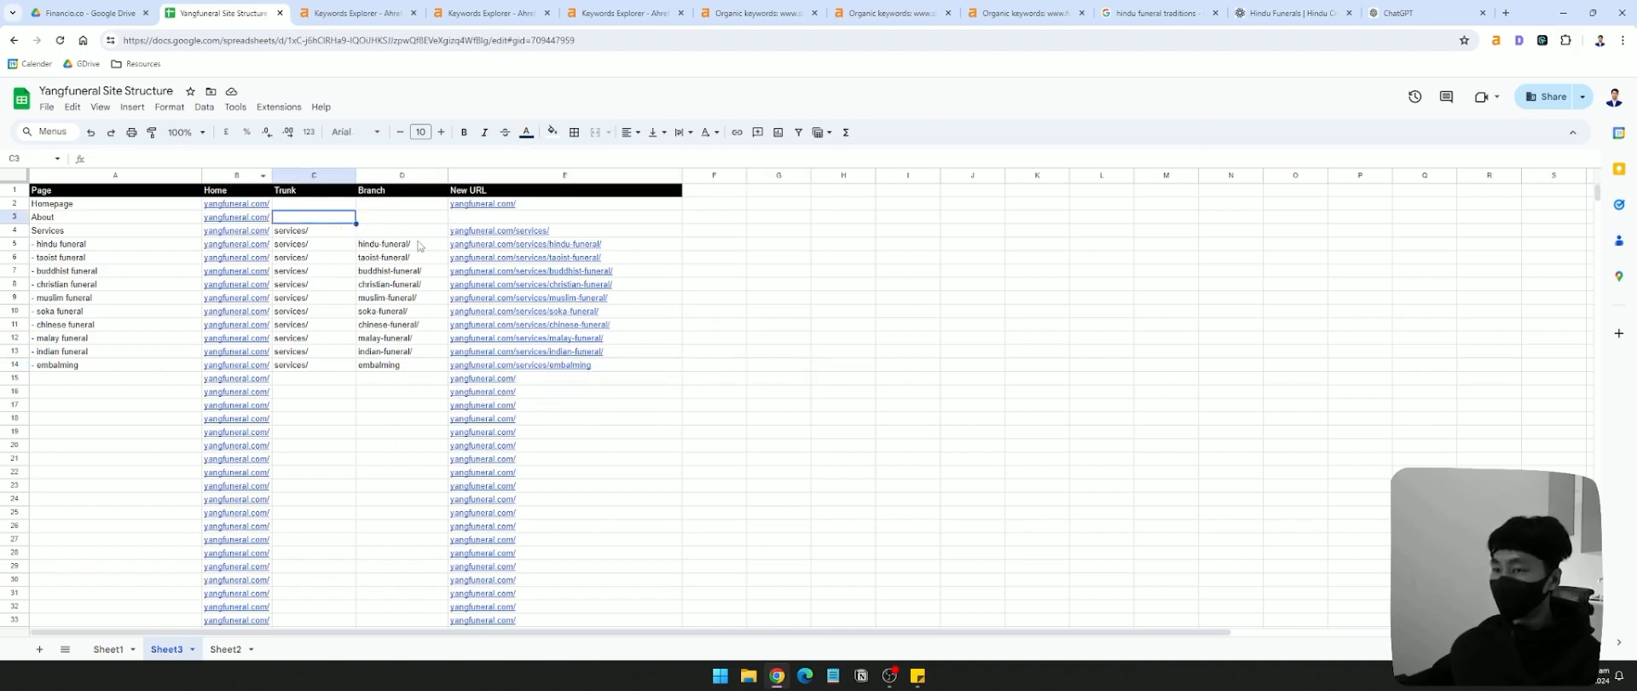
pyautogui.write('about/')
pyautogui.press('Return')
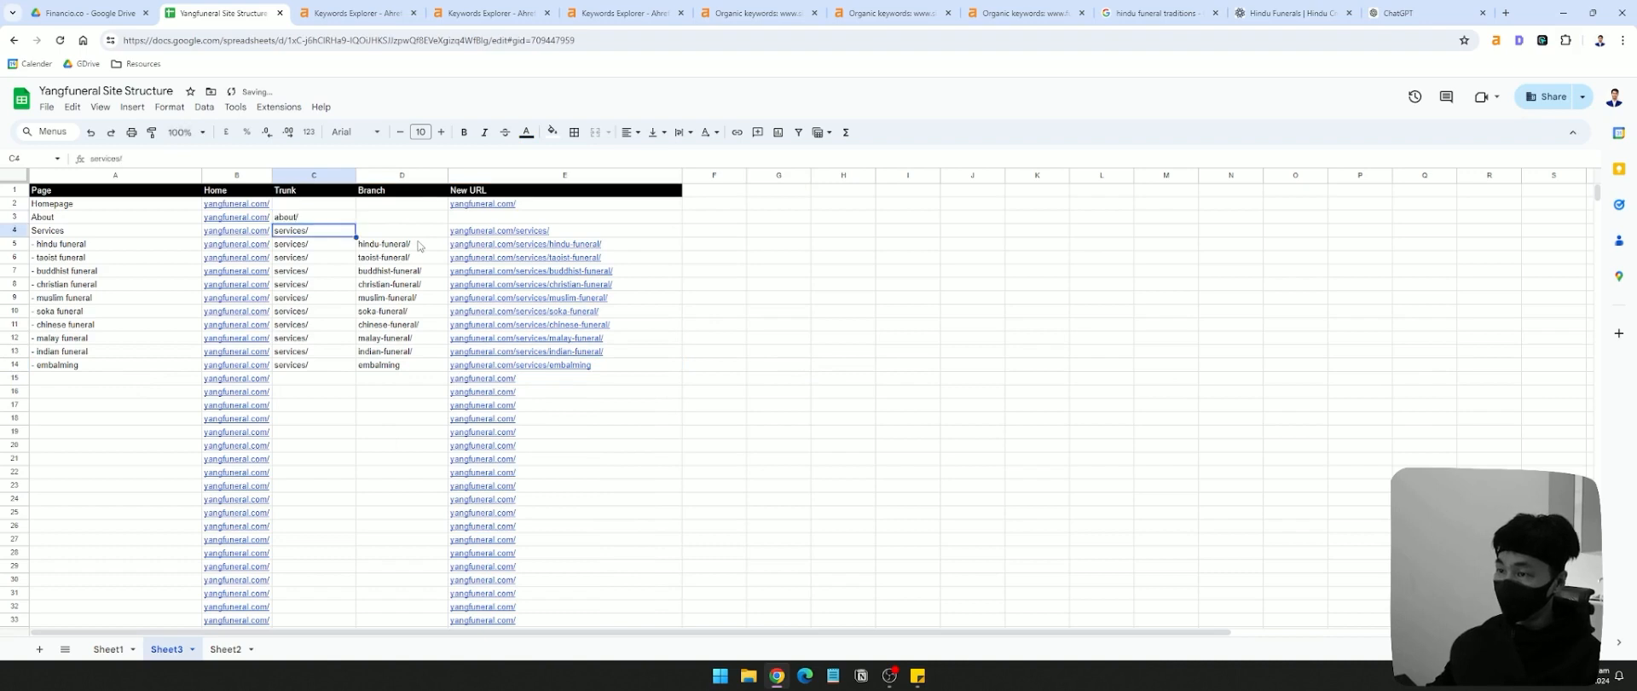
pyautogui.click(399, 227)
pyautogui.click(398, 220)
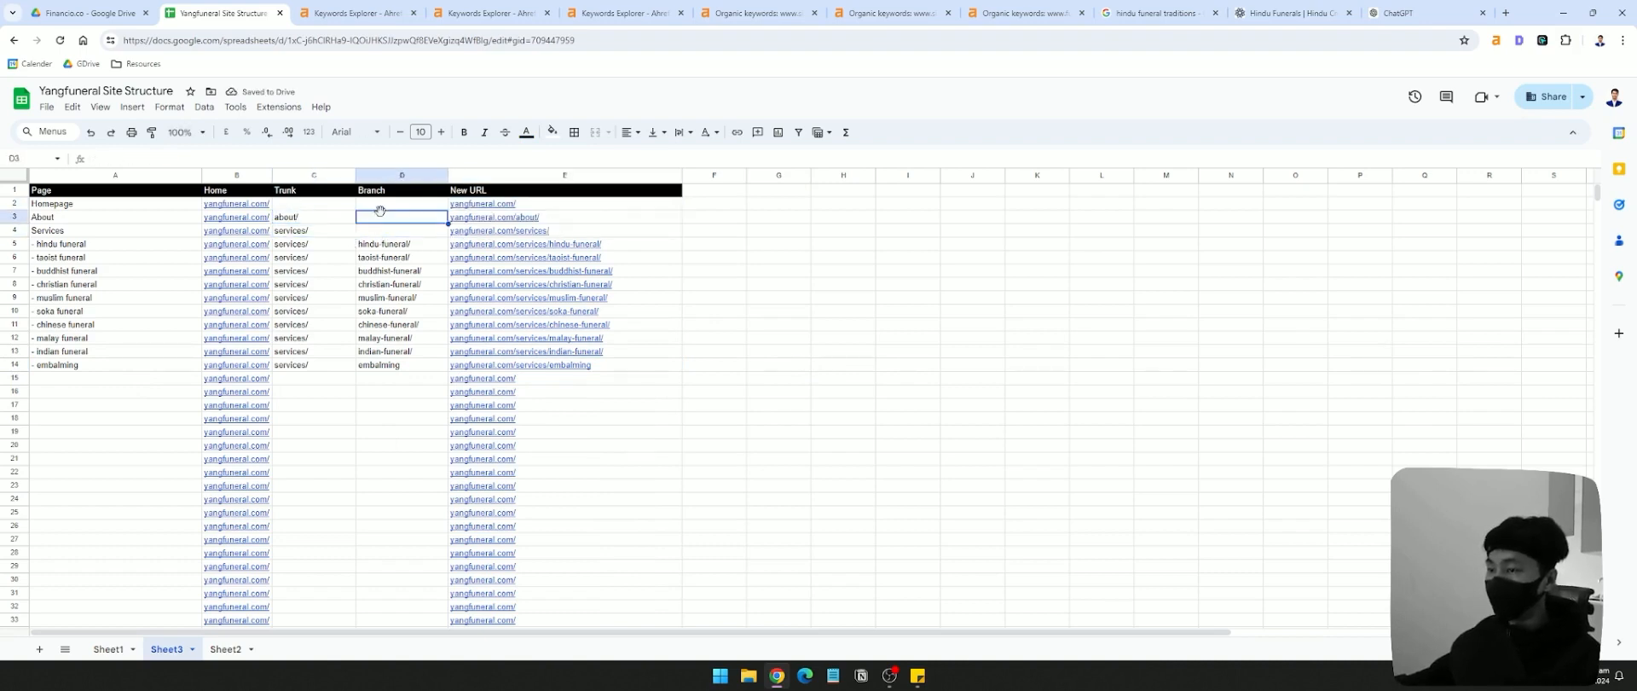
pyautogui.moveTo(391, 247); pyautogui.dragTo(396, 379)
pyautogui.moveTo(85, 244); pyautogui.dragTo(98, 379)
pyautogui.click(98, 378)
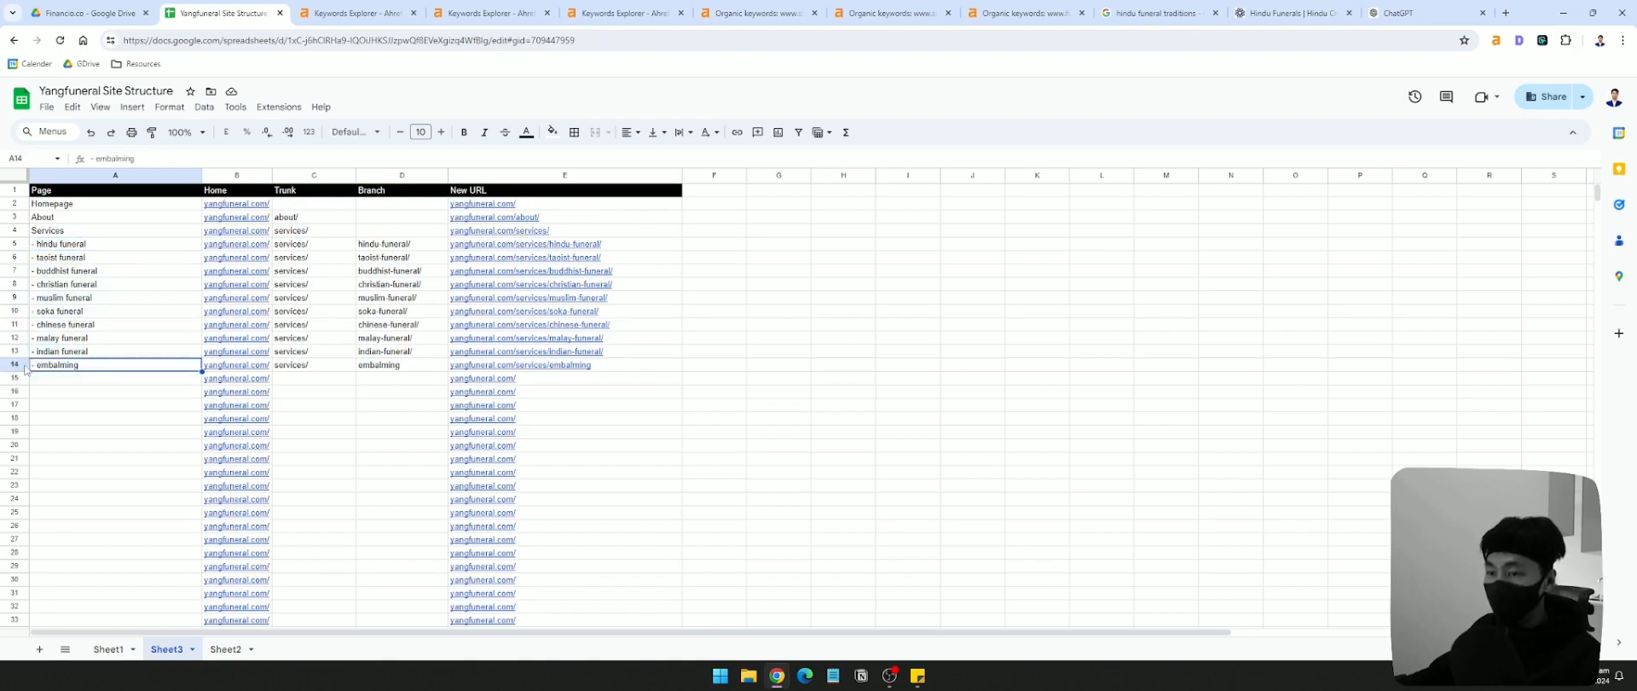
pyautogui.click(14, 364)
pyautogui.click(51, 230)
pyautogui.doubleClick(47, 230)
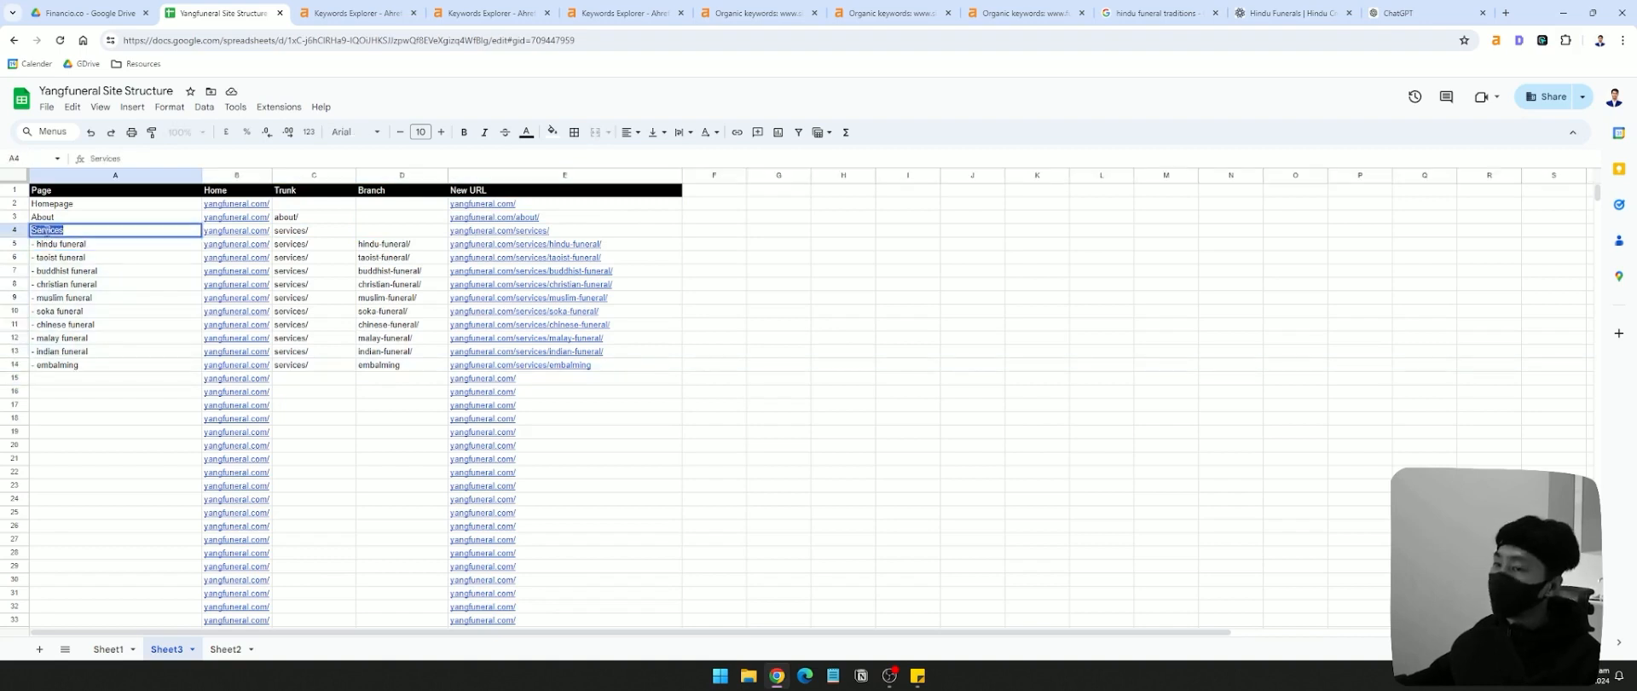
pyautogui.click(32, 230)
pyautogui.write('Funeral')
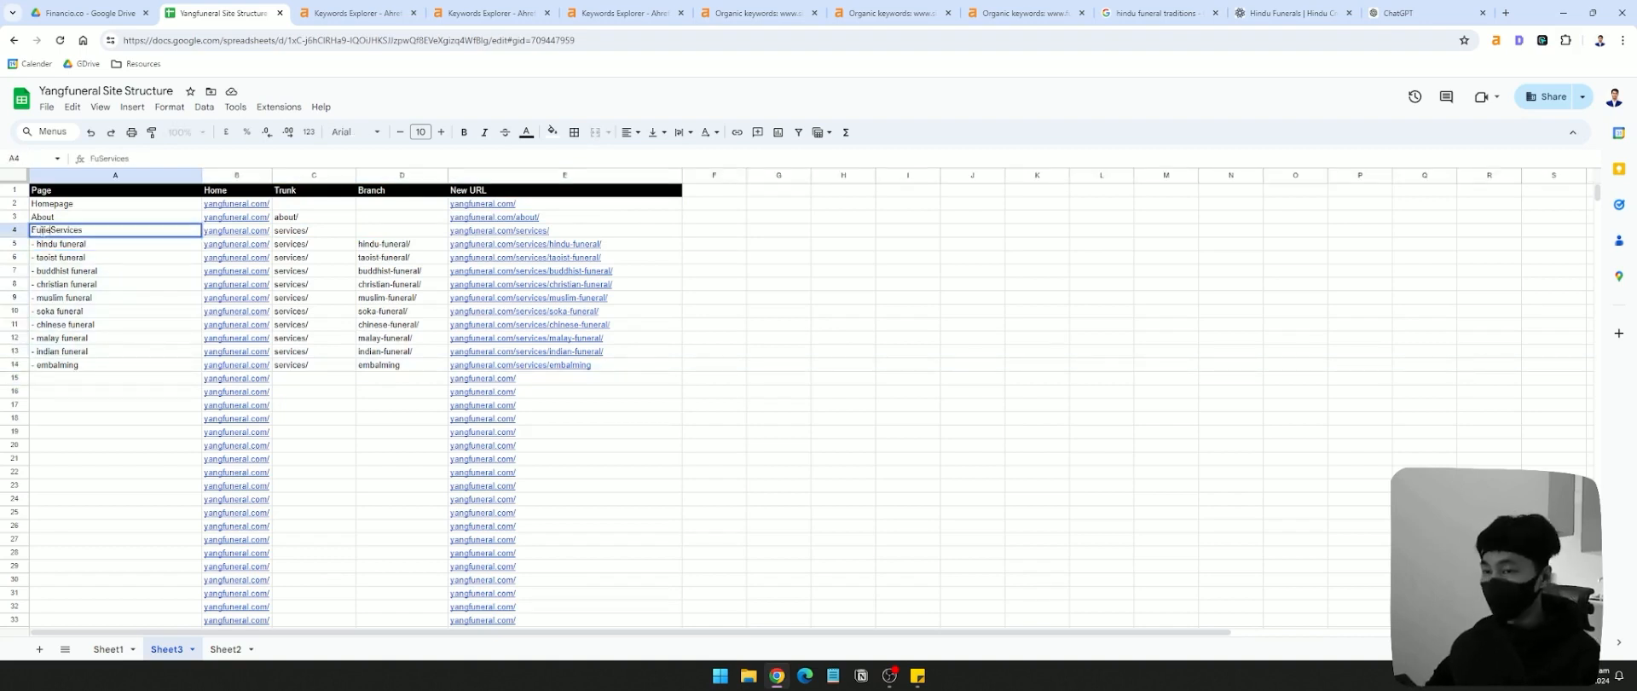
pyautogui.press('BackSpace')
pyautogui.press('BackSpace')
pyautogui.press('BackSpace')
pyautogui.press('BackSpace')
pyautogui.press('BackSpace')
pyautogui.press('BackSpace')
pyautogui.press('BackSpace')
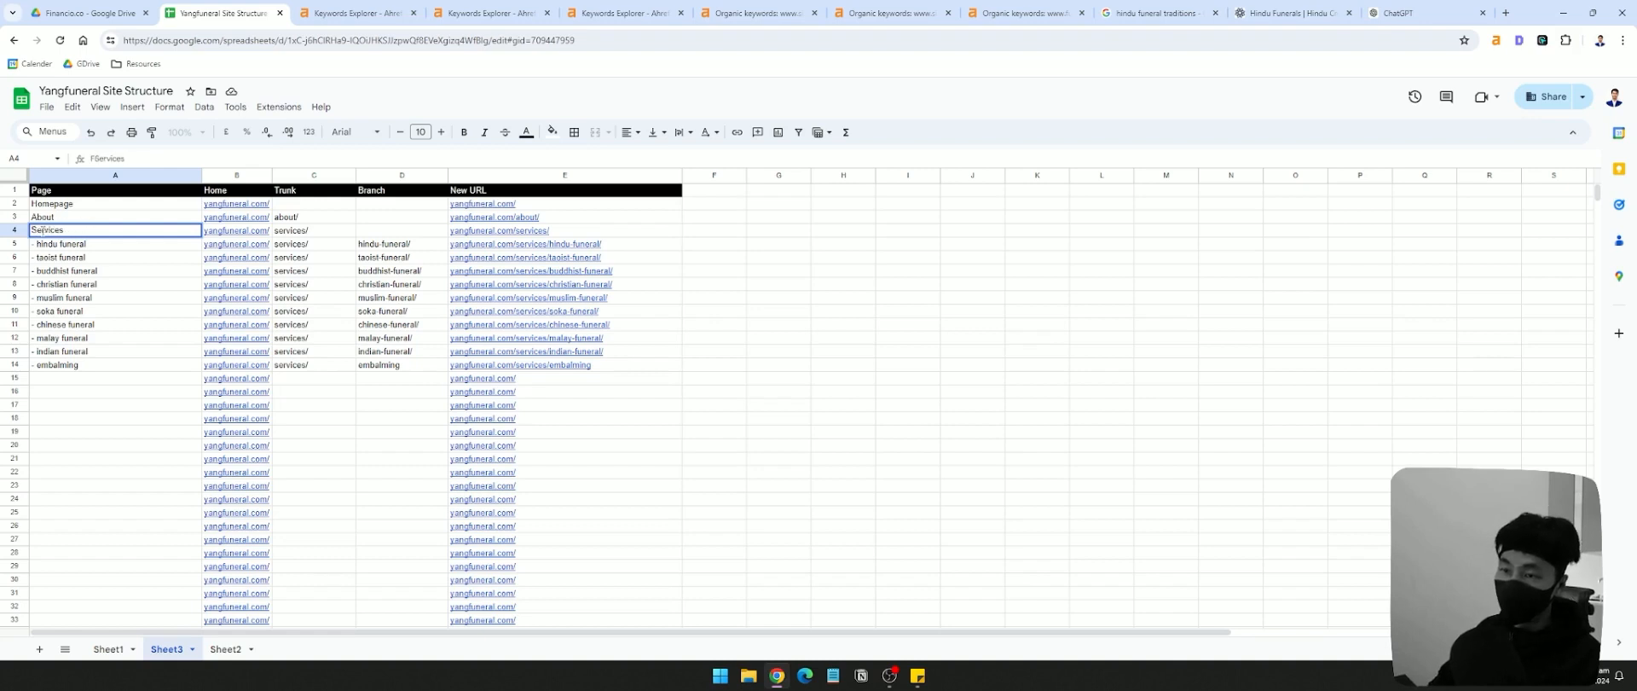
pyautogui.click(49, 257)
# - Insert a row above the hindu funeral page and enter "- Funeral Services" as its page name
pyautogui.click(94, 248)
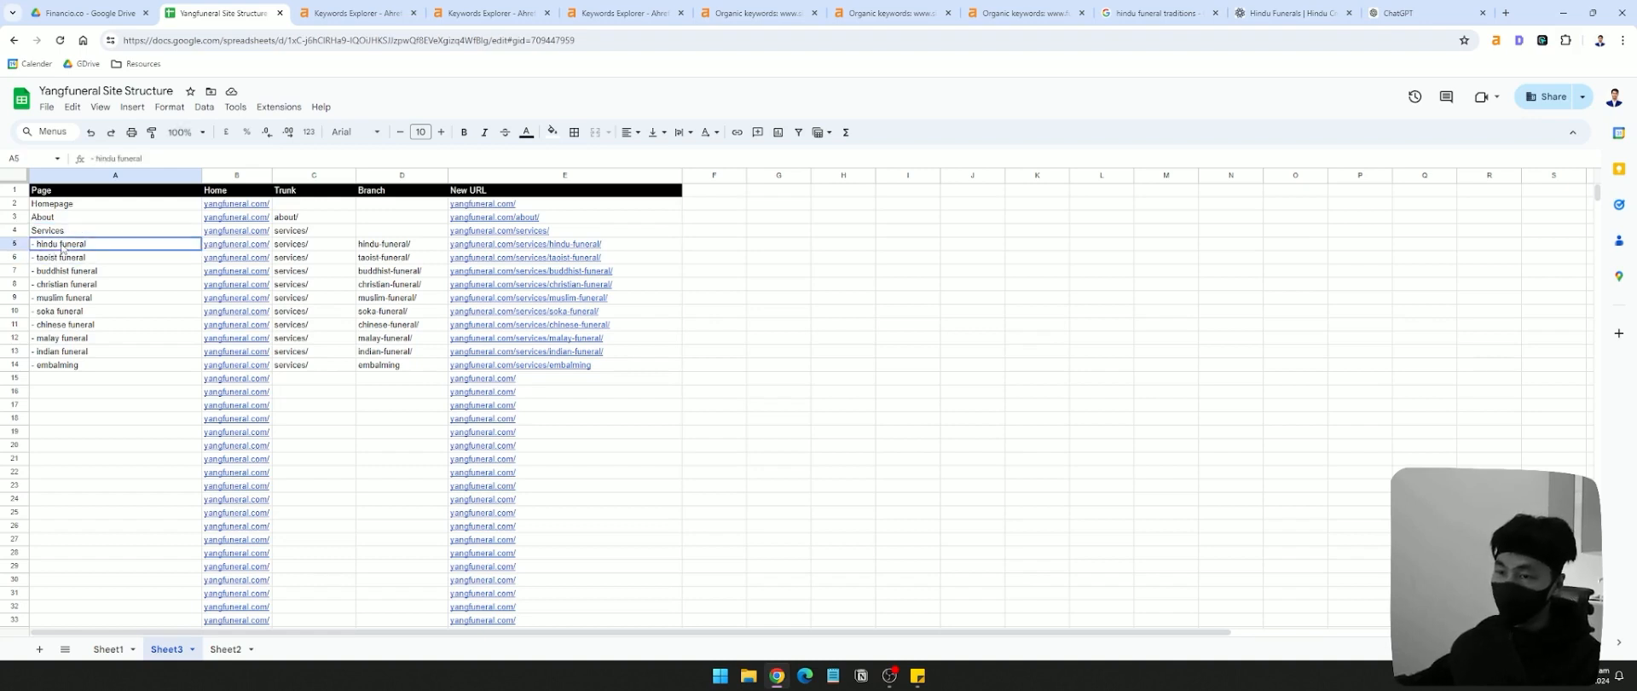
pyautogui.hotkey('ctrl', 'alt', '=')
pyautogui.write('- Funeral')
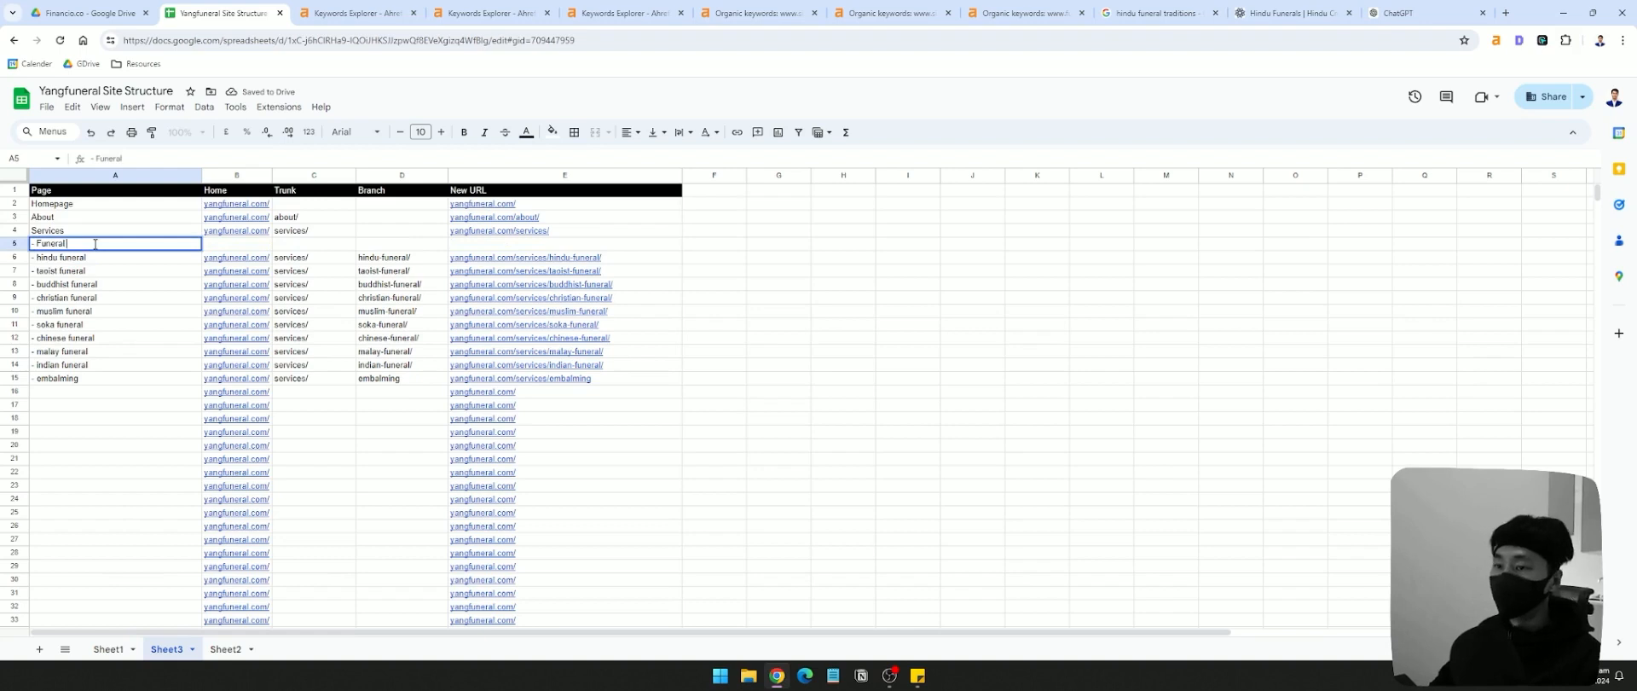
pyautogui.write(' Services')
pyautogui.press('Return')
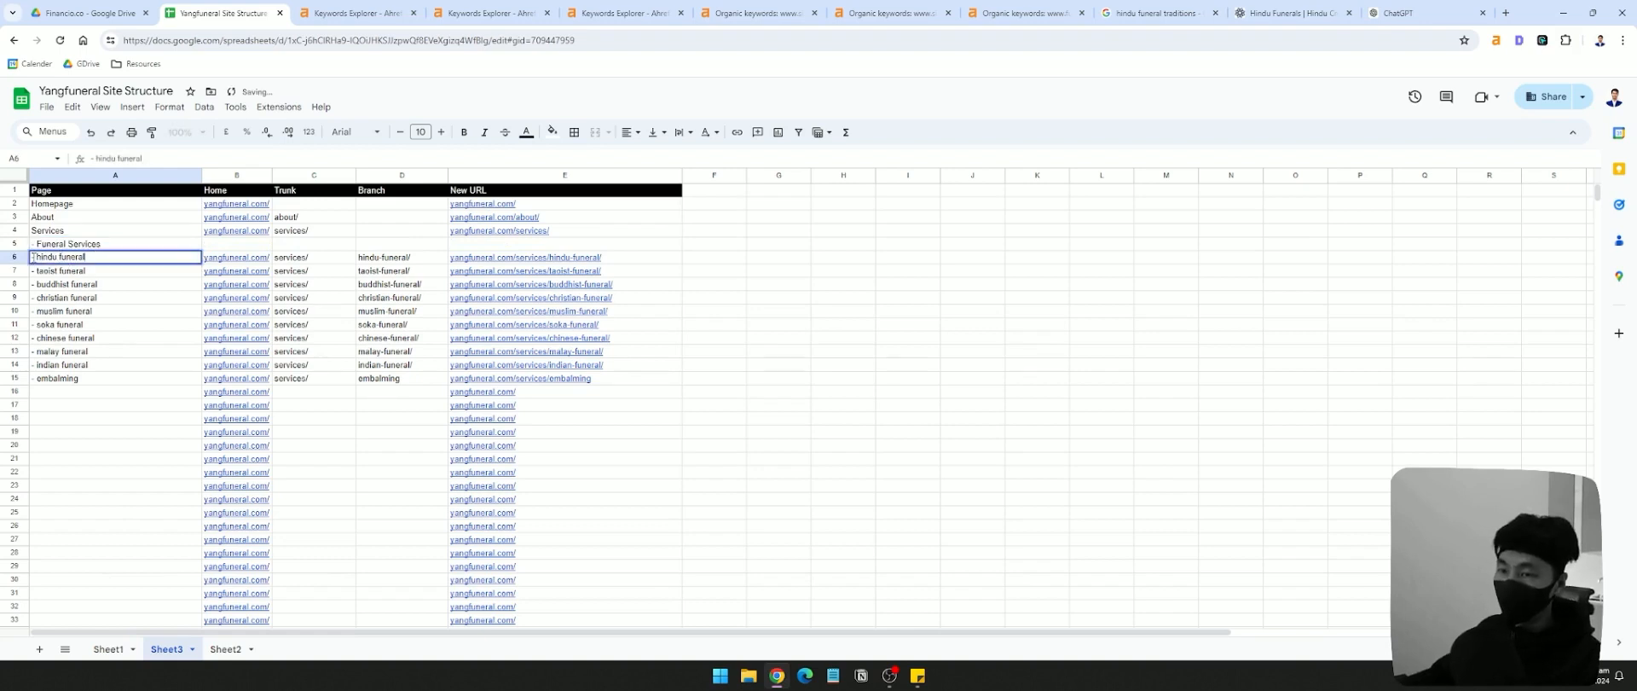
# - Prefix the hindu funeral and taoist funeral page names with an extra dash to nest them one level deeper
pyautogui.write('-')
pyautogui.press('Return')
pyautogui.press('F2')
pyautogui.press('Home')
pyautogui.write('-')
# - Fill the Funeral Services row with yangfuneral.com/ as Home, services/ as Trunk and funeral/ as Branch
pyautogui.click(213, 231)
pyautogui.hotkey('ctrl', 'c')
pyautogui.click(179, 246)
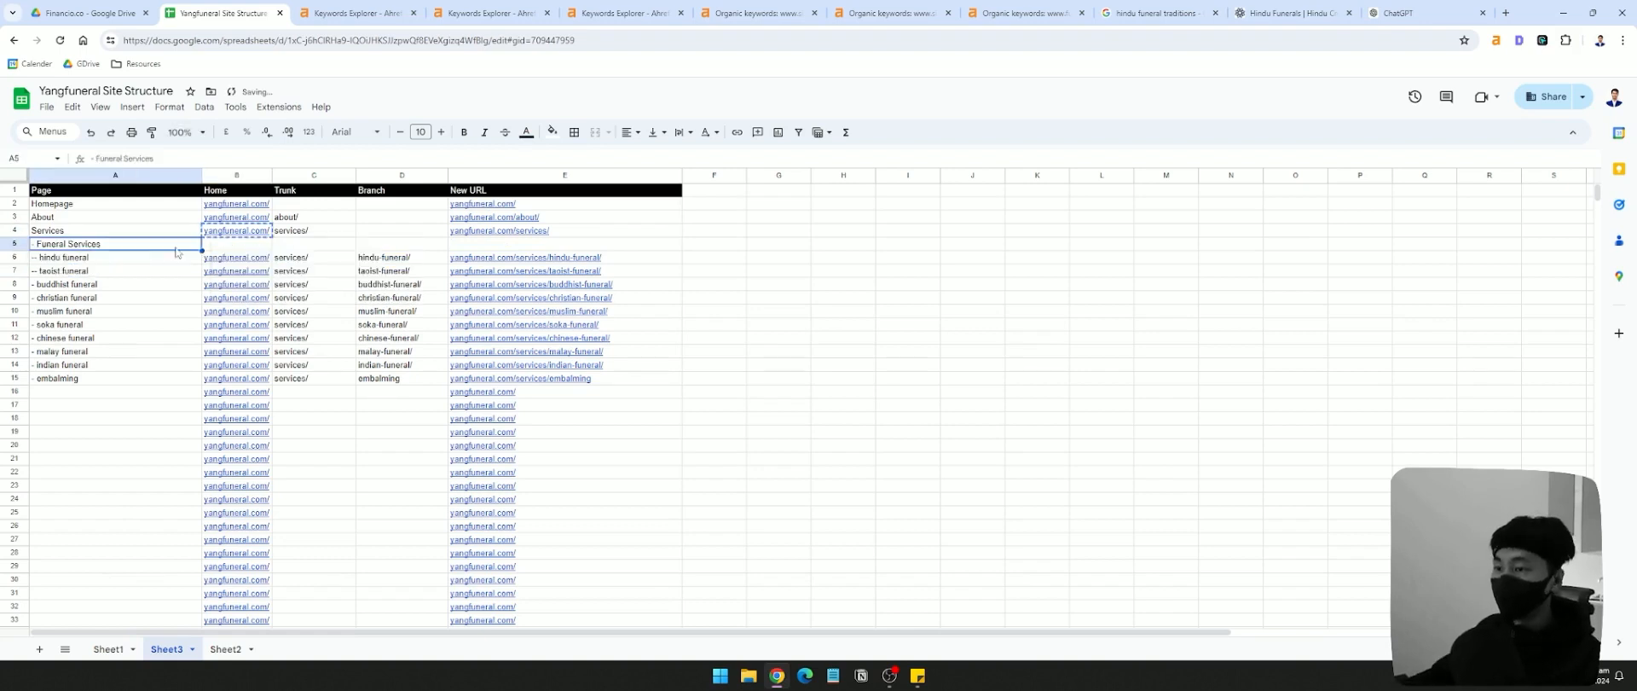
pyautogui.click(265, 244)
pyautogui.hotkey('ctrl', 'v')
pyautogui.click(331, 244)
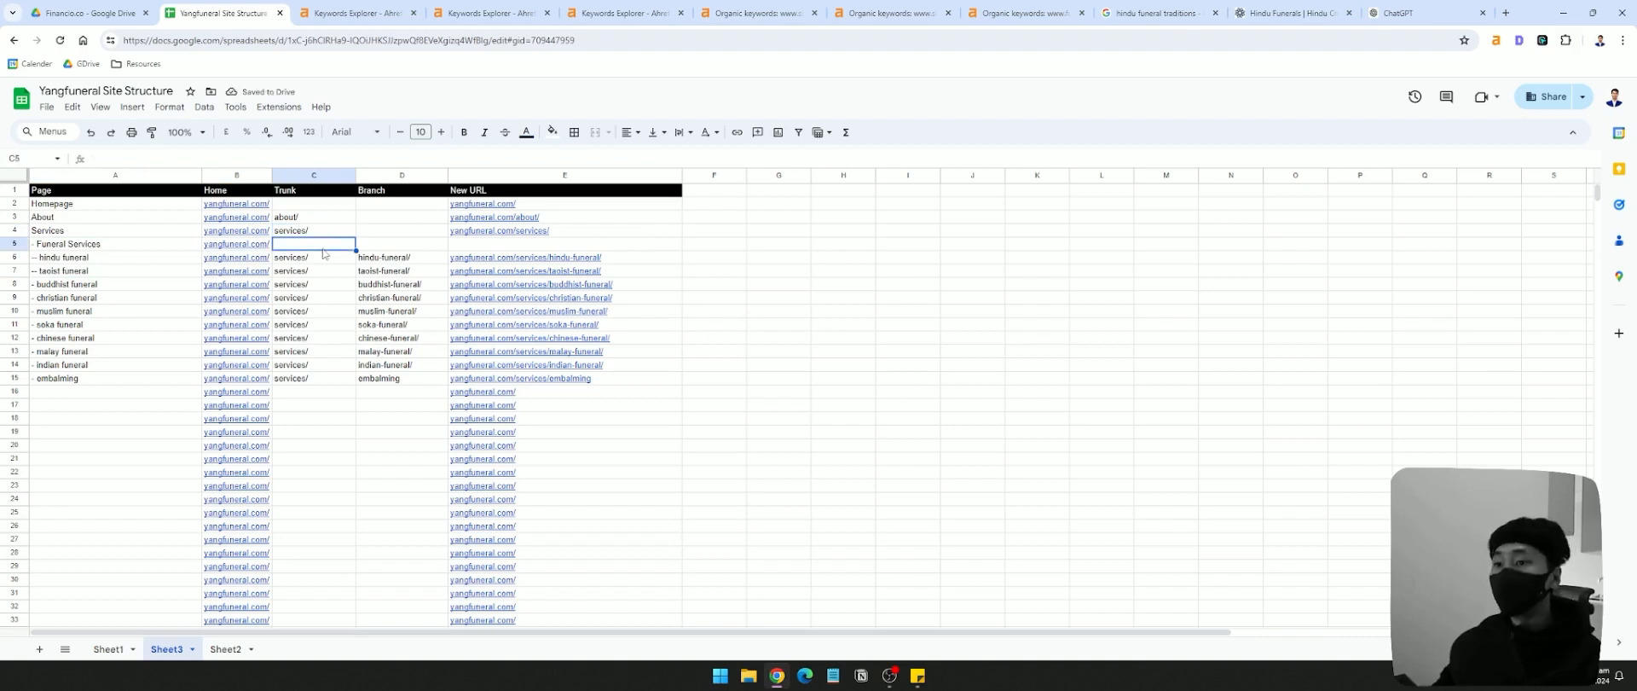
pyautogui.write('fun')
pyautogui.hotkey('ctrl', 'v')
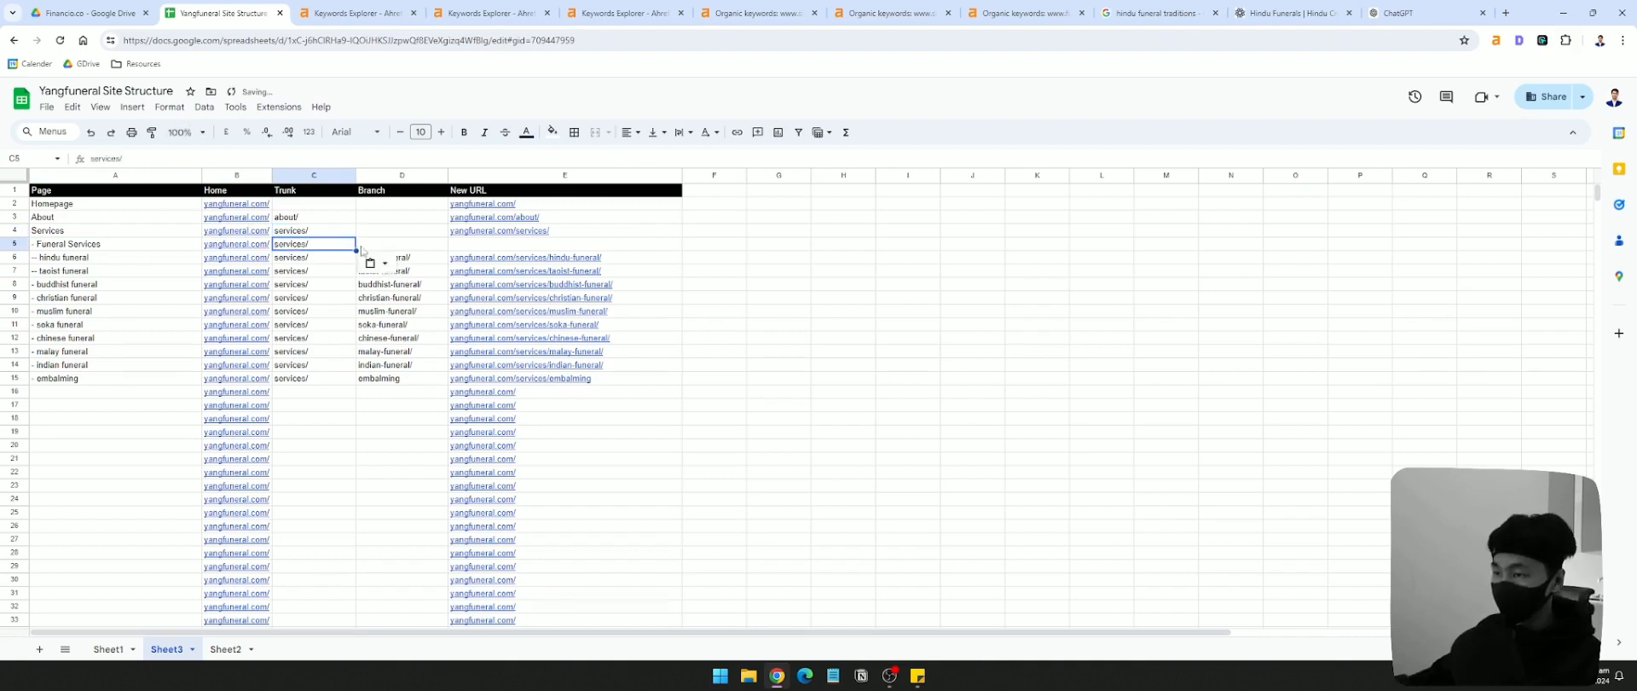
pyautogui.doubleClick(410, 245)
pyautogui.write('funeral/')
pyautogui.press('Return')
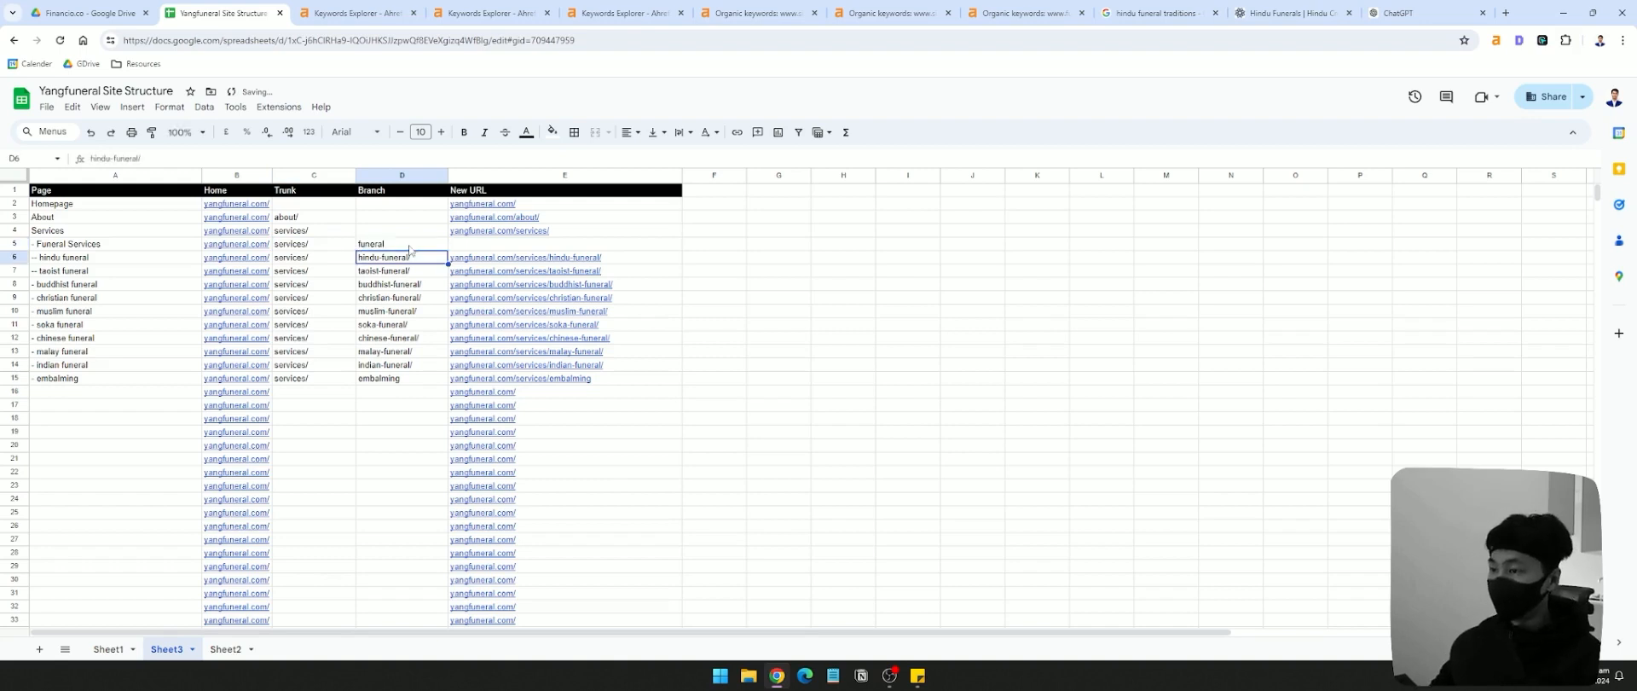
# - Add a Leaf column between Branch and New URL and enter hindu in it for the hindu funeral page
pyautogui.click(339, 260)
pyautogui.click(410, 271)
pyautogui.doubleClick(399, 261)
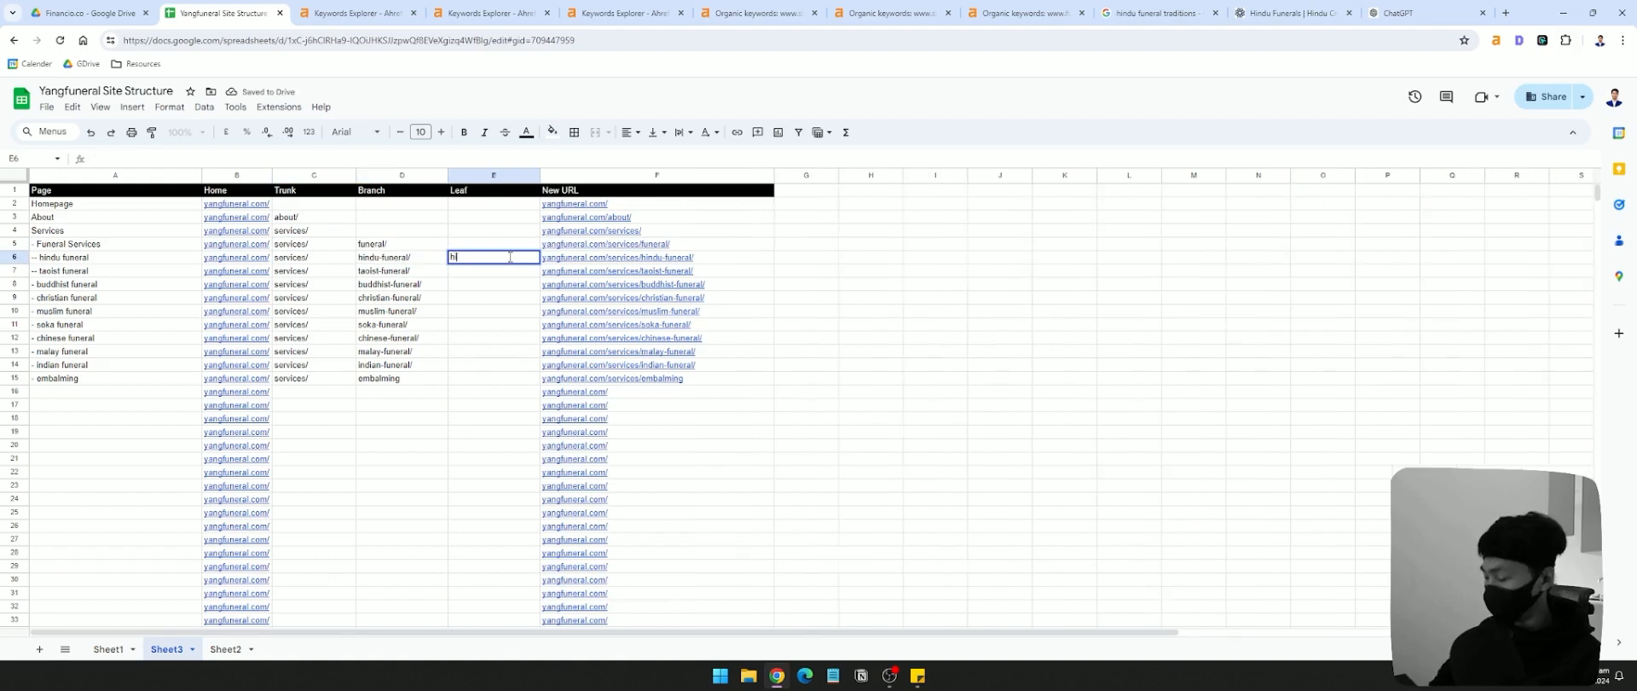
pyautogui.write('hindu')
pyautogui.press('Return')
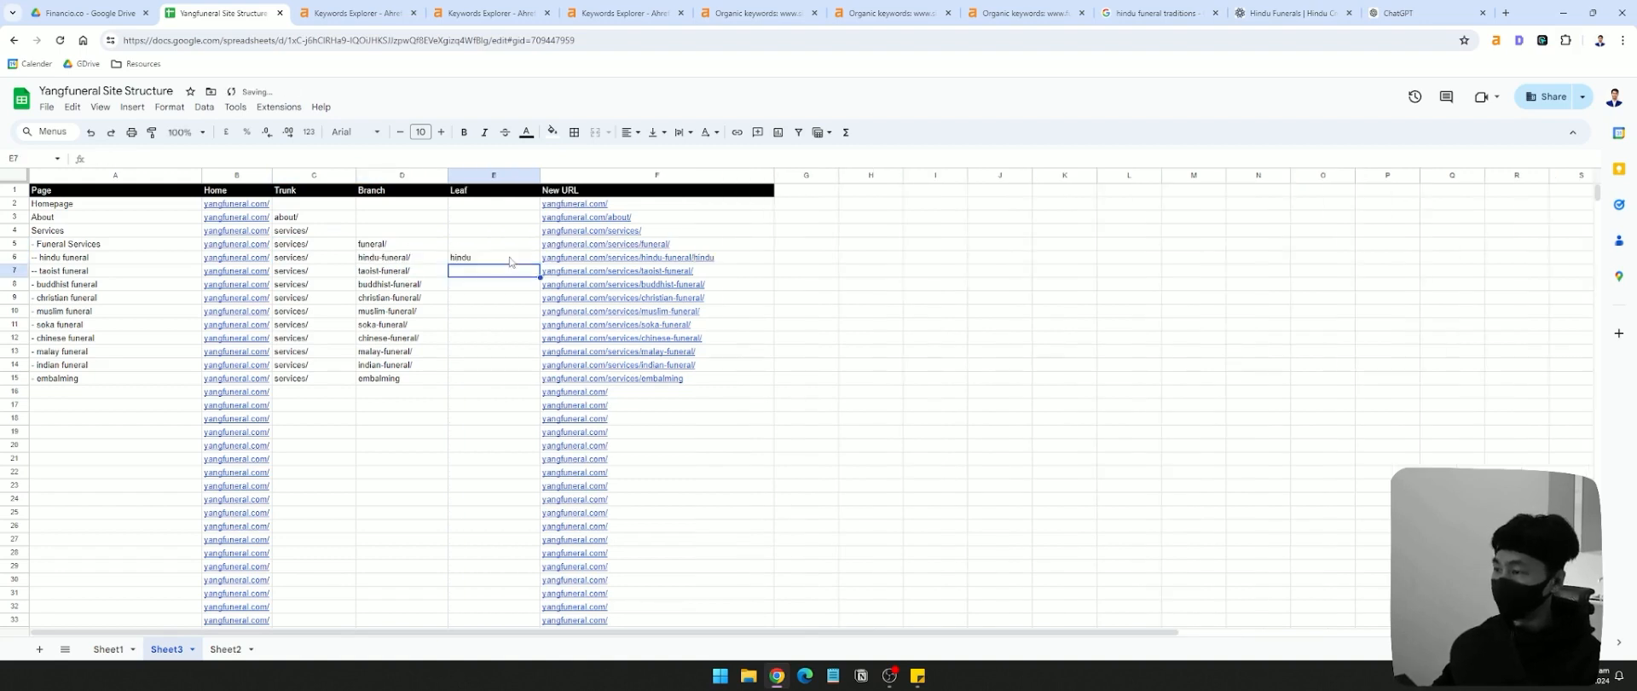
# - Change the hindu funeral page's Branch value to funeral/
pyautogui.click(520, 261)
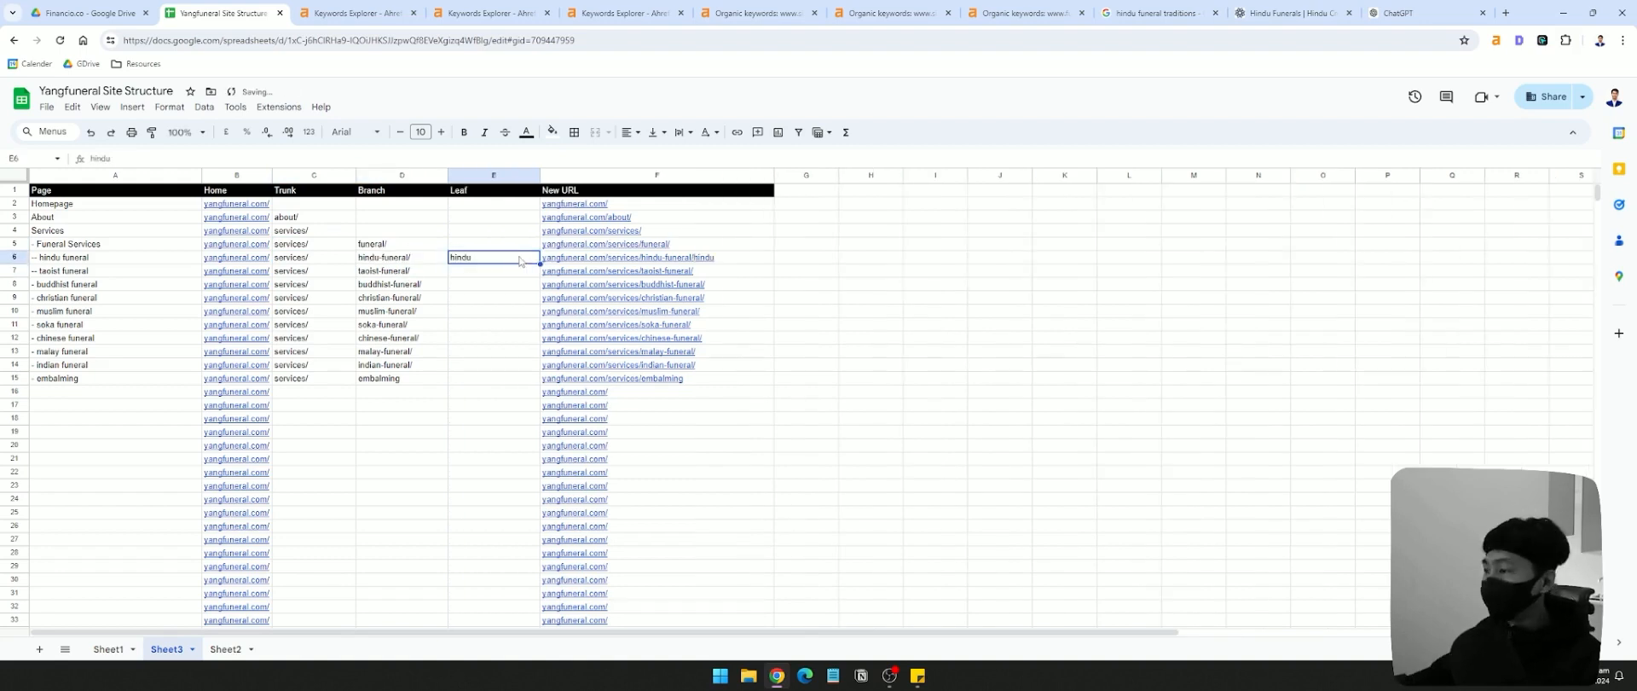
pyautogui.press('Left')
pyautogui.press('Left')
pyautogui.click(422, 266)
pyautogui.press('Up')
pyautogui.write('funeral/')
pyautogui.press('Tab')
# - Compare the New URL values of the Funeral Services and hindu funeral pages
pyautogui.press('Right')
pyautogui.press('Right')
pyautogui.press('Right')
pyautogui.press('Left')
pyautogui.press('Left')
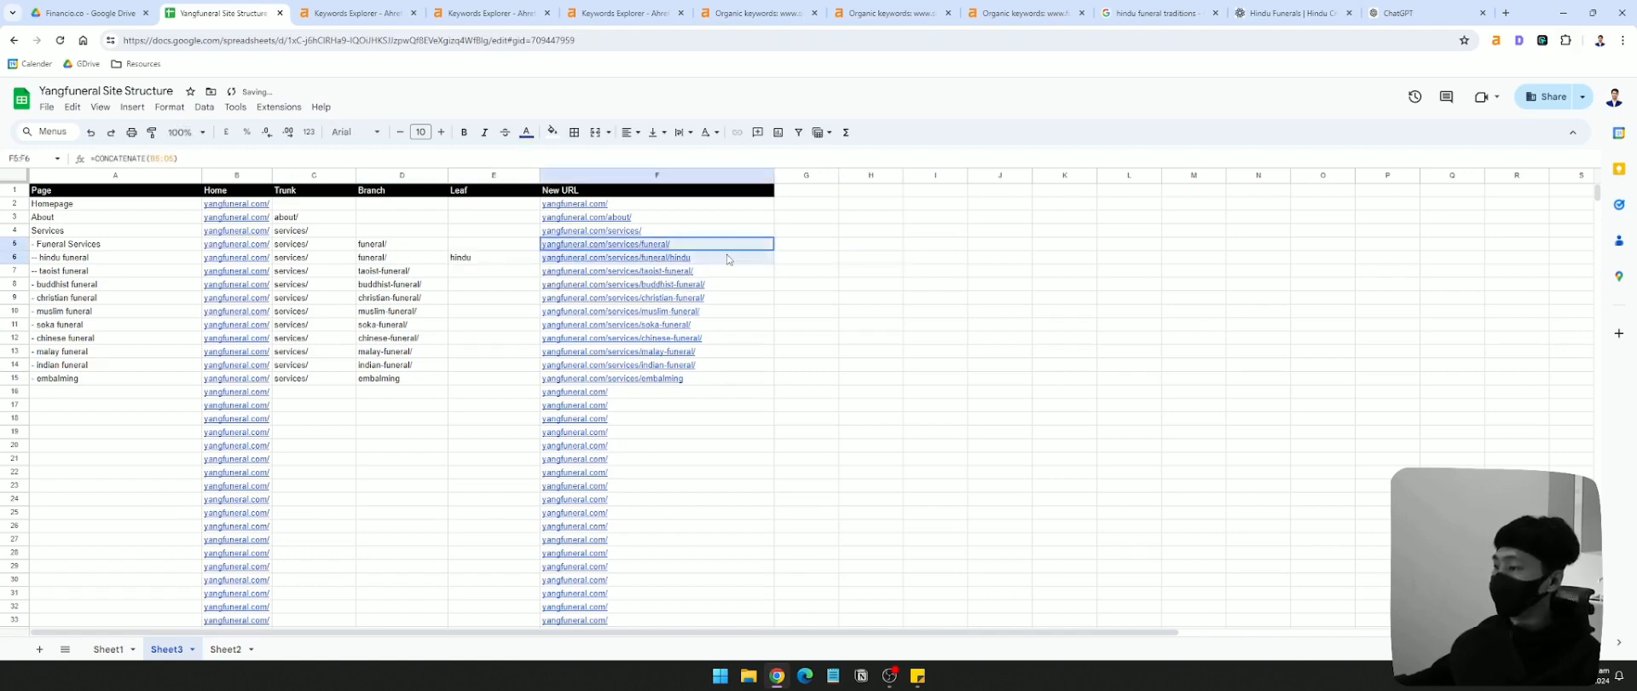
pyautogui.press('Right')
pyautogui.press('Right')
pyautogui.press('Left')
pyautogui.press('Left')
pyautogui.press('Right')
pyautogui.press('Right')
pyautogui.press('Left')
pyautogui.press('Left')
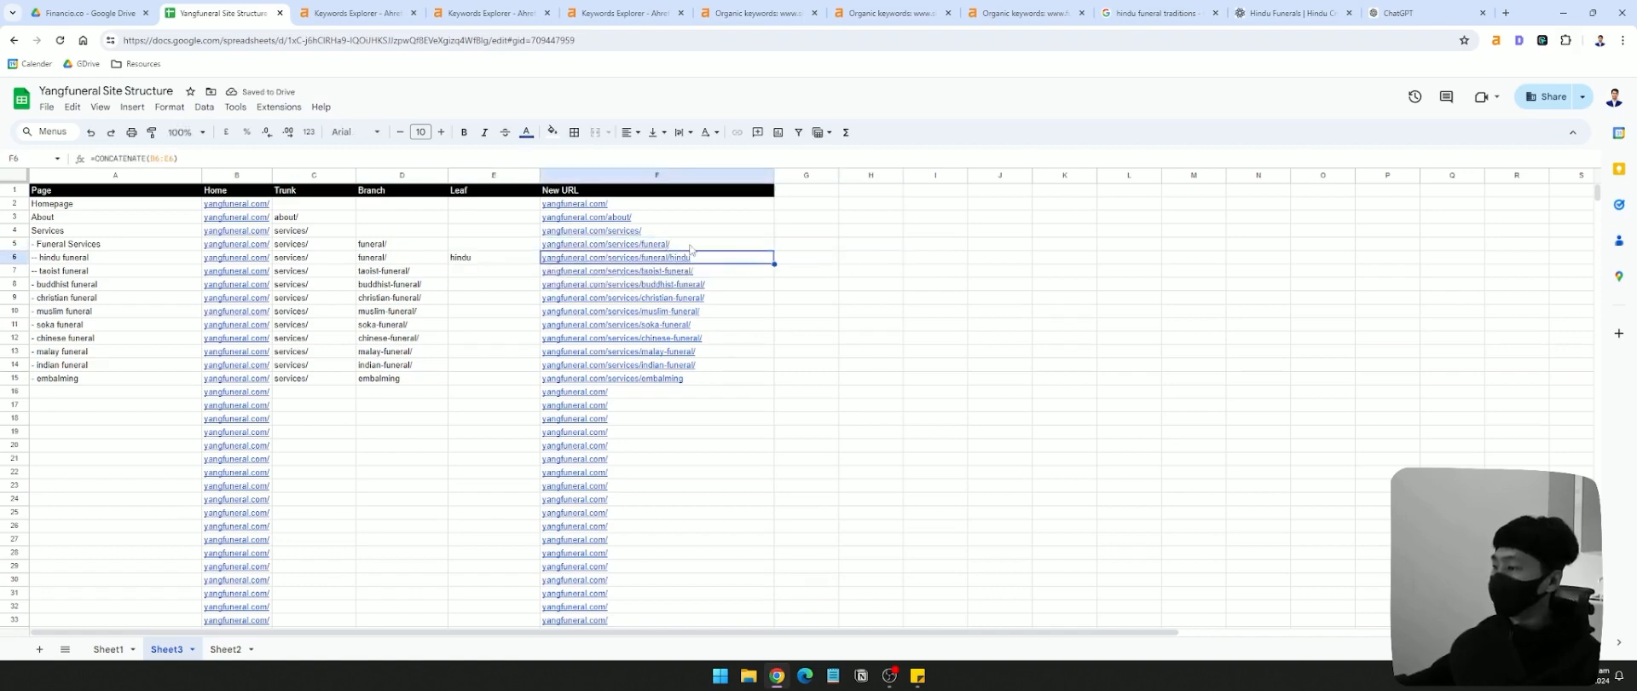
# - Compare the nested URL structure on Sheet3 with the Services Tree URL options on Sheet1
pyautogui.click(108, 648)
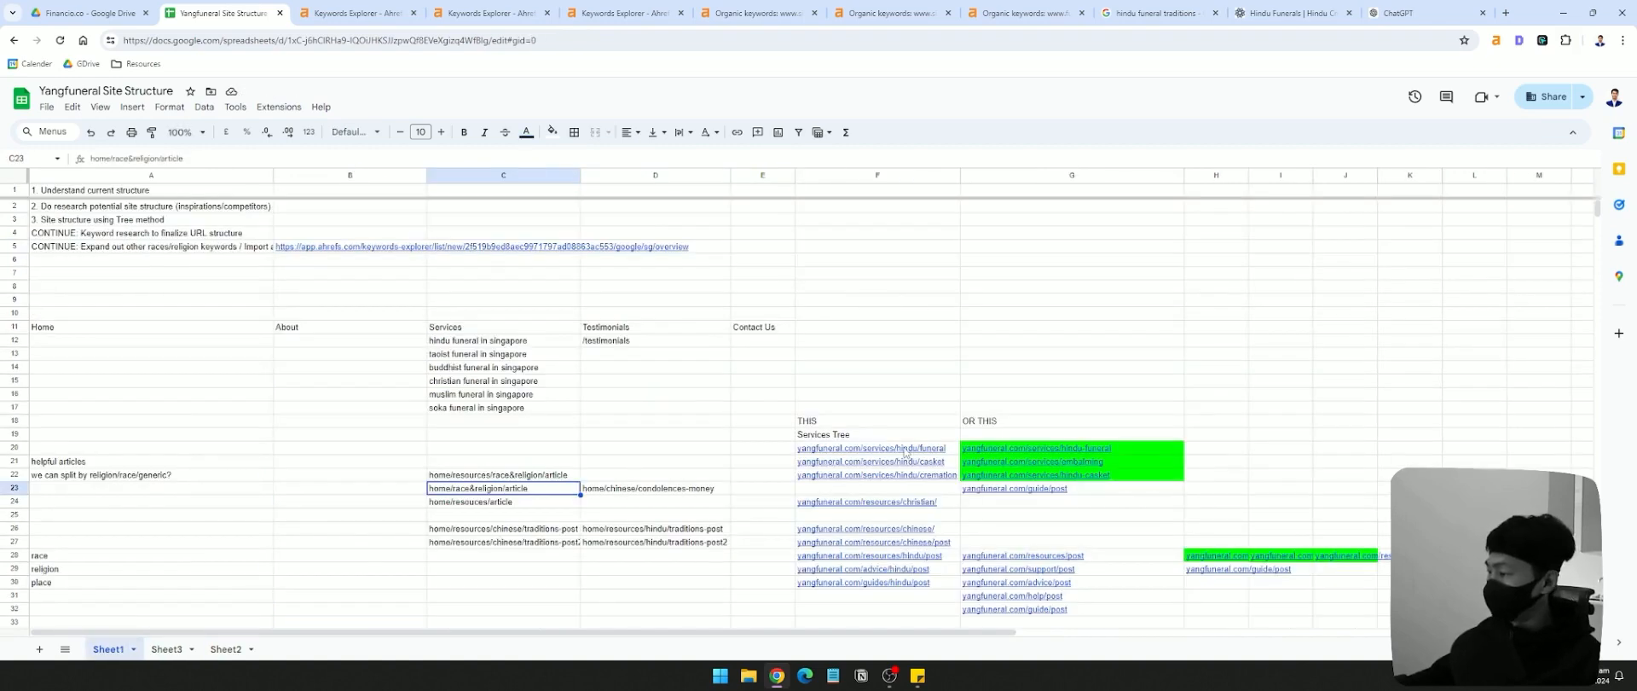
pyautogui.moveTo(927, 451); pyautogui.dragTo(820, 476)
pyautogui.click(784, 449)
pyautogui.click(825, 452)
pyautogui.click(166, 648)
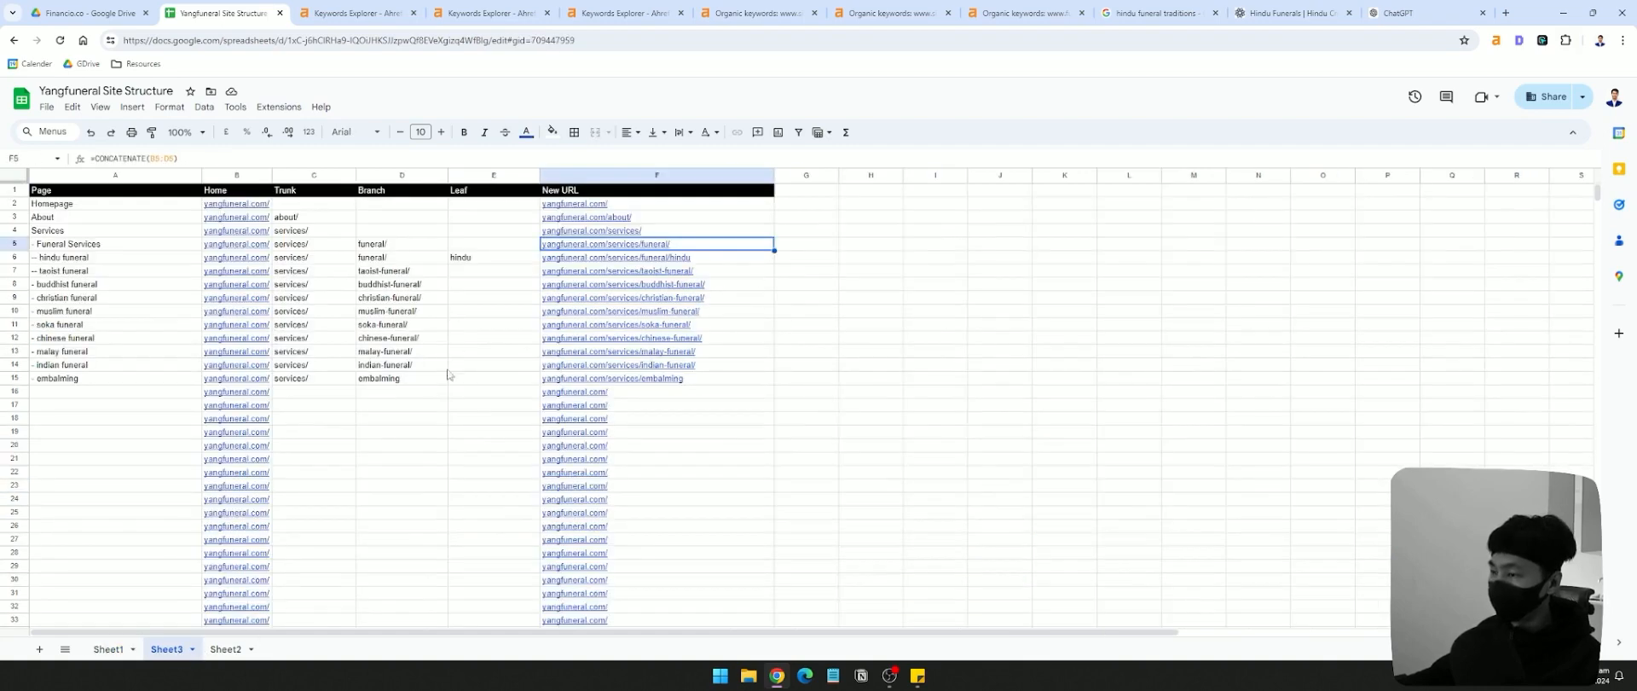
pyautogui.press('Down')
pyautogui.press('Left')
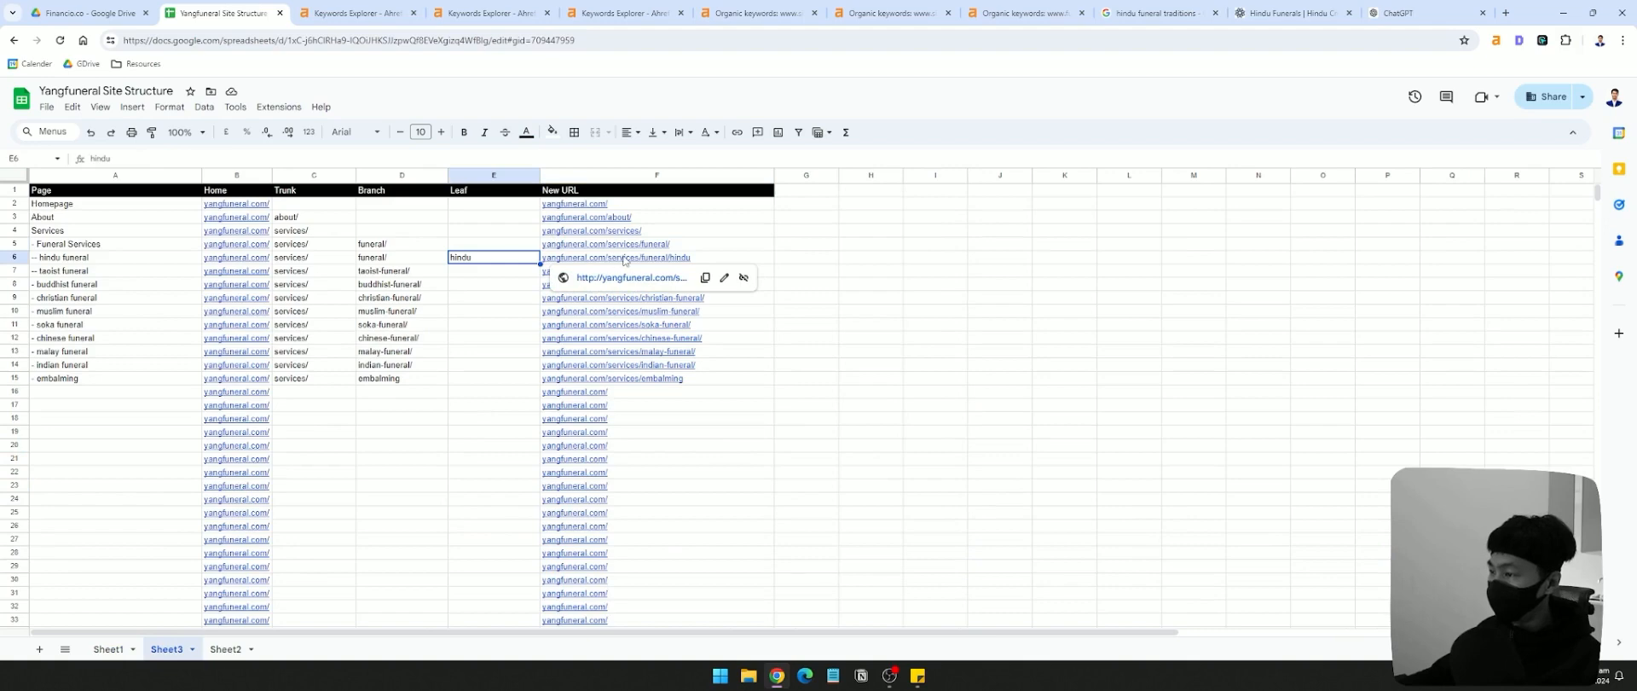
pyautogui.click(109, 649)
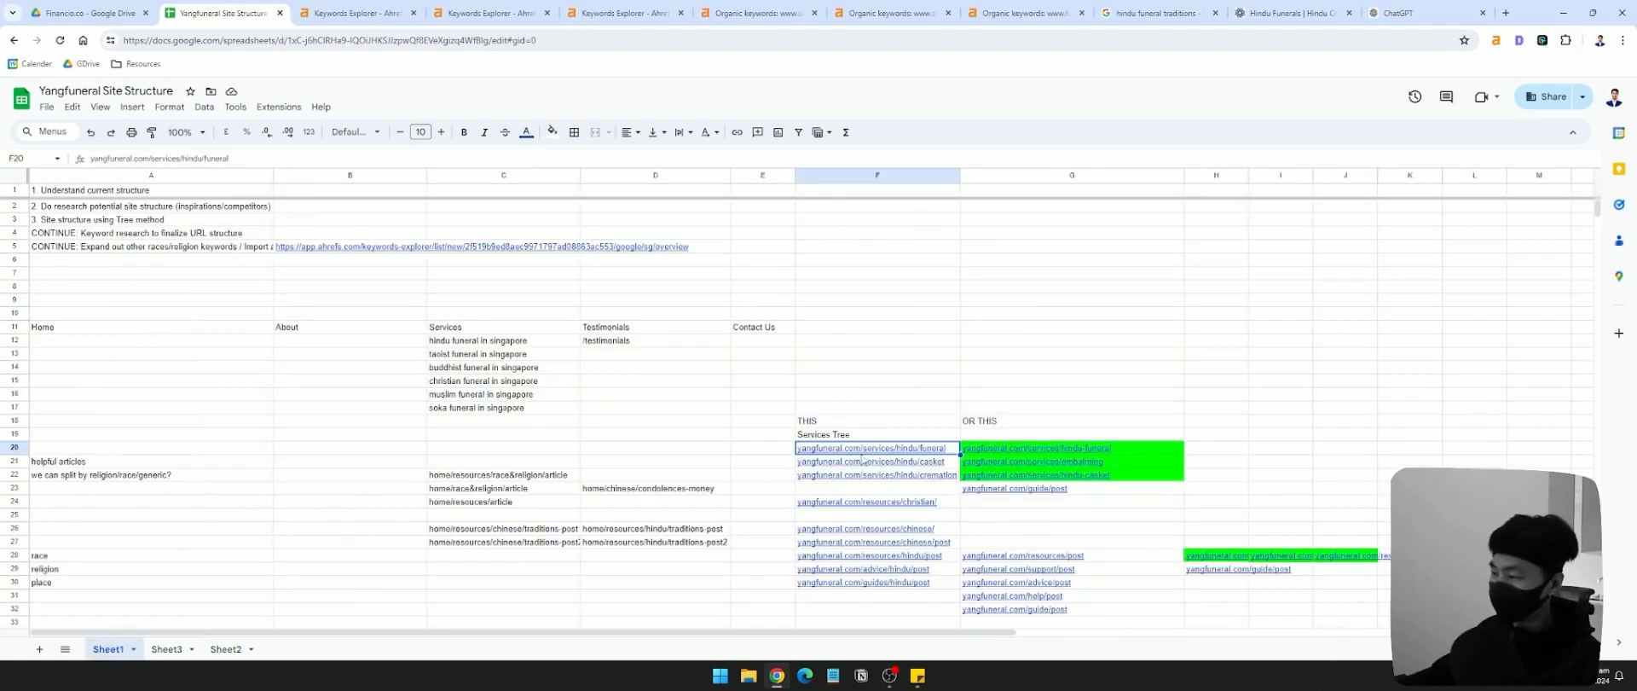
pyautogui.moveTo(863, 448); pyautogui.dragTo(874, 471)
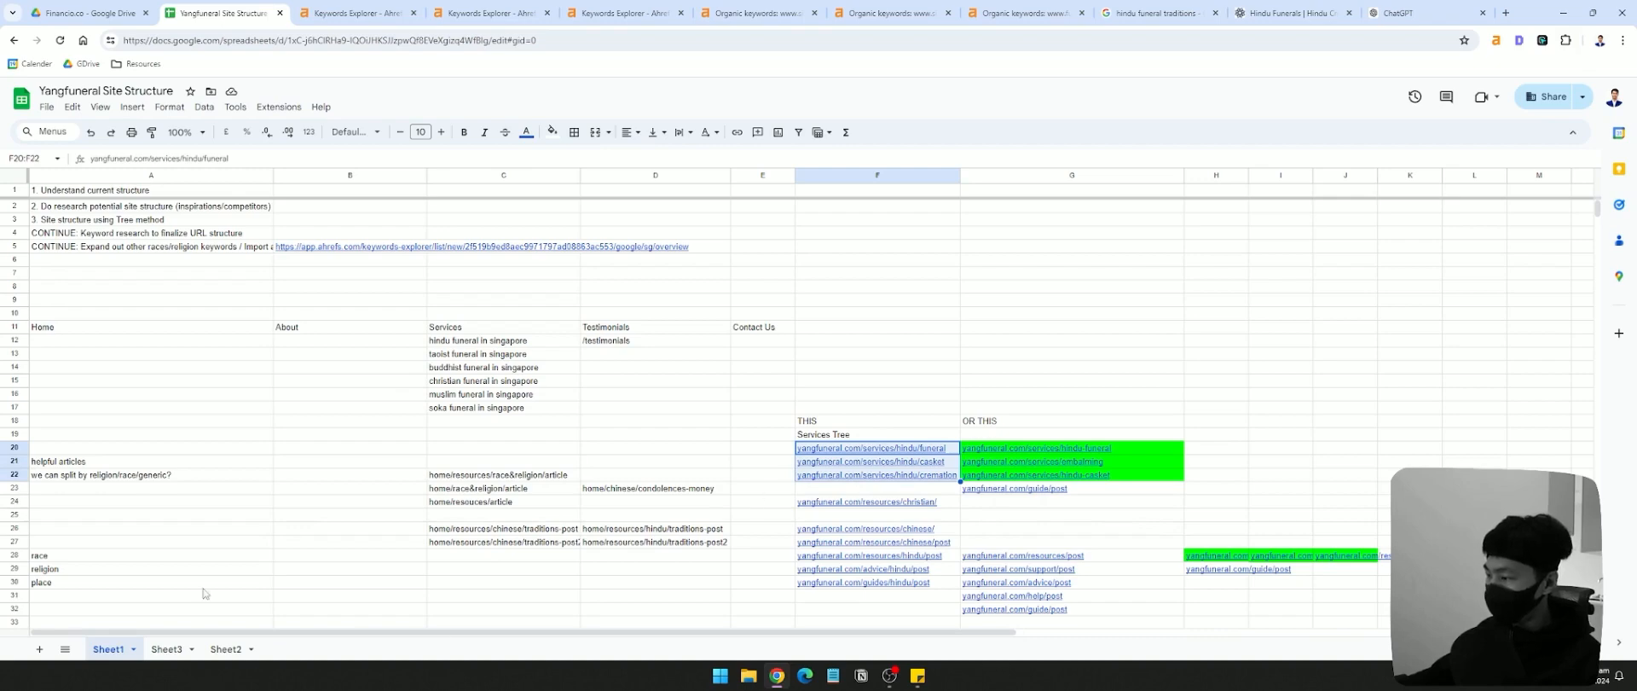
pyautogui.click(168, 649)
pyautogui.click(226, 649)
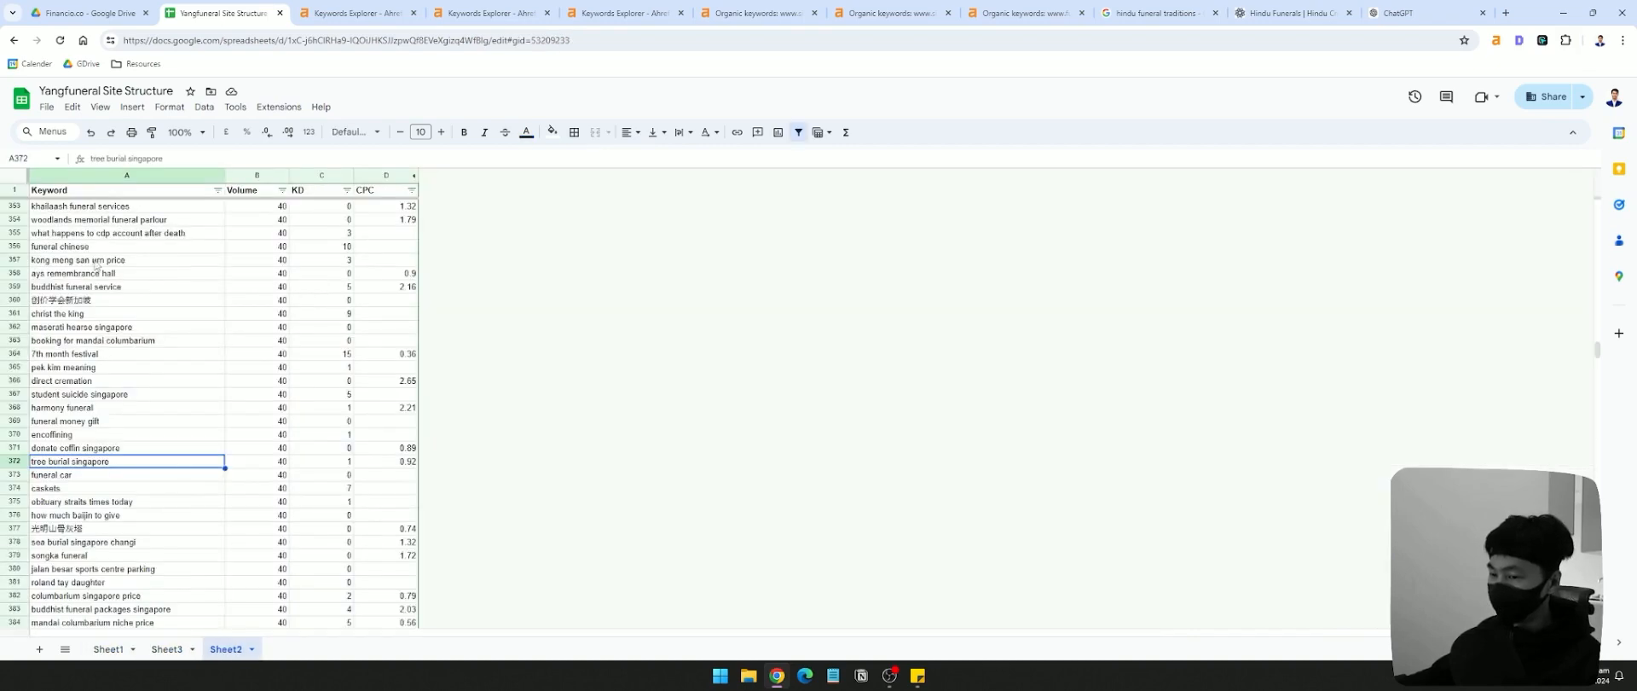
pyautogui.click(166, 649)
# - Examine how the Branch and Leaf values build the URLs in the Funeral Services and hindu funeral rows
pyautogui.press('Left')
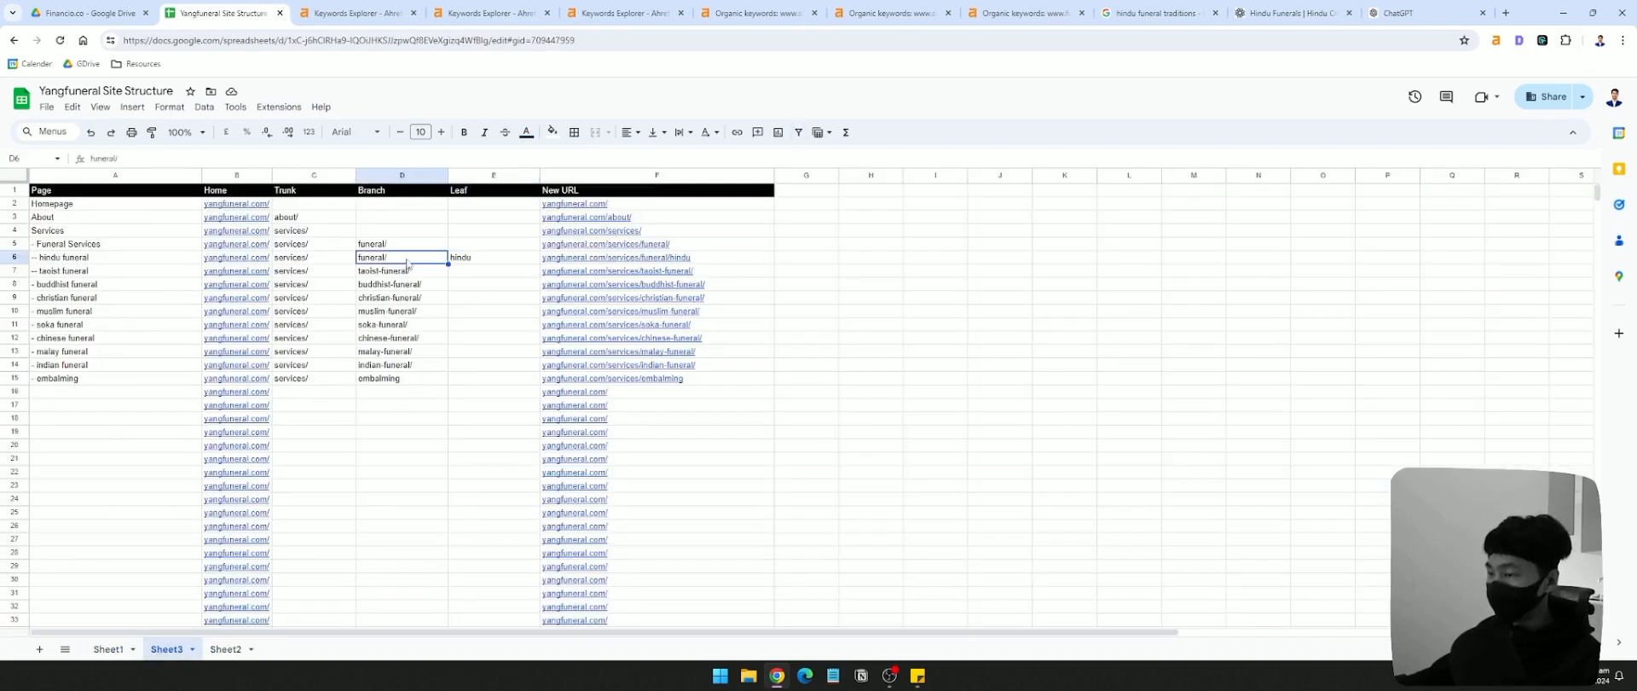
pyautogui.press('Right')
pyautogui.press('Up')
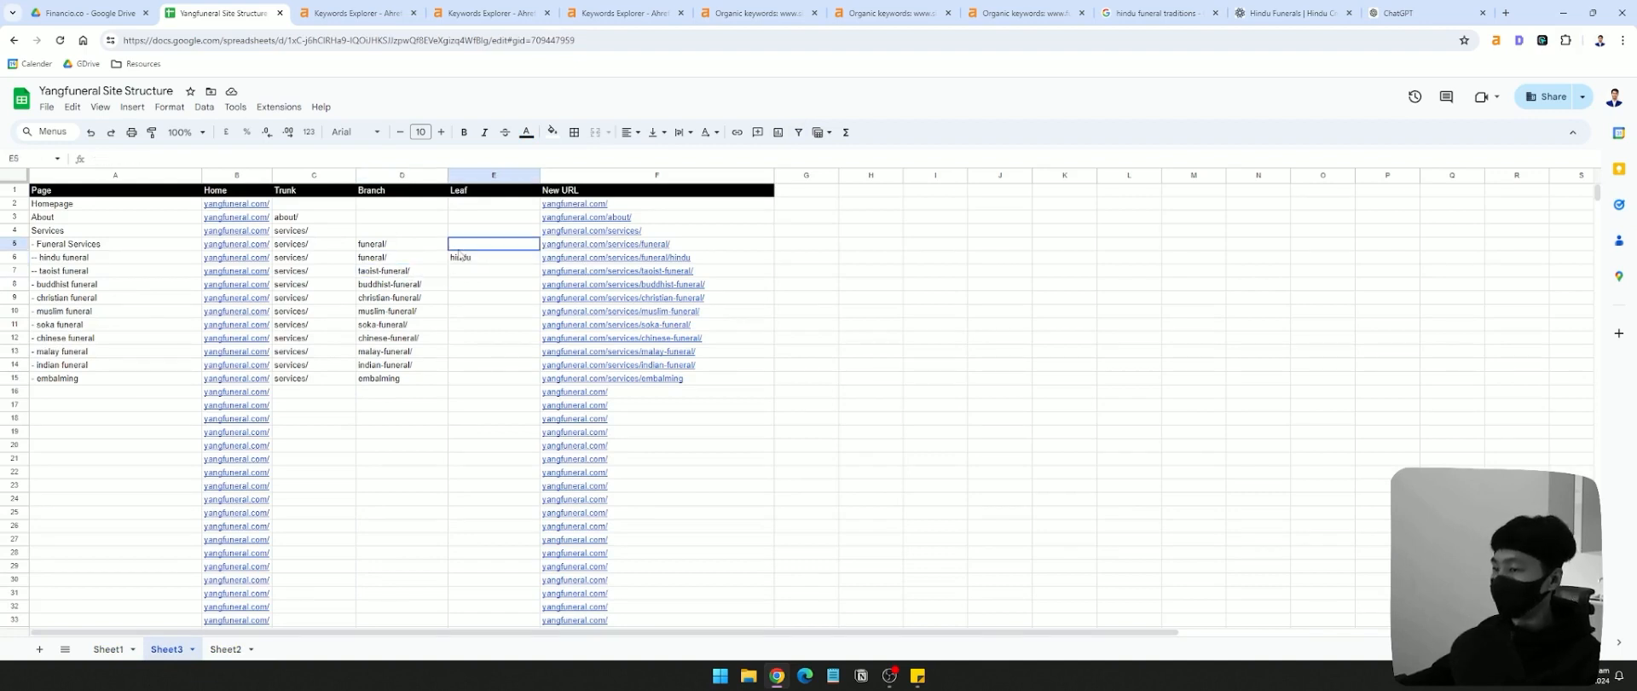
pyautogui.click(101, 260)
pyautogui.click(499, 246)
pyautogui.click(409, 245)
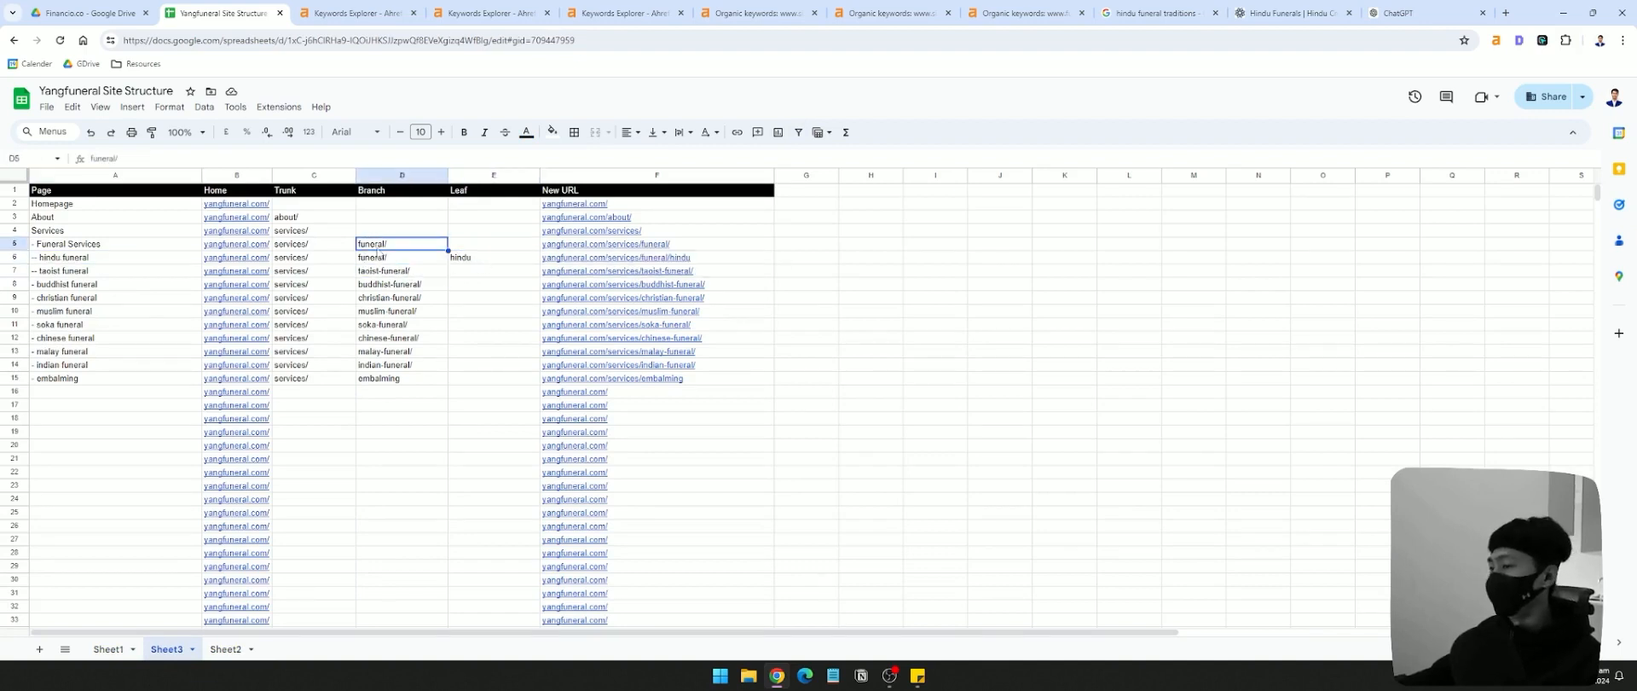
pyautogui.click(408, 258)
pyautogui.moveTo(484, 258); pyautogui.dragTo(337, 270)
pyautogui.click(691, 262)
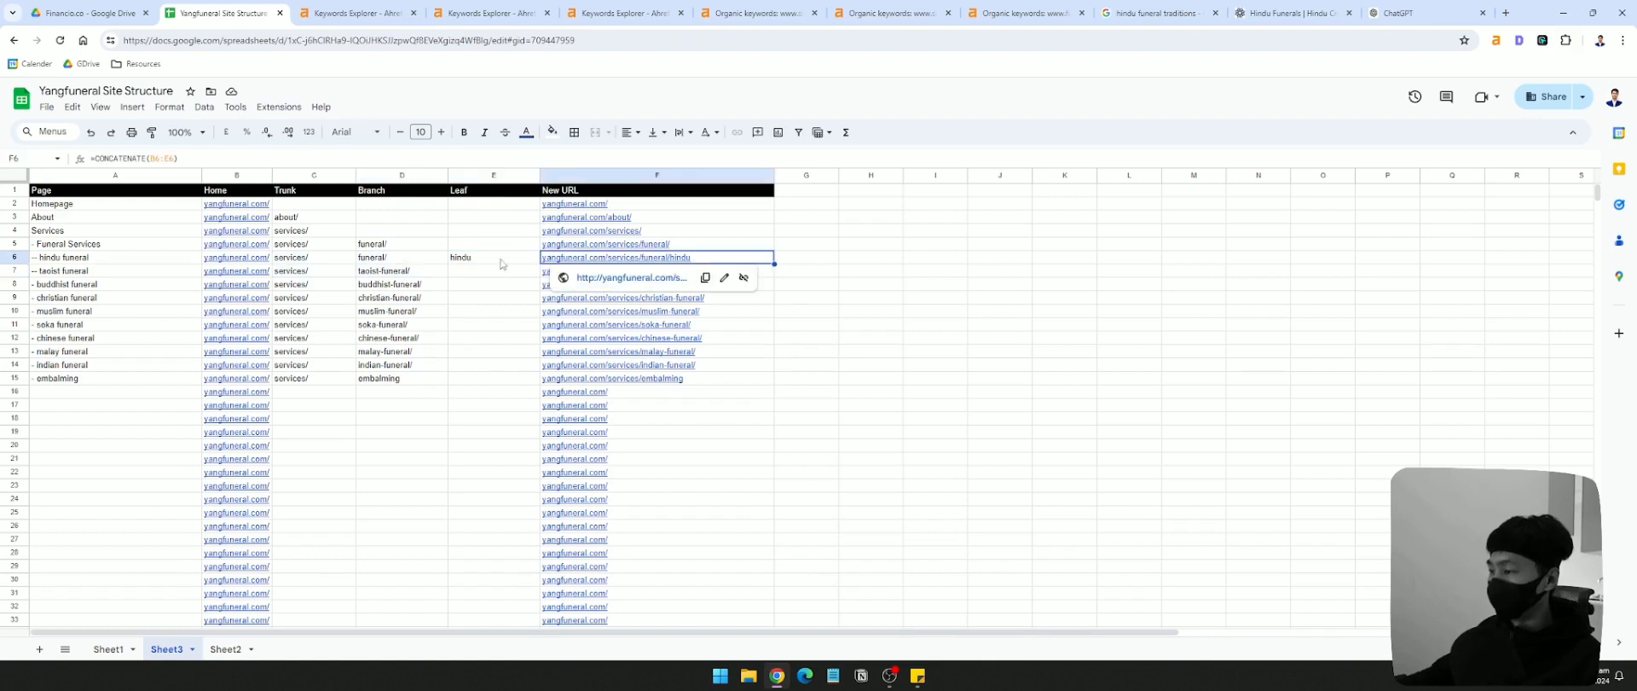
pyautogui.click(505, 260)
pyautogui.click(102, 253)
# - Undo the Leaf column, the Funeral Services row and the extra dashes in the page names
pyautogui.hotkey('ctrl', 'z')
pyautogui.hotkey('ctrl', 'z')
pyautogui.hotkey('ctrl', 'z')
pyautogui.hotkey('ctrl', 'z')
pyautogui.hotkey('ctrl', 'z')
pyautogui.hotkey('ctrl', 'z')
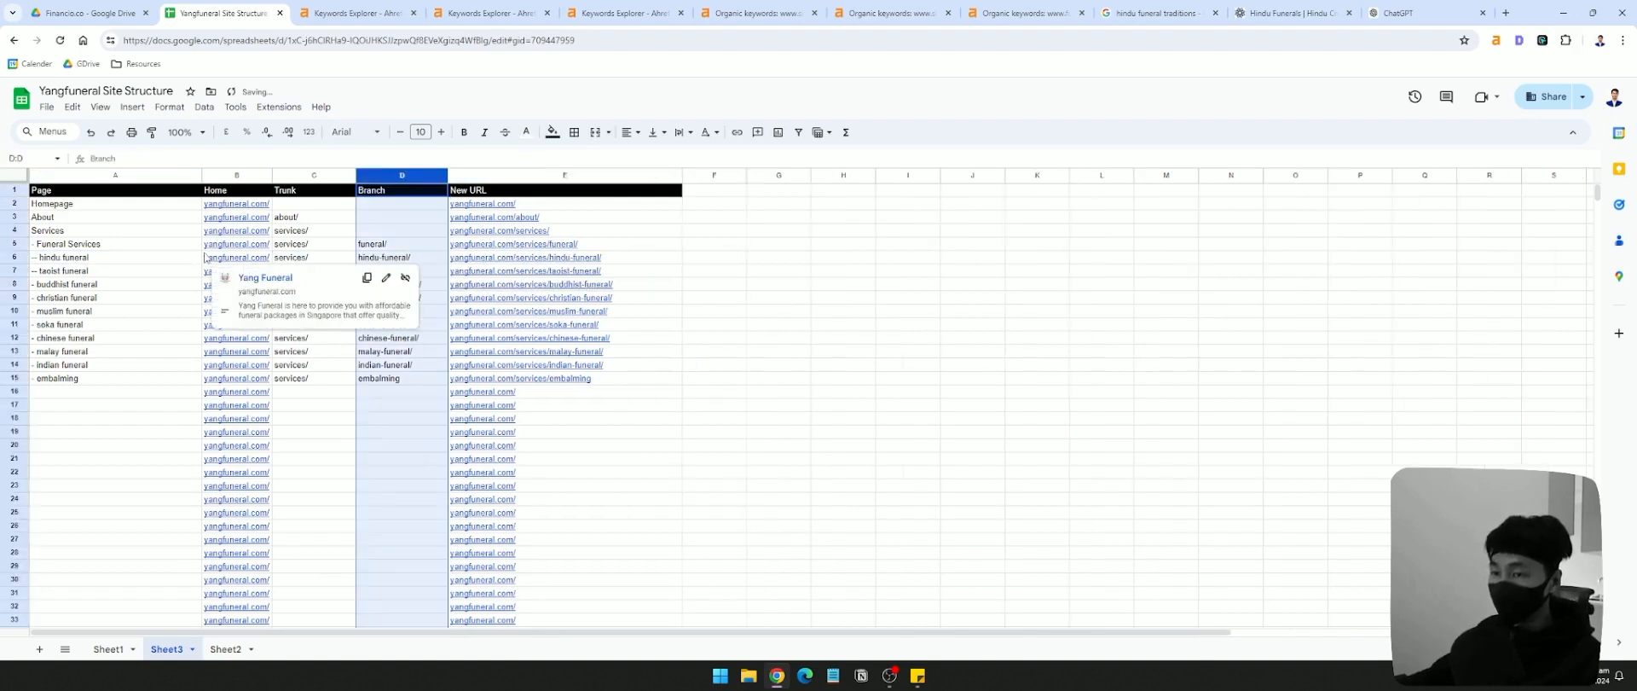
pyautogui.hotkey('ctrl', 'z')
pyautogui.hotkey('ctrl', 'z')
pyautogui.hotkey('ctrl', 'z')
pyautogui.hotkey('ctrl', 'z')
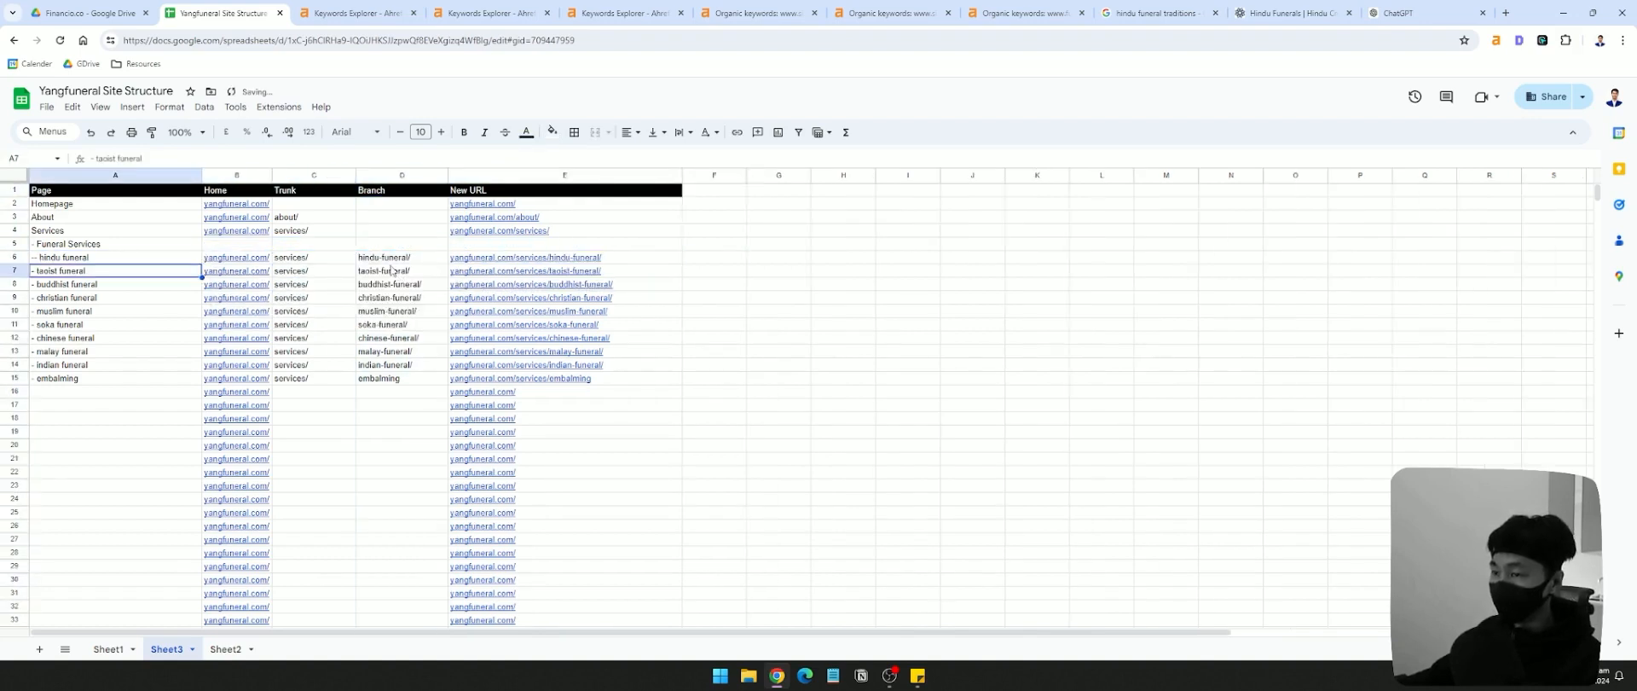
pyautogui.click(393, 236)
pyautogui.click(96, 258)
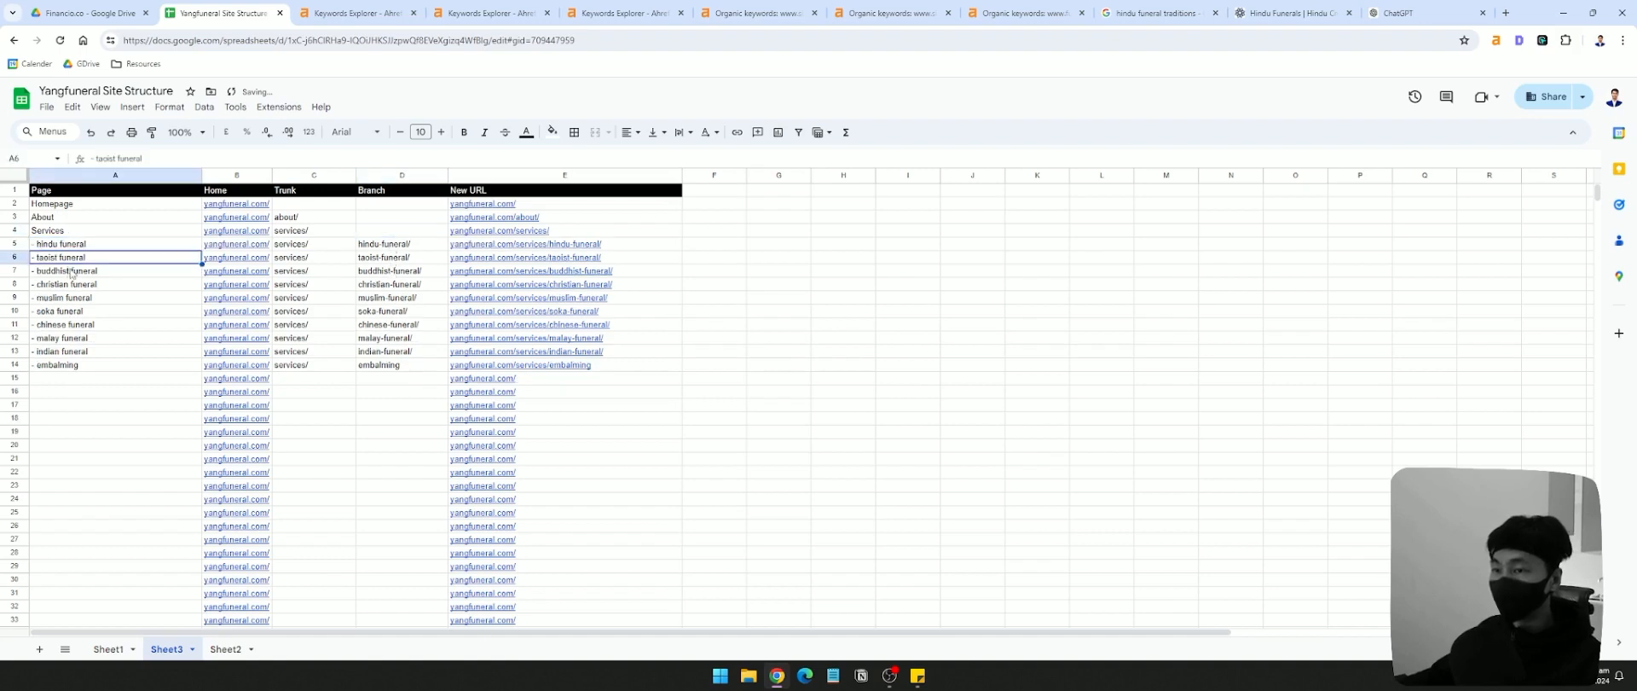
# - Review the New URL values of the service pages down to the embalming row
pyautogui.click(128, 245)
pyautogui.moveTo(511, 231); pyautogui.dragTo(589, 407)
pyautogui.click(840, 378)
pyautogui.click(614, 366)
pyautogui.click(386, 368)
pyautogui.click(332, 366)
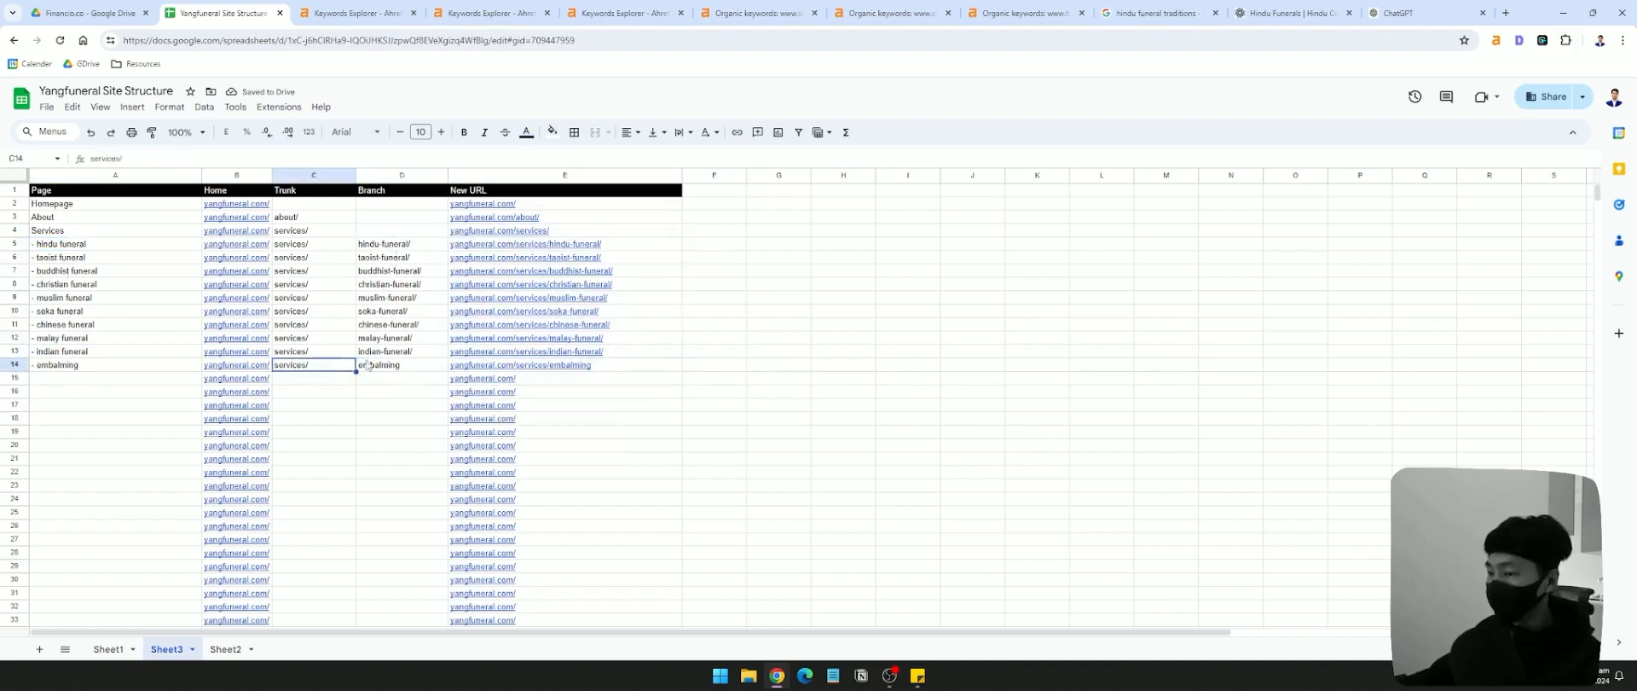
# - Add a "- cremation" page in the Page column directly below the embalming row
pyautogui.click(367, 366)
pyautogui.click(91, 361)
pyautogui.click(15, 365)
pyautogui.click(107, 367)
pyautogui.click(112, 379)
pyautogui.click(74, 368)
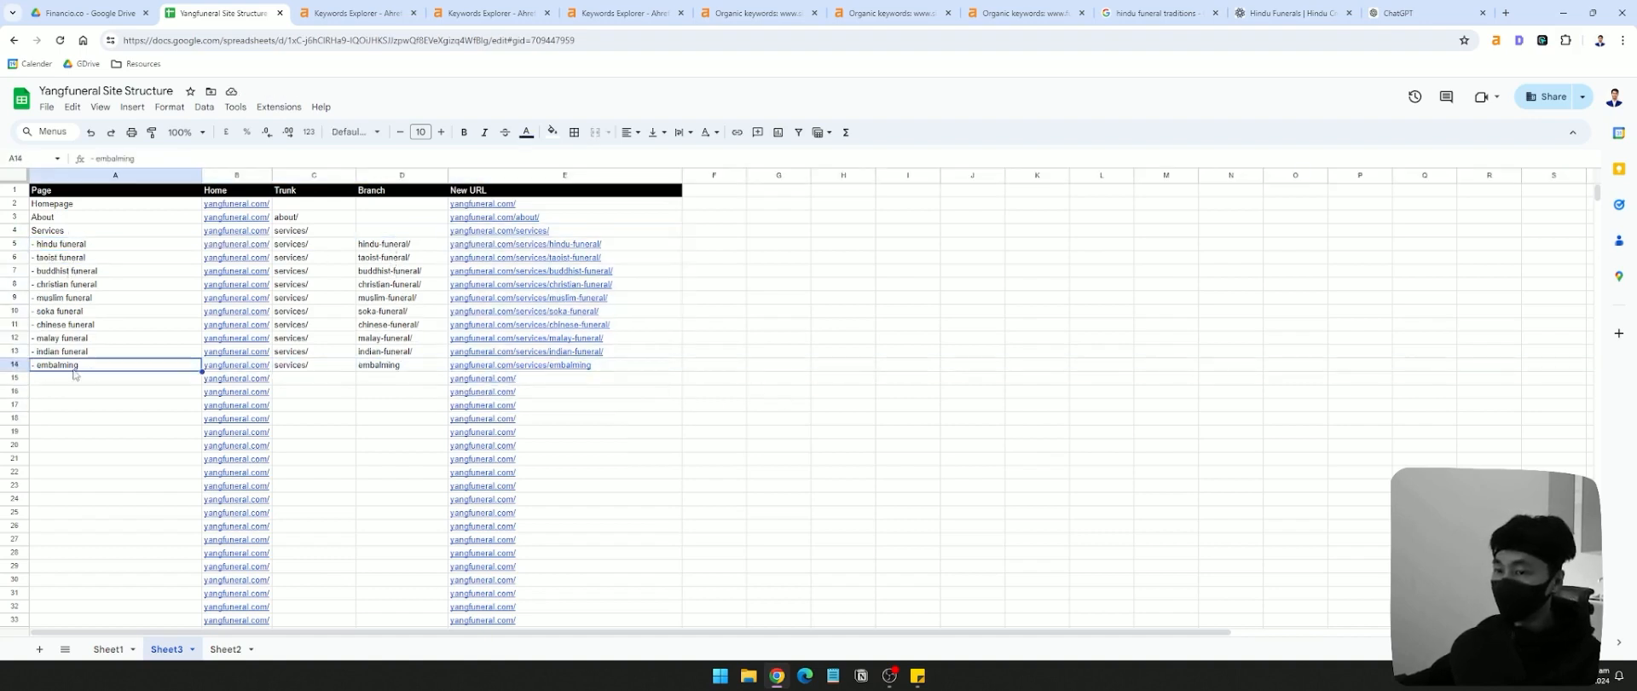
pyautogui.click(14, 365)
pyautogui.click(65, 381)
pyautogui.write('- cremation')
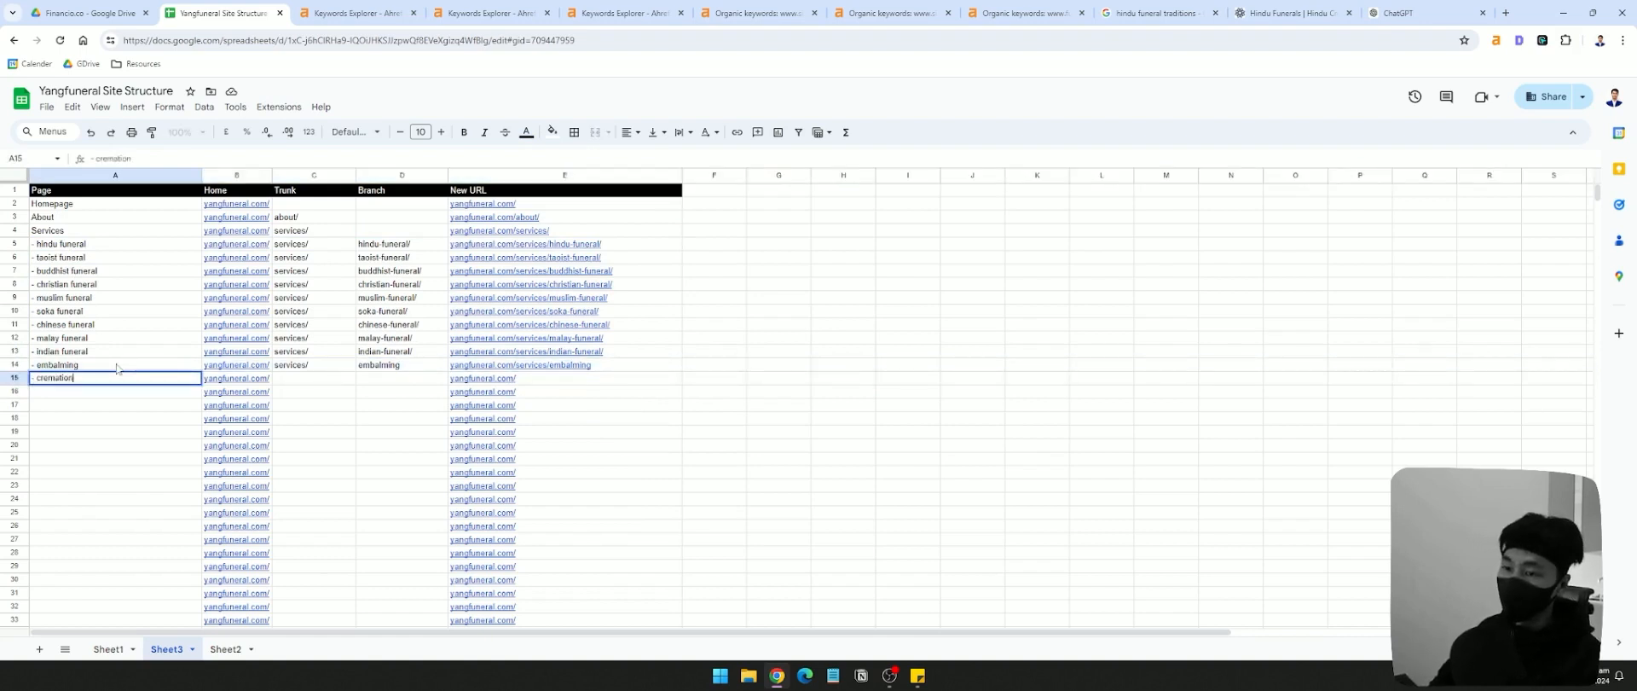
pyautogui.press('Return')
# - Copy services/ into the cremation row's Trunk cell and enter cremation/ as its Branch
pyautogui.click(316, 371)
pyautogui.hotkey('ctrl', 'c')
pyautogui.press('Right')
pyautogui.click(320, 378)
pyautogui.hotkey('ctrl', 'v')
pyautogui.click(396, 383)
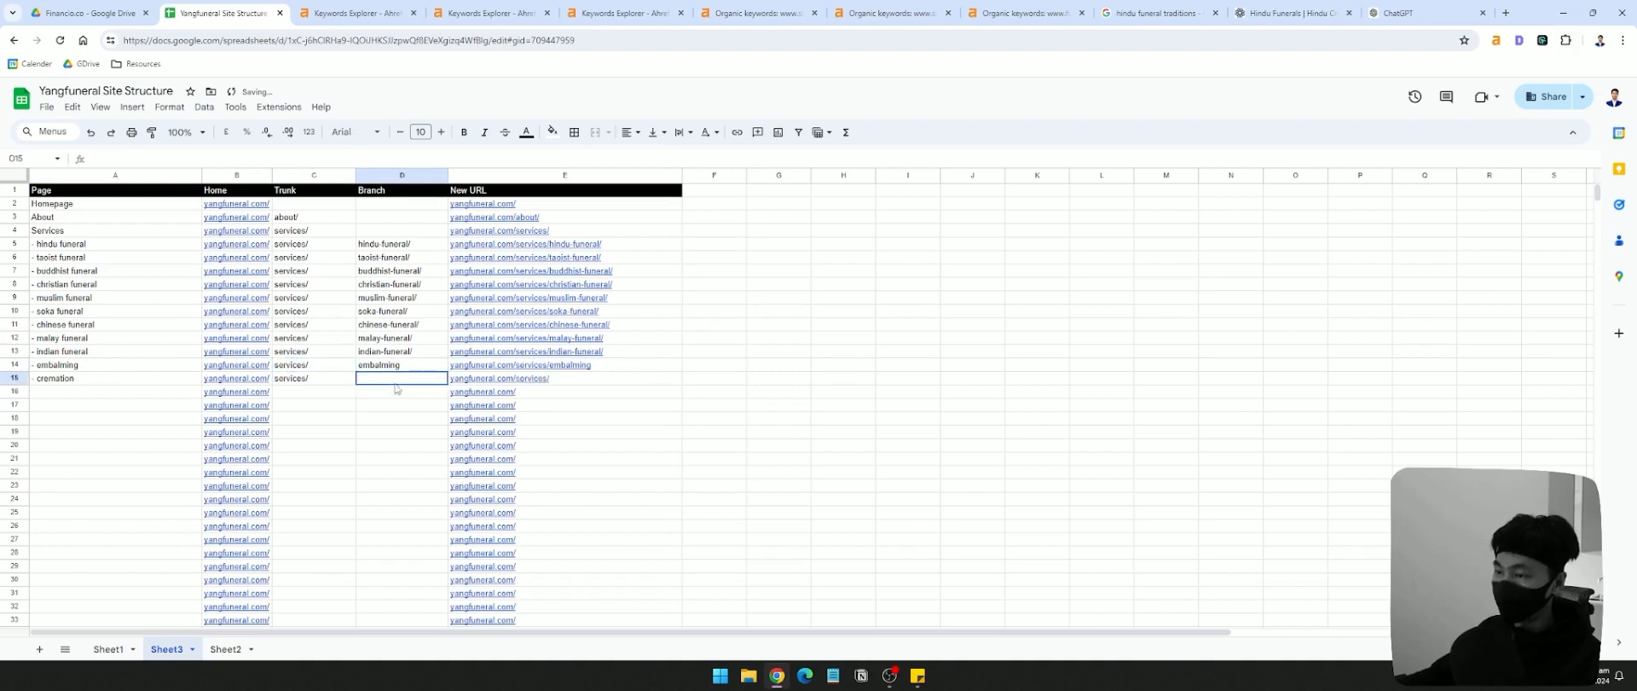
pyautogui.write('cre')
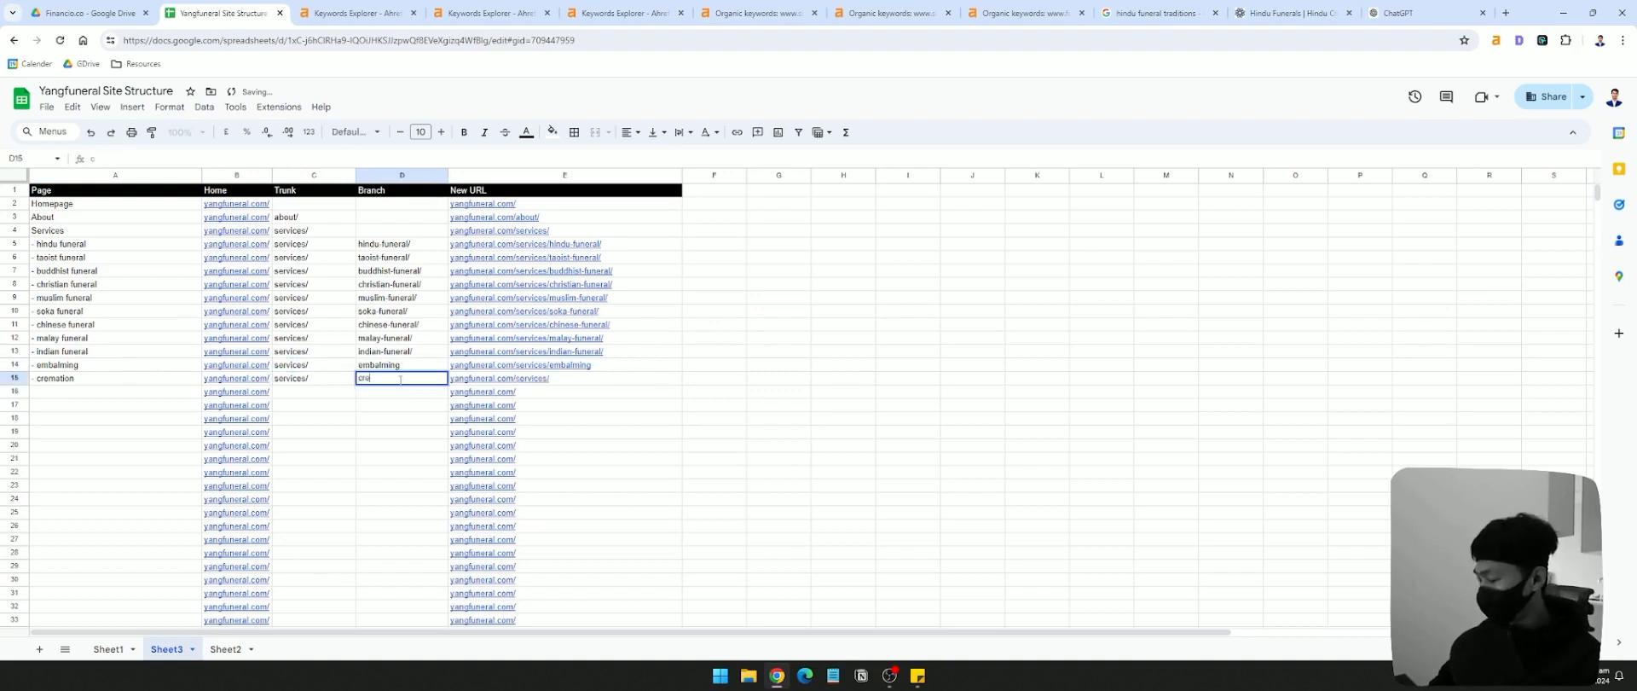
pyautogui.write('mation/')
pyautogui.press('Return')
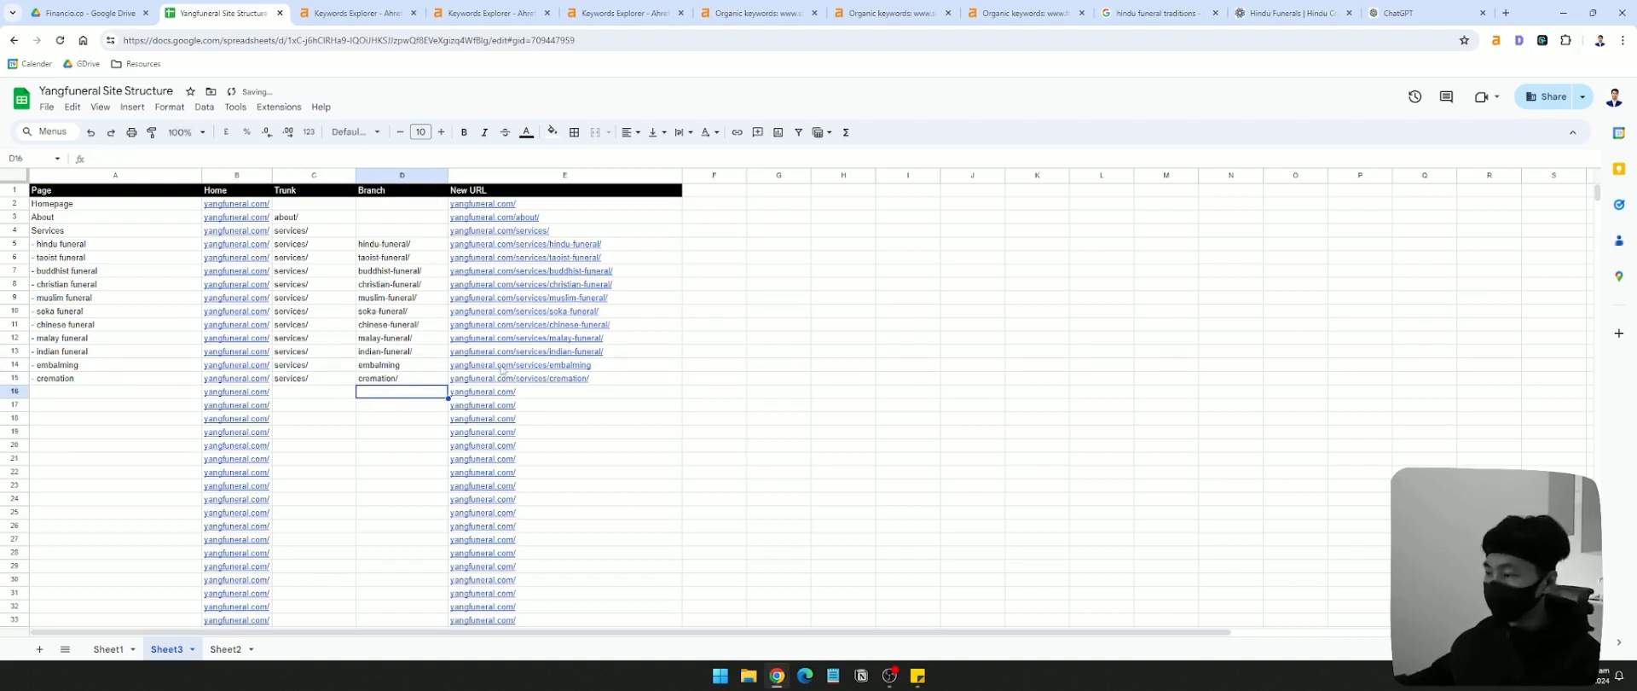
# - Review how the Page and Branch values of the service rows form their New URLs, from hindu funeral to cremation
pyautogui.moveTo(601, 246); pyautogui.dragTo(597, 378)
pyautogui.click(744, 299)
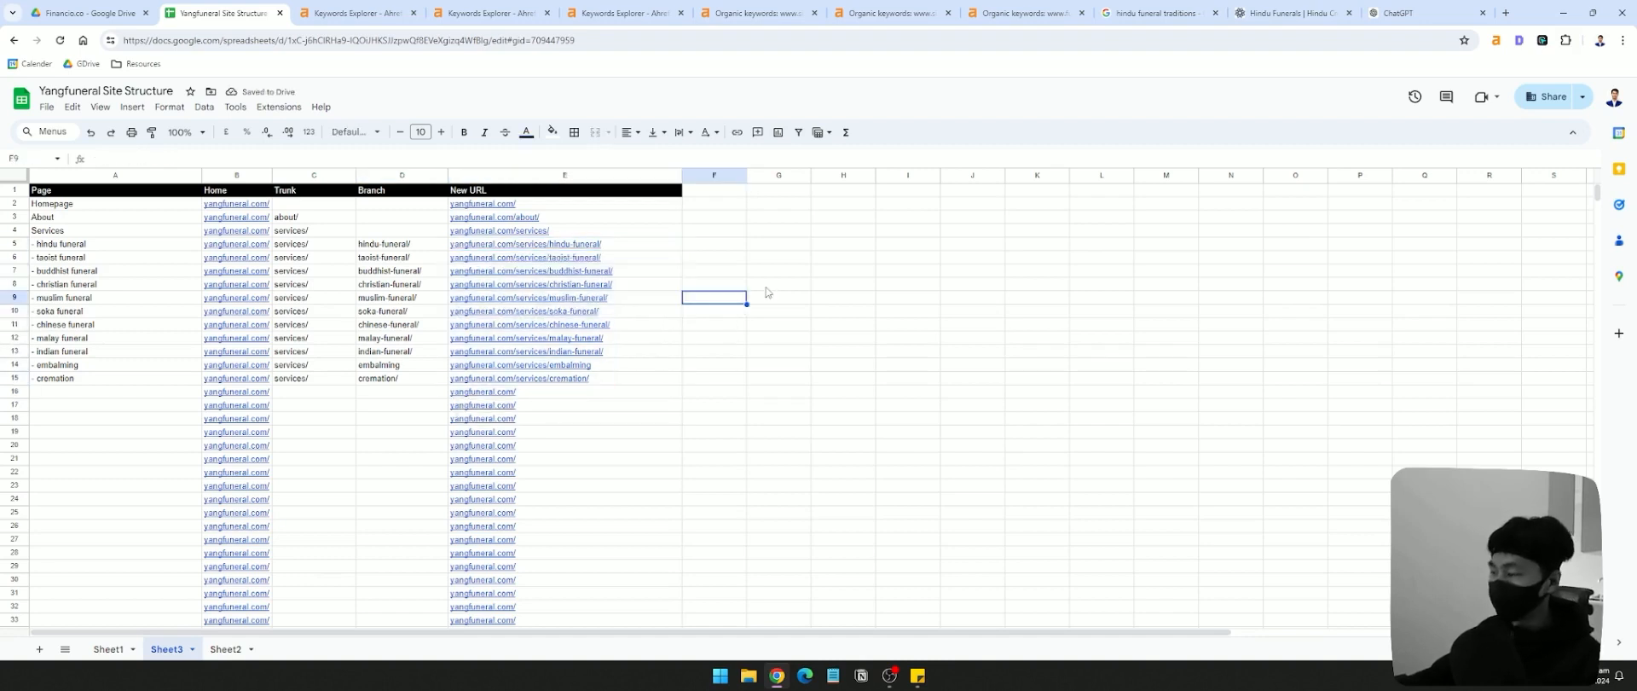
pyautogui.click(607, 248)
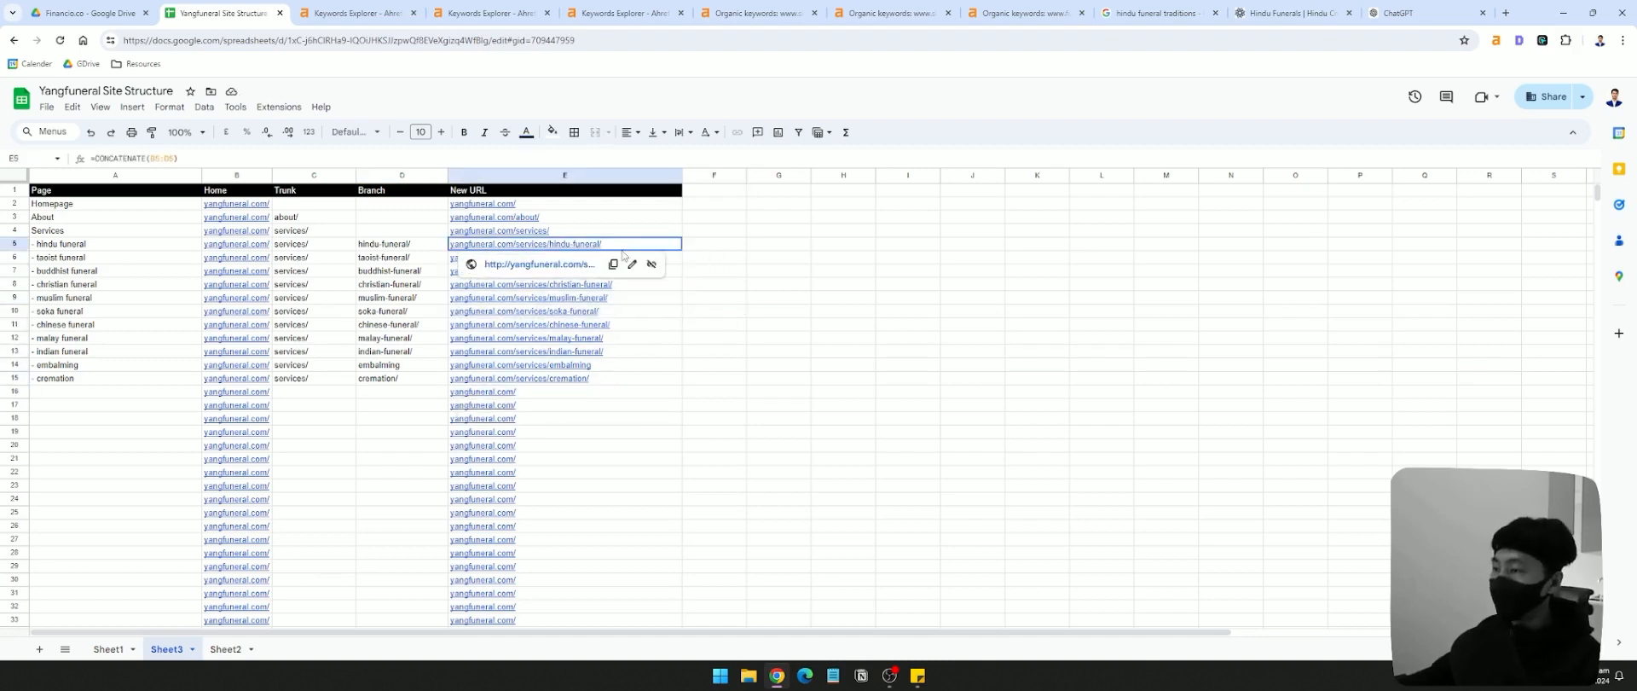
pyautogui.click(389, 242)
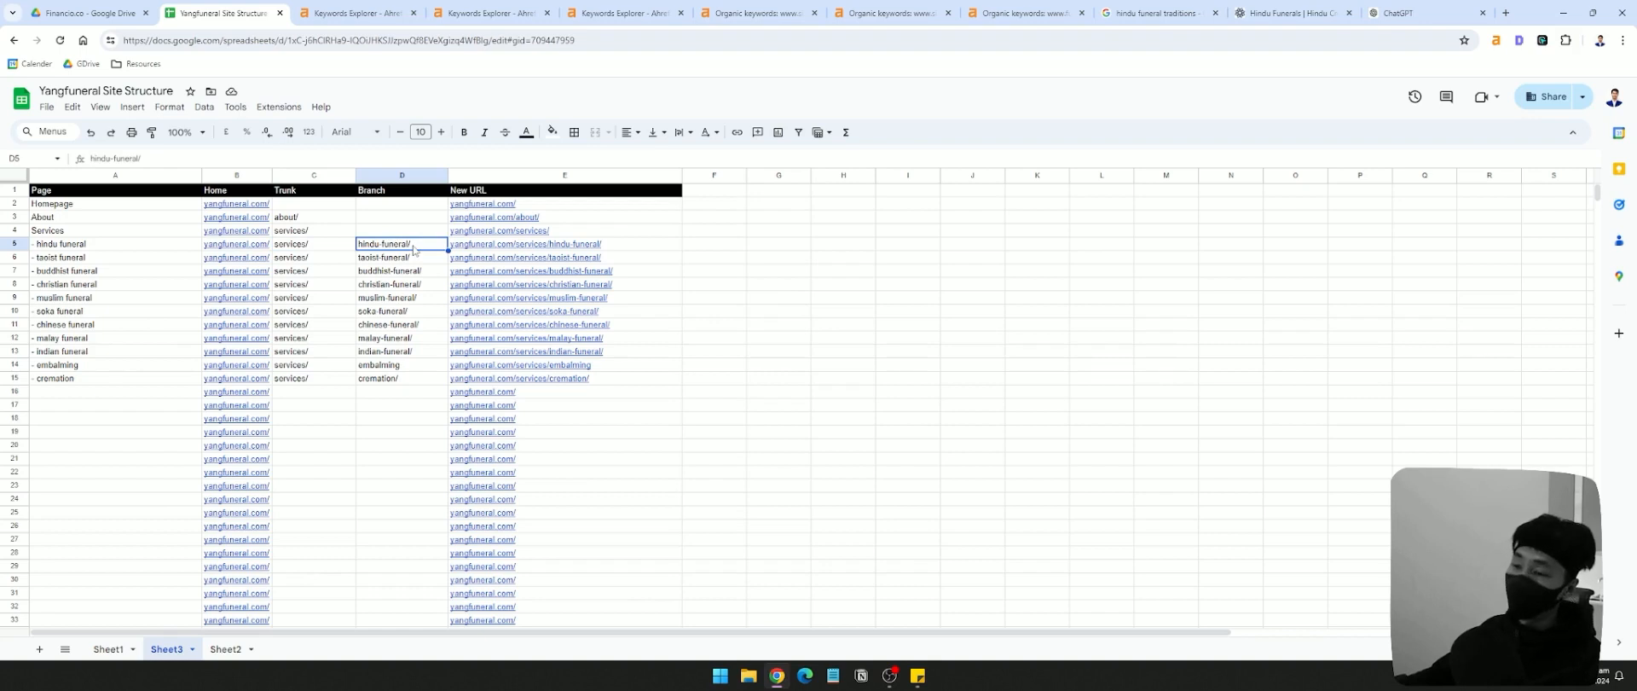
pyautogui.click(128, 404)
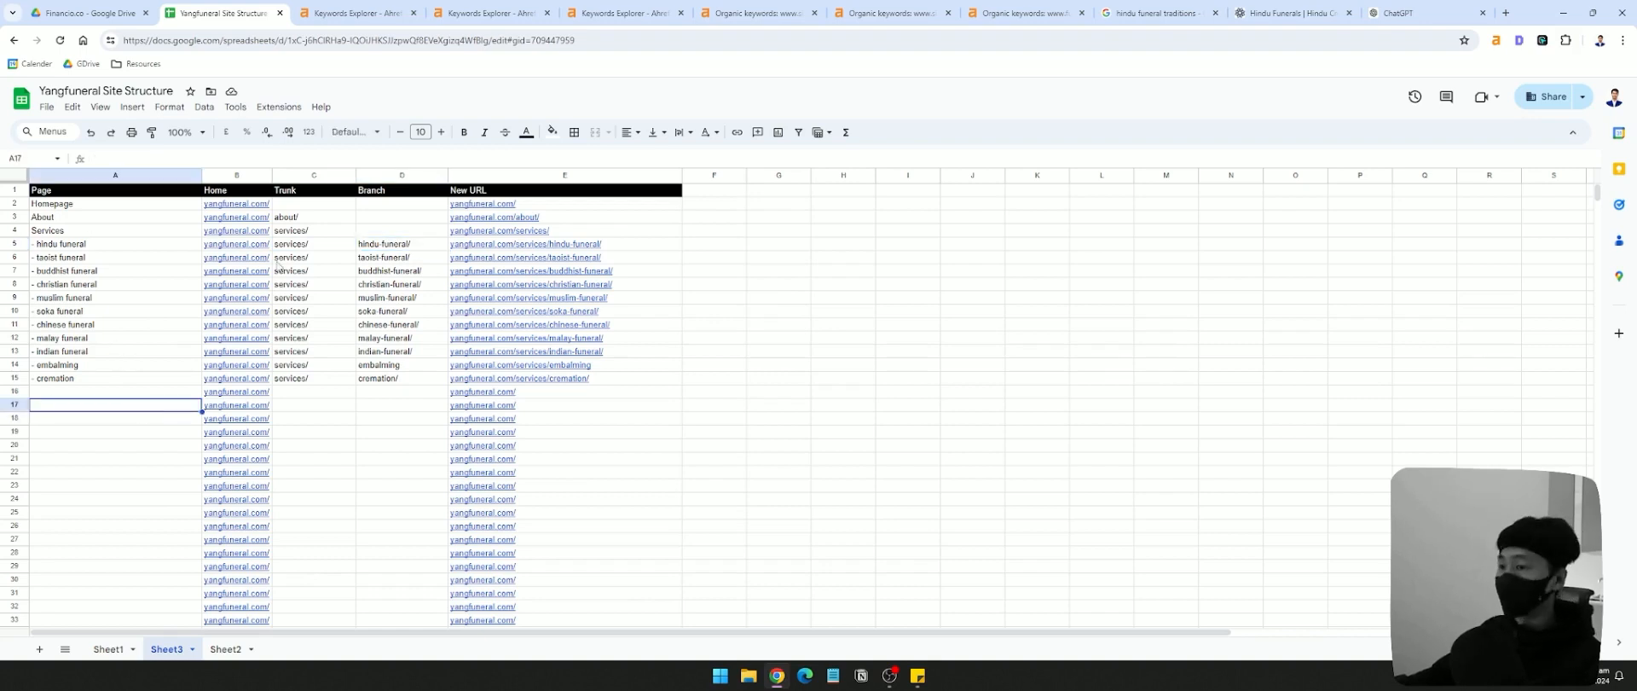
pyautogui.click(87, 261)
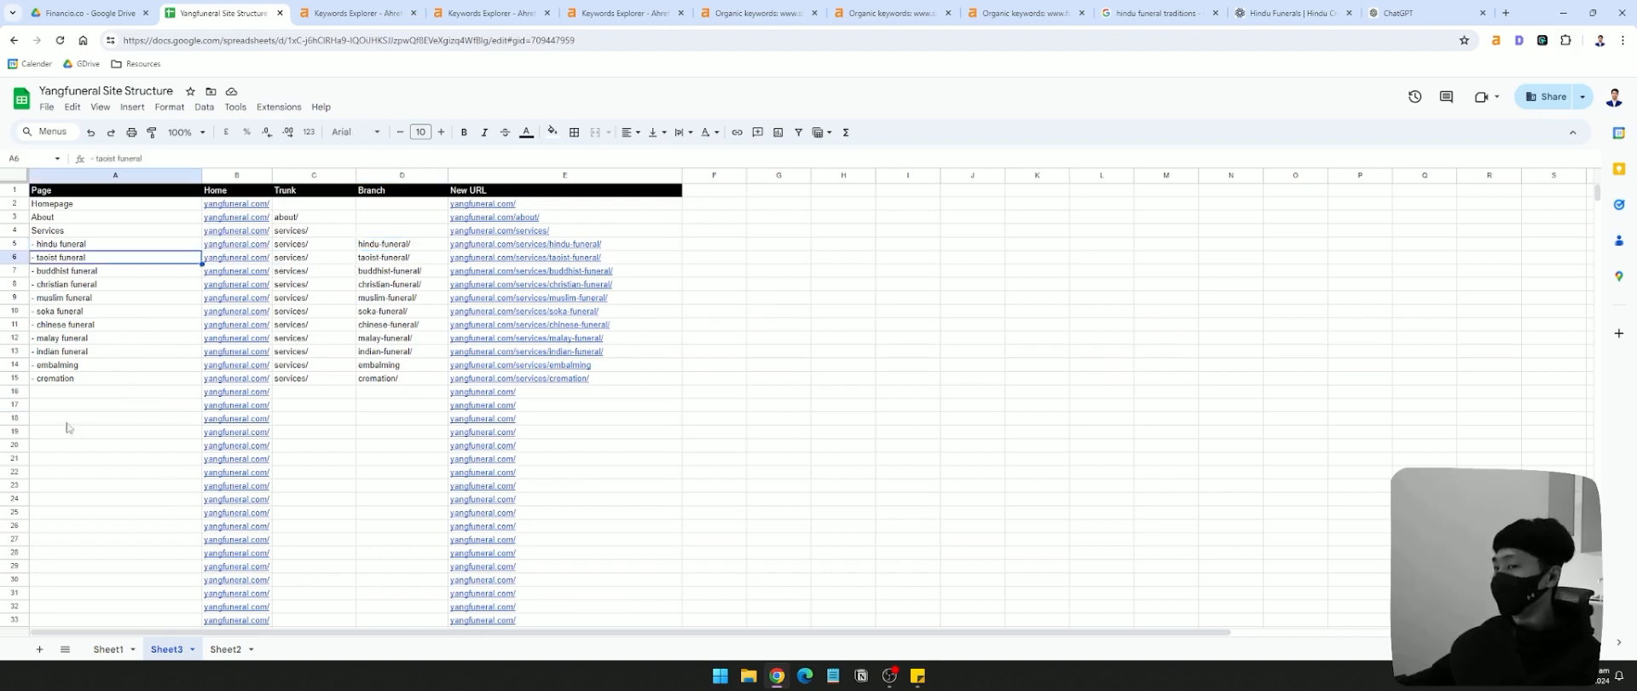
pyautogui.moveTo(50, 379); pyautogui.dragTo(67, 218)
pyautogui.click(75, 395)
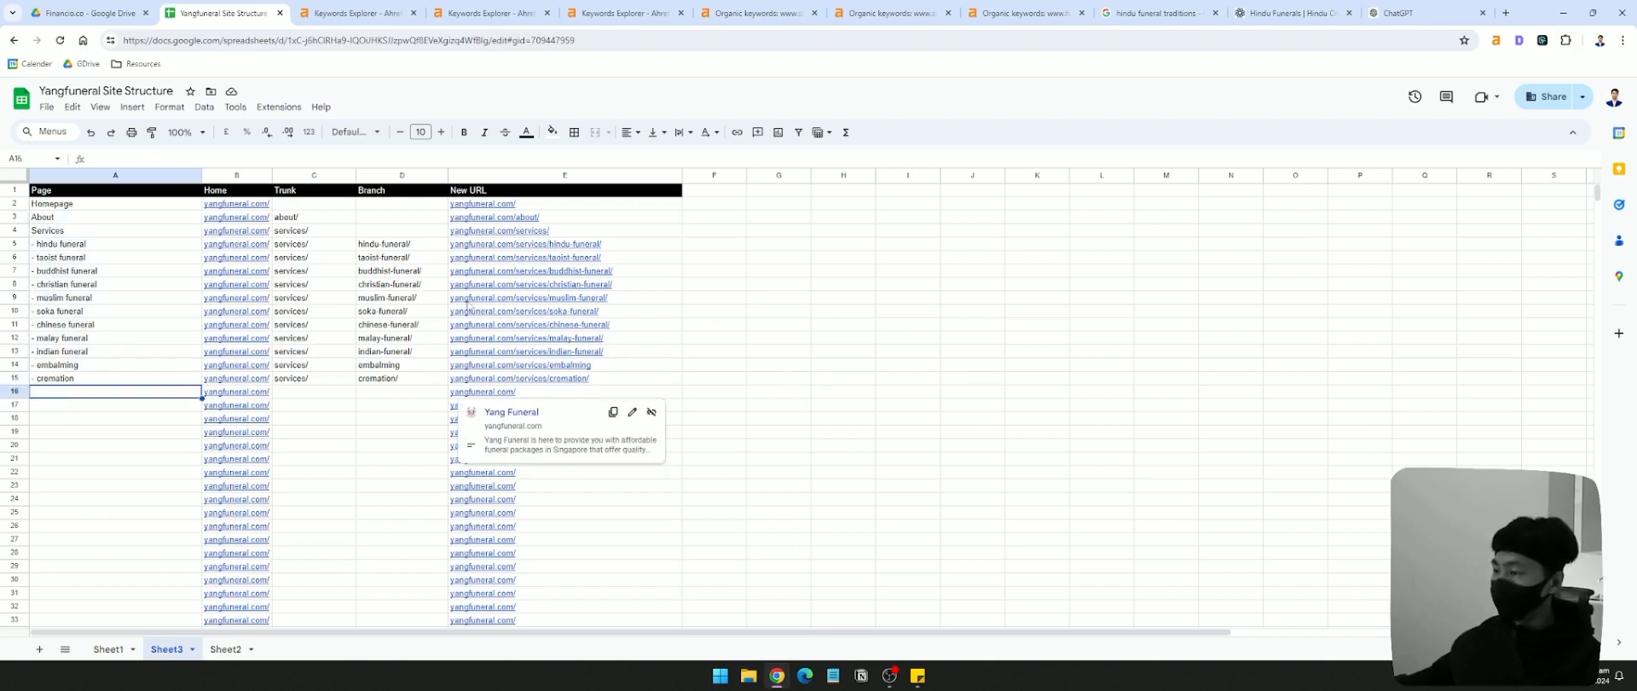
pyautogui.click(407, 366)
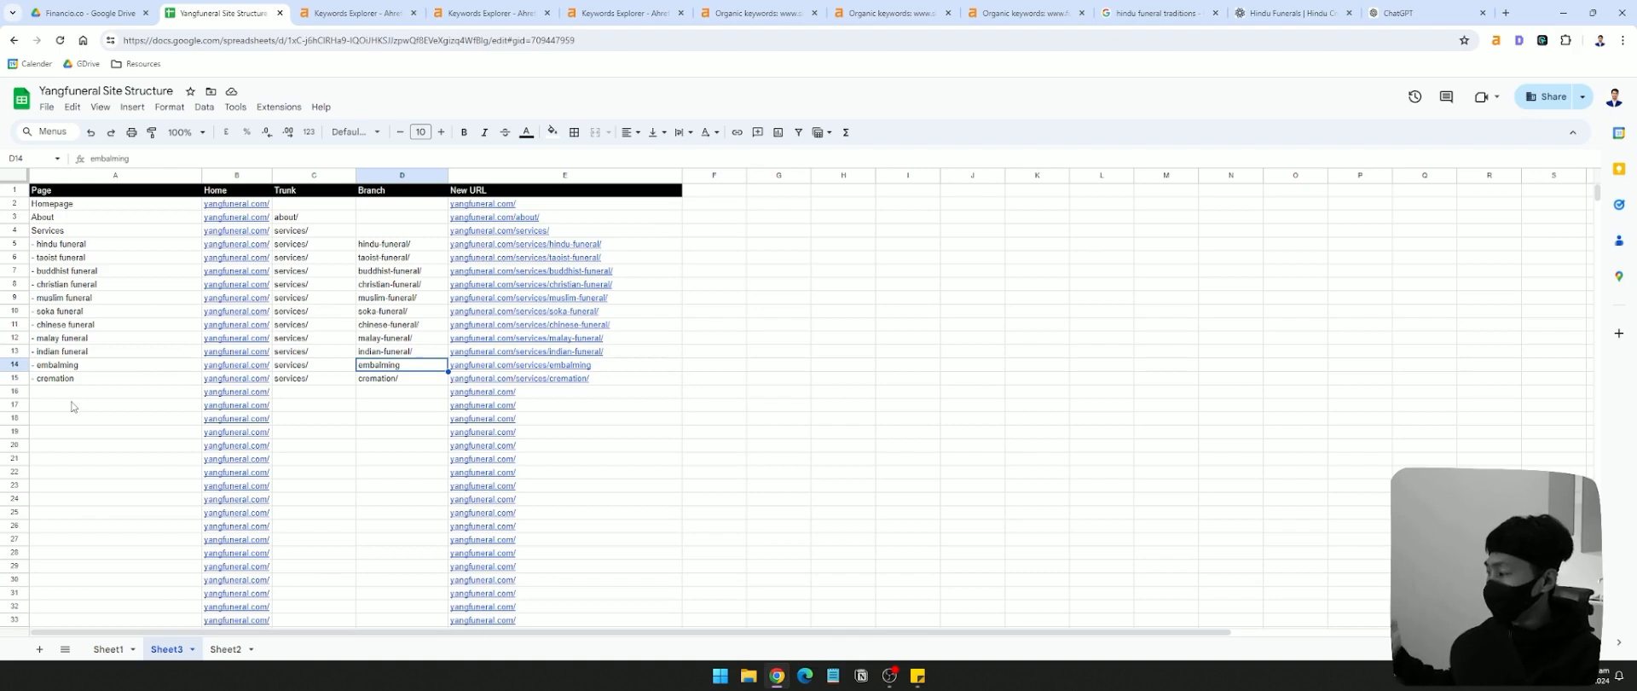
pyautogui.click(890, 367)
pyautogui.click(803, 381)
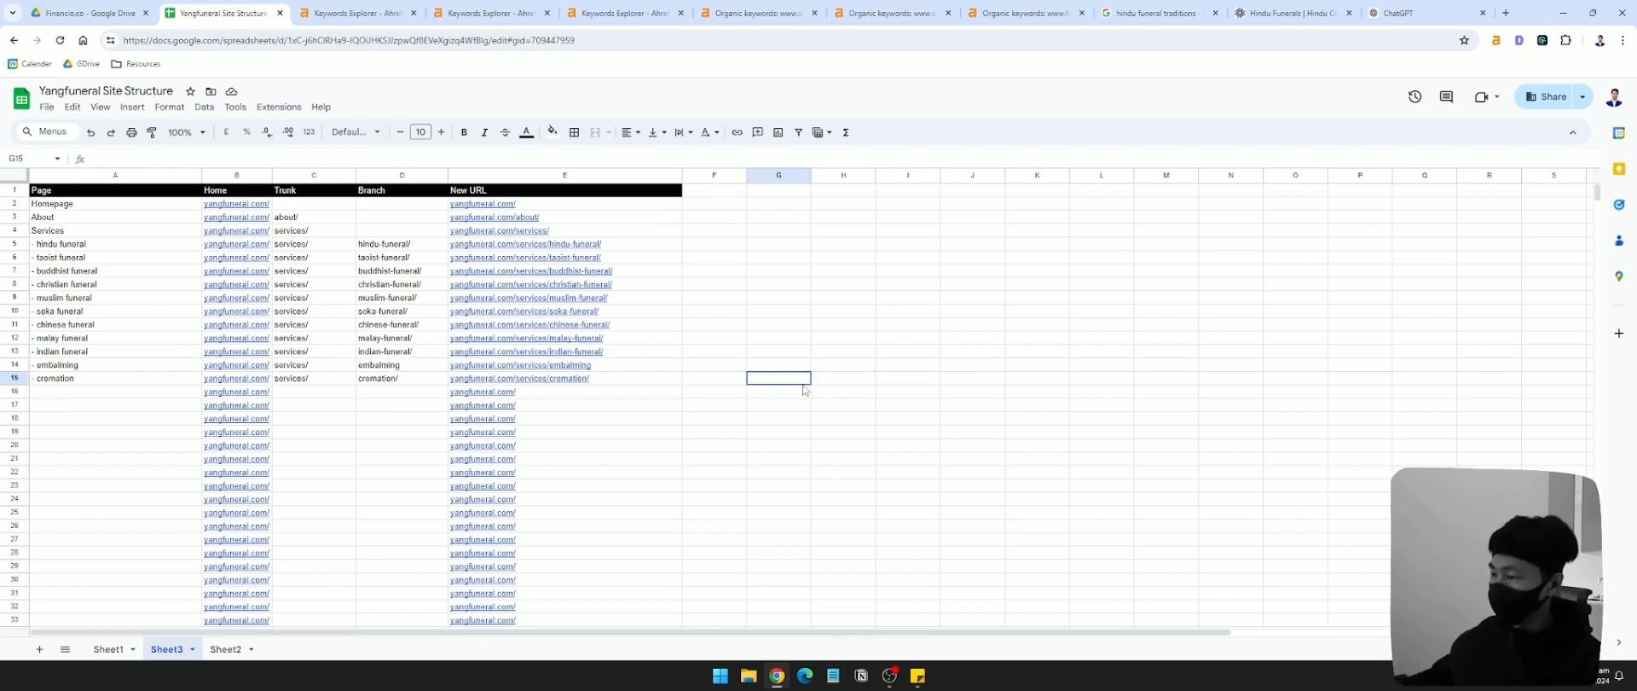
pyautogui.click(738, 395)
# - Copy the homepage's New URL and paste it as a plain value into the blank cell H21
pyautogui.click(600, 204)
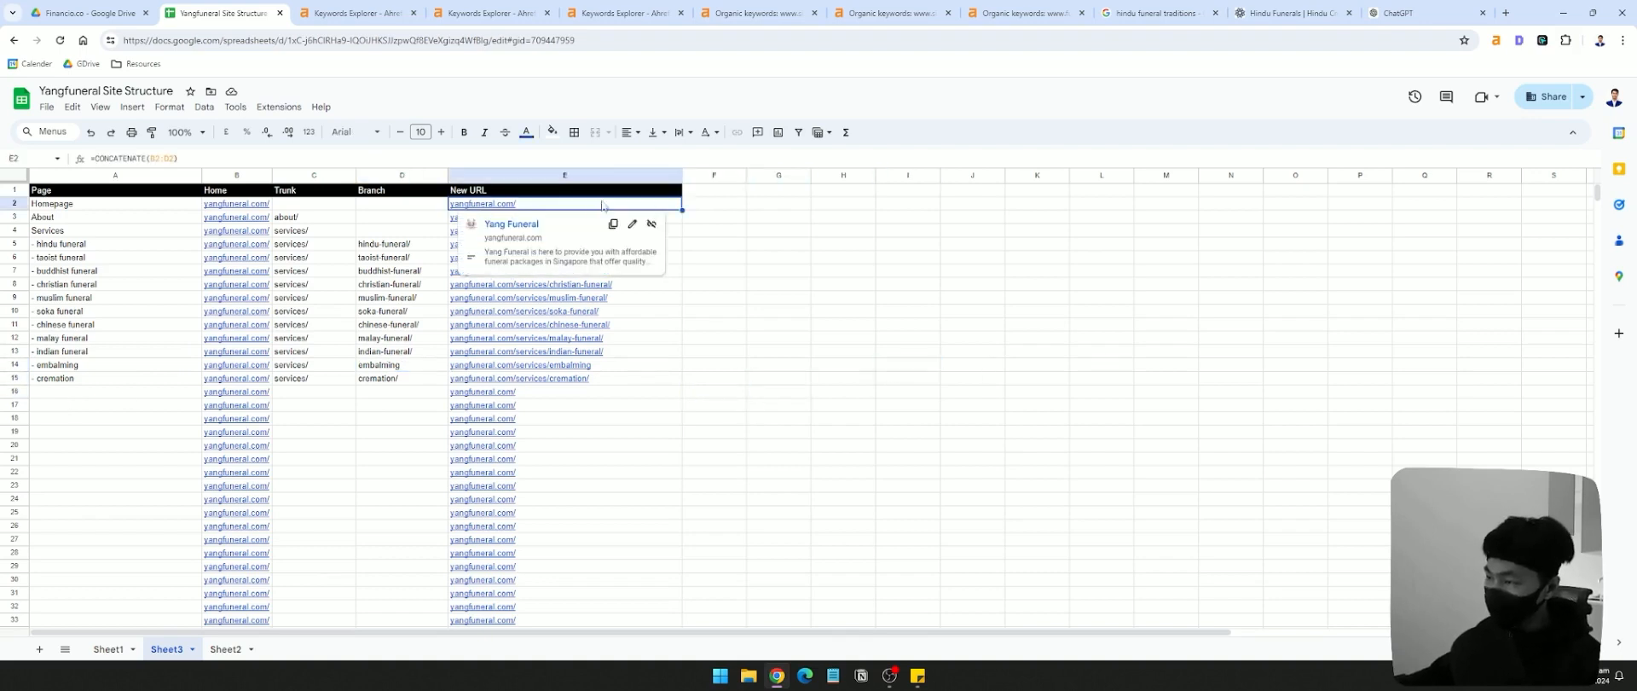
pyautogui.hotkey('ctrl', 'c')
pyautogui.click(735, 459)
pyautogui.hotkey('ctrl', 'v')
pyautogui.press('Return')
pyautogui.moveTo(842, 502); pyautogui.dragTo(844, 511)
pyautogui.click(739, 461)
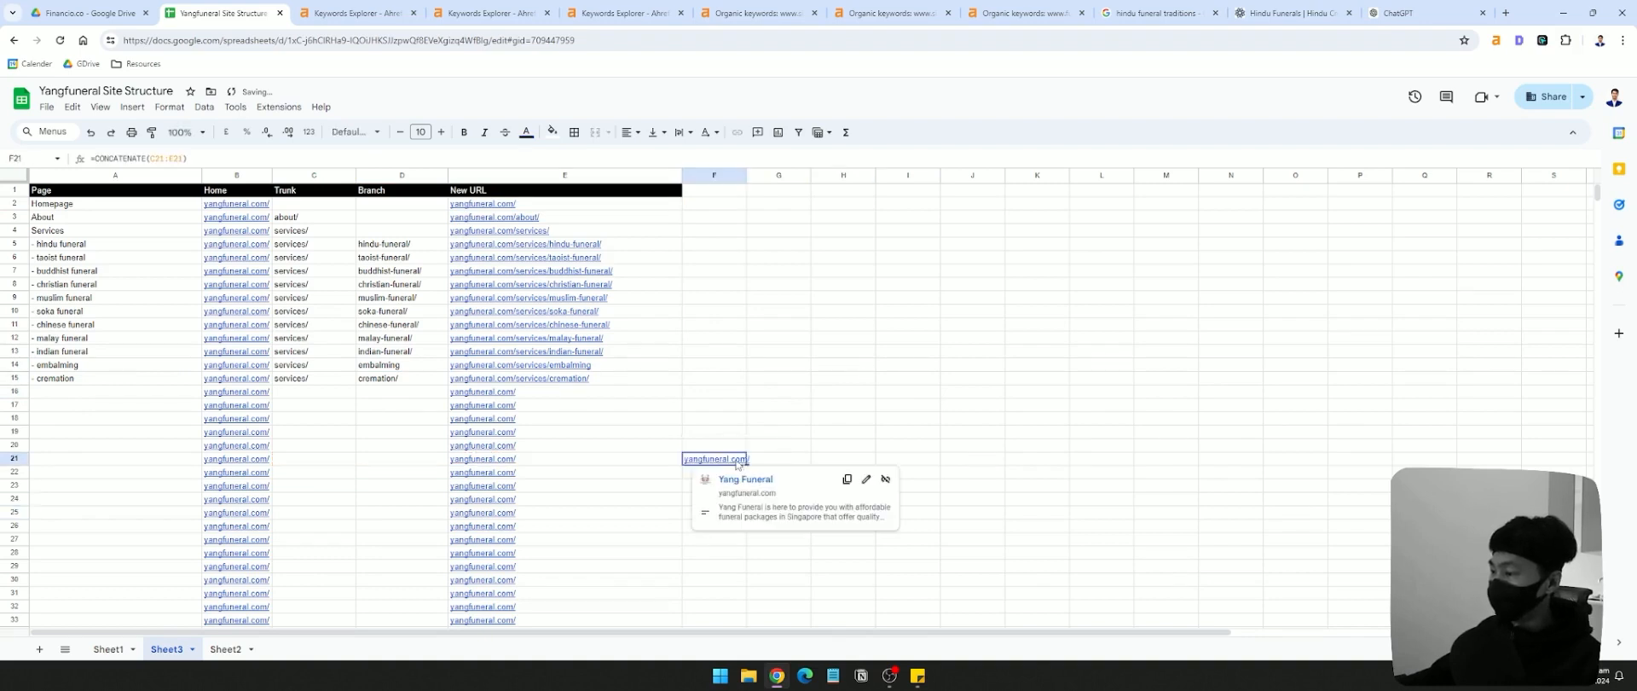
pyautogui.click(479, 205)
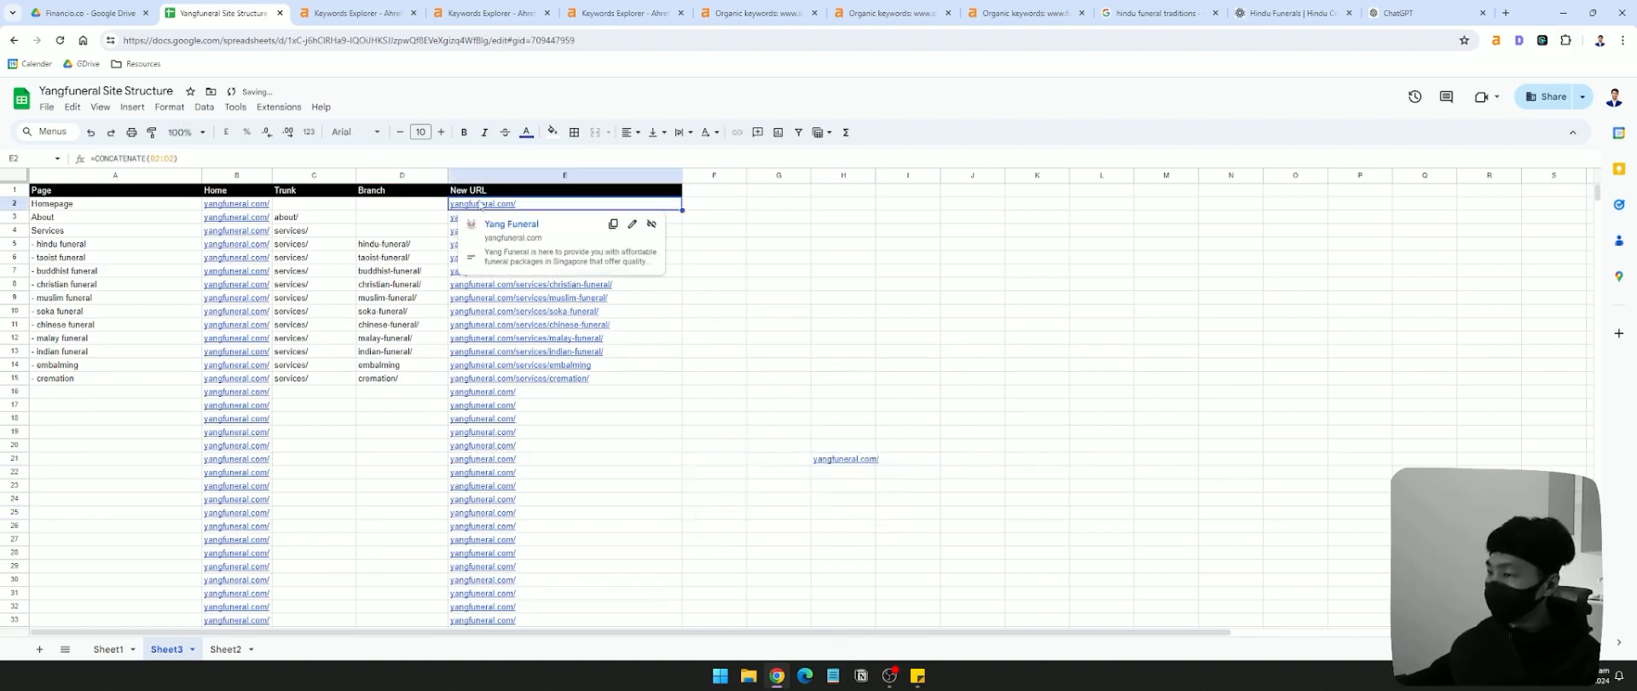
pyautogui.hotkey('ctrl', 'c')
pyautogui.click(836, 458)
pyautogui.hotkey('ctrl', 'shift', 'v')
# - Change the sample URL in H21 to yangfuneral.com/cremation-services/ and fit column H to its contents
pyautogui.doubleClick(835, 459)
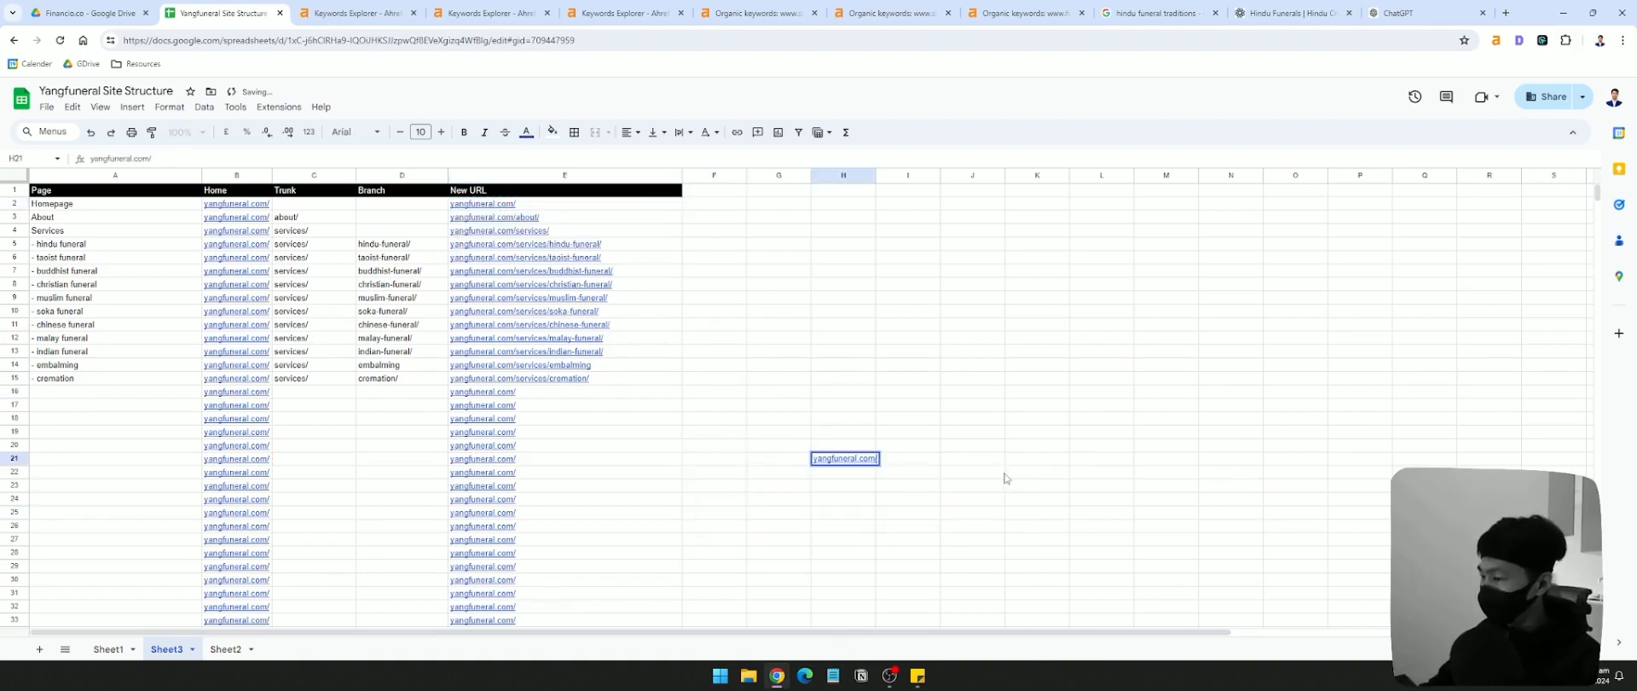
pyautogui.write('fu')
pyautogui.press('BackSpace')
pyautogui.press('BackSpace')
pyautogui.press('BackSpace')
pyautogui.press('BackSpace')
pyautogui.press('BackSpace')
pyautogui.press('BackSpace')
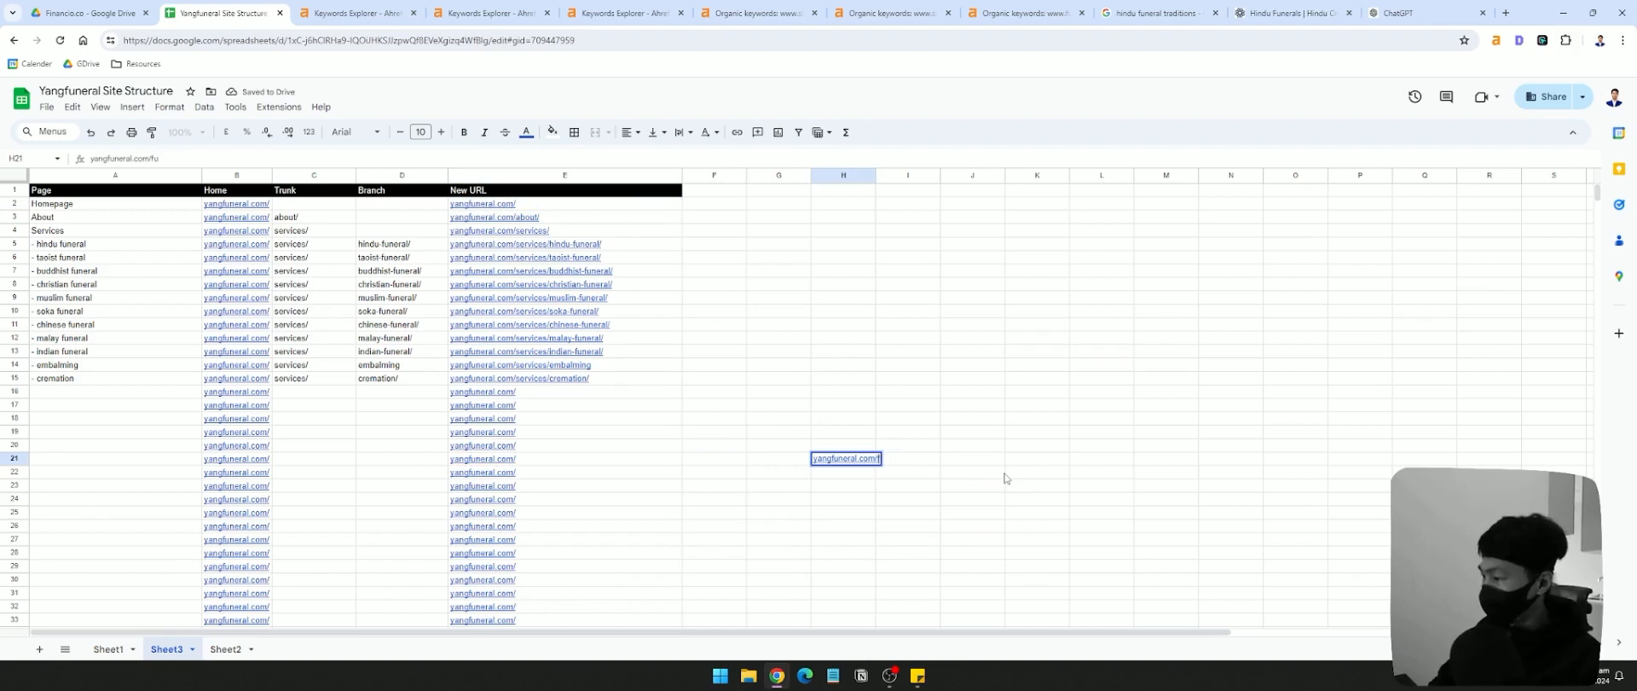
pyautogui.write('reat')
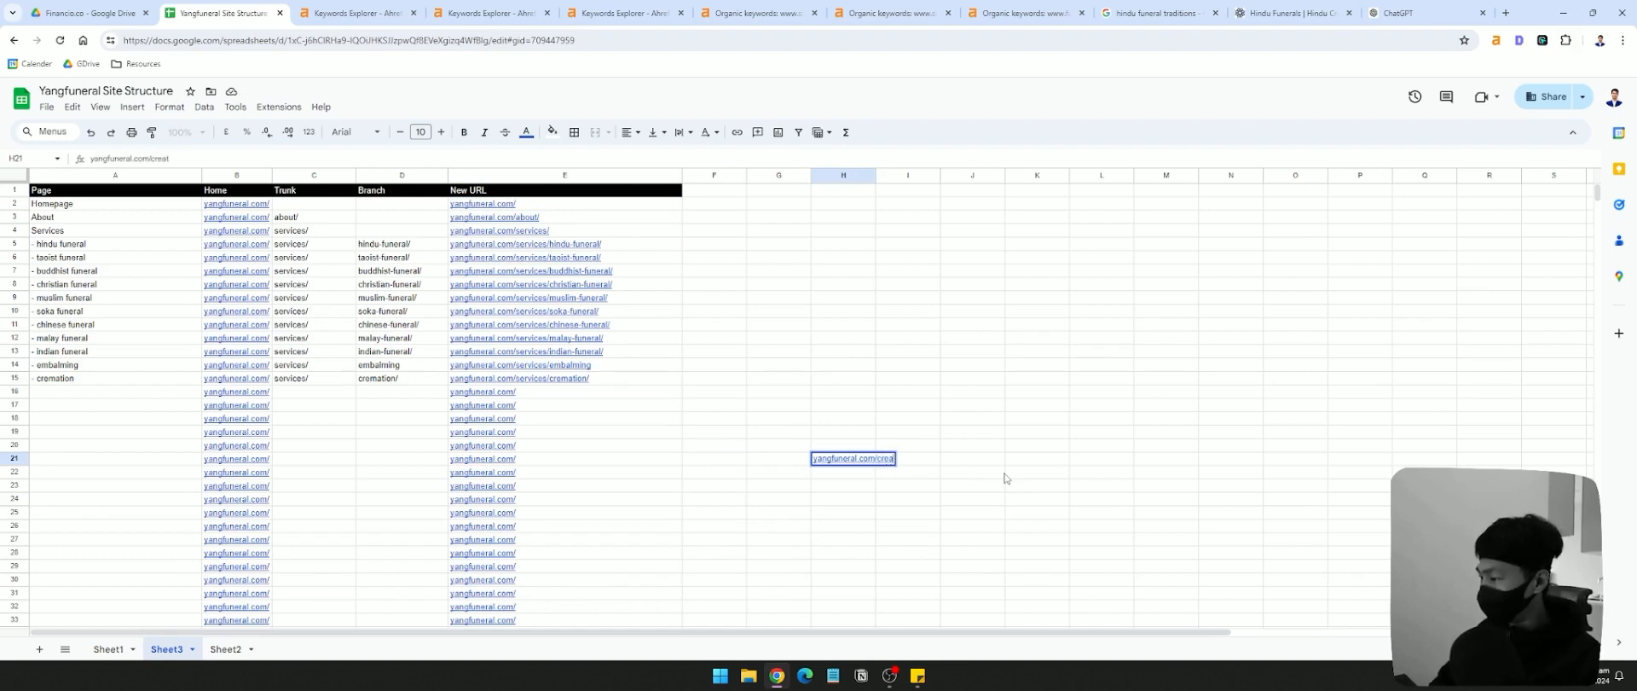
pyautogui.write('mation-ser')
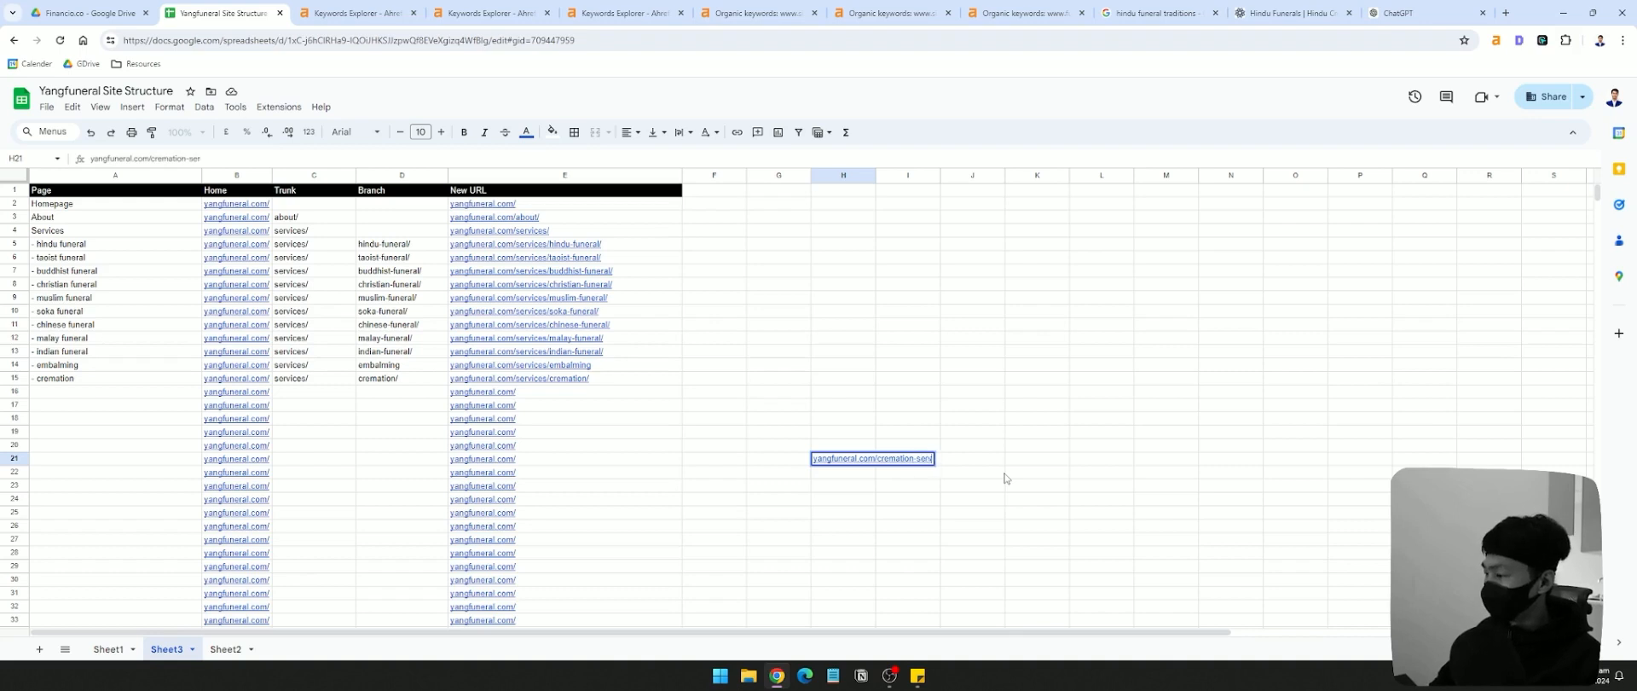
pyautogui.write('vices/')
pyautogui.press('Return')
pyautogui.doubleClick(876, 175)
pyautogui.click(1117, 340)
pyautogui.click(869, 447)
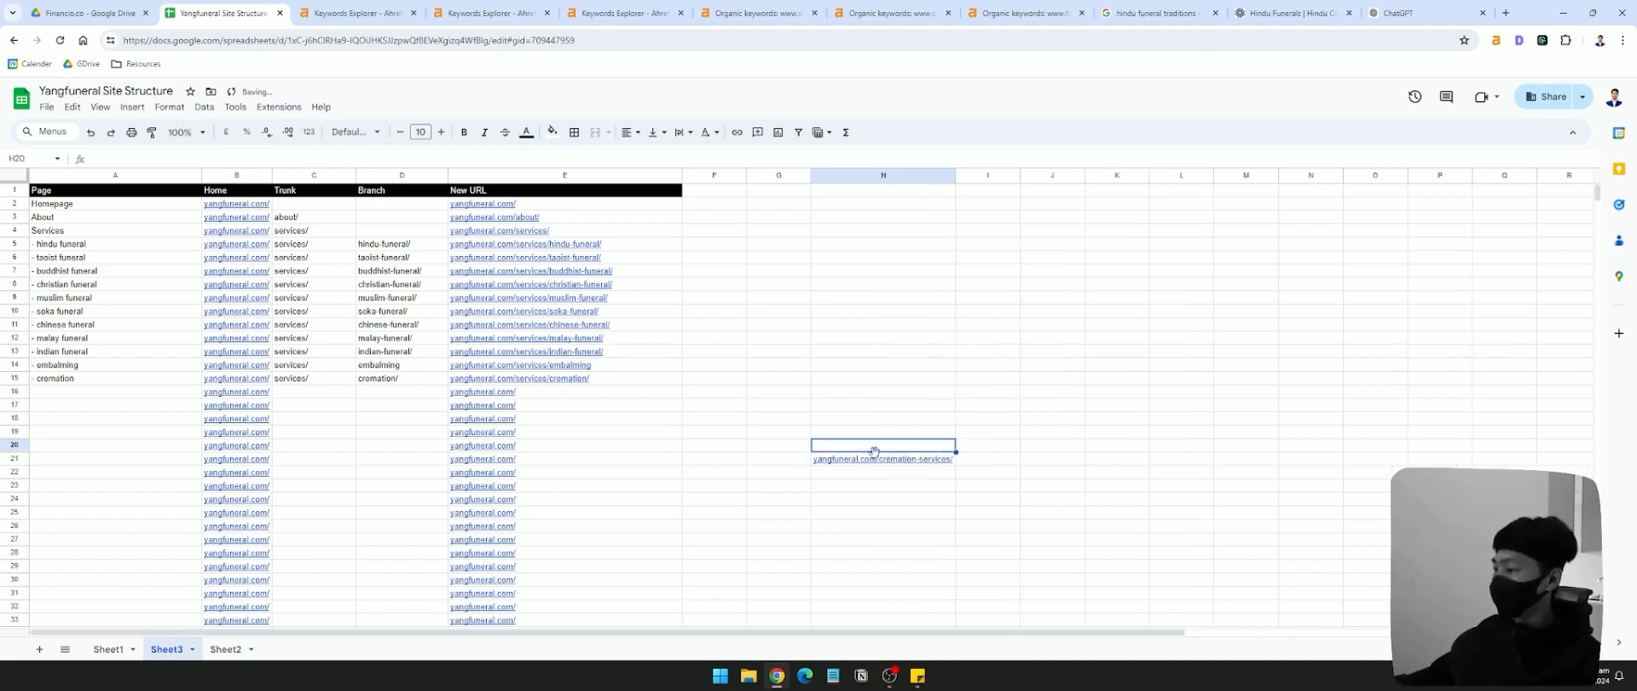
# - Compare the flat cremation-services URL in H21 with the nested service URLs in the New URL column
pyautogui.click(864, 460)
pyautogui.doubleClick(916, 465)
pyautogui.press('Escape')
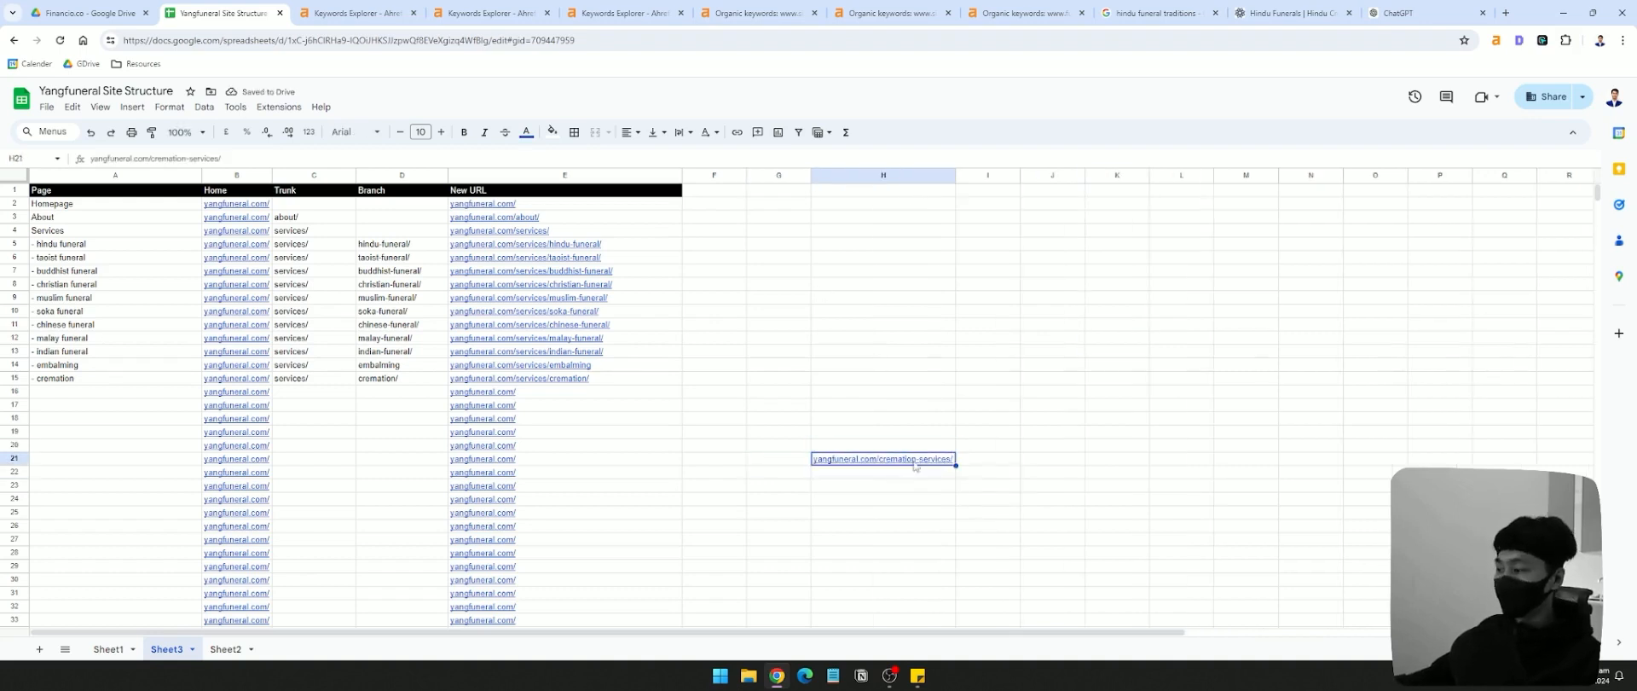
pyautogui.moveTo(528, 243); pyautogui.dragTo(584, 378)
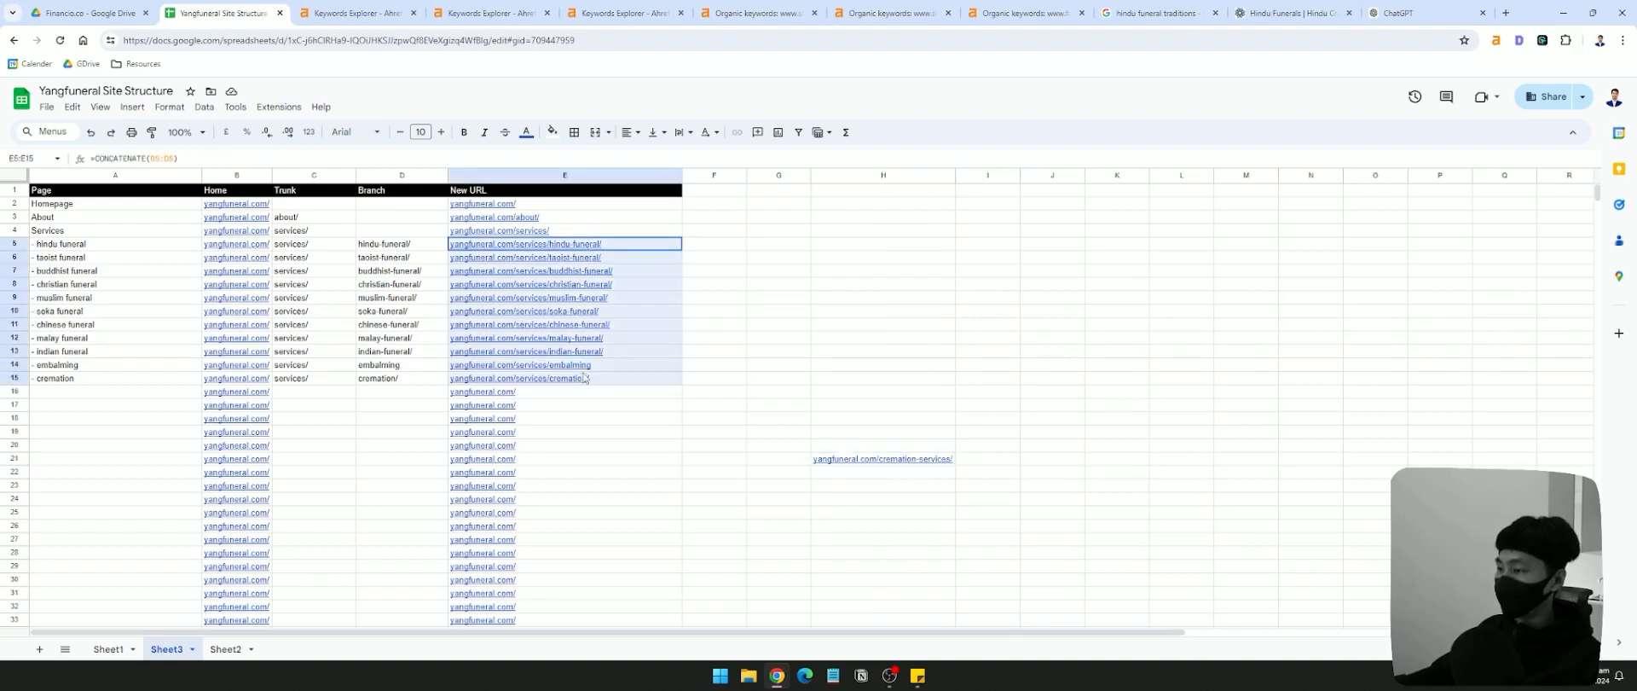
pyautogui.click(779, 459)
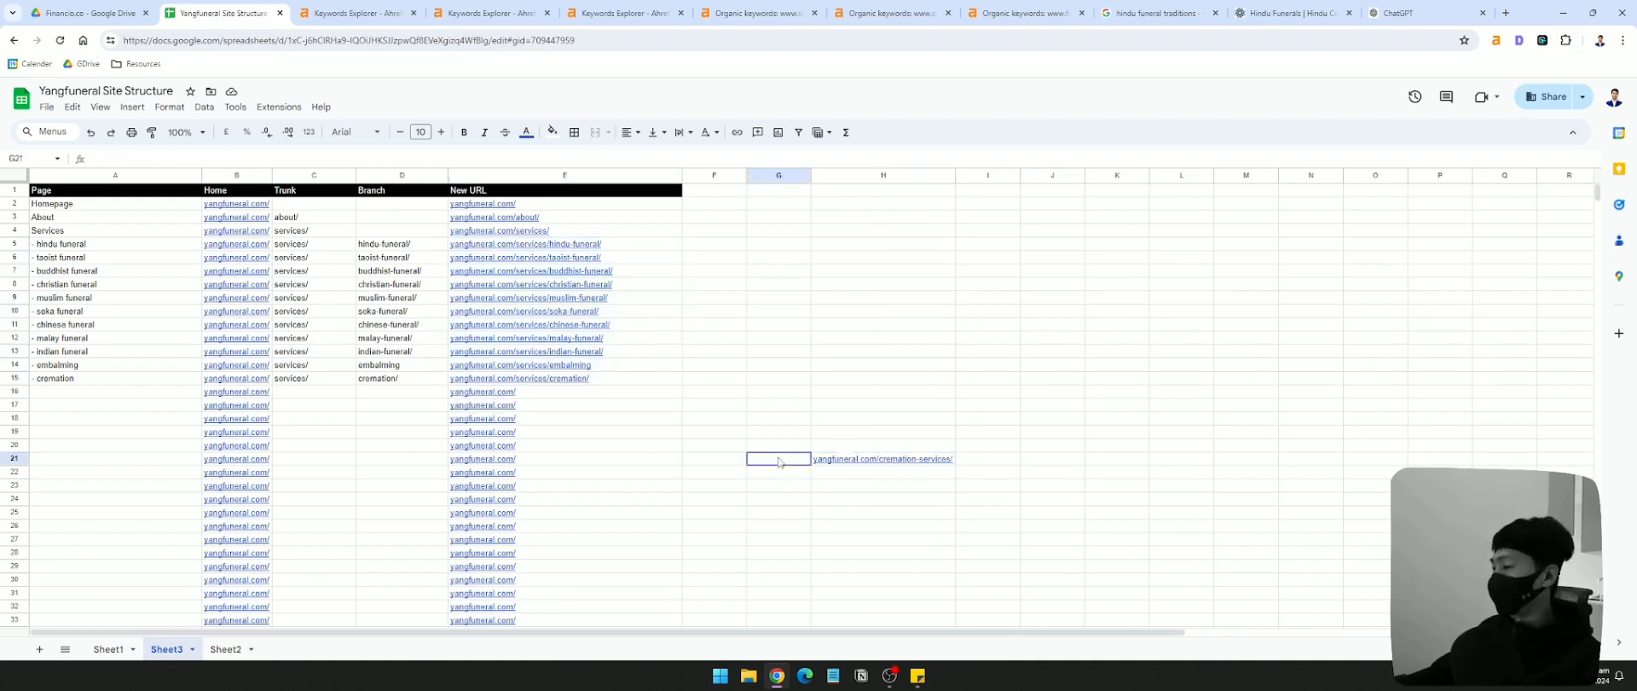
pyautogui.click(947, 461)
pyautogui.click(900, 339)
pyautogui.click(887, 462)
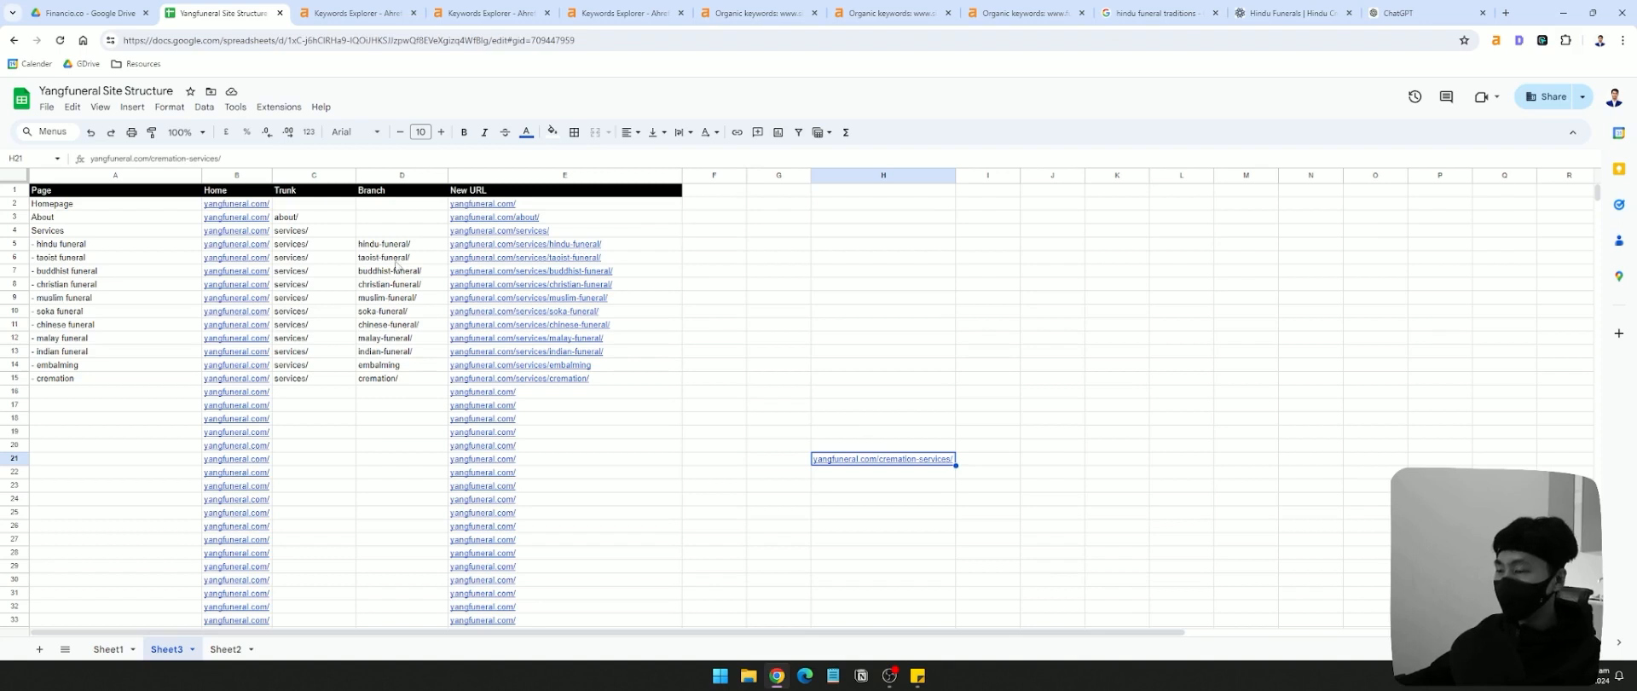
pyautogui.click(386, 247)
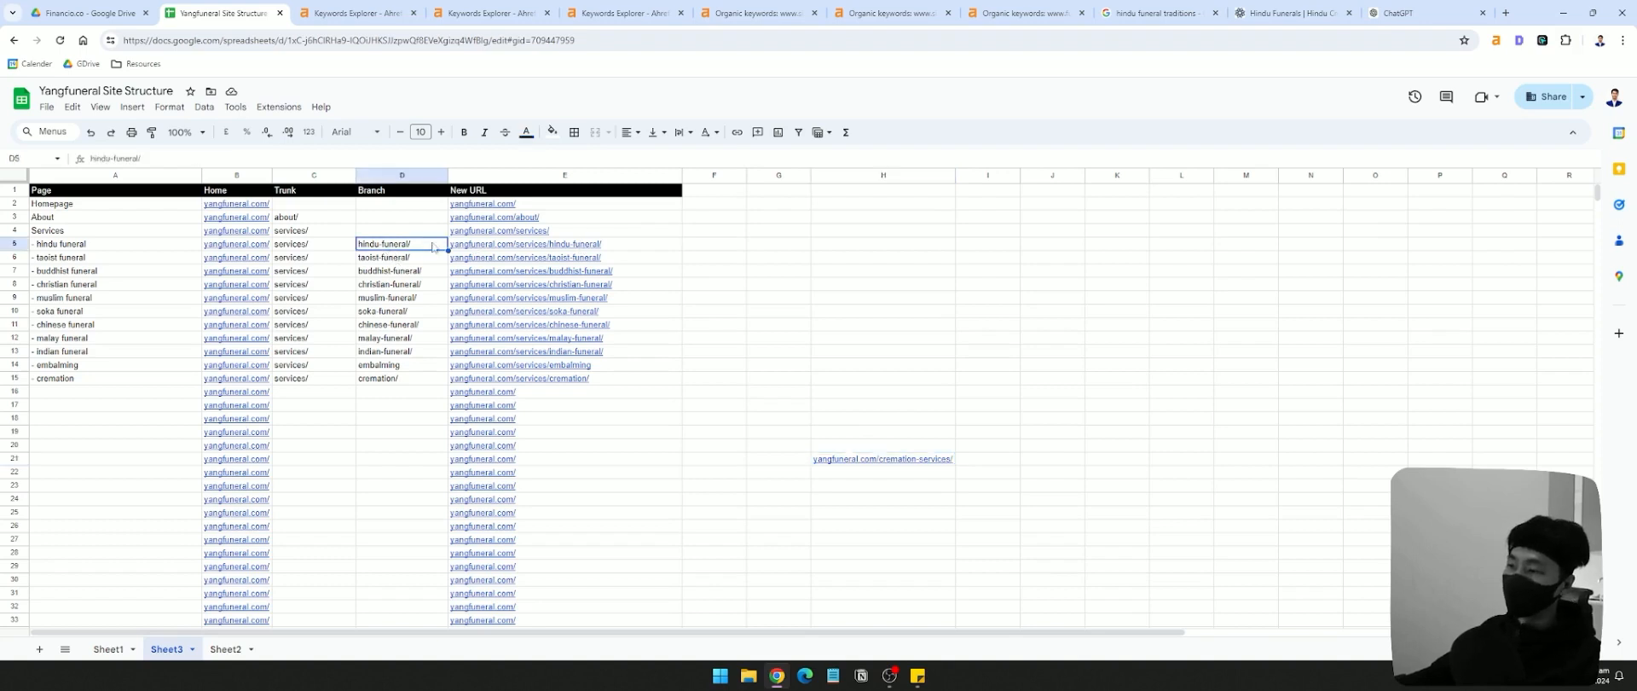
pyautogui.click(652, 246)
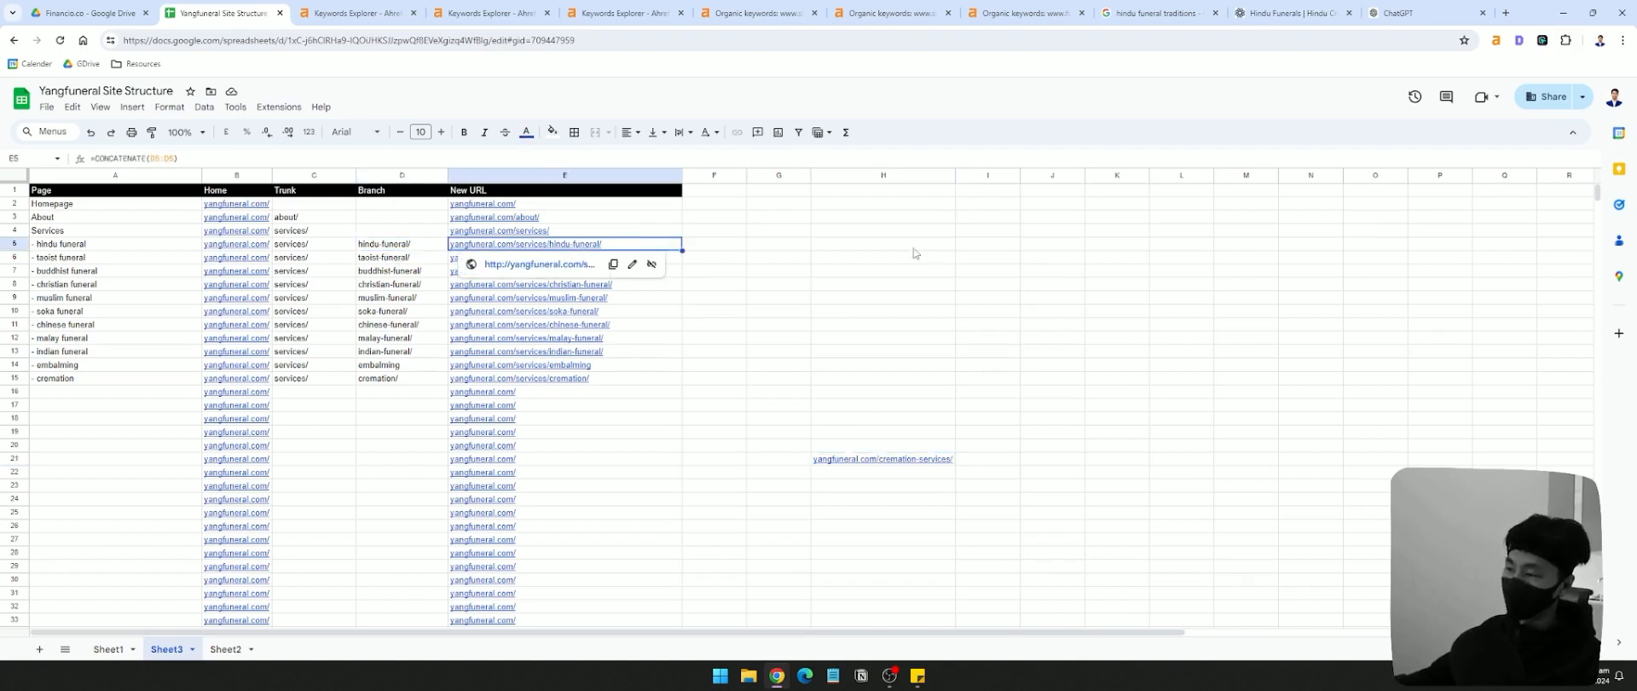
pyautogui.click(911, 393)
pyautogui.click(883, 457)
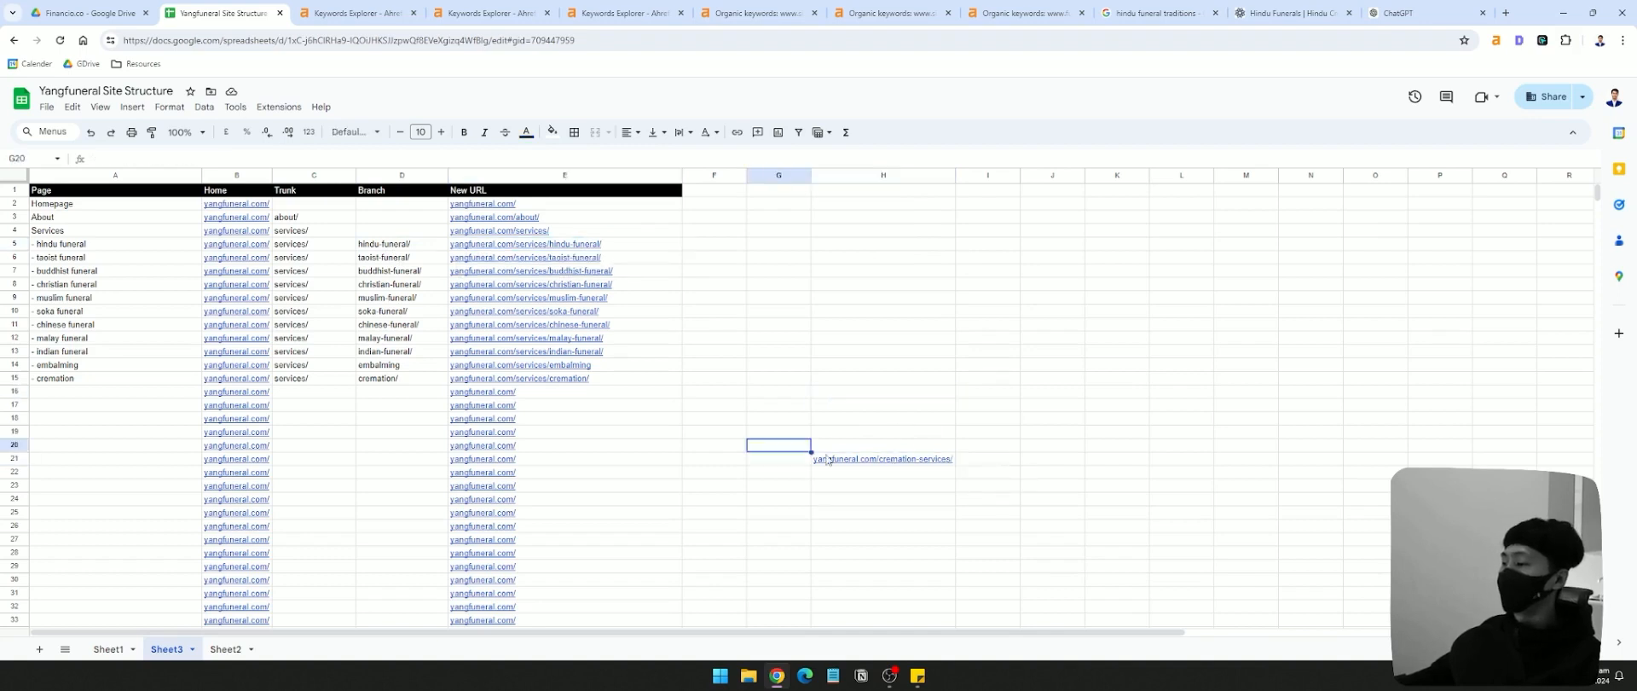
pyautogui.moveTo(912, 410); pyautogui.dragTo(908, 419)
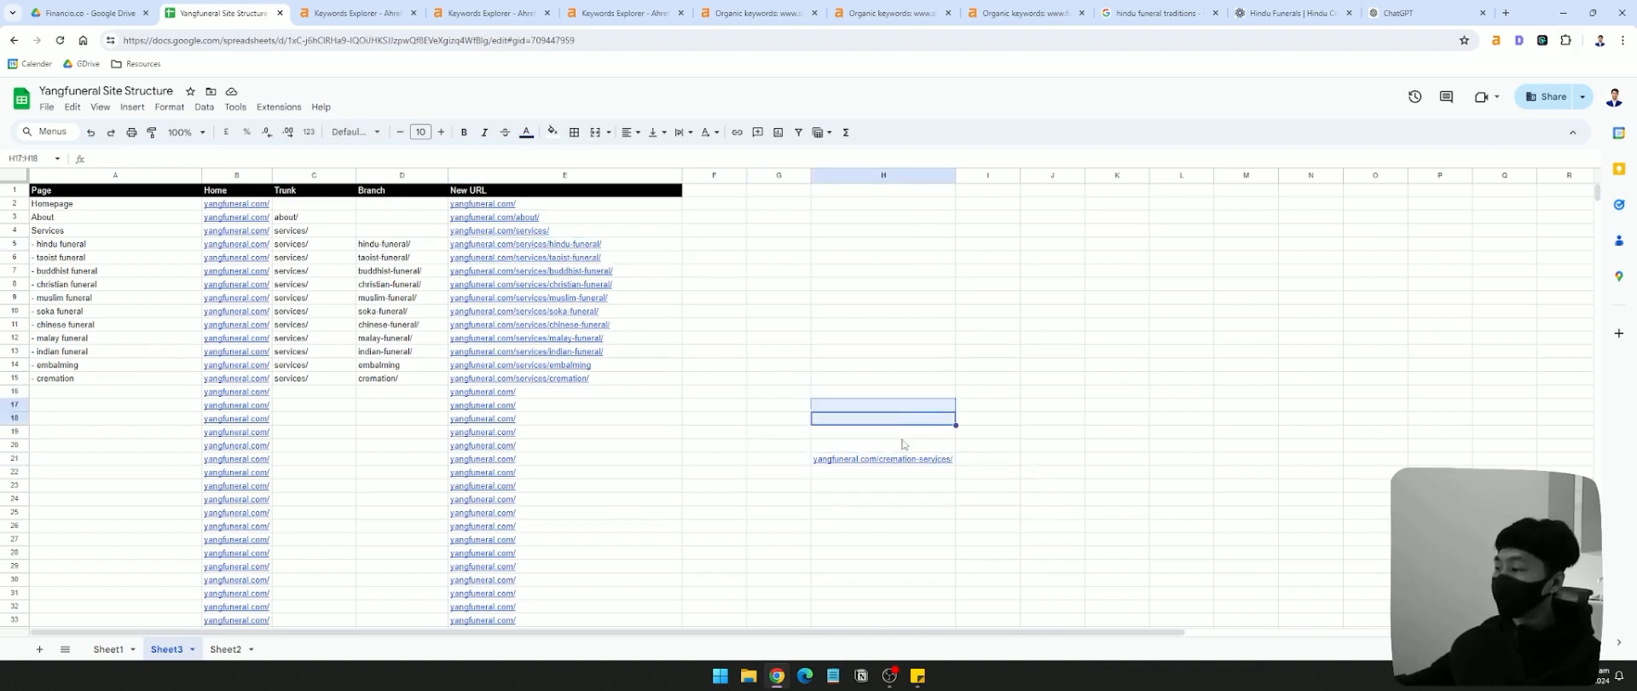
# - Clear the sample cremation-services URL from cell H21
pyautogui.click(911, 454)
pyautogui.press('Delete')
pyautogui.click(842, 381)
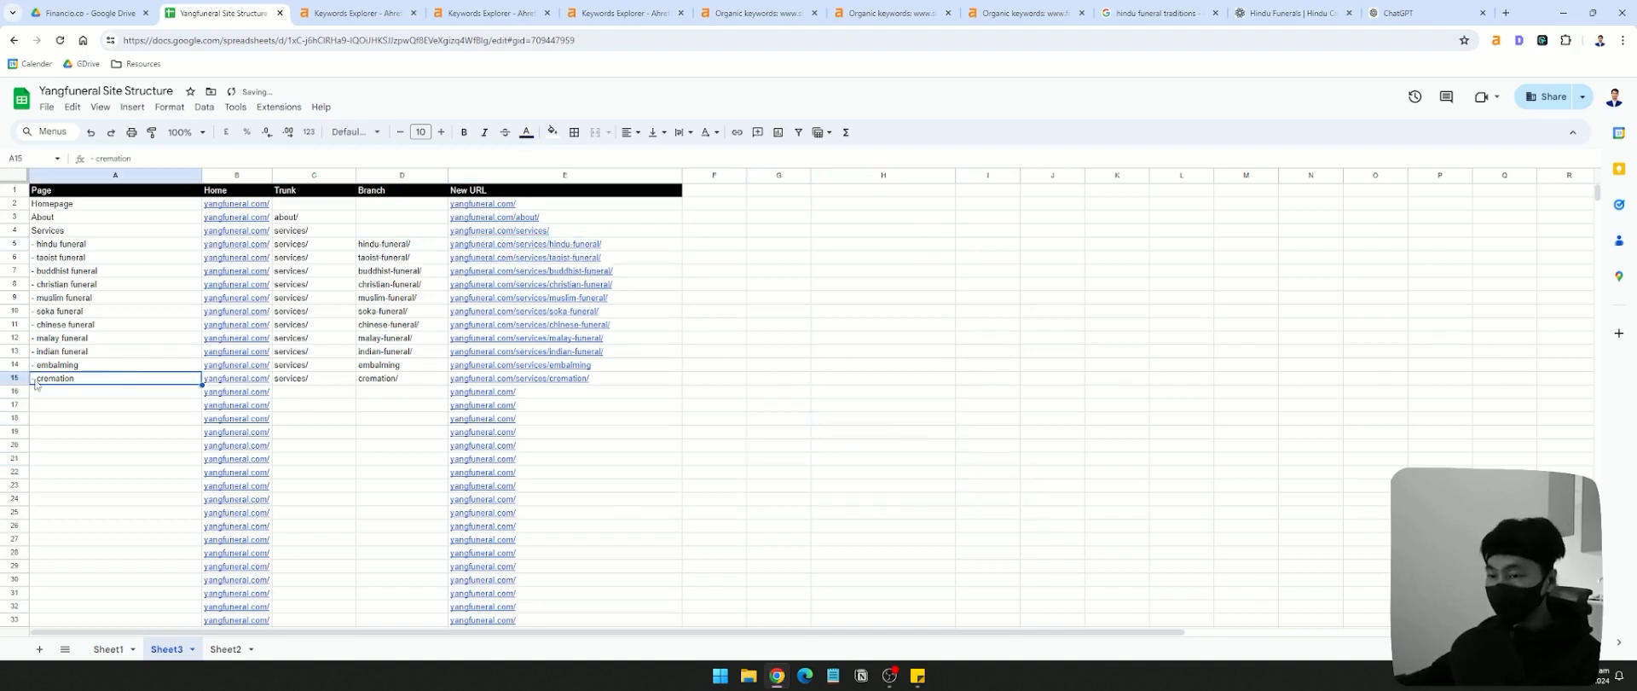
# - Check the guide URL options on Sheet1 and add a Guides page in row 16 of Sheet3 with the trunk guide/
pyautogui.moveTo(143, 246); pyautogui.dragTo(127, 383)
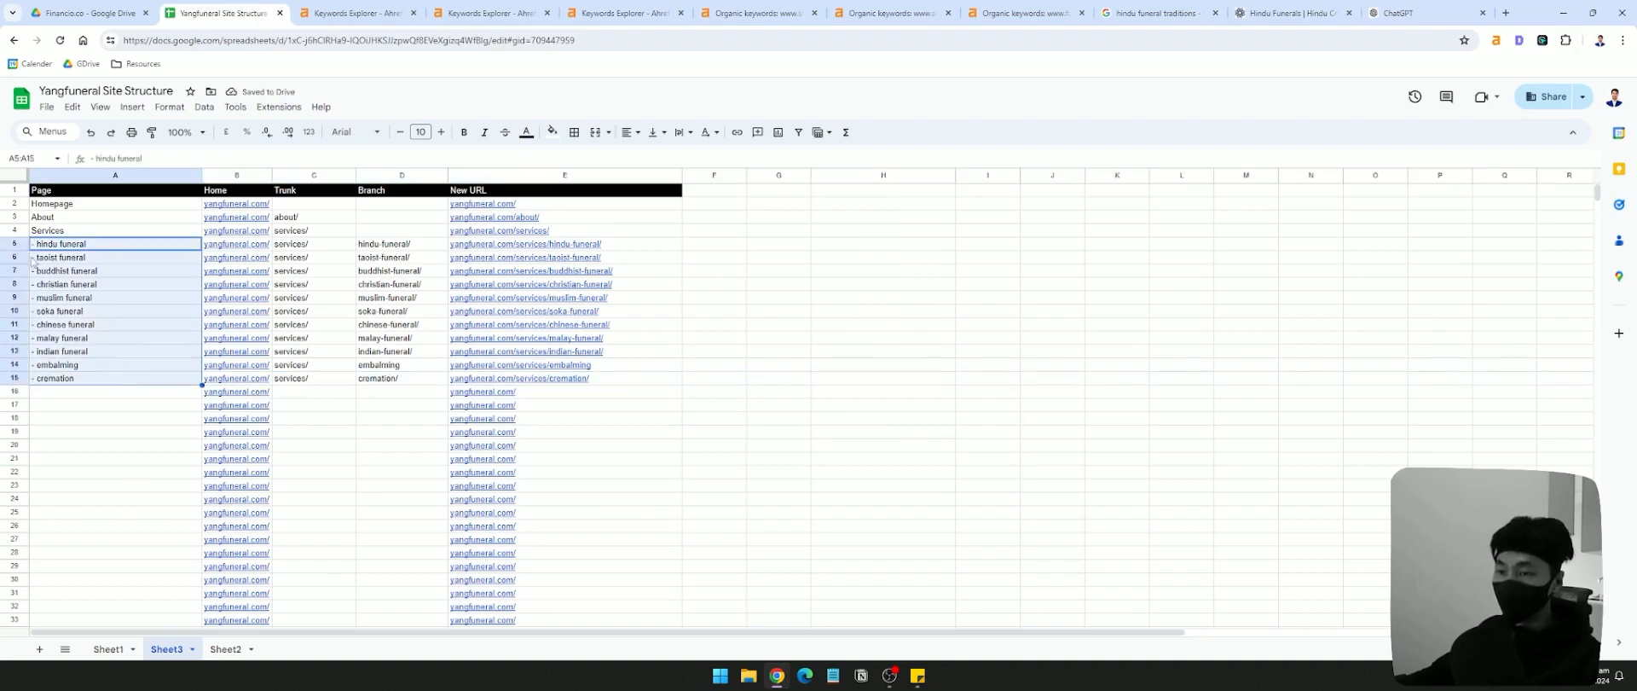
pyautogui.click(111, 391)
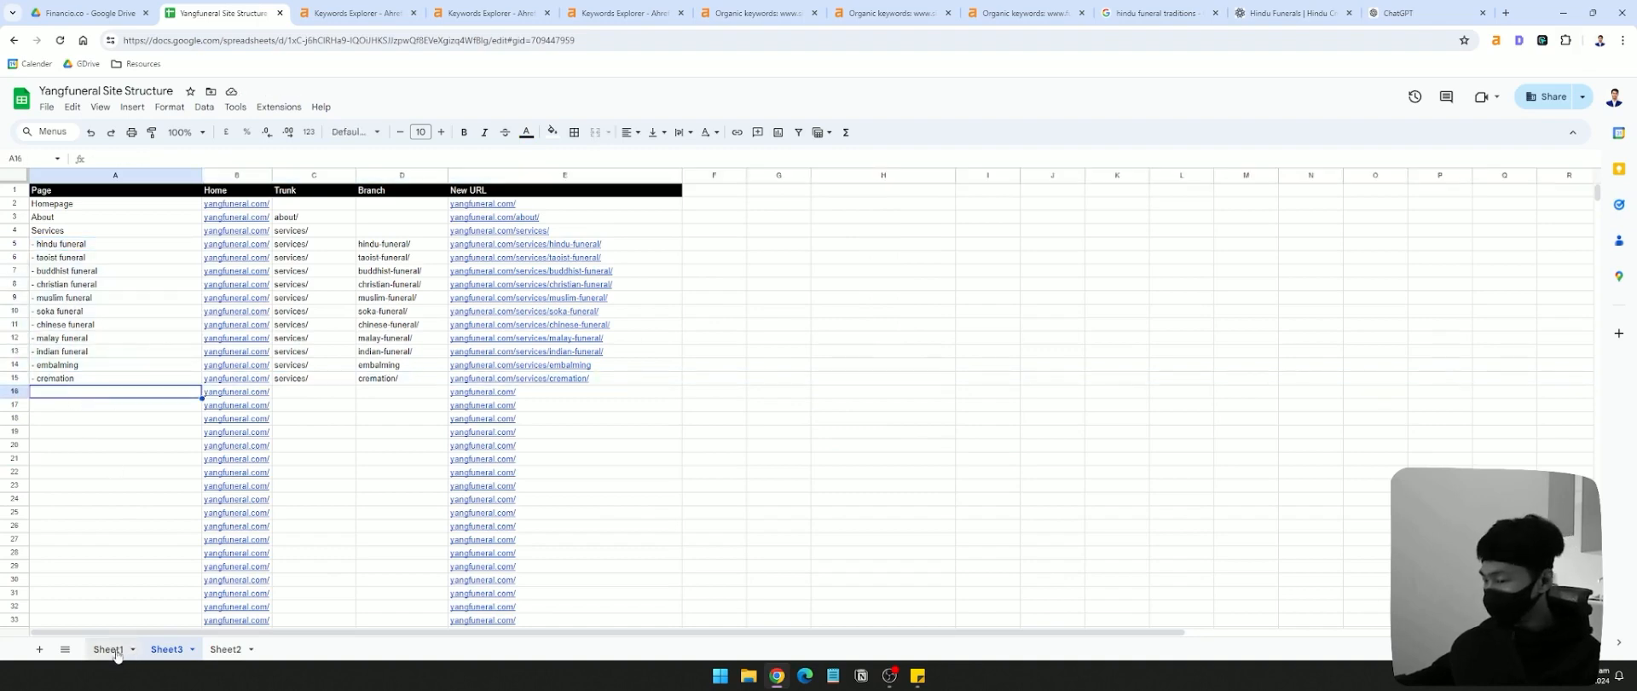
pyautogui.click(117, 652)
pyautogui.click(1070, 502)
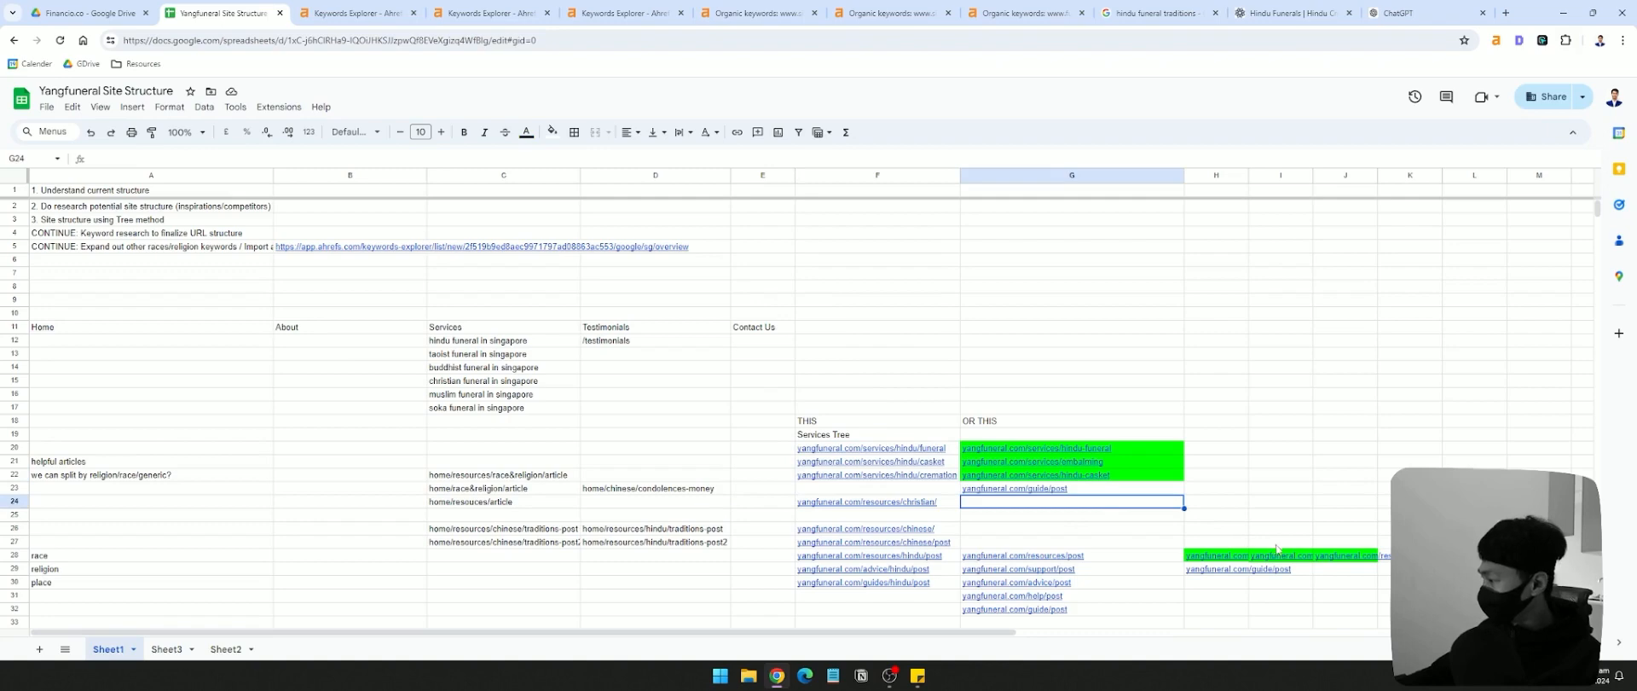
pyautogui.click(167, 649)
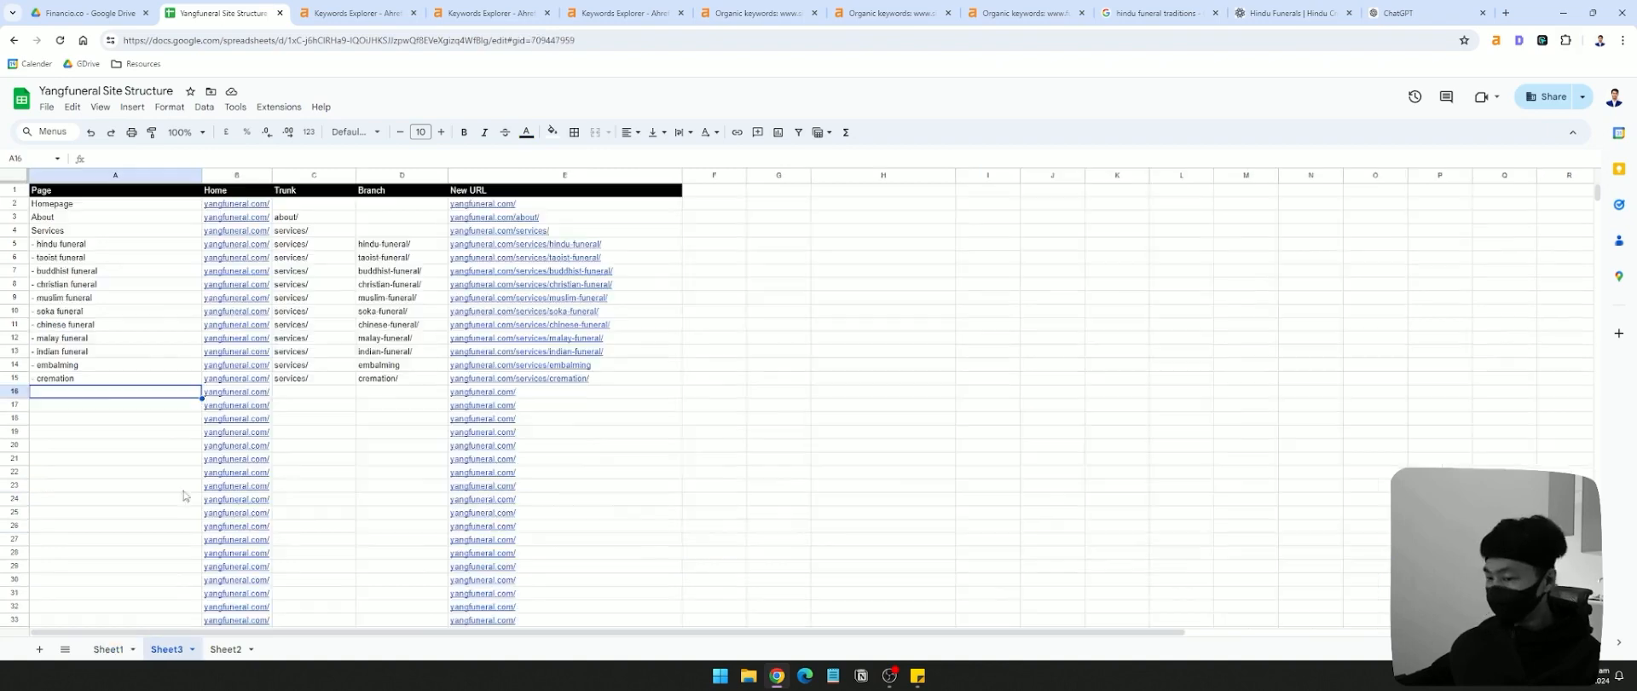
pyautogui.doubleClick(77, 395)
pyautogui.write('Gu')
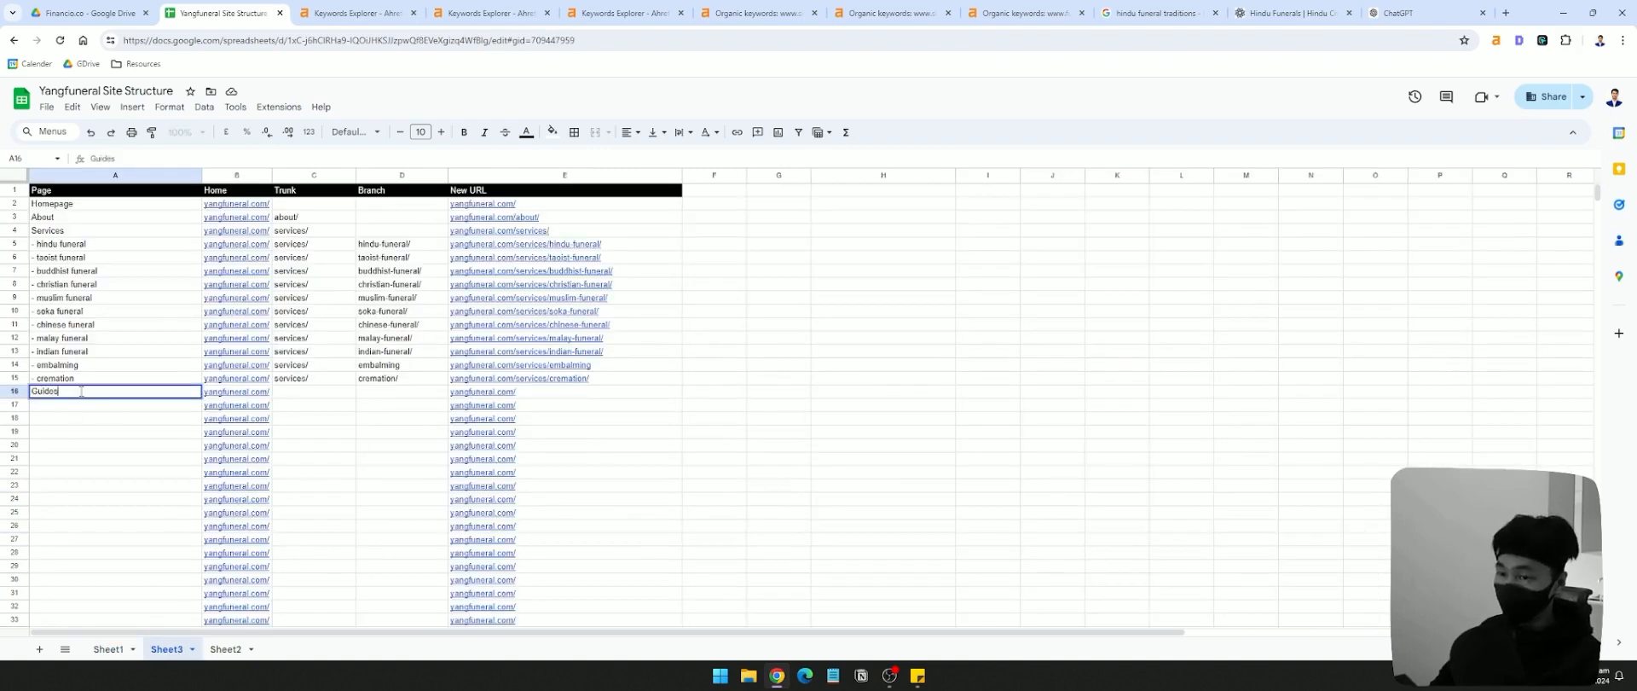
pyautogui.write('ides')
pyautogui.click(318, 393)
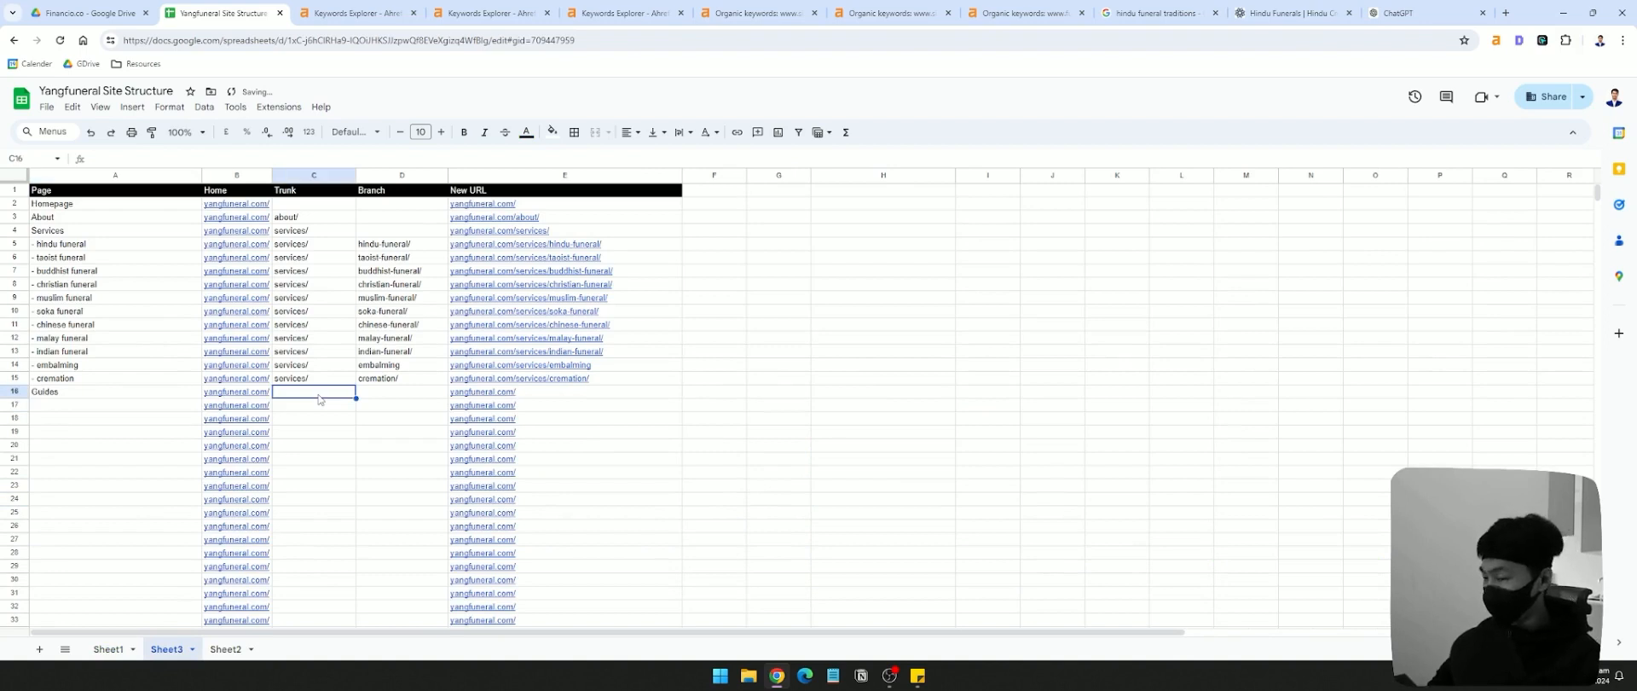
pyautogui.write('guide/')
pyautogui.press('Return')
# - Add a "- post" page below Guides in row 17 and fill its trunk with guide/
pyautogui.click(132, 405)
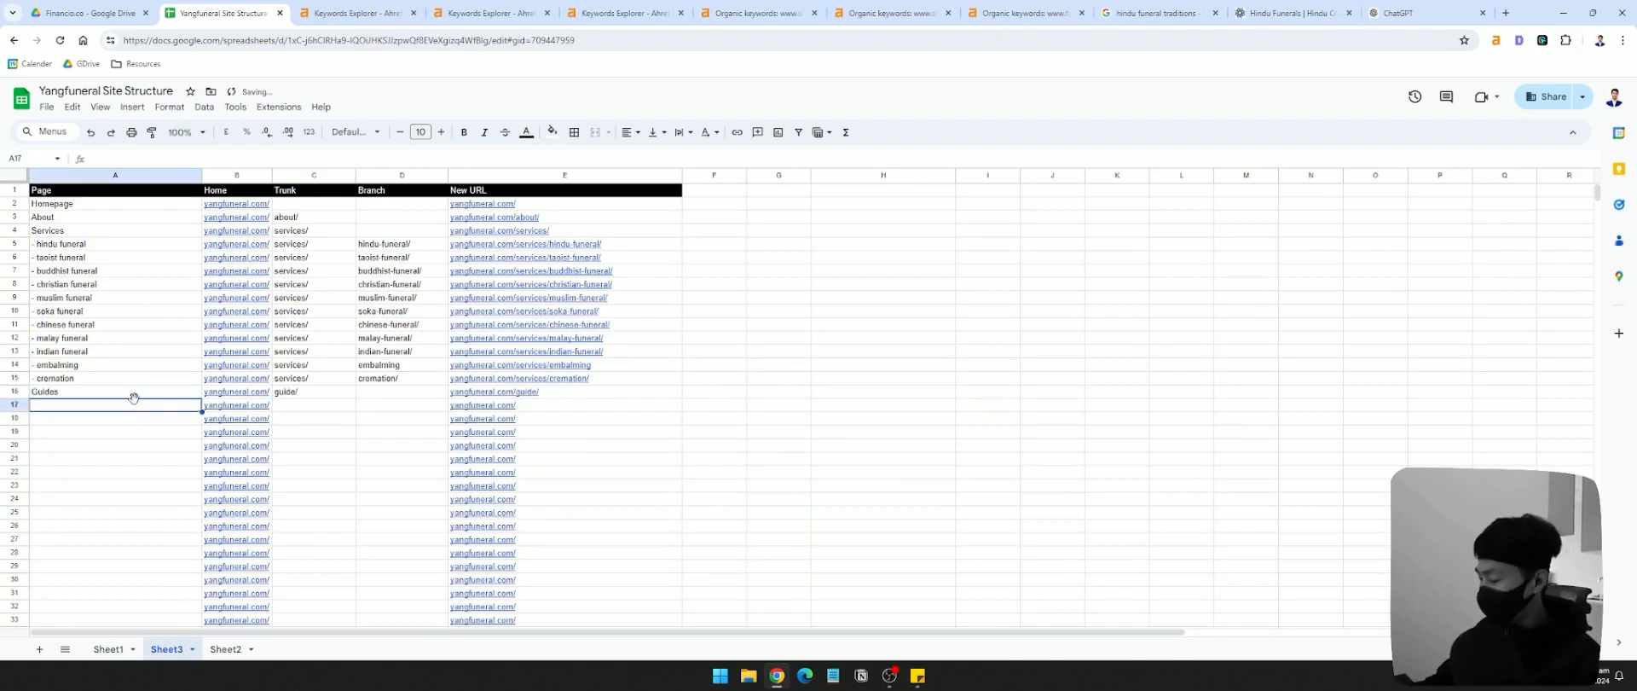
pyautogui.write('P')
pyautogui.press('BackSpace')
pyautogui.press('BackSpace')
pyautogui.write('- post')
pyautogui.press('Return')
pyautogui.click(321, 390)
pyautogui.moveTo(356, 399); pyautogui.dragTo(355, 407)
pyautogui.click(324, 393)
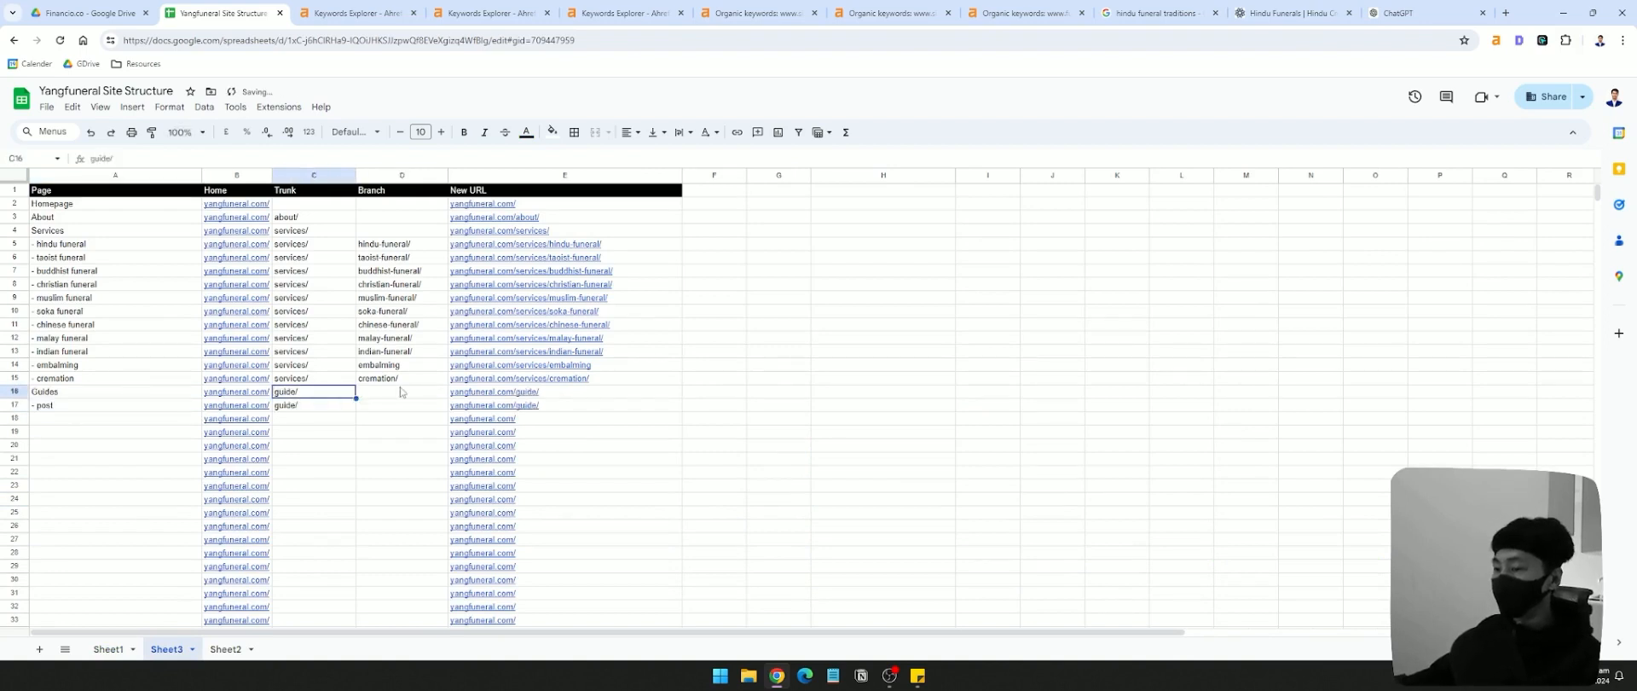
pyautogui.click(400, 391)
pyautogui.click(322, 393)
# - Set the branch of the post page in row 17 to post/
pyautogui.click(375, 406)
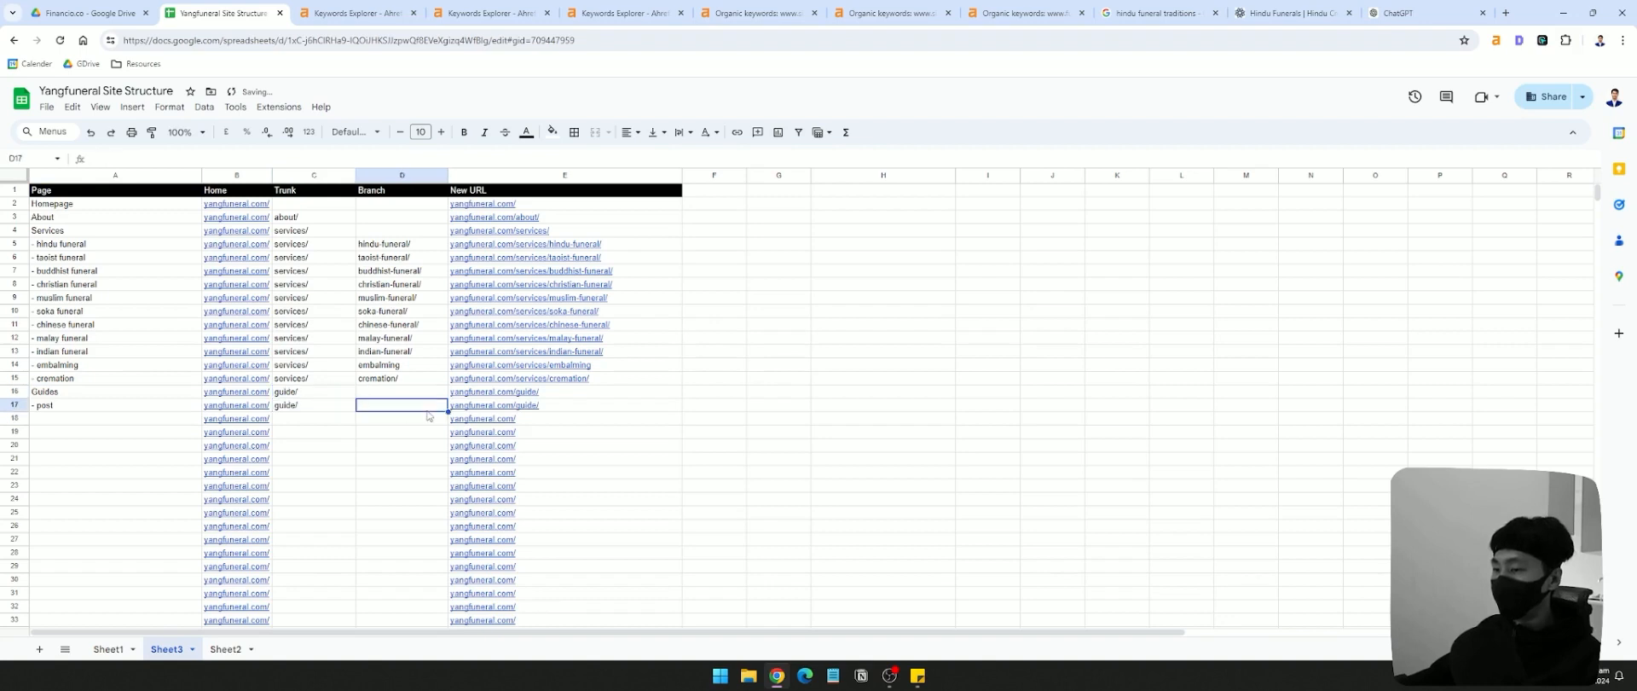
pyautogui.write('post')
pyautogui.press('Return')
pyautogui.doubleClick(385, 408)
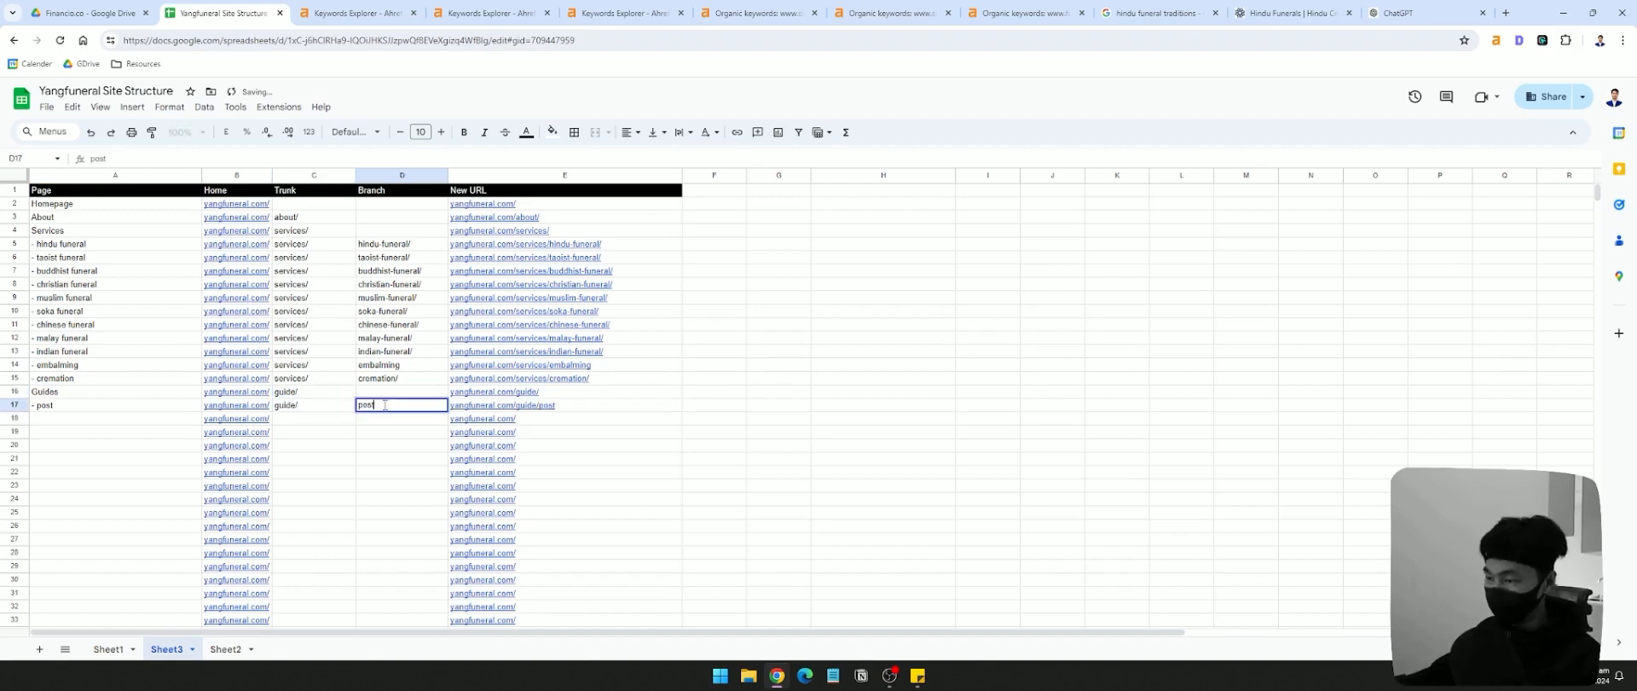
pyautogui.write('/')
pyautogui.press('Return')
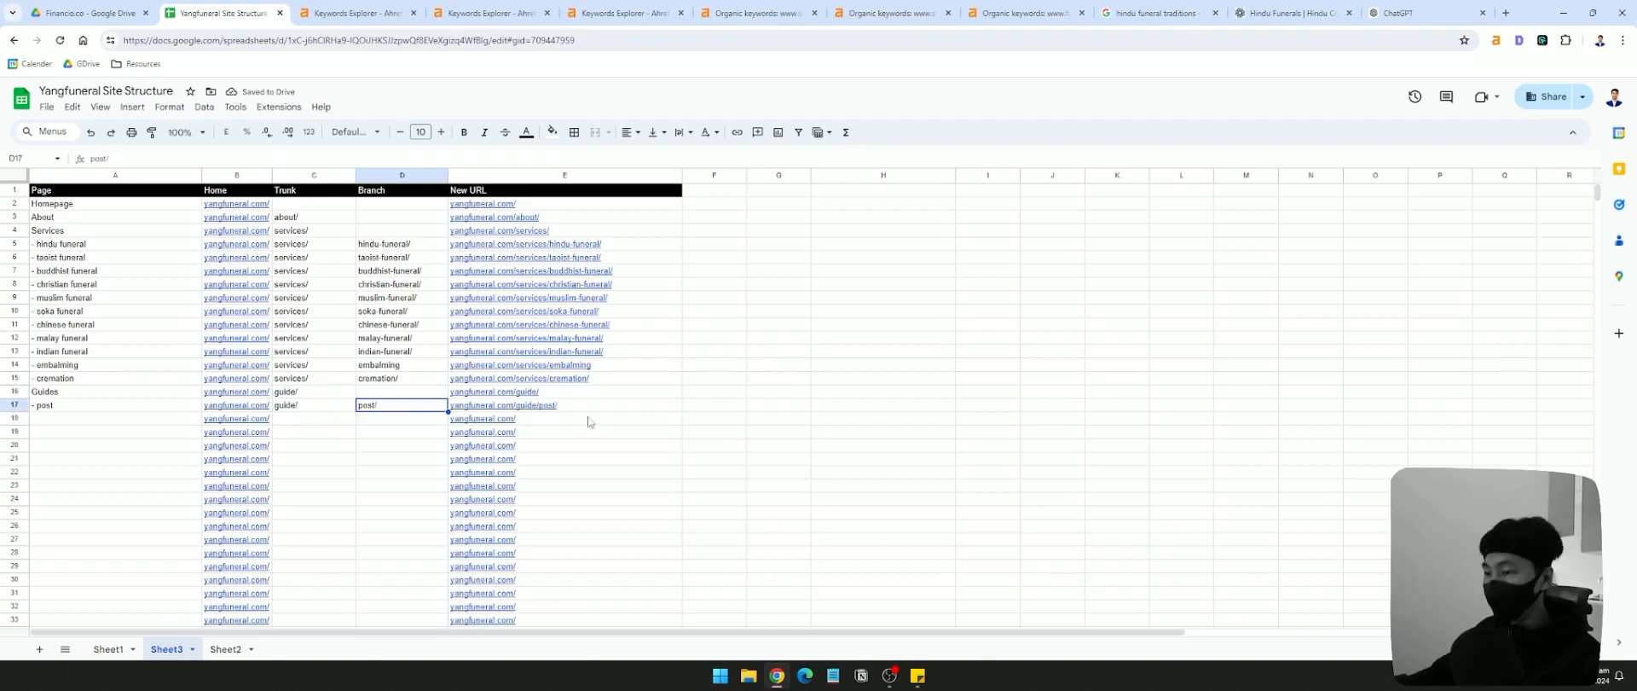
# - Review the header and guide rows and compare them with the page headings planned on Sheet1
pyautogui.click(76, 409)
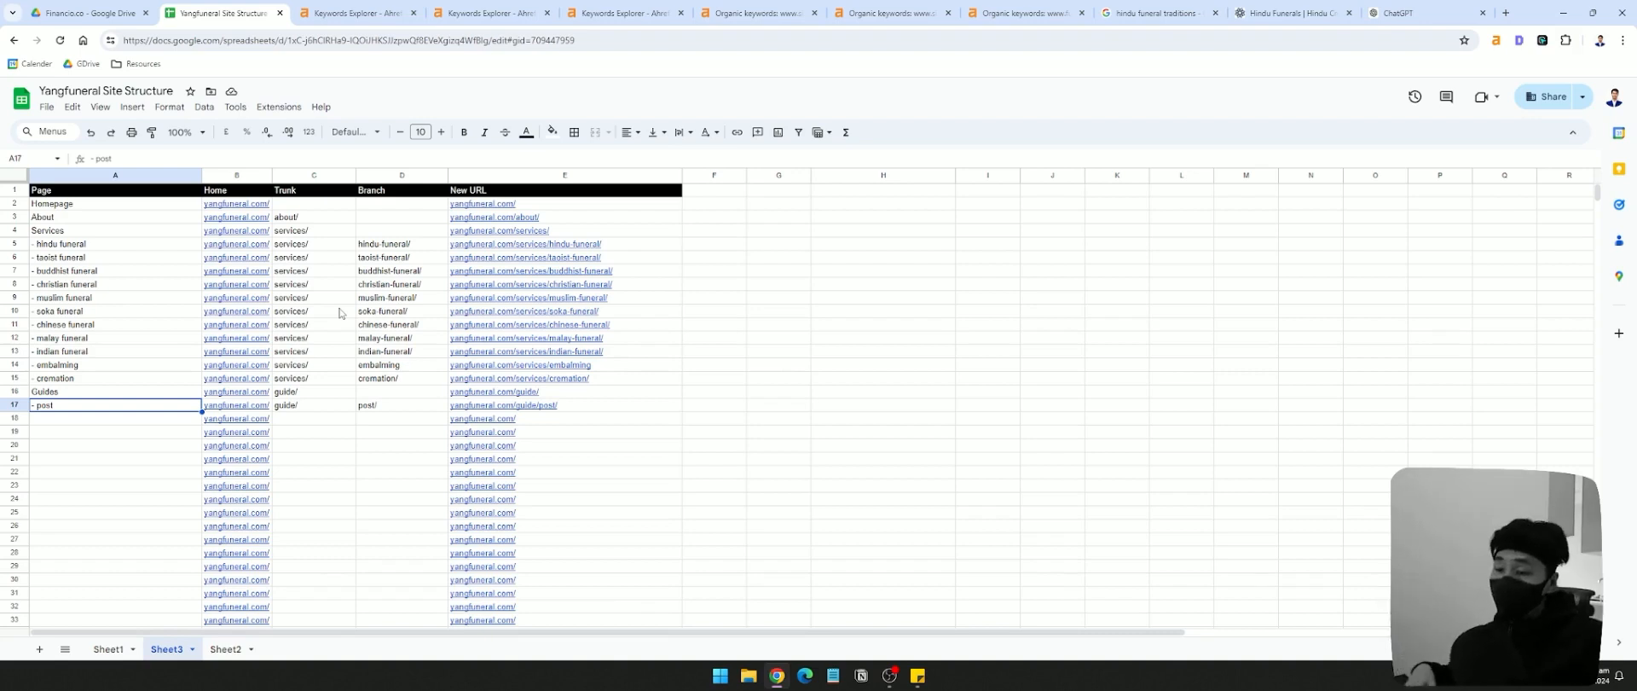
pyautogui.moveTo(488, 191); pyautogui.dragTo(52, 195)
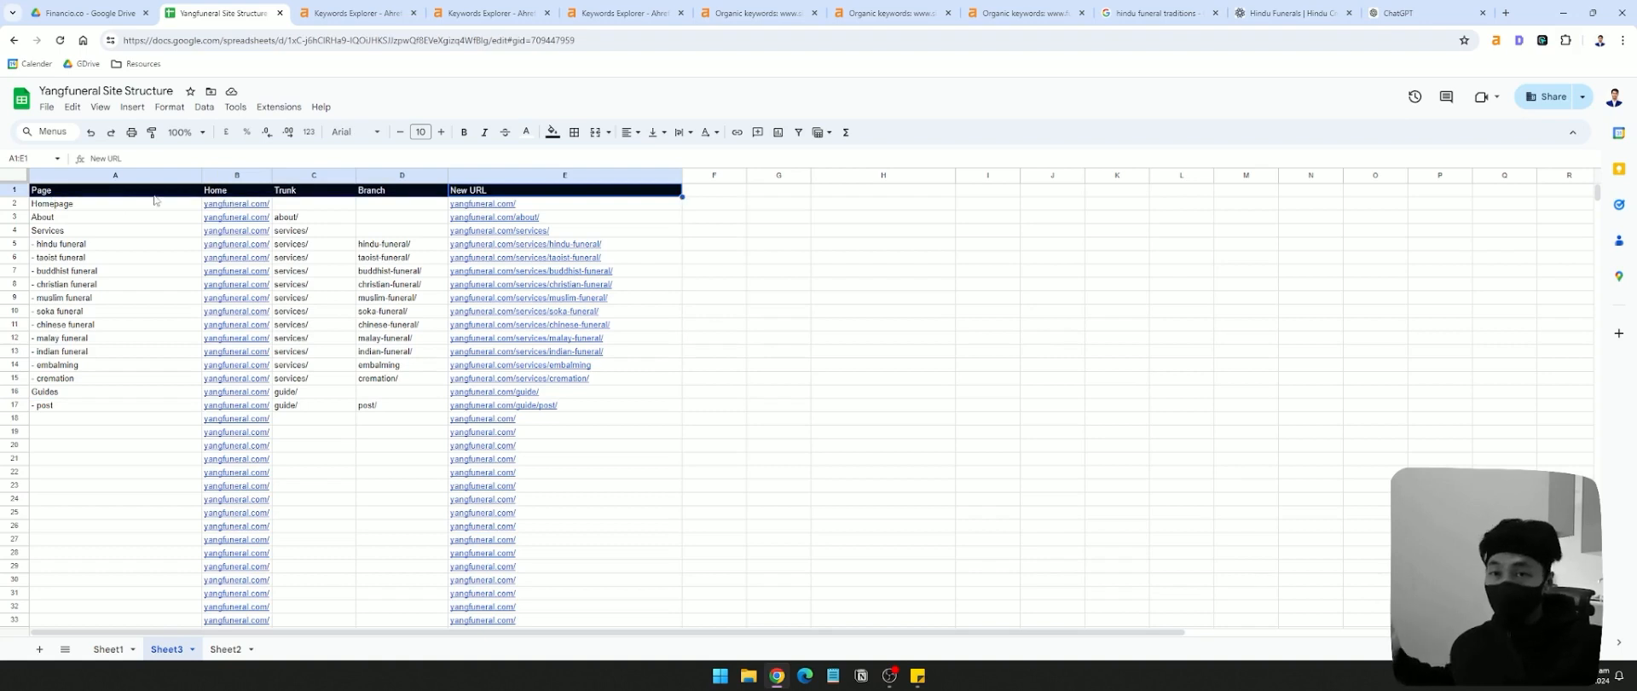
pyautogui.click(75, 405)
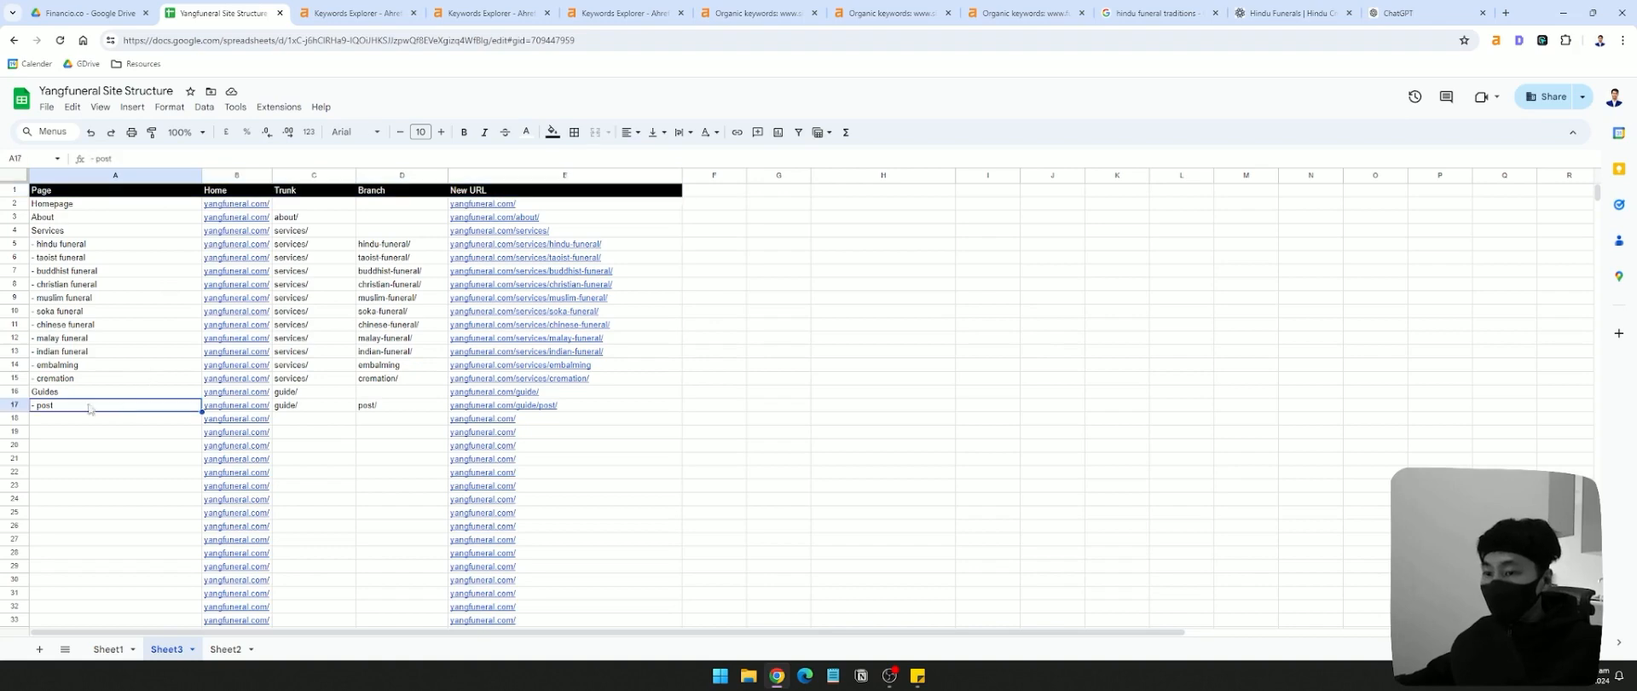
pyautogui.click(13, 405)
pyautogui.click(331, 410)
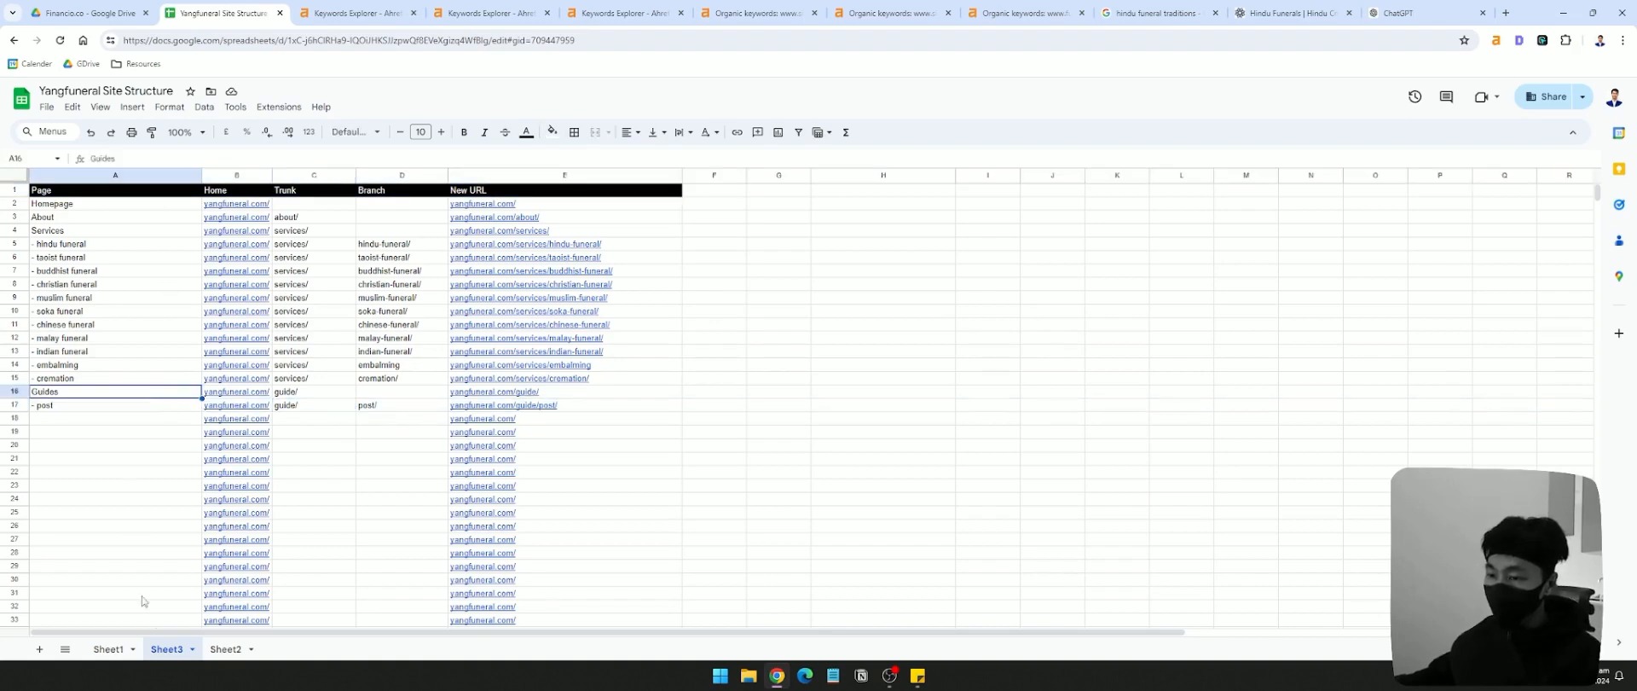
pyautogui.click(108, 648)
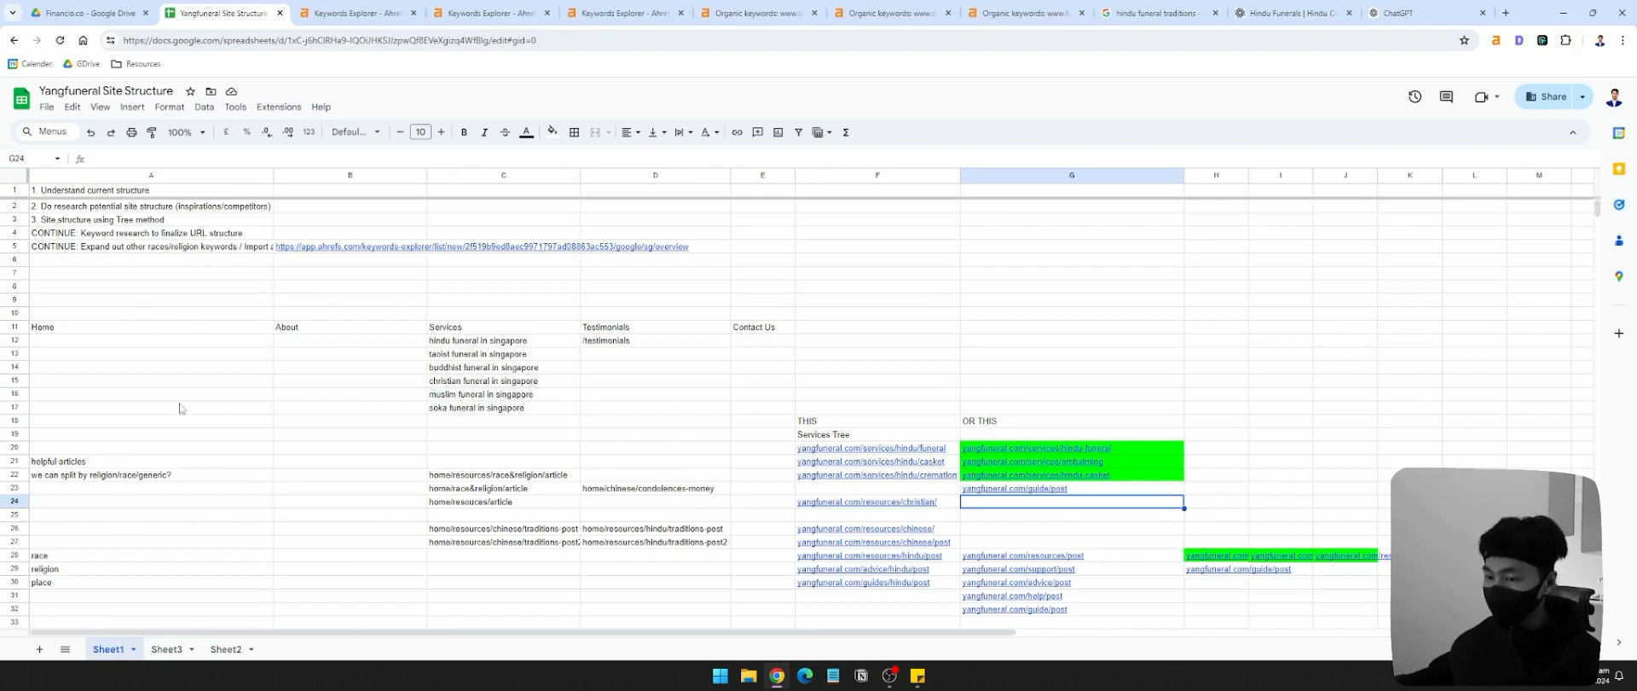
pyautogui.click(669, 395)
pyautogui.scroll(-3, 724, 510)
pyautogui.scroll(3, 724, 510)
pyautogui.click(157, 329)
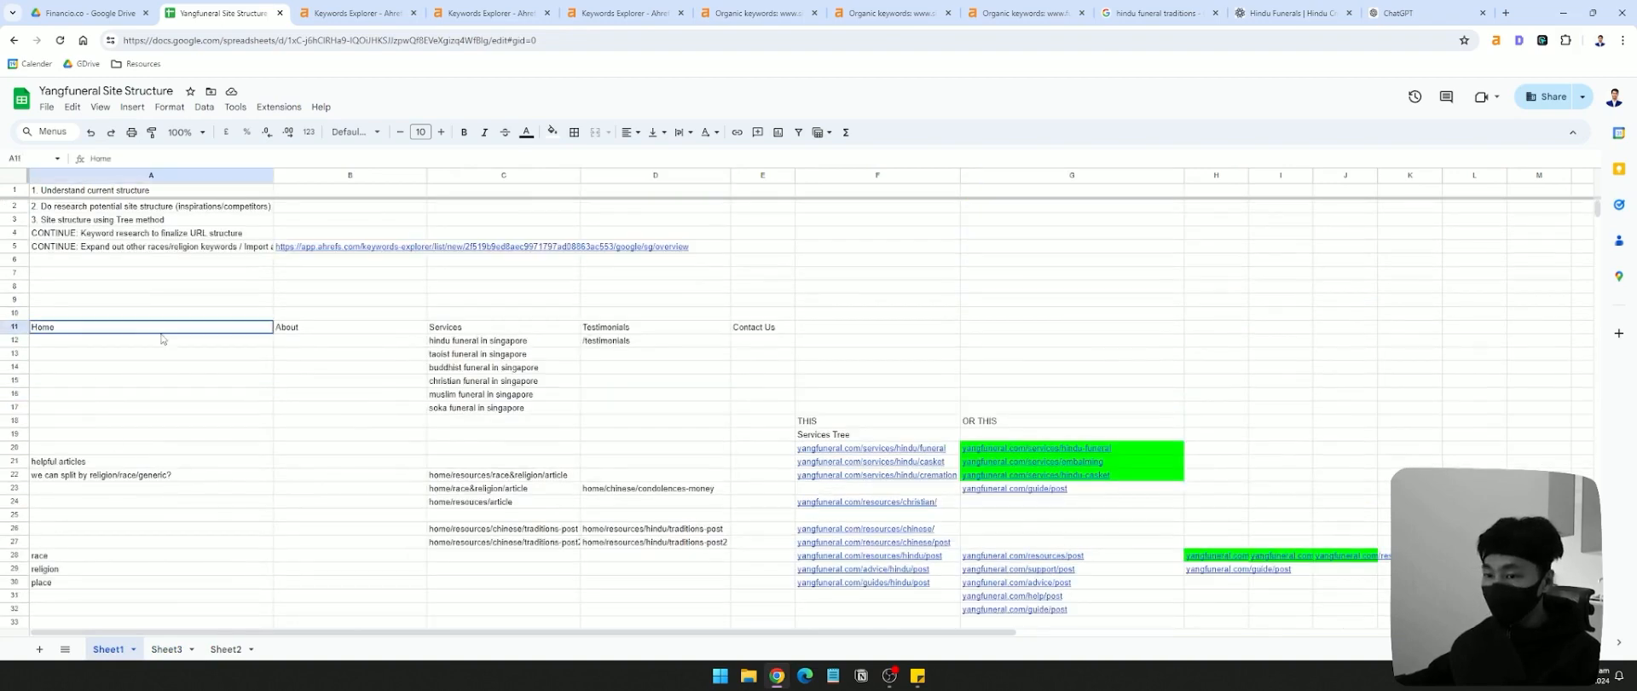
pyautogui.click(167, 648)
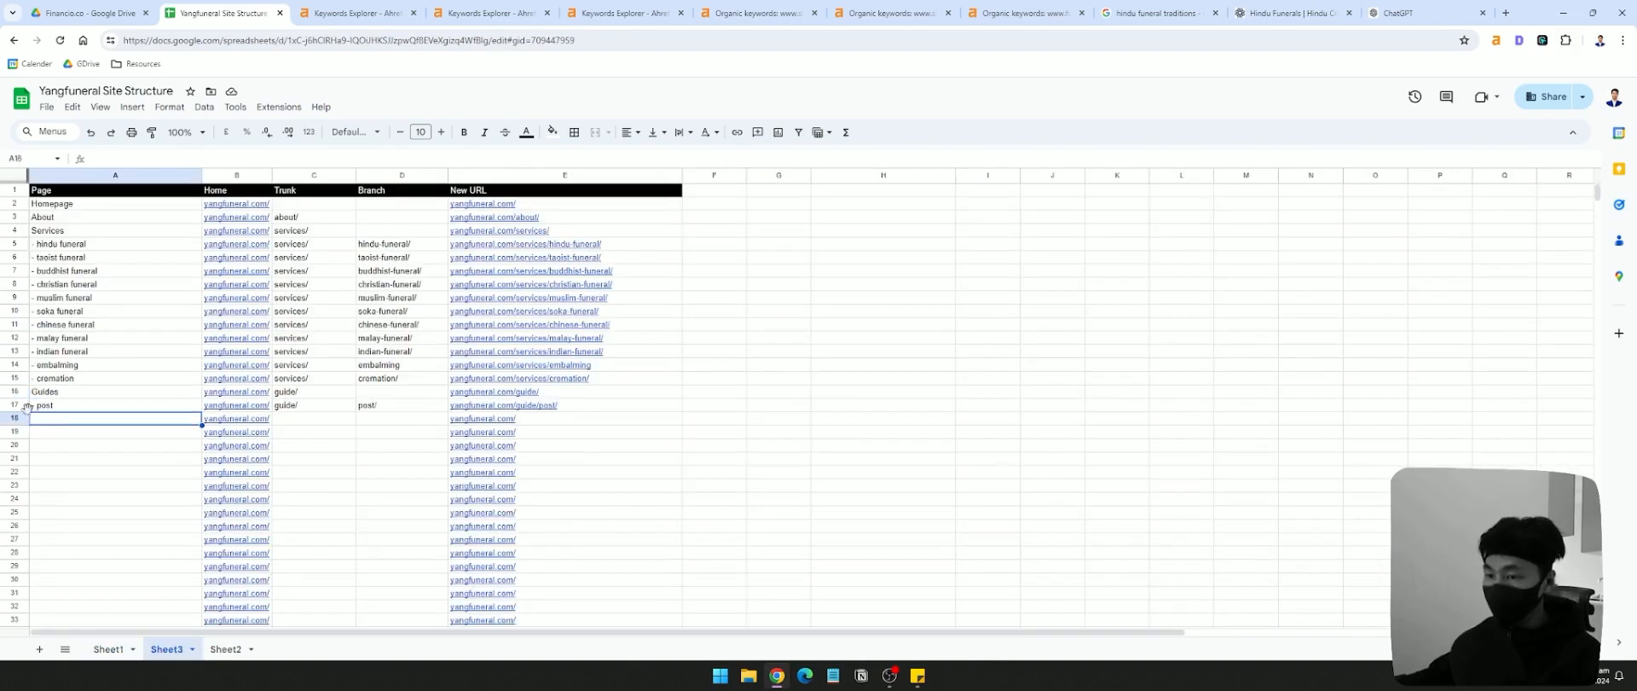
# - Add a Testimonials page in row 18 of Sheet3 with the trunk testimonials/
pyautogui.click(85, 424)
pyautogui.write('Testimonials')
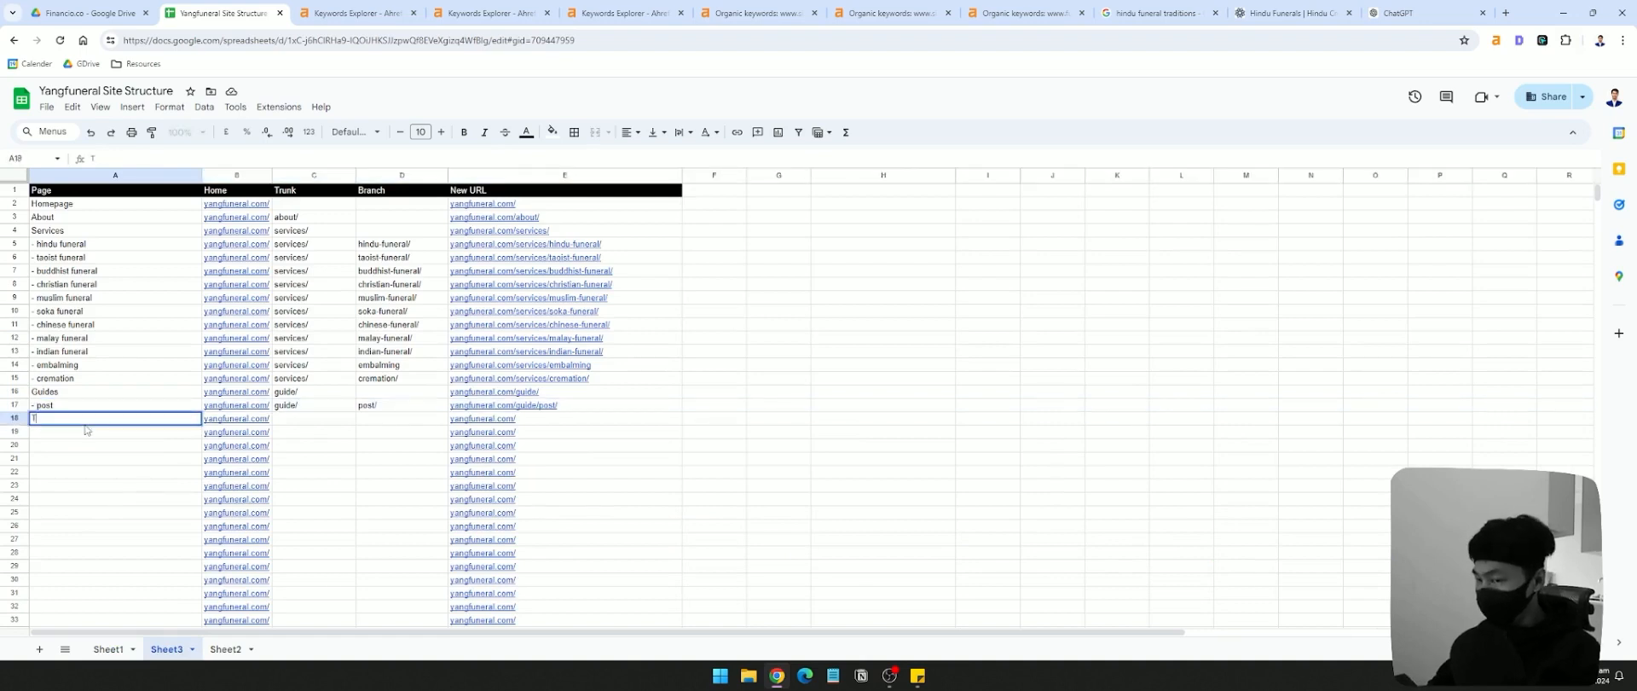
pyautogui.click(317, 424)
pyautogui.write('testimonials/')
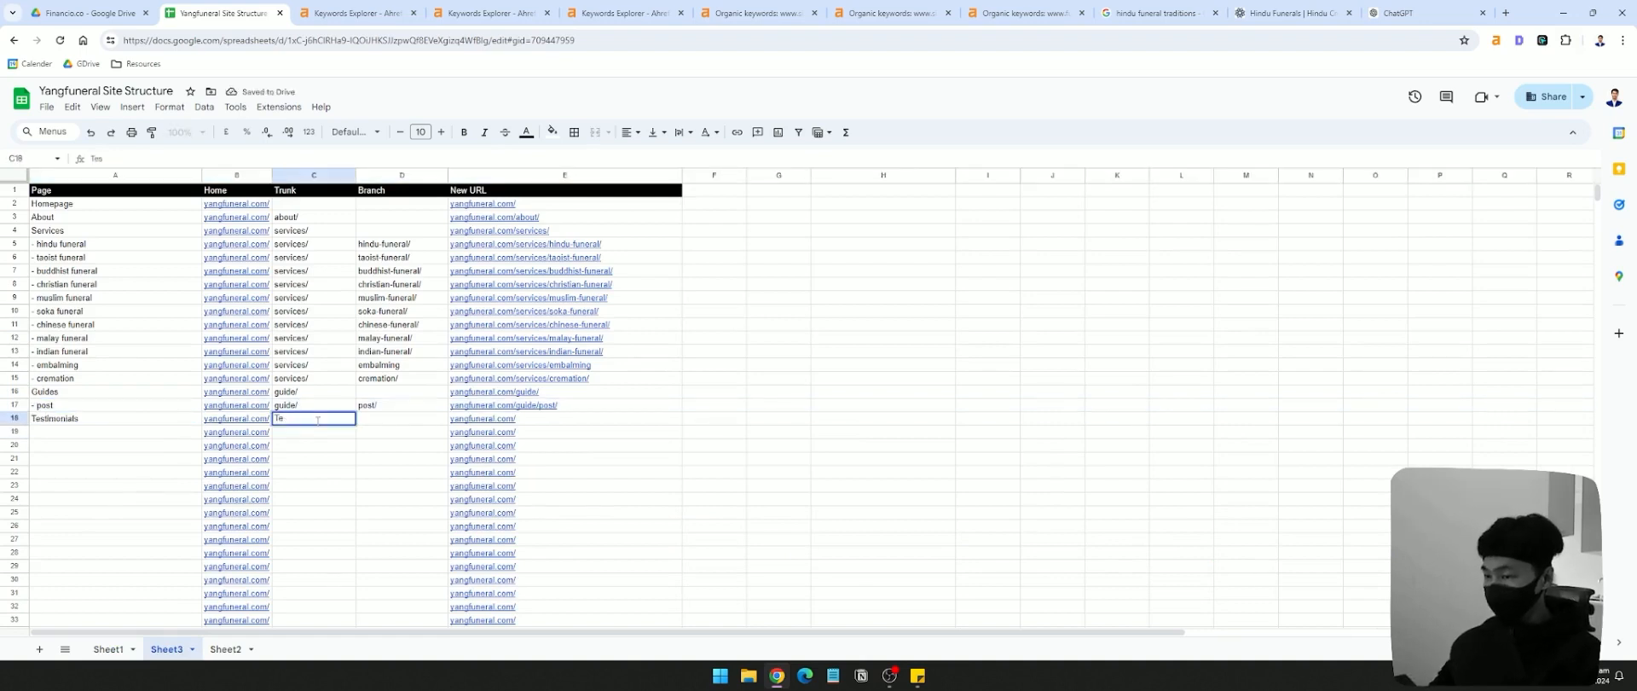
pyautogui.press('Tab')
# - Move the entire Testimonials row up so it sits between About and Services
pyautogui.click(137, 419)
pyautogui.click(65, 217)
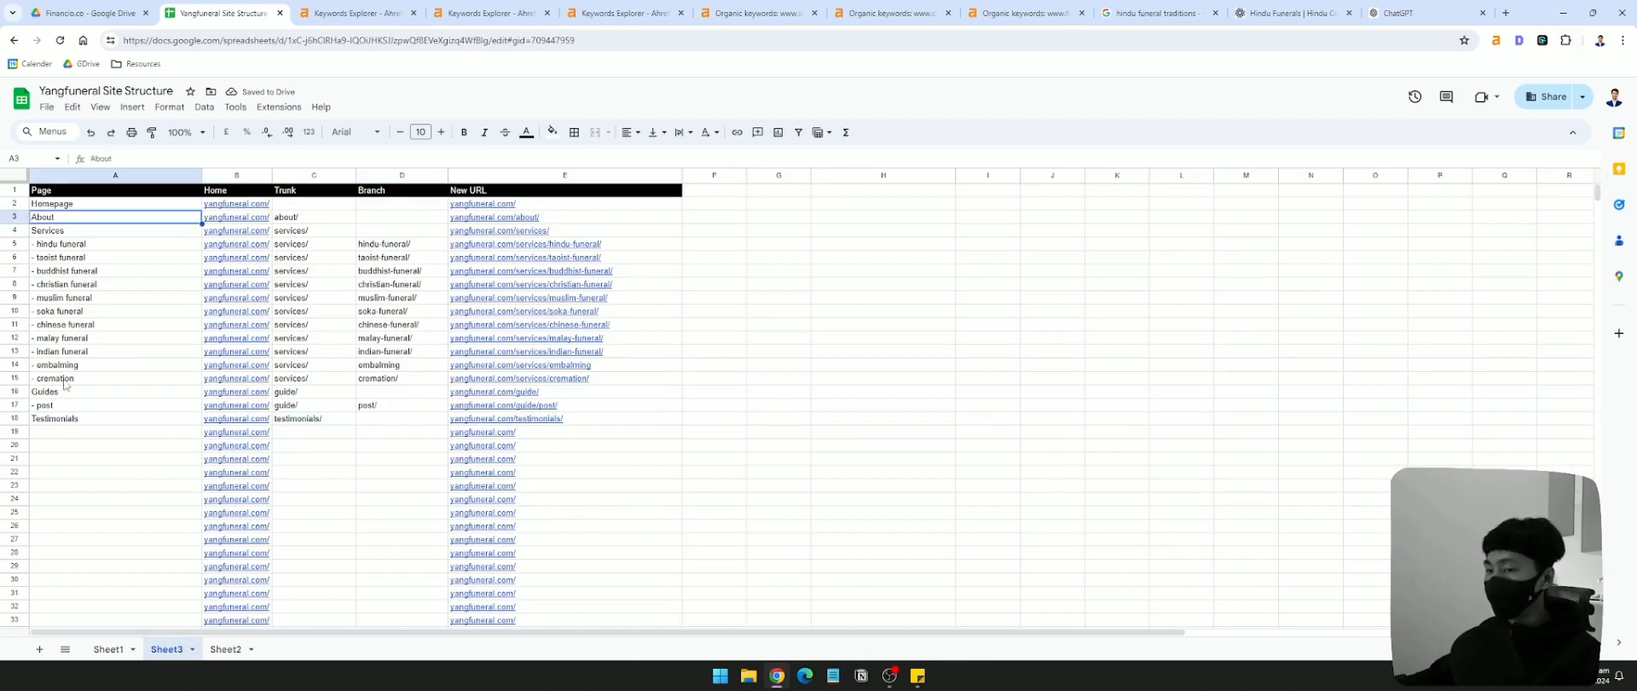
pyautogui.click(13, 420)
pyautogui.click(53, 419)
pyautogui.click(57, 233)
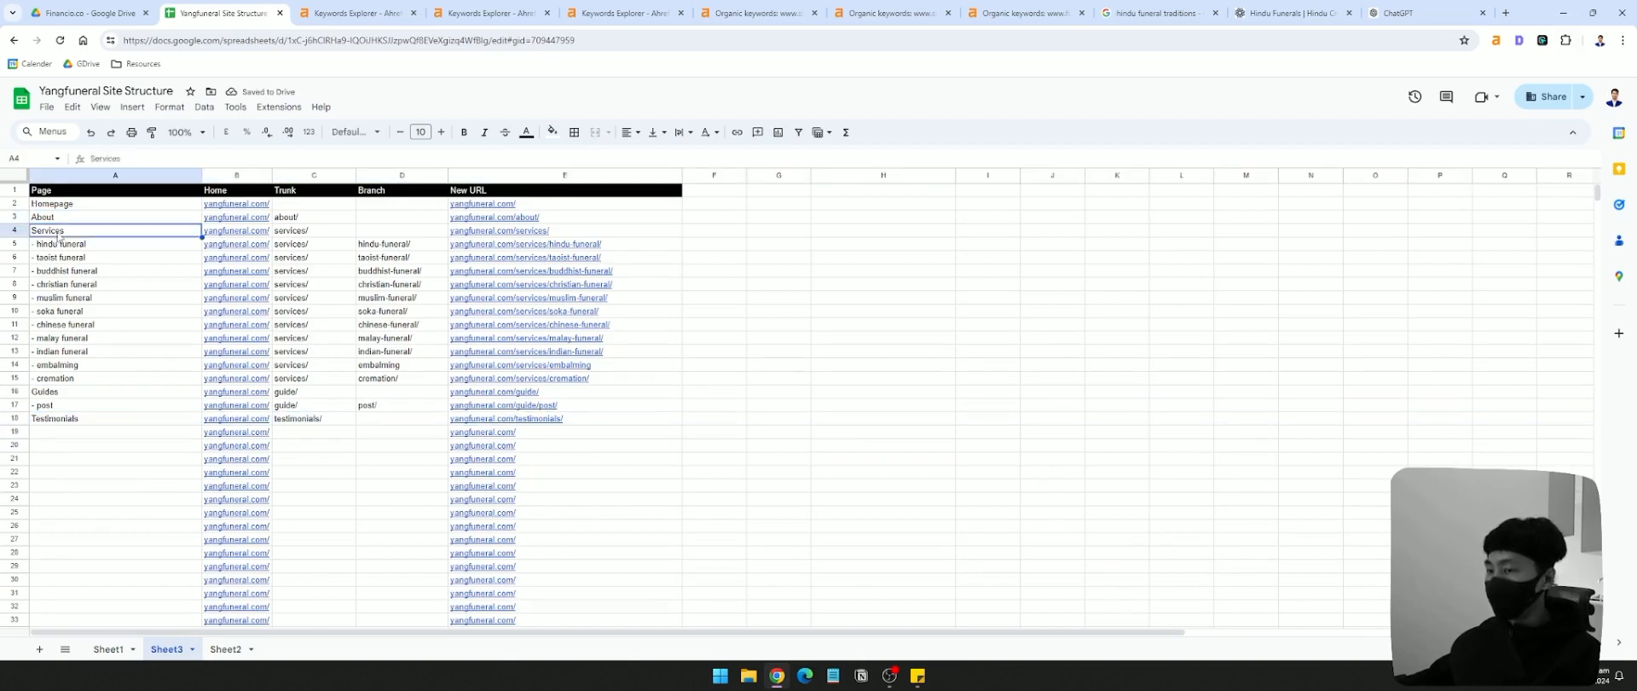
pyautogui.click(53, 420)
pyautogui.click(12, 419)
pyautogui.click(45, 421)
pyautogui.click(5, 419)
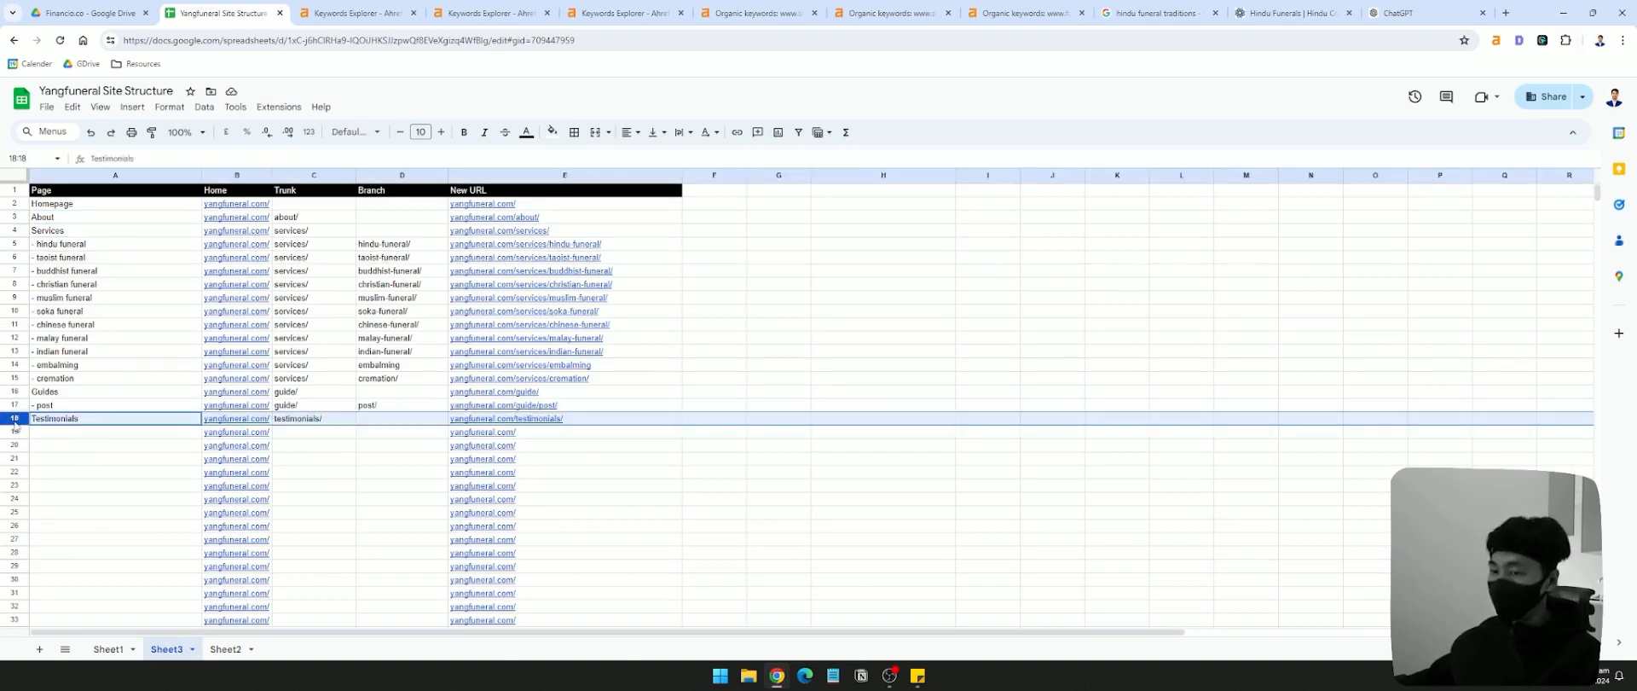
pyautogui.click(89, 382)
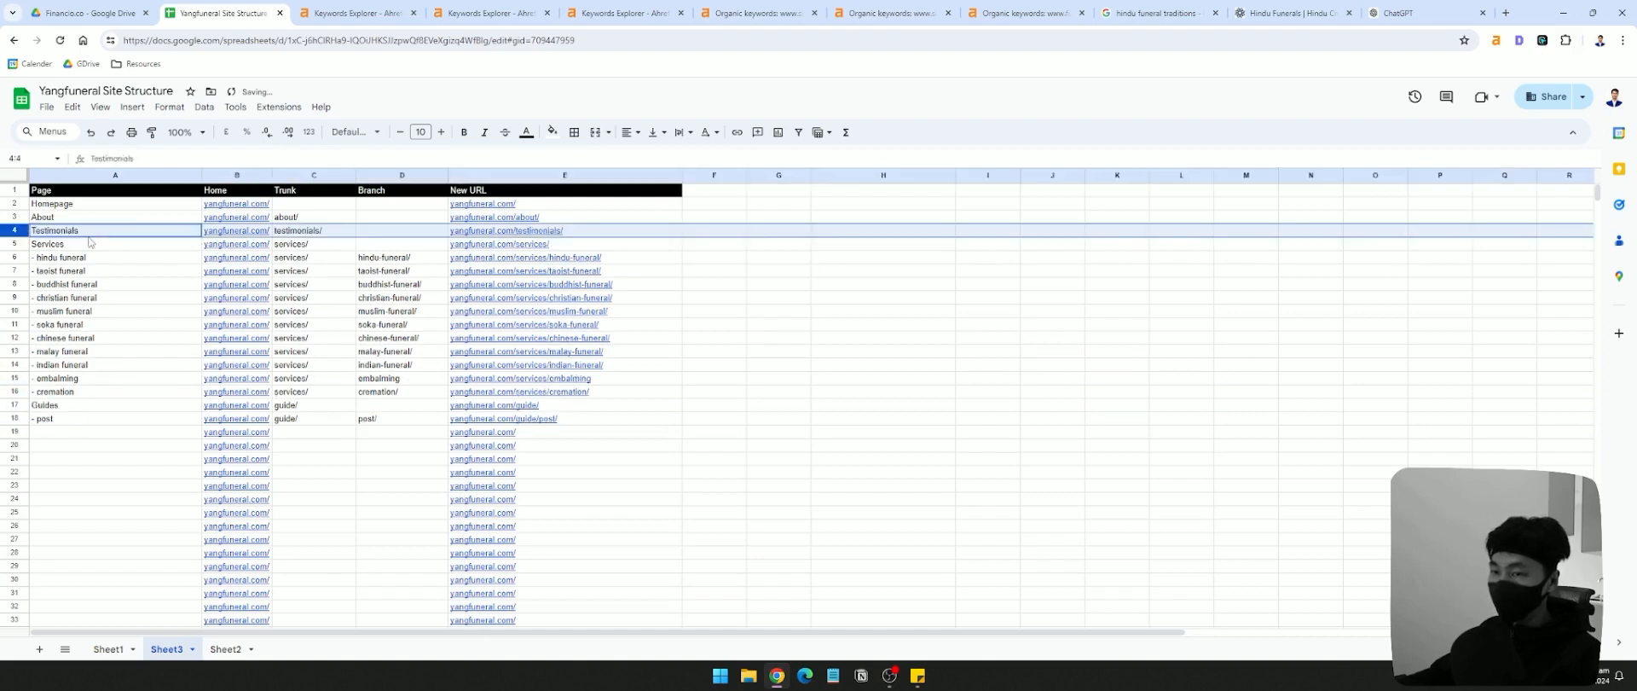
pyautogui.click(88, 233)
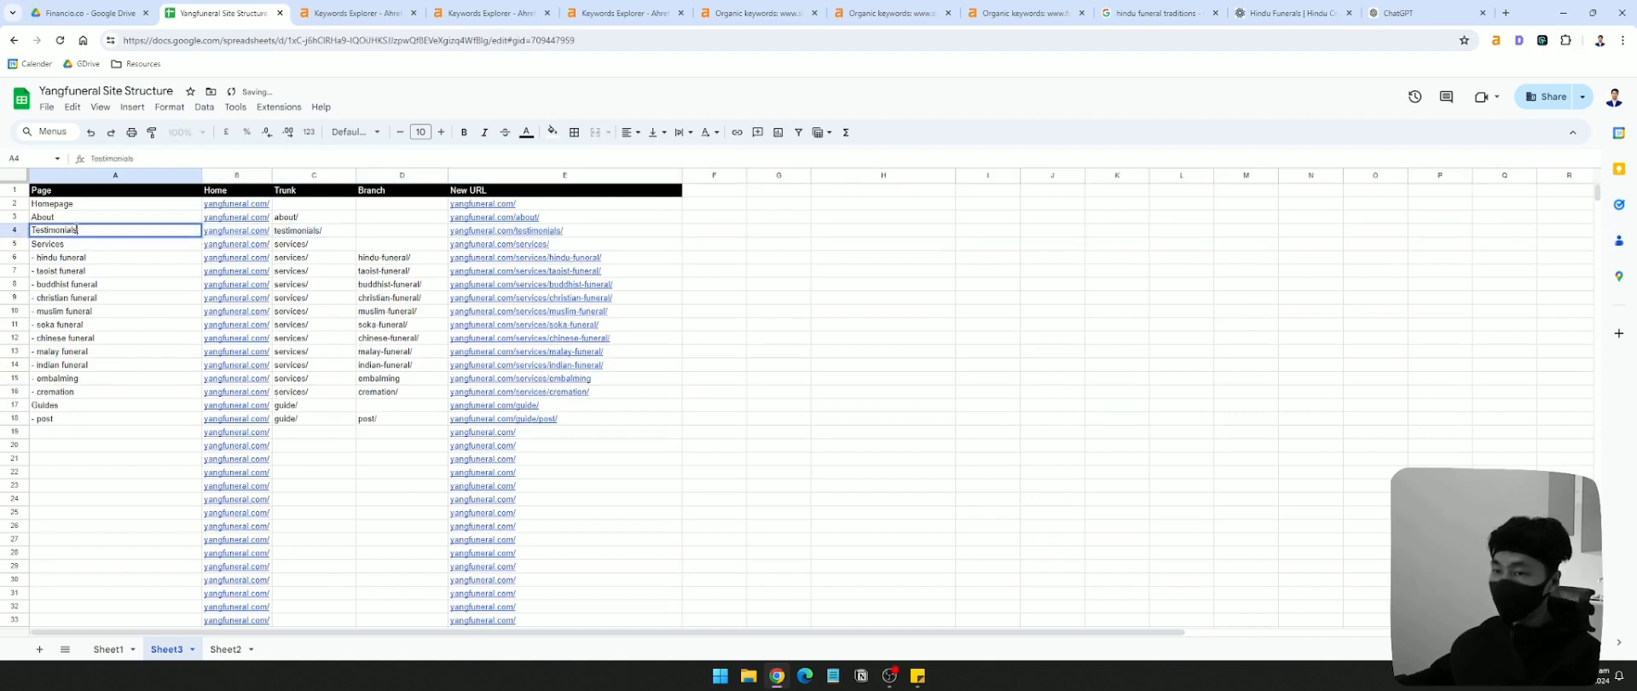
# - Mark Testimonials as a subpage of About by renaming it "- Testimonials"
pyautogui.doubleClick(116, 230)
pyautogui.press('Home')
pyautogui.write('-')
pyautogui.press('Return')
pyautogui.click(110, 221)
pyautogui.click(85, 228)
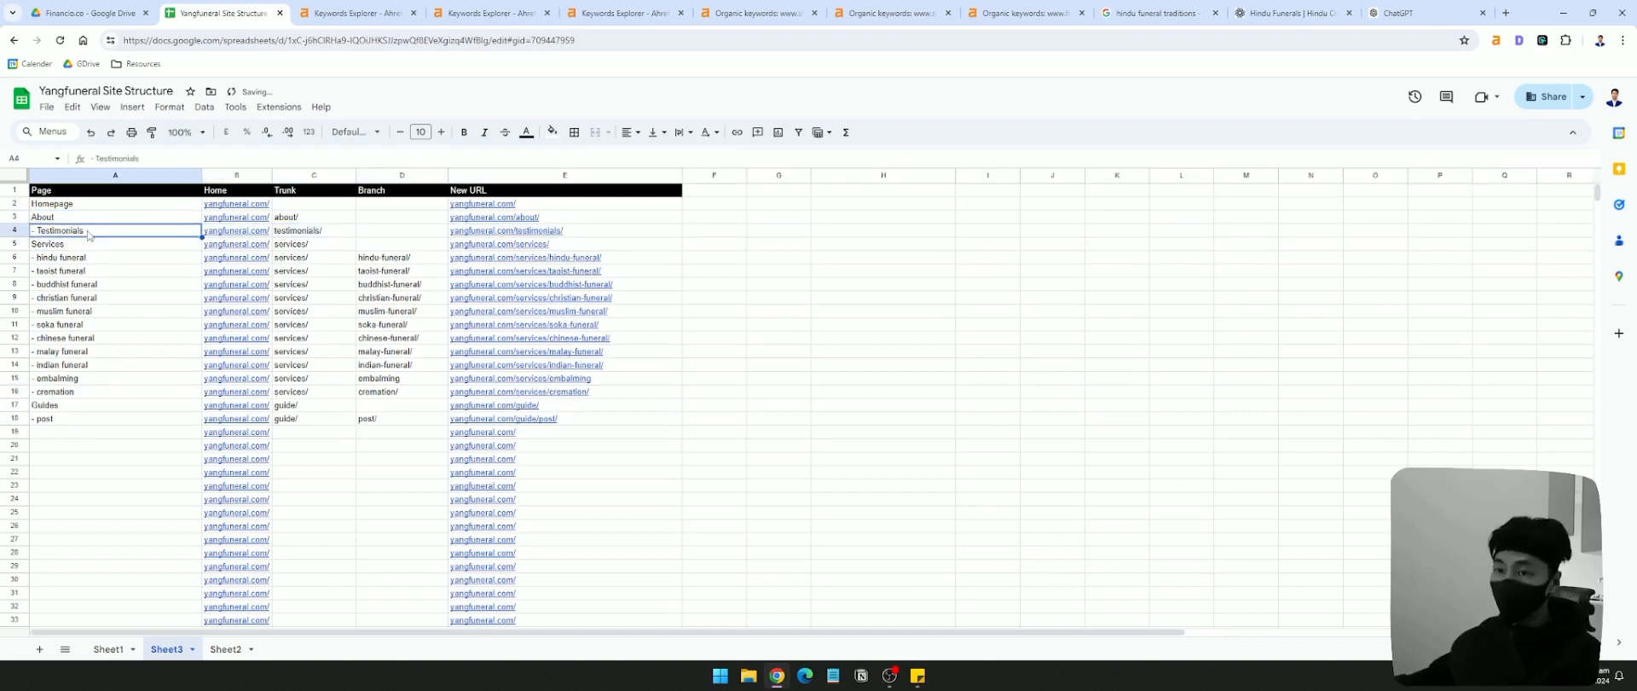
pyautogui.click(17, 217)
pyautogui.click(107, 216)
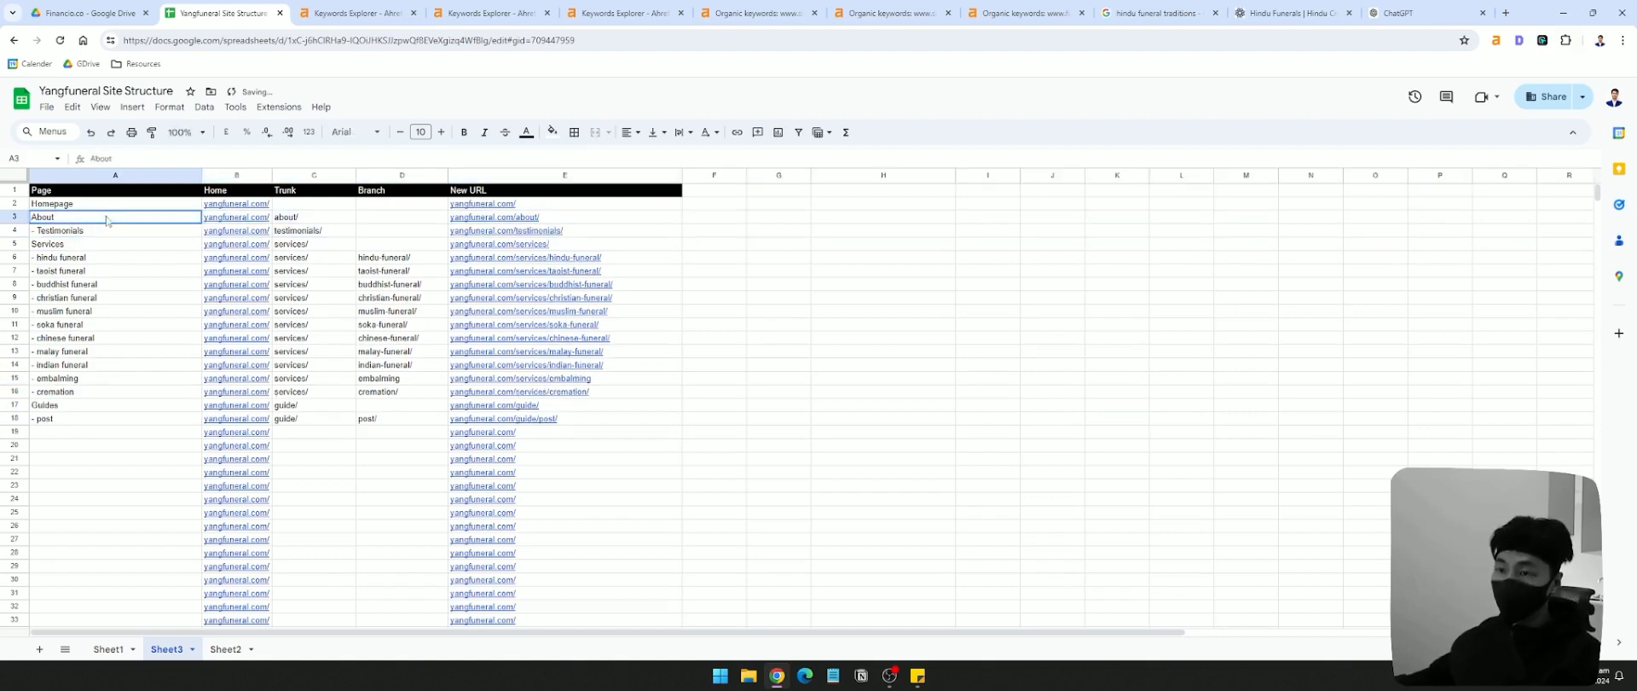
# - Copy the about/ trunk from the About row into the trunk cell of the Testimonials row
pyautogui.click(336, 234)
pyautogui.click(326, 220)
pyautogui.hotkey('ctrl', 'c')
pyautogui.doubleClick(326, 232)
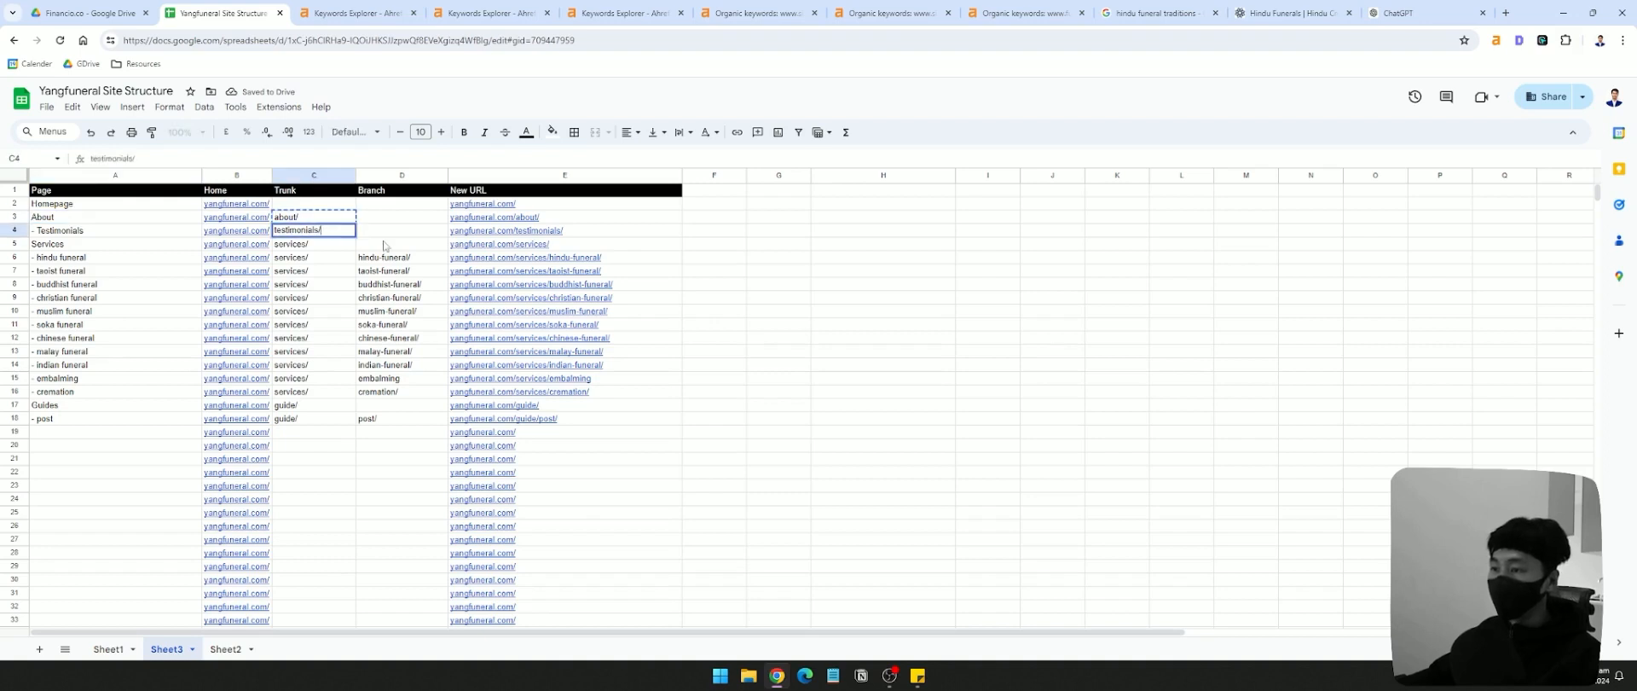
pyautogui.click(384, 233)
pyautogui.hotkey('ctrl', 'v')
pyautogui.click(326, 220)
pyautogui.hotkey('ctrl', 'c')
pyautogui.click(323, 235)
pyautogui.hotkey('ctrl', 'v')
# - Set the branch of the Testimonials row to testimonials/
pyautogui.click(395, 233)
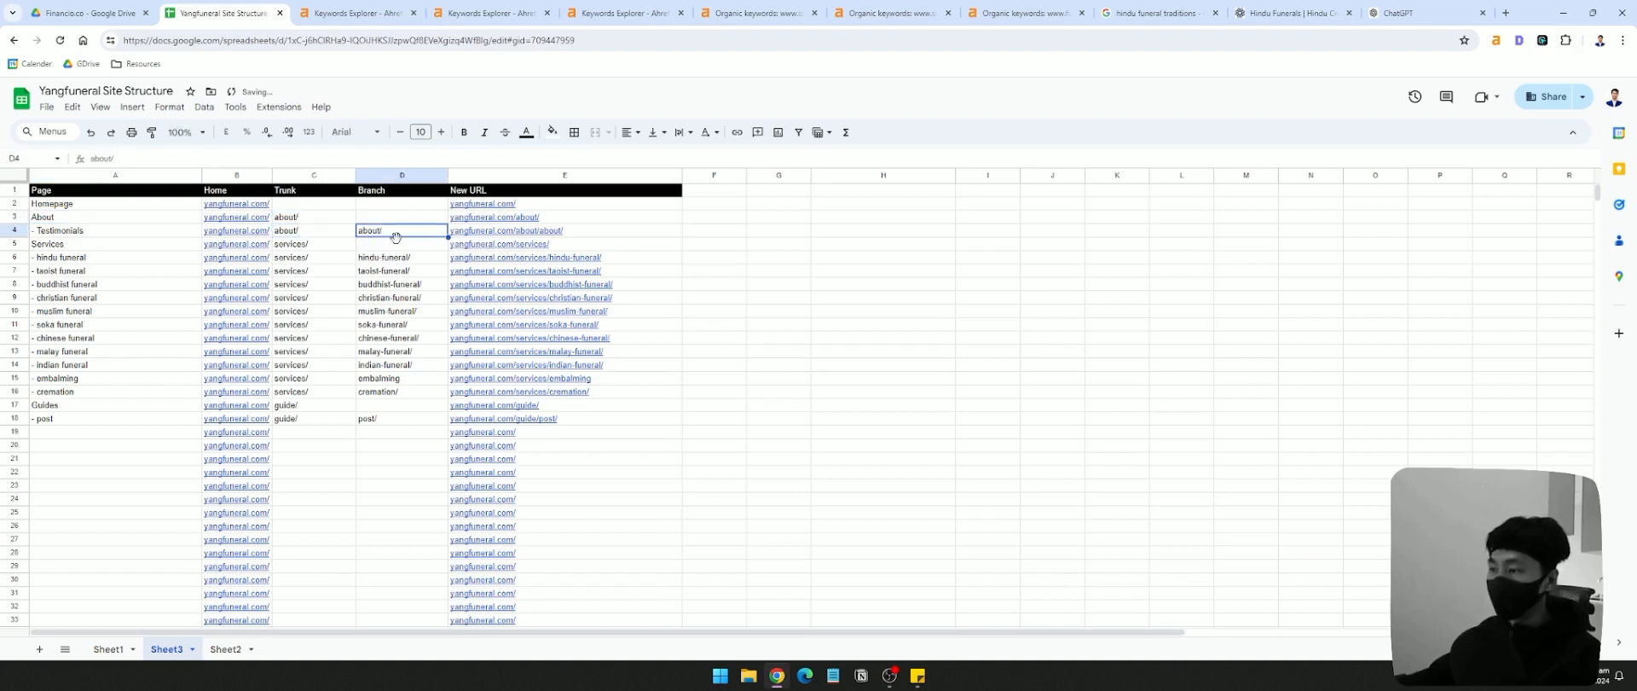
pyautogui.write('testimonials/')
pyautogui.press('Tab')
pyautogui.click(983, 272)
pyautogui.click(170, 232)
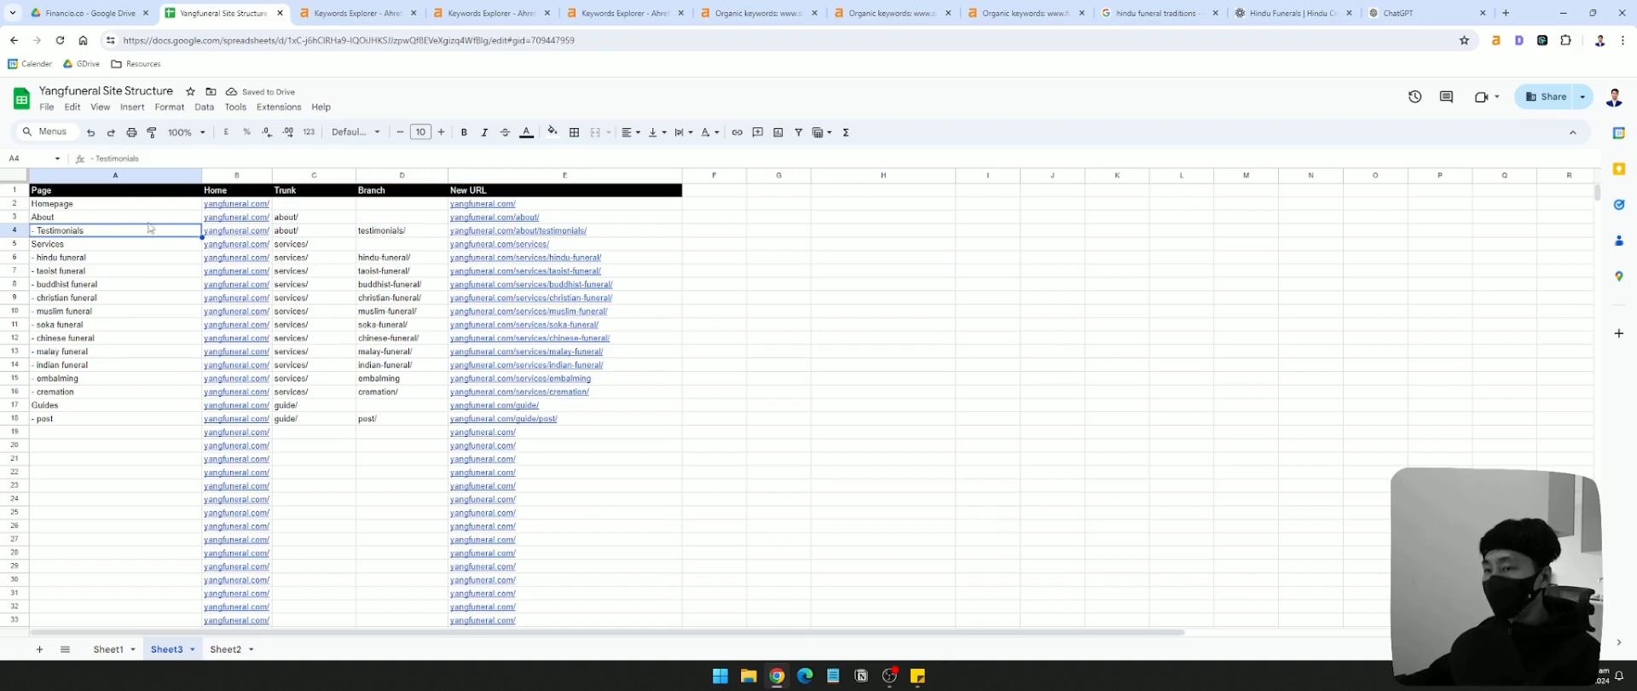
# - Add a Contact Us page in row 19 with the trunk contact/
pyautogui.click(78, 435)
pyautogui.click(97, 206)
pyautogui.click(91, 218)
pyautogui.click(68, 435)
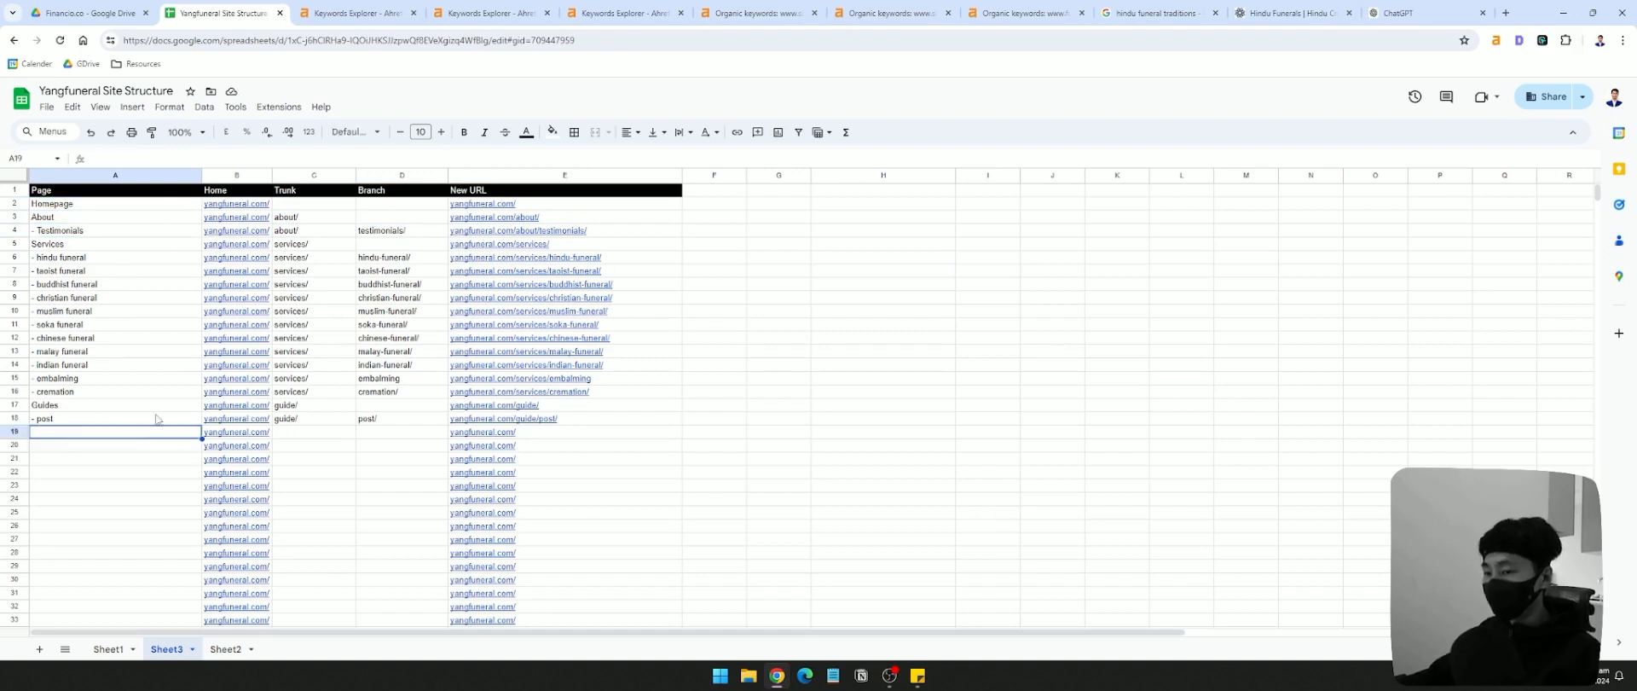
pyautogui.write('Contact Us')
pyautogui.click(309, 435)
pyautogui.click(154, 435)
pyautogui.click(341, 436)
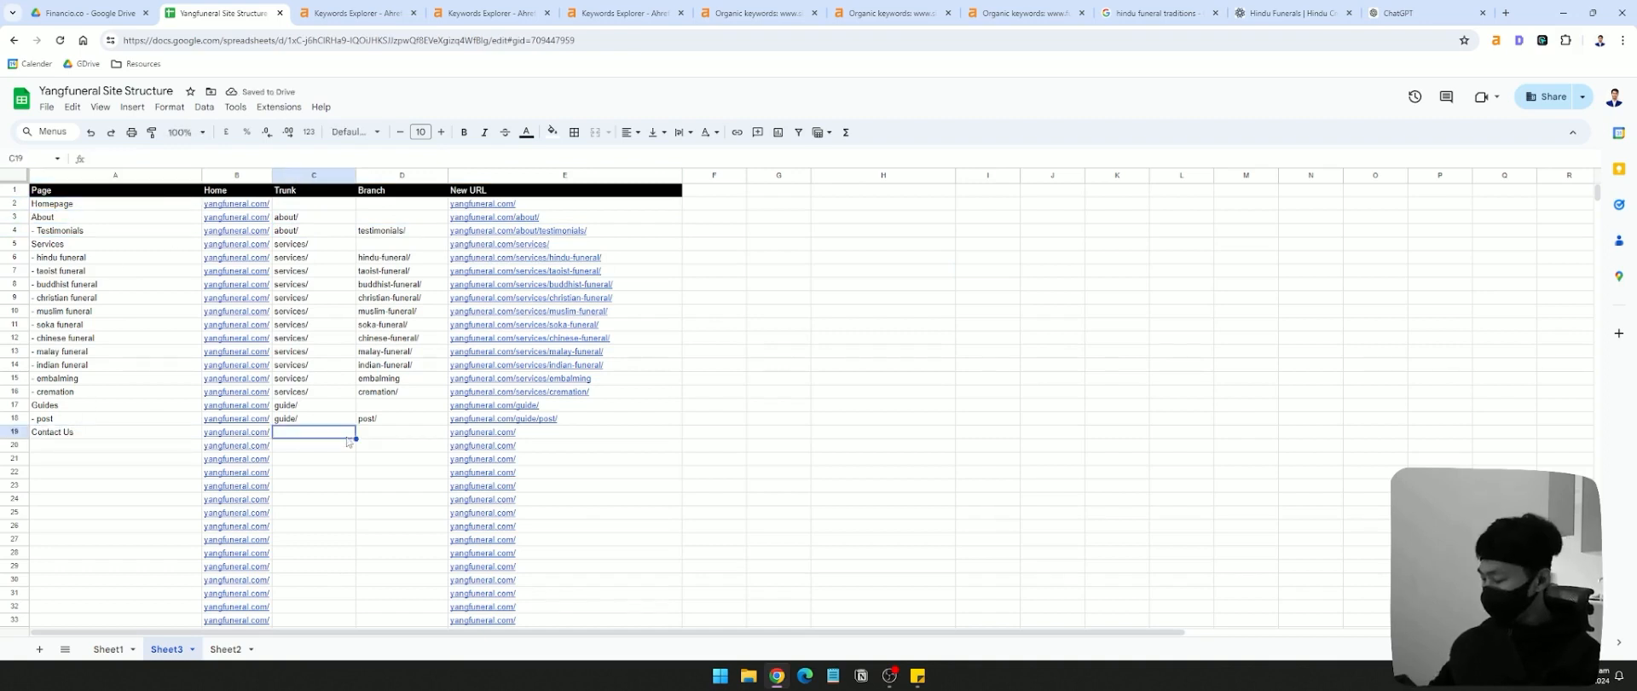
pyautogui.write('contact/')
pyautogui.click(473, 434)
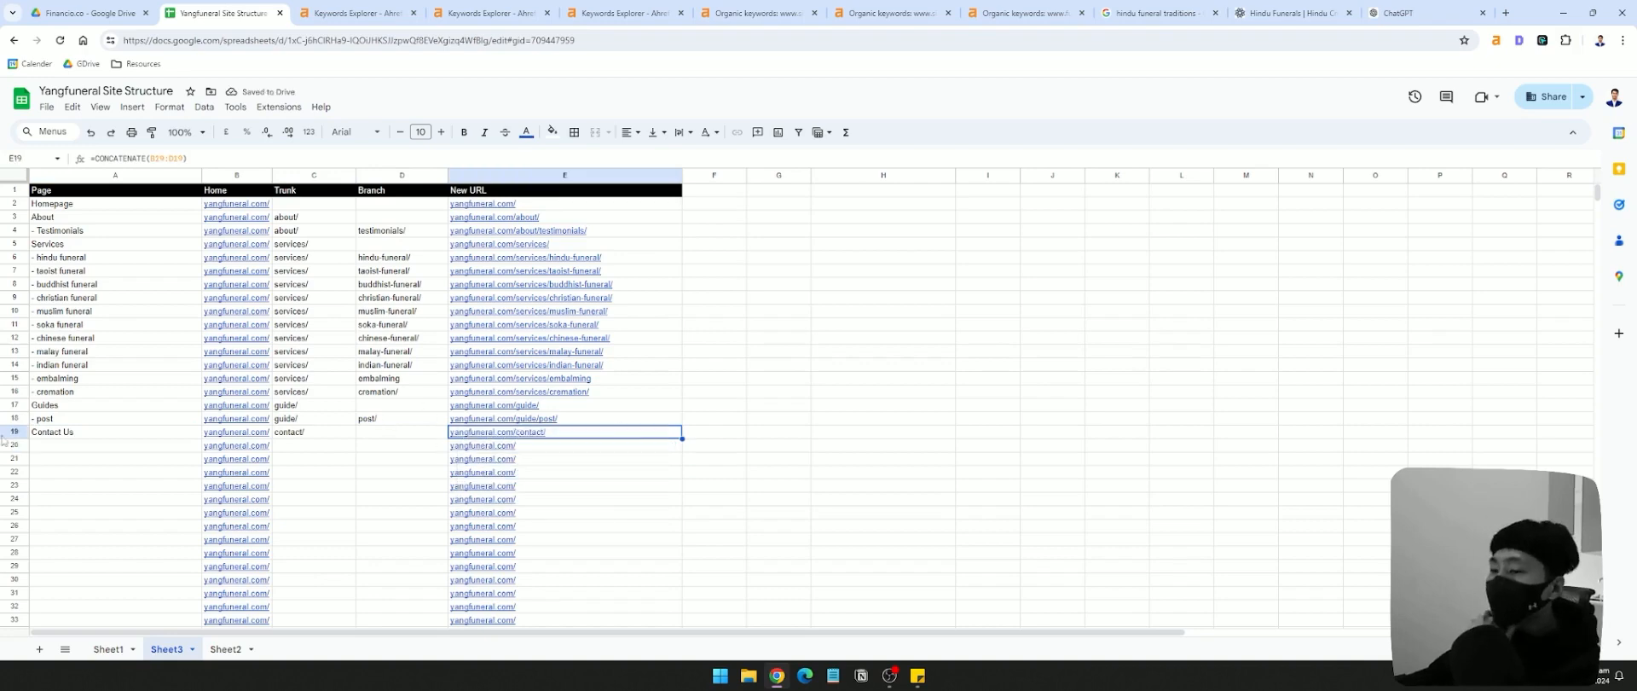
pyautogui.click(146, 434)
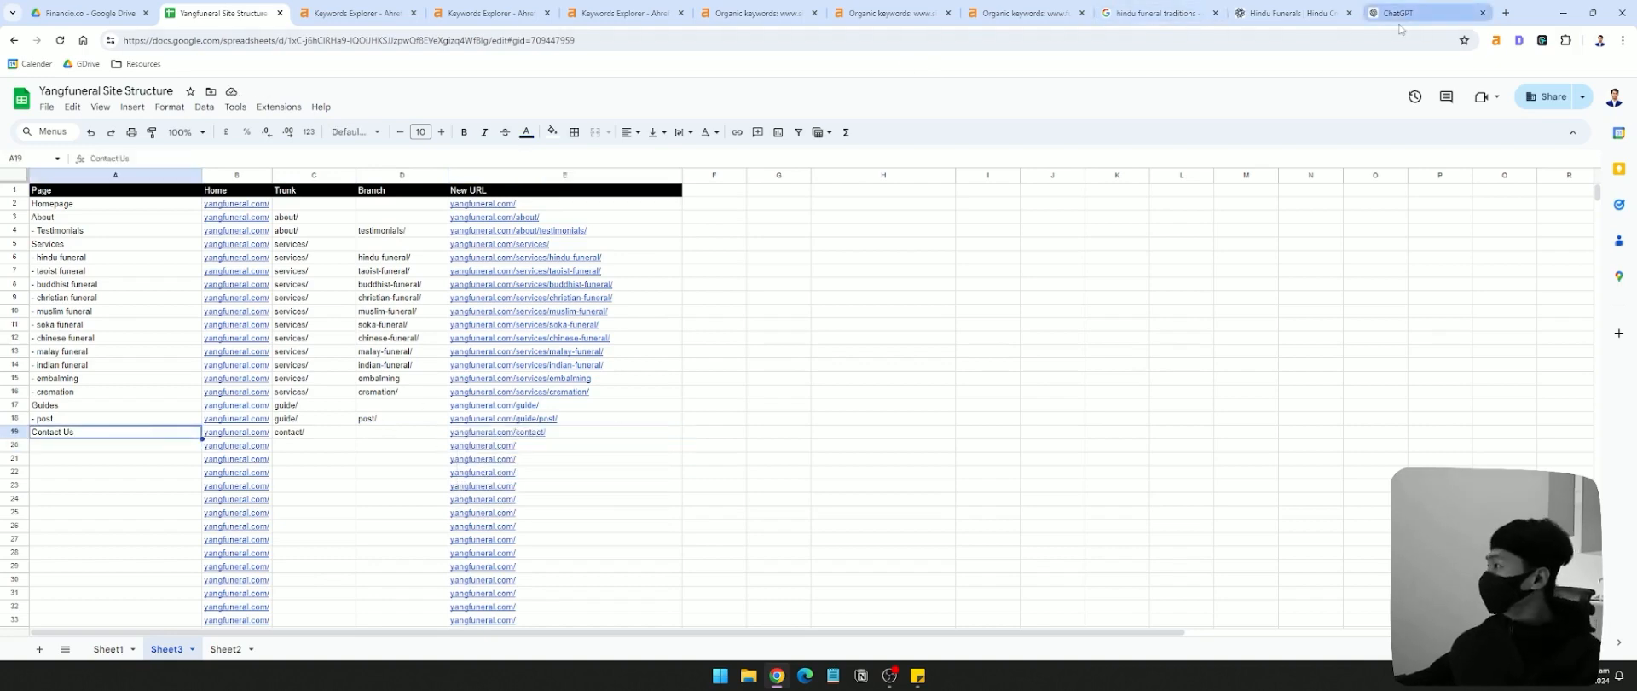
# - Open the current yangfuneral.com homepage in the browser tab that holds the Hindu Funerals page
pyautogui.click(1289, 13)
pyautogui.click(1182, 46)
pyautogui.moveTo(1023, 125)
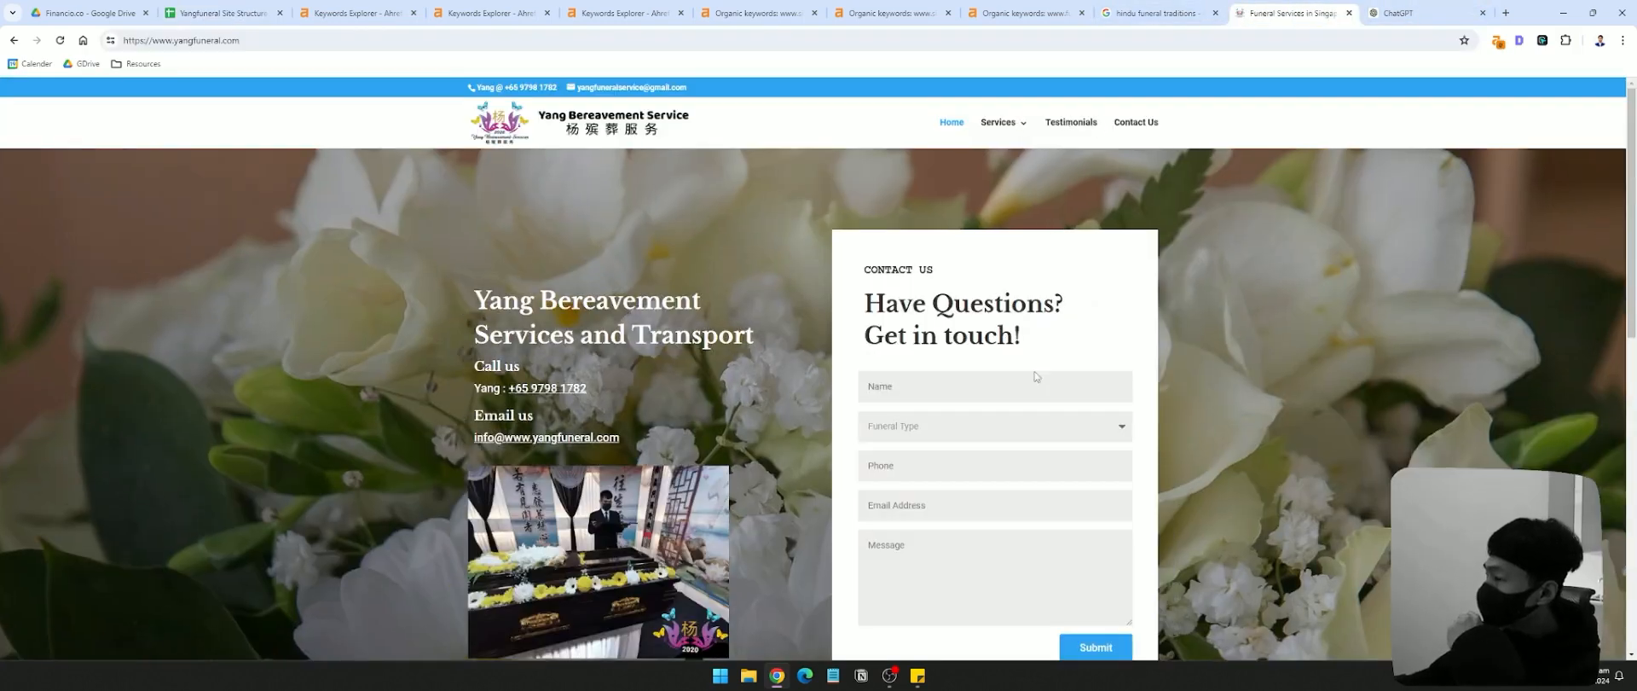
# - Look over the current funeral site's homepage, close it and return to the Yangfuneral Site Structure spreadsheet
pyautogui.scroll(-5, 1404, 428)
pyautogui.scroll(3, 1317, 399)
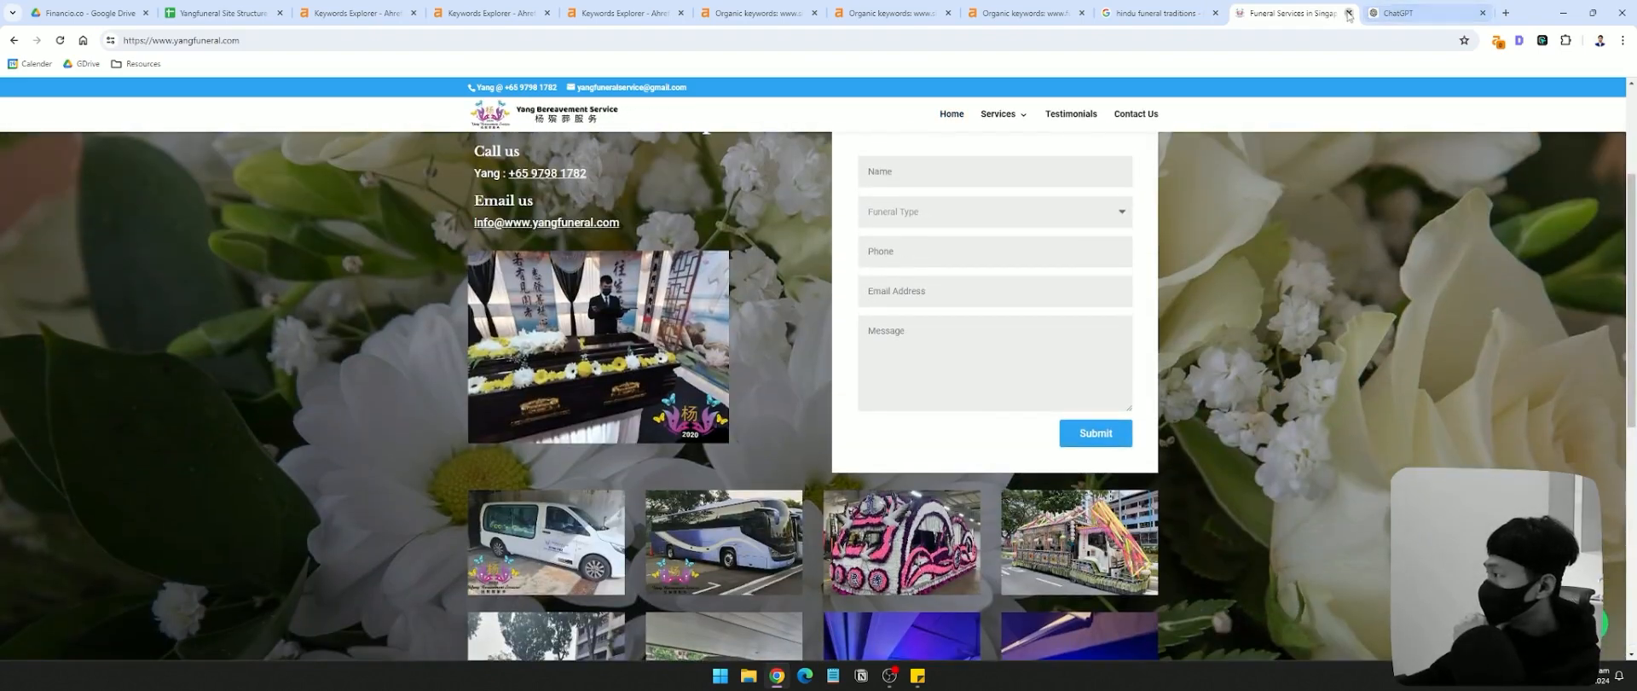
pyautogui.click(1348, 13)
pyautogui.click(1159, 12)
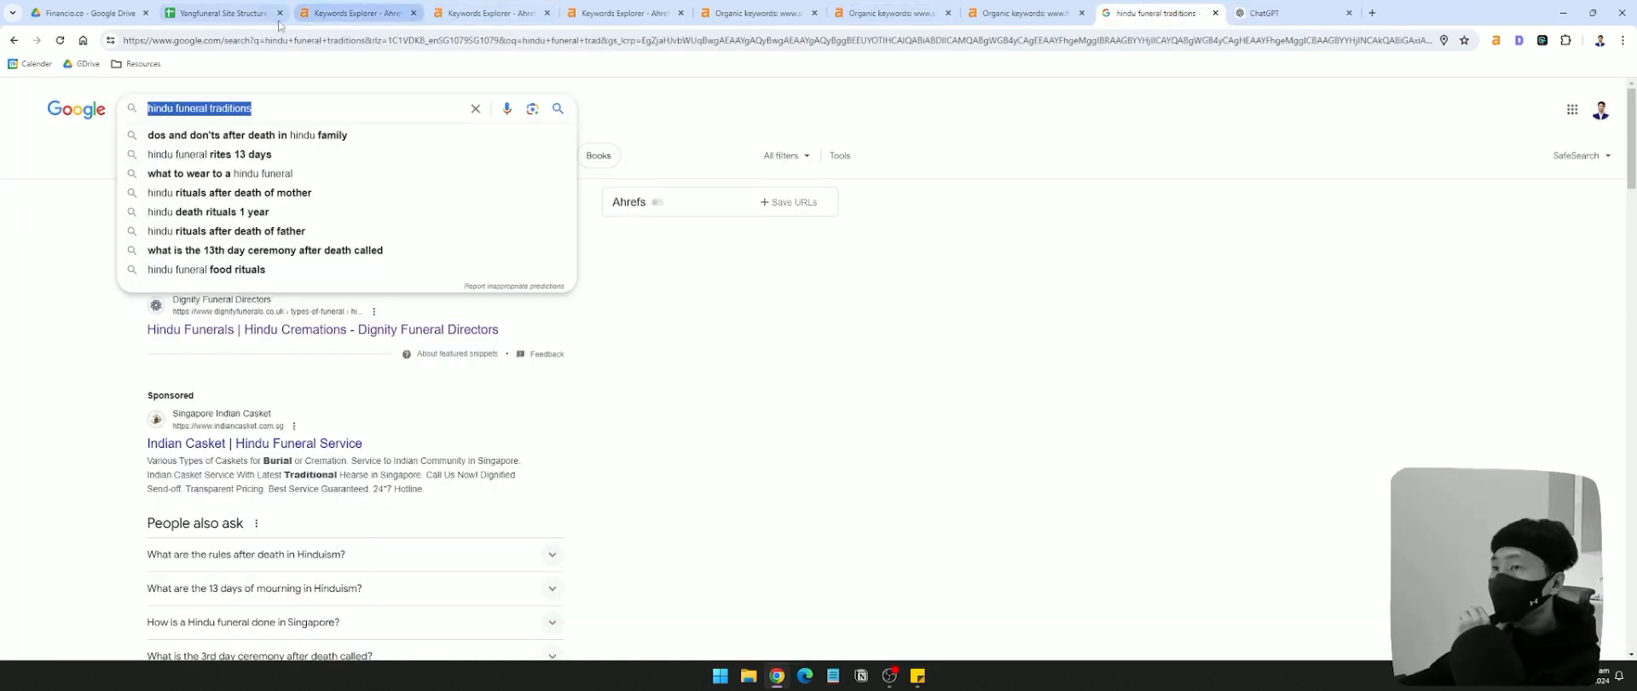
pyautogui.click(226, 13)
pyautogui.click(83, 445)
pyautogui.hotkey('shift', 'space')
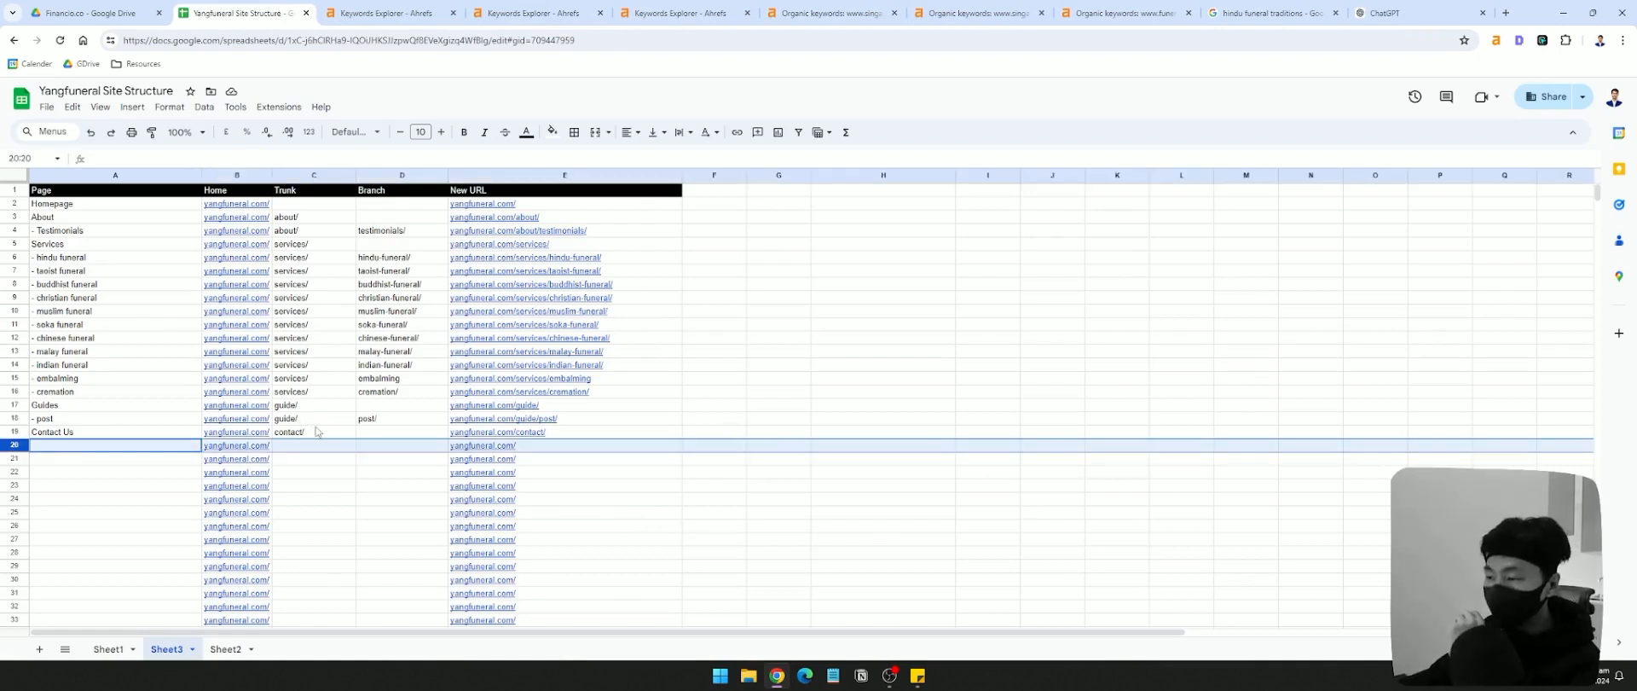
pyautogui.click(14, 243)
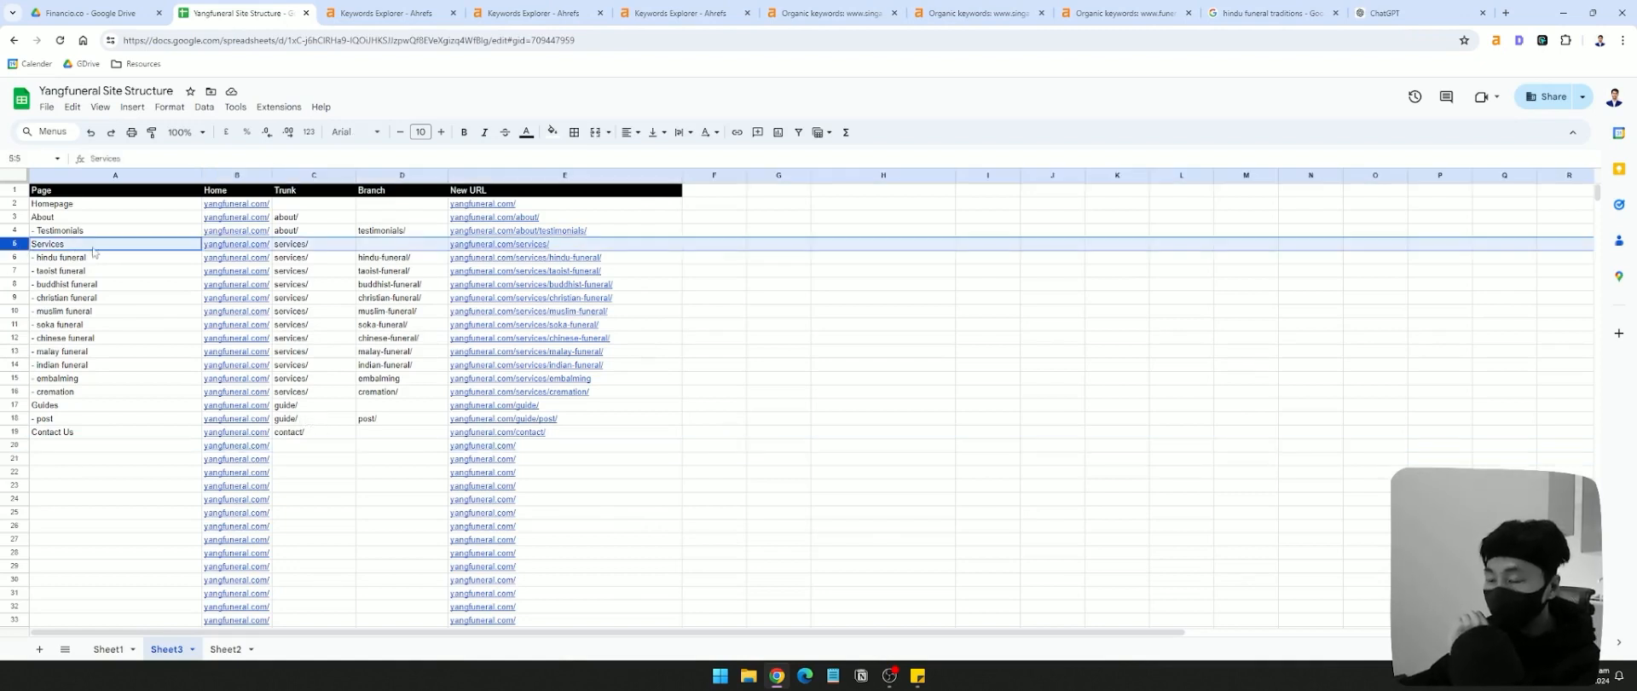
pyautogui.click(104, 298)
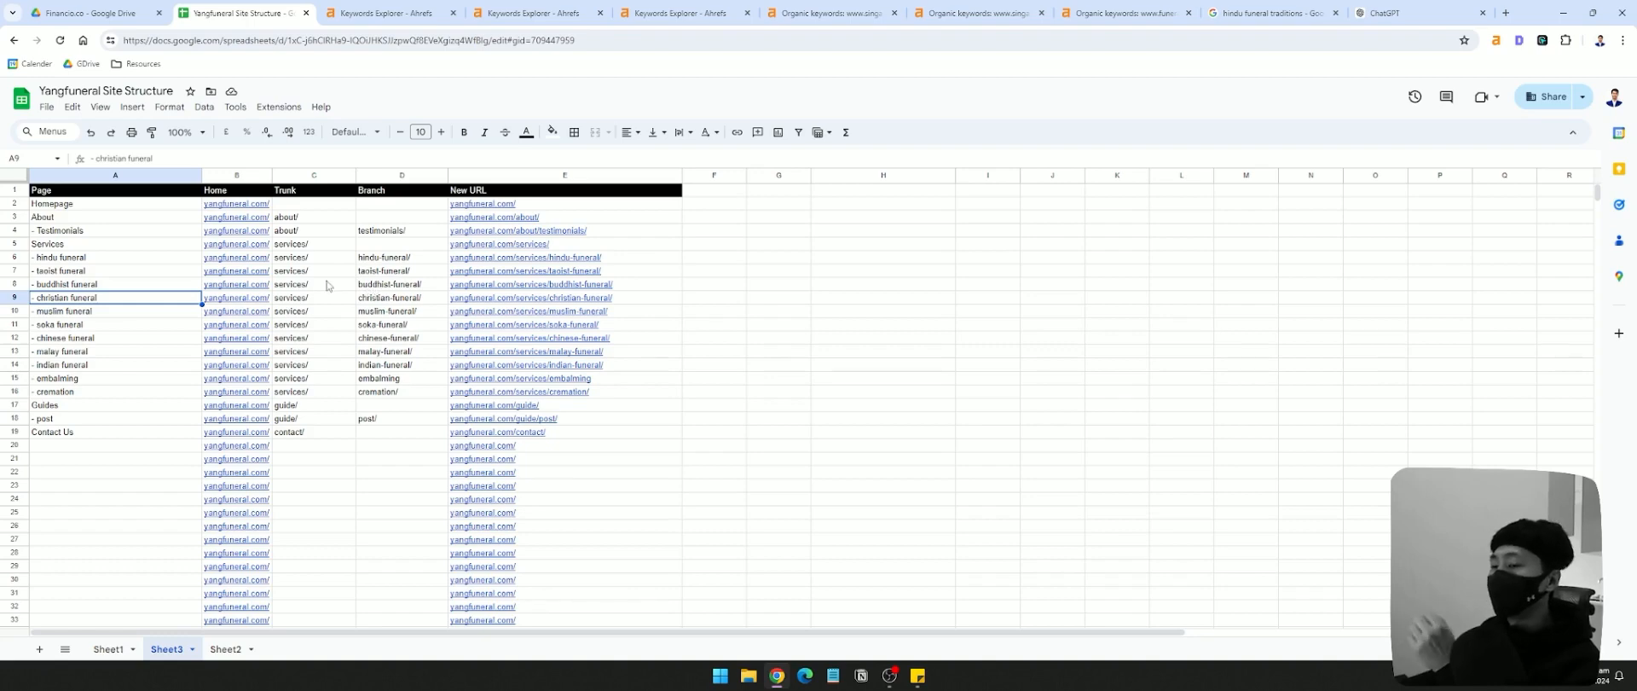
pyautogui.click(43, 432)
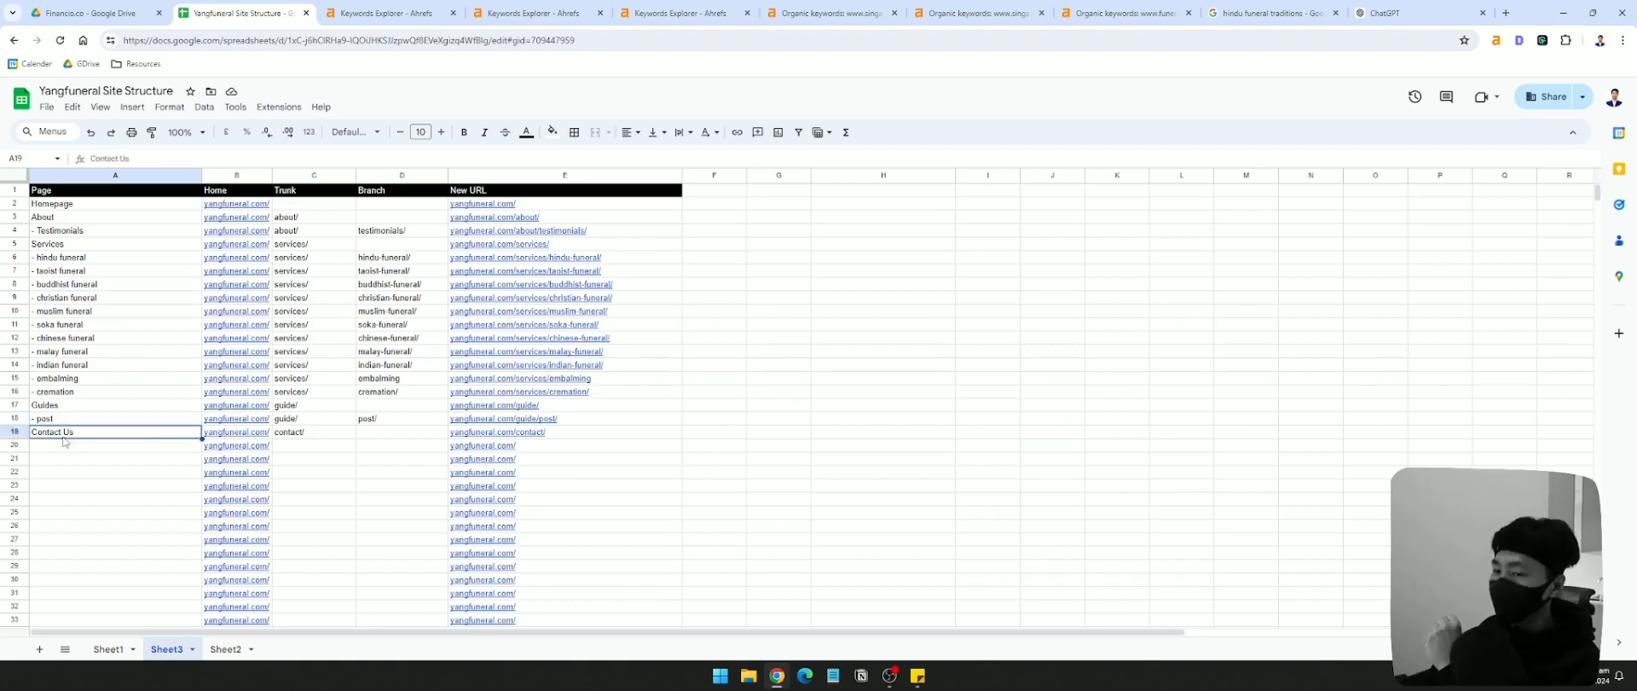
# - Delete all unused rows below the Contact Us row, from row 20 to row 1000
pyautogui.click(10, 444)
pyautogui.hotkey('ctrl', 'shift', 'Down')
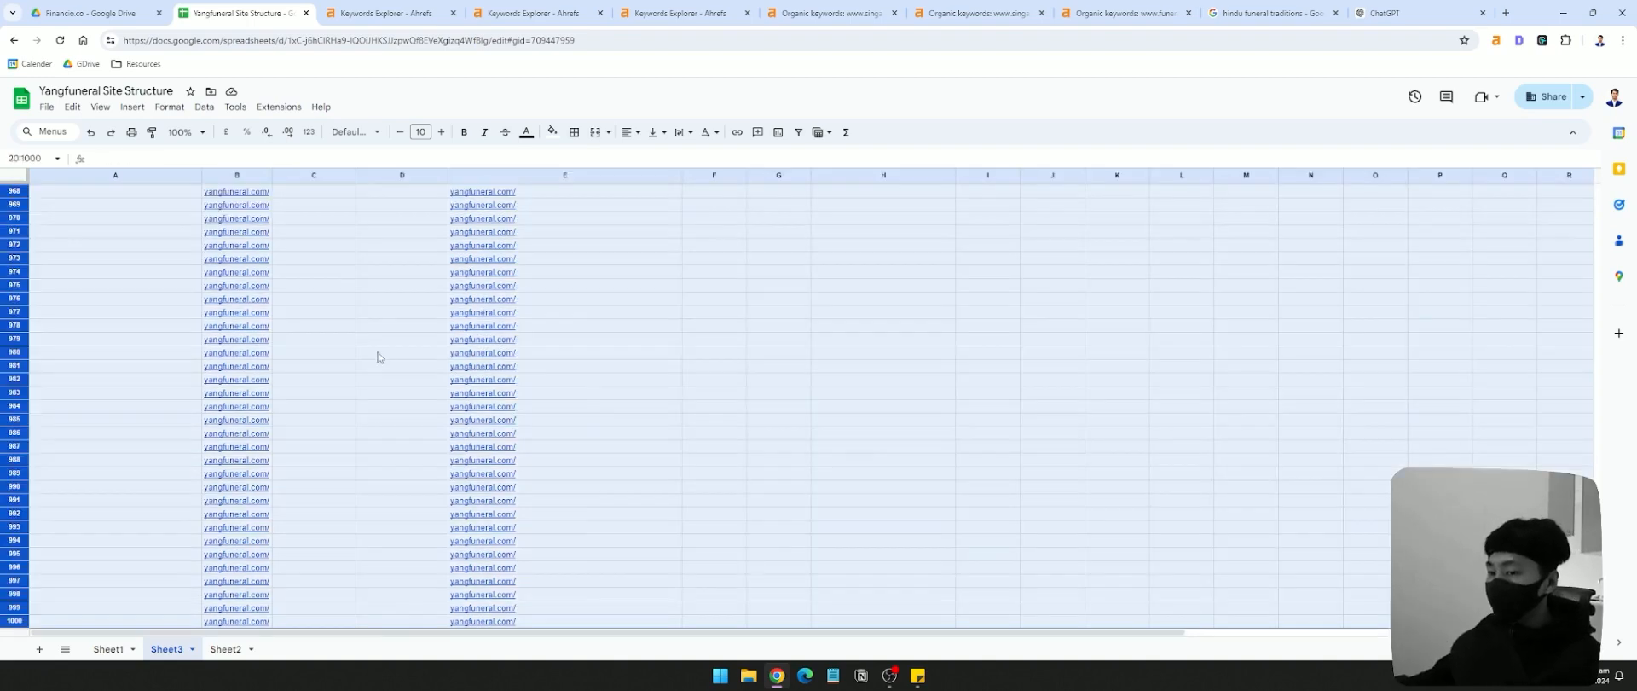
pyautogui.rightClick(378, 353)
pyautogui.click(443, 465)
# - Review the page table from Homepage to Contact Us, including the new URL built for Testimonials
pyautogui.moveTo(381, 273); pyautogui.dragTo(109, 410)
pyautogui.click(780, 298)
pyautogui.moveTo(104, 206); pyautogui.dragTo(720, 430)
pyautogui.click(840, 352)
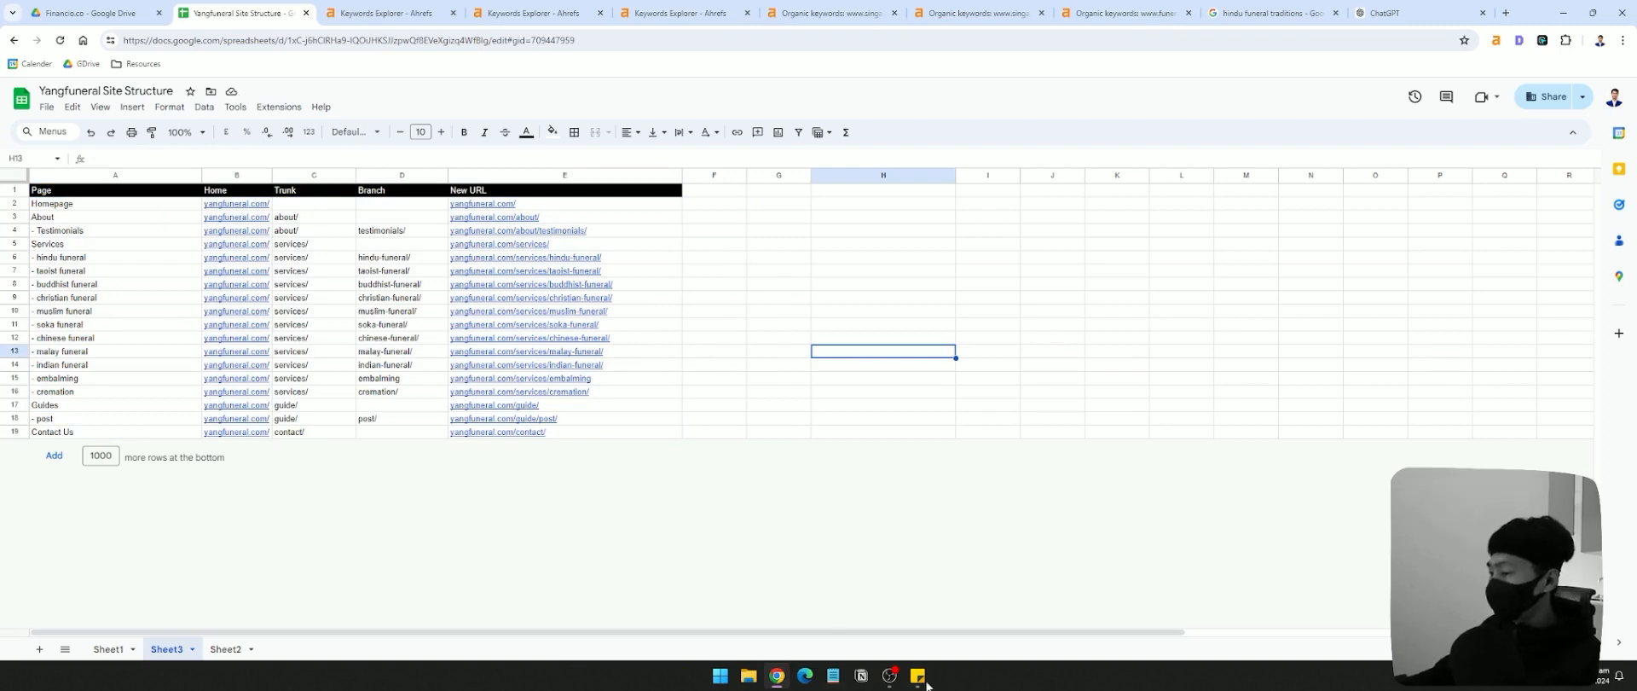
pyautogui.click(130, 234)
pyautogui.click(501, 232)
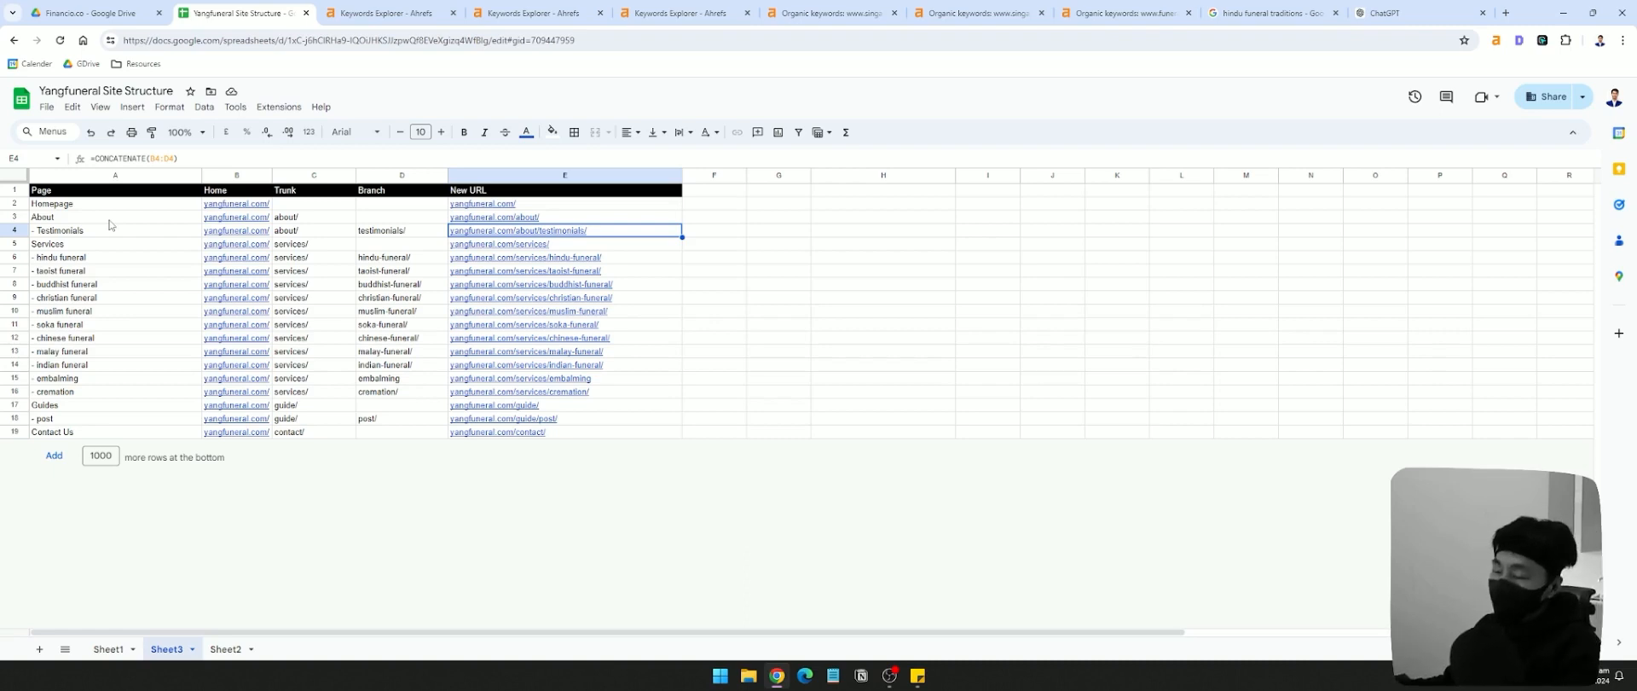
pyautogui.click(110, 220)
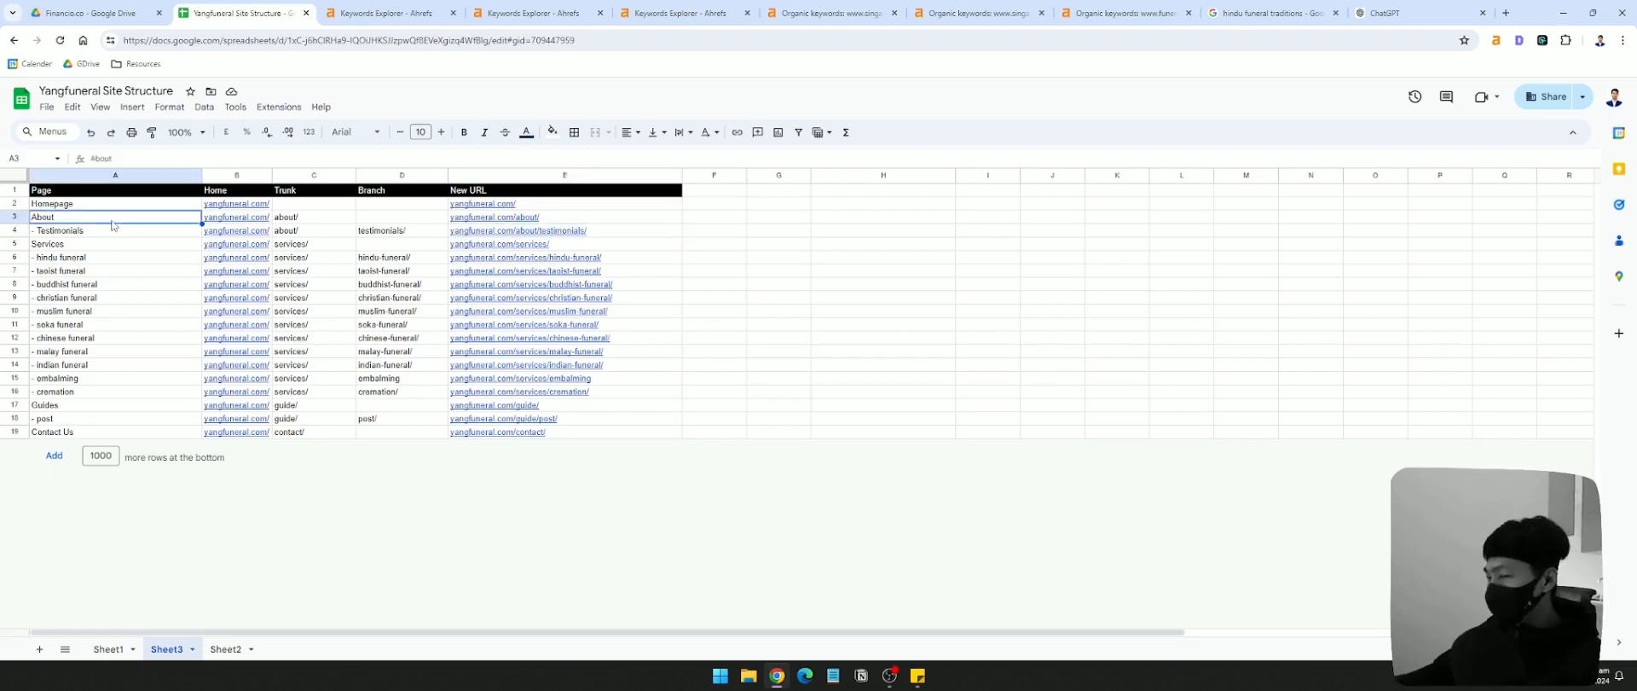
pyautogui.moveTo(399, 271); pyautogui.dragTo(361, 264)
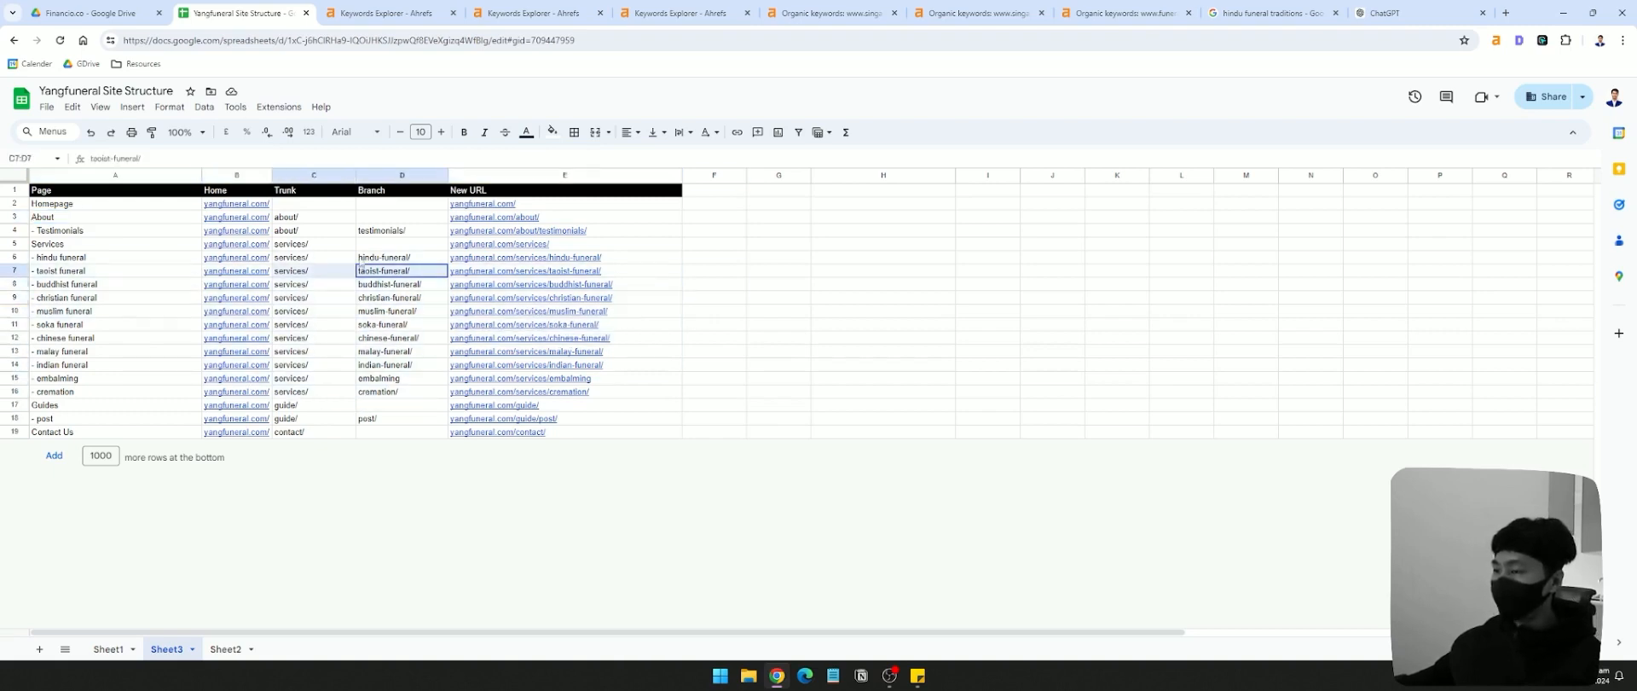
# - Delete the unused columns F to Z beside the New URL column
pyautogui.click(714, 175)
pyautogui.hotkey('ctrl', 'shift', 'Right')
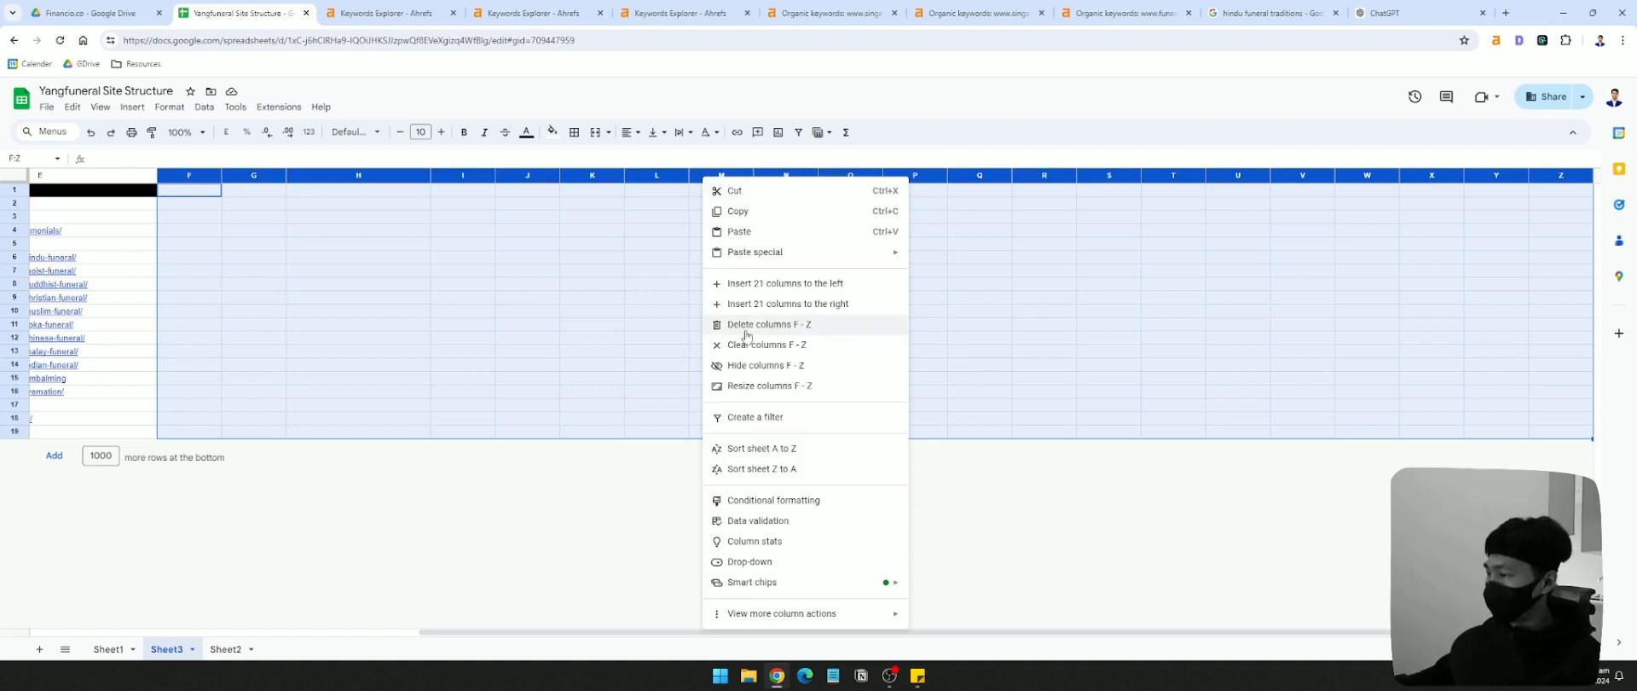
pyautogui.click(750, 324)
# - Check the trunk and branch entries of the about, service and guide pages against their page names
pyautogui.moveTo(111, 230); pyautogui.dragTo(111, 364)
pyautogui.moveTo(335, 231); pyautogui.dragTo(339, 338)
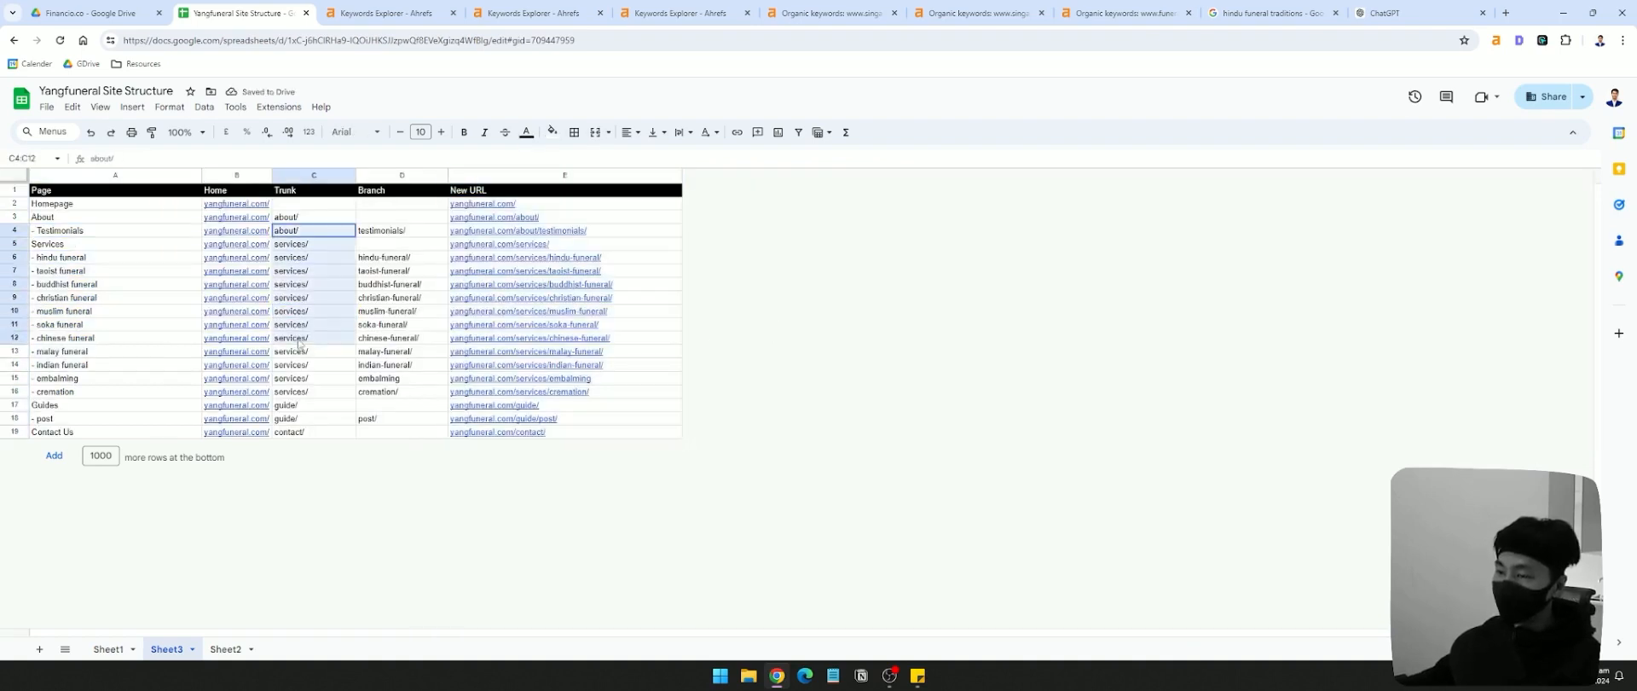
pyautogui.click(369, 312)
pyautogui.click(345, 218)
pyautogui.click(372, 234)
pyautogui.click(343, 235)
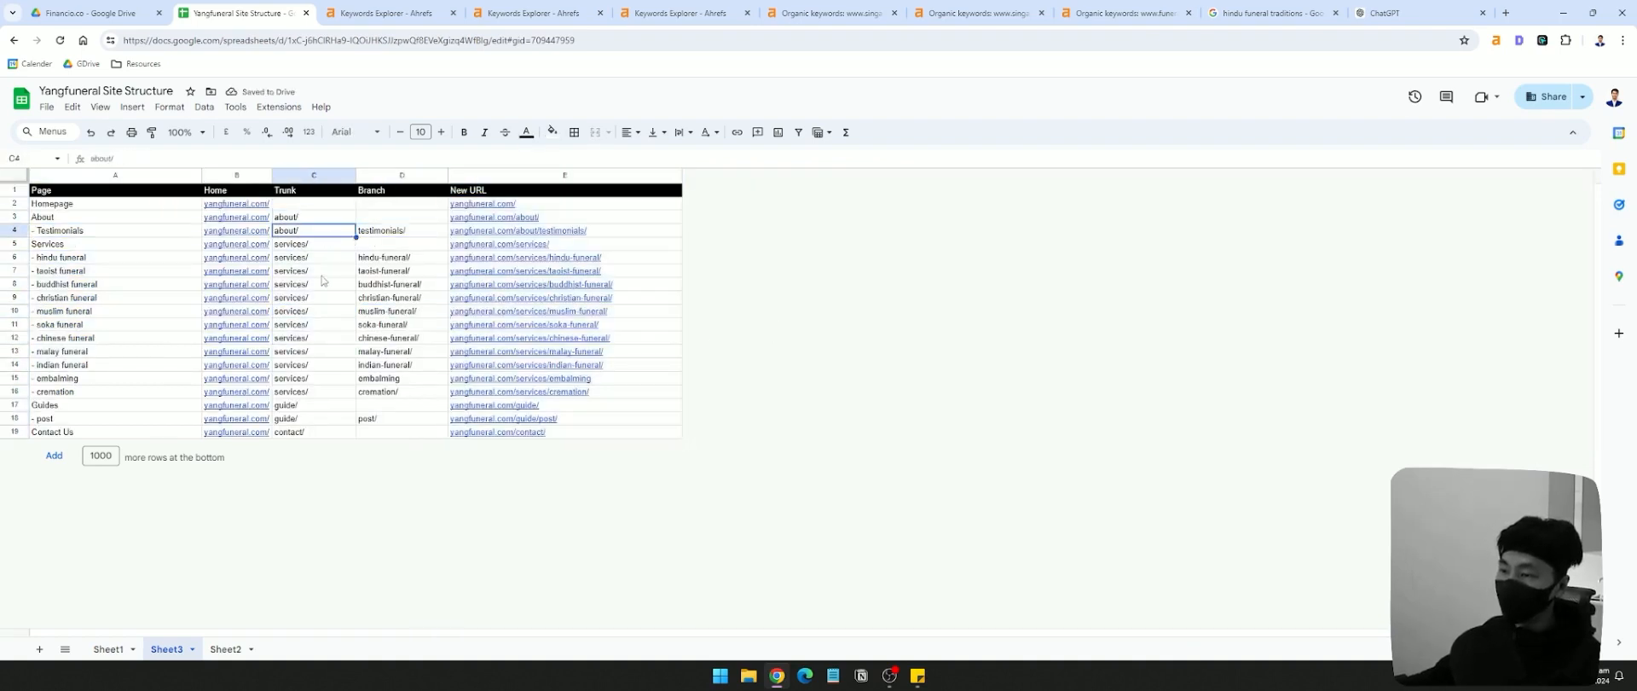
pyautogui.click(329, 421)
pyautogui.click(361, 422)
pyautogui.click(341, 422)
pyautogui.click(141, 419)
pyautogui.click(376, 395)
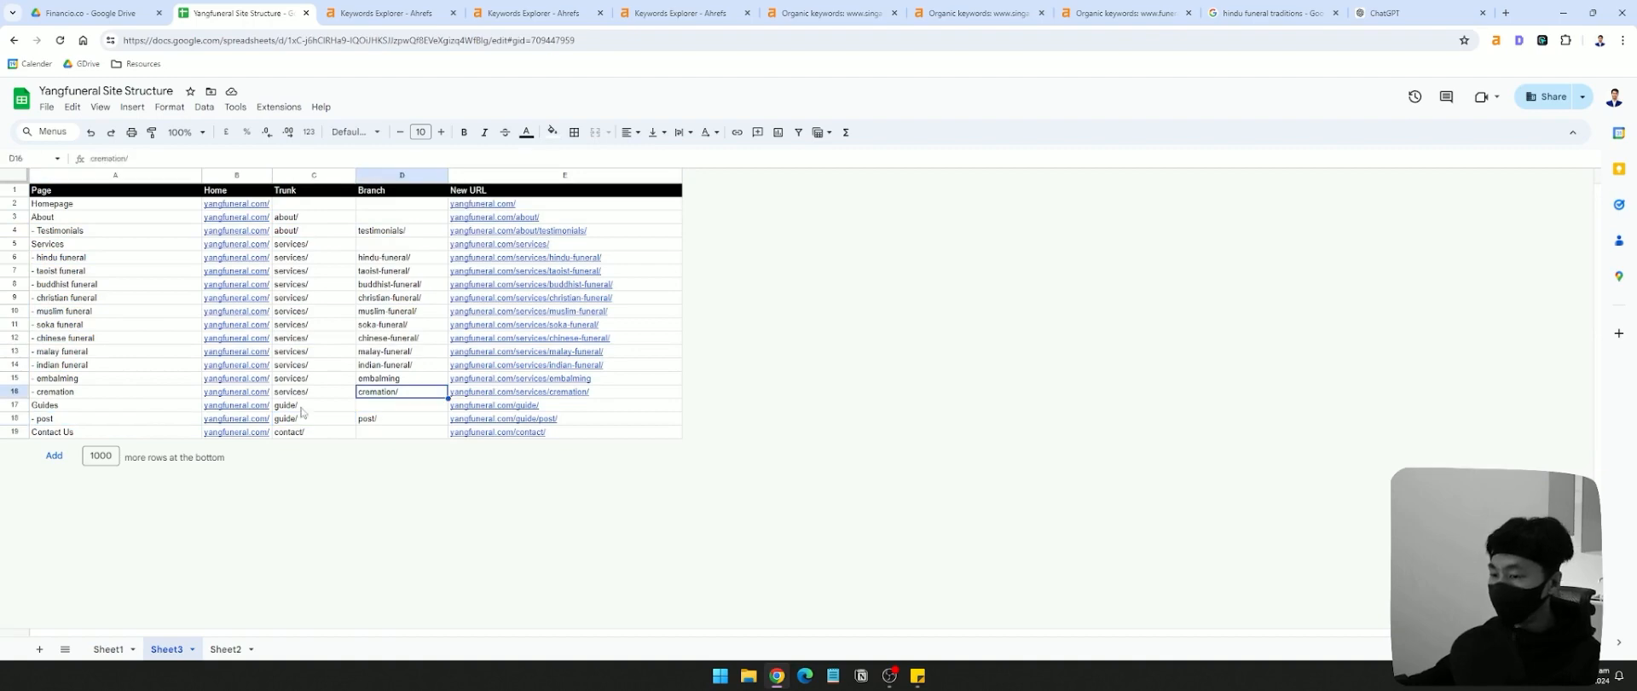
# - Remove the filter from the keyword table on Sheet2
pyautogui.click(226, 649)
pyautogui.scroll(-10, 346, 554)
pyautogui.scroll(-18, 345, 555)
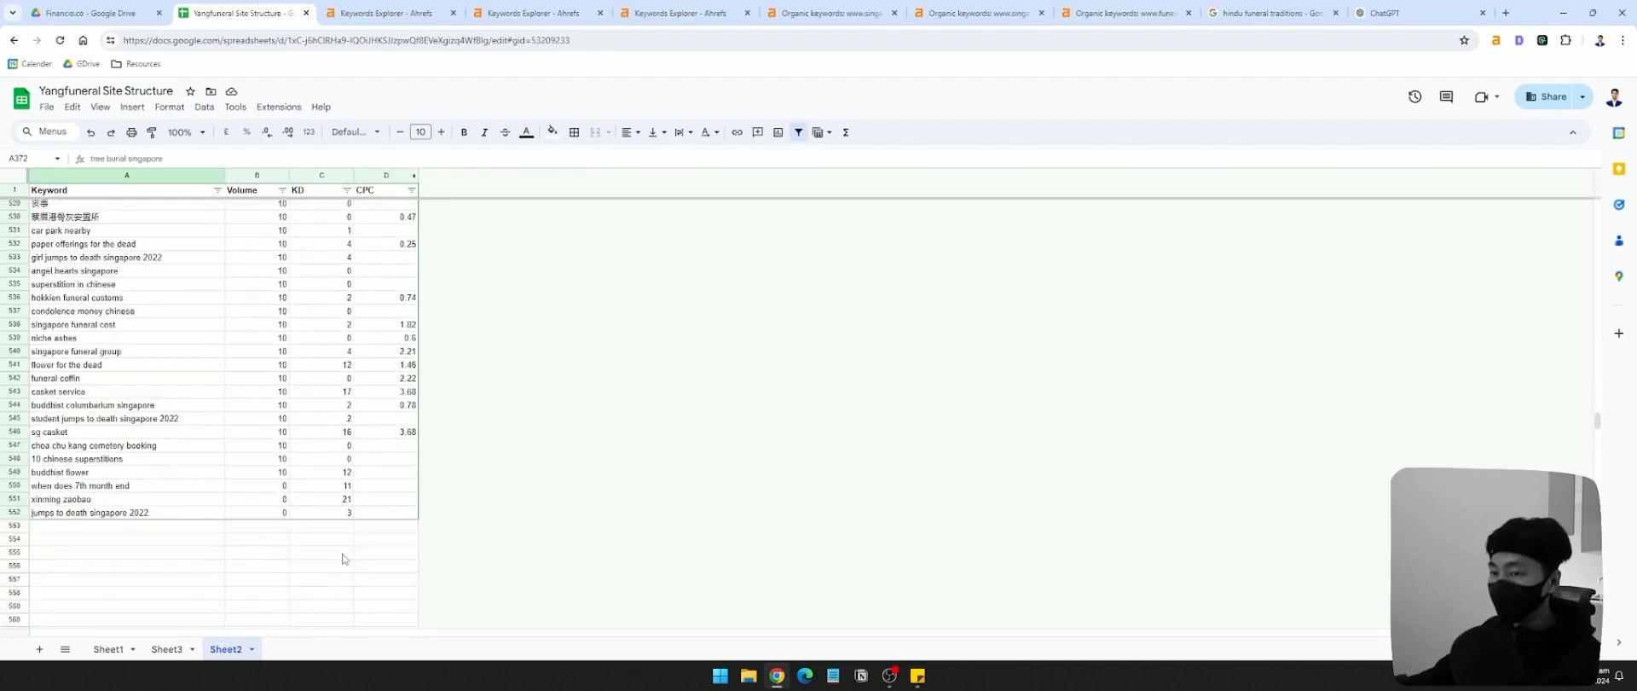
pyautogui.click(187, 395)
pyautogui.scroll(5, 249, 226)
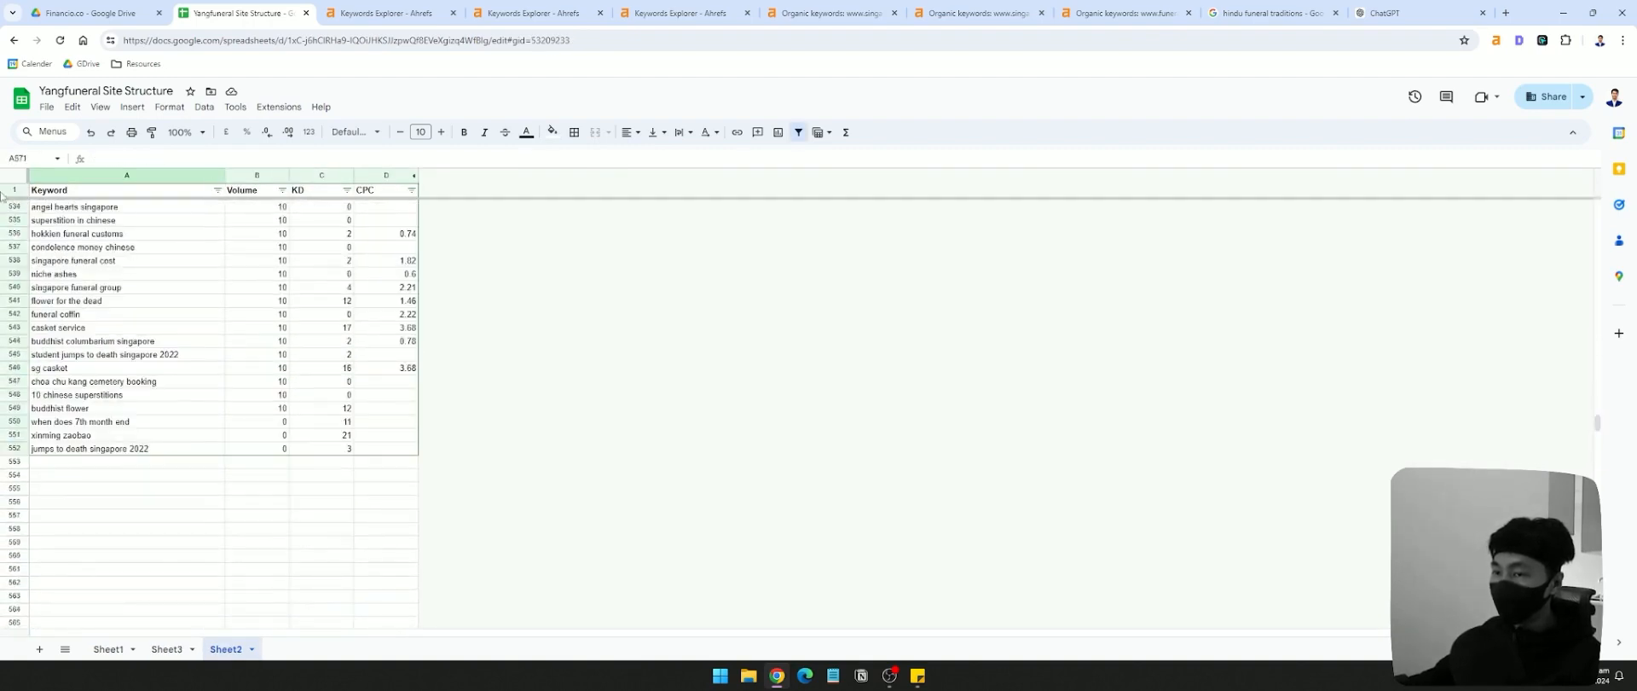
pyautogui.click(799, 133)
pyautogui.scroll(20, 153, 426)
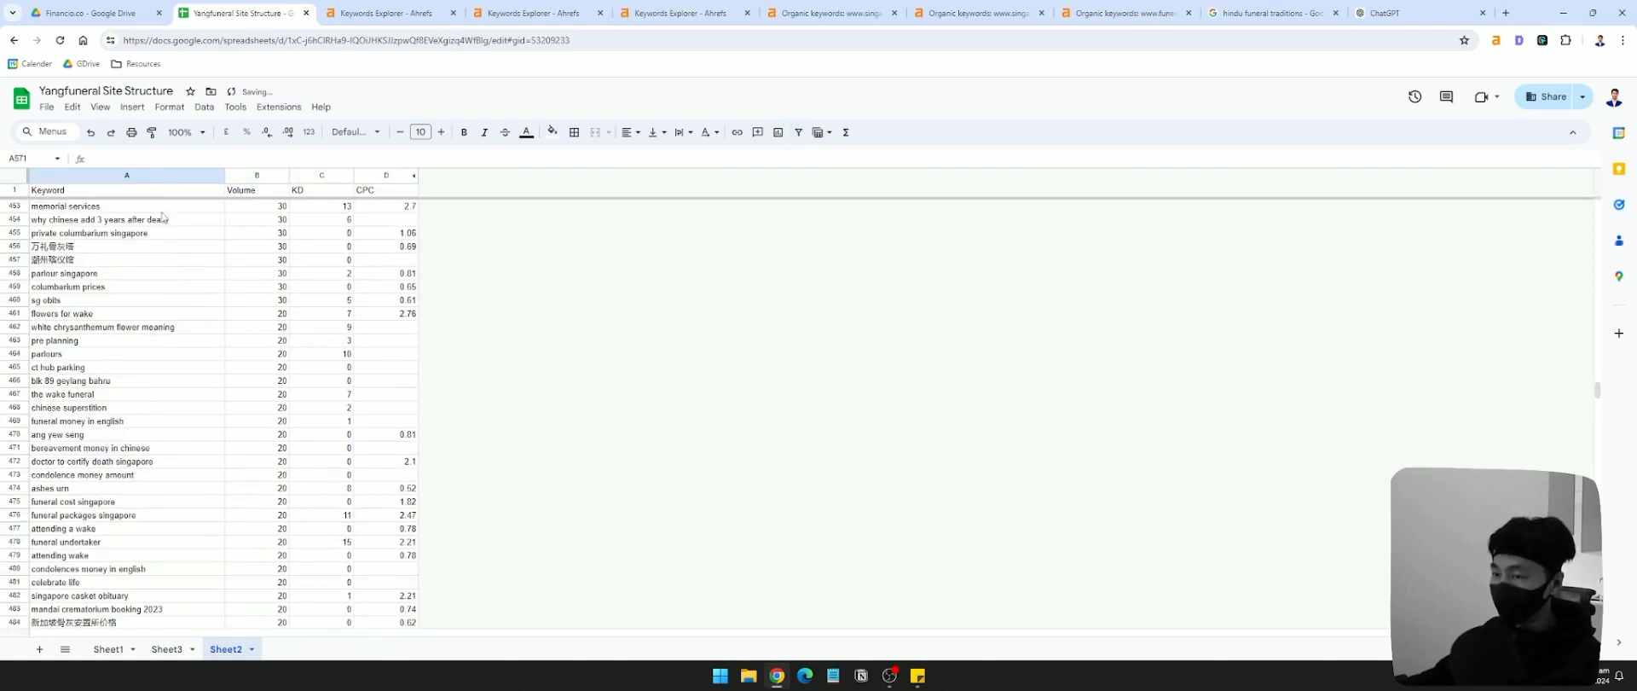
# - Examine the keywords on Sheet2 with their volume, KD and CPC, focusing on the highest-volume terms
pyautogui.click(136, 175)
pyautogui.click(253, 176)
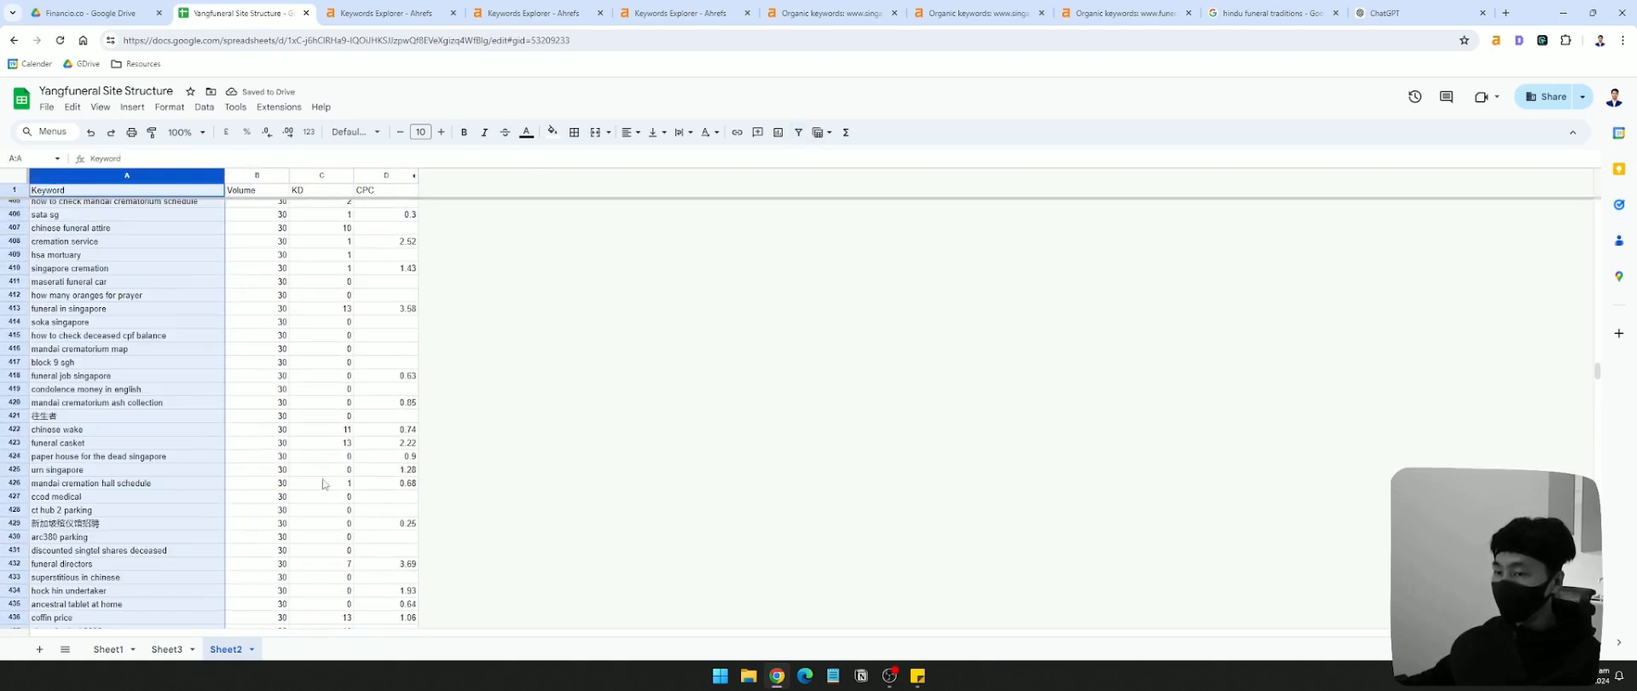
pyautogui.click(317, 444)
pyautogui.scroll(20, 253, 406)
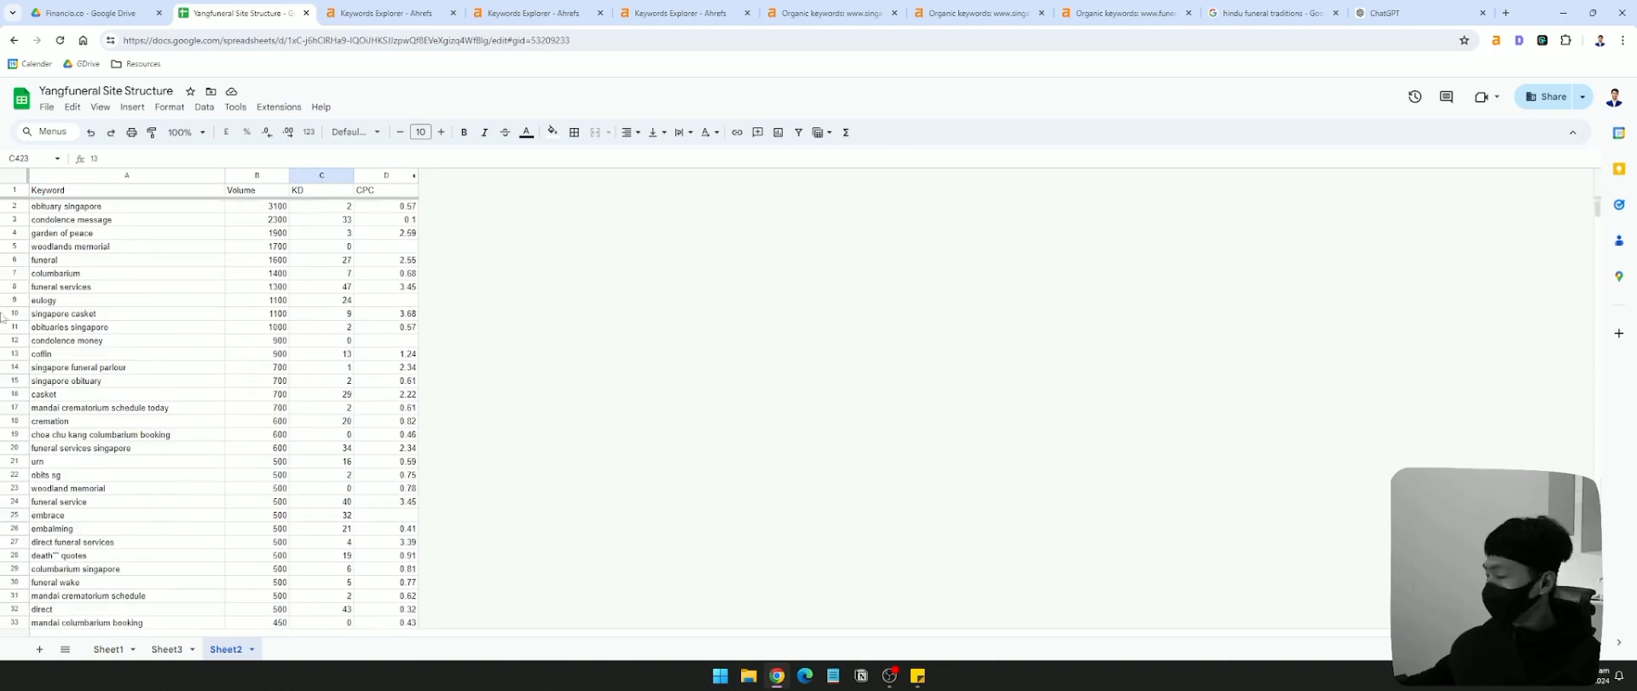
pyautogui.click(100, 288)
pyautogui.moveTo(96, 233); pyautogui.dragTo(183, 400)
pyautogui.click(253, 327)
pyautogui.moveTo(140, 288); pyautogui.dragTo(162, 447)
pyautogui.click(383, 314)
pyautogui.click(217, 287)
pyautogui.click(112, 208)
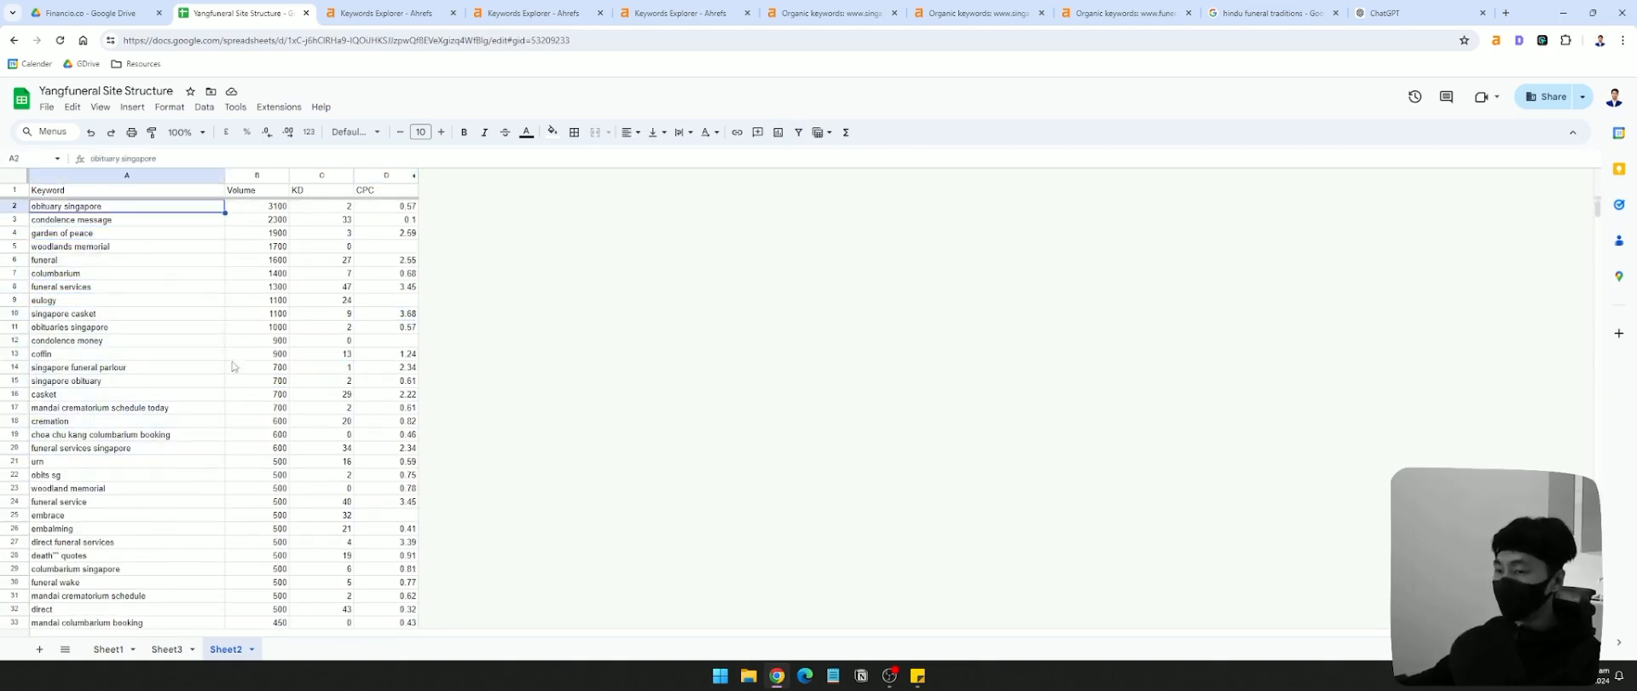
pyautogui.hotkey('ctrl', 'space')
pyautogui.hotkey('ctrl', 'a')
pyautogui.click(256, 259)
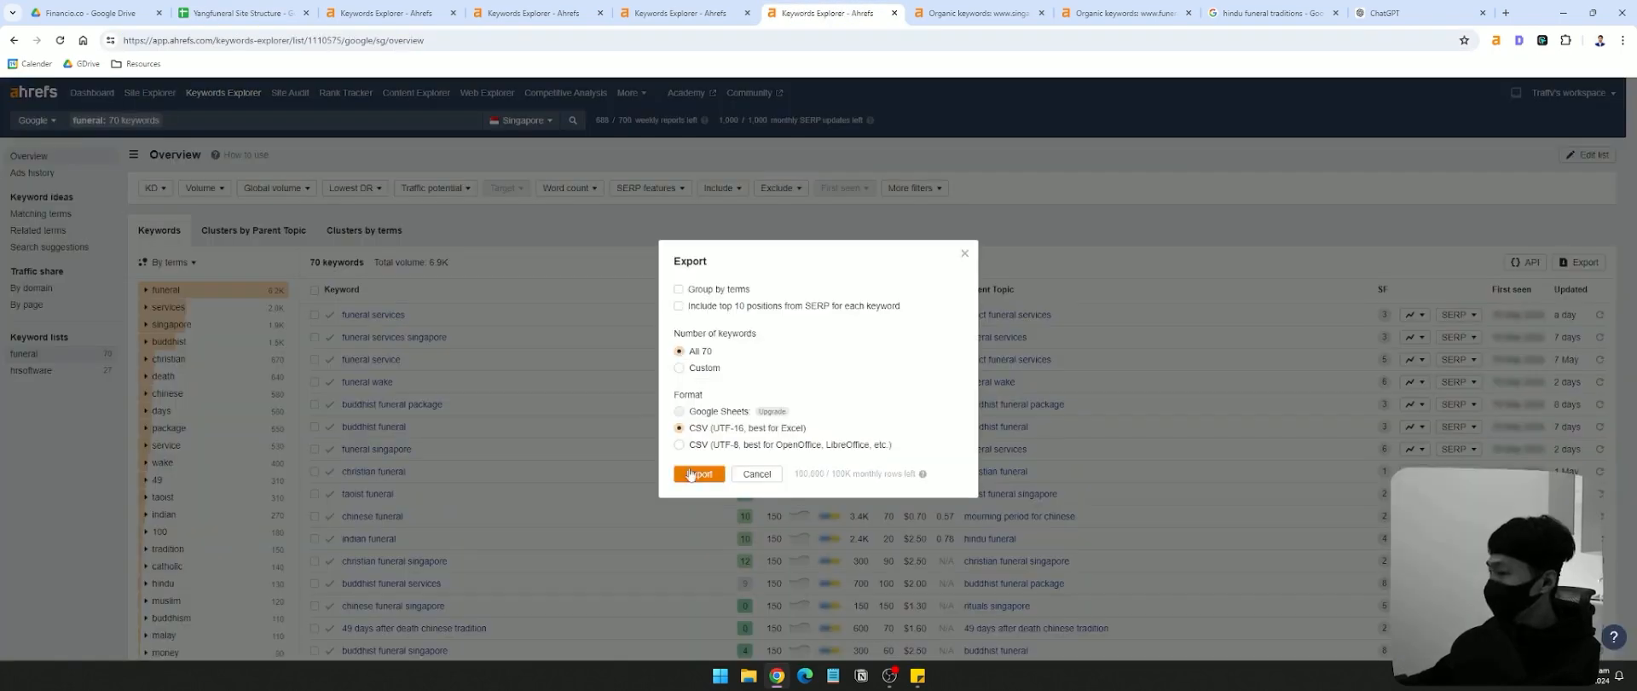
# - Export all 70 keywords of the Ahrefs funeral list as UTF-16 CSV and import the file into a new Sheet4
pyautogui.click(695, 474)
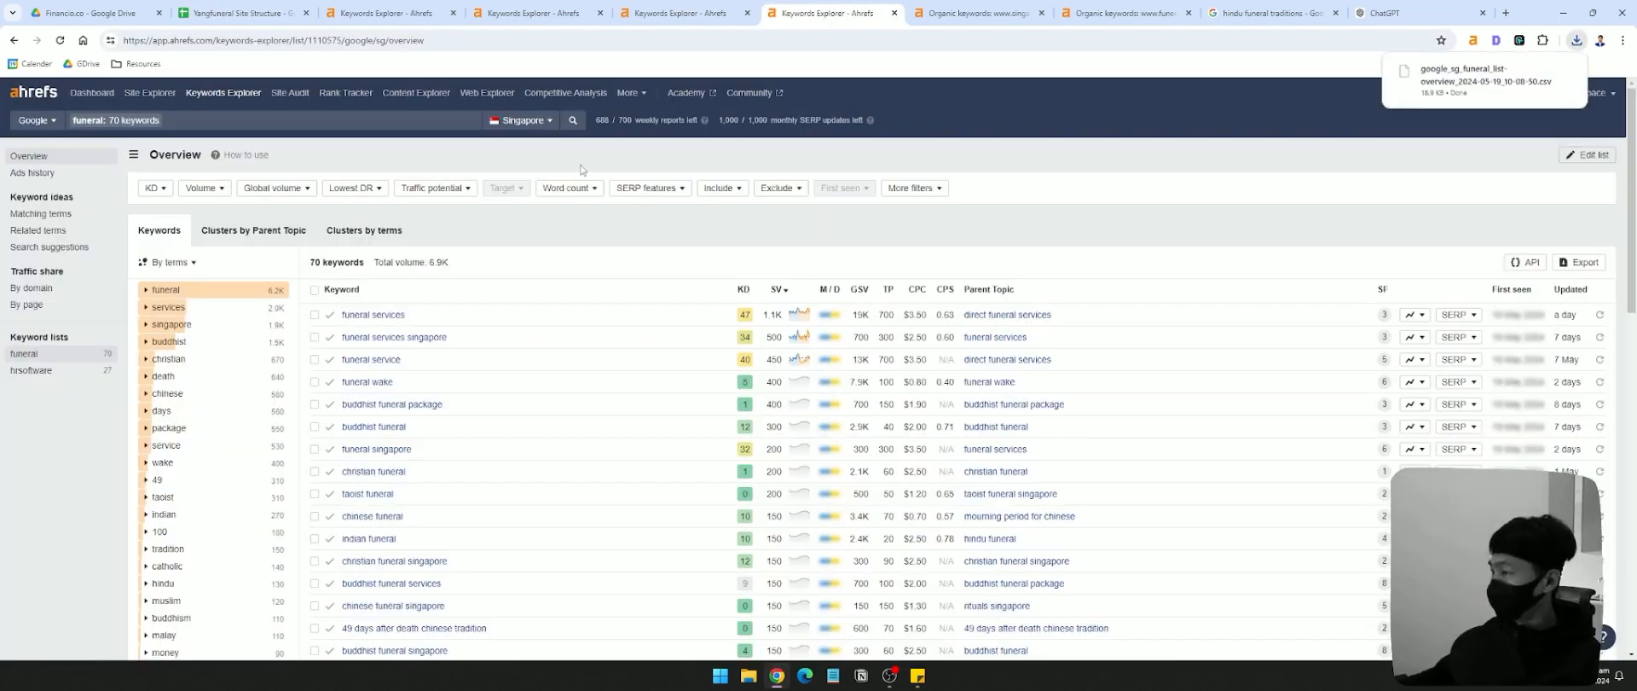
pyautogui.click(230, 13)
pyautogui.click(40, 649)
pyautogui.click(47, 107)
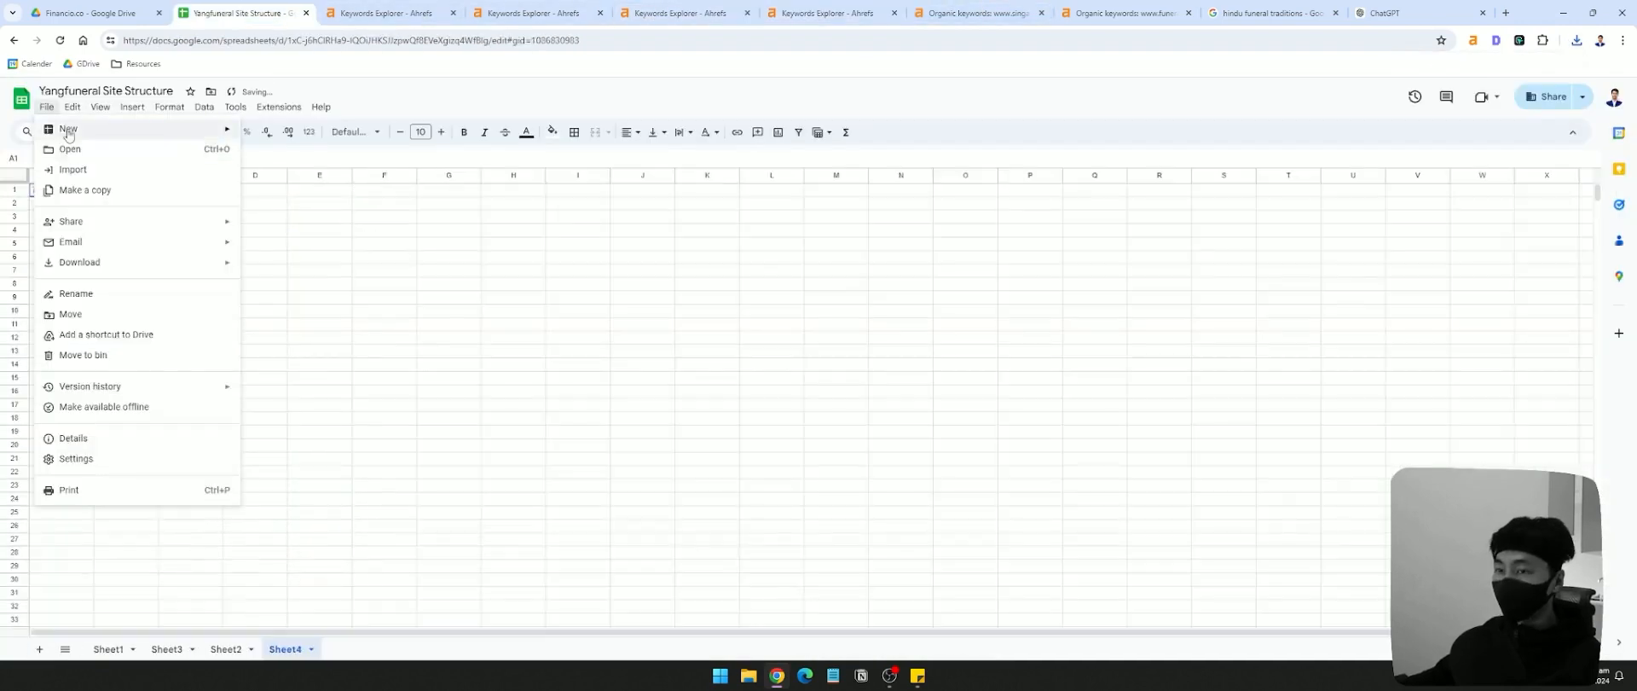
pyautogui.click(101, 177)
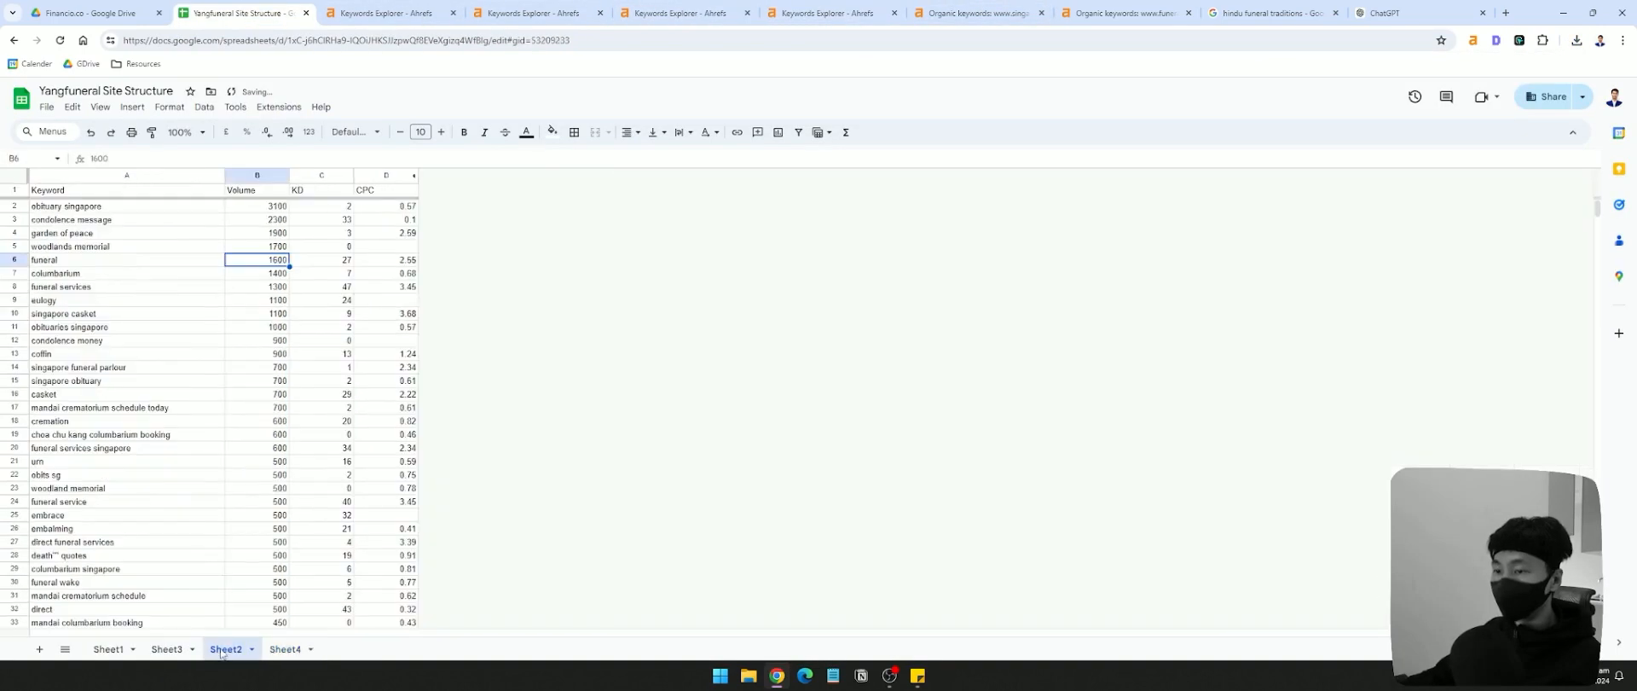
pyautogui.click(284, 652)
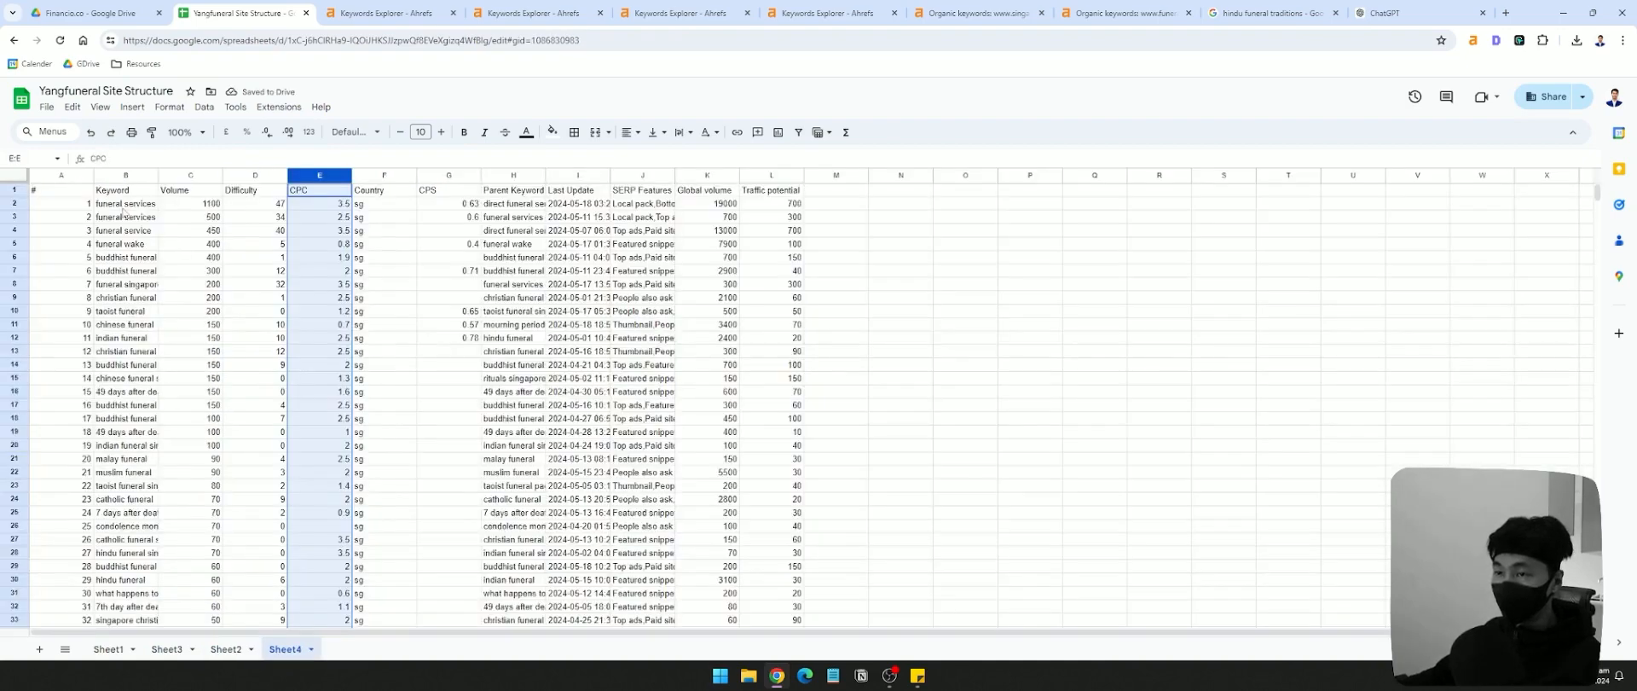
# - Compare the imported keyword, volume, difficulty and CPC columns on Sheet4 with the keyword table on Sheet2
pyautogui.click(126, 215)
pyautogui.click(211, 206)
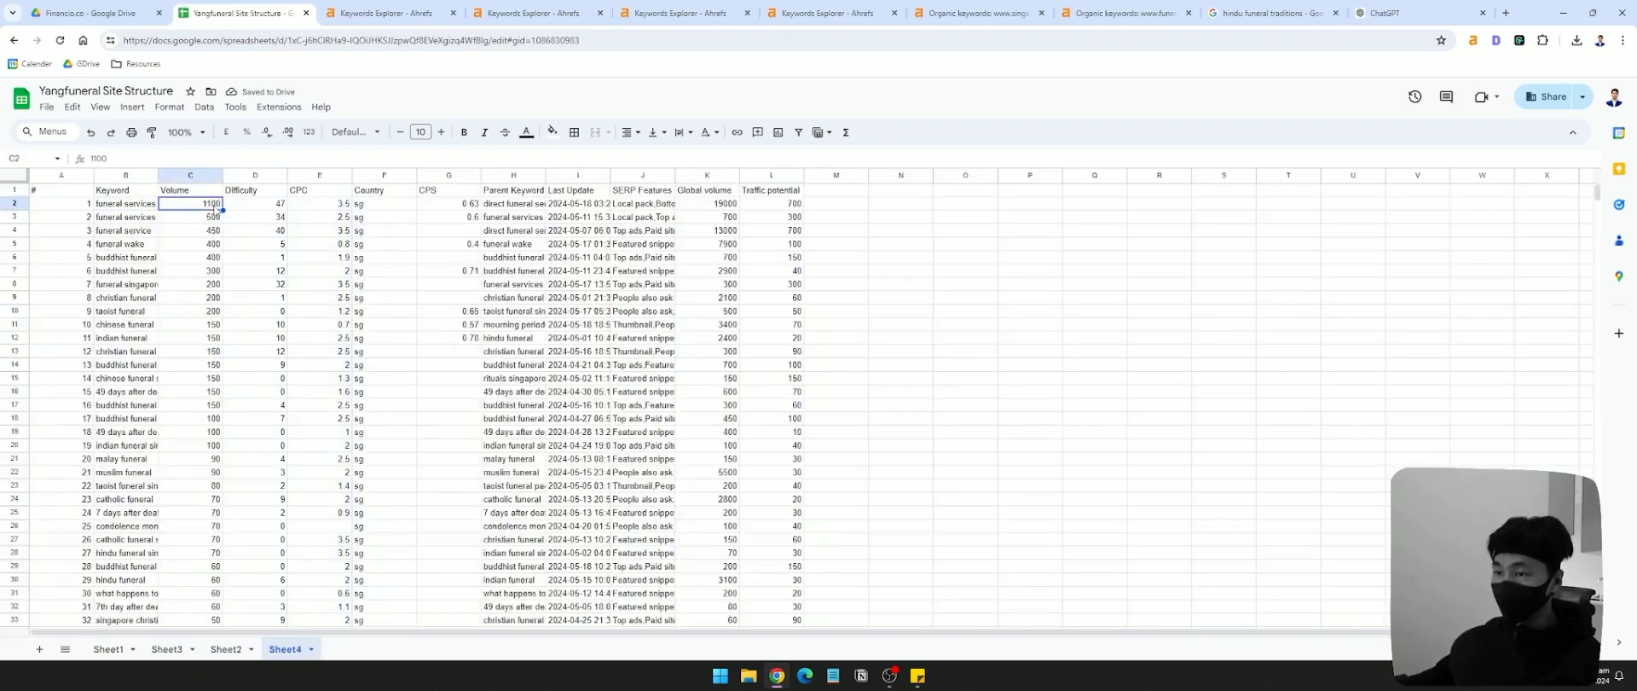
pyautogui.press('Right')
pyautogui.press('Right')
pyautogui.click(140, 202)
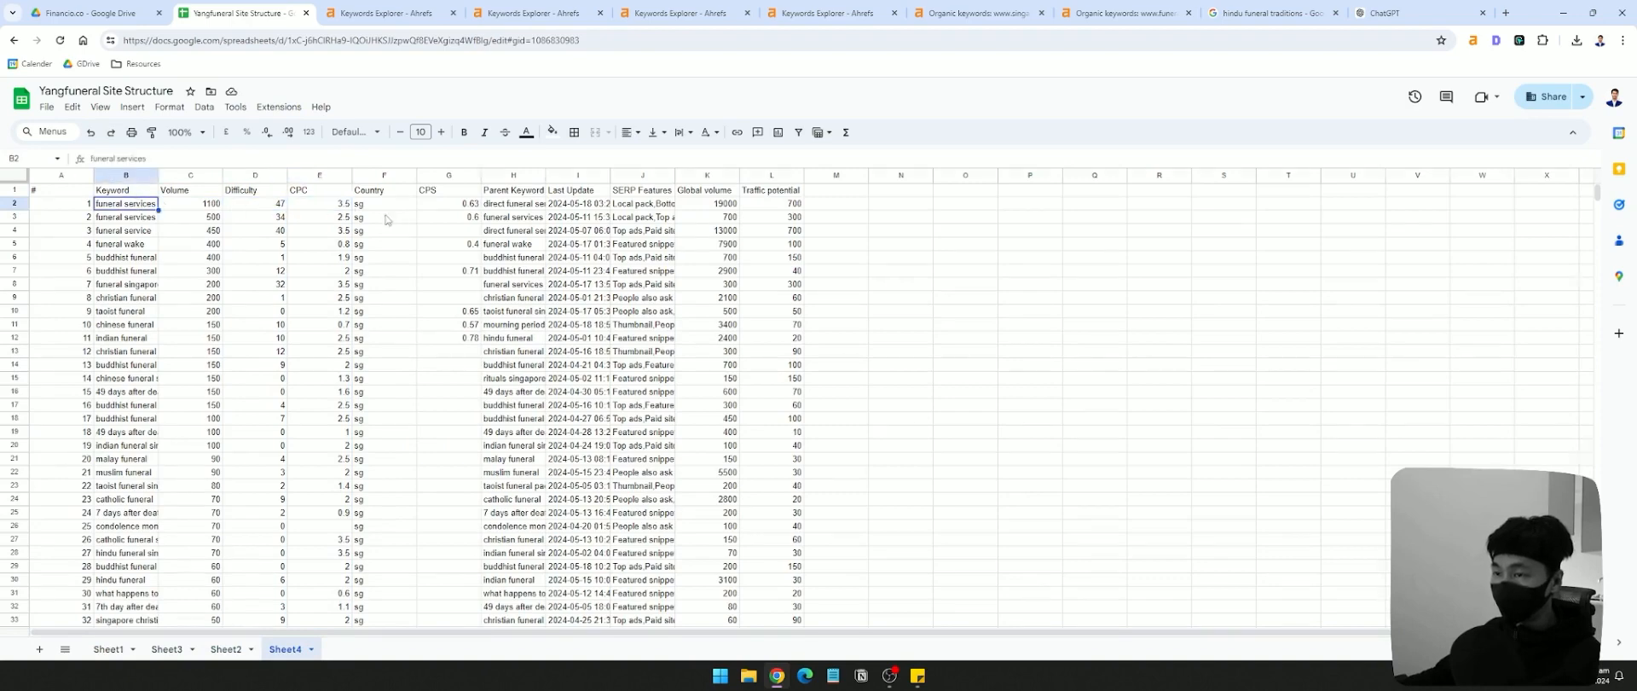
pyautogui.hotkey('ctrl', 'pageup')
pyautogui.moveTo(1598, 246); pyautogui.dragTo(1526, 304)
pyautogui.moveTo(1596, 341); pyautogui.dragTo(1606, 165)
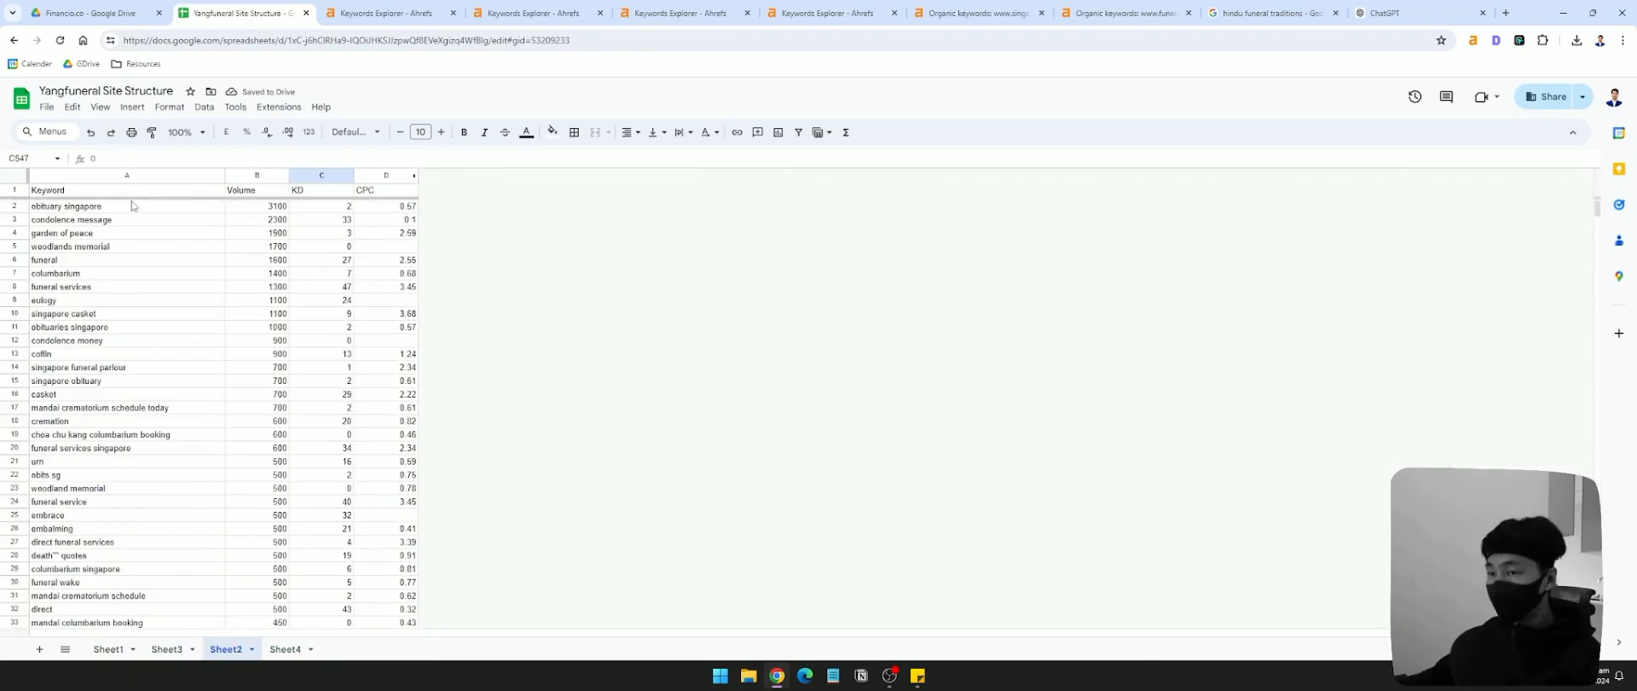
pyautogui.click(110, 174)
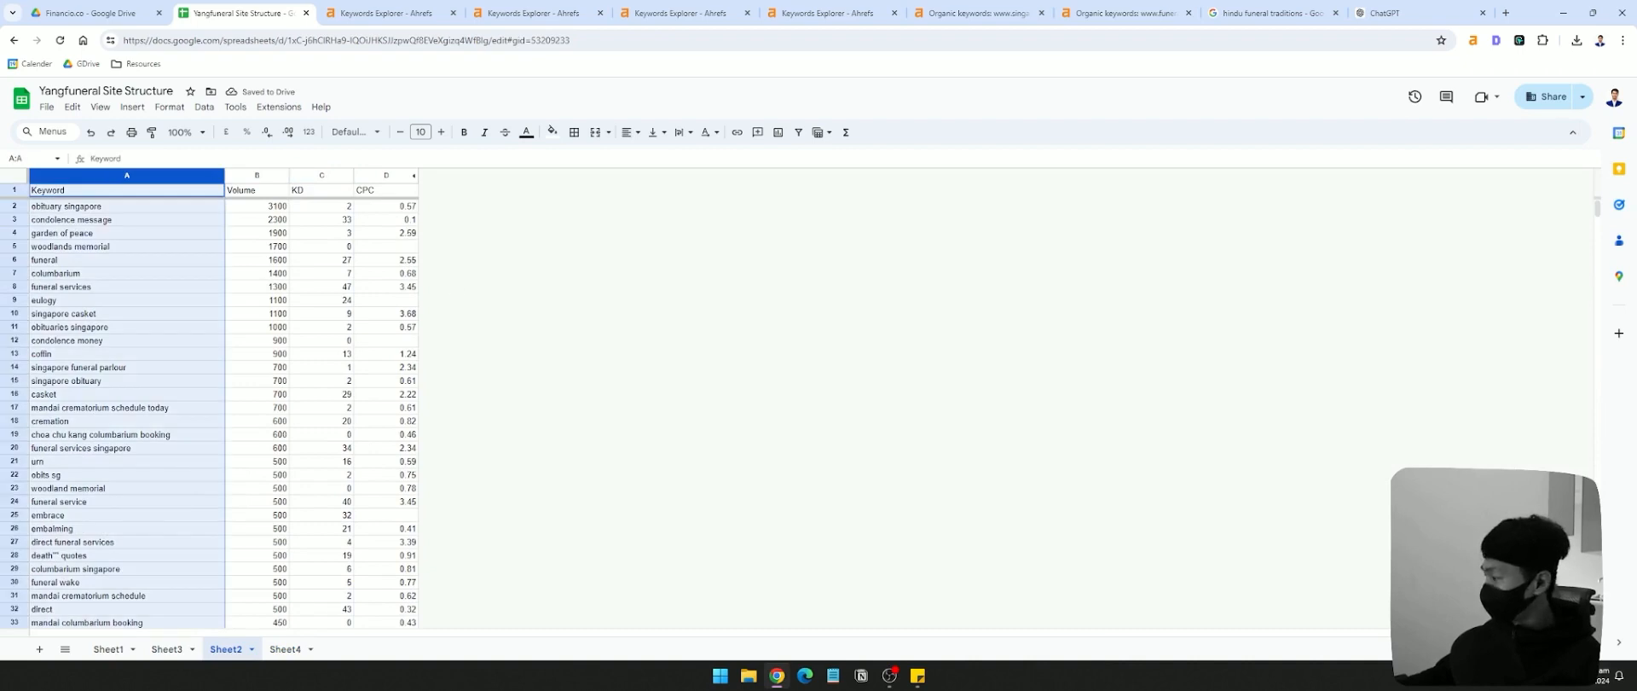
pyautogui.click(316, 245)
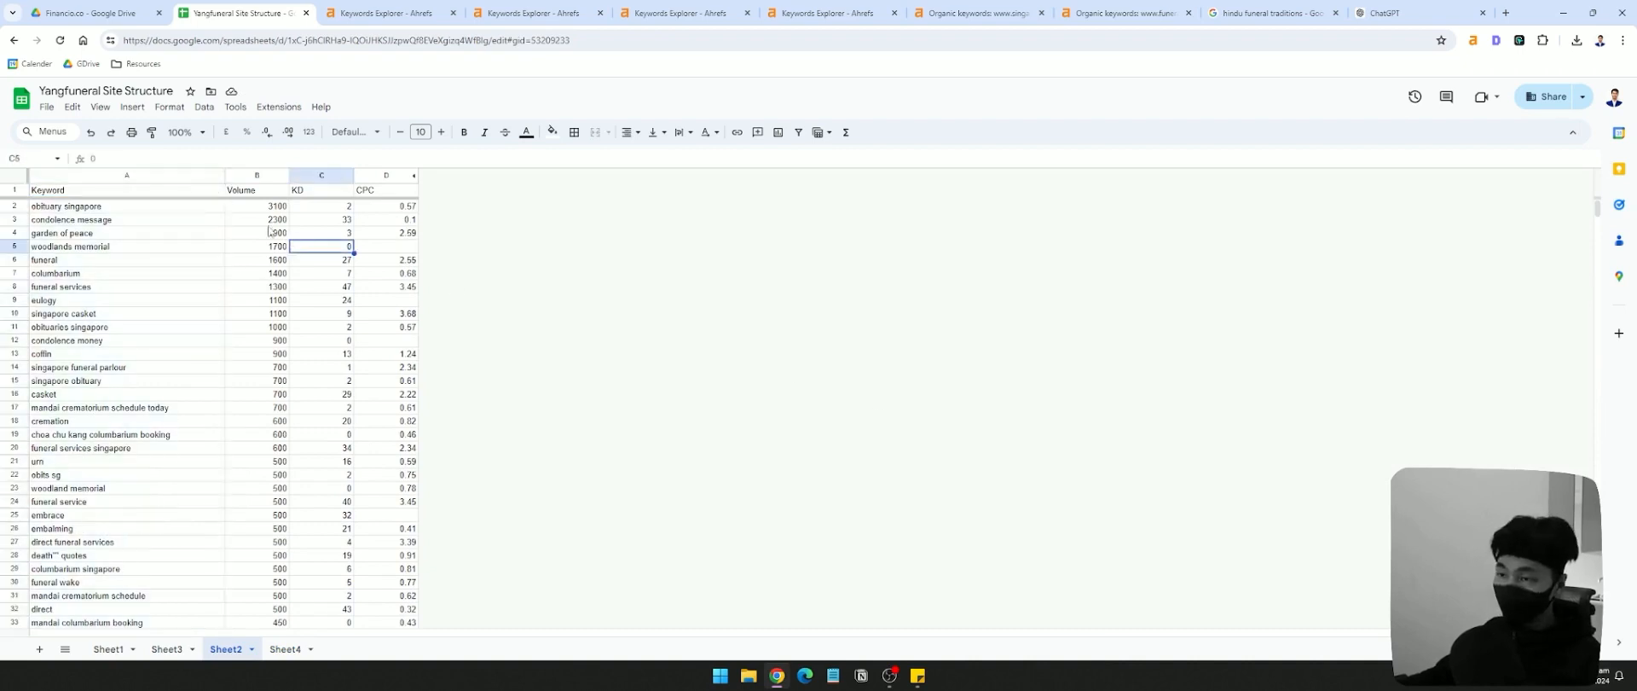
# - Remove duplicate rows from the Sheet2 table, treating the first row as a header and comparing only Column A - Keyword
pyautogui.click(187, 191)
pyautogui.hotkey('shift', 'space')
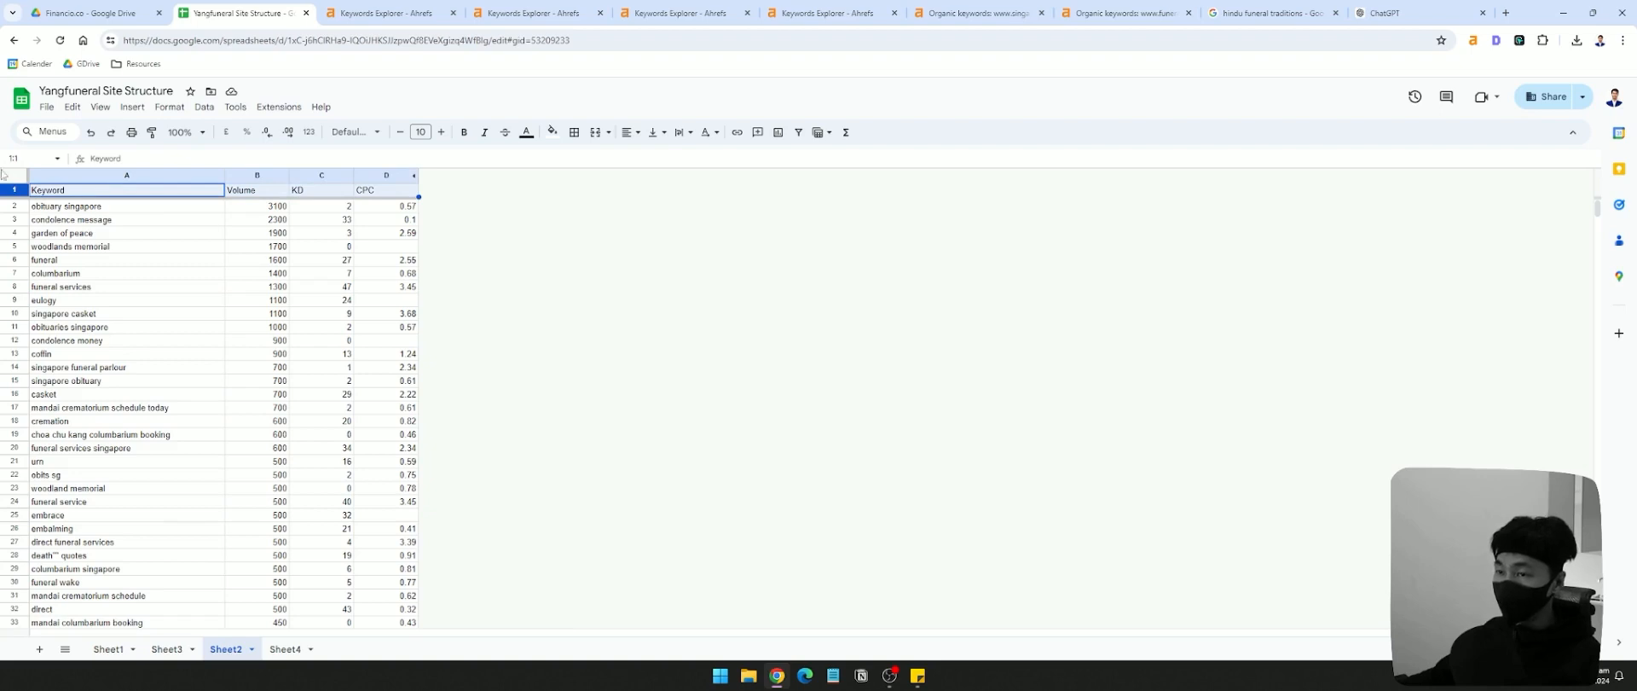
pyautogui.click(4, 175)
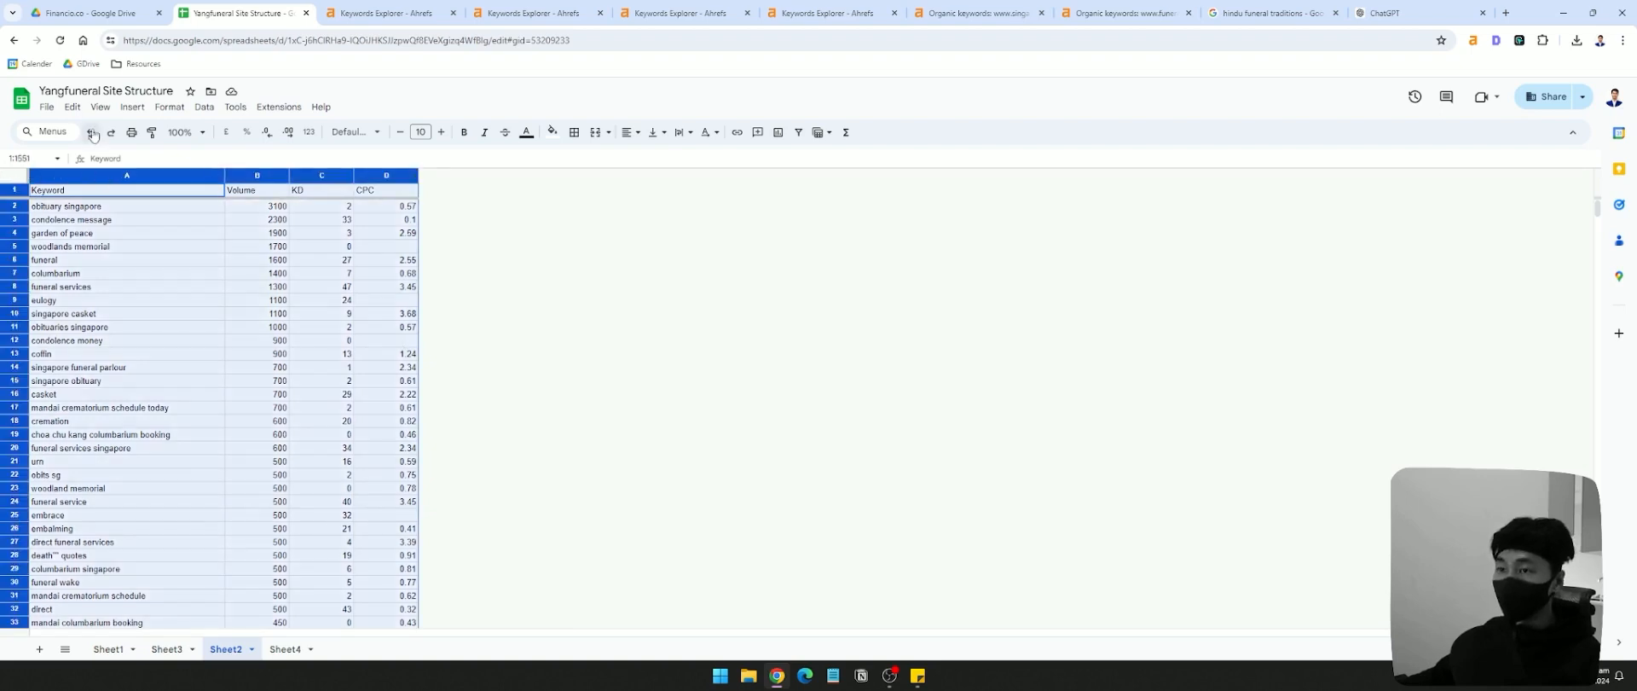
pyautogui.click(237, 108)
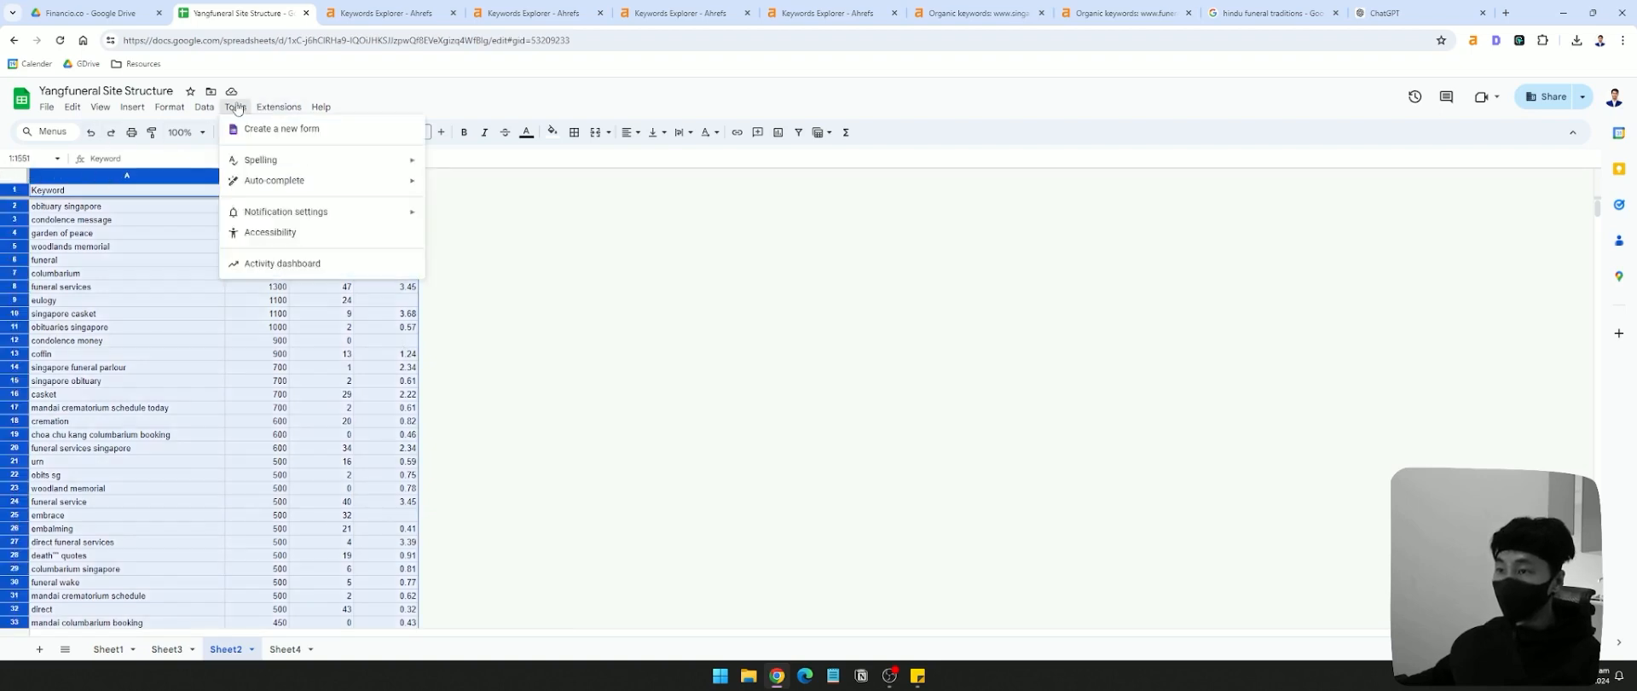
pyautogui.moveTo(204, 108)
pyautogui.moveTo(321, 391)
pyautogui.click(562, 408)
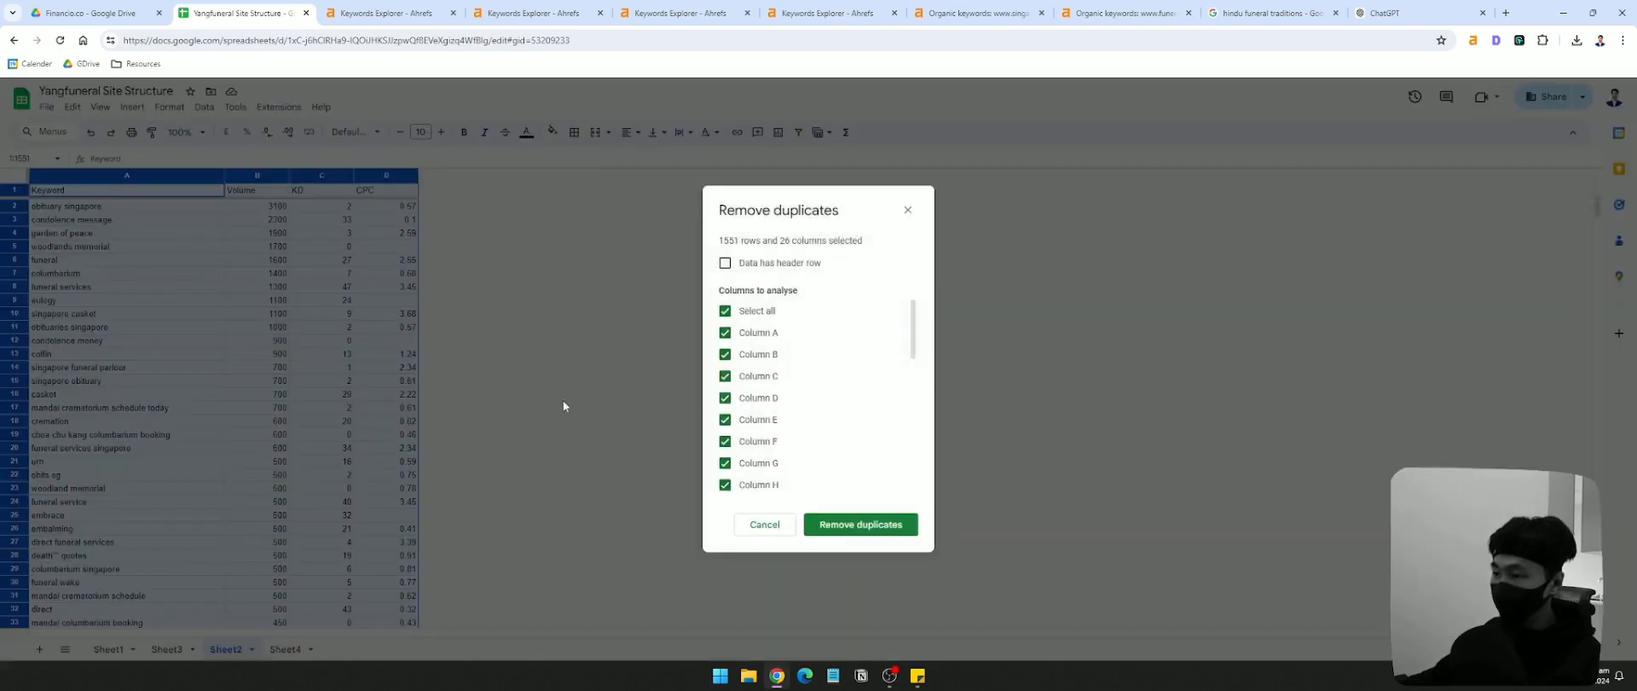
pyautogui.click(737, 270)
pyautogui.click(725, 311)
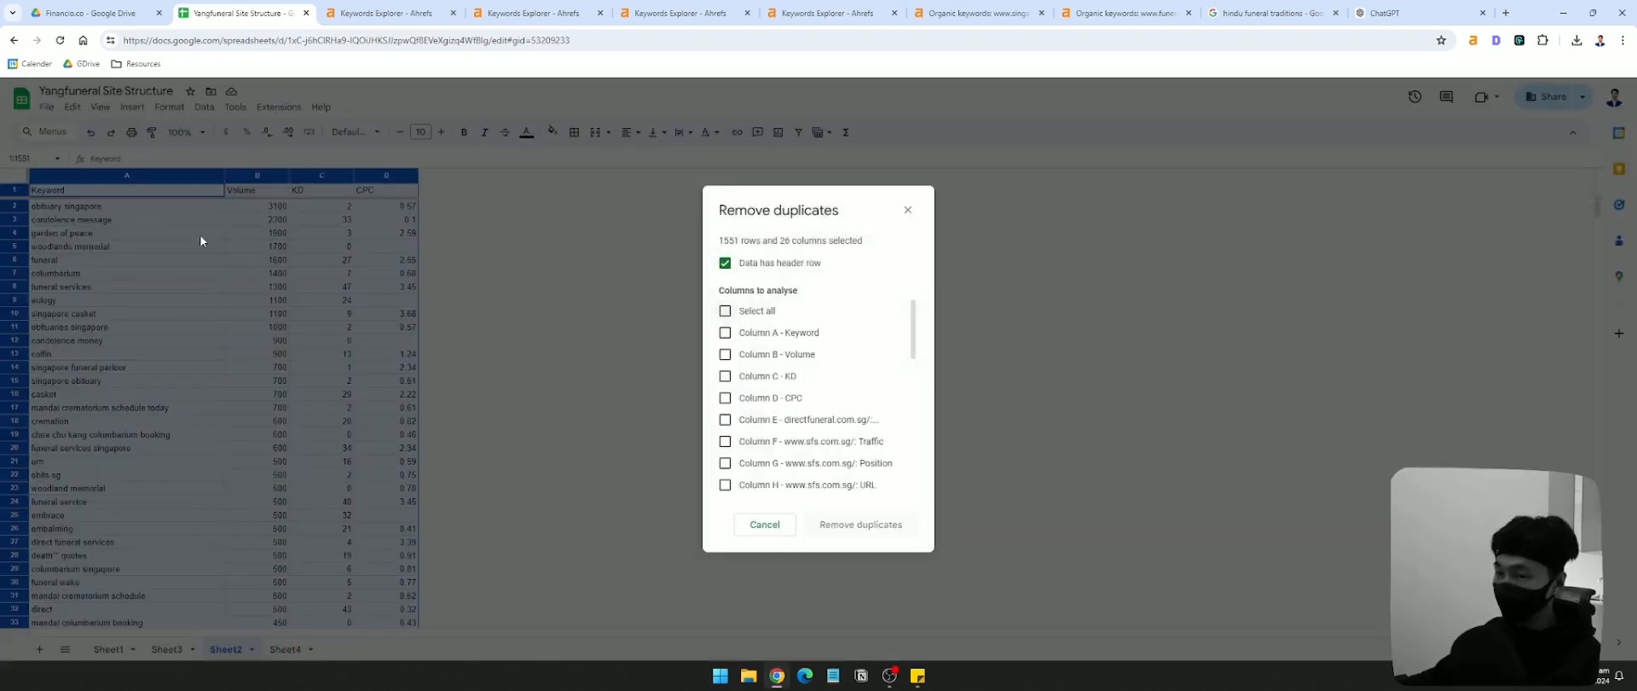
pyautogui.click(724, 331)
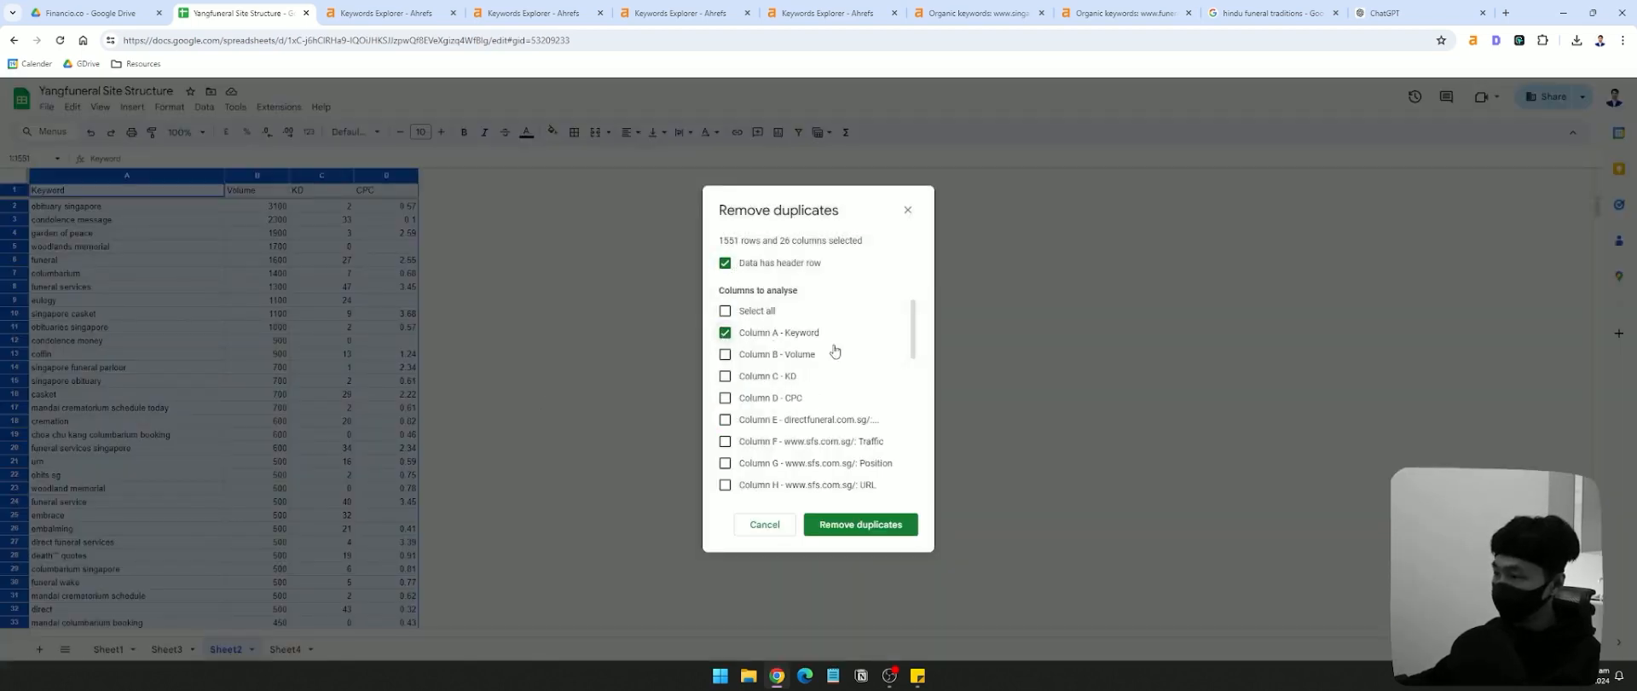
pyautogui.click(847, 523)
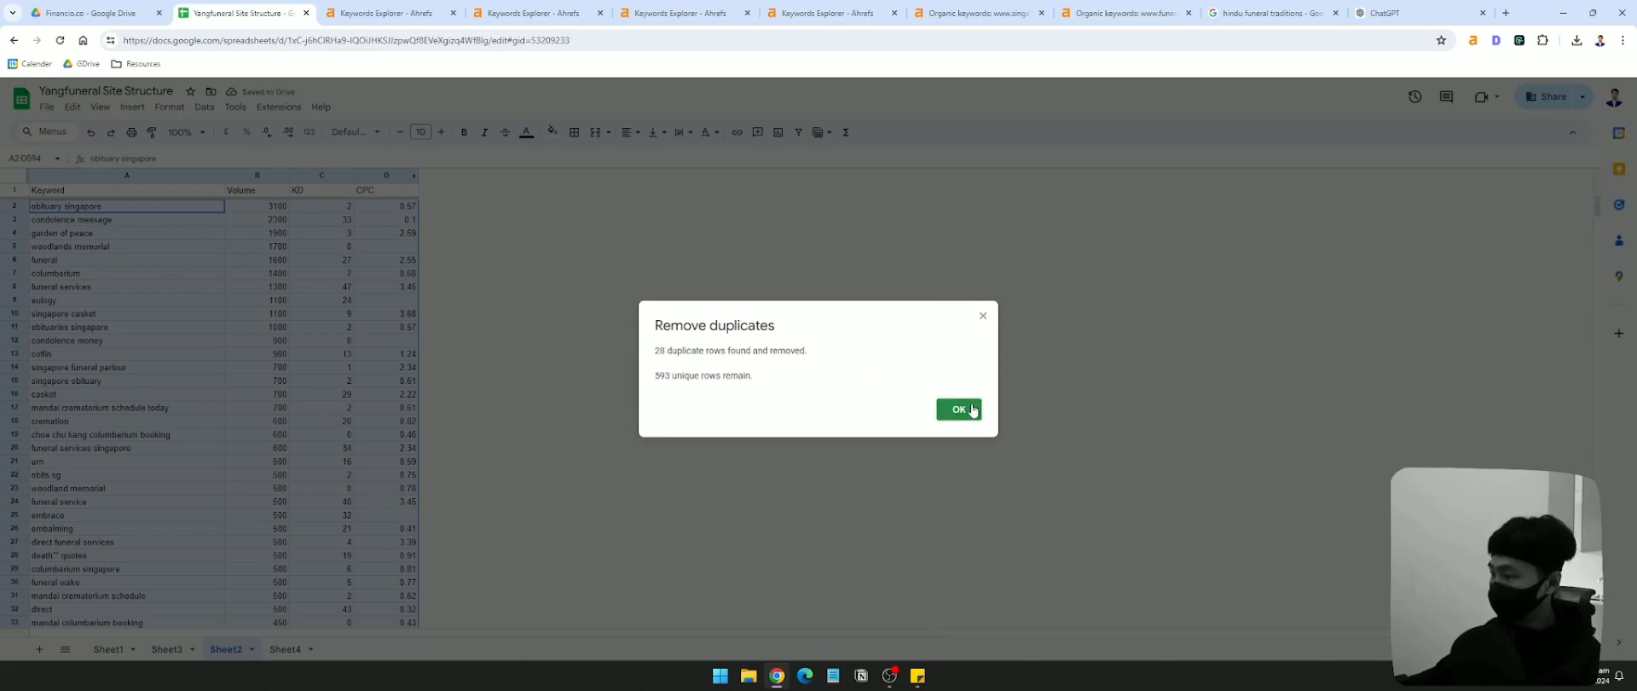
pyautogui.click(958, 409)
# - Add a filter to the Sheet2 keyword table and sort it by Volume in ascending order
pyautogui.click(147, 222)
pyautogui.click(111, 176)
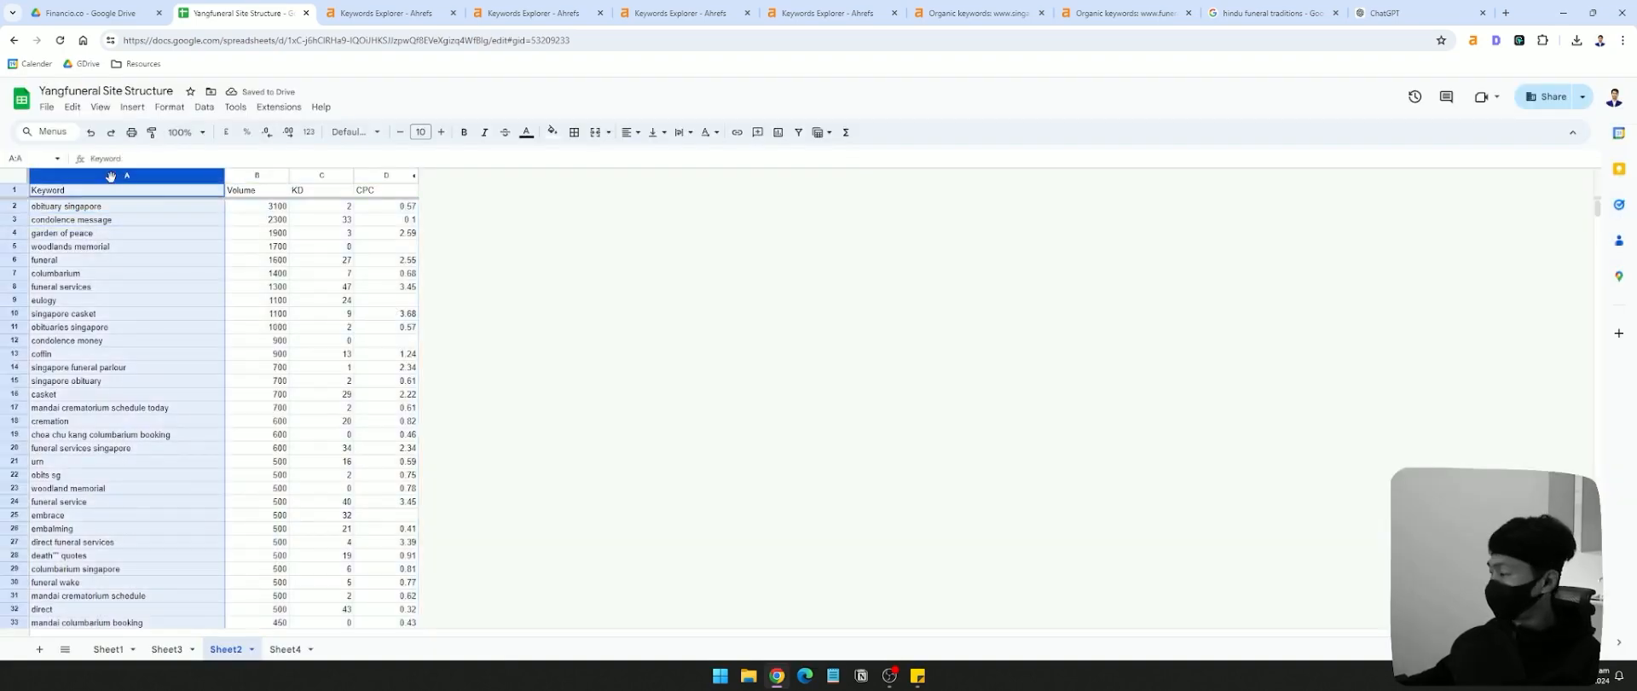
pyautogui.scroll(-5, 277, 320)
pyautogui.scroll(5, 281, 324)
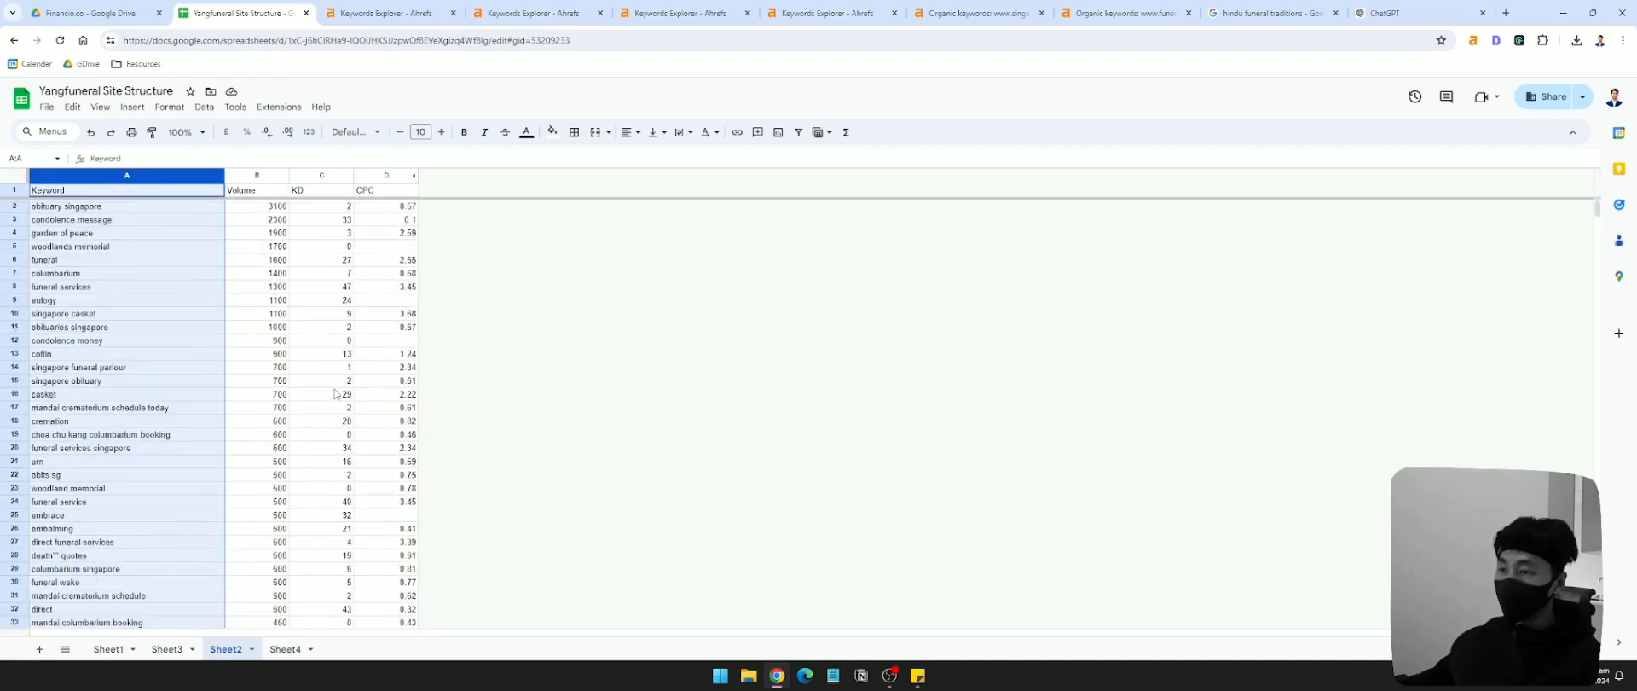
pyautogui.click(10, 189)
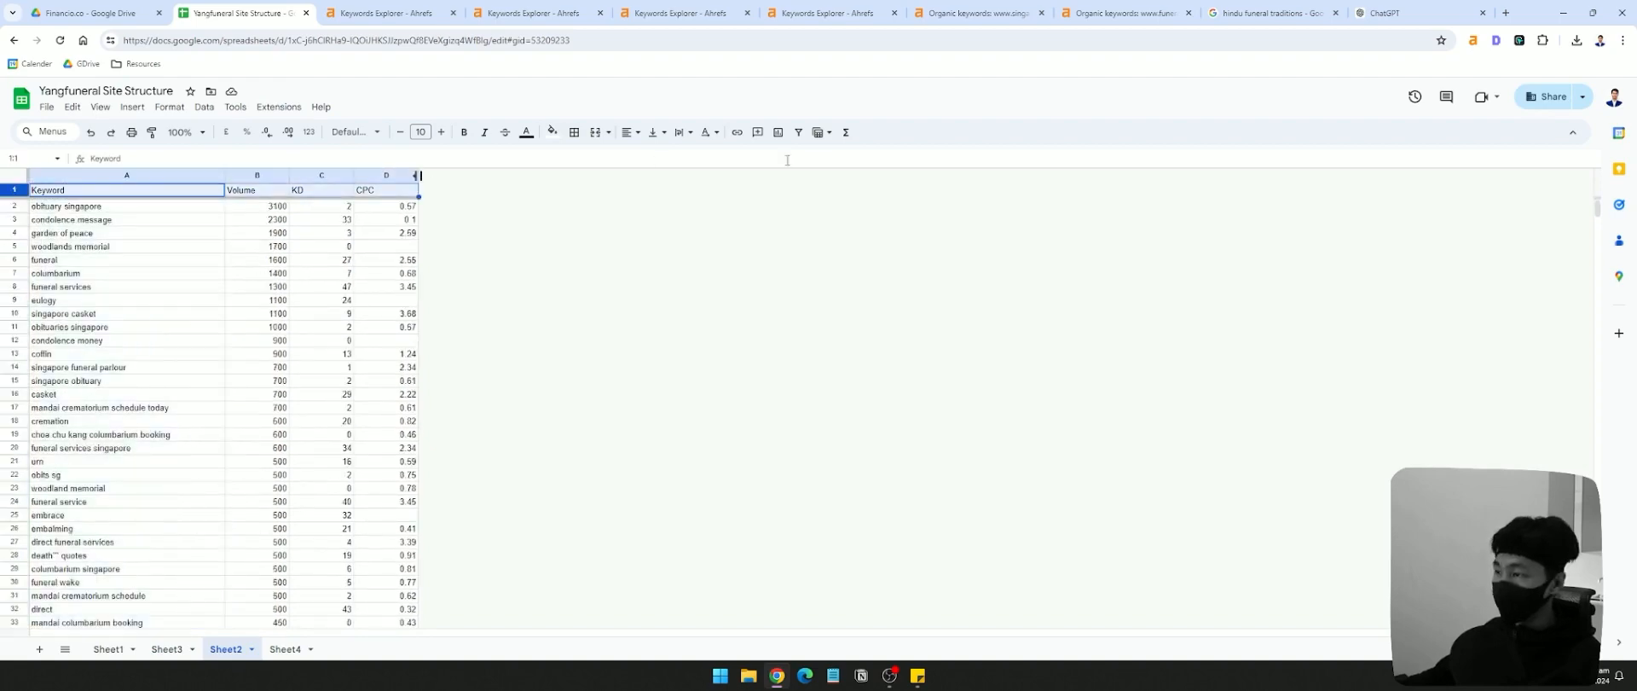
pyautogui.click(798, 132)
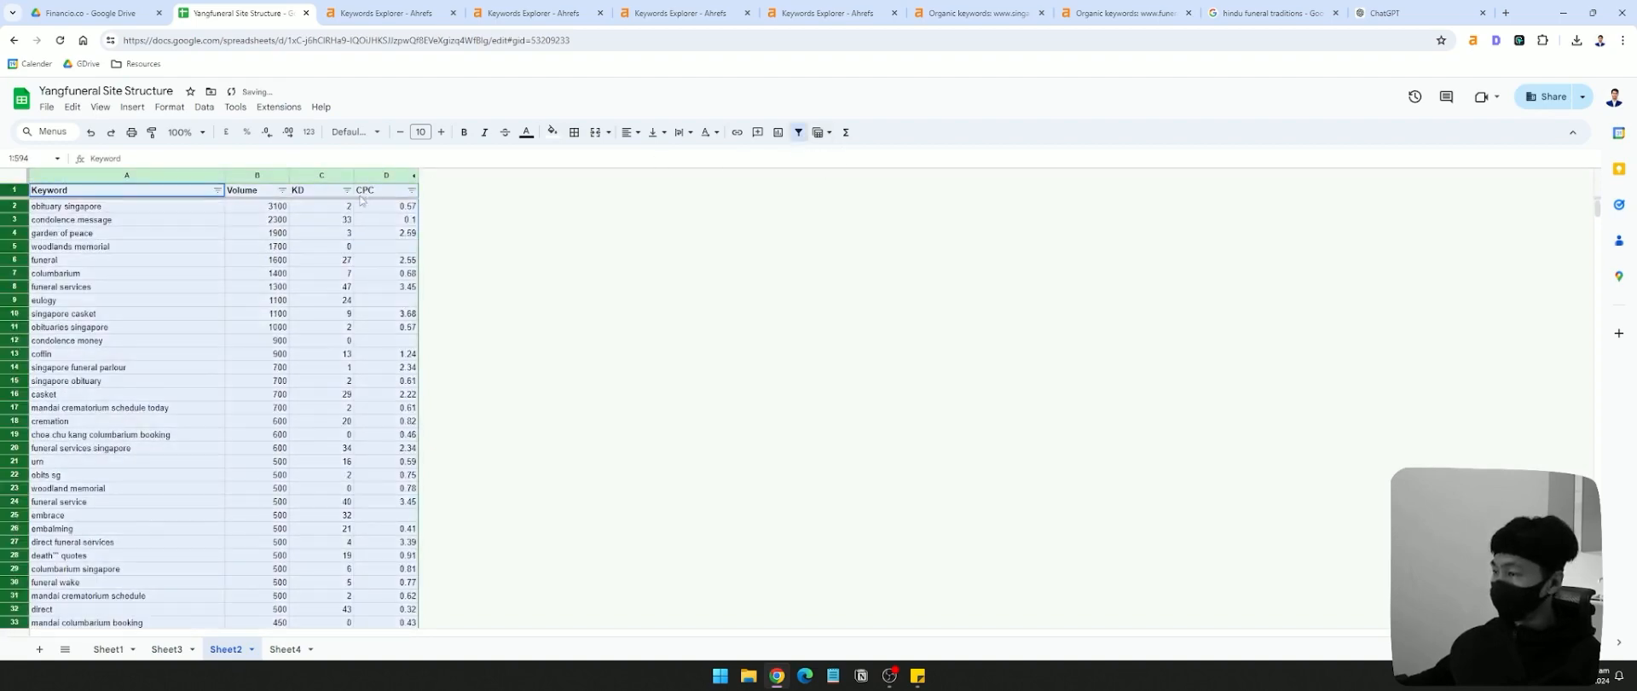
pyautogui.click(281, 190)
pyautogui.click(322, 246)
pyautogui.click(281, 192)
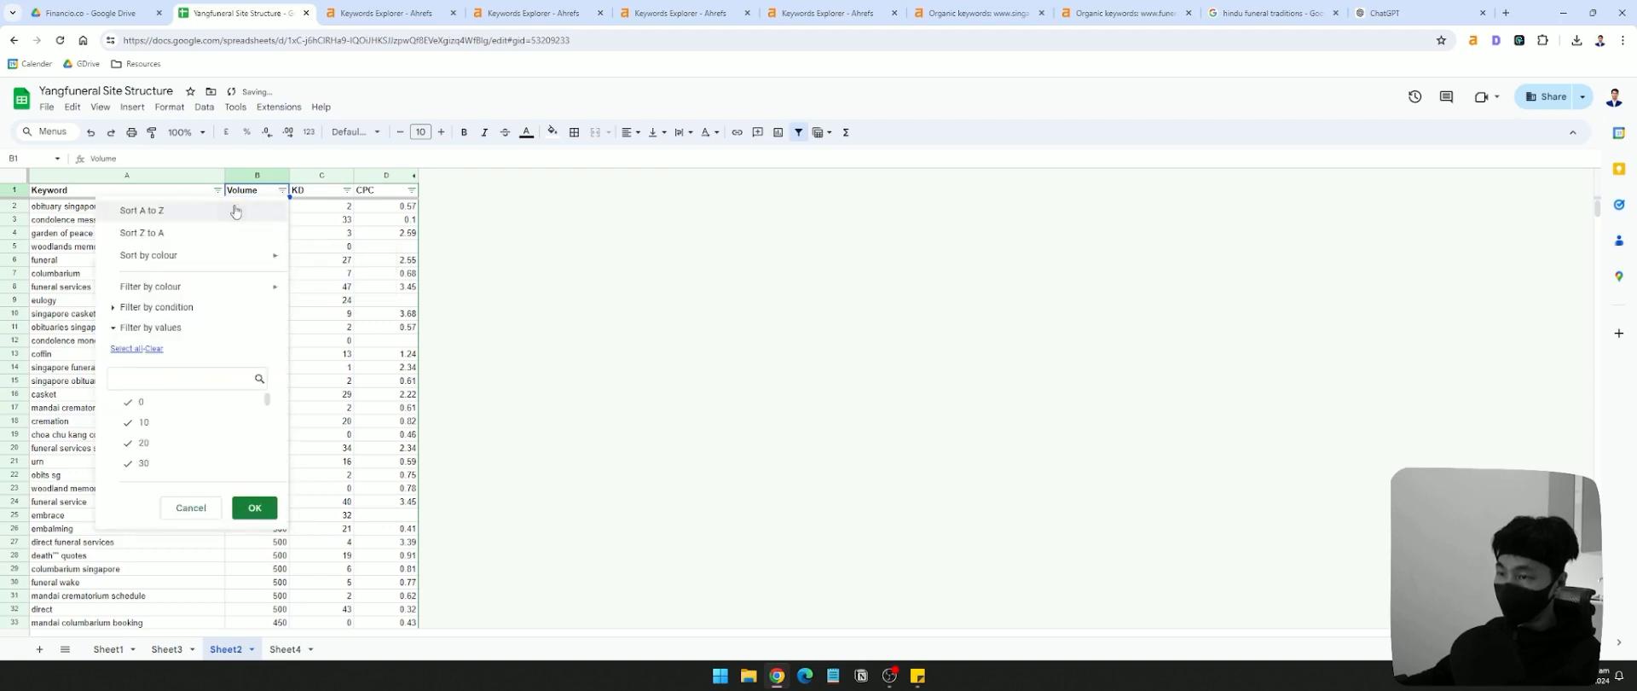
pyautogui.click(149, 211)
# - Delete the keyword rows with zero volume and the "51 tampines link nearest mrt" row
pyautogui.moveTo(238, 208); pyautogui.dragTo(256, 256)
pyautogui.moveTo(119, 206); pyautogui.dragTo(324, 233)
pyautogui.rightClick(388, 224)
pyautogui.click(401, 415)
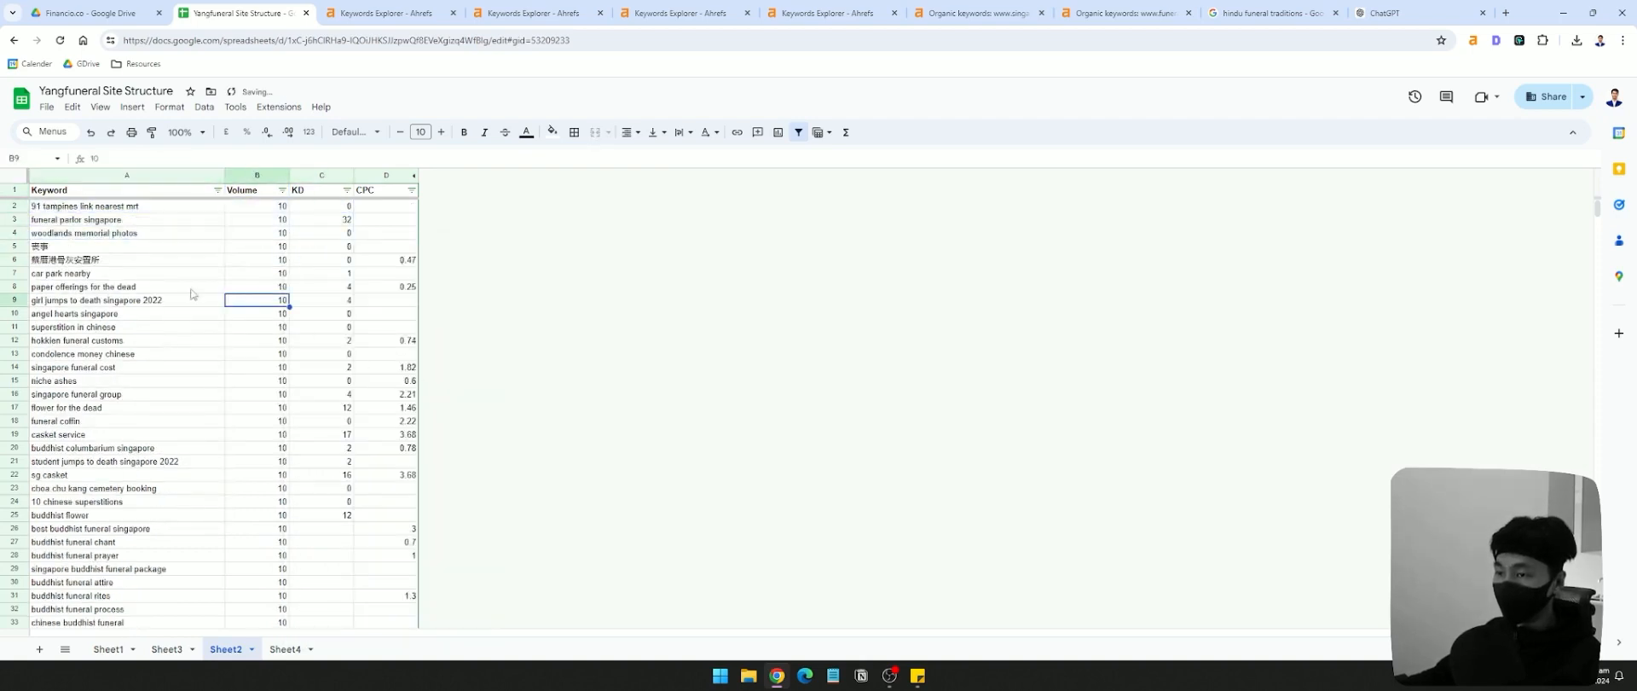
pyautogui.click(128, 205)
# - Examine the keywords with a volume of 10 and 20, including the Buddhist funeral terms, for relevance
pyautogui.scroll(-8, 364, 375)
pyautogui.click(103, 356)
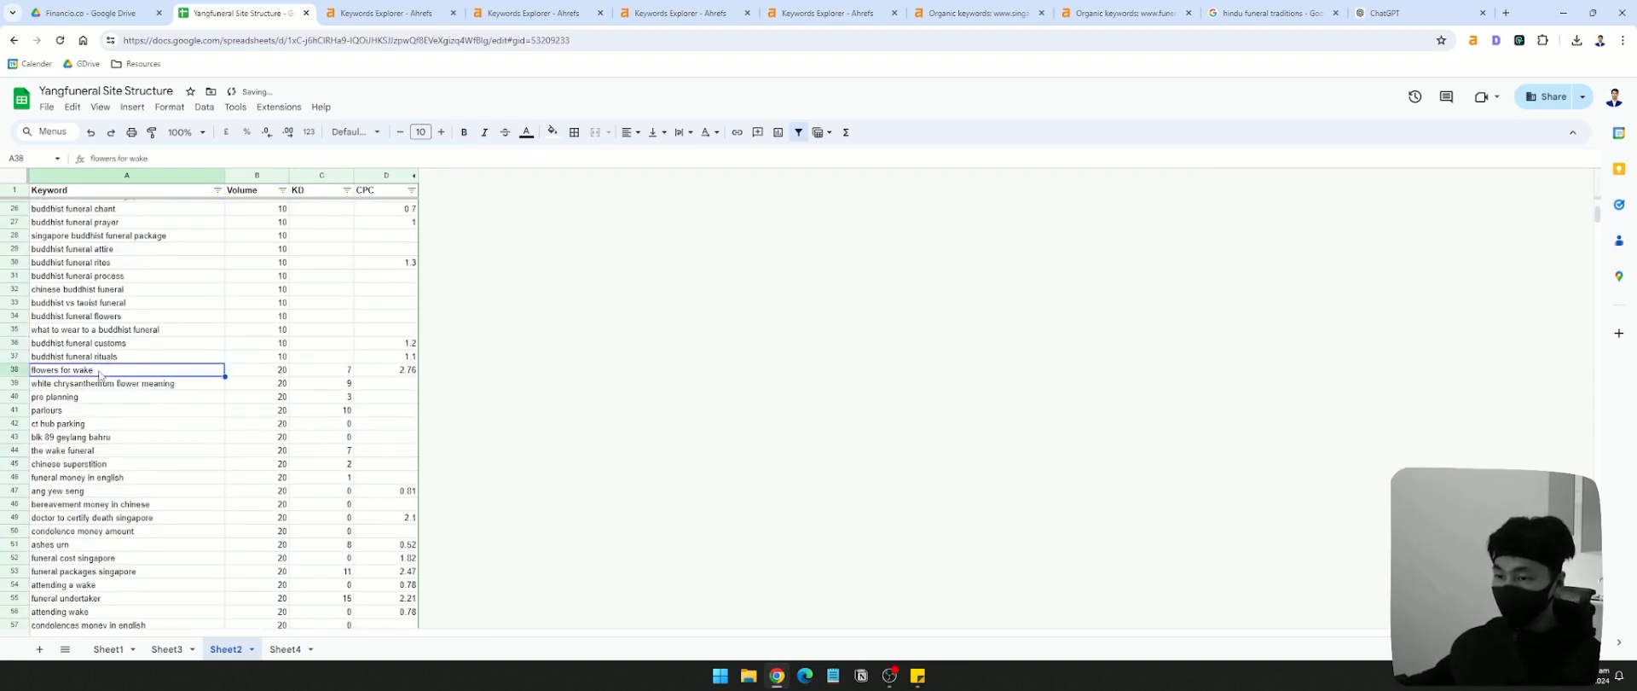
pyautogui.scroll(3, 116, 456)
pyautogui.click(127, 461)
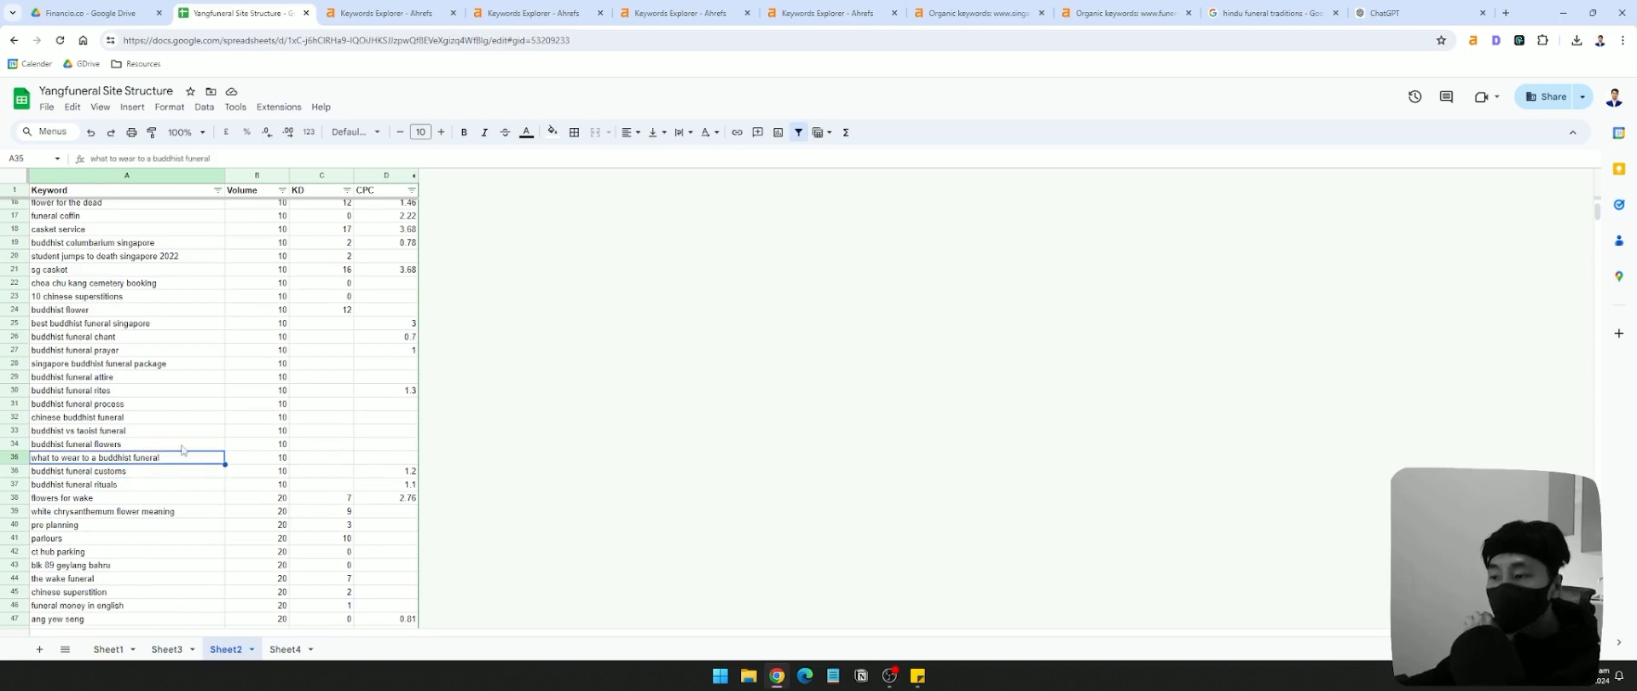
pyautogui.moveTo(255, 483); pyautogui.dragTo(113, 432)
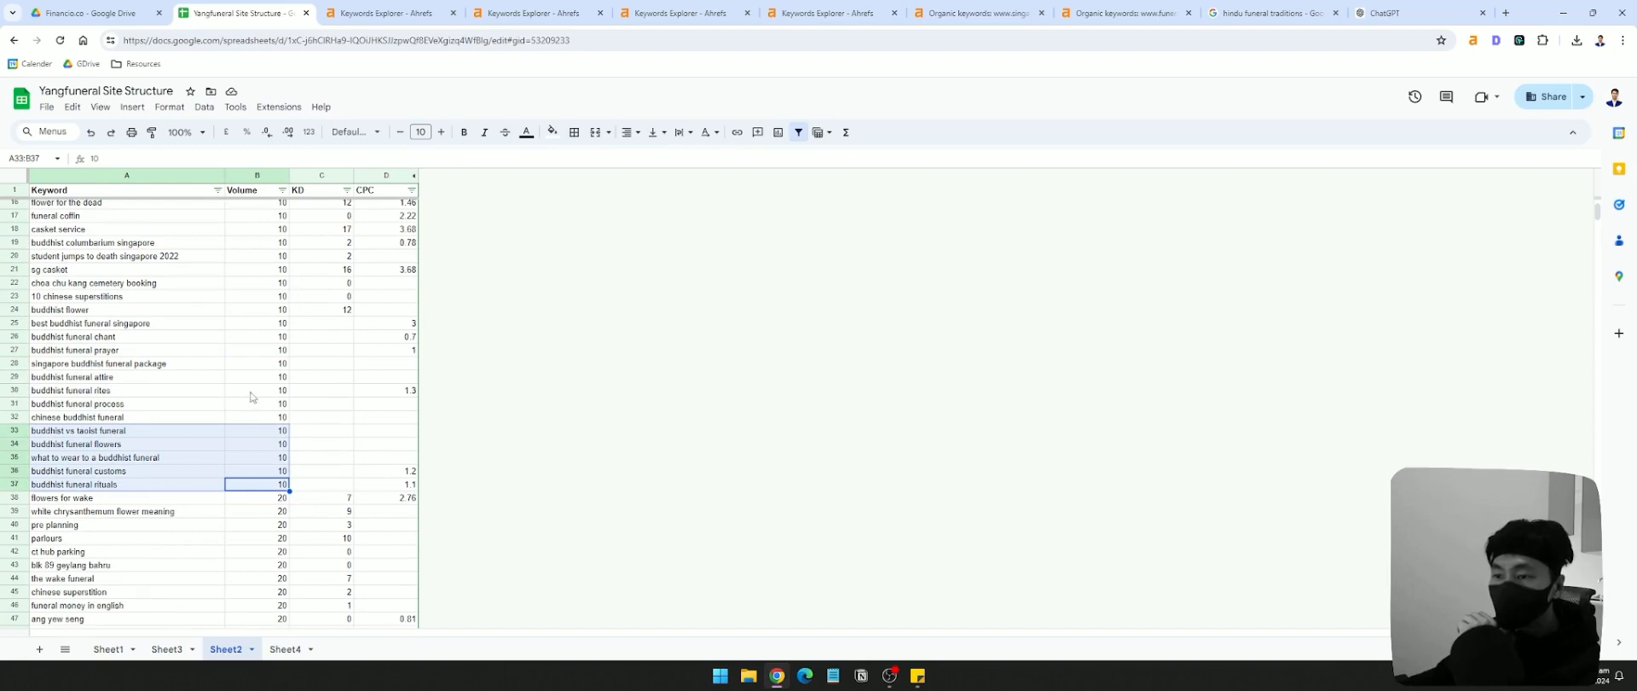
pyautogui.scroll(-2, 98, 269)
pyautogui.click(86, 335)
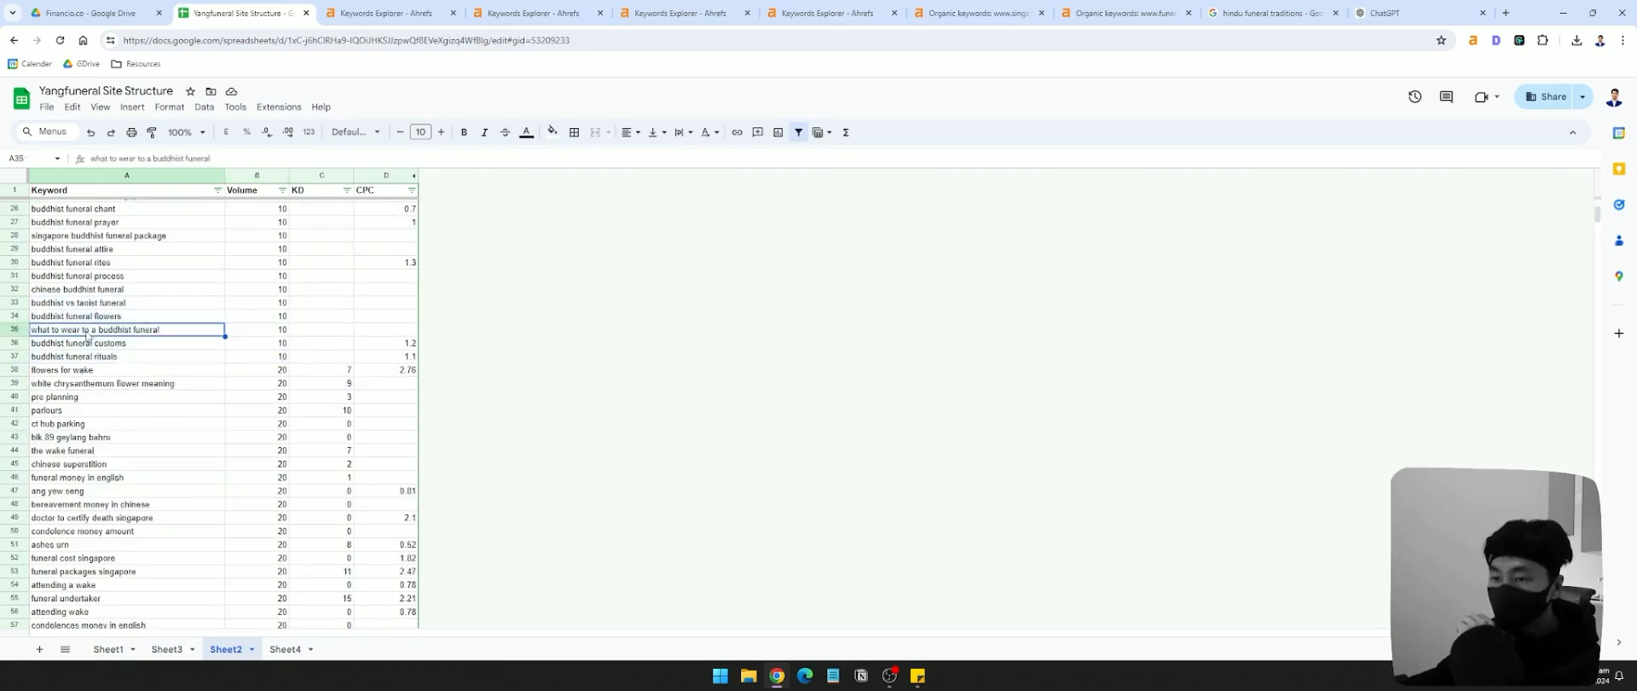
pyautogui.hotkey('shift', 'space')
pyautogui.scroll(5, 166, 408)
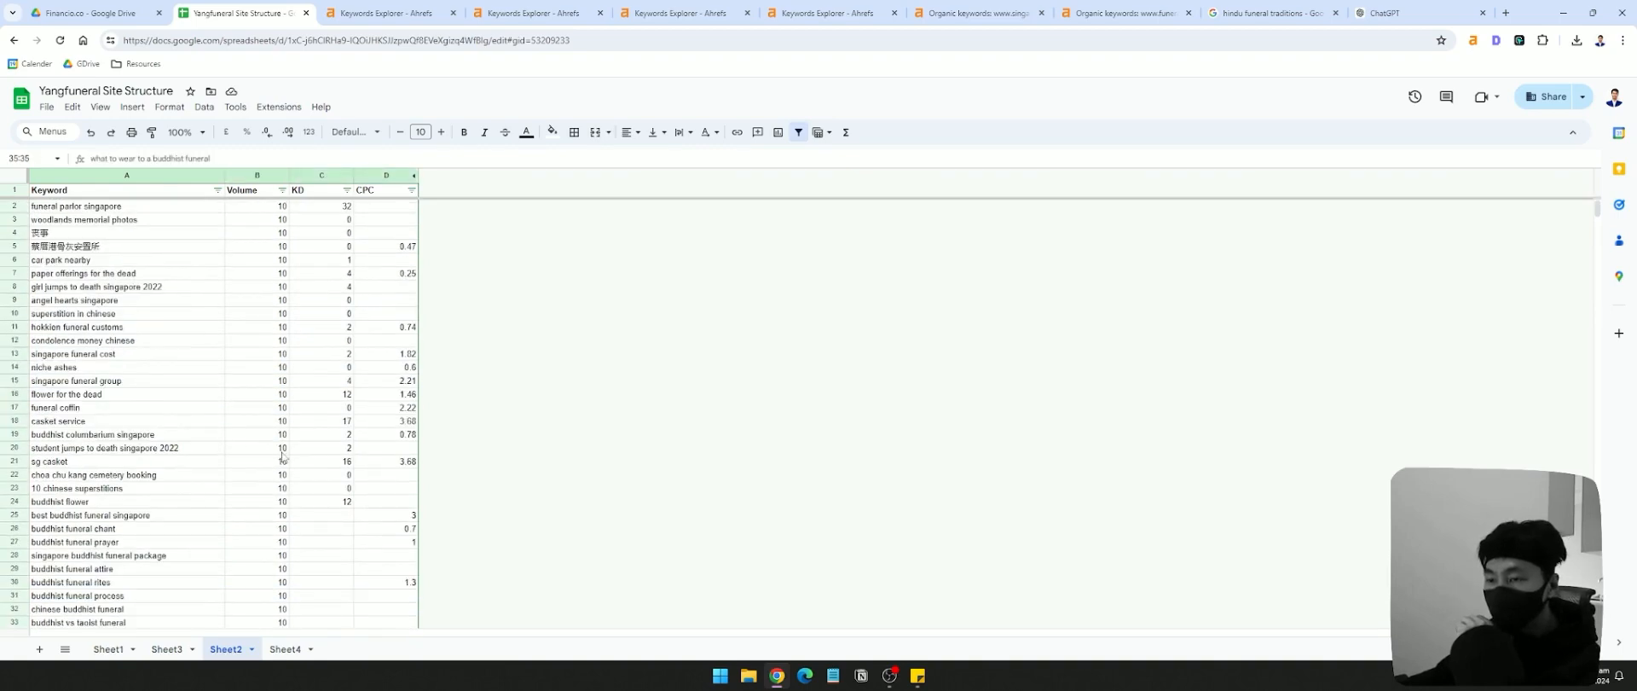
pyautogui.scroll(-4, 283, 458)
pyautogui.scroll(4, 280, 458)
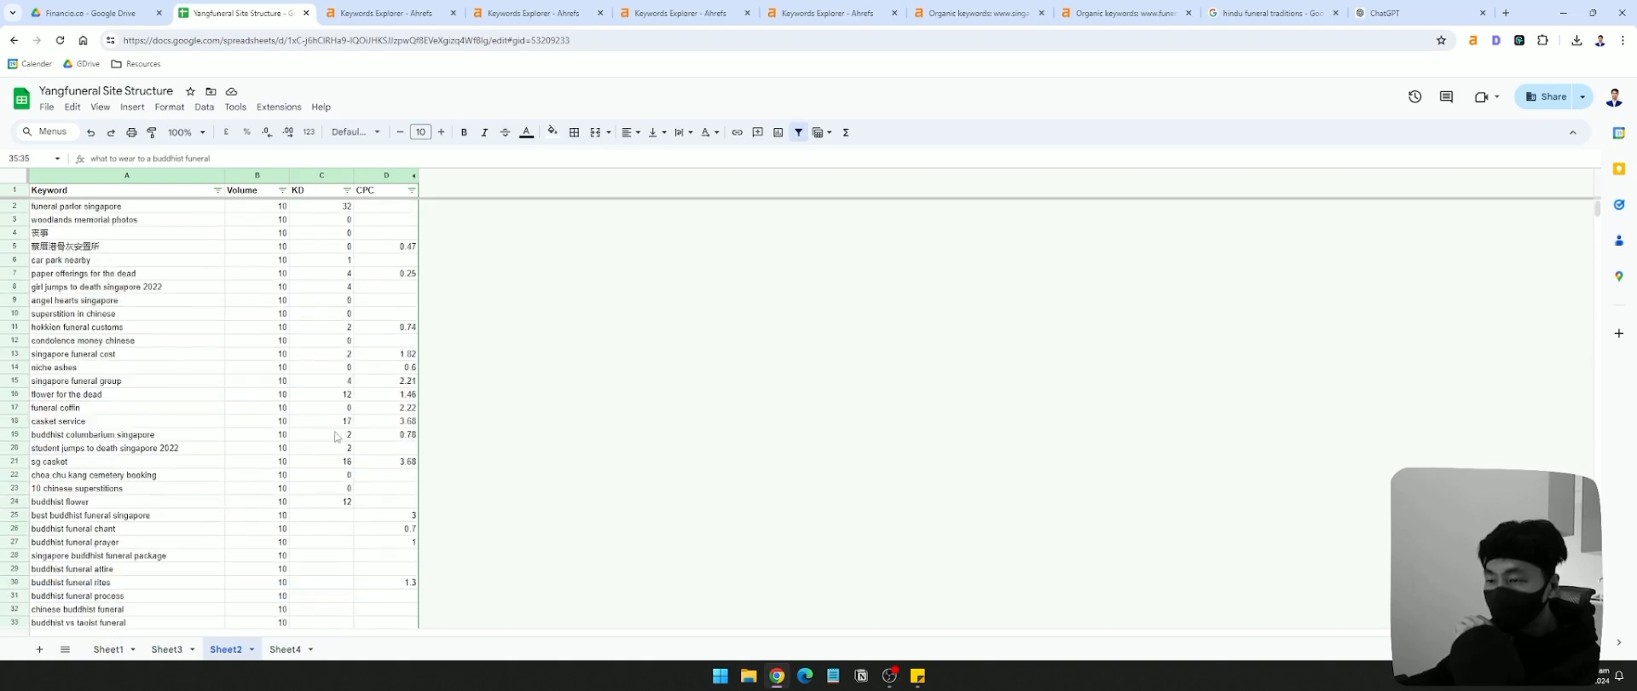
pyautogui.click(116, 209)
pyautogui.click(106, 246)
pyautogui.click(162, 261)
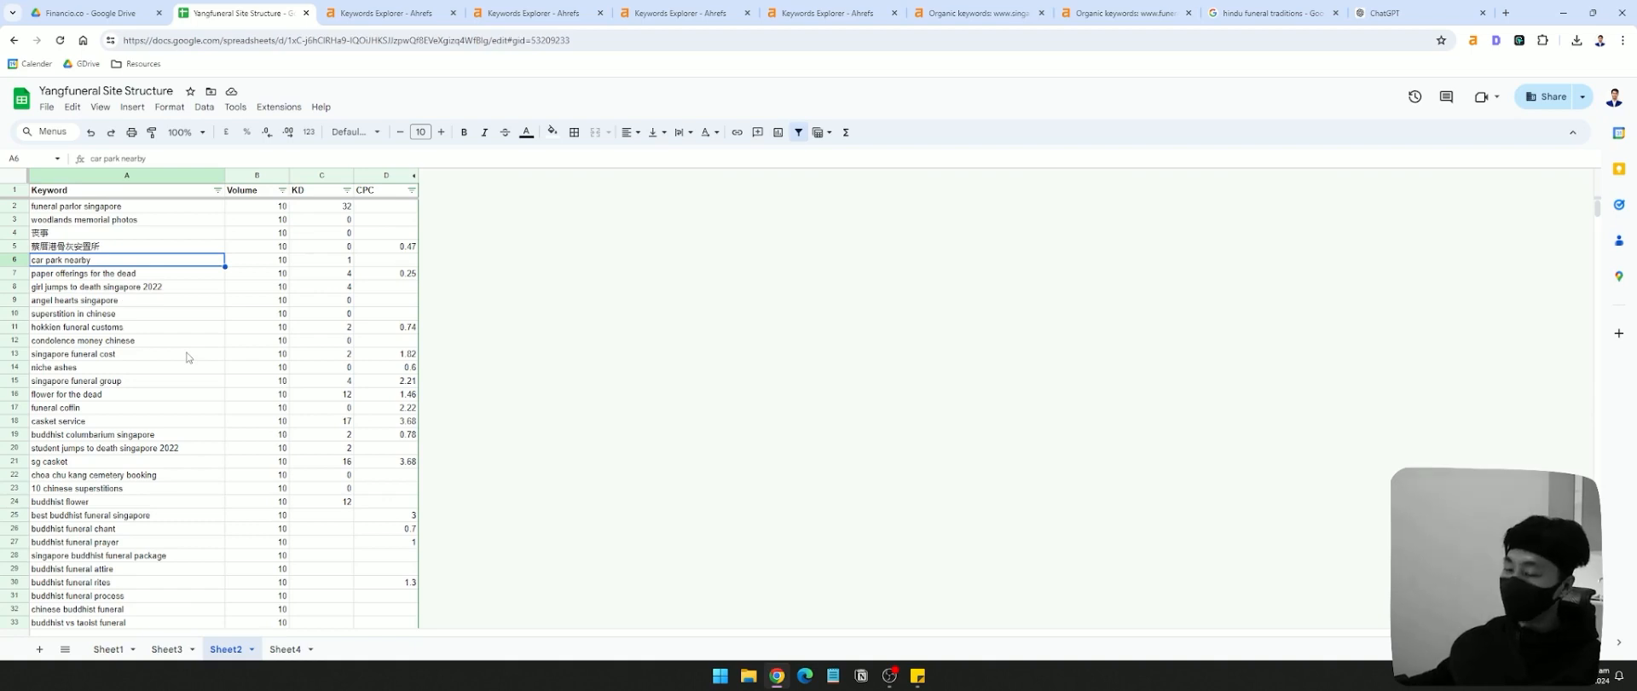
pyautogui.click(179, 446)
pyautogui.click(185, 464)
pyautogui.click(188, 450)
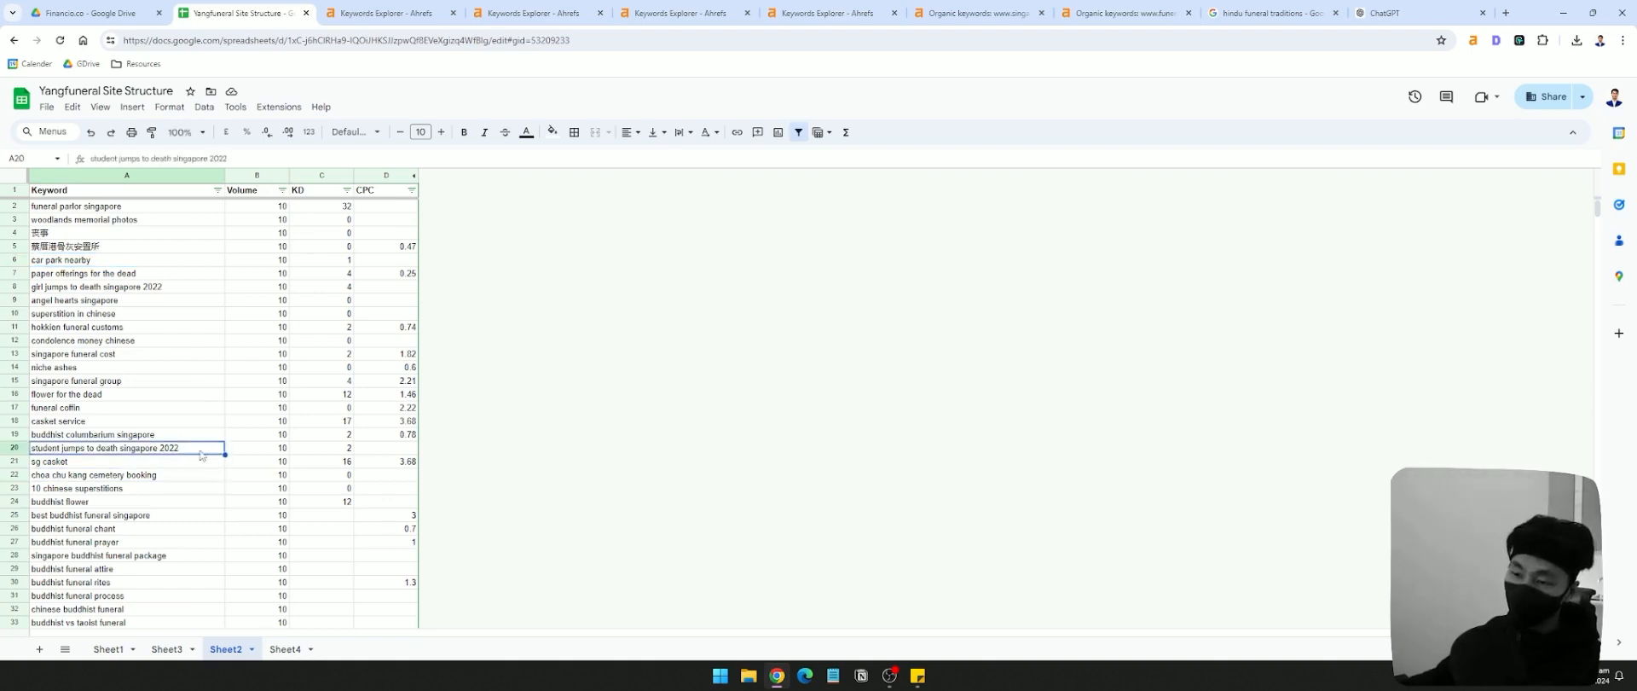
pyautogui.click(170, 424)
# - Remove the filter from the keyword table and insert a column after CPC with the header "Check"
pyautogui.click(217, 191)
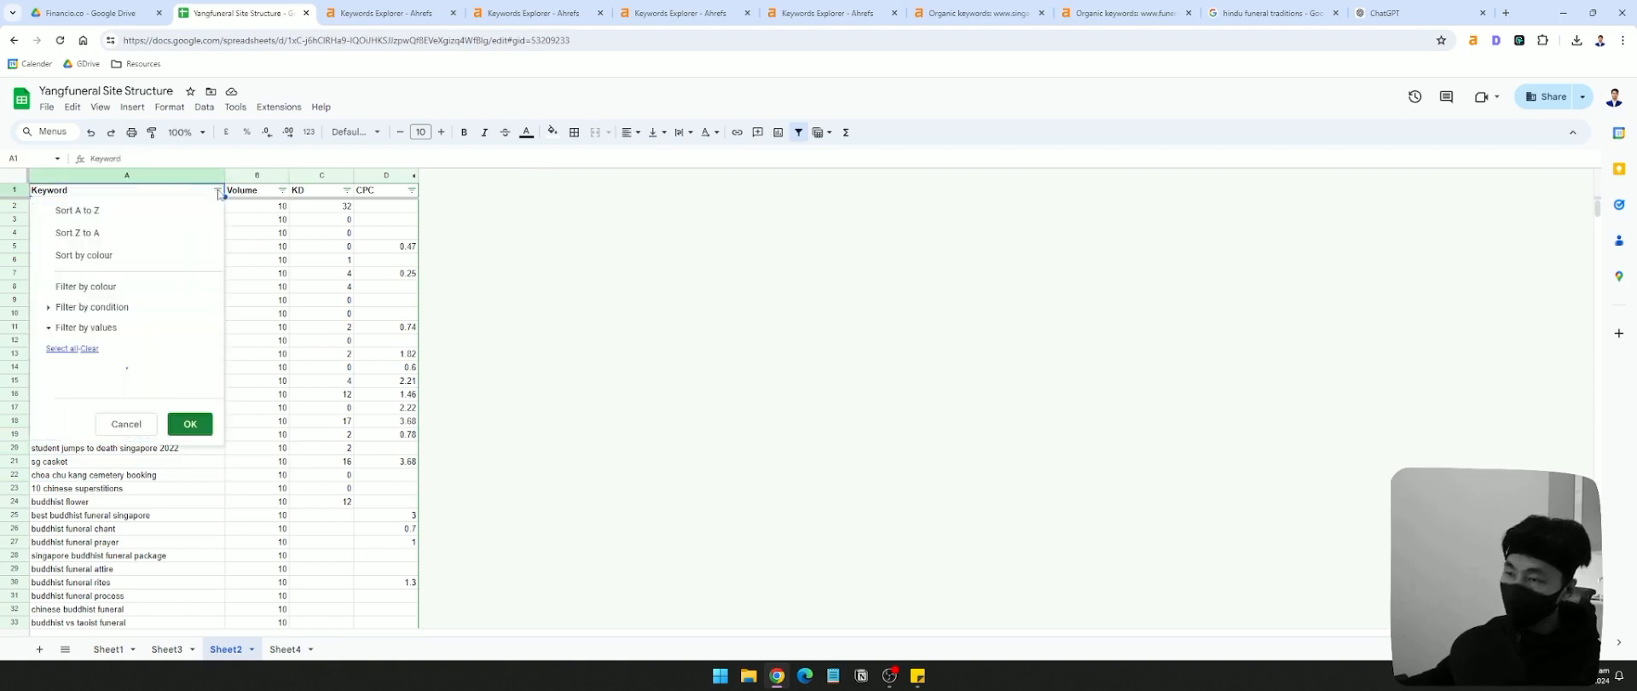
pyautogui.click(371, 288)
pyautogui.click(798, 132)
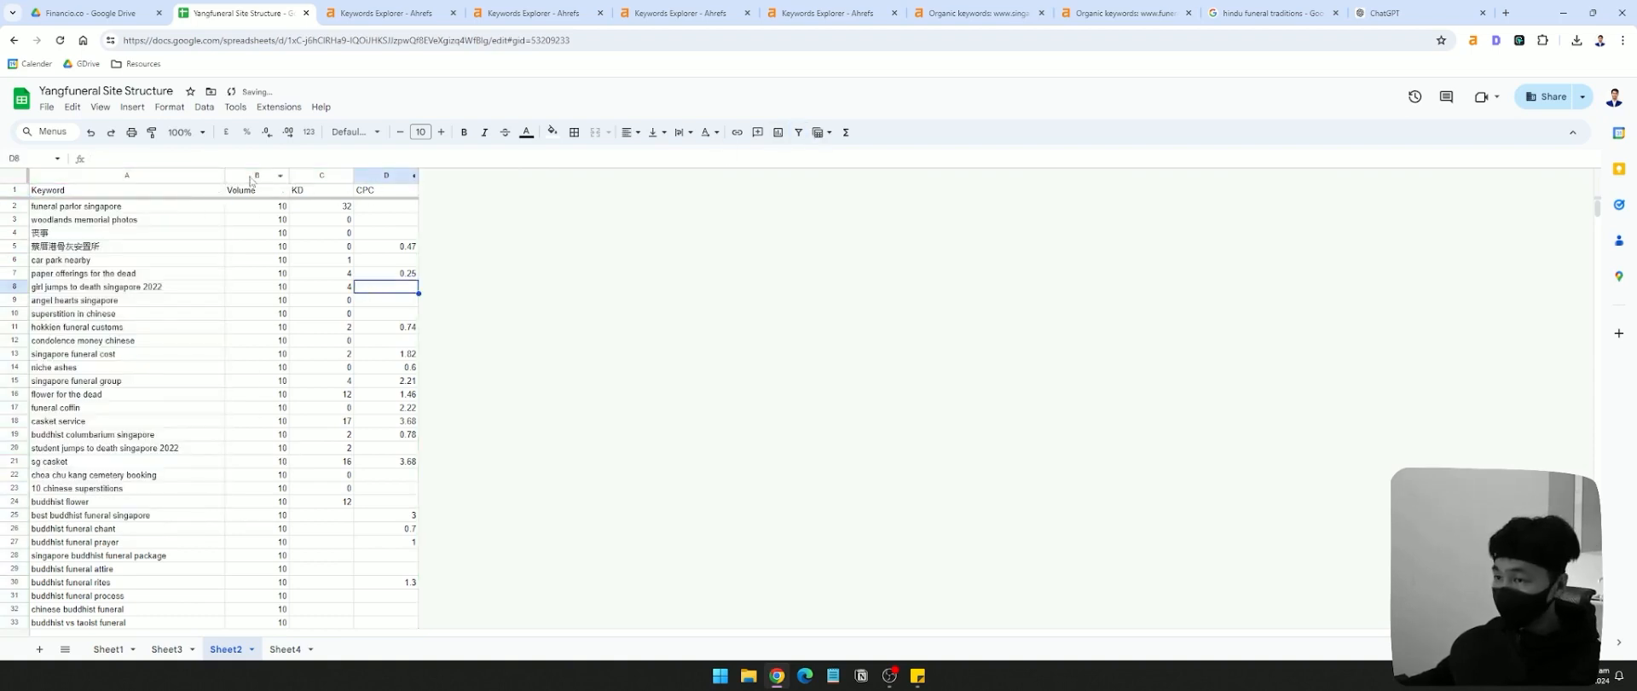
pyautogui.rightClick(376, 176)
pyautogui.click(477, 294)
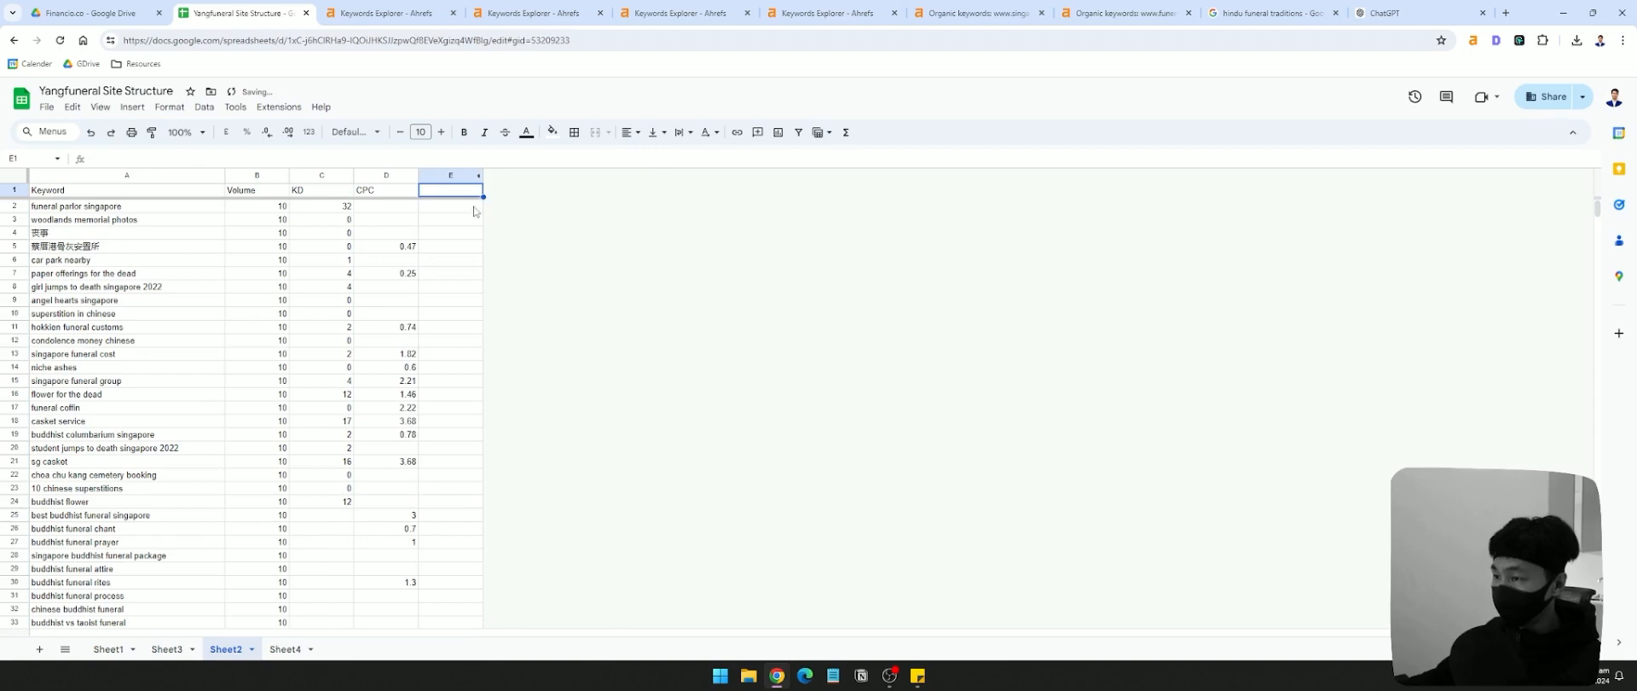
pyautogui.write('Check')
pyautogui.press('Return')
pyautogui.click(460, 176)
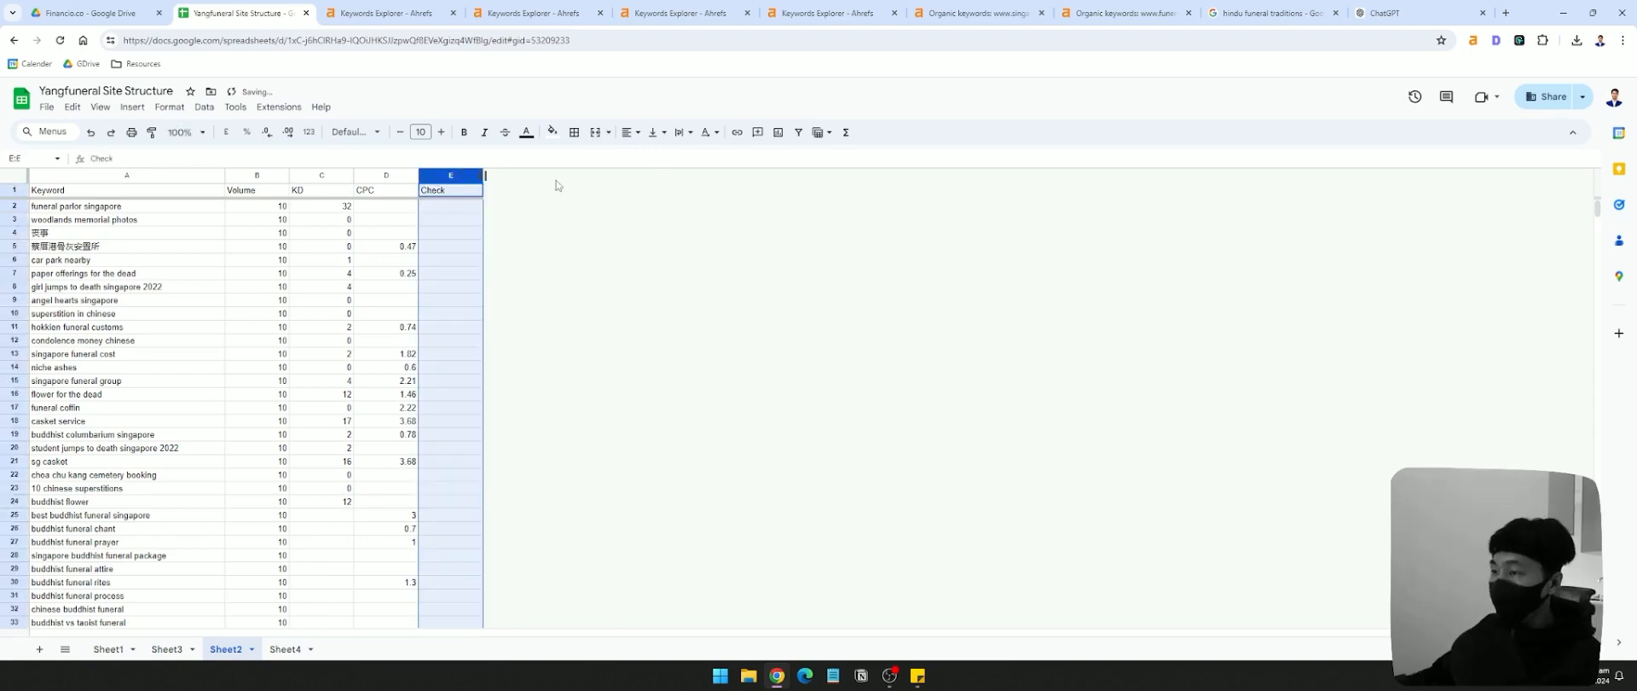
# - Insert a checkbox in the first data row of the Check column and copy it down the whole column
pyautogui.click(387, 206)
pyautogui.click(263, 207)
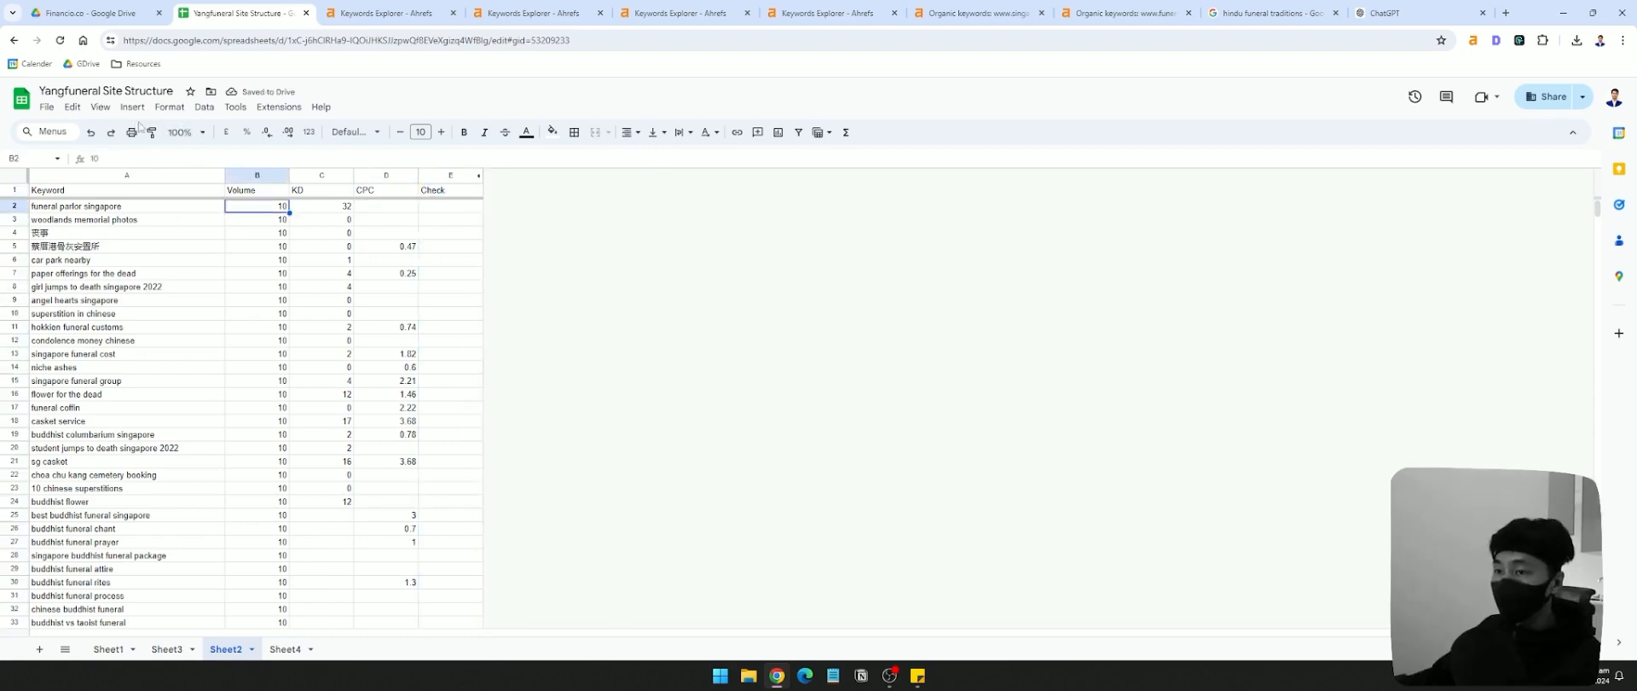
pyautogui.click(455, 206)
pyautogui.click(132, 107)
pyautogui.click(151, 368)
pyautogui.hotkey('ctrl', 'c')
pyautogui.hotkey('ctrl', 'shift', 'Down')
pyautogui.hotkey('ctrl', 'v')
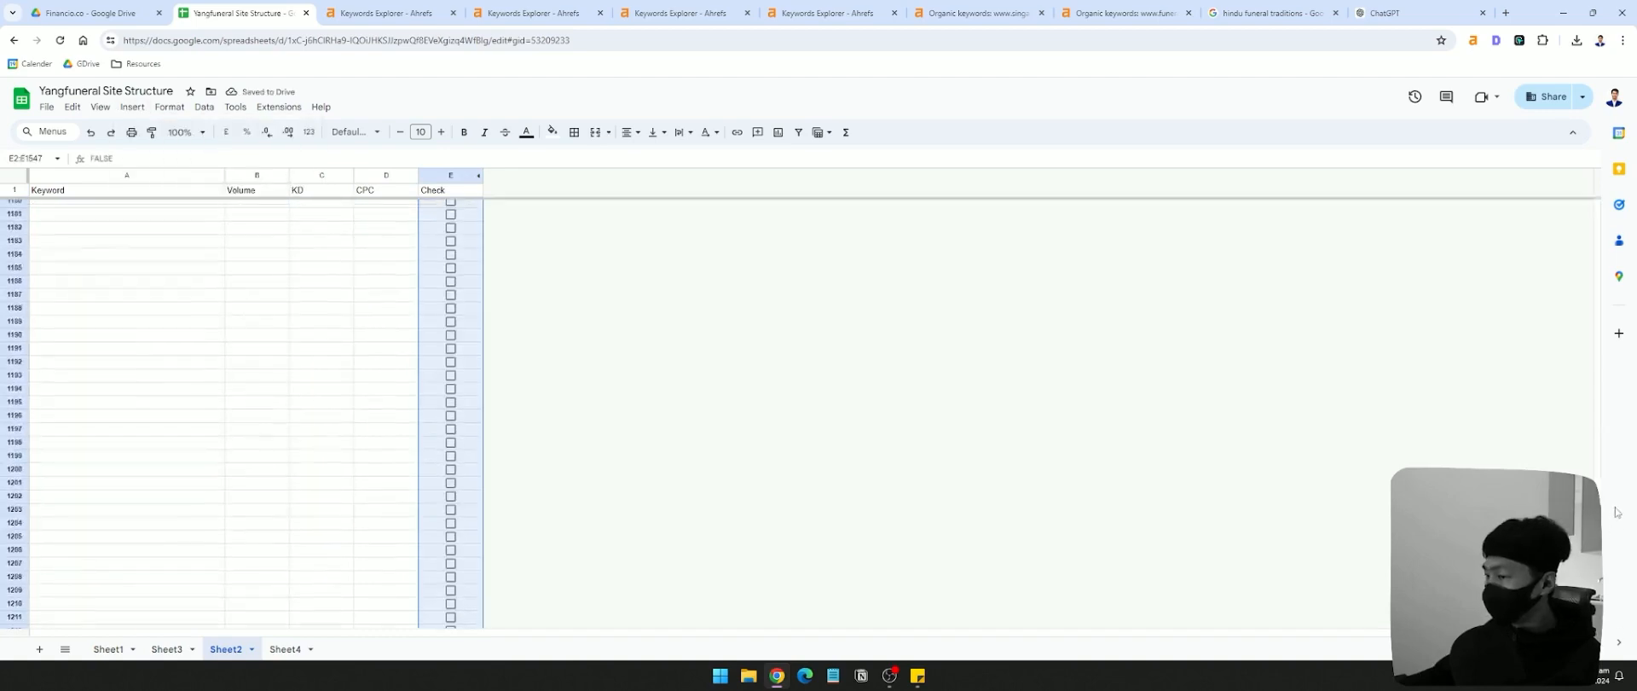
# - Delete all empty rows below the last keyword, from row 591 to the end of Sheet2
pyautogui.moveTo(1598, 618); pyautogui.dragTo(1630, 363)
pyautogui.click(15, 369)
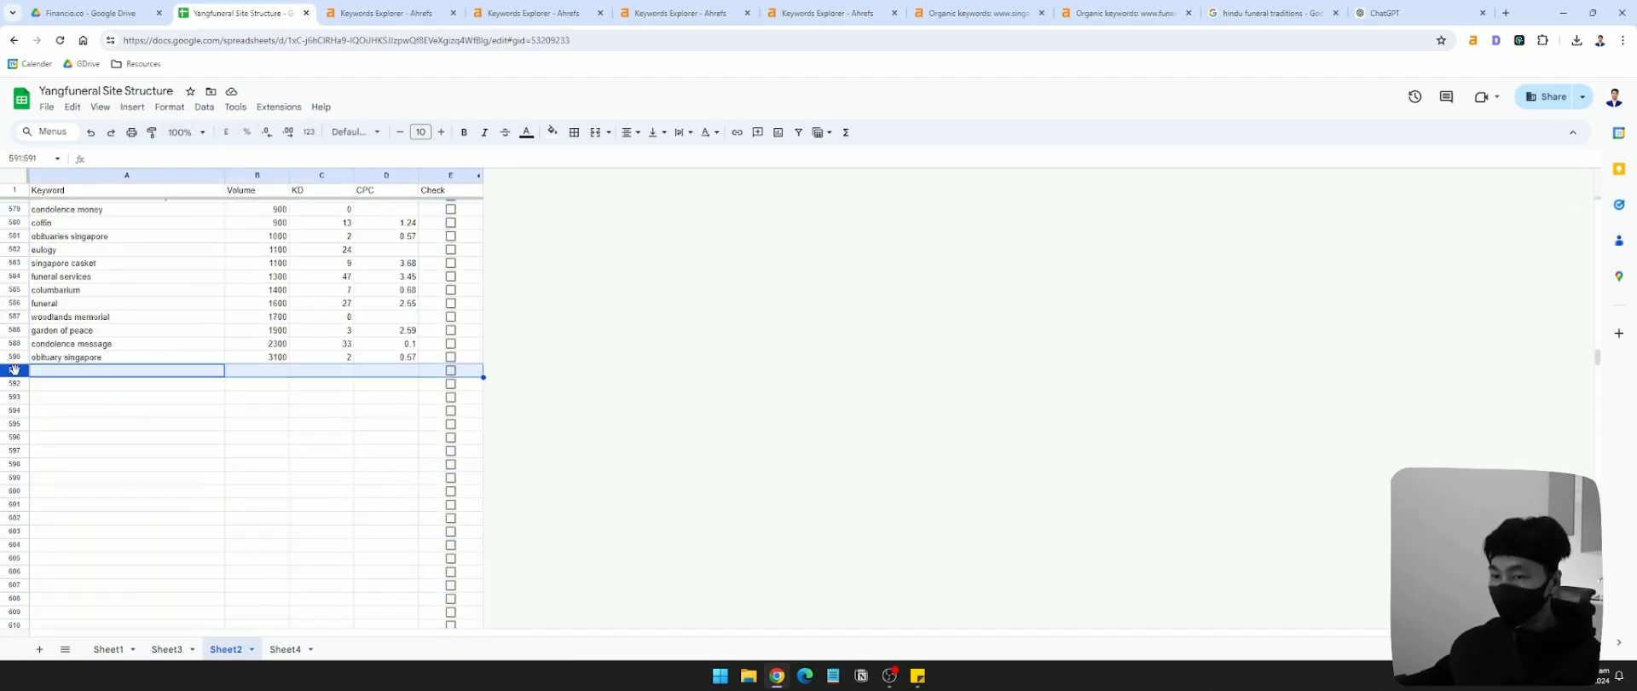
pyautogui.hotkey('ctrl', 'shift', 'Down')
pyautogui.rightClick(328, 316)
pyautogui.click(367, 460)
pyautogui.scroll(20, 554, 341)
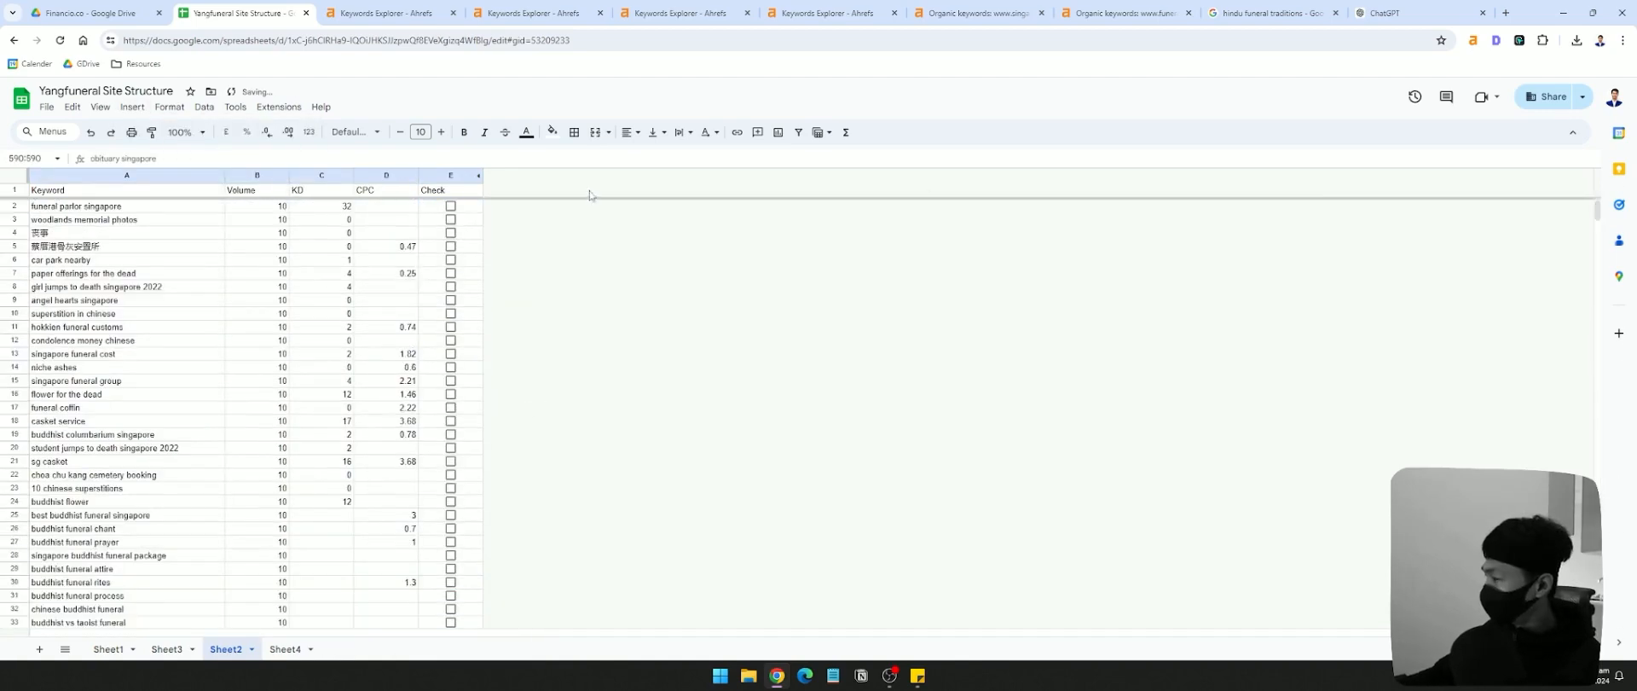
# - Add a filter to the keyword table that covers the Check column as well
pyautogui.click(202, 230)
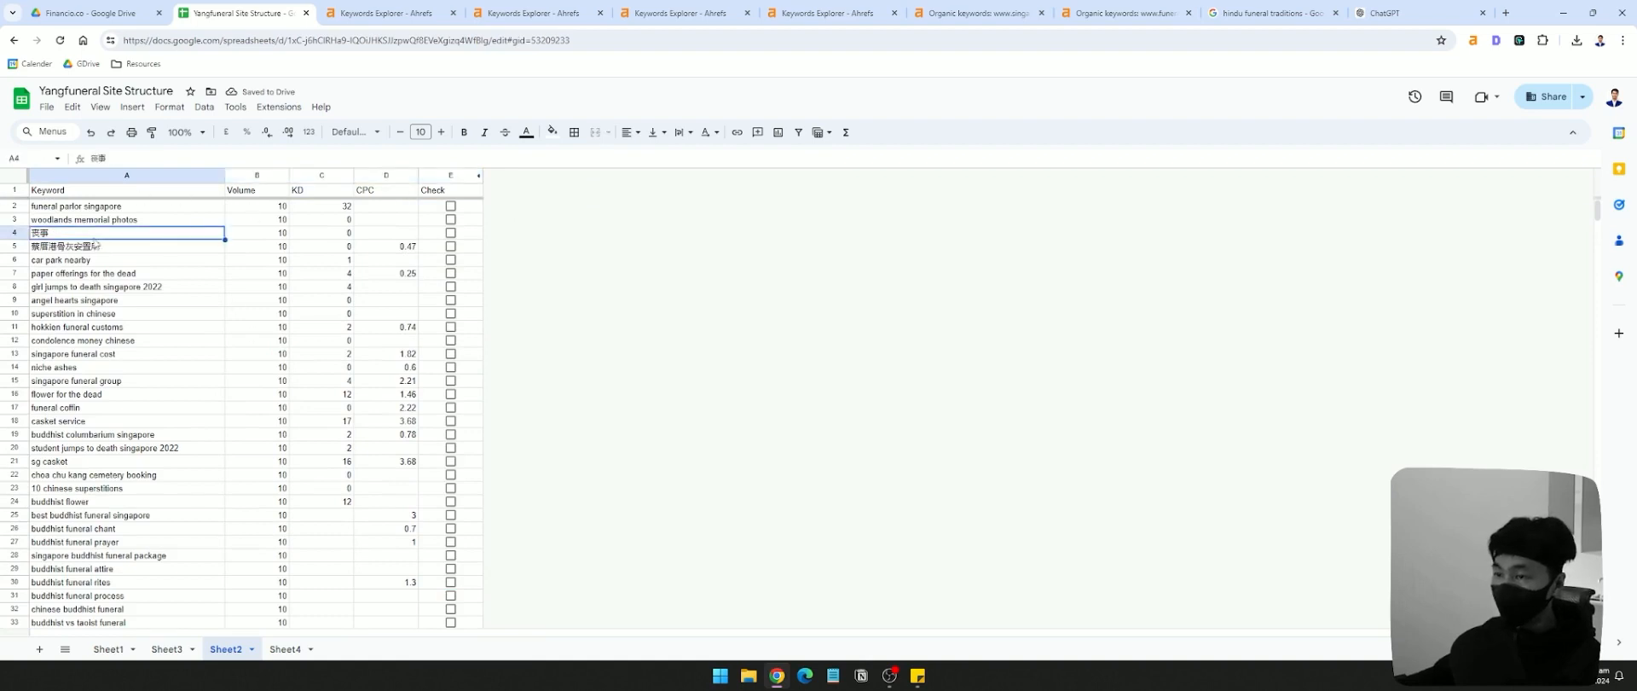
pyautogui.click(9, 191)
pyautogui.click(798, 132)
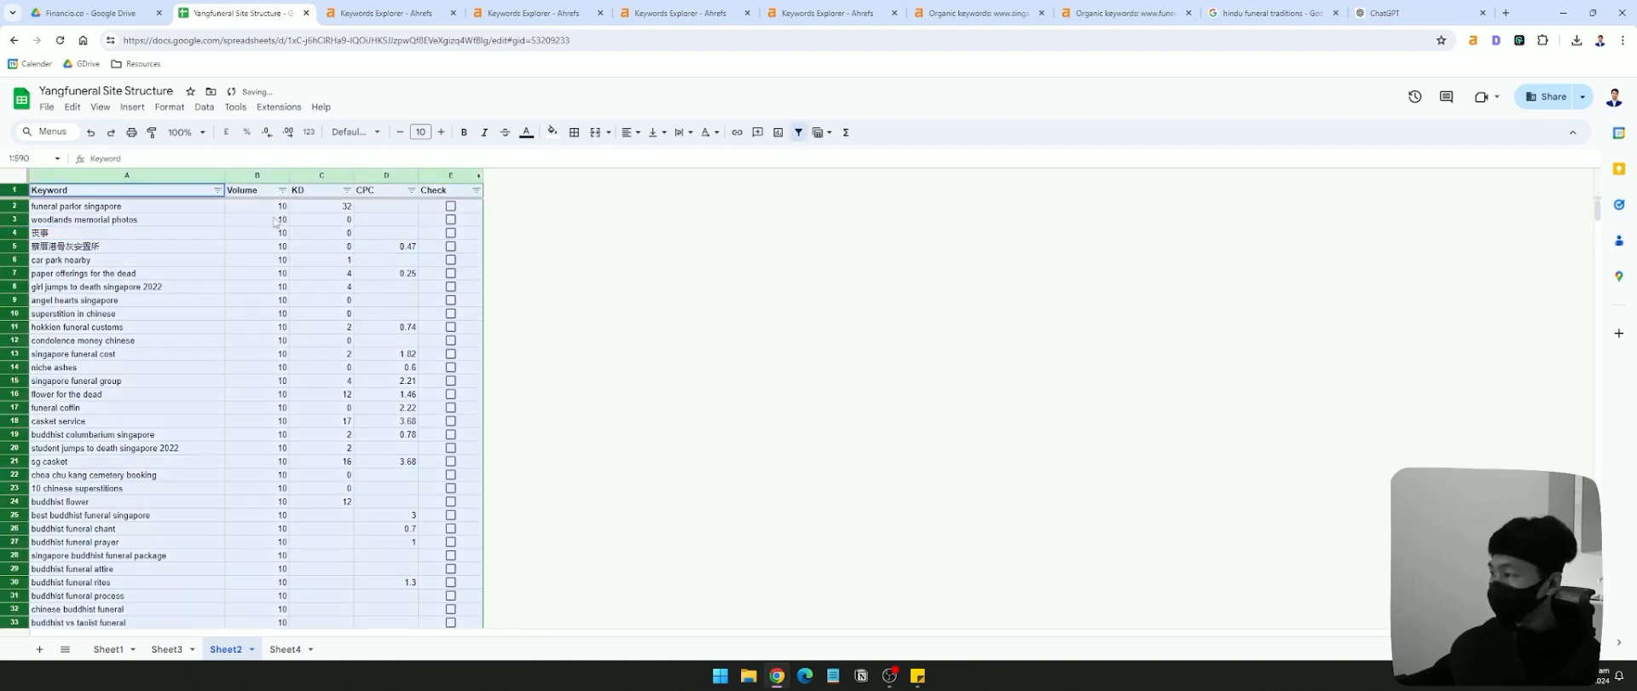
# - Filter the Keyword column by values so that only the five purely numeric keywords are shown
pyautogui.click(217, 189)
pyautogui.click(90, 349)
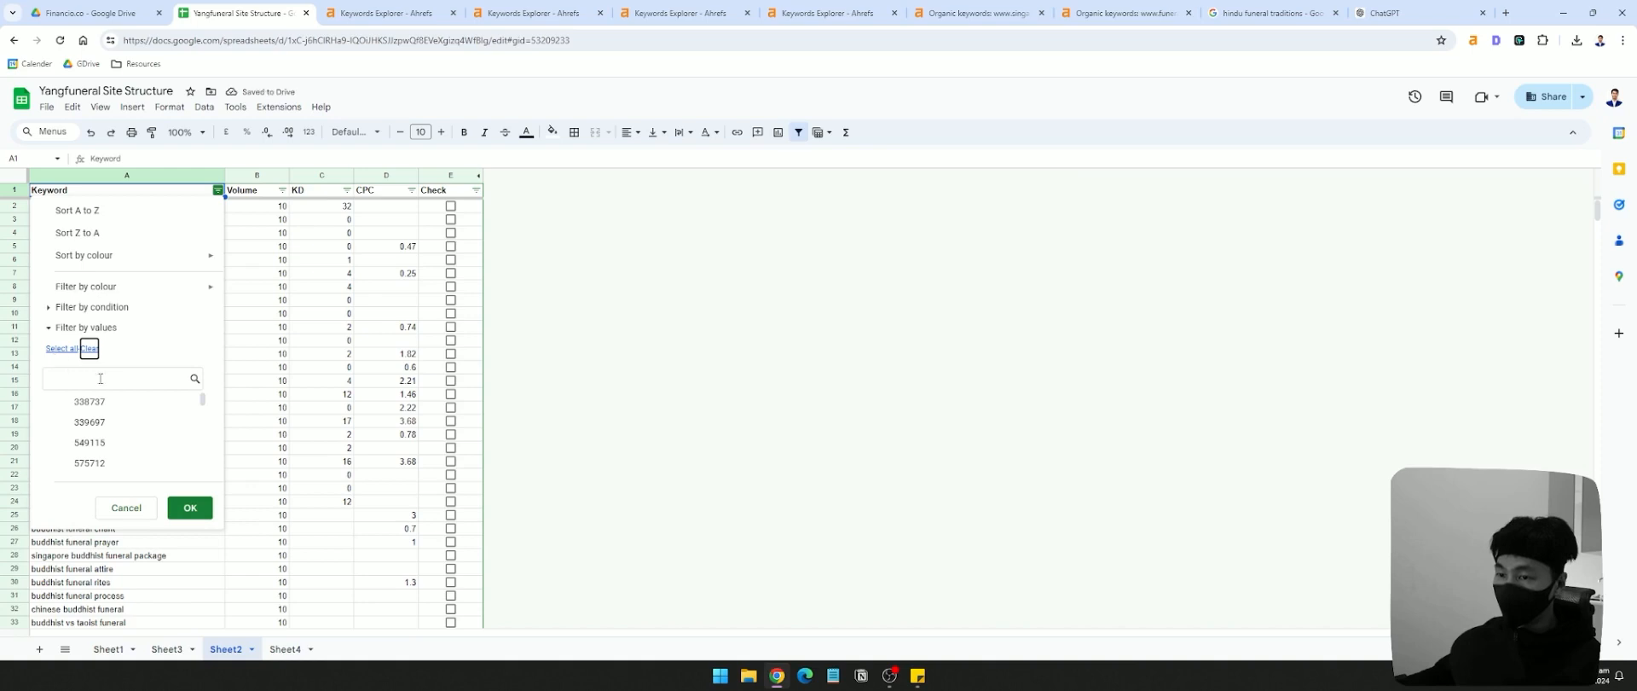
pyautogui.scroll(-3, 146, 435)
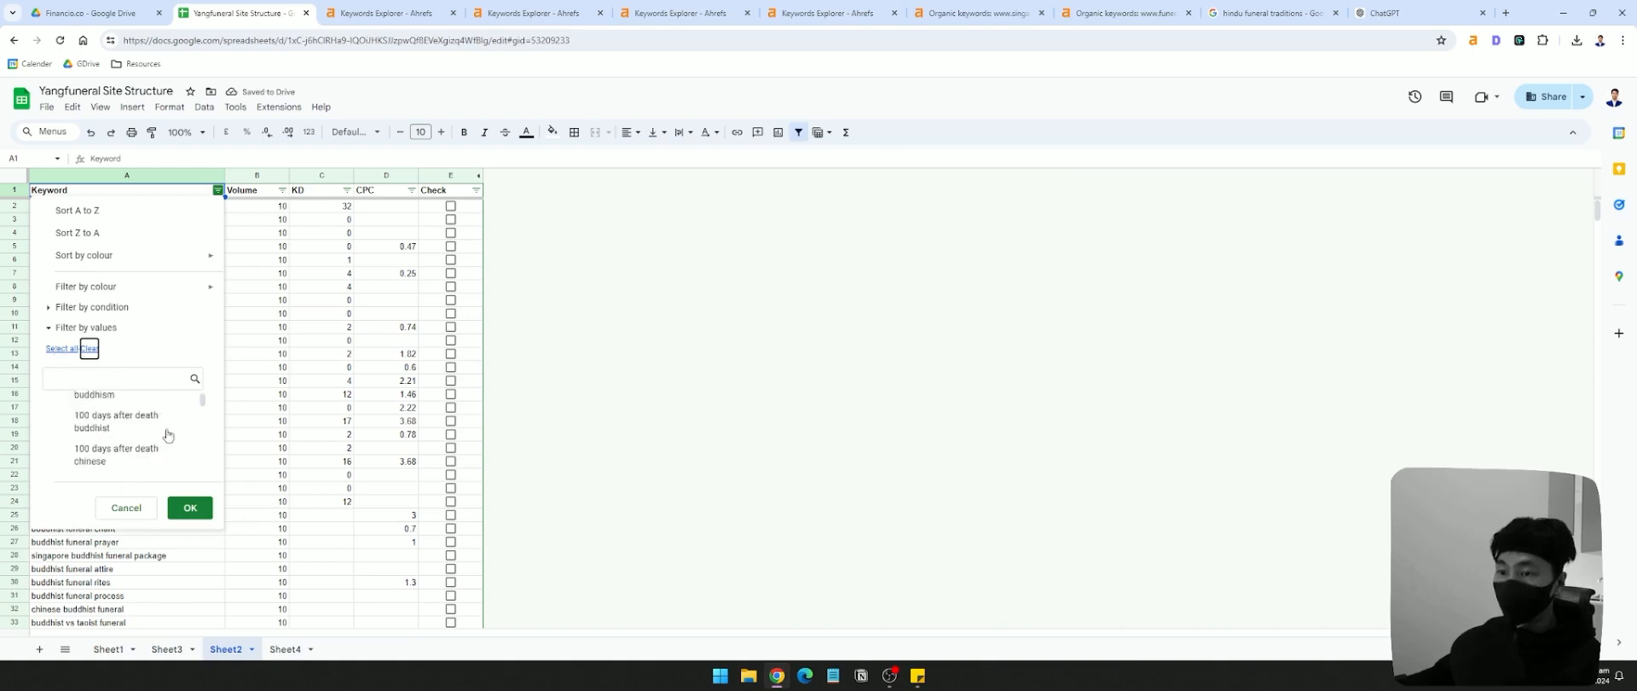
pyautogui.scroll(3, 162, 434)
pyautogui.click(91, 404)
pyautogui.click(120, 423)
pyautogui.click(126, 444)
pyautogui.click(135, 461)
pyautogui.scroll(-1, 139, 444)
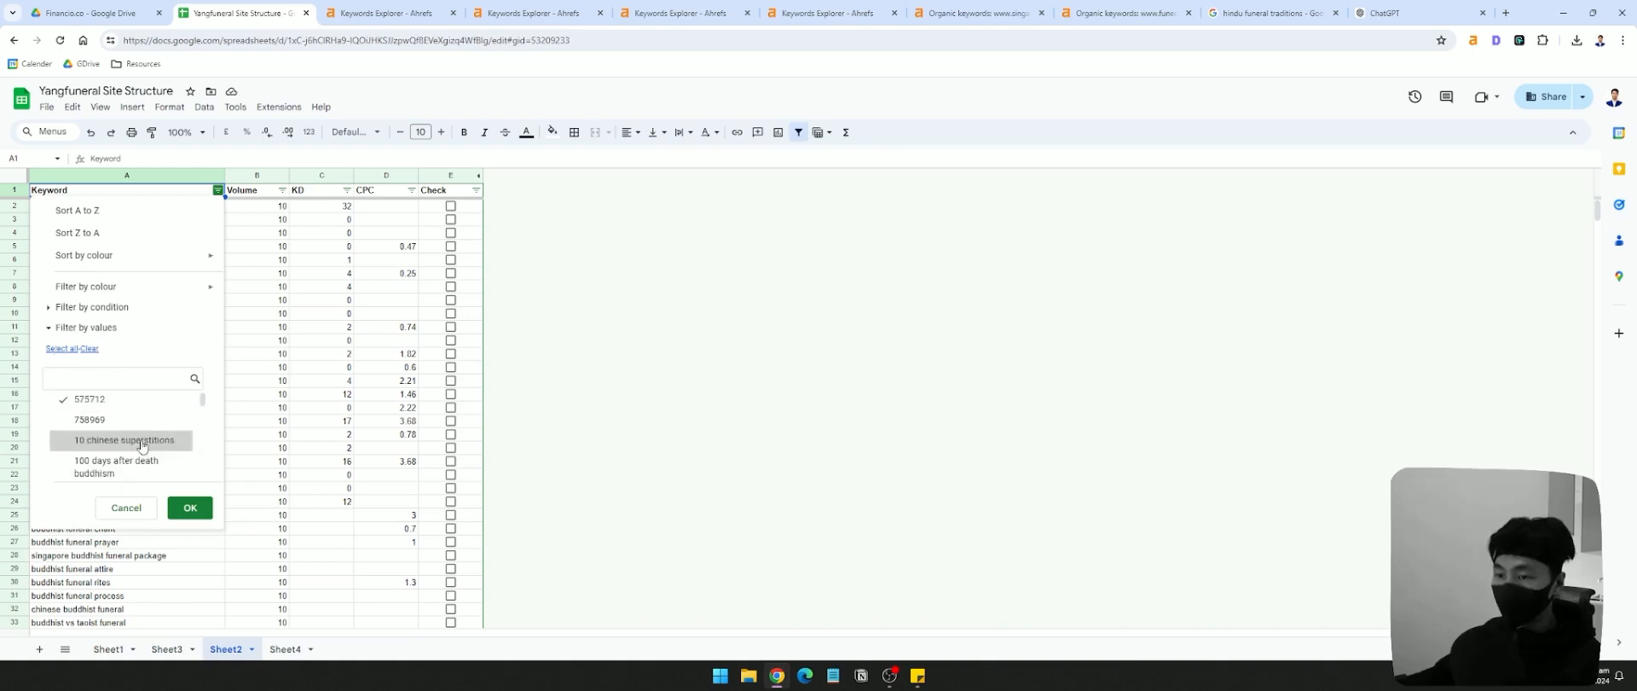
pyautogui.click(137, 423)
pyautogui.click(195, 509)
# - Tick the Check boxes of the five filtered purely numeric keywords
pyautogui.click(450, 206)
pyautogui.click(450, 220)
pyautogui.click(450, 232)
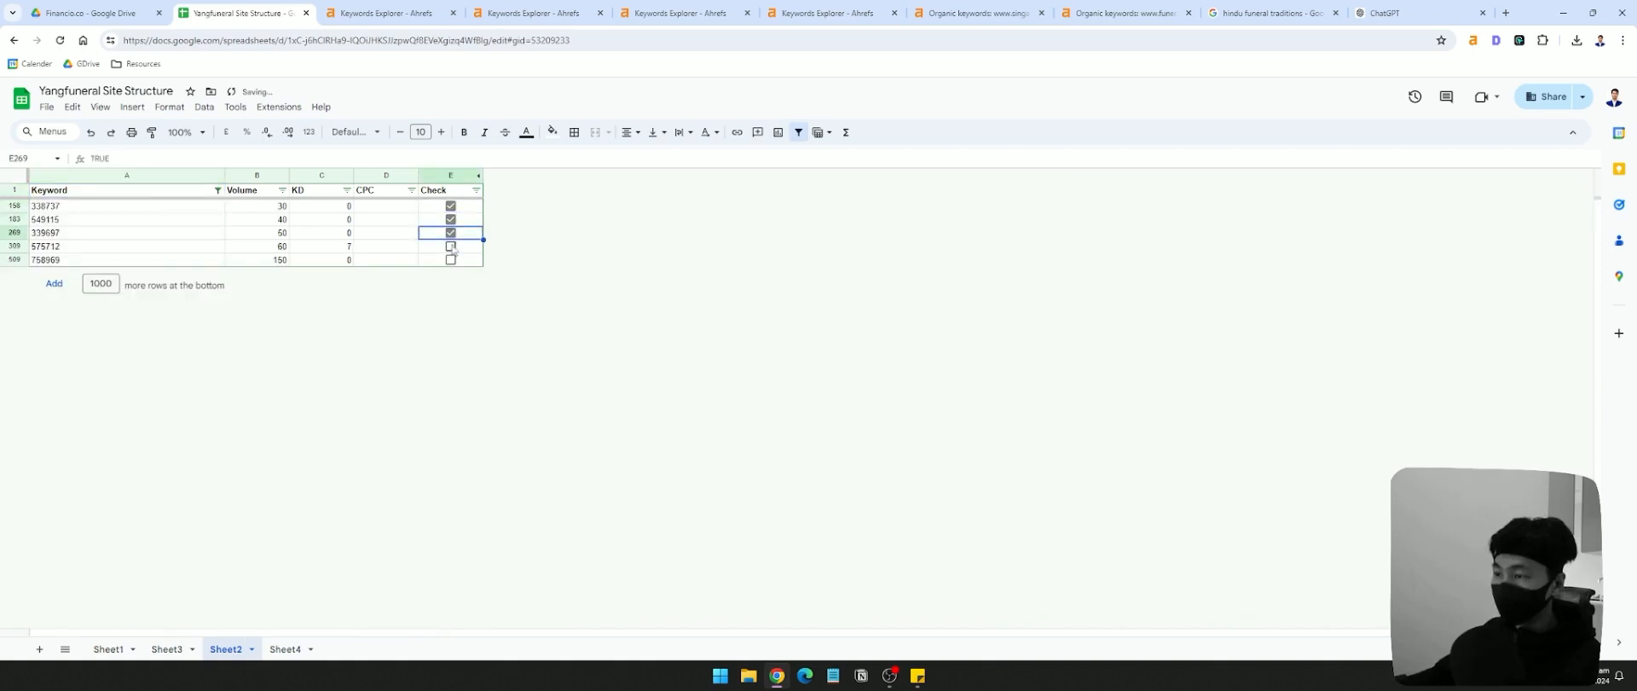
pyautogui.click(450, 247)
pyautogui.click(450, 259)
pyautogui.click(476, 190)
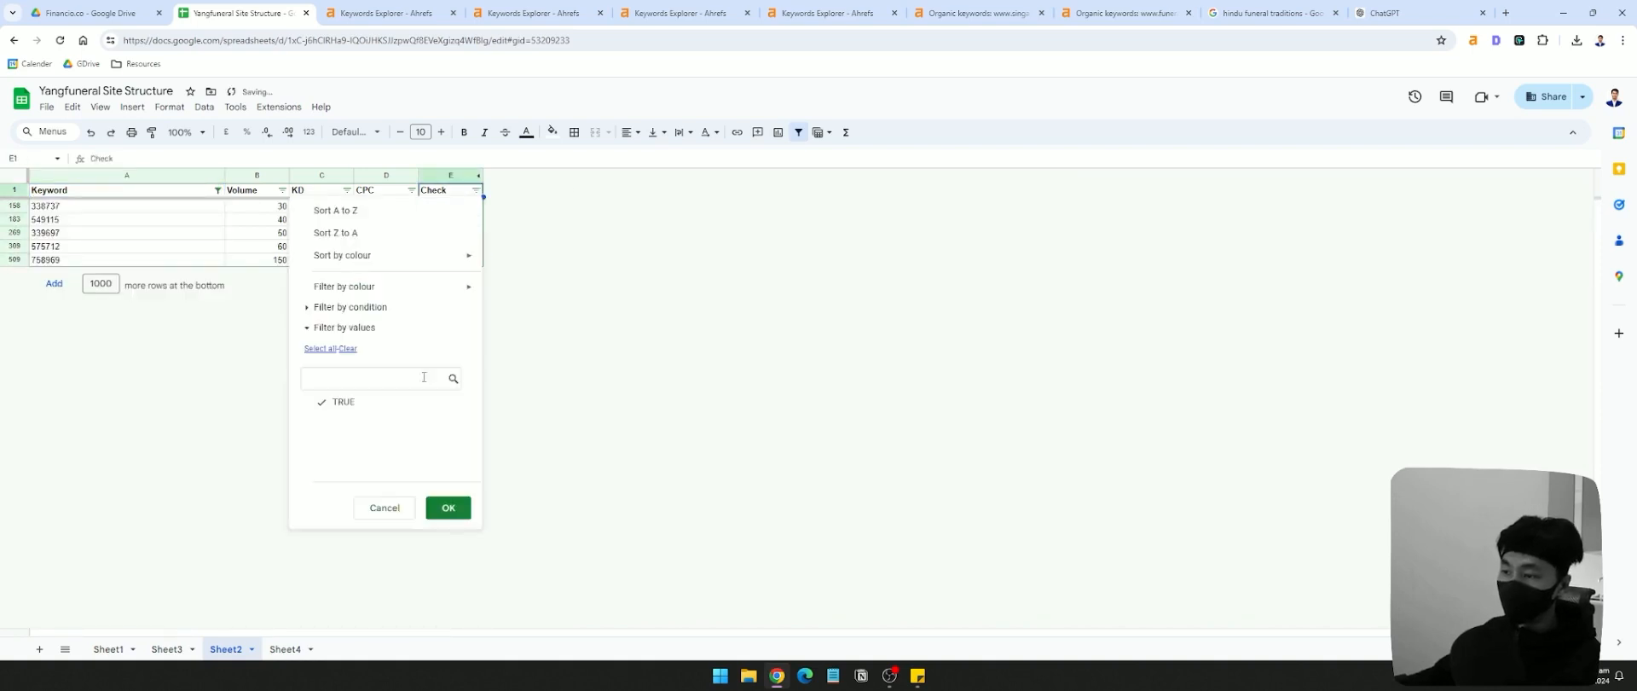
pyautogui.click(220, 233)
# - Reset the Keyword column's value filter so that the full keyword list is shown from its first row
pyautogui.click(218, 190)
pyautogui.click(68, 358)
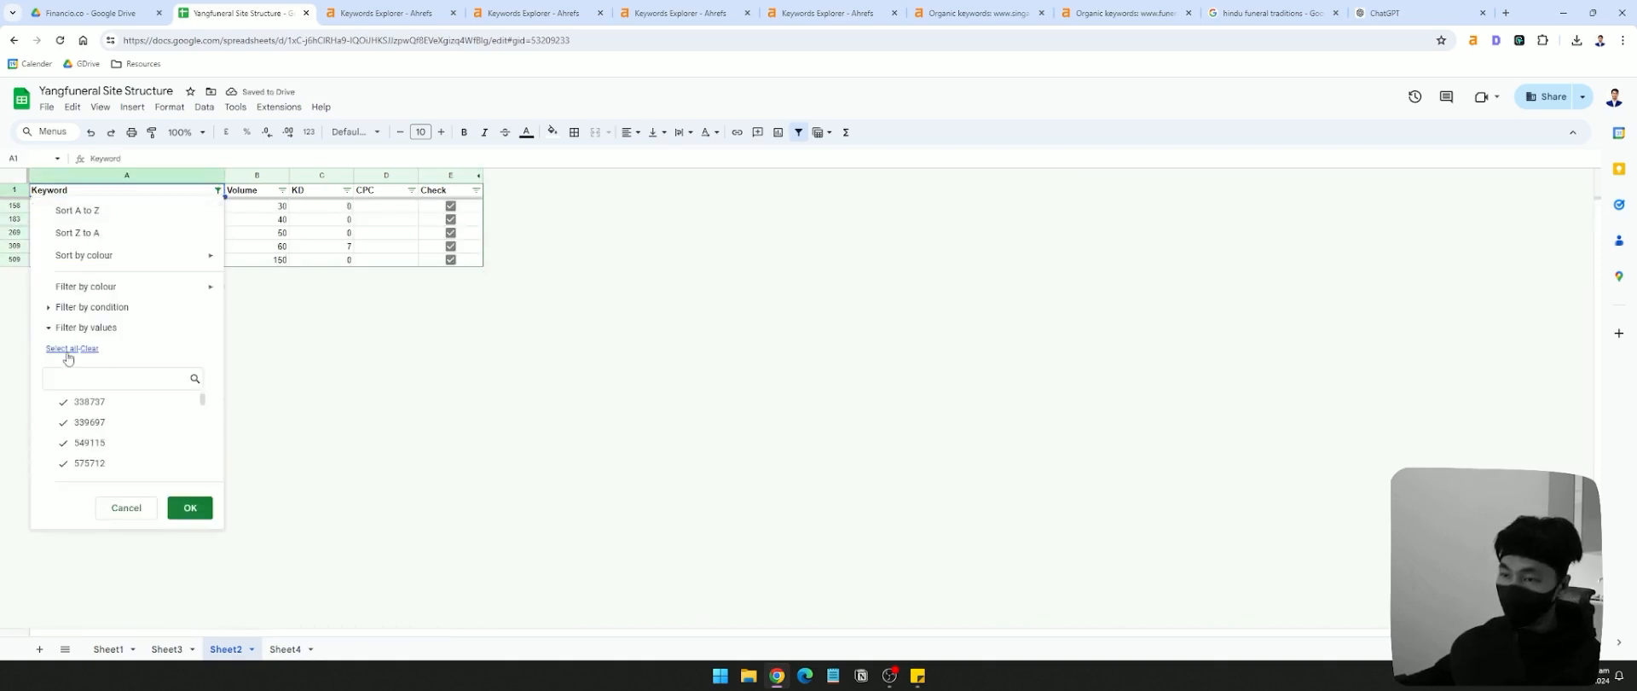
pyautogui.click(191, 508)
pyautogui.click(219, 193)
pyautogui.moveTo(293, 258); pyautogui.dragTo(287, 256)
pyautogui.scroll(20, 227, 211)
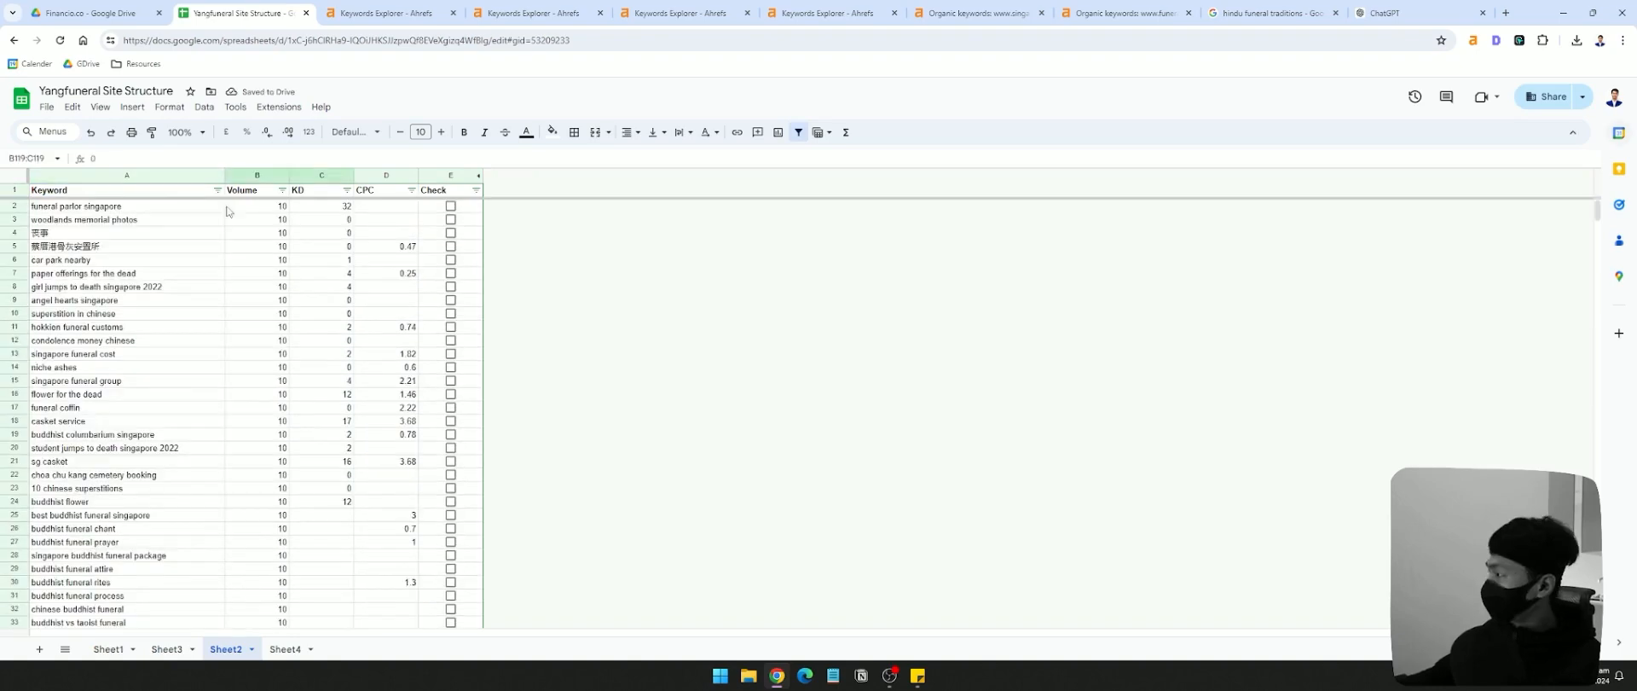
# - Filter the Keyword column by values to only the keywords containing "202"
pyautogui.click(218, 191)
pyautogui.click(101, 377)
pyautogui.write('202')
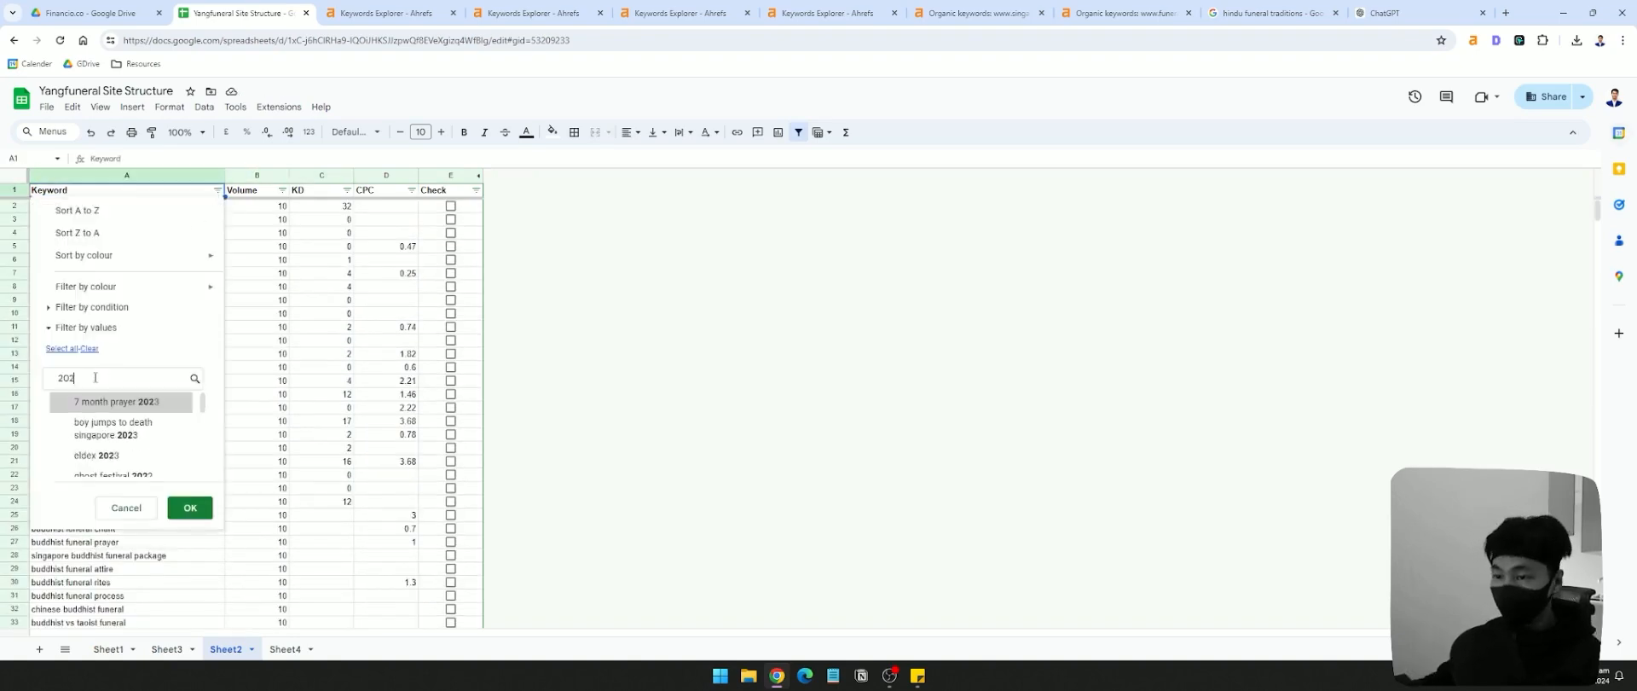
pyautogui.click(62, 348)
pyautogui.click(190, 508)
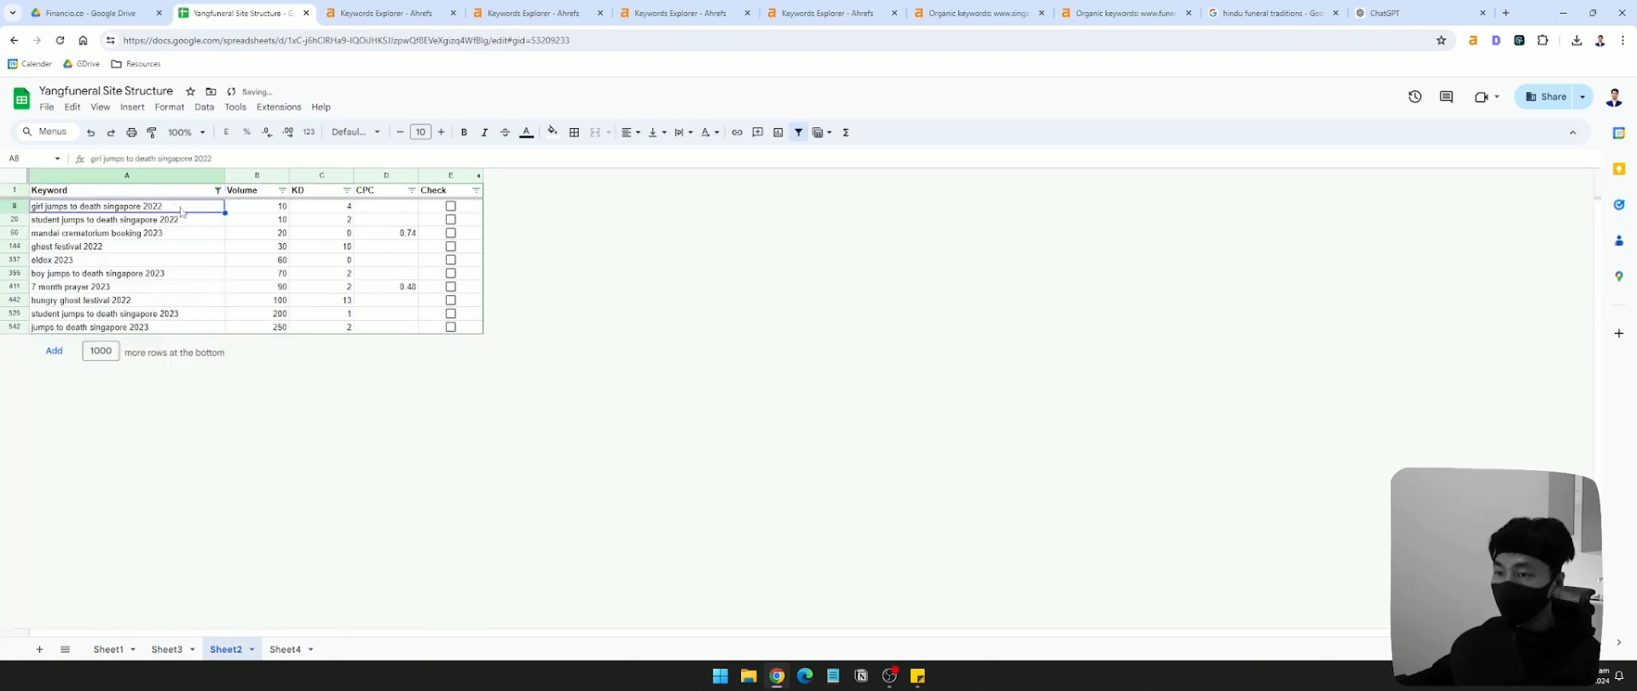
# - Review the filtered keywords that contain a year, from the first row to the last
pyautogui.click(185, 230)
pyautogui.click(176, 245)
pyautogui.click(182, 231)
pyautogui.moveTo(191, 209); pyautogui.dragTo(192, 296)
pyautogui.click(194, 315)
pyautogui.click(183, 288)
pyautogui.click(178, 302)
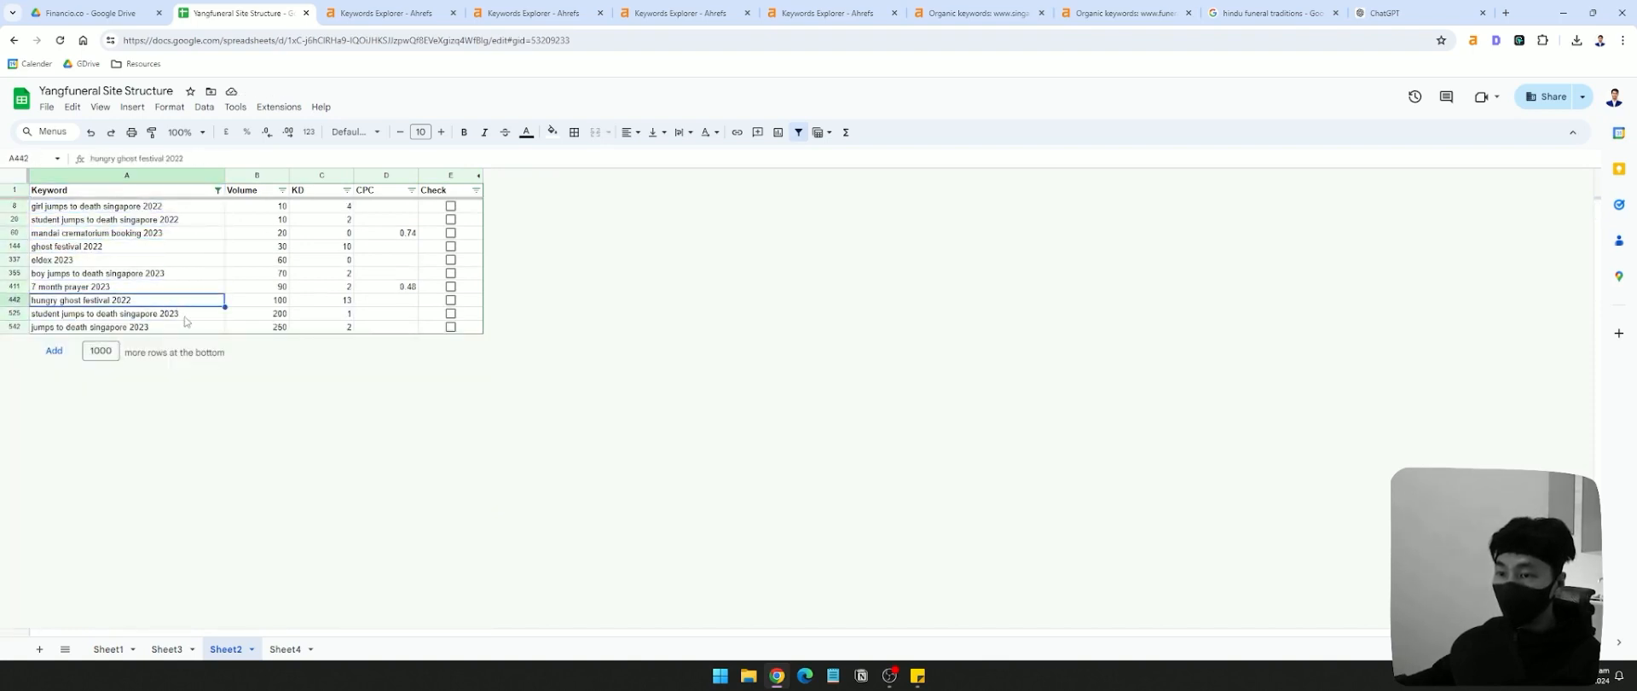
pyautogui.click(184, 316)
pyautogui.click(187, 327)
# - Tick the Check boxes of all filtered year keywords, and reset the Keyword filter to show every keyword
pyautogui.click(450, 206)
pyautogui.hotkey('ctrl', 'c')
pyautogui.hotkey('ctrl', 'shift', 'Down')
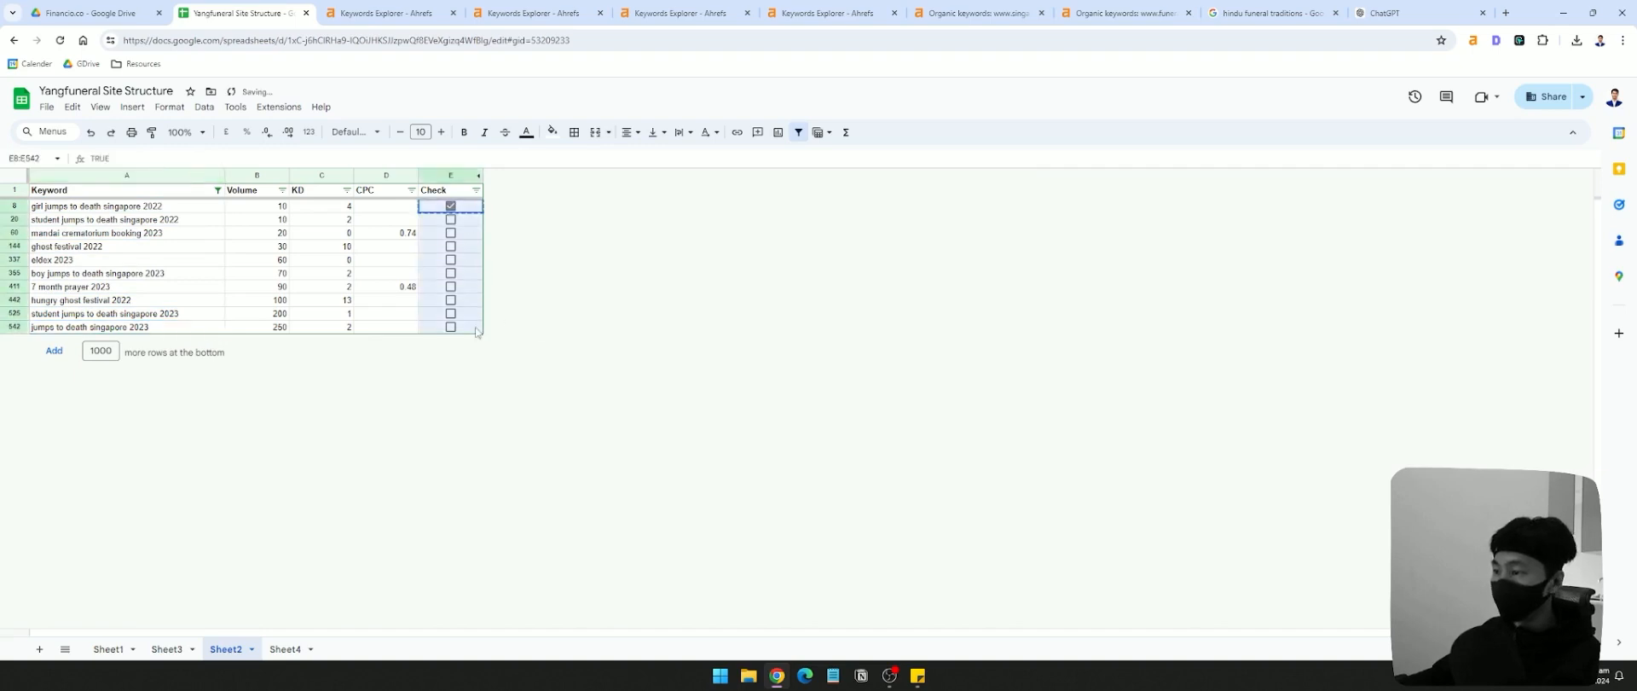
pyautogui.hotkey('ctrl', 'v')
pyautogui.click(218, 190)
pyautogui.click(62, 351)
pyautogui.click(190, 507)
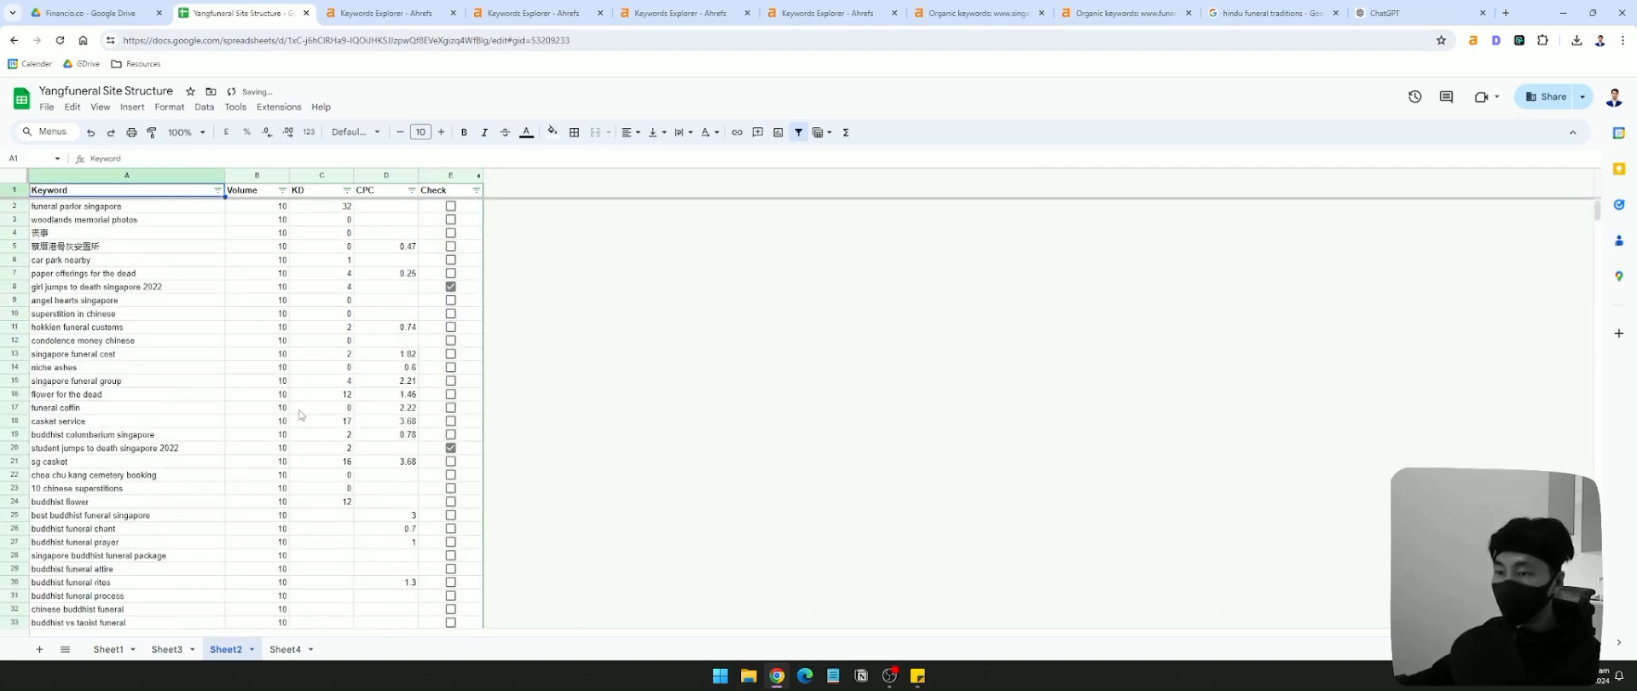
# - Filter the Keyword column by values to only the keywords containing Chinese characters
pyautogui.click(218, 190)
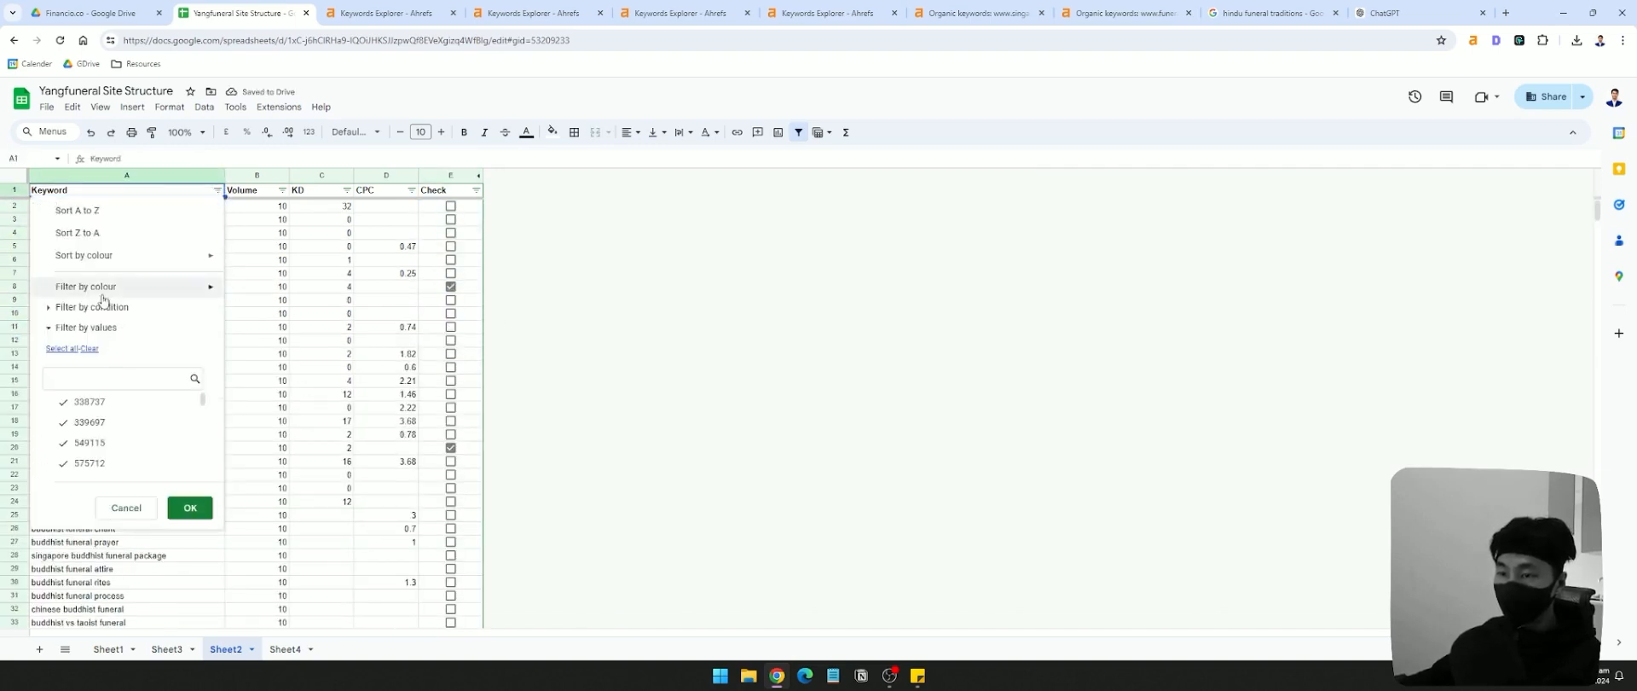
pyautogui.click(90, 349)
pyautogui.scroll(-10, 173, 466)
pyautogui.scroll(6, 175, 465)
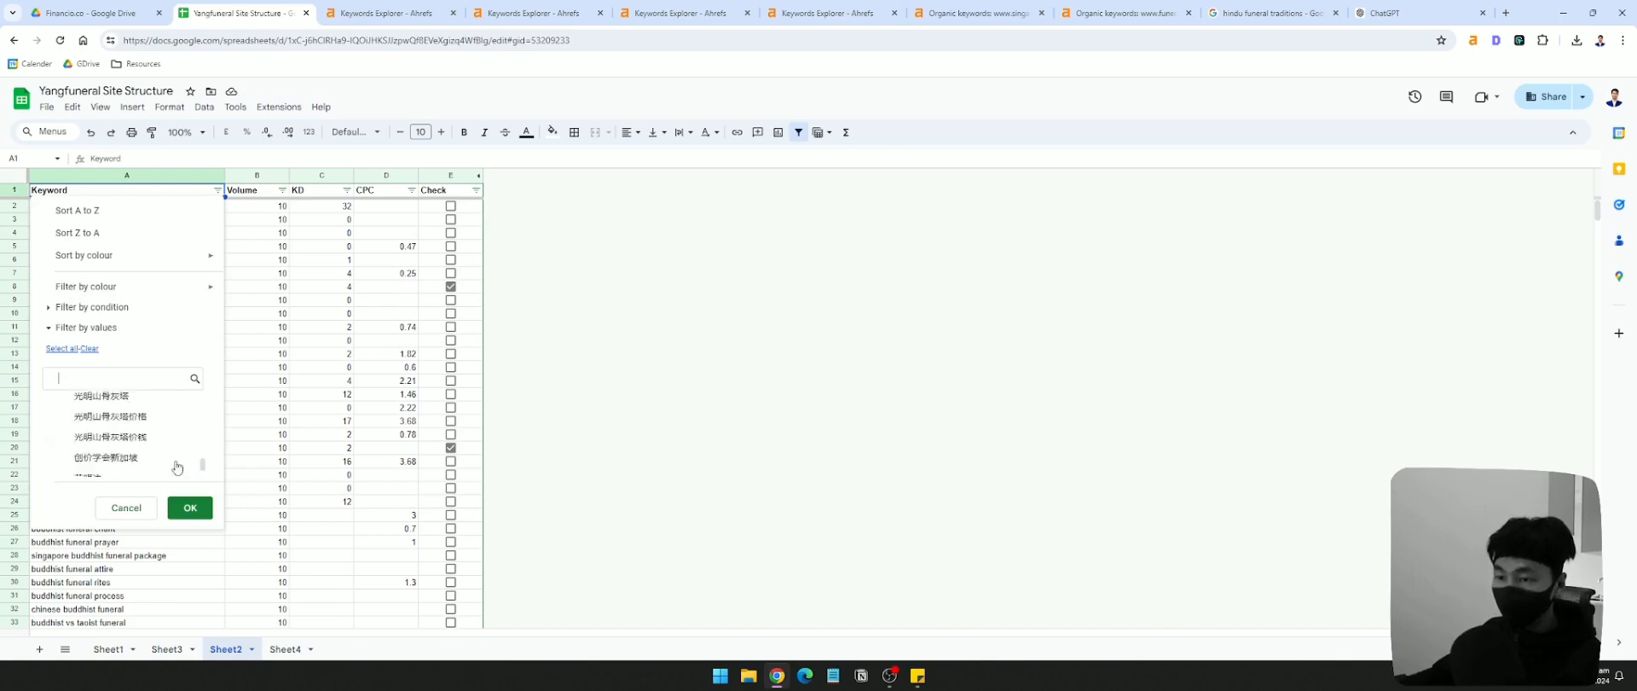
pyautogui.click(147, 442)
pyautogui.scroll(-1, 148, 456)
pyautogui.keyDown('shift'); pyautogui.click(147, 459); pyautogui.keyUp('shift')
pyautogui.scroll(-1, 147, 459)
pyautogui.click(132, 415)
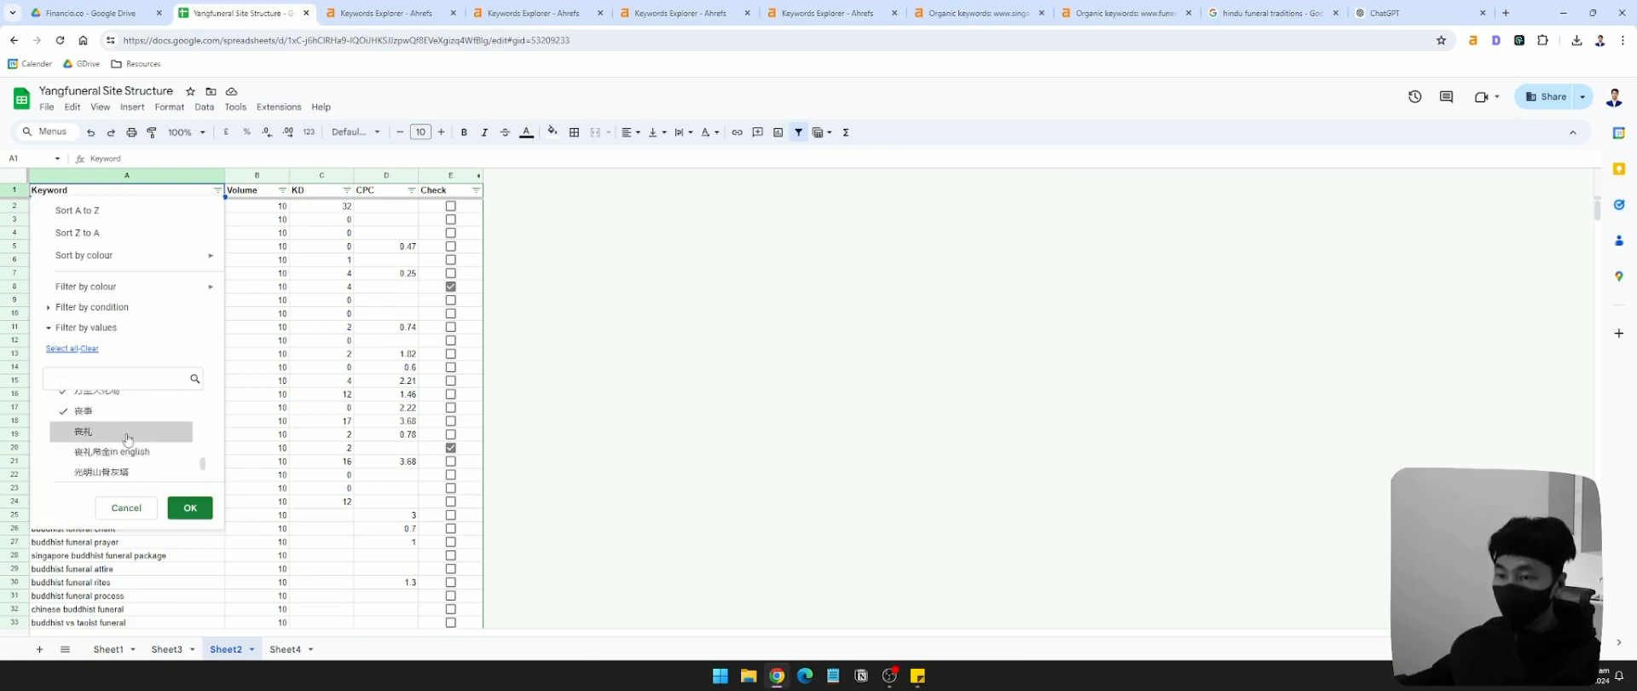
pyautogui.click(128, 435)
pyautogui.click(139, 455)
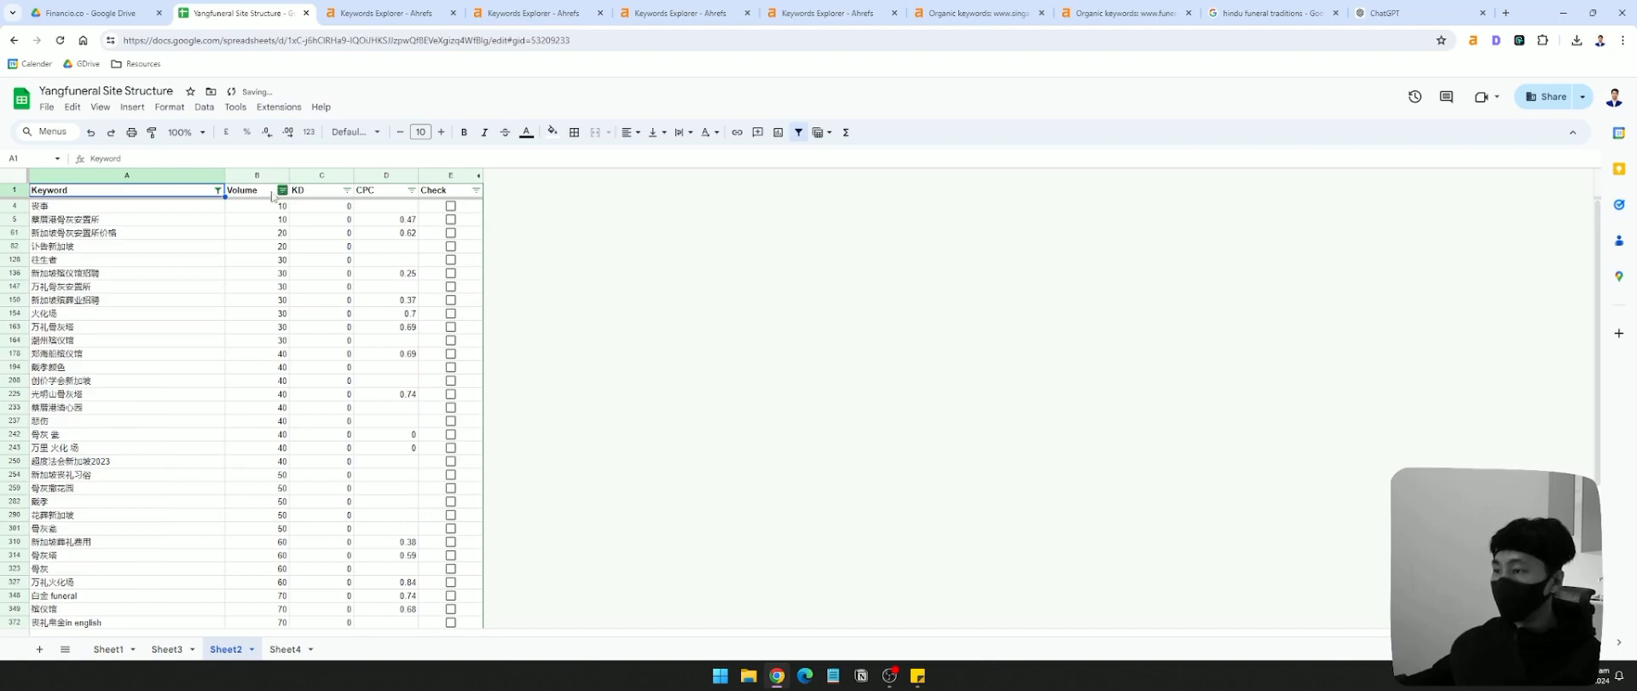
# - Tick the first filtered Chinese keyword's Check box and copy it down to all other filtered rows
pyautogui.click(171, 176)
pyautogui.click(462, 212)
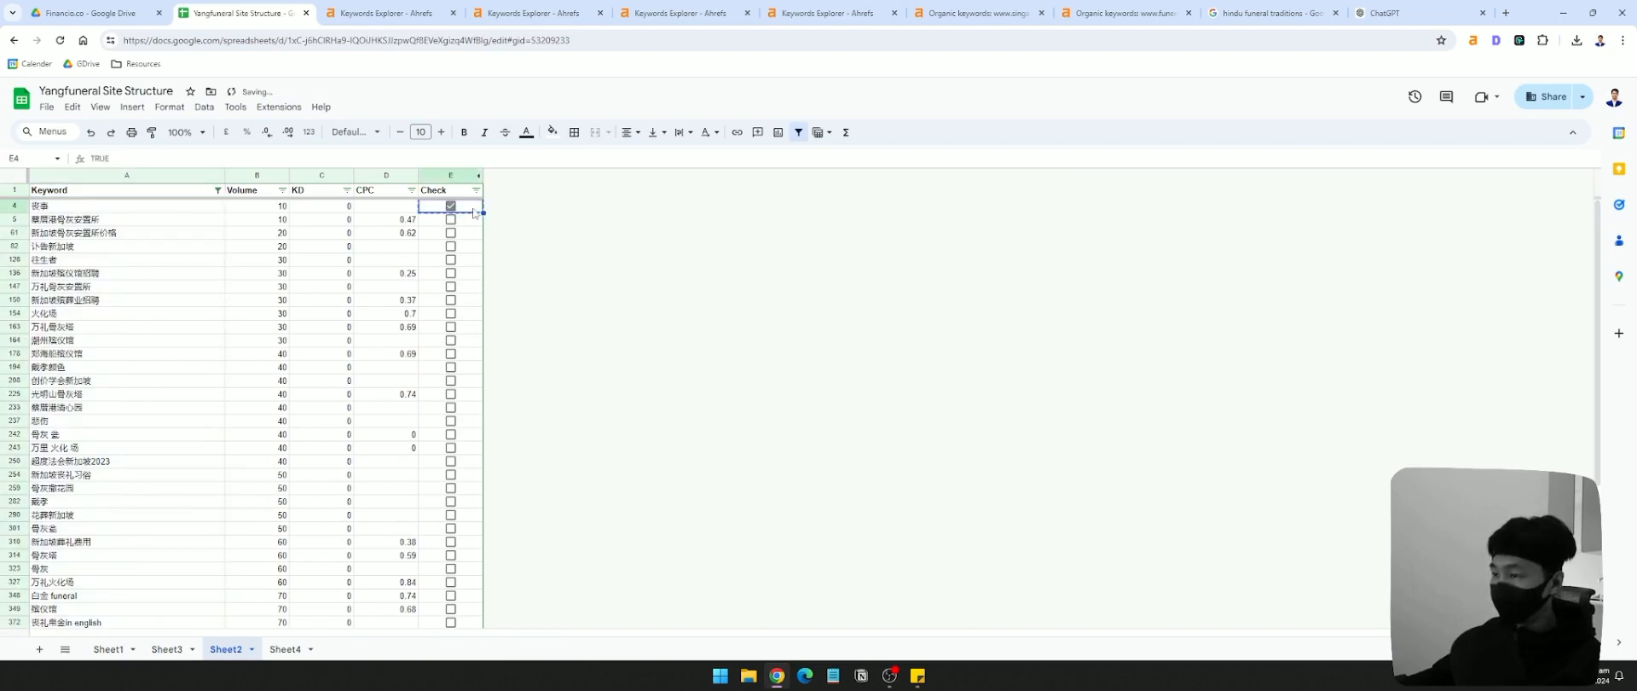
pyautogui.hotkey('ctrl', 'shift', 'Down')
pyautogui.hotkey('ctrl', 'v')
# - Select all values in the Keyword filter again and return to the start of the full list
pyautogui.click(217, 190)
pyautogui.click(67, 349)
pyautogui.click(191, 503)
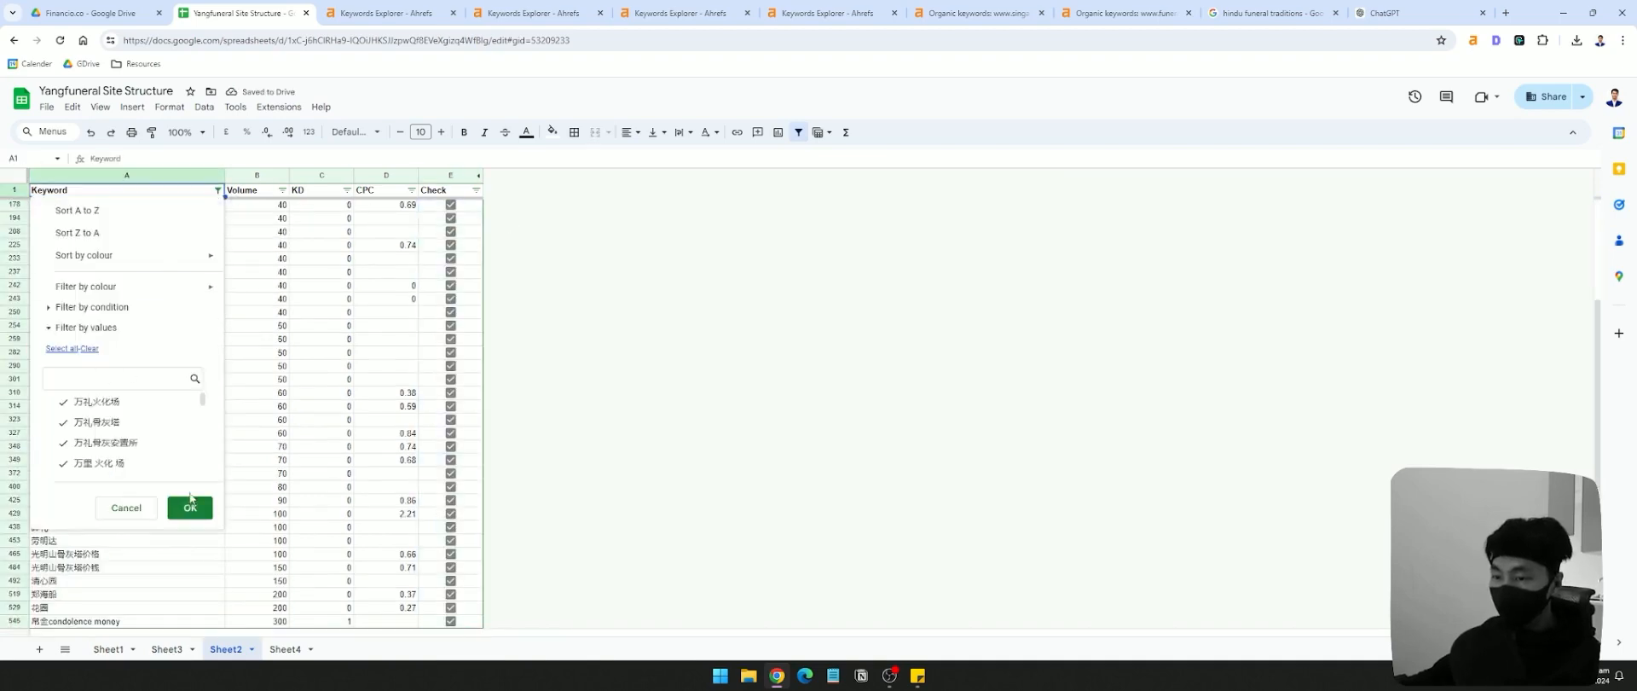
pyautogui.click(191, 503)
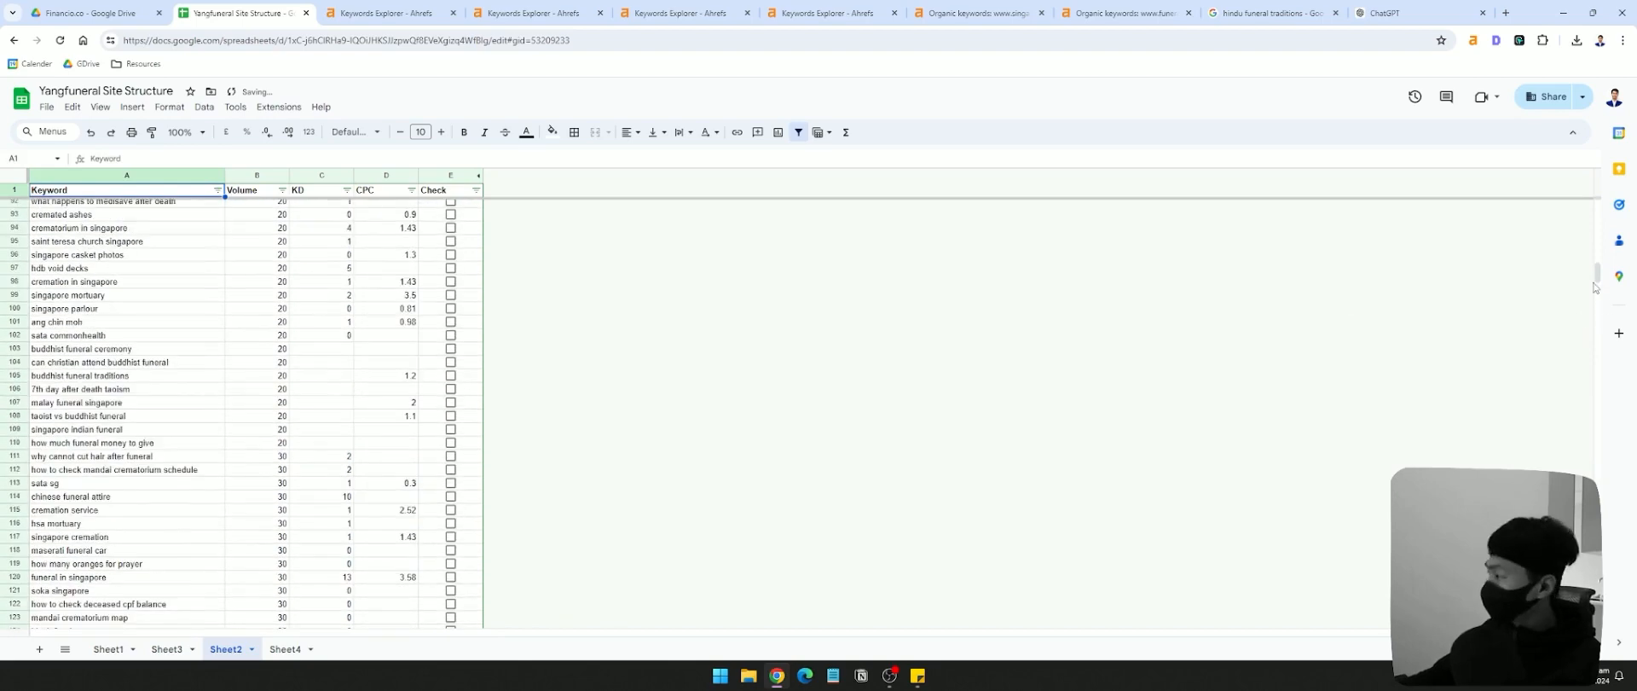
pyautogui.click(1594, 285)
pyautogui.moveTo(1597, 277); pyautogui.dragTo(1558, 181)
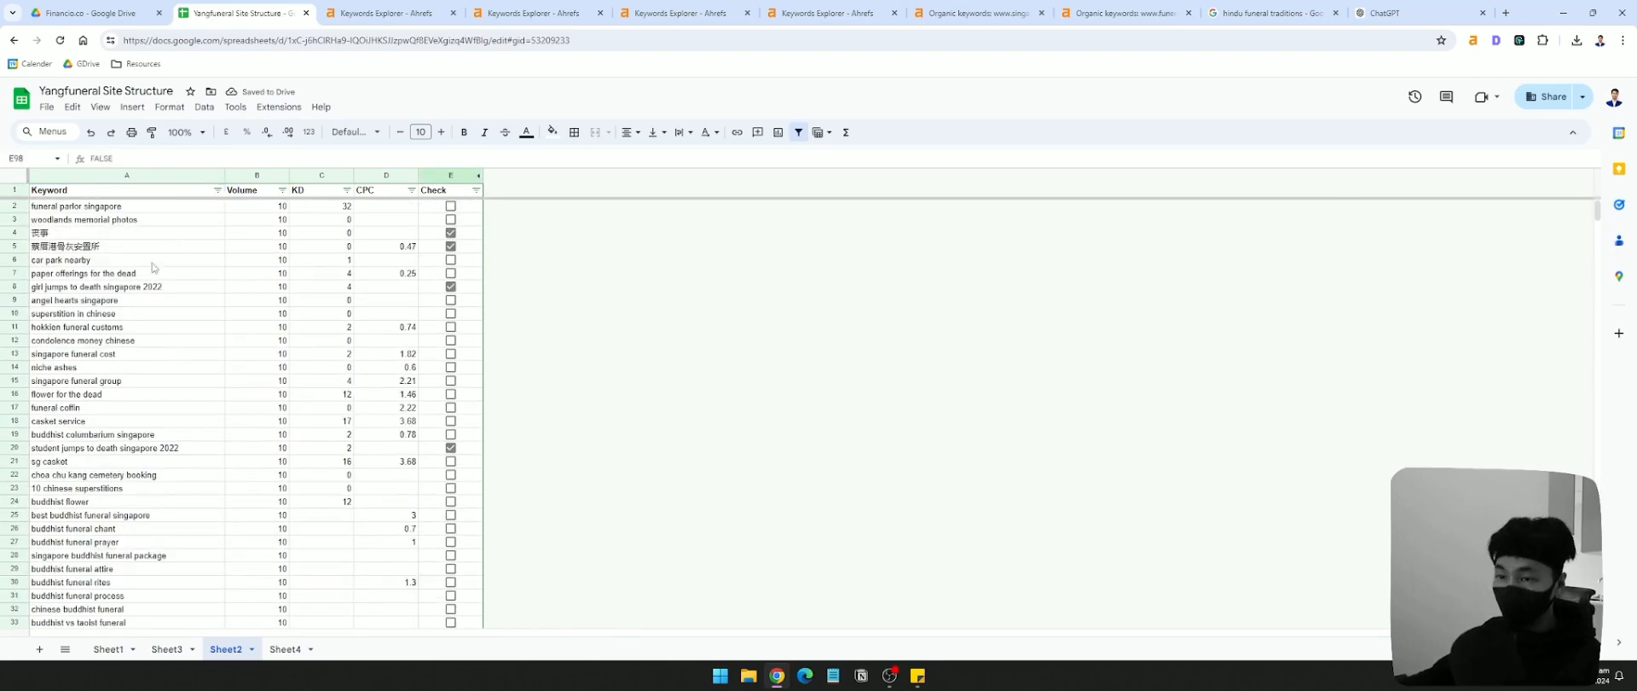
# - Sort the keyword table by the Keyword column from A to Z
pyautogui.click(217, 190)
pyautogui.click(213, 206)
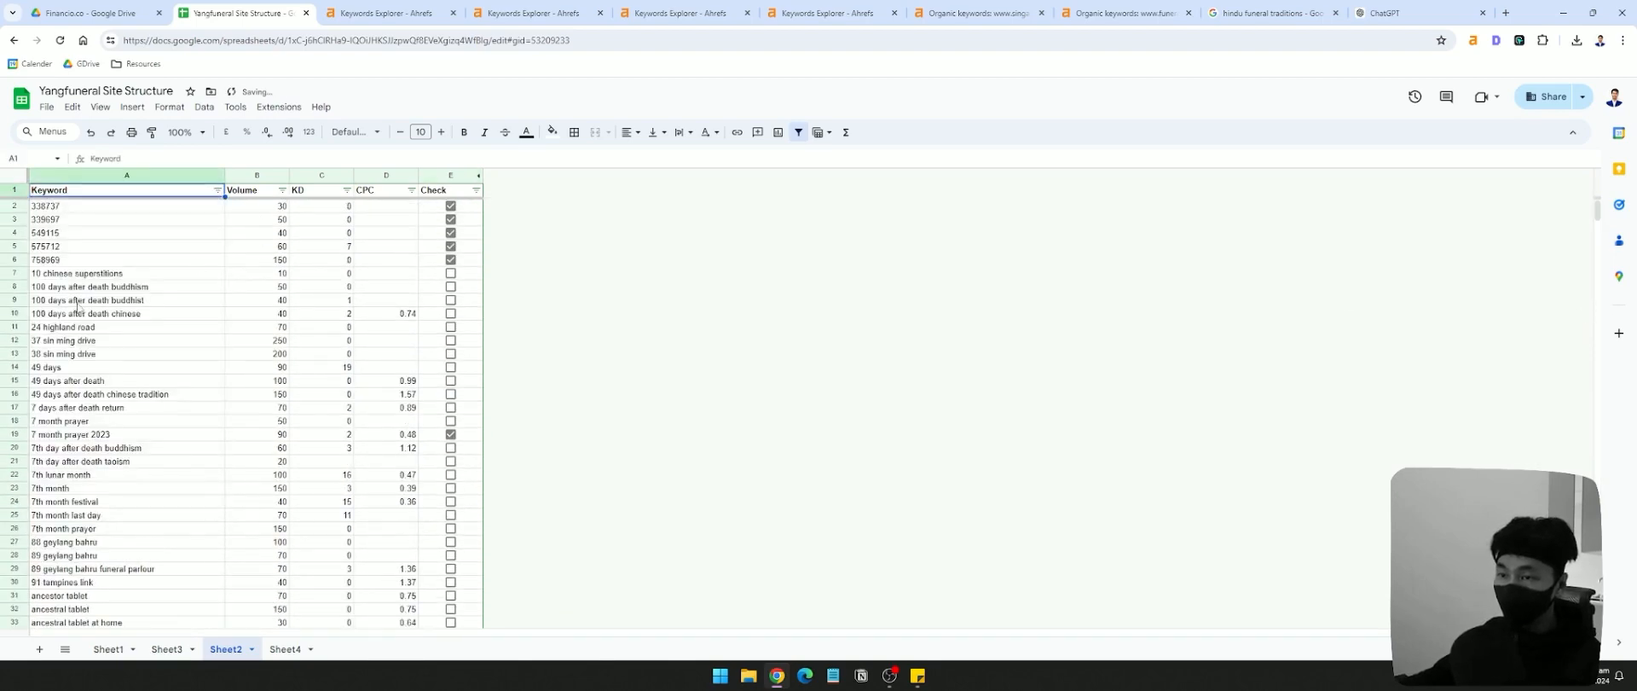
pyautogui.click(130, 272)
pyautogui.click(137, 328)
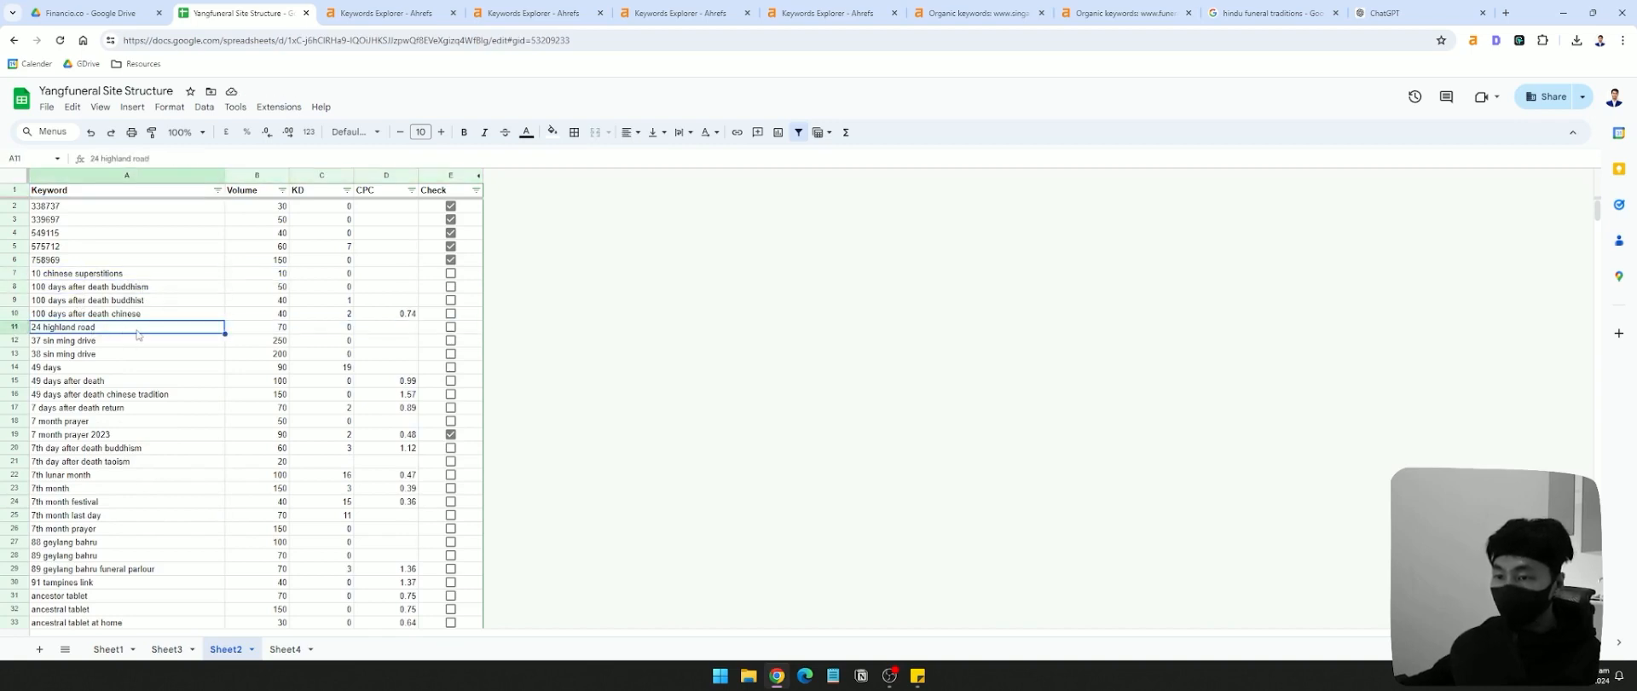
# - Tick the Check boxes of the three street-address keywords in rows 11 to 13
pyautogui.click(129, 343)
pyautogui.click(119, 353)
pyautogui.click(127, 340)
pyautogui.click(120, 329)
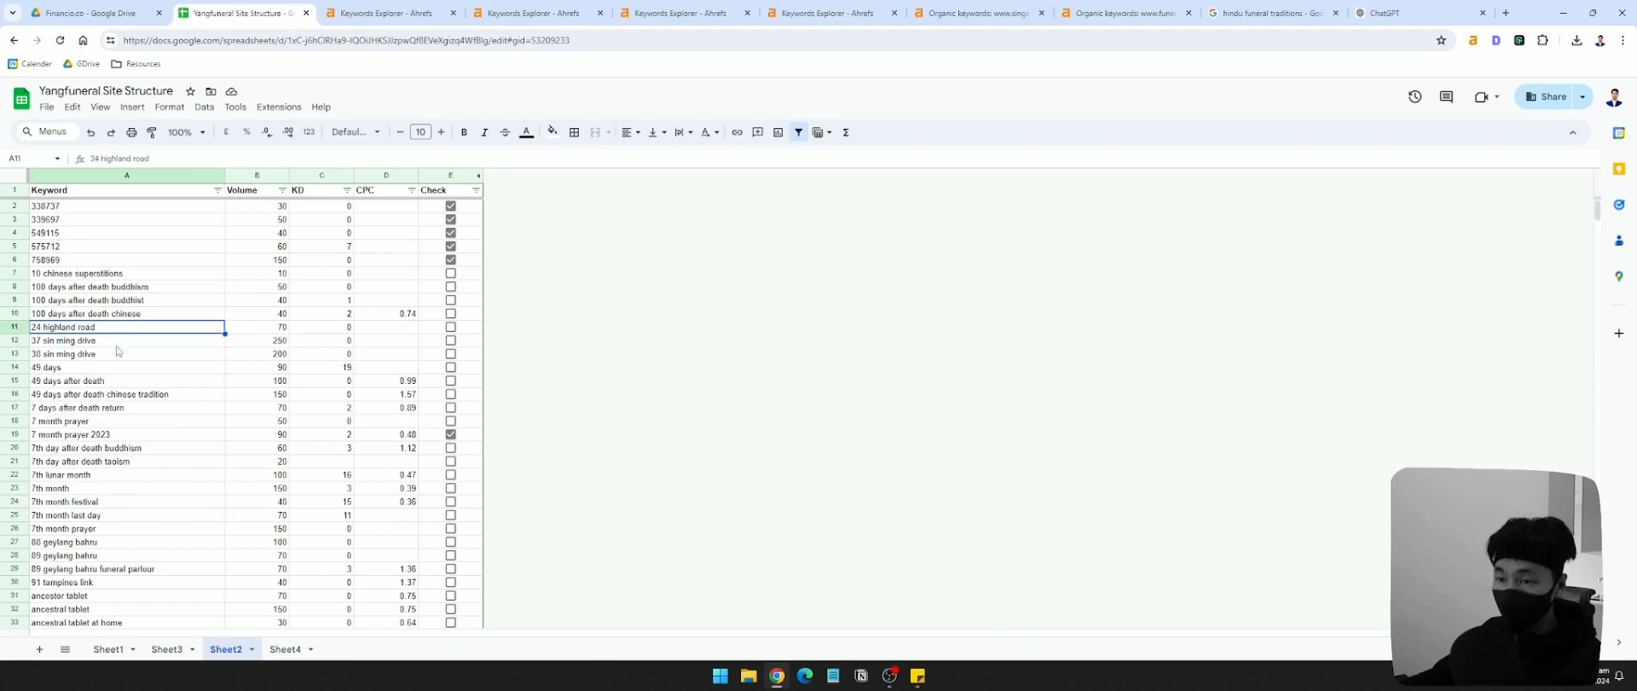
pyautogui.click(118, 343)
pyautogui.click(121, 329)
pyautogui.click(451, 328)
pyautogui.click(450, 341)
pyautogui.click(450, 353)
# - Look over the address keywords and search the Keyword filter's values for "road" and "high"
pyautogui.click(94, 355)
pyautogui.click(83, 367)
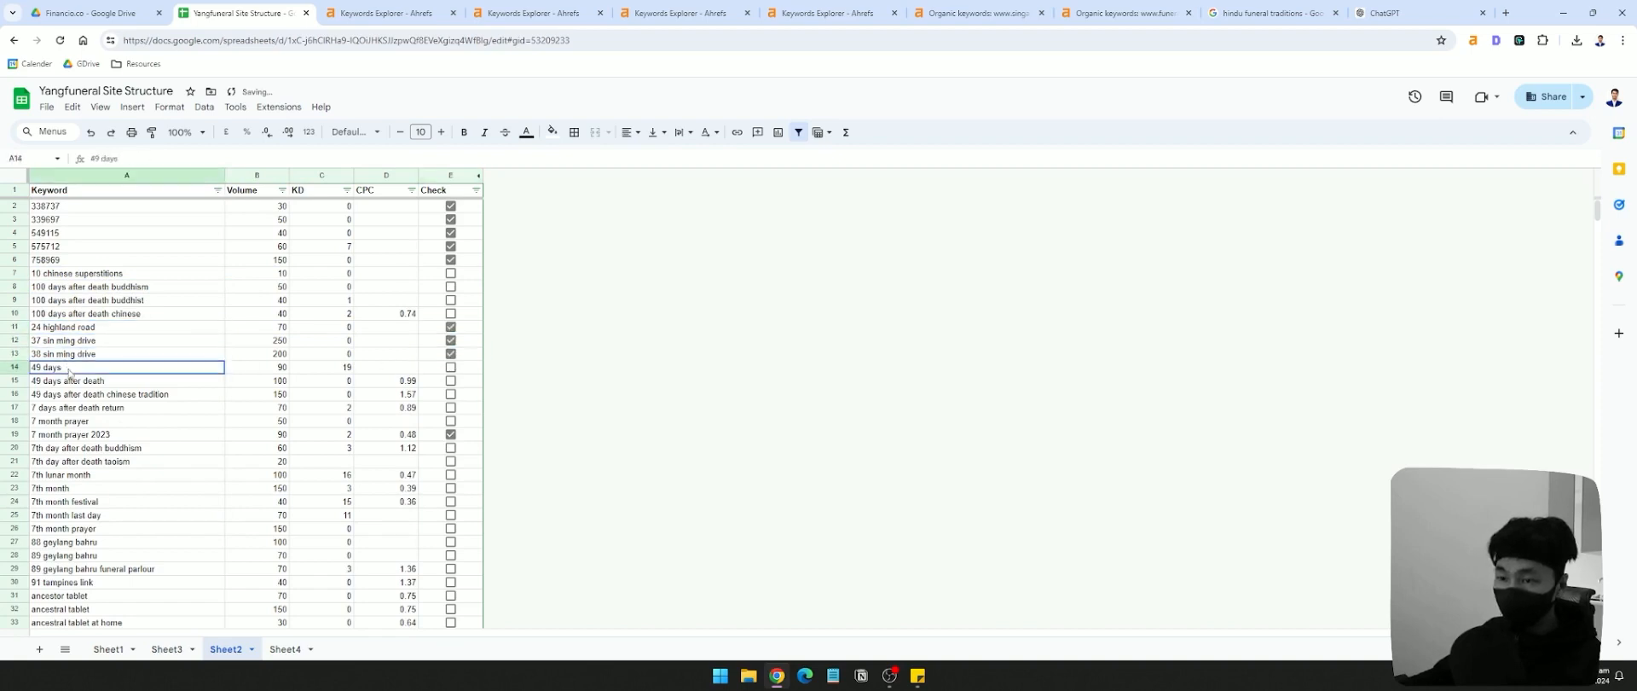
pyautogui.click(83, 355)
pyautogui.click(83, 343)
pyautogui.doubleClick(108, 328)
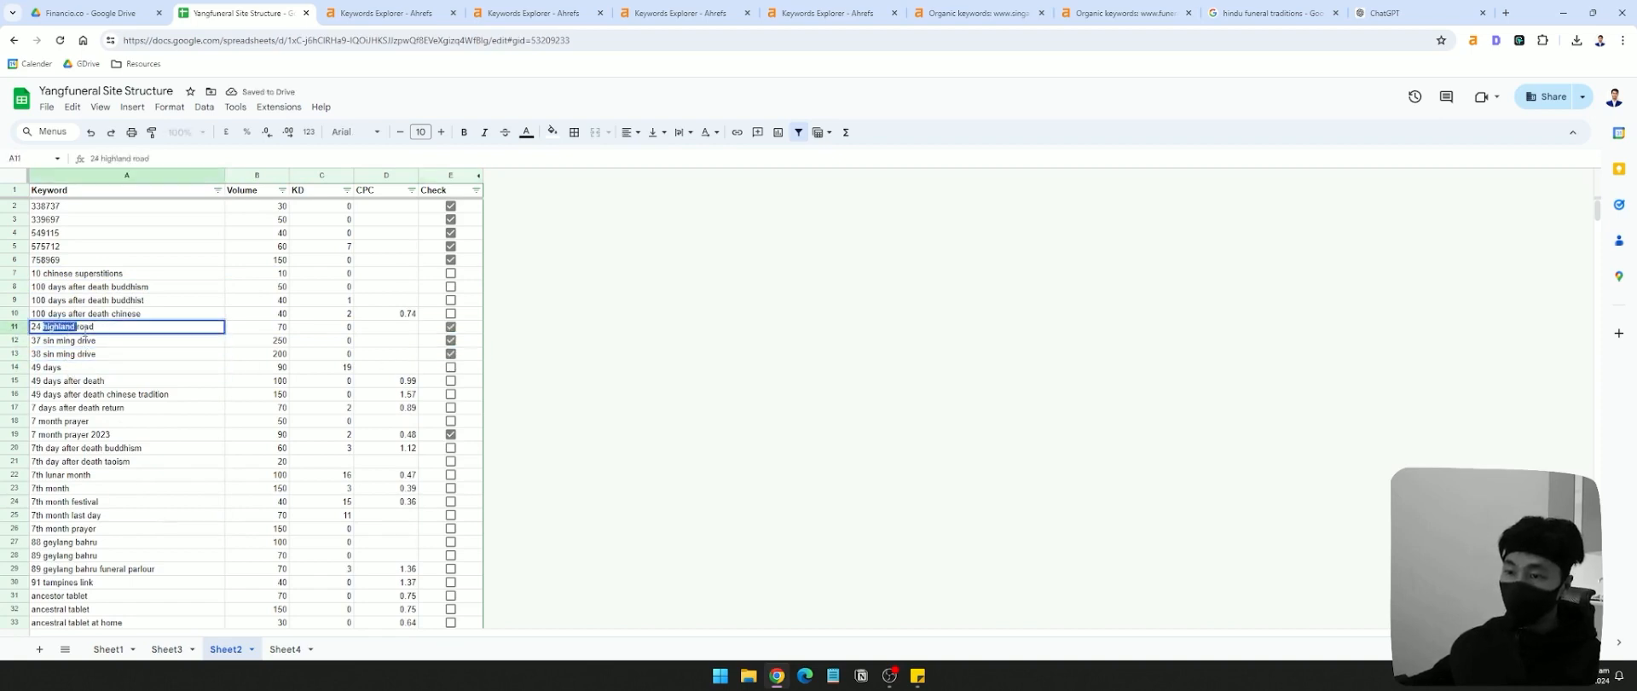
pyautogui.press('Escape')
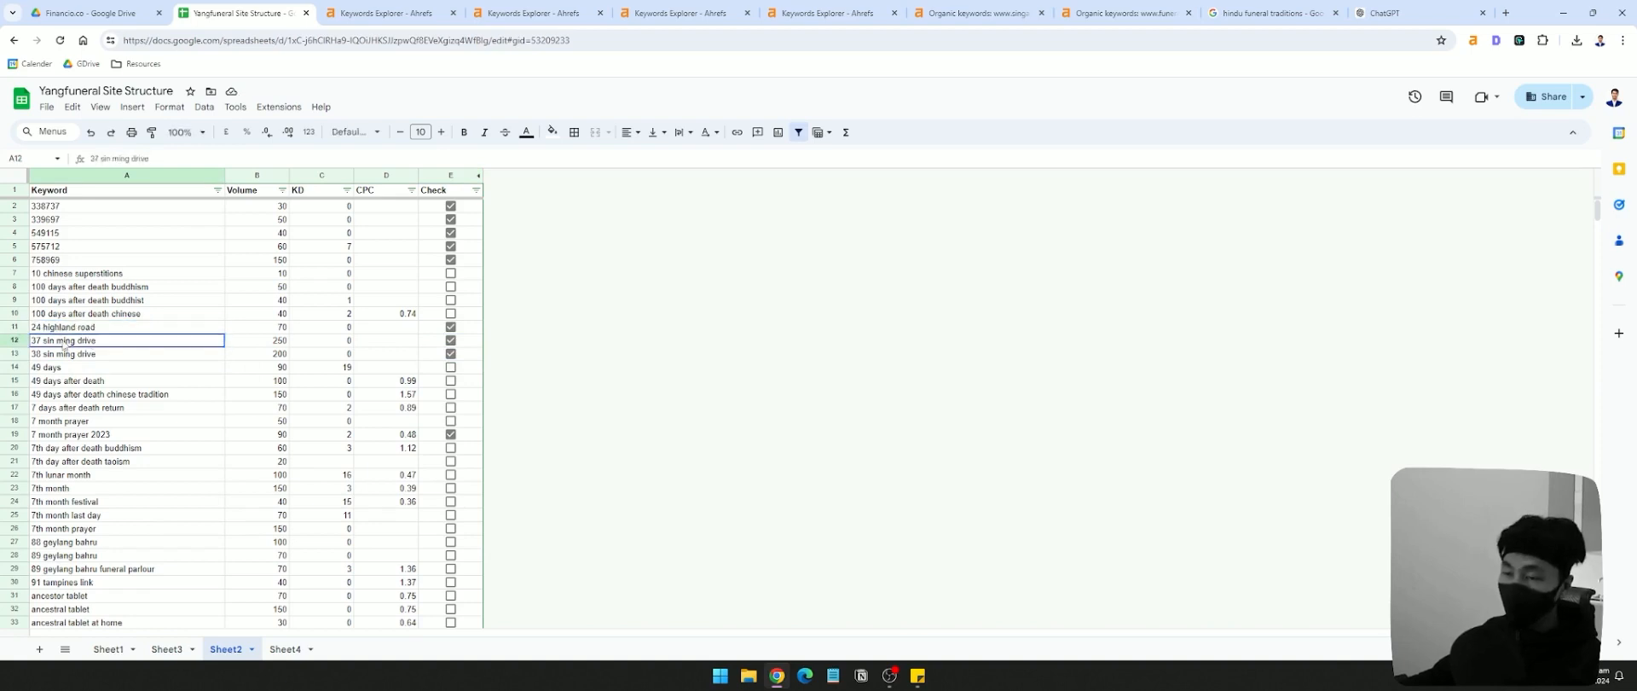
pyautogui.click(212, 193)
pyautogui.click(93, 372)
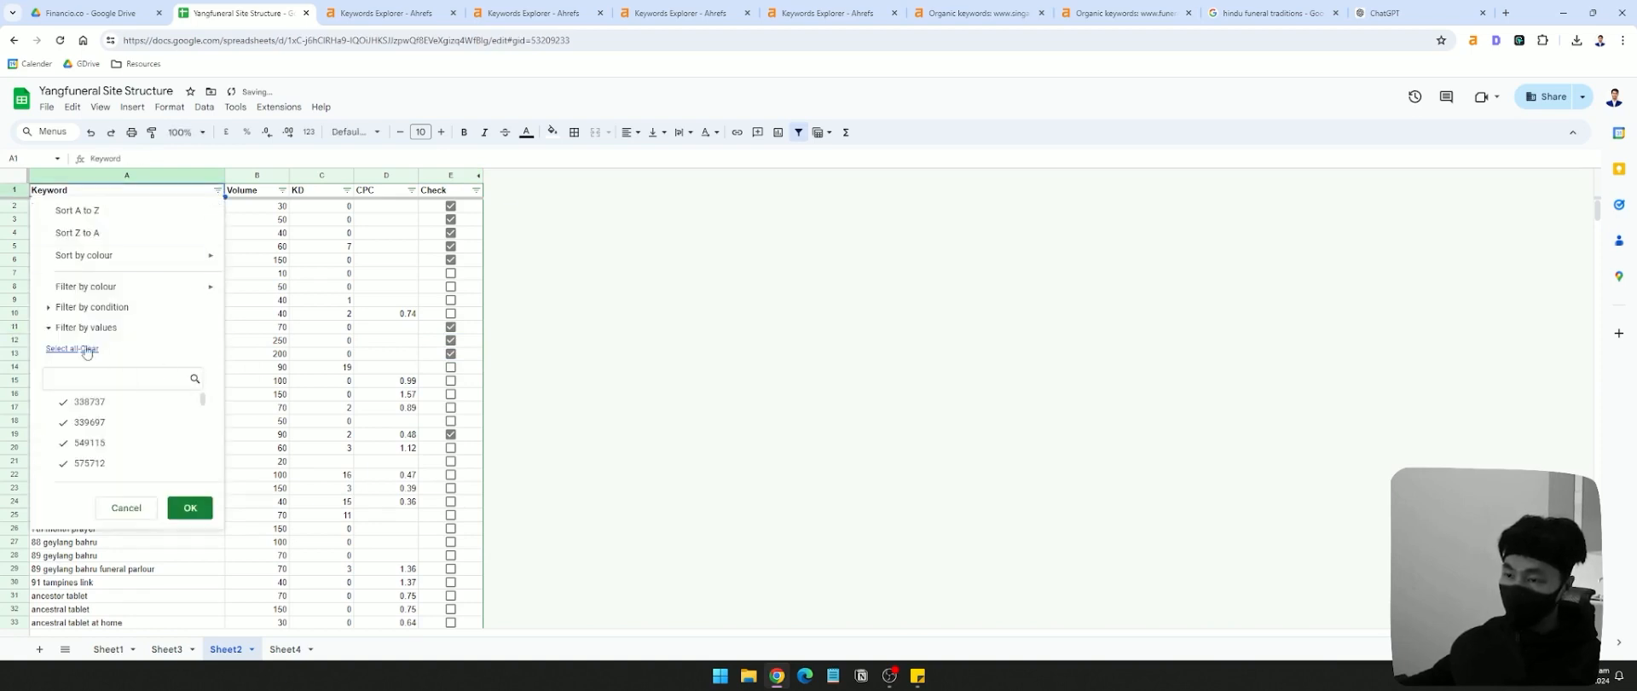
pyautogui.write('road')
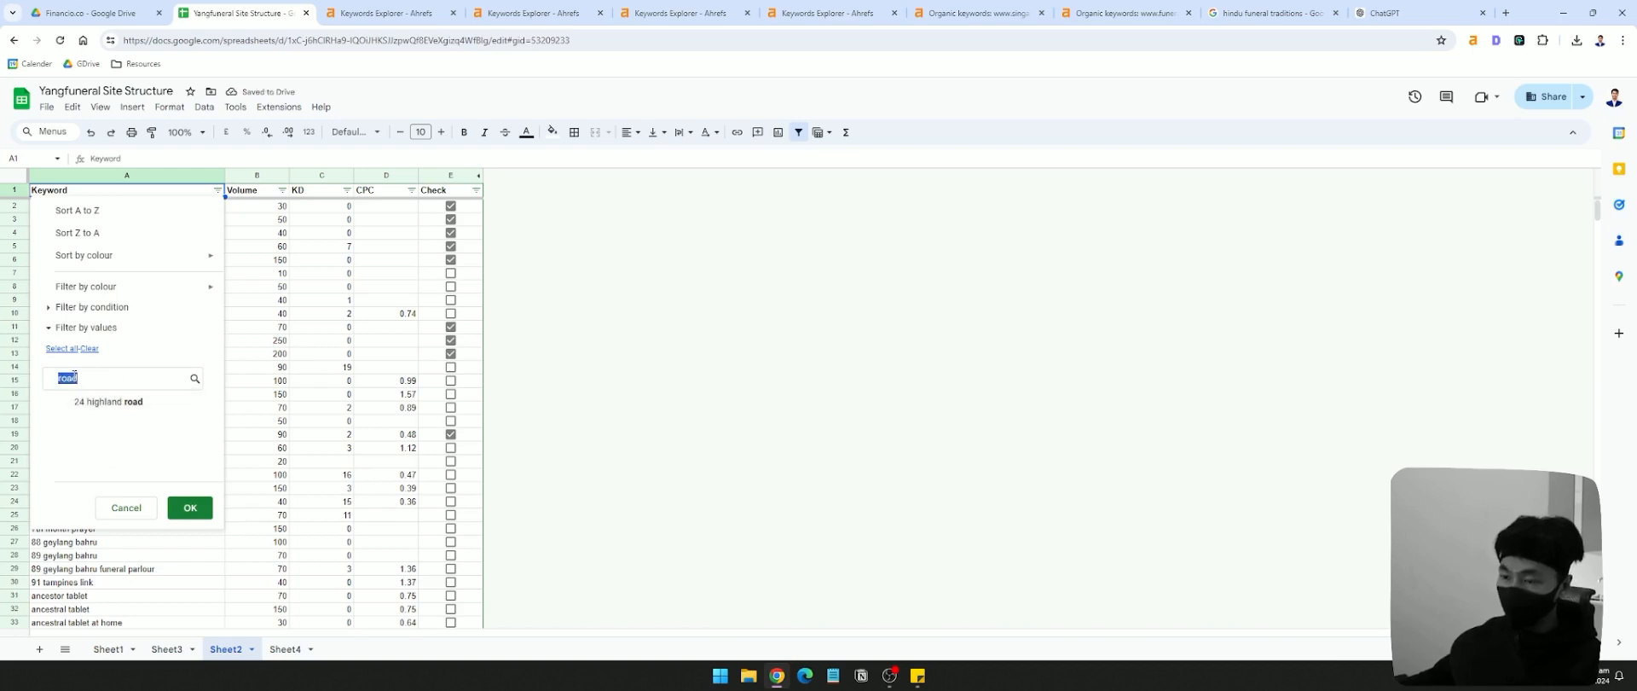
pyautogui.write('high')
pyautogui.press('BackSpace')
pyautogui.press('BackSpace')
pyautogui.press('BackSpace')
pyautogui.press('BackSpace')
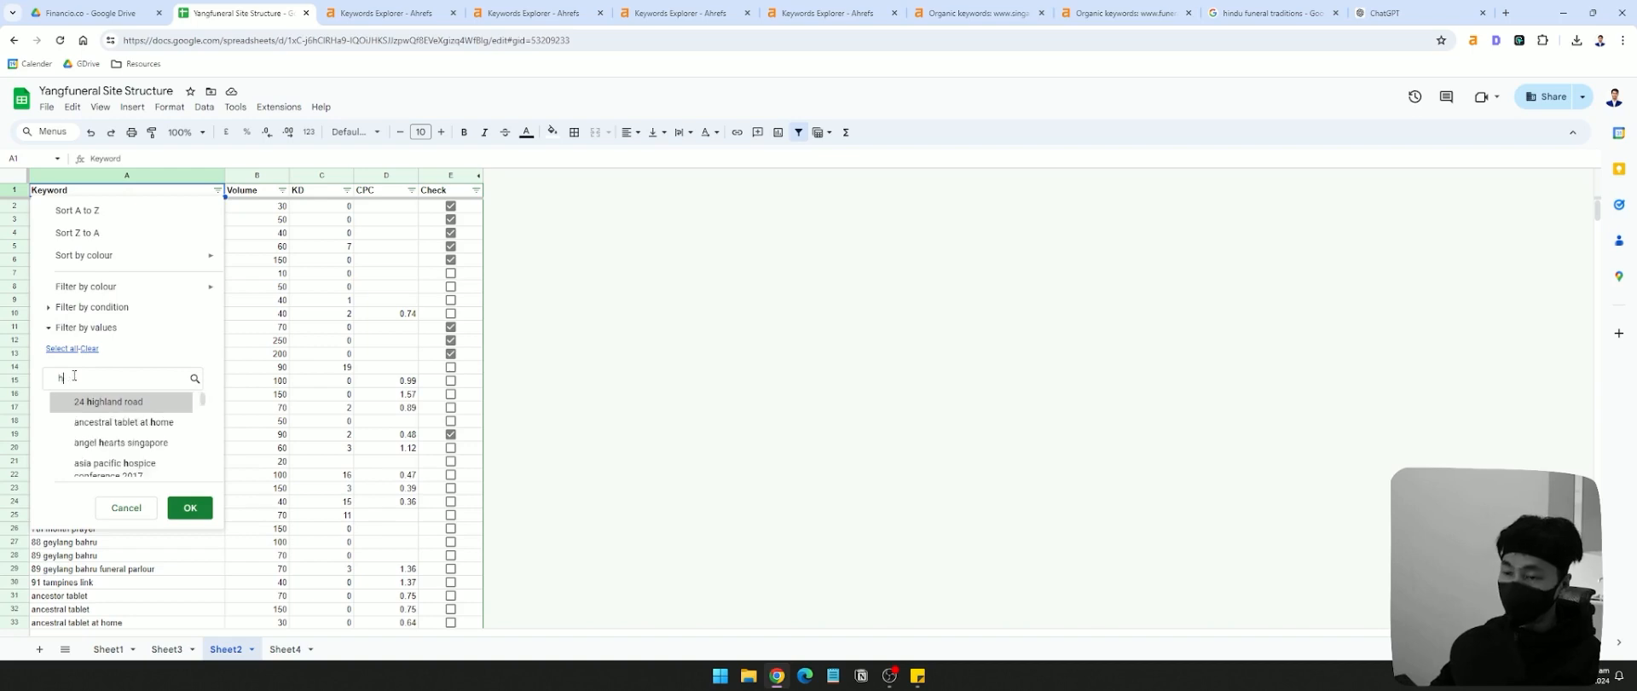
# - Filter the Keyword column by values to the keywords containing "sin"
pyautogui.write('sin')
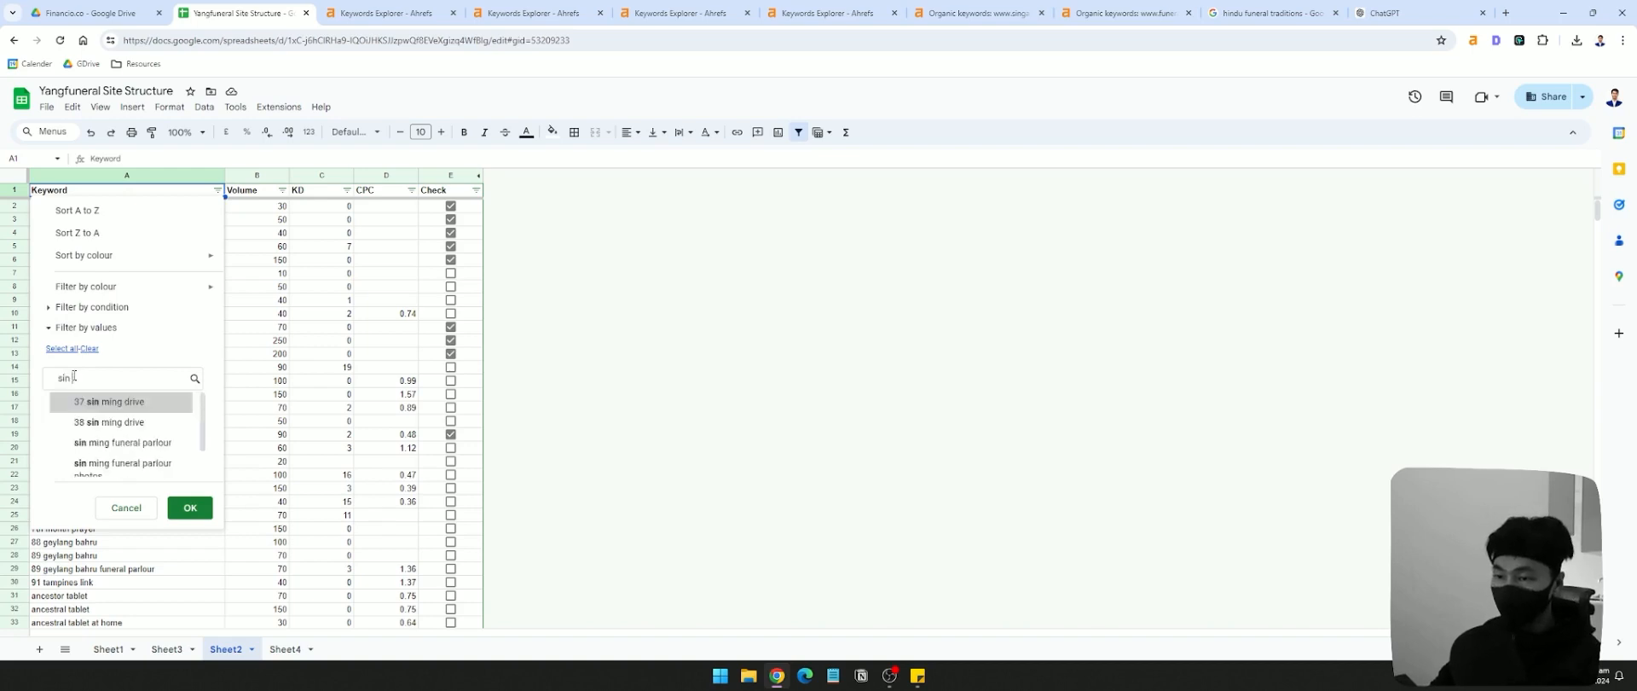
pyautogui.click(60, 348)
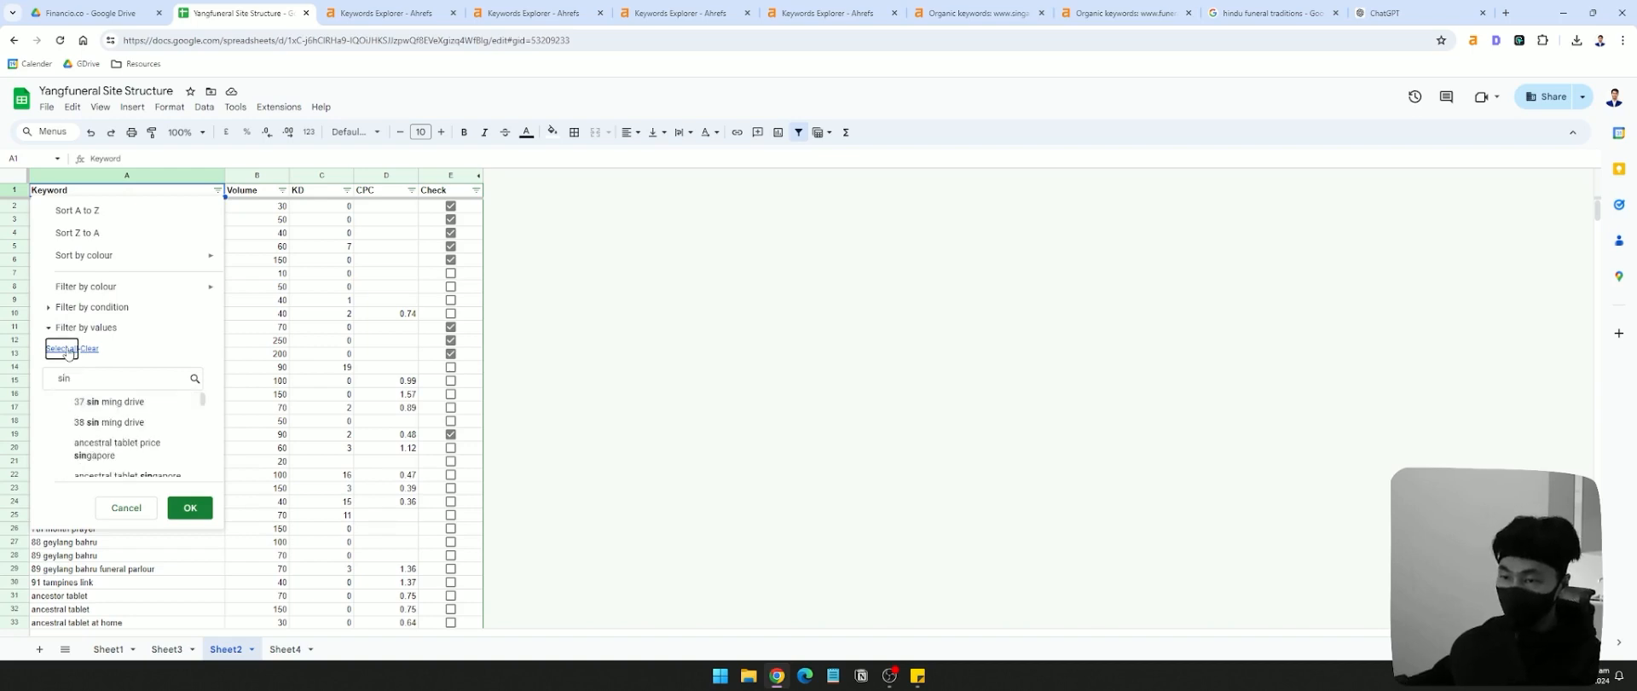
pyautogui.click(190, 507)
# - Filter the Keyword column by values to only the keywords containing "ming"
pyautogui.click(218, 190)
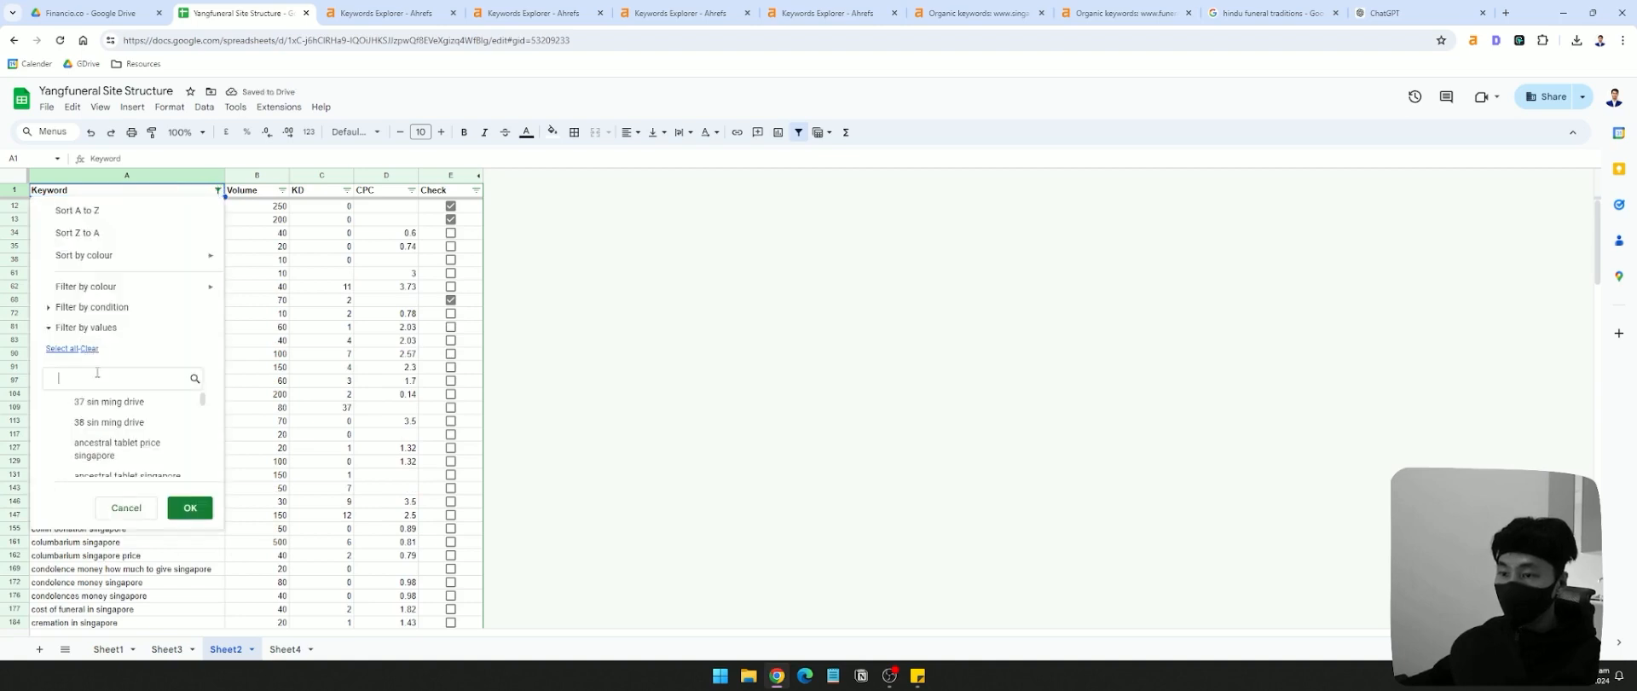
pyautogui.write('ming')
pyautogui.click(63, 349)
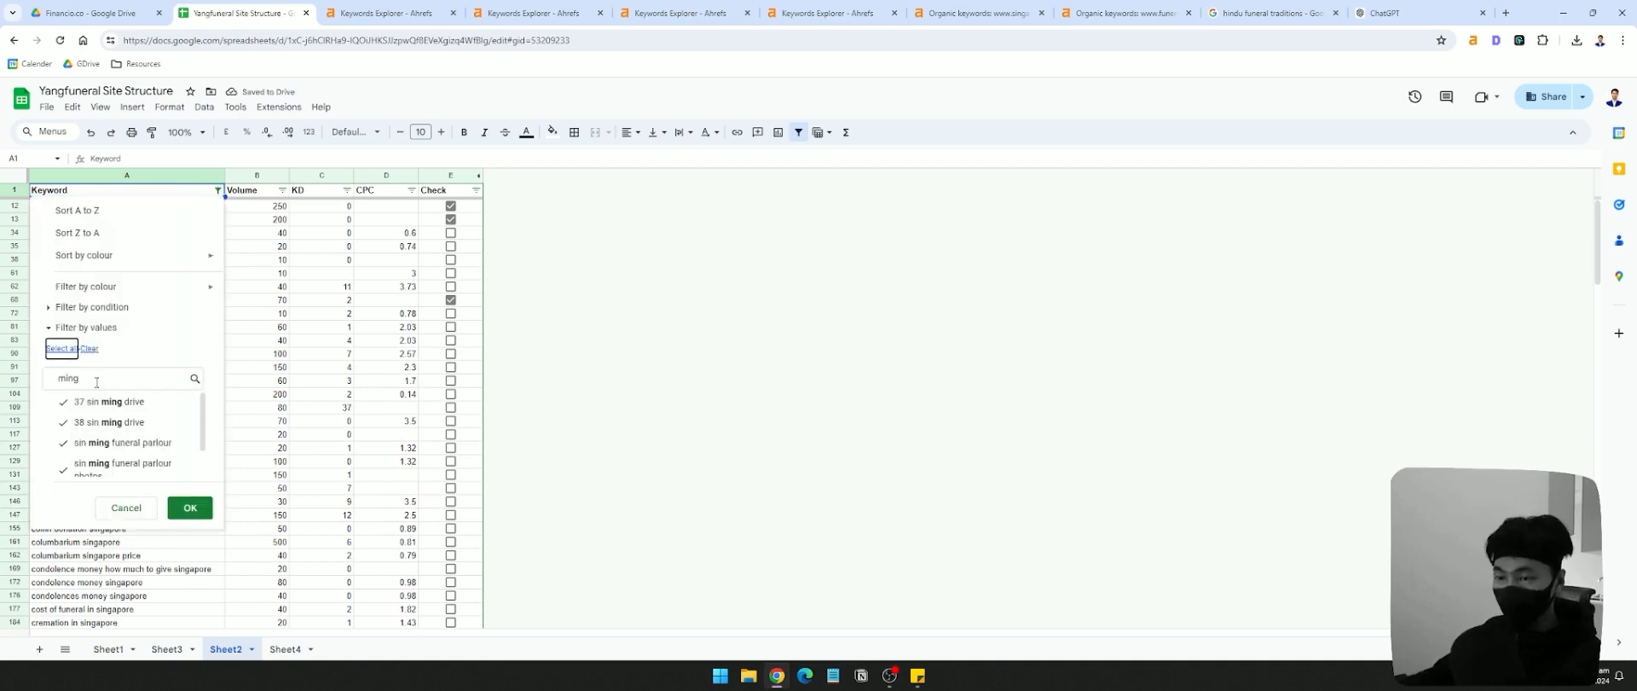
pyautogui.click(189, 507)
# - Examine the filtered Sin Ming keywords to judge whether the parlour terms are relevant
pyautogui.click(94, 235)
pyautogui.click(94, 248)
pyautogui.click(94, 261)
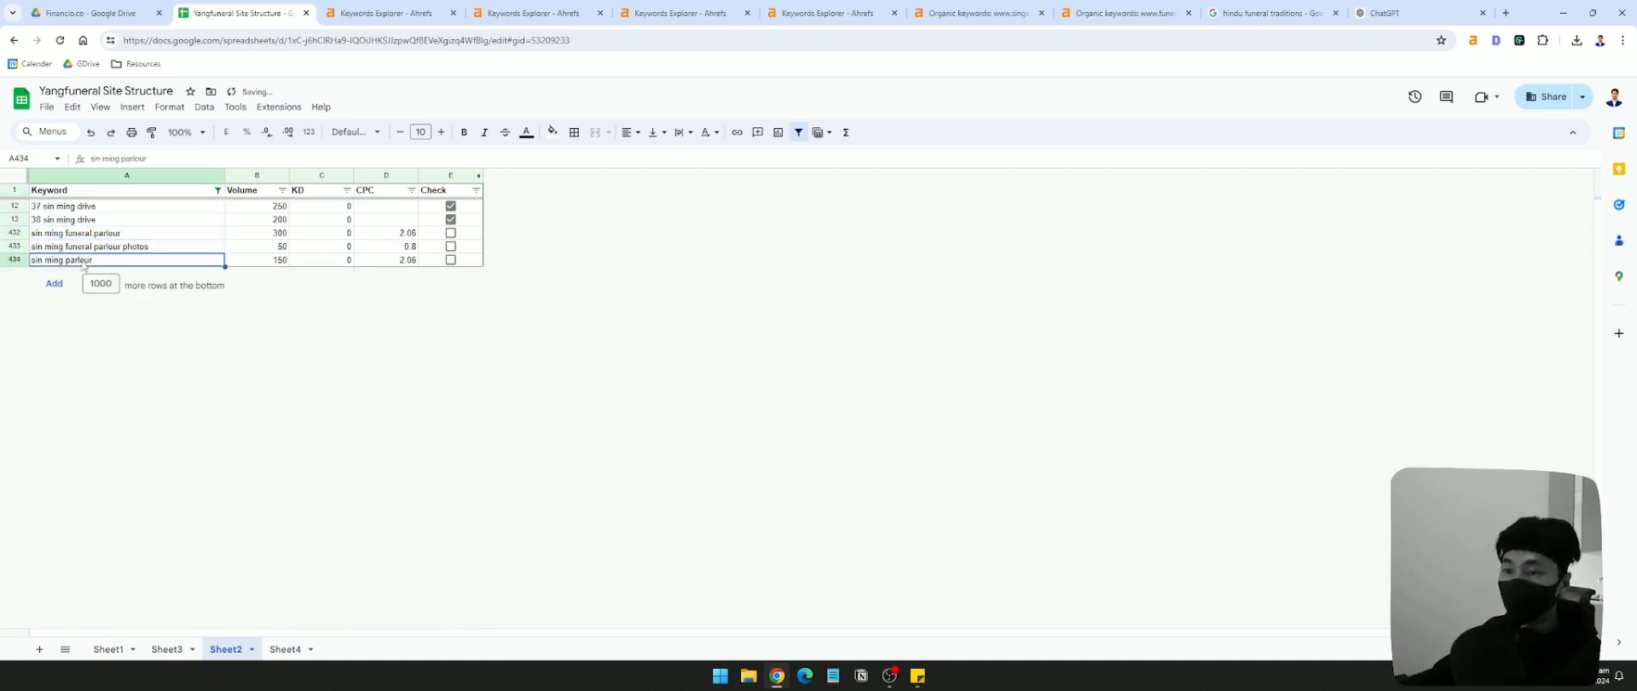
pyautogui.moveTo(94, 234); pyautogui.dragTo(31, 232)
pyautogui.doubleClick(120, 233)
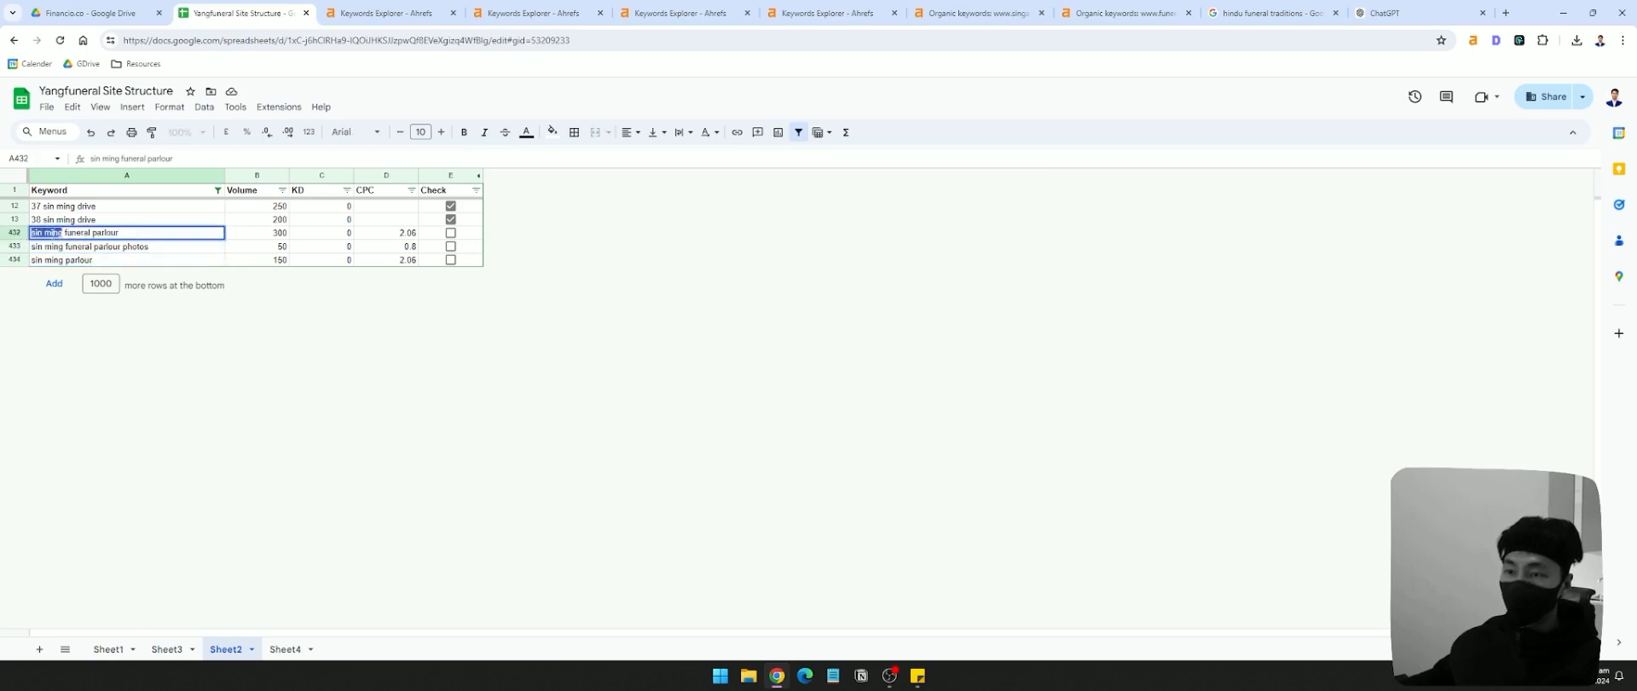
pyautogui.click(100, 246)
pyautogui.click(100, 221)
pyautogui.click(103, 232)
pyautogui.click(110, 264)
# - Tick the Check boxes of the three Sin Ming parlour keywords in rows 432 to 434
pyautogui.moveTo(111, 264); pyautogui.dragTo(30, 232)
pyautogui.press('space')
pyautogui.hotkey('ctrl', 'c')
pyautogui.hotkey('ctrl', 'z')
pyautogui.doubleClick(88, 232)
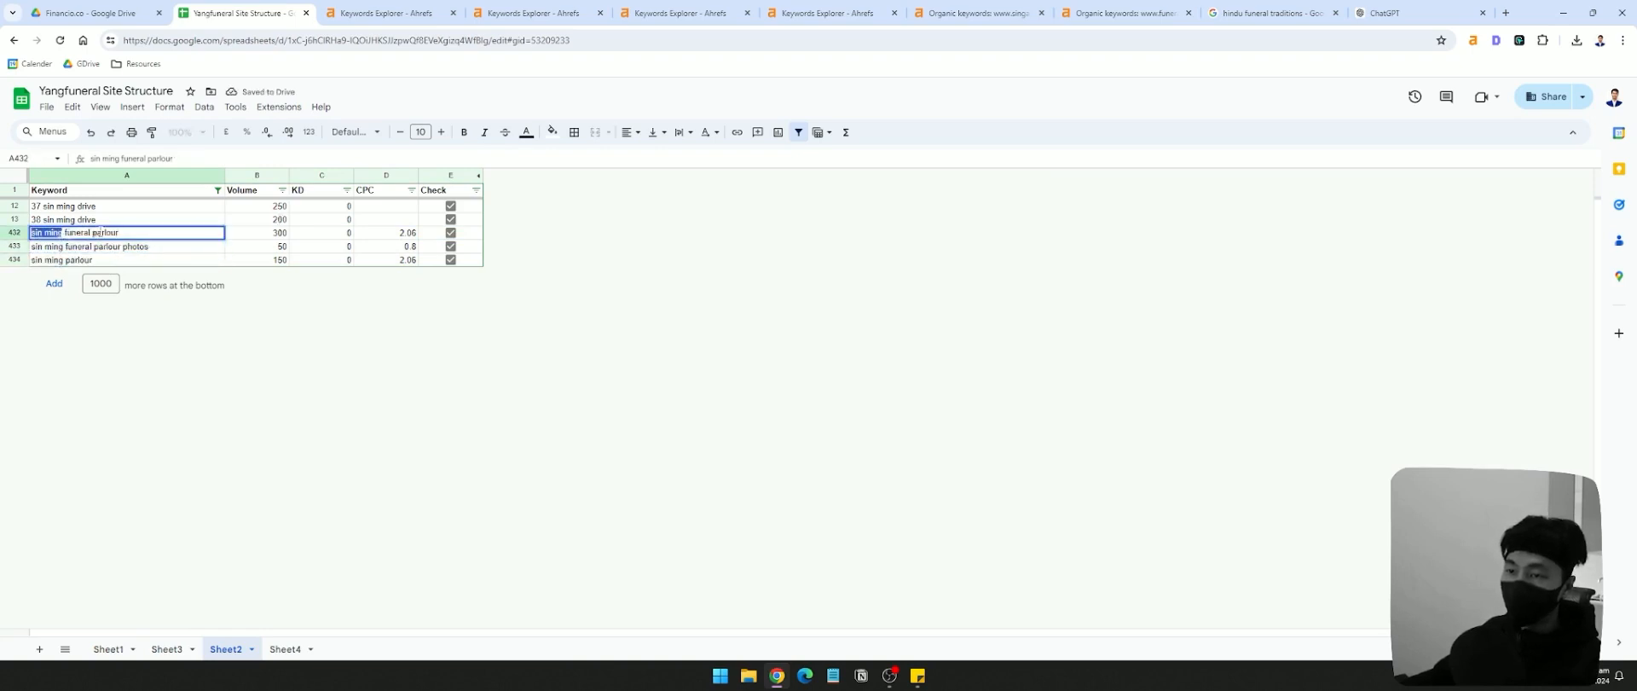
pyautogui.press('Escape')
pyautogui.click(136, 242)
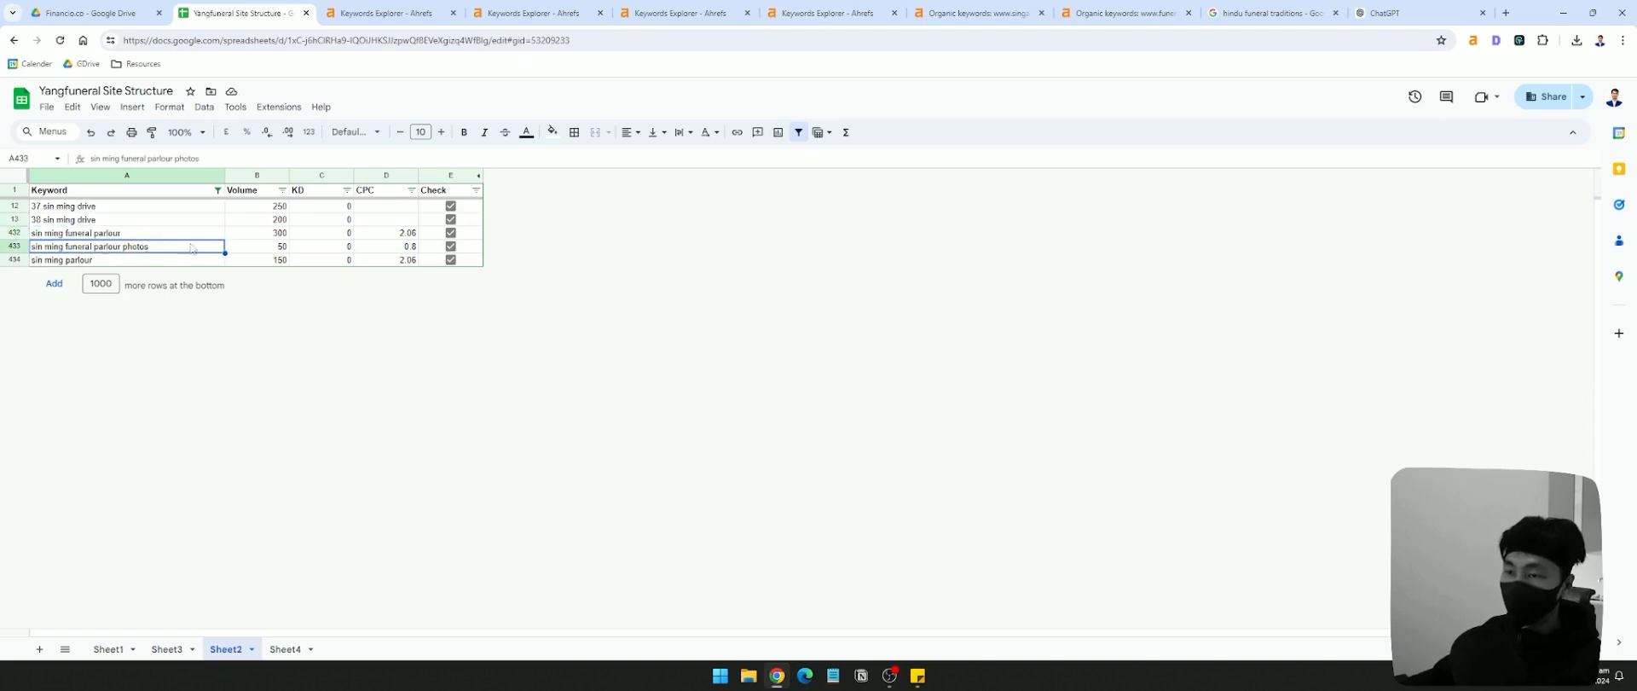
# - Reset the Keyword column's filter so that all keyword values are included
pyautogui.click(218, 190)
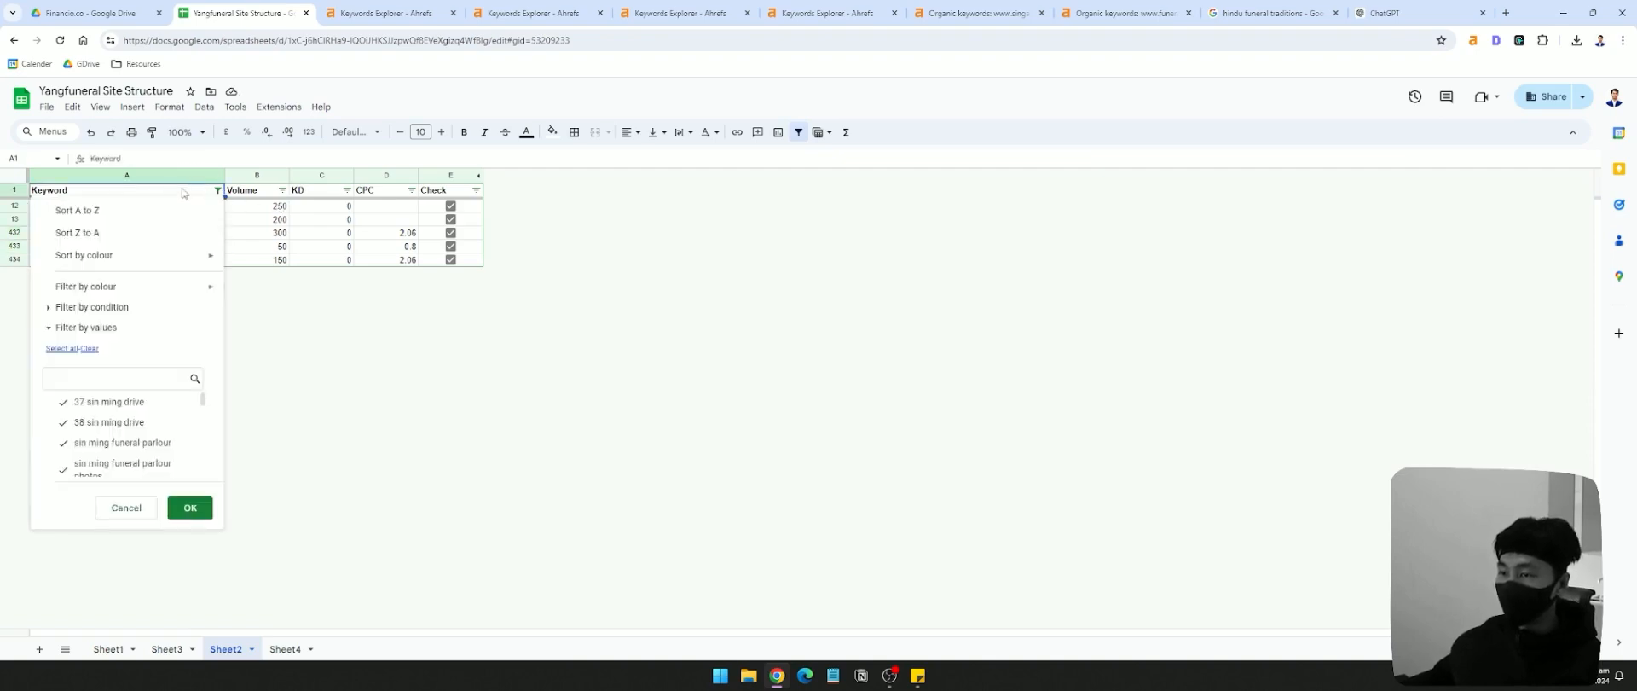
pyautogui.click(61, 348)
pyautogui.click(190, 507)
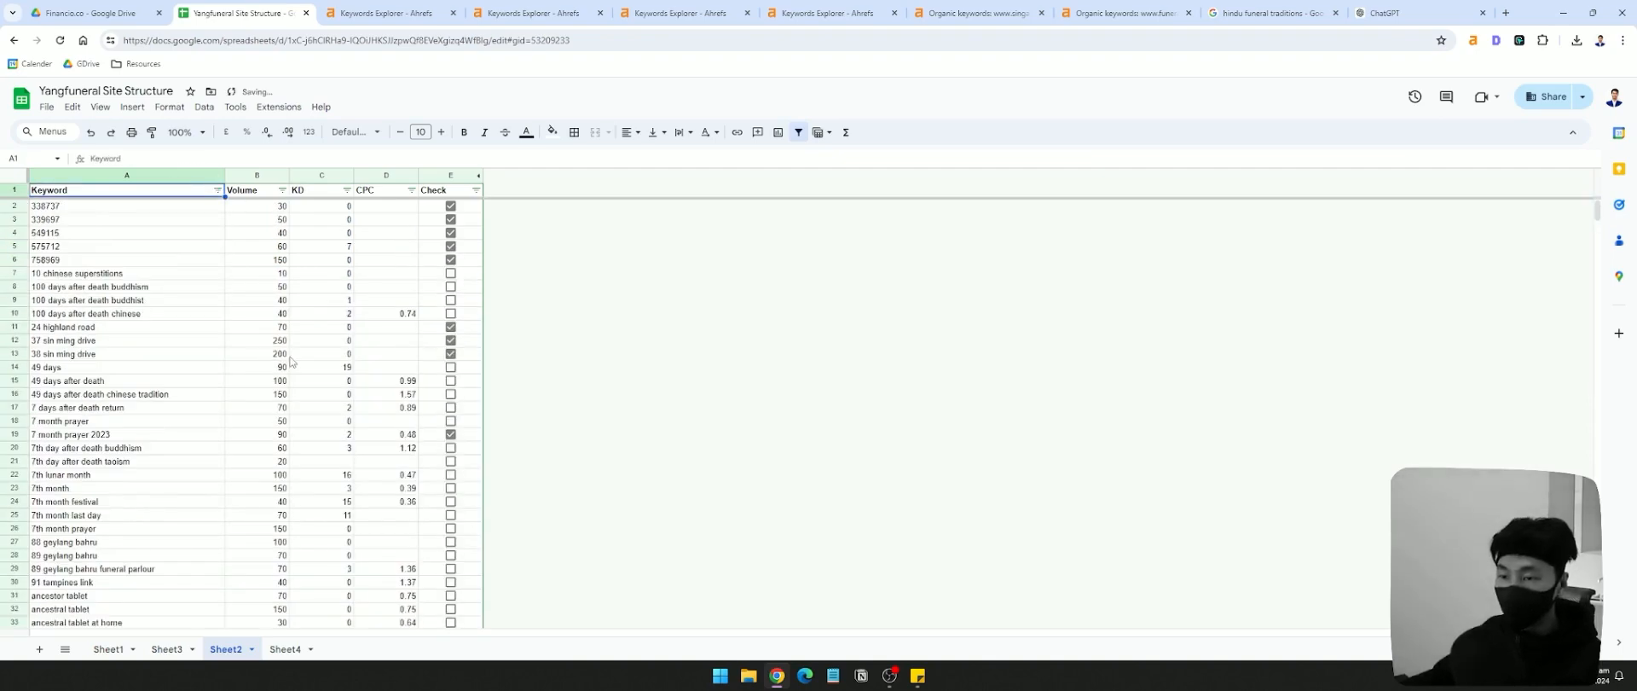
# - Tick the Check boxes of the Geylang Bahru and 91 Tampines Link address keywords in rows 27 to 30
pyautogui.scroll(-3, 290, 360)
pyautogui.click(85, 413)
pyautogui.click(85, 386)
pyautogui.doubleClick(58, 414)
pyautogui.doubleClick(58, 414)
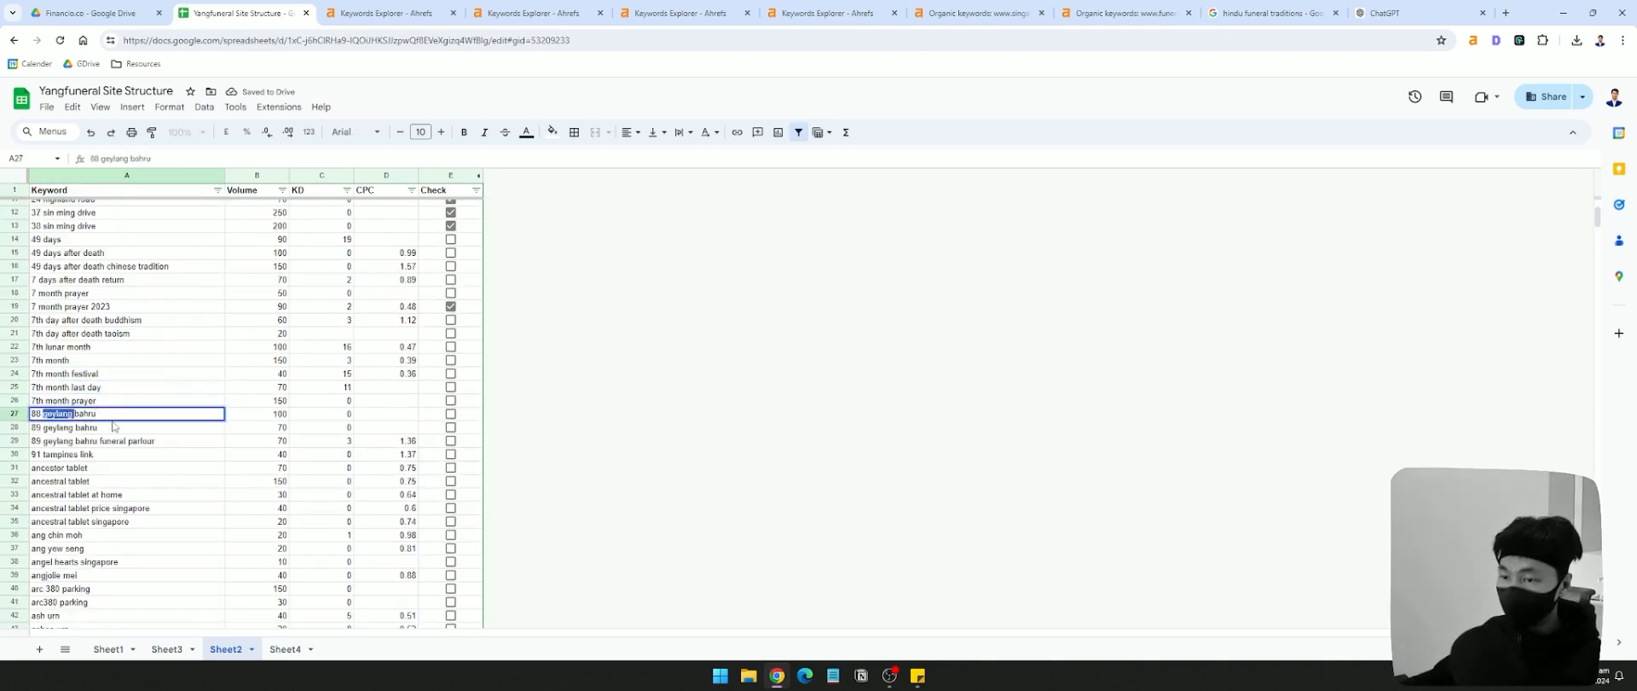
pyautogui.press('Escape')
pyautogui.doubleClick(58, 414)
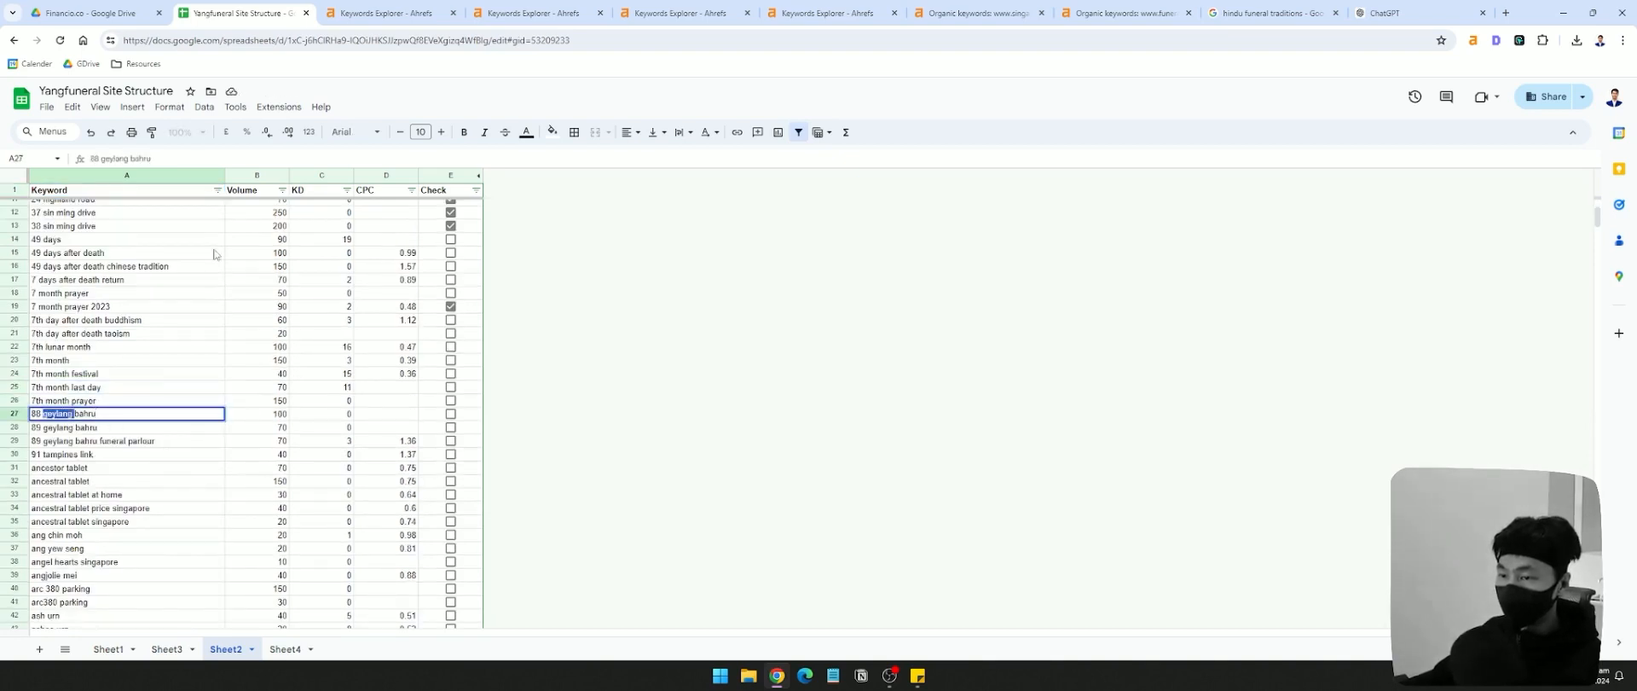
pyautogui.click(461, 413)
pyautogui.click(461, 440)
# - Tick the Check boxes of "blk 89 geylang bahru", "blk 9 sgh" and "block 9 sgh" in rows 63 to 65
pyautogui.scroll(-12, 103, 460)
pyautogui.click(60, 348)
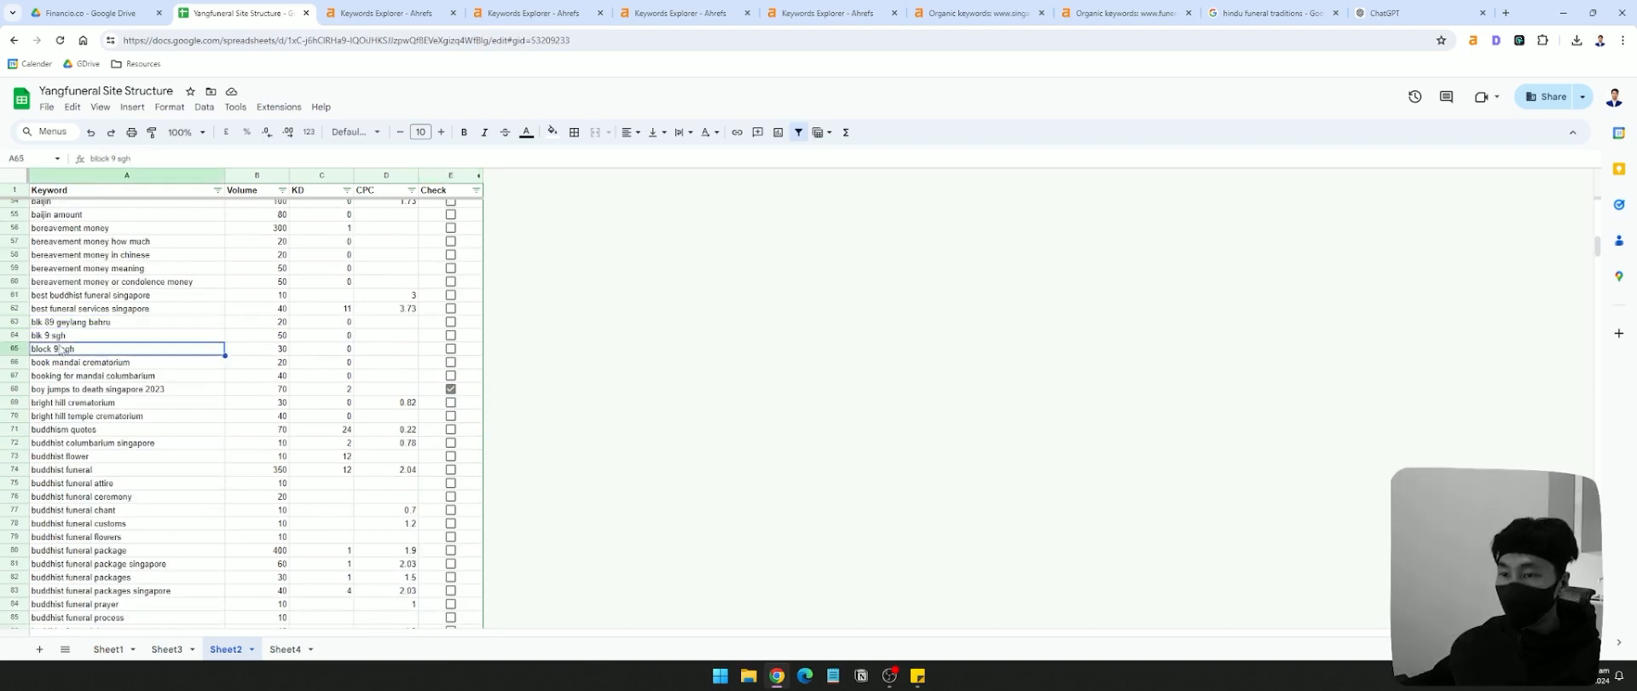
pyautogui.press('Return')
pyautogui.click(41, 338)
pyautogui.click(53, 325)
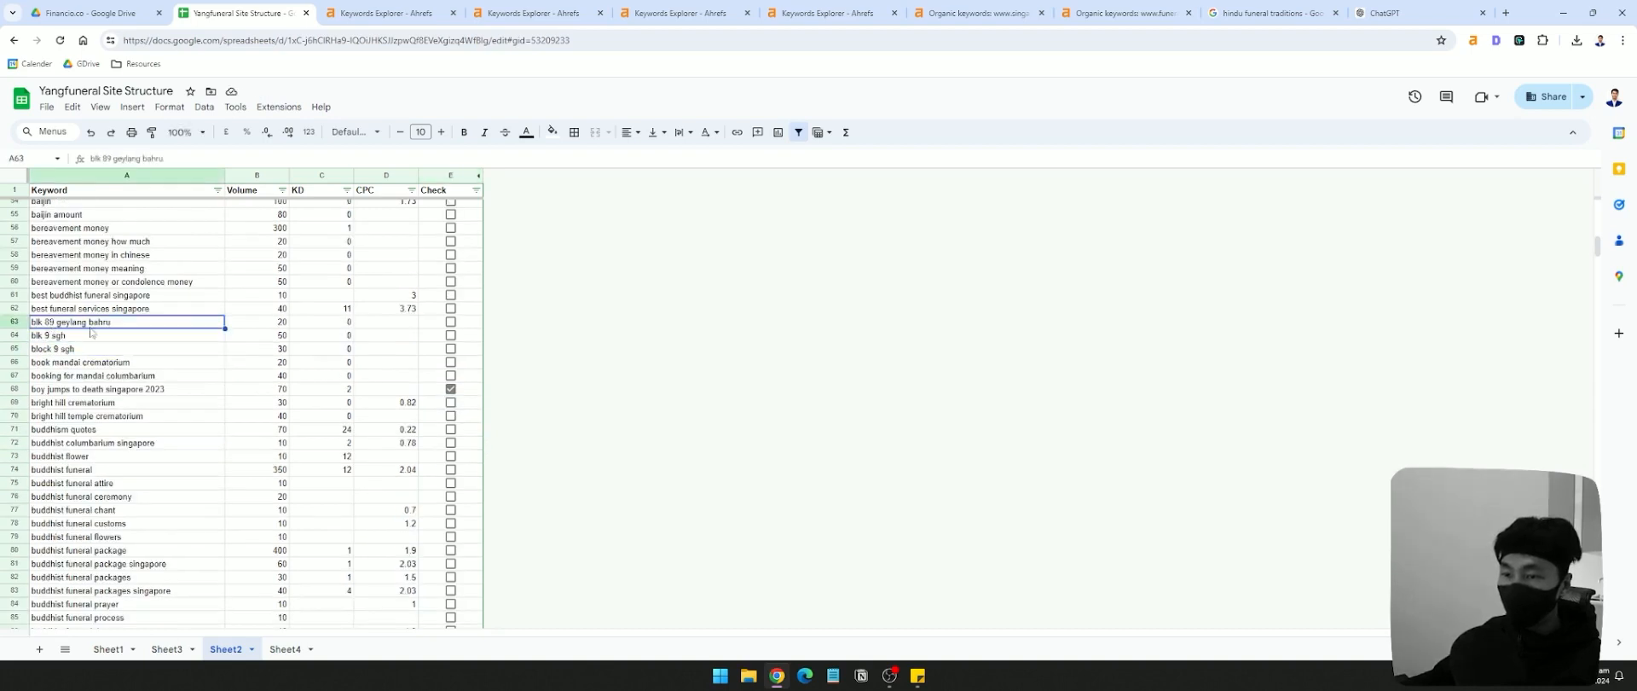
pyautogui.click(450, 322)
pyautogui.click(450, 335)
pyautogui.click(450, 348)
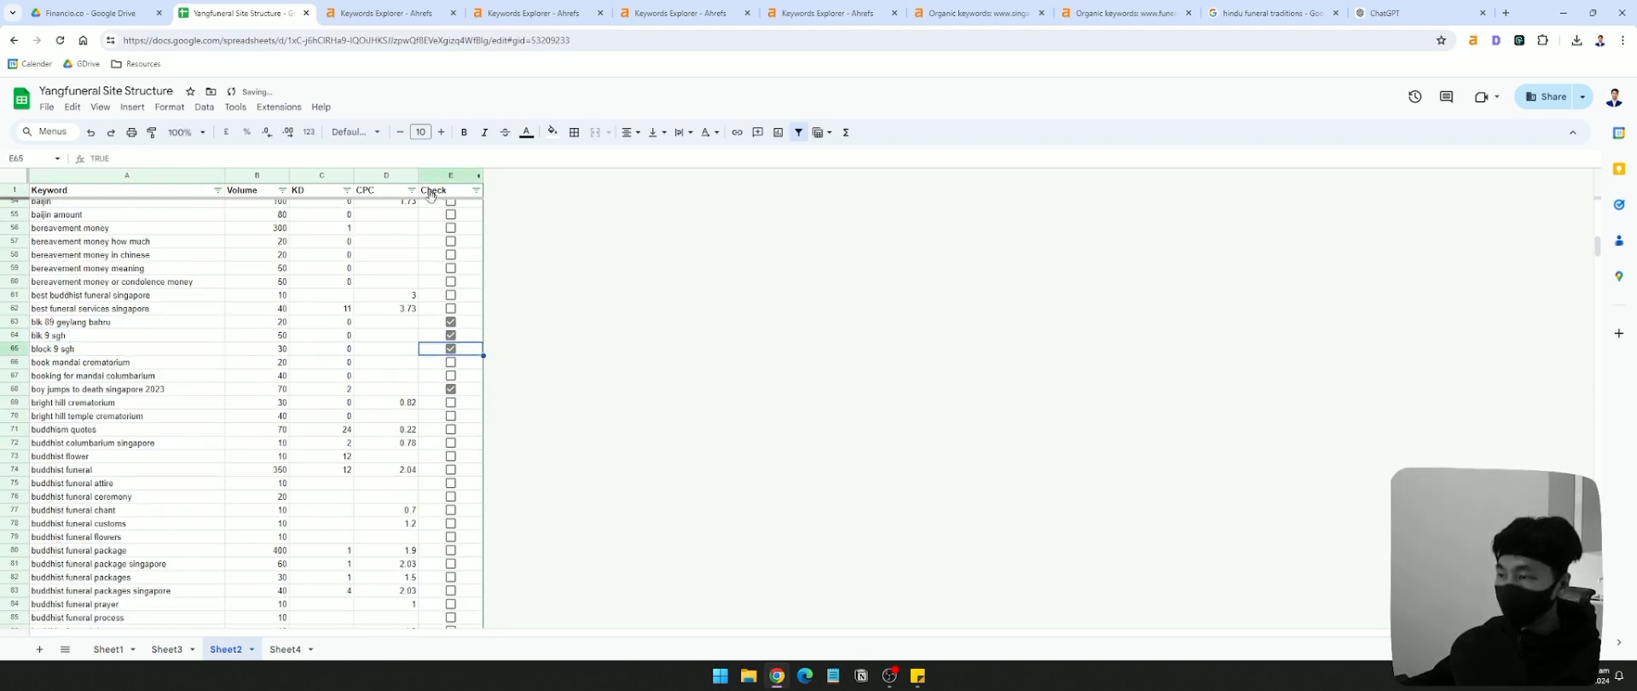
# - Tick the Check boxes of the Mandai crematorium and columbarium booking keywords in rows 66 and 67
pyautogui.click(202, 325)
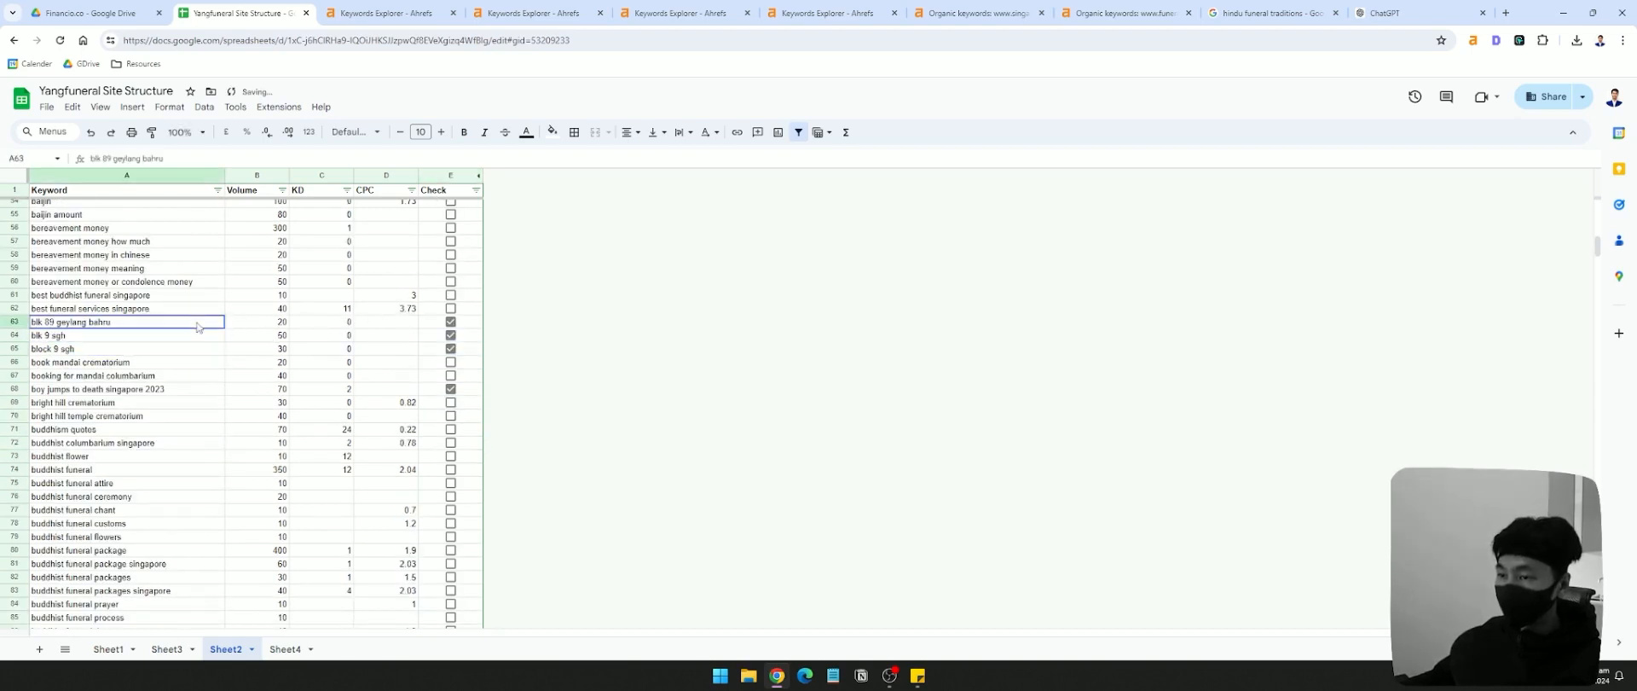
pyautogui.click(118, 359)
pyautogui.click(340, 364)
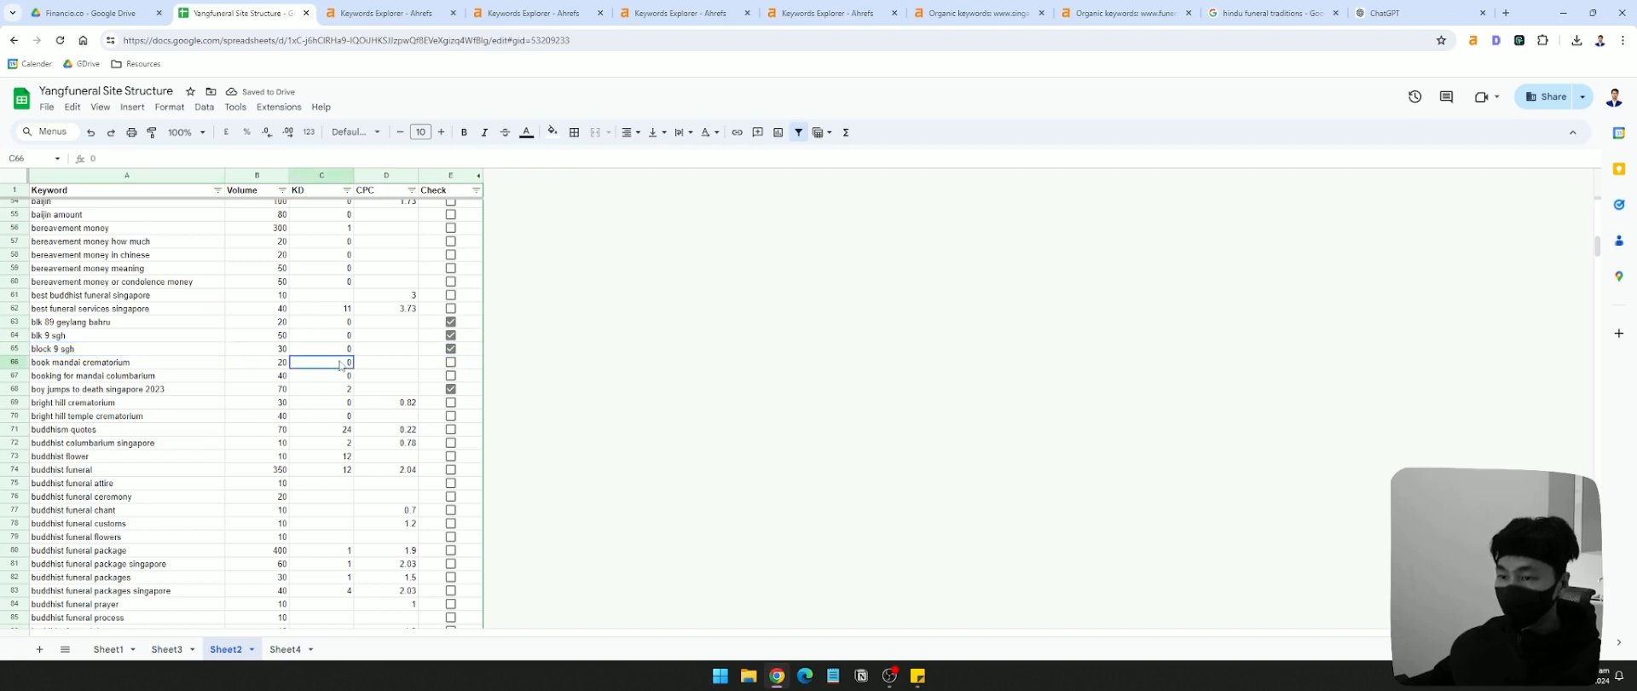
pyautogui.click(450, 363)
pyautogui.click(450, 375)
pyautogui.click(60, 377)
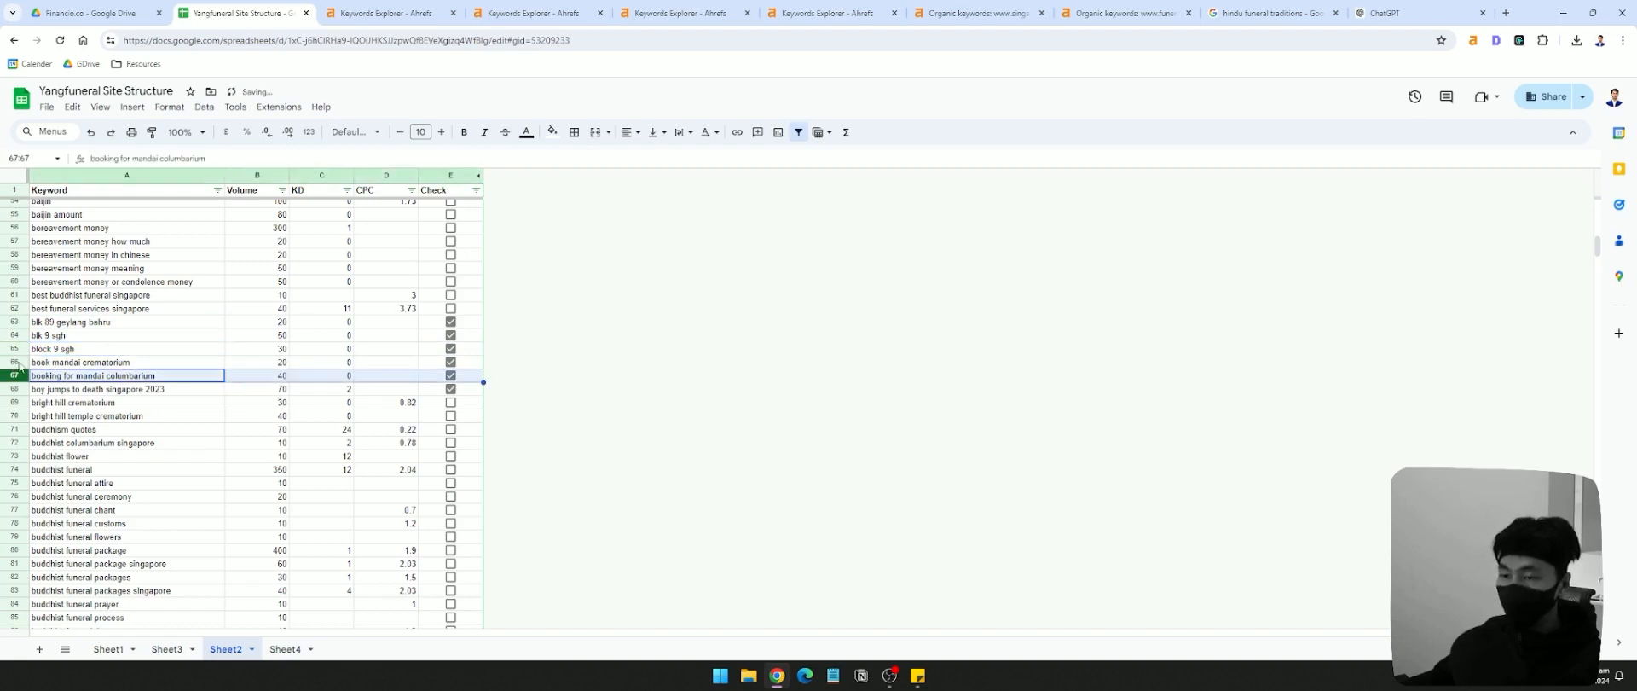
# - Tick the Check box of "bright hill crematorium" in row 69
pyautogui.press('Up')
pyautogui.press('Down')
pyautogui.press('Up')
pyautogui.press('Down')
pyautogui.press('Down')
pyautogui.press('Down')
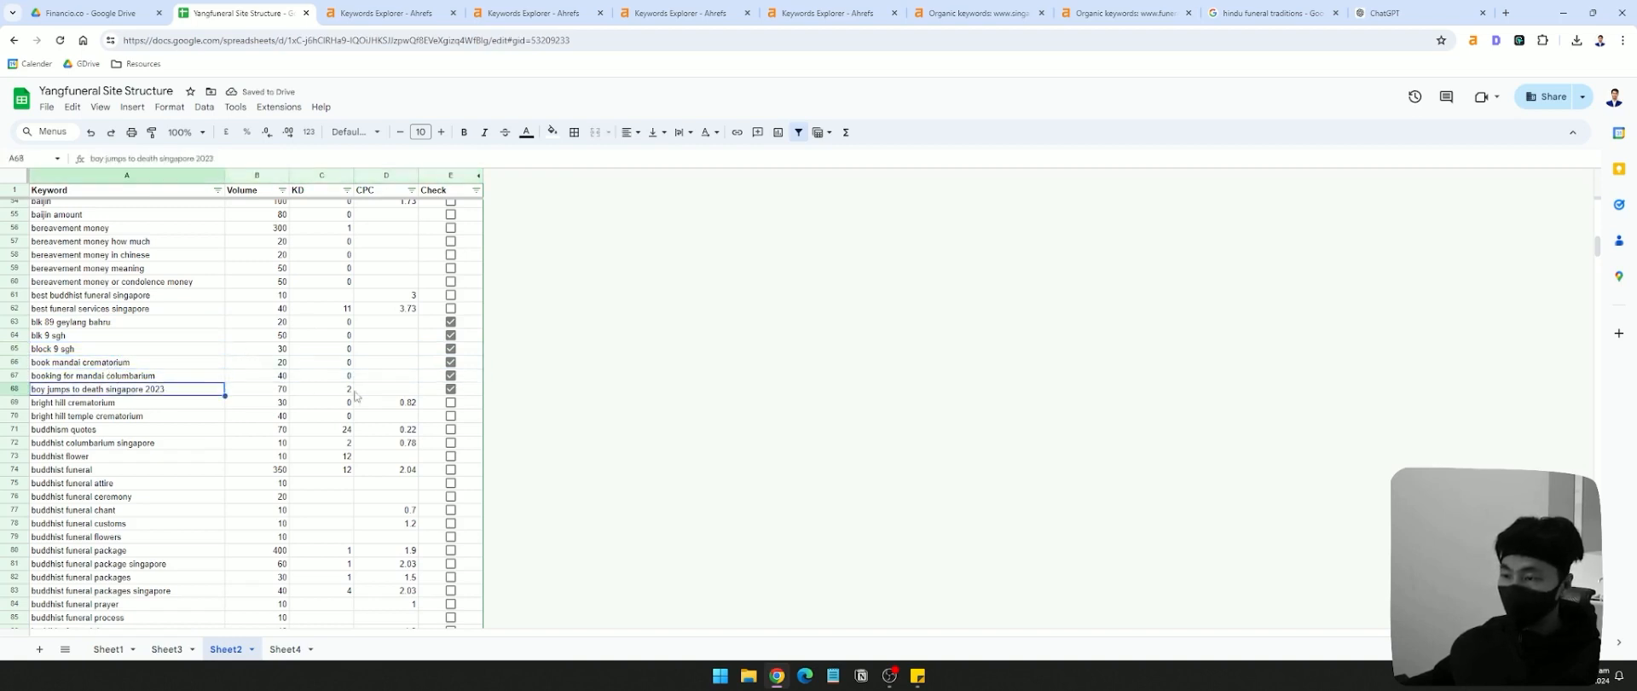
pyautogui.click(450, 402)
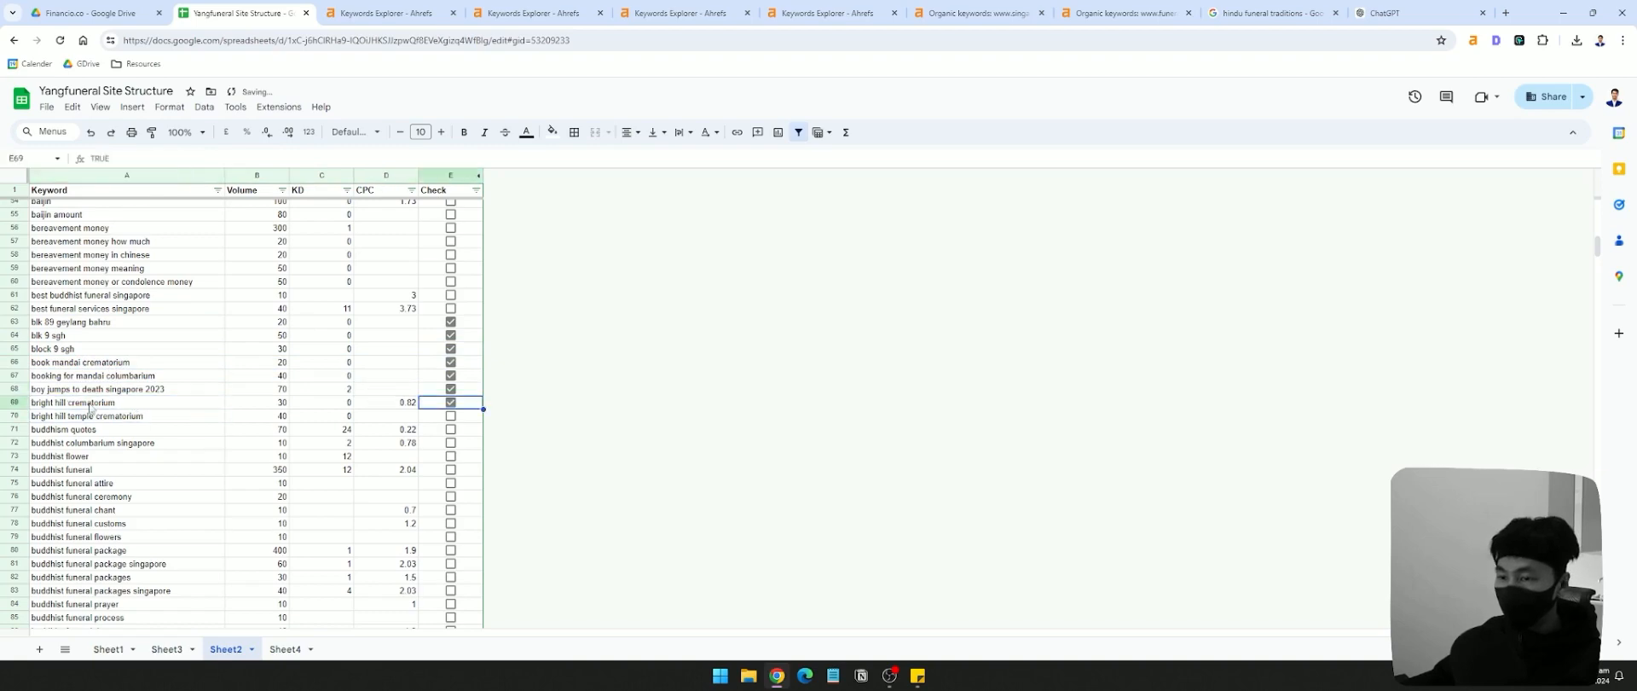
pyautogui.click(196, 416)
pyautogui.click(220, 469)
# - Filter the Check column by values to show only the rows marked TRUE
pyautogui.scroll(-20, 243, 469)
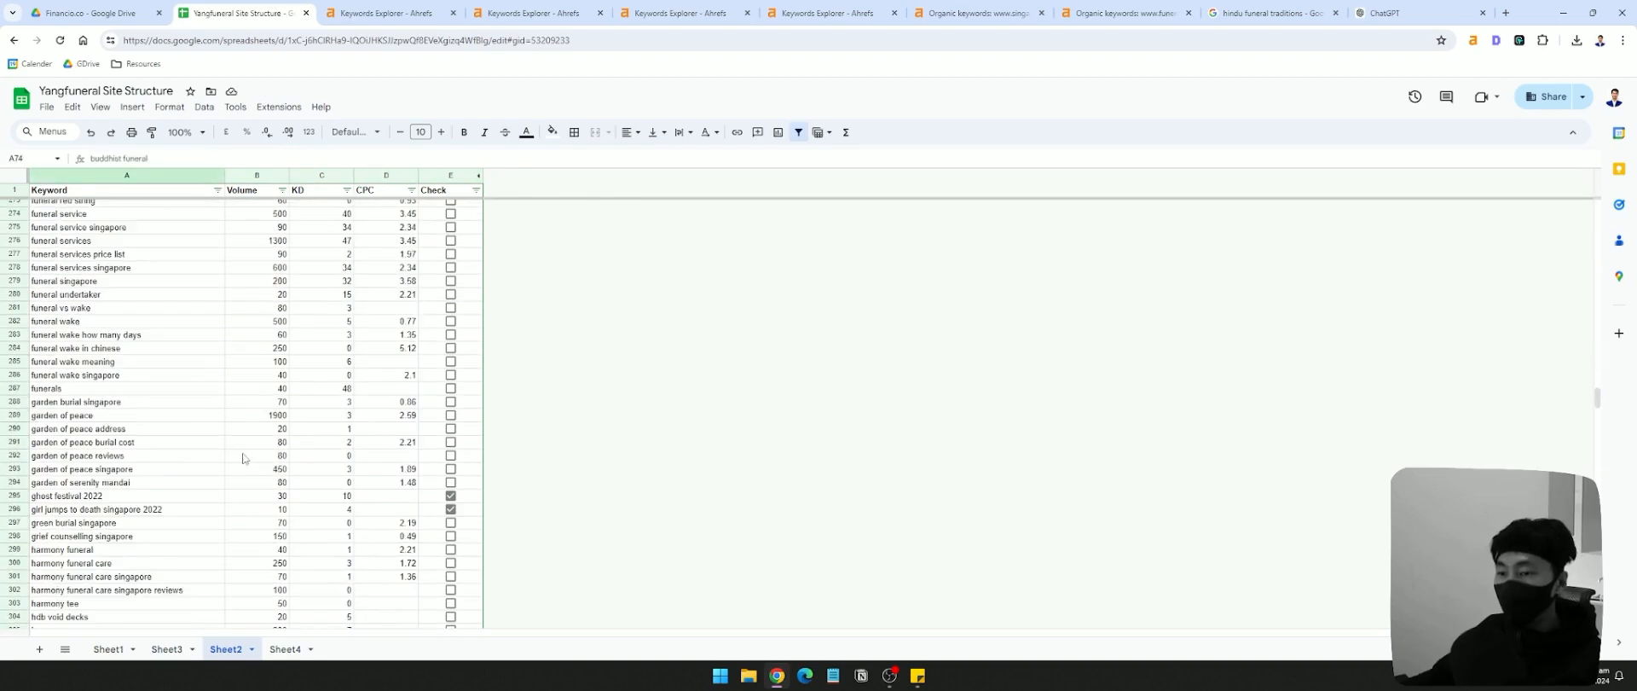
pyautogui.scroll(-20, 250, 474)
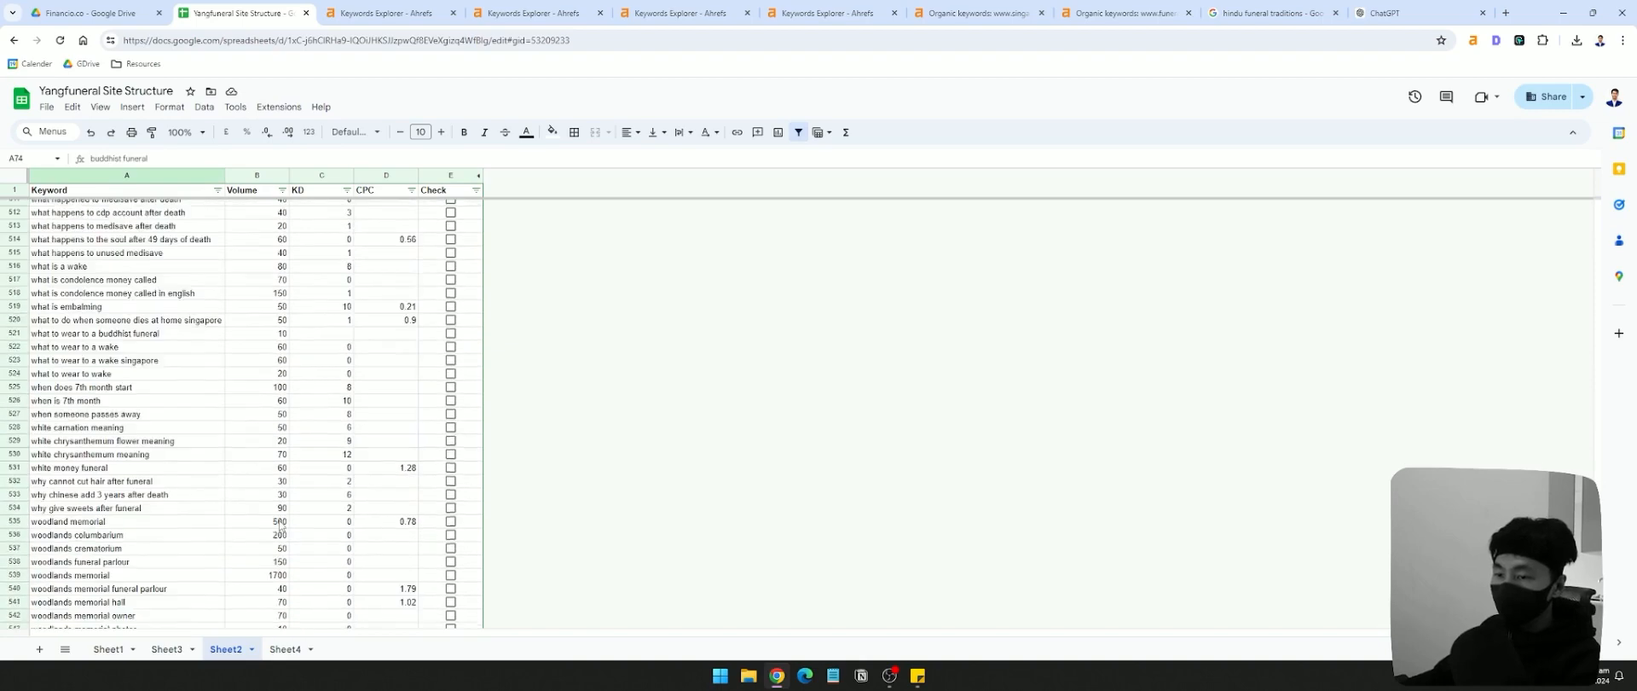
pyautogui.scroll(7, 283, 528)
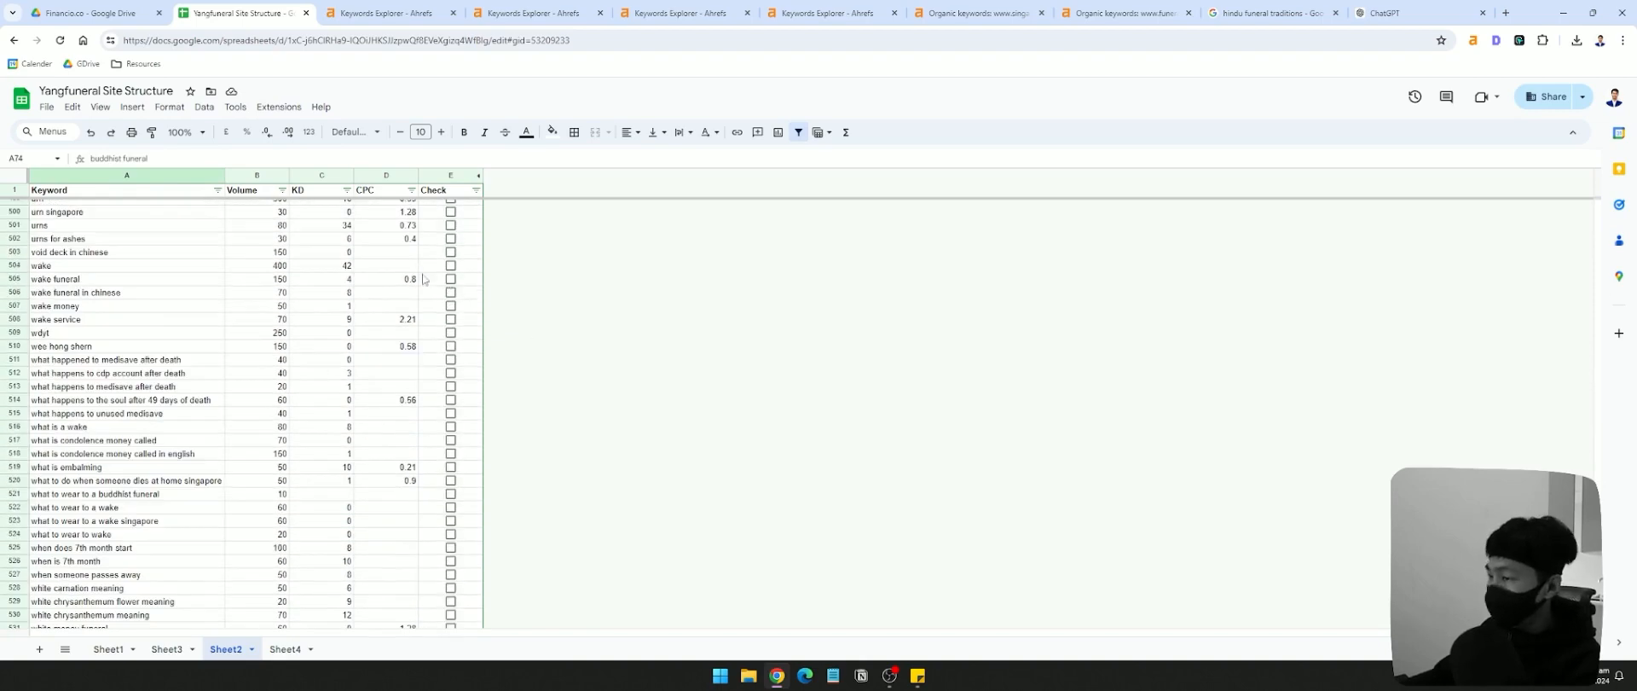
pyautogui.scroll(5, 423, 279)
pyautogui.moveTo(1597, 537); pyautogui.dragTo(1597, 206)
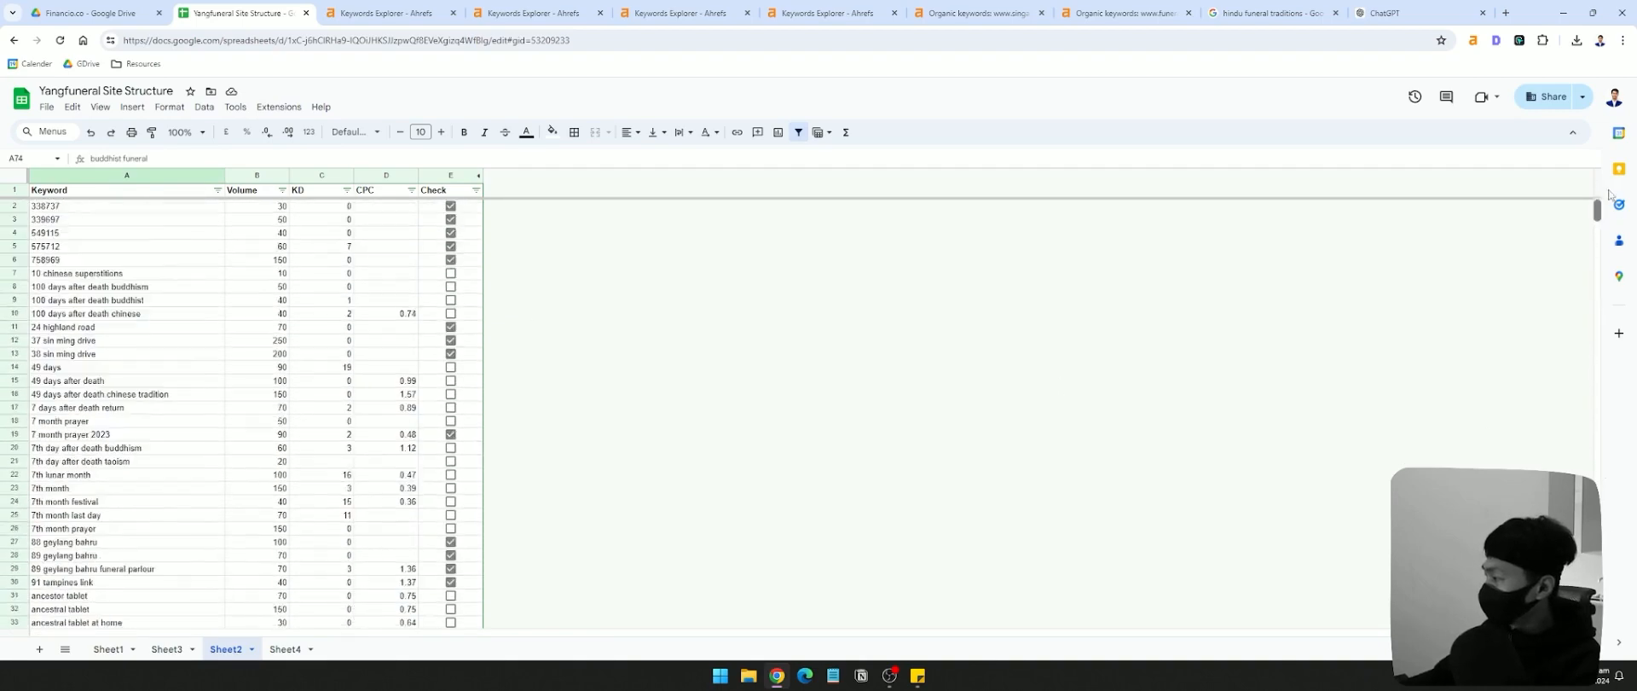
pyautogui.click(476, 189)
pyautogui.click(367, 402)
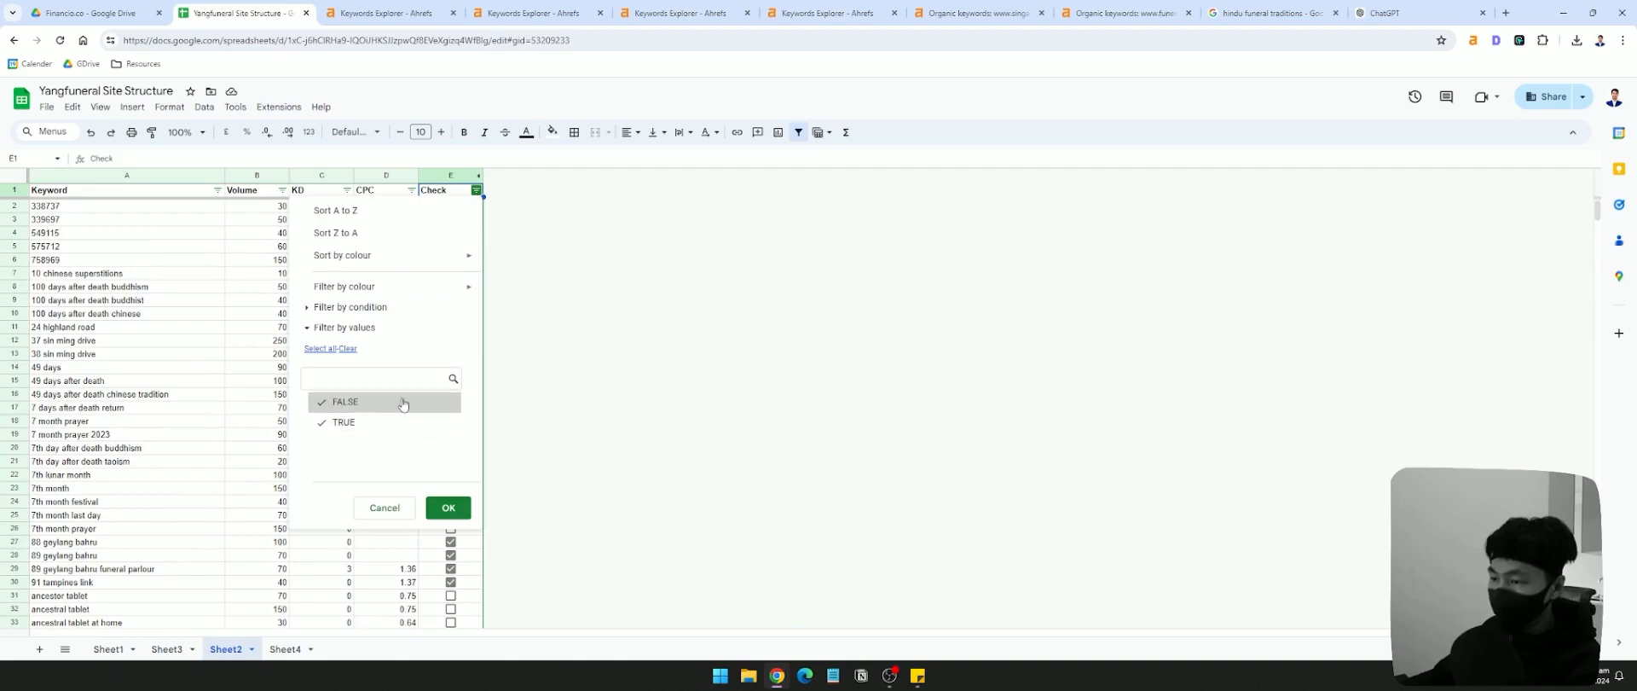
pyautogui.click(447, 507)
# - Select all the filtered checked keyword rows below the header and delete them
pyautogui.click(195, 175)
pyautogui.scroll(-5, 52, 331)
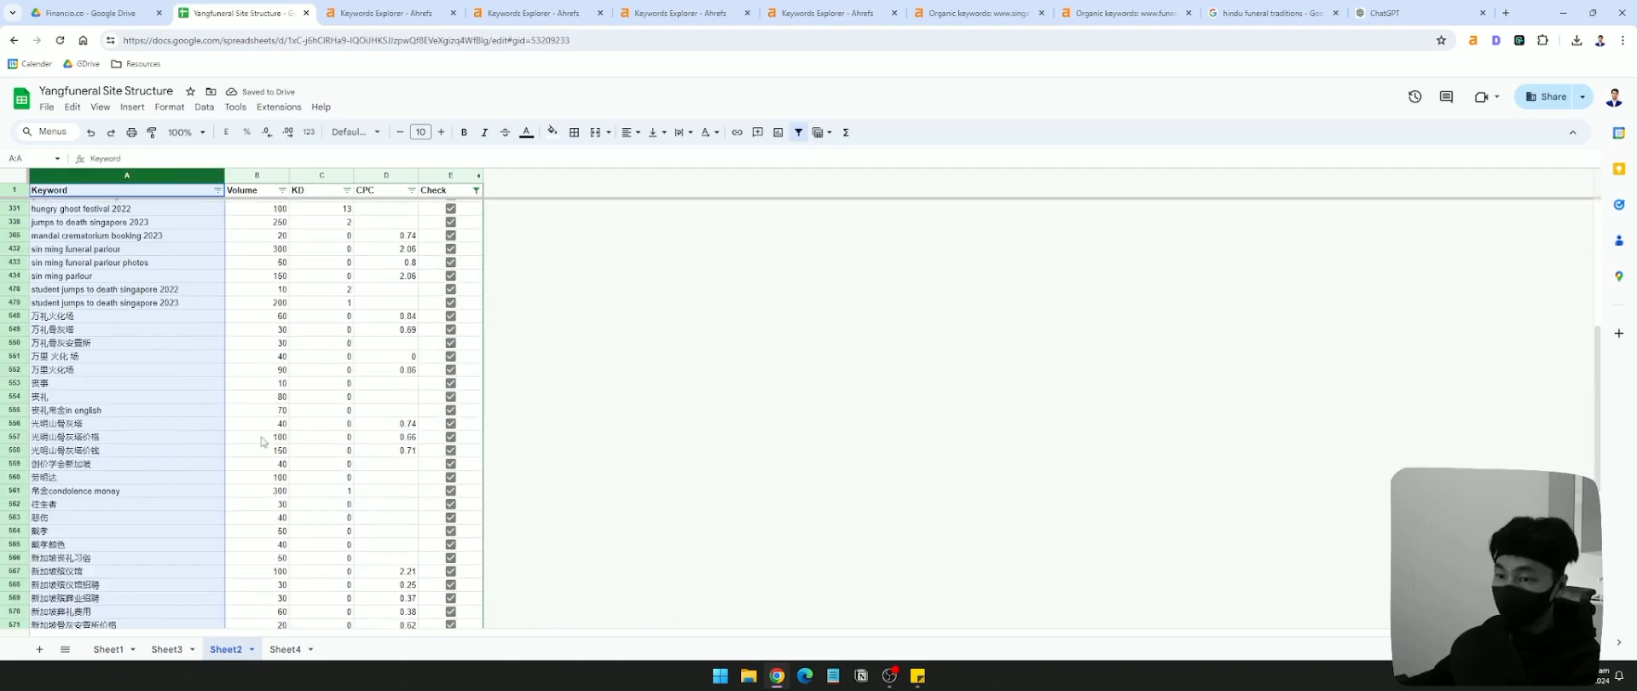
pyautogui.scroll(5, 264, 444)
pyautogui.click(149, 213)
pyautogui.scroll(-15, 246, 348)
pyautogui.scroll(-5, 264, 375)
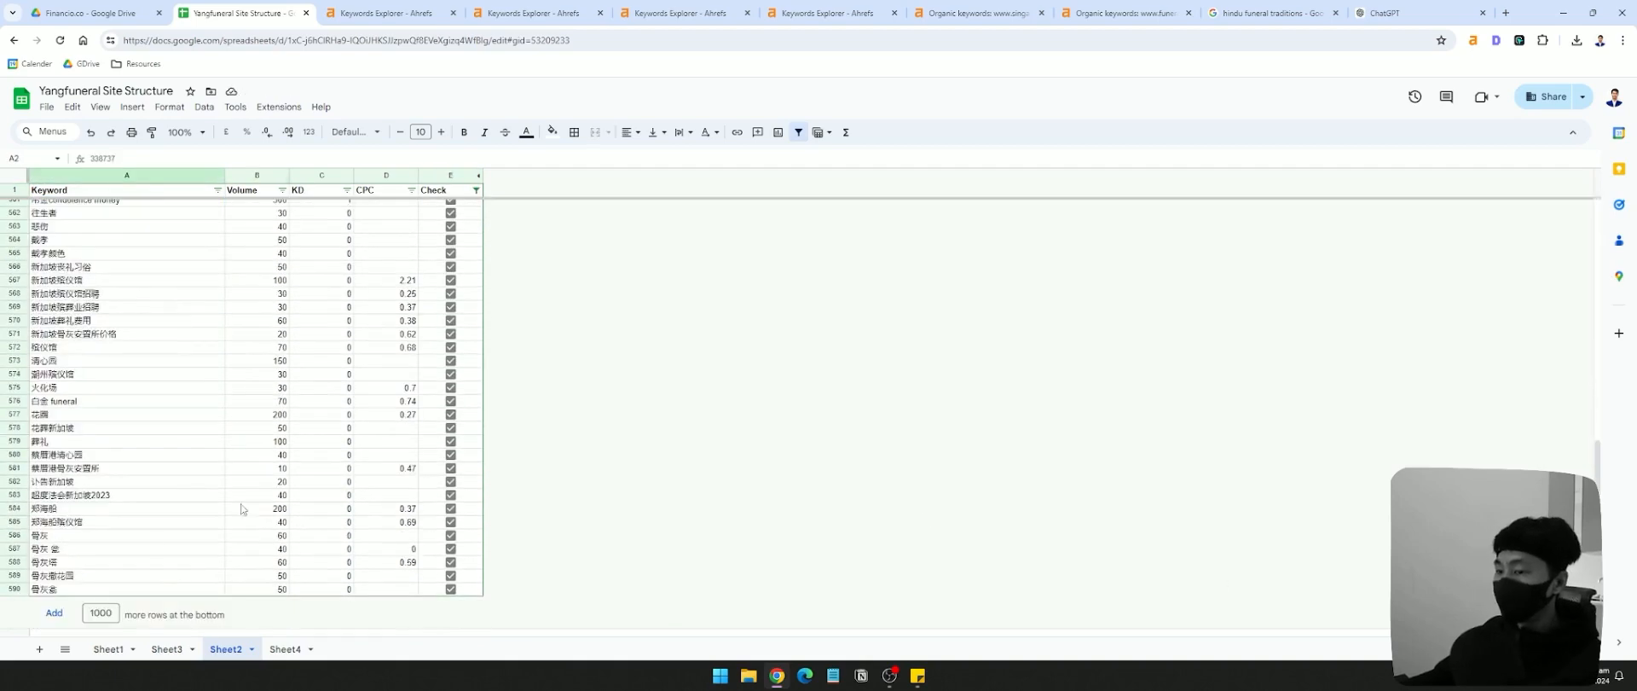
pyautogui.keyDown('shift'); pyautogui.click(108, 588); pyautogui.keyUp('shift')
pyautogui.rightClick(142, 589)
pyautogui.click(208, 428)
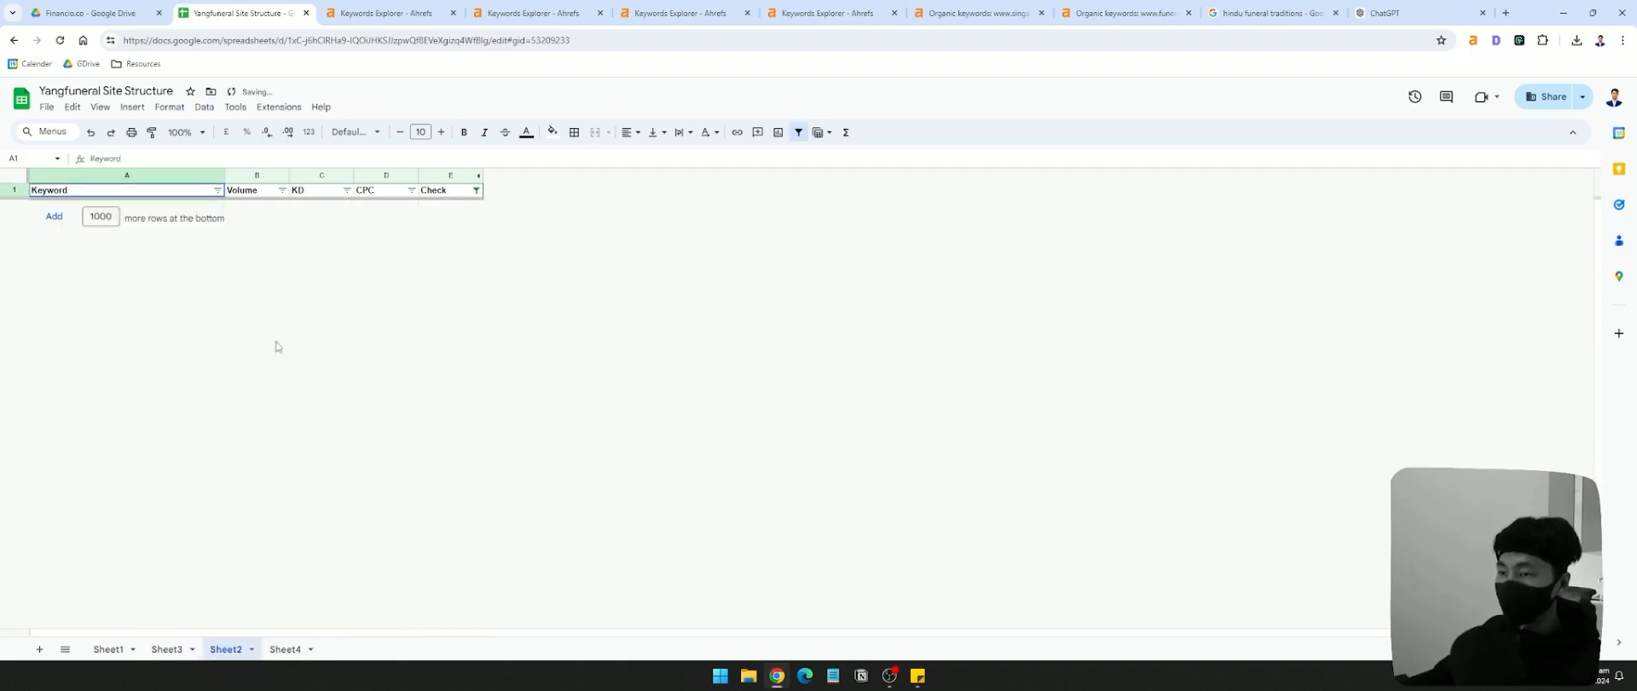
# - Reset the Check column's filter to include all values, bringing back the unchecked keywords
pyautogui.click(476, 189)
pyautogui.click(320, 347)
pyautogui.click(448, 508)
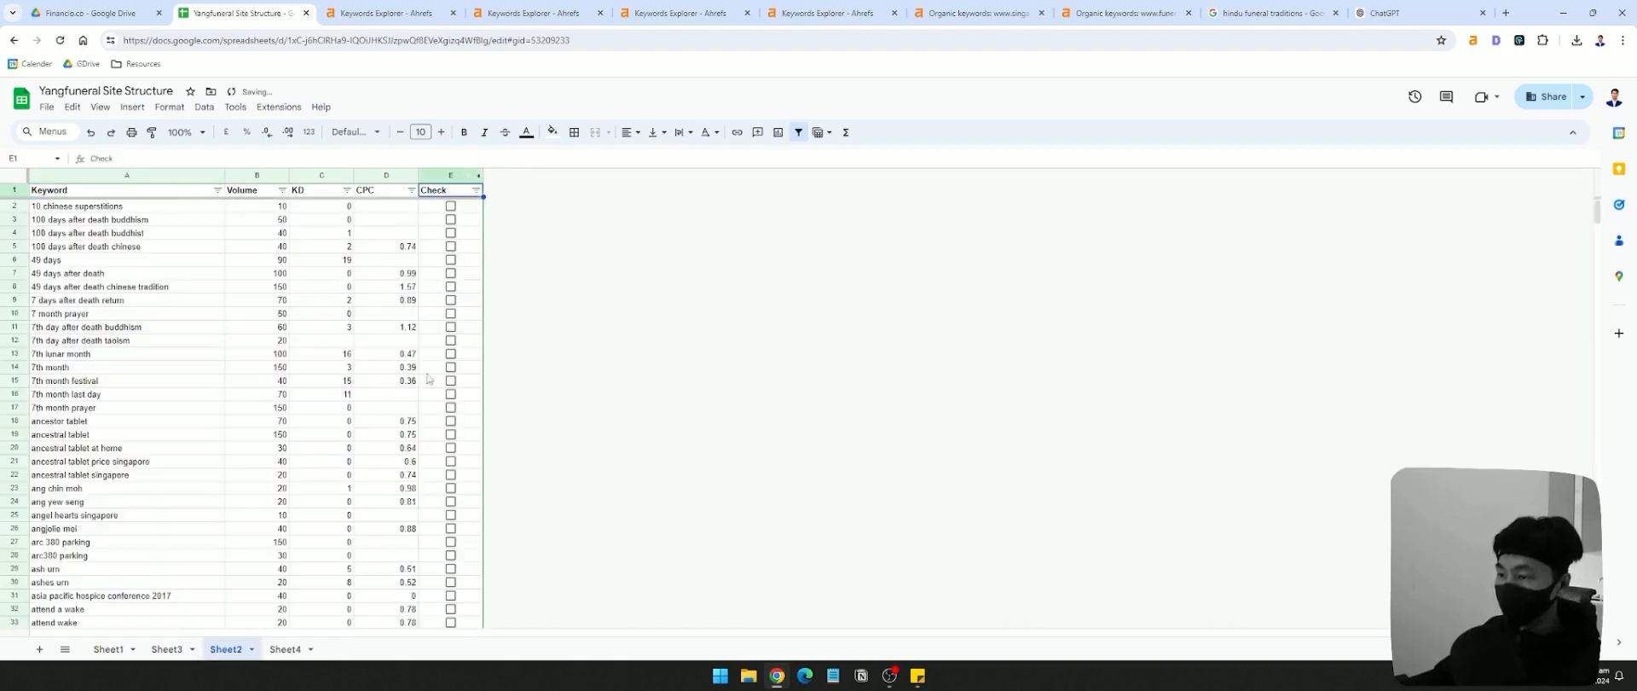
# - Examine the remaining keywords around the condolence money, CPF, cremation and parking terms for irrelevant entries
pyautogui.click(161, 175)
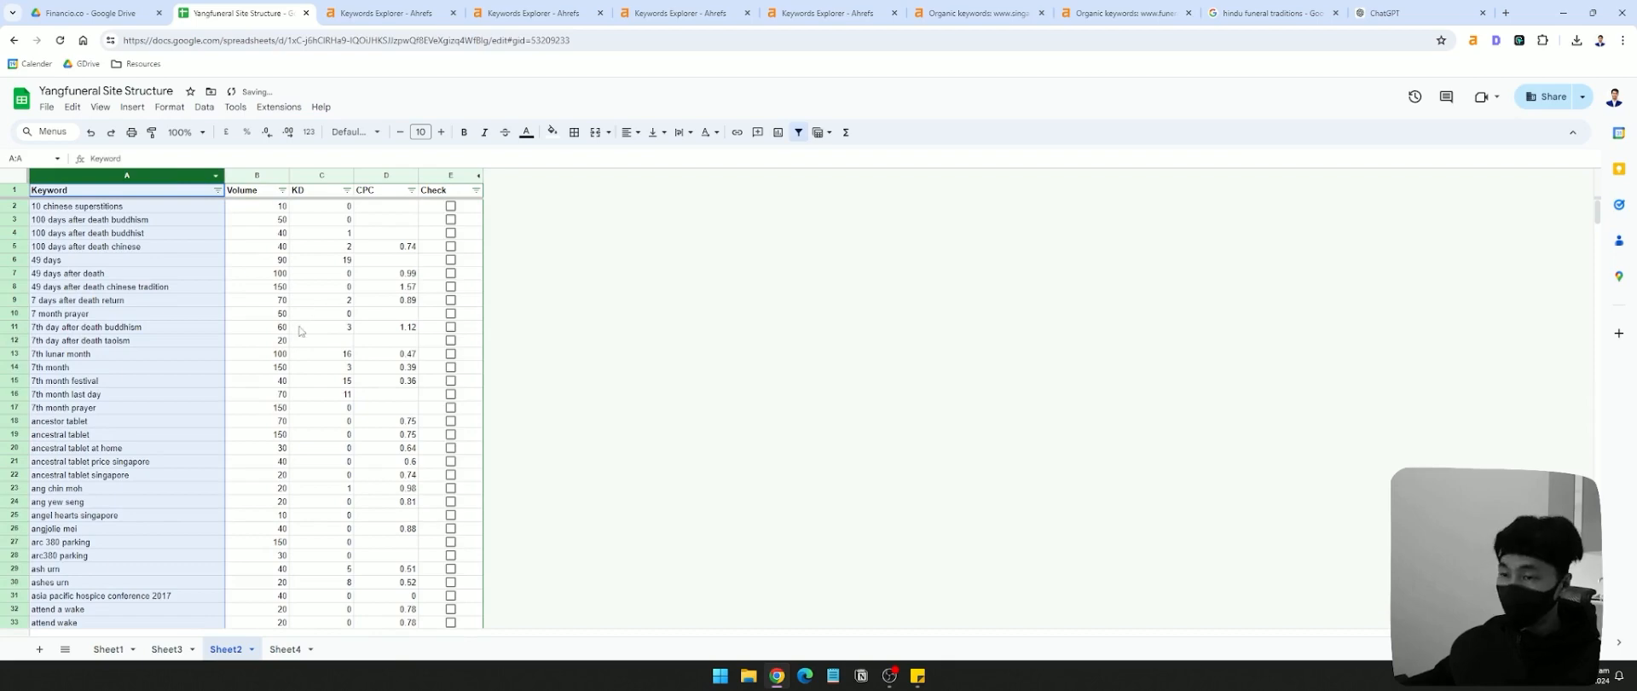
pyautogui.scroll(-20, 299, 331)
pyautogui.click(170, 388)
pyautogui.click(200, 320)
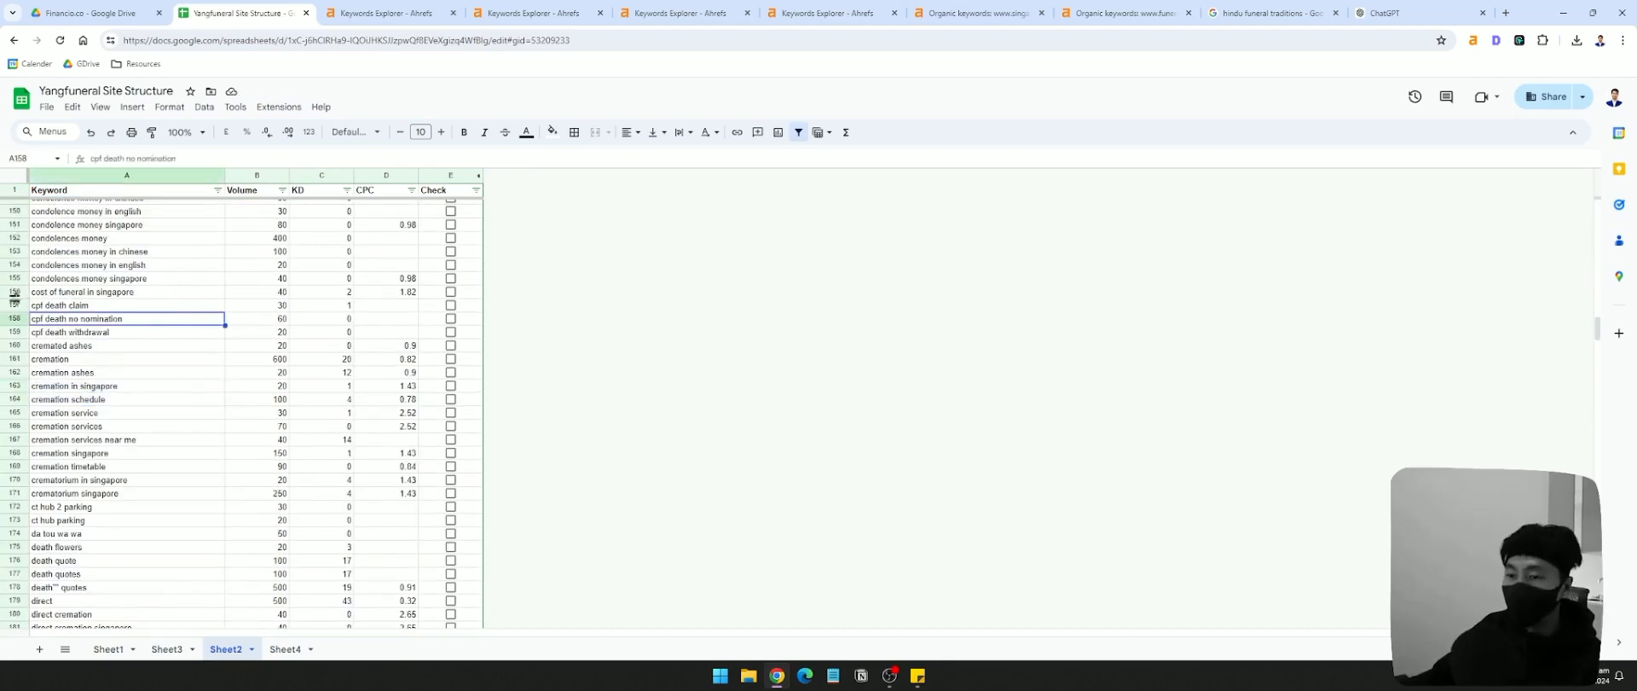
pyautogui.click(101, 307)
pyautogui.click(115, 293)
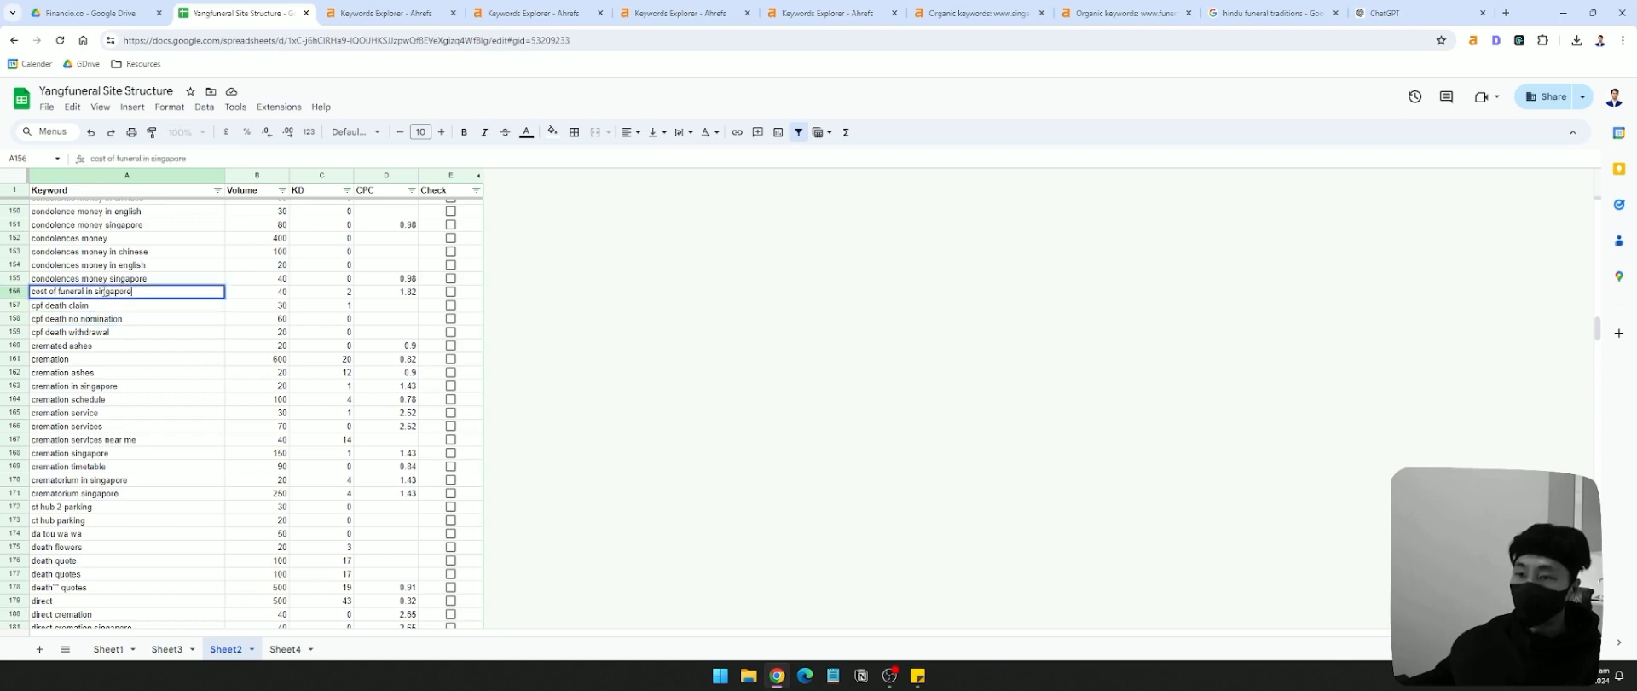
pyautogui.click(141, 267)
pyautogui.scroll(-3, 168, 395)
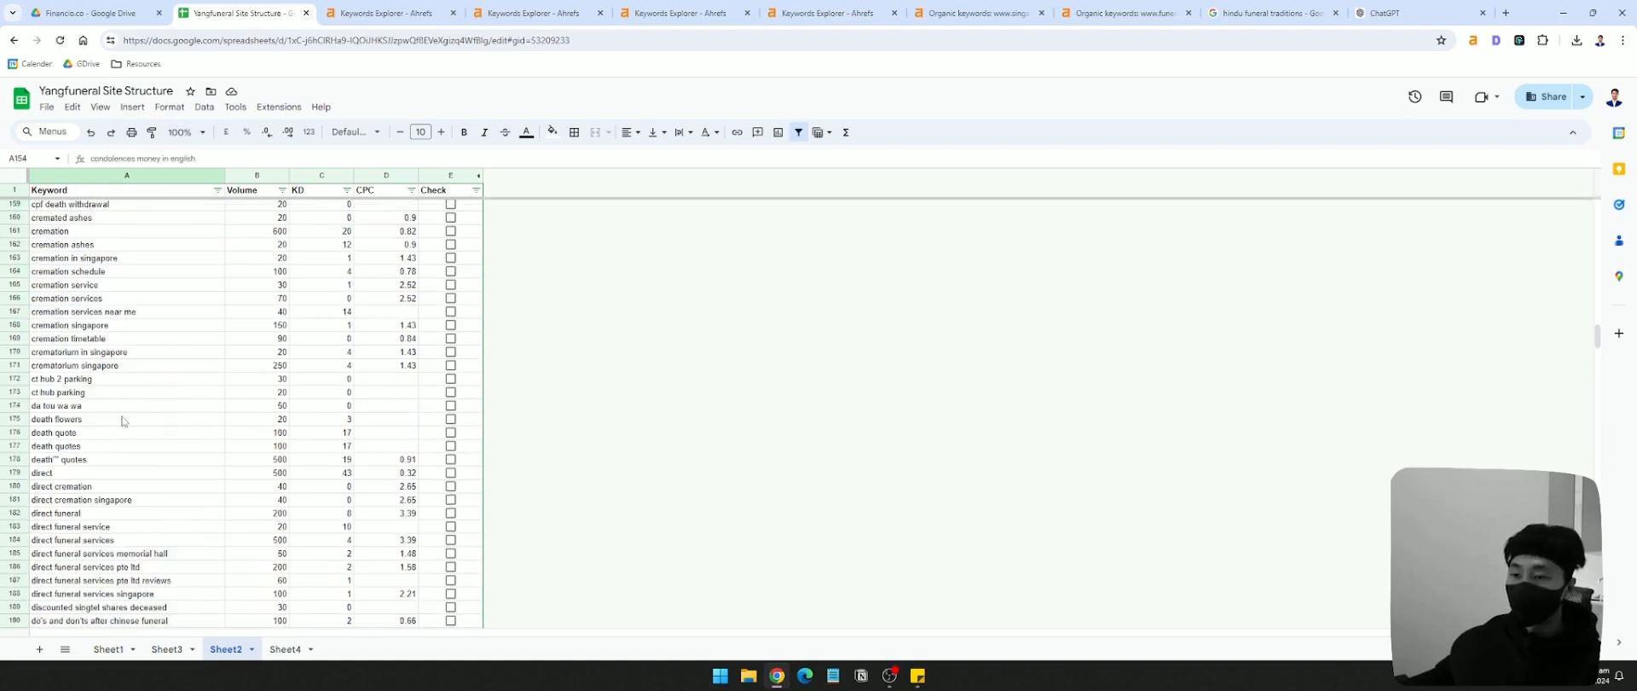
pyautogui.click(89, 391)
pyautogui.doubleClick(83, 392)
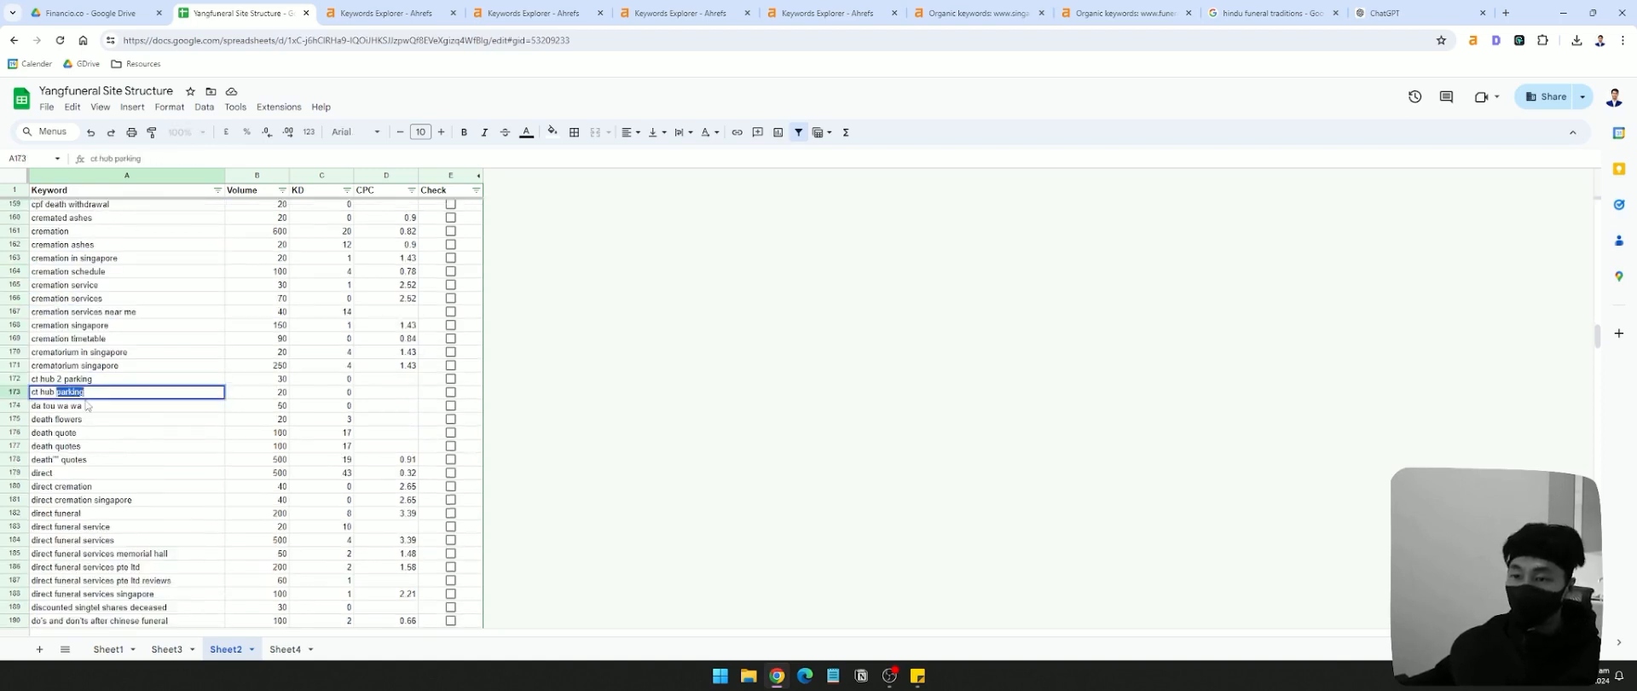
pyautogui.press('Escape')
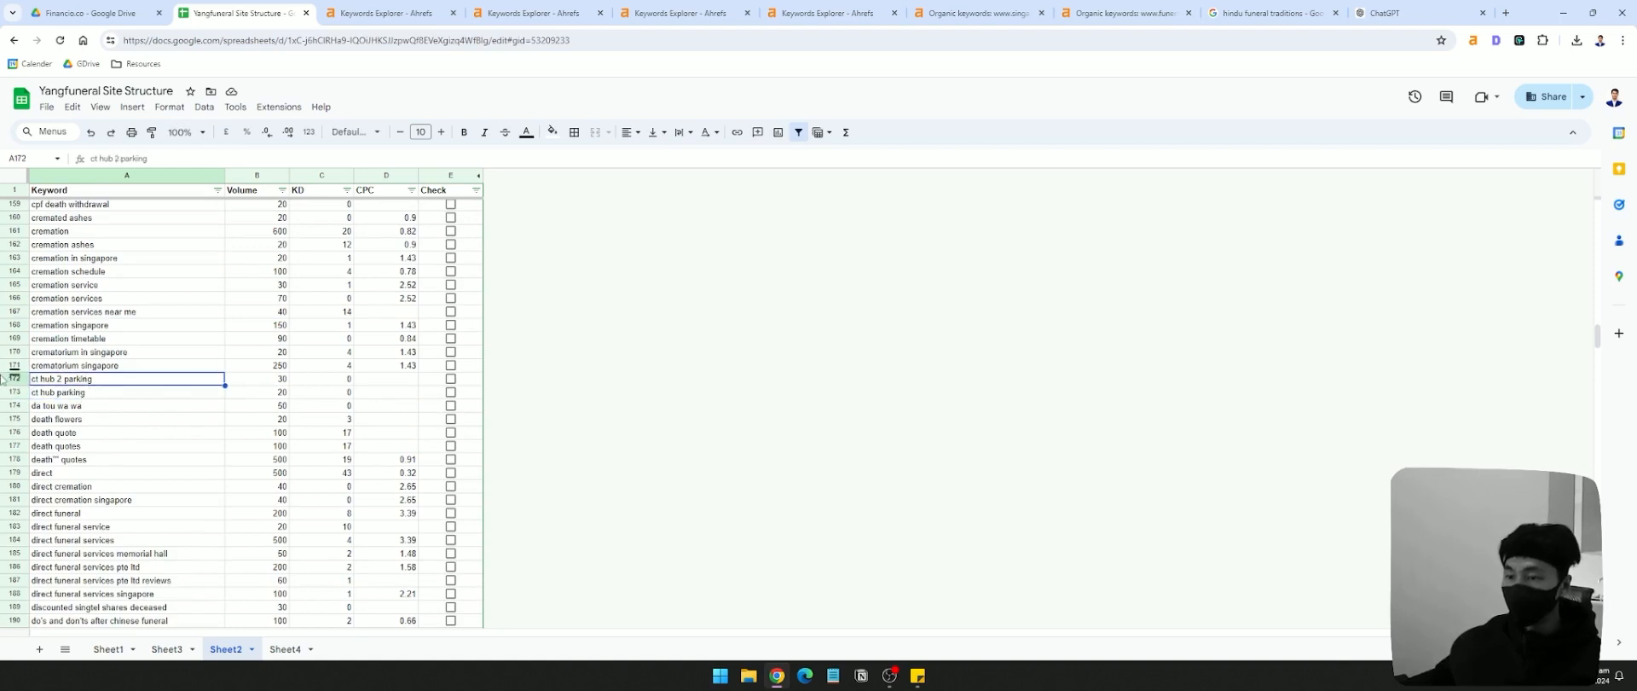
# - Filter the Keyword column to values containing "parking" and tick the Check boxes of all listed rows
pyautogui.click(217, 190)
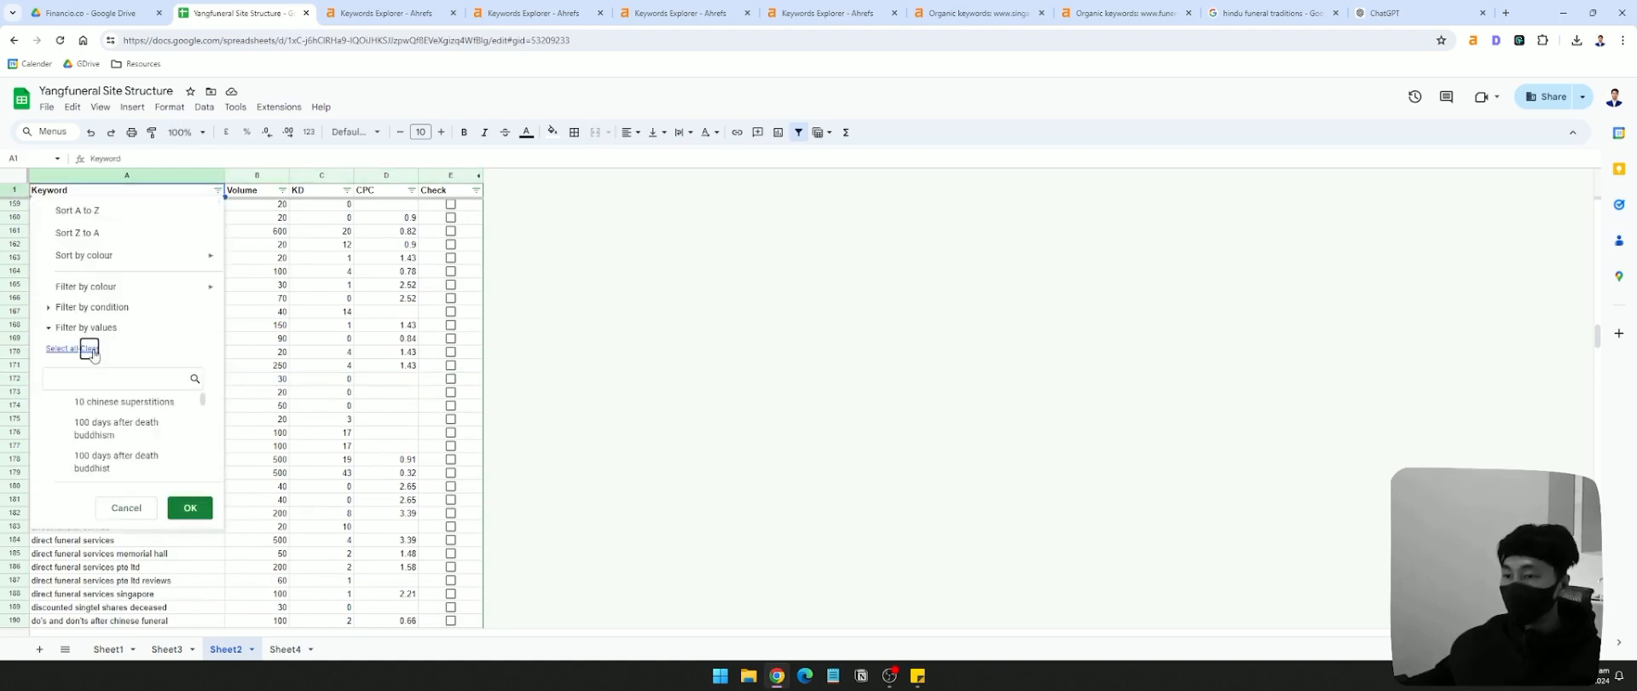
pyautogui.write('parking')
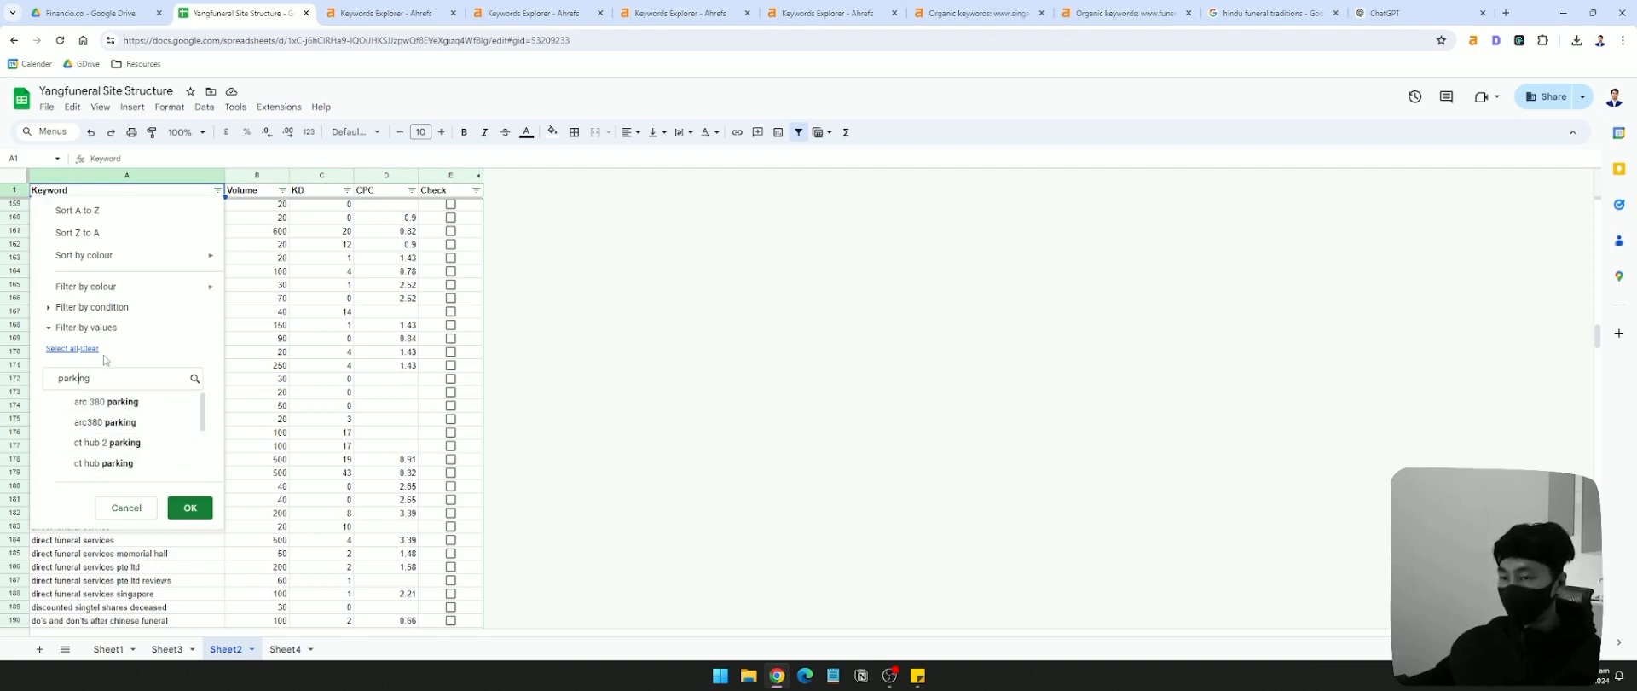
pyautogui.click(61, 348)
pyautogui.click(191, 507)
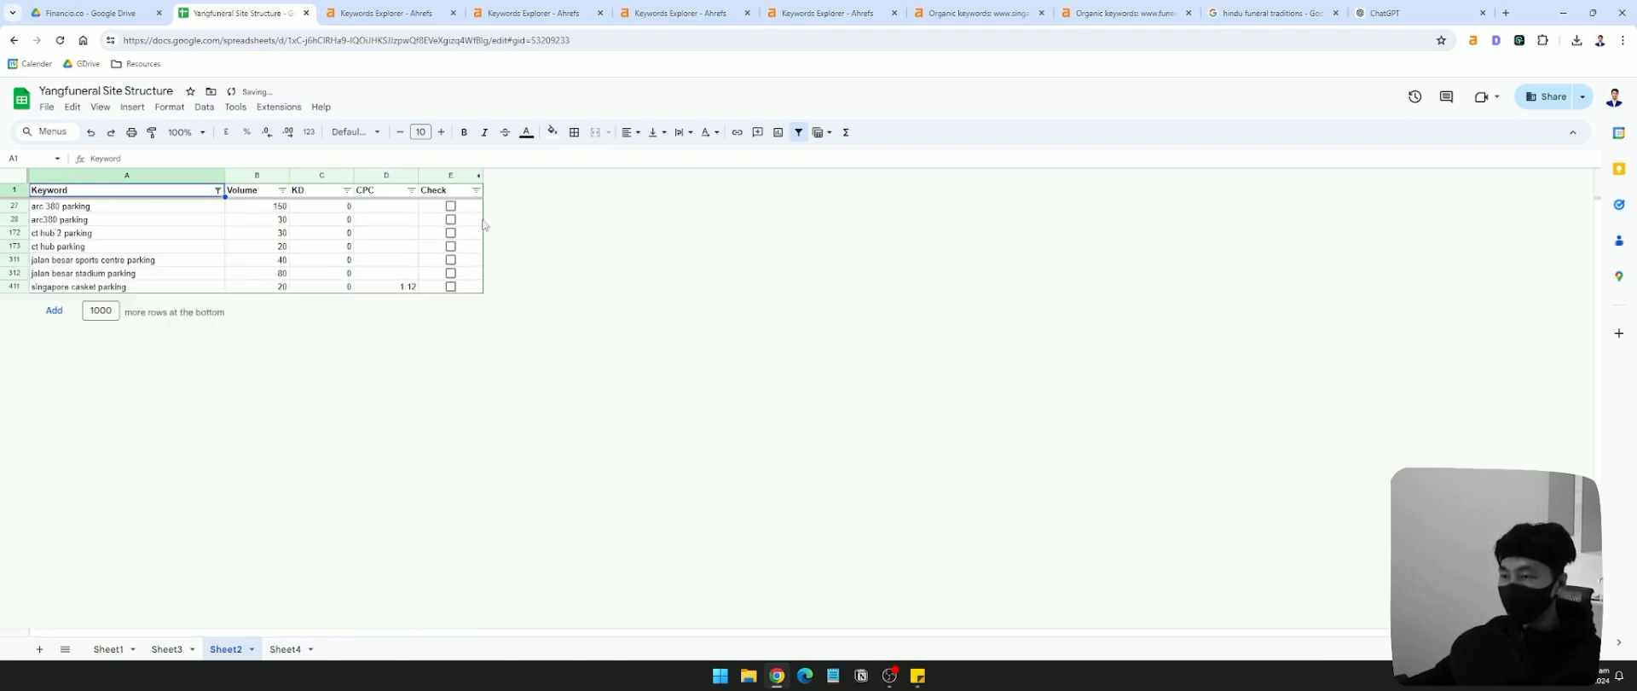
pyautogui.moveTo(460, 207); pyautogui.dragTo(456, 287)
pyautogui.hotkey('ctrl', 'v')
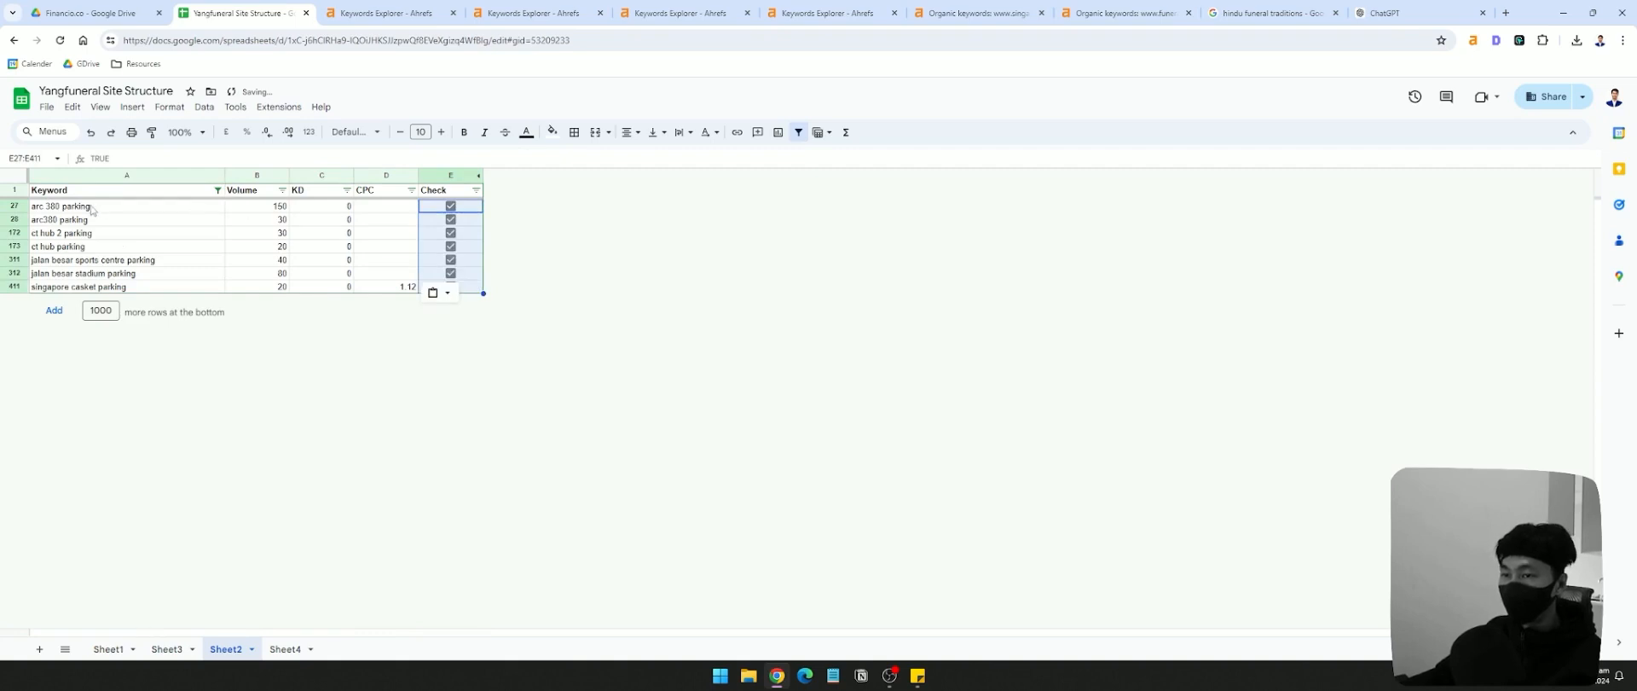
# - Filter the Keyword column to values containing "park" and tick "car park nearby" and "multi storey car park singapore"
pyautogui.click(218, 189)
pyautogui.write('park')
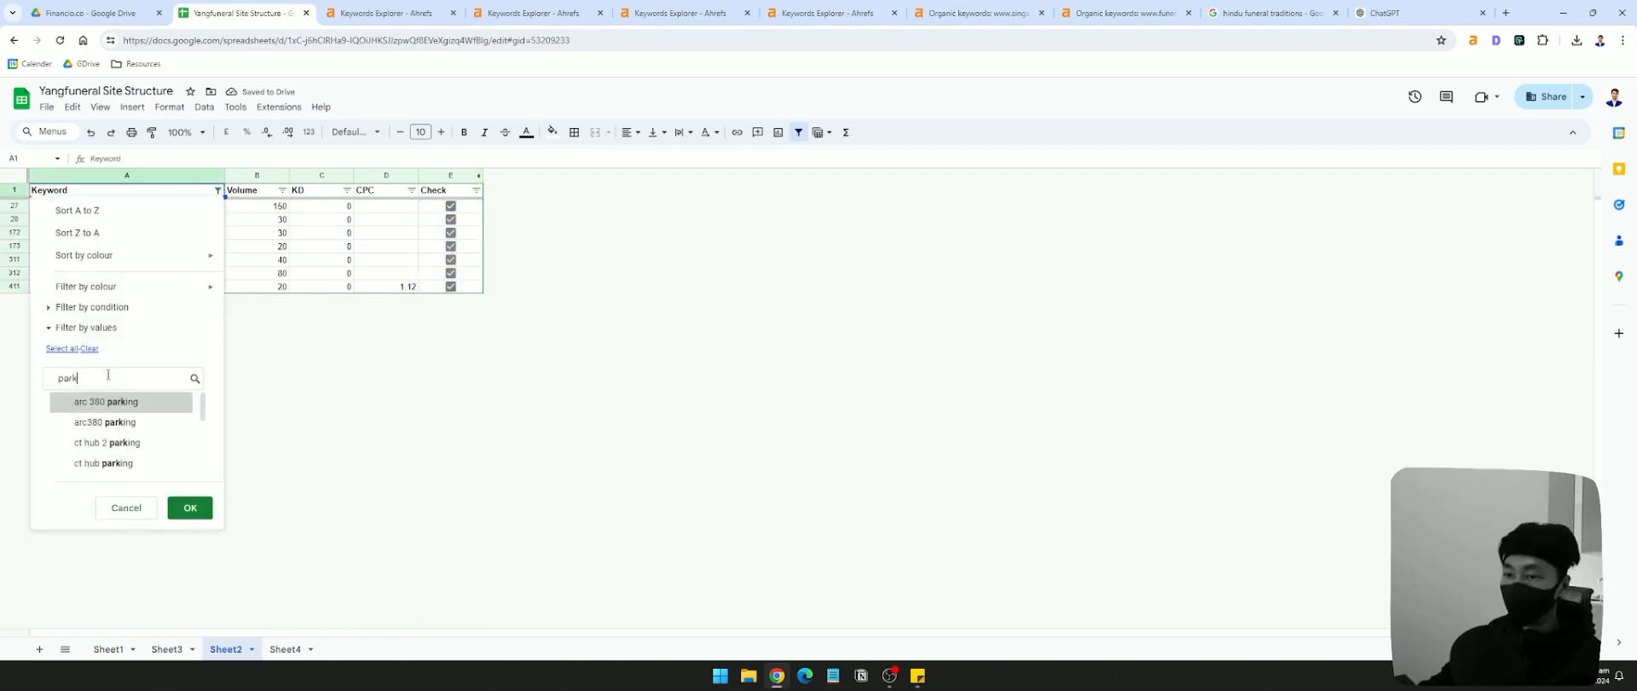
pyautogui.click(62, 349)
pyautogui.click(190, 507)
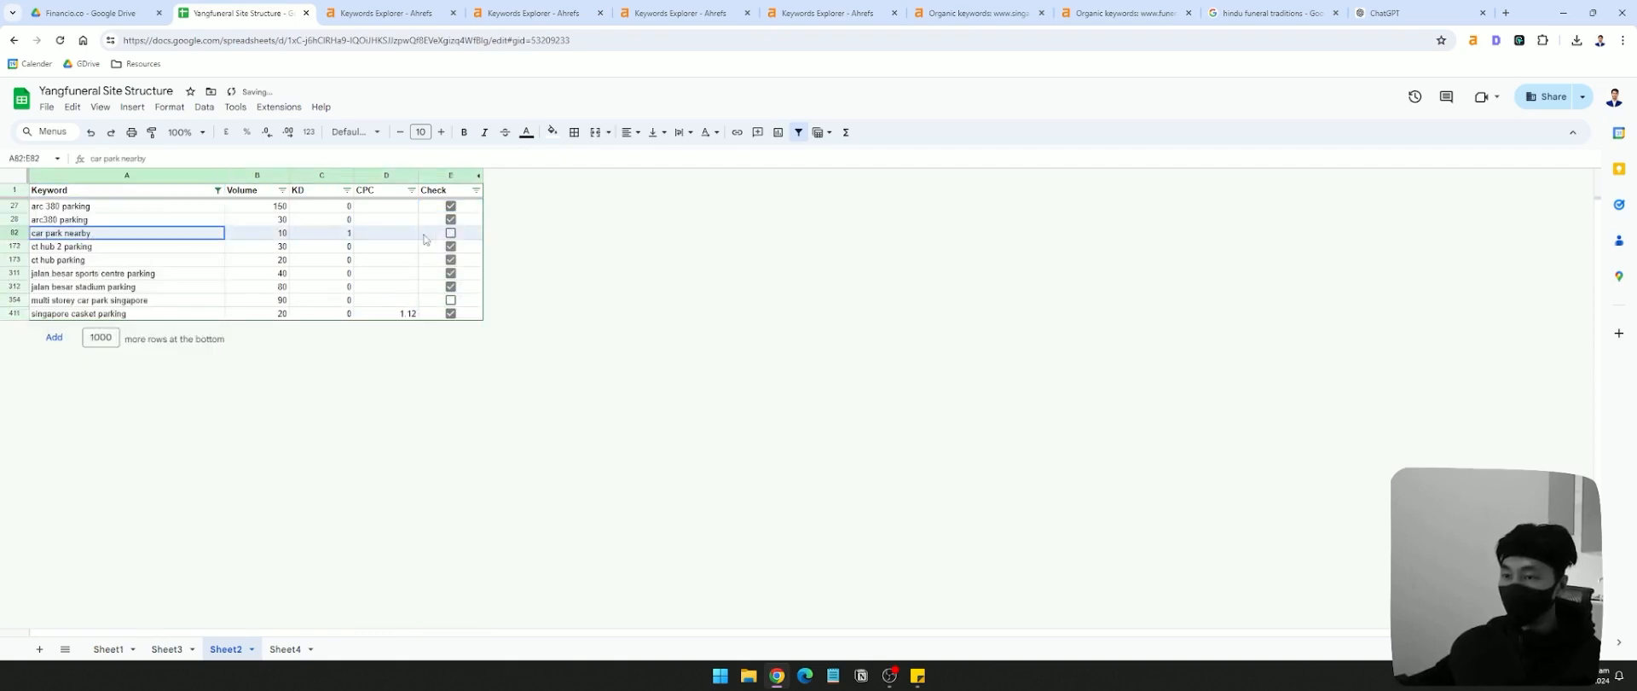
pyautogui.click(451, 233)
pyautogui.click(450, 300)
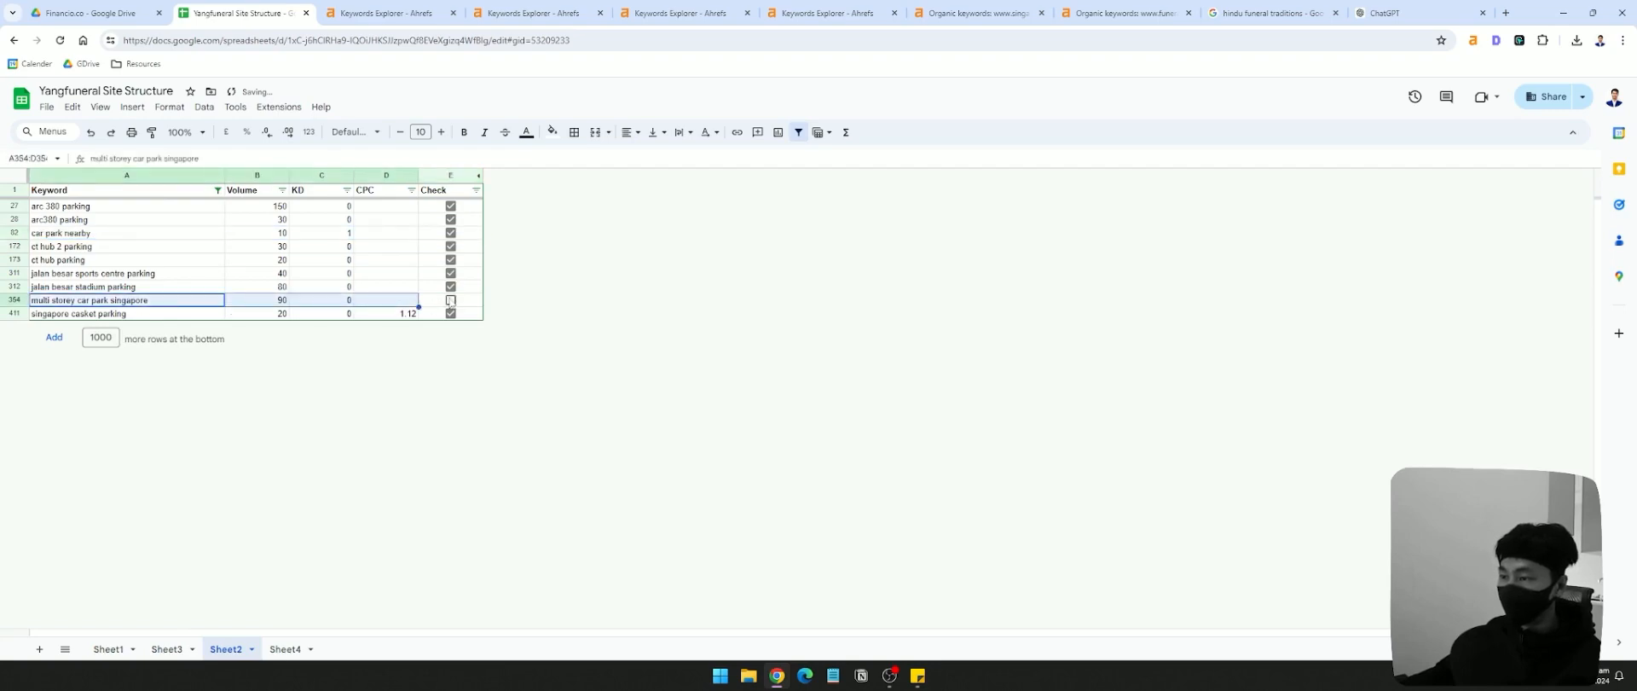
# - Reset the Keyword column's filter to include all values
pyautogui.click(218, 189)
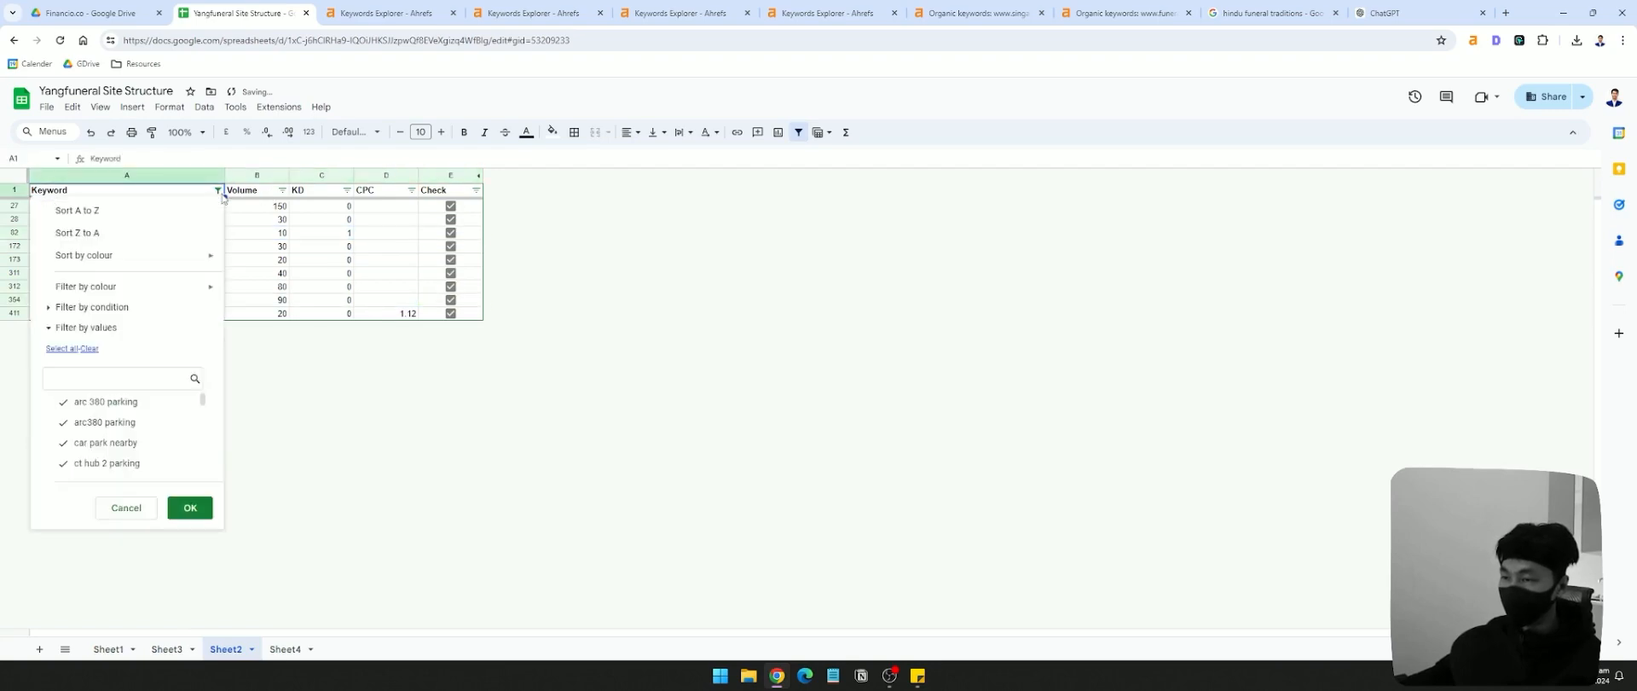
pyautogui.click(62, 349)
pyautogui.click(190, 508)
# - Examine the Buddhist funeral, burial and burning paper keywords for irrelevant entries
pyautogui.moveTo(189, 273); pyautogui.dragTo(205, 449)
pyautogui.scroll(-6, 213, 443)
pyautogui.click(209, 374)
pyautogui.scroll(-4, 220, 456)
pyautogui.click(214, 319)
pyautogui.click(223, 374)
pyautogui.scroll(-1, 222, 396)
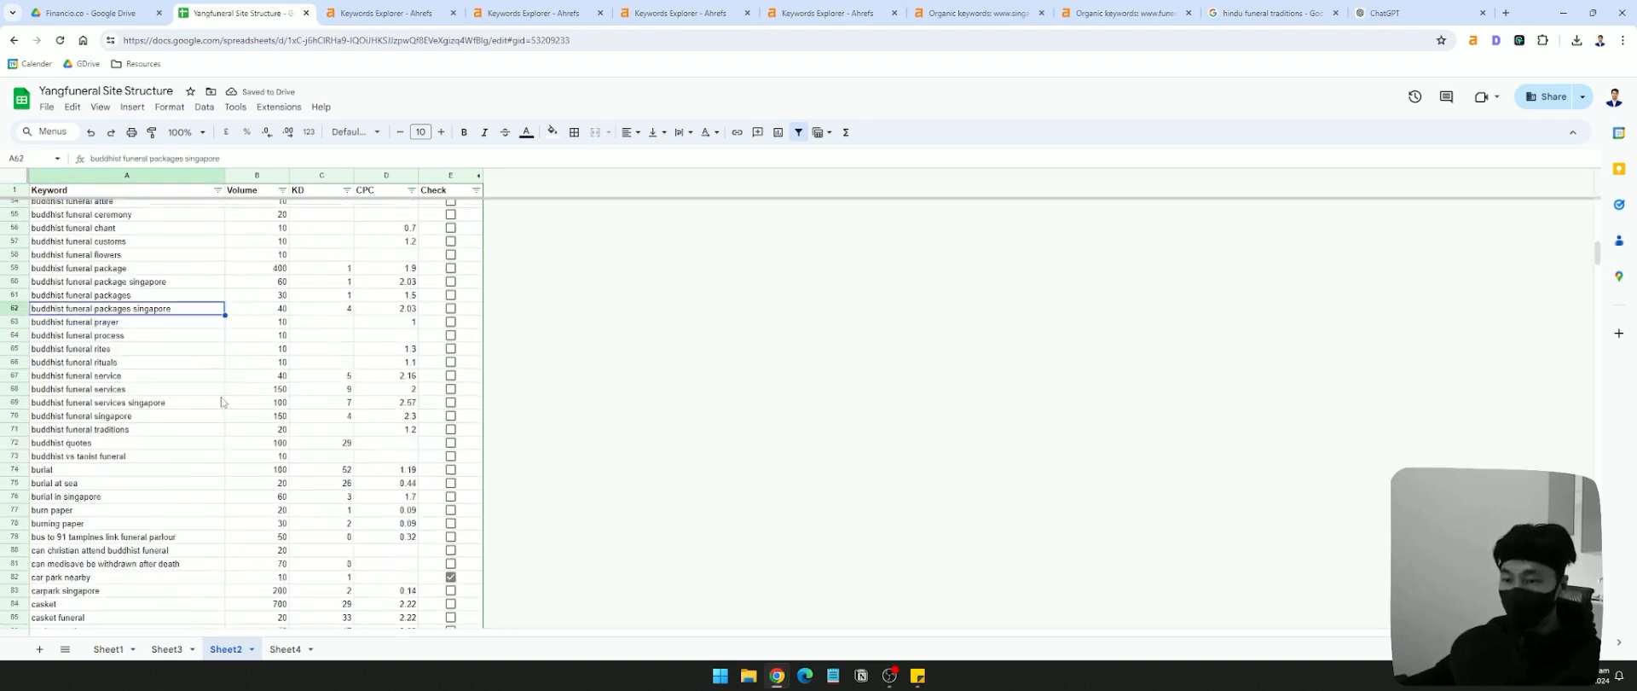
pyautogui.click(160, 433)
pyautogui.click(180, 446)
pyautogui.click(154, 472)
pyautogui.click(153, 484)
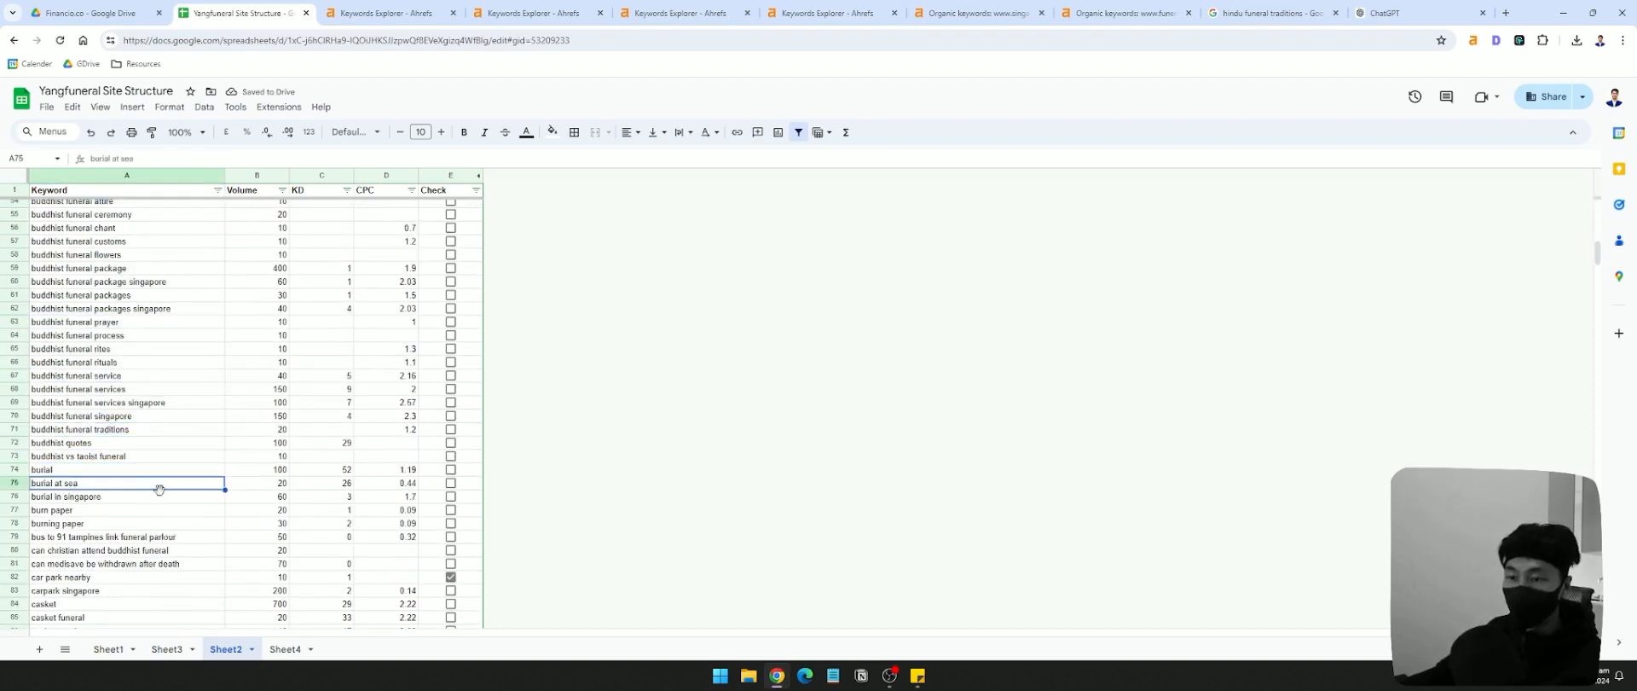
pyautogui.moveTo(159, 490); pyautogui.dragTo(155, 507)
pyautogui.hotkey('ctrl', 'z')
pyautogui.press('Down')
pyautogui.press('Down')
pyautogui.press('Down')
pyautogui.press('Down')
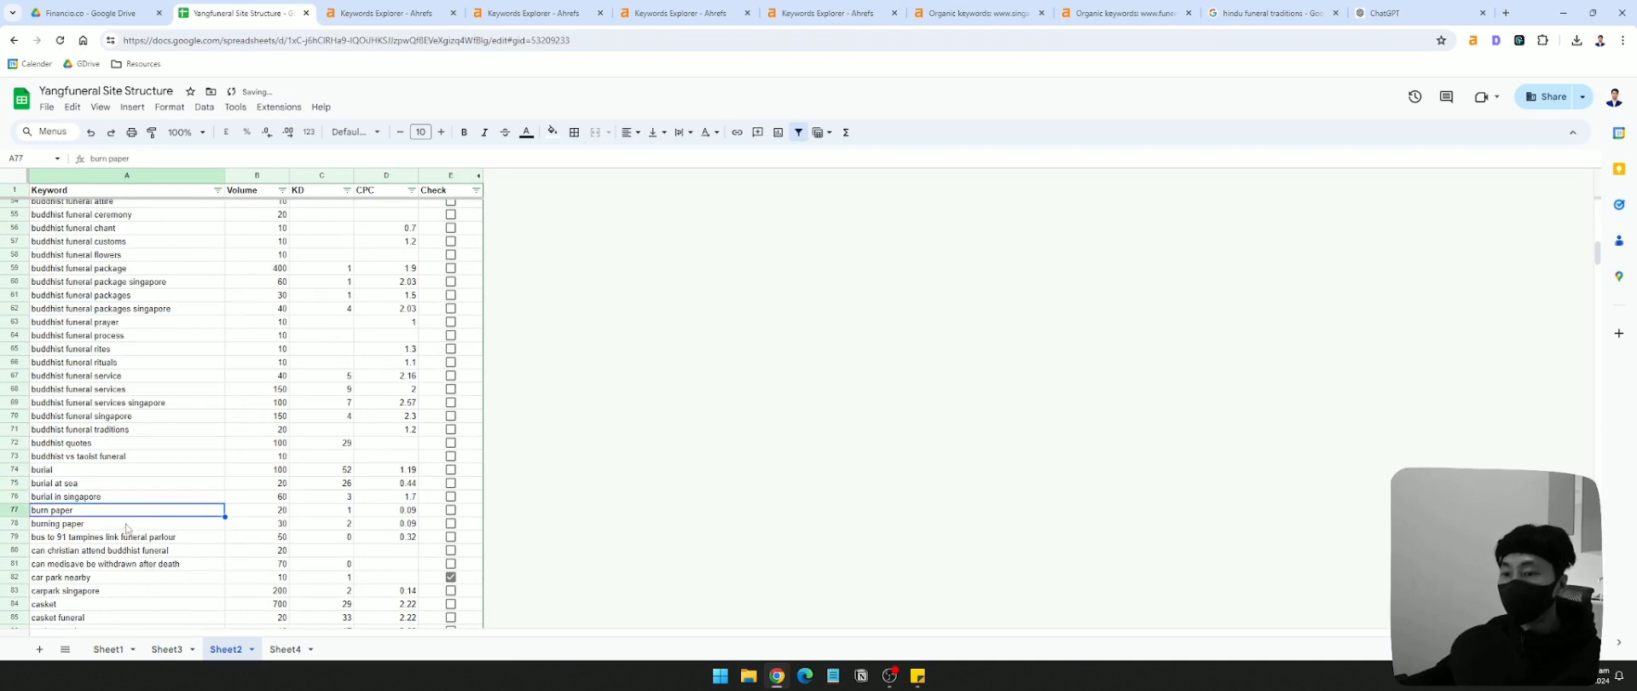
pyautogui.press('Up')
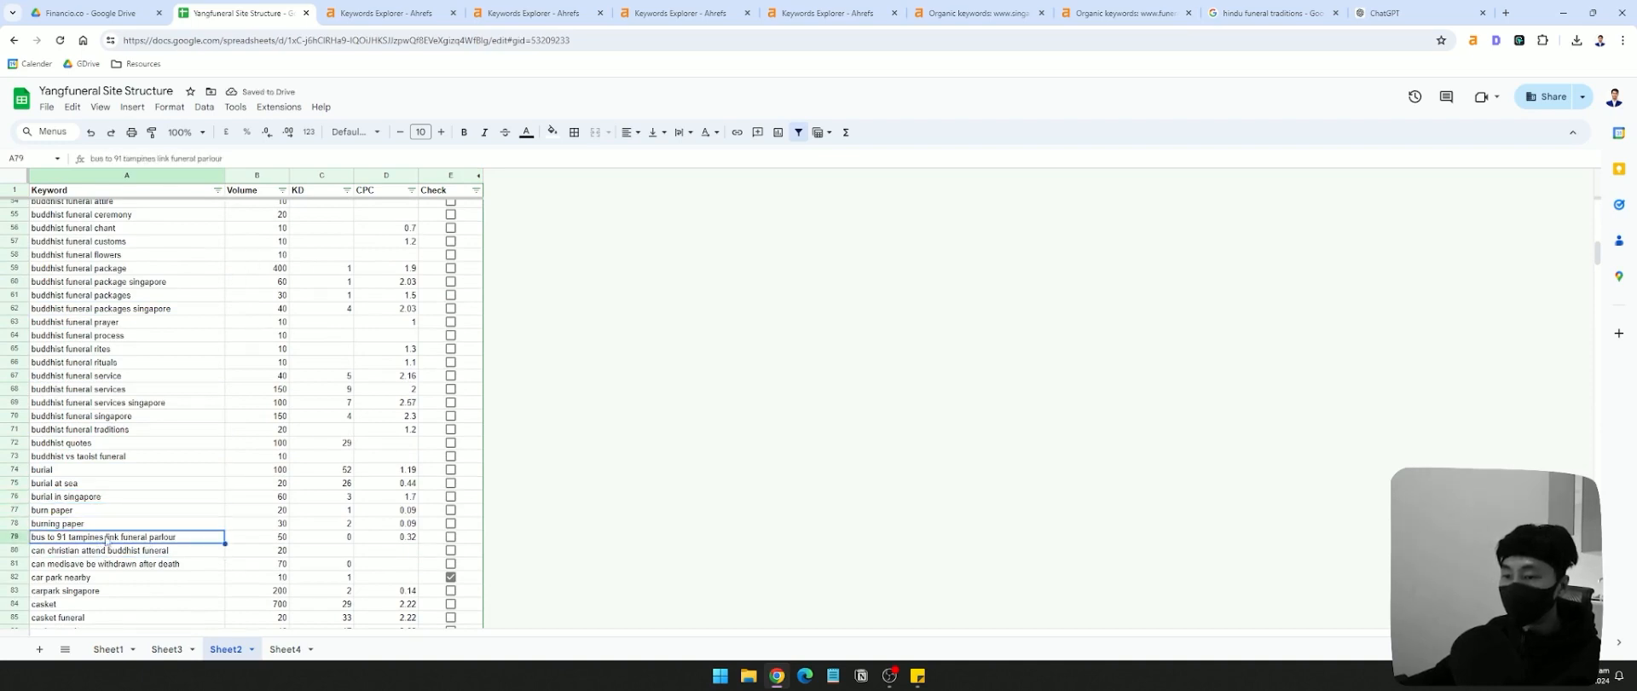
pyautogui.click(218, 190)
pyautogui.click(83, 379)
pyautogui.write('bus')
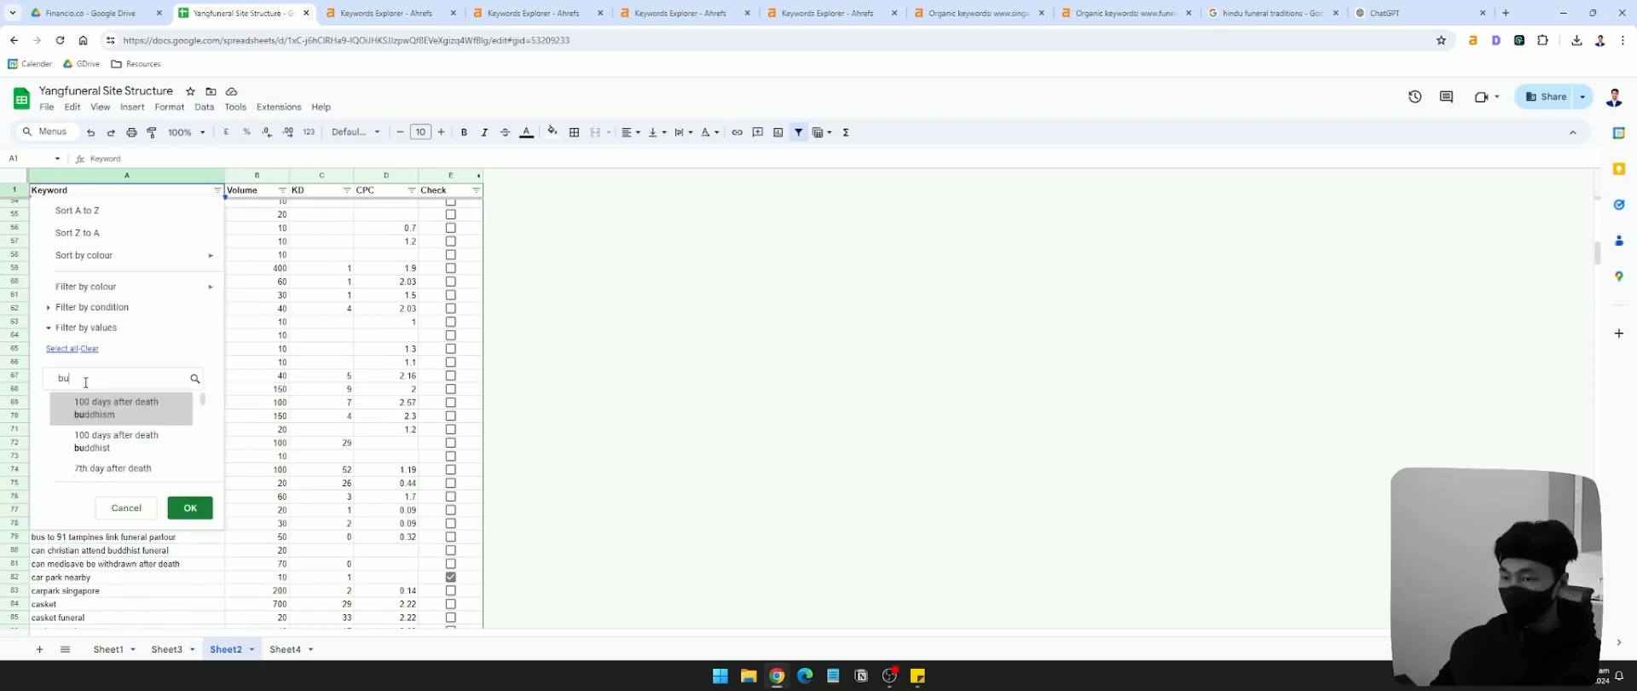
pyautogui.click(129, 507)
# - Tick the Check box of the keyword "bus to 91 tampines link funeral parlour"
pyautogui.click(120, 524)
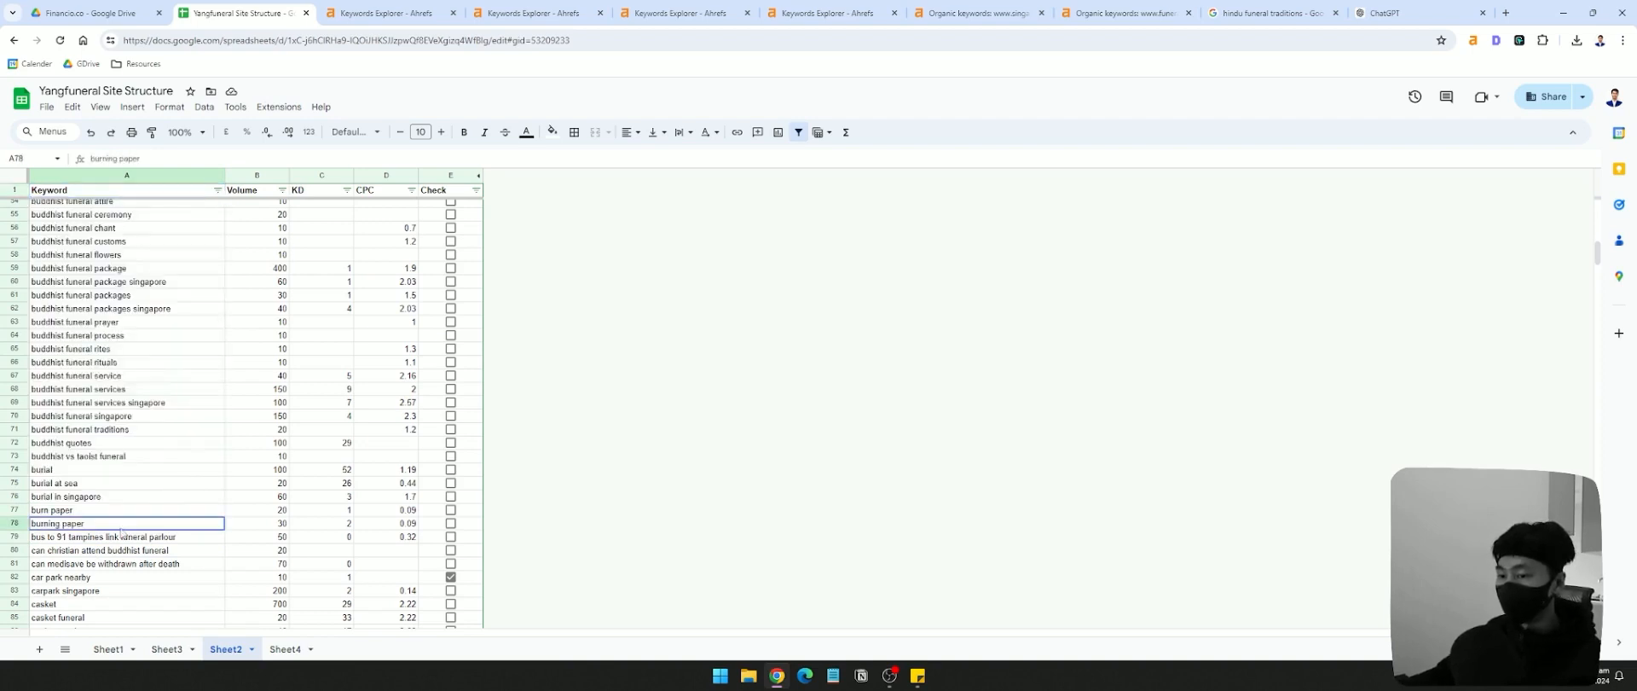
pyautogui.click(450, 536)
pyautogui.scroll(-3, 143, 537)
# - Compare the "car park nearby", "carpark singapore" and "casket" keyword rows for relevance
pyautogui.click(94, 399)
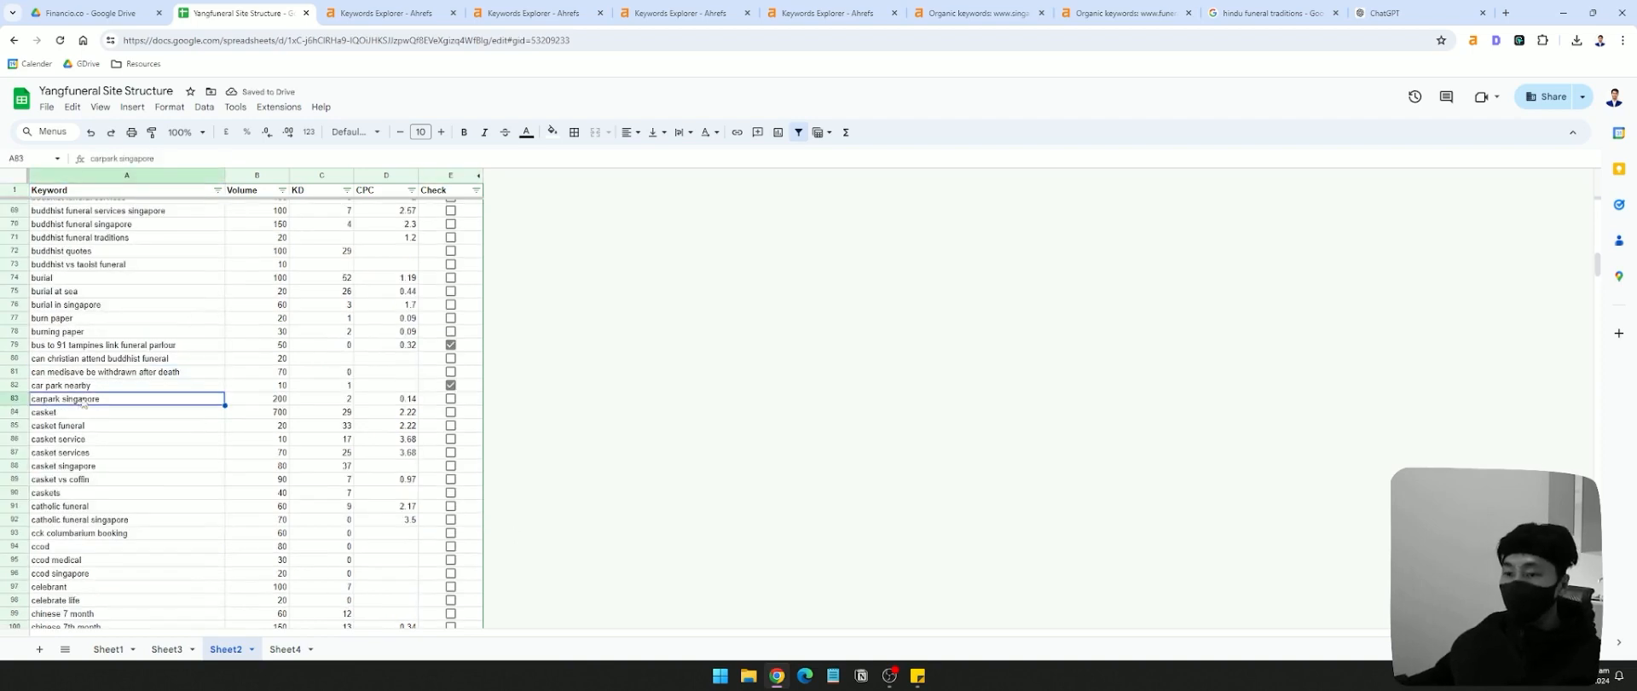
pyautogui.click(88, 386)
pyautogui.click(85, 412)
pyautogui.click(95, 387)
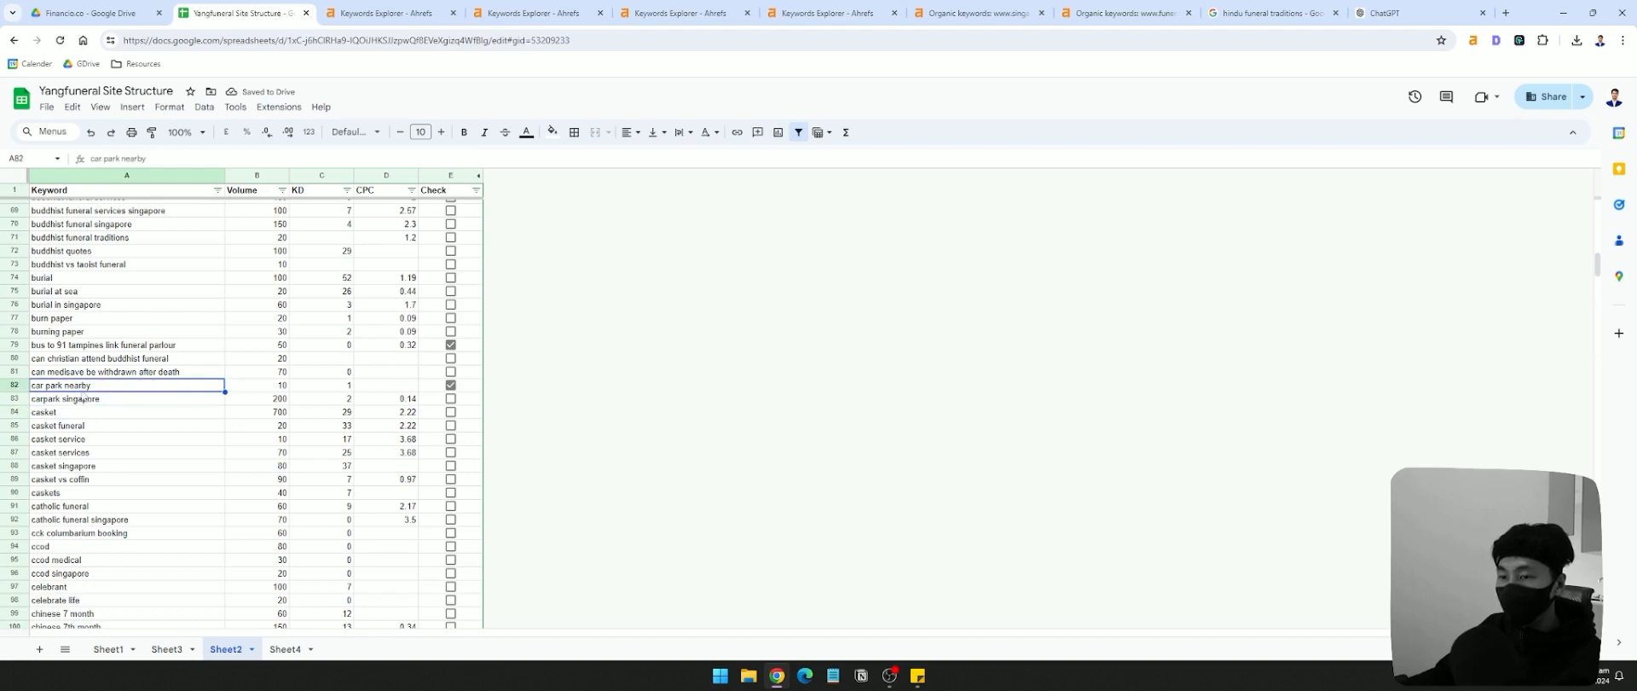
pyautogui.click(79, 399)
pyautogui.click(75, 386)
pyautogui.click(73, 399)
pyautogui.click(71, 387)
pyautogui.doubleClick(67, 398)
pyautogui.hotkey('ctrl', 'c')
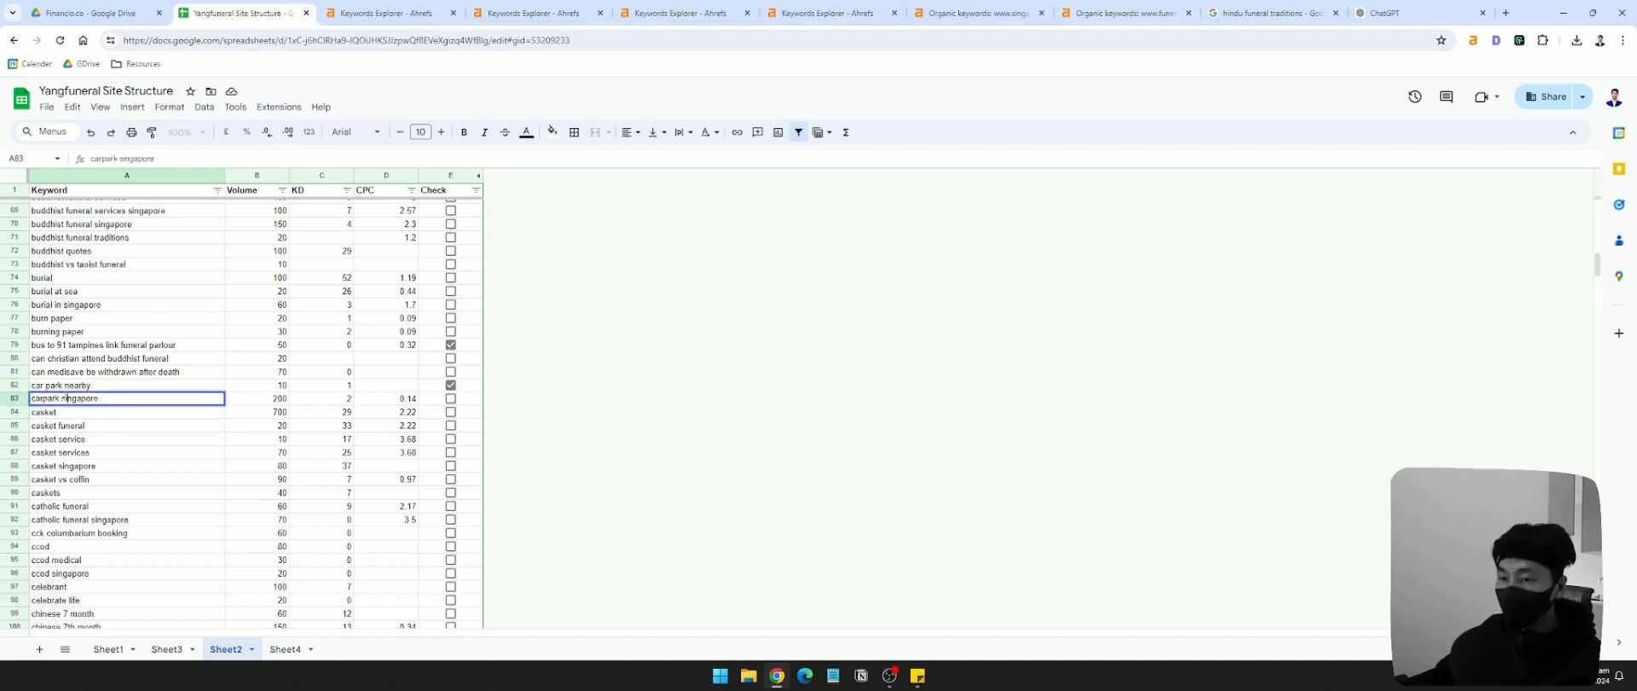
pyautogui.click(217, 189)
pyautogui.click(96, 350)
pyautogui.click(88, 372)
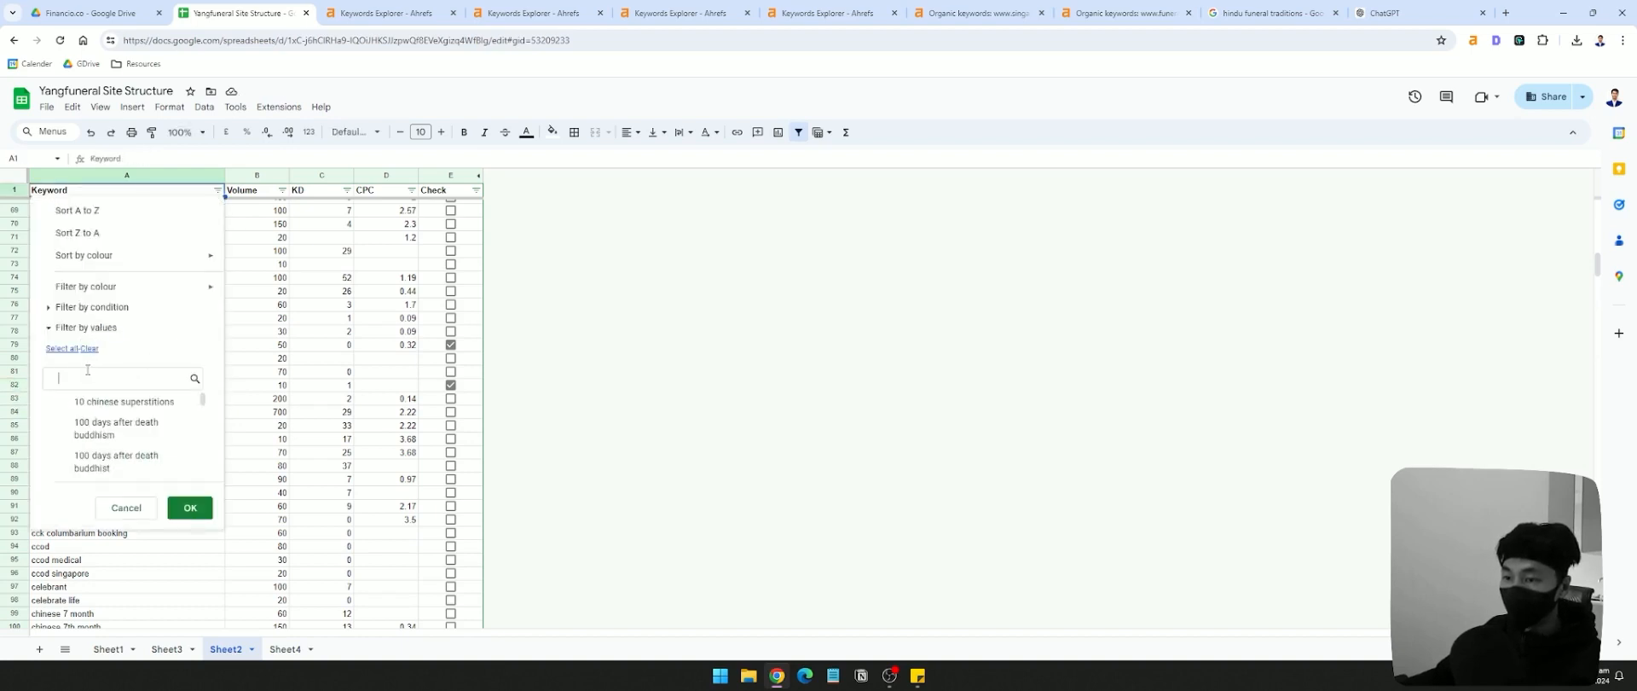
pyautogui.hotkey('ctrl', 'v')
pyautogui.click(52, 349)
pyautogui.click(128, 507)
# - Examine the remaining keywords from the "ccod" terms through to the end of the list
pyautogui.scroll(-1, 148, 502)
pyautogui.click(96, 485)
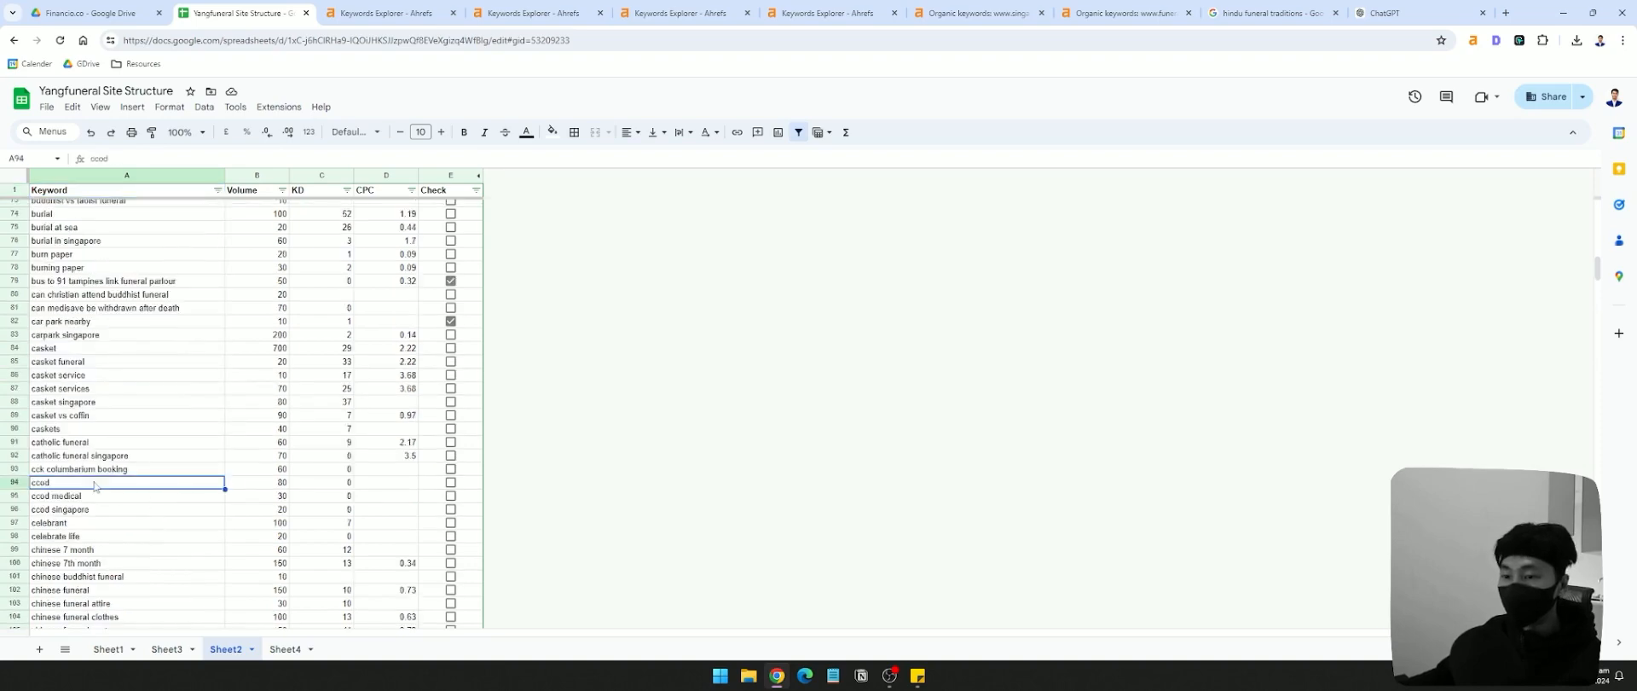
pyautogui.hotkey('ctrl', 'c')
pyautogui.click(86, 509)
pyautogui.click(85, 494)
pyautogui.click(83, 519)
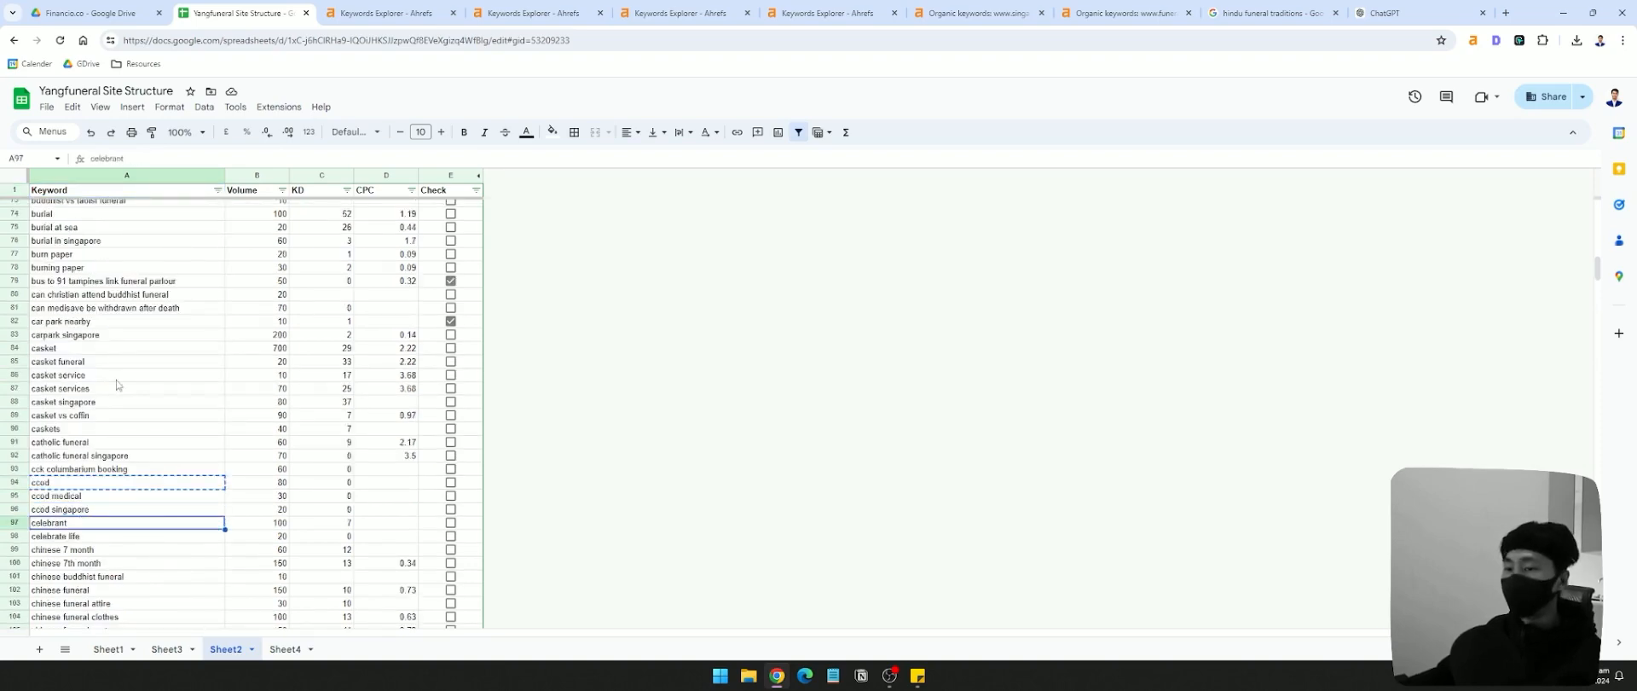
pyautogui.scroll(-12, 119, 384)
pyautogui.moveTo(136, 281); pyautogui.dragTo(204, 520)
pyautogui.scroll(-1, 213, 503)
pyautogui.click(209, 473)
pyautogui.scroll(-20, 232, 356)
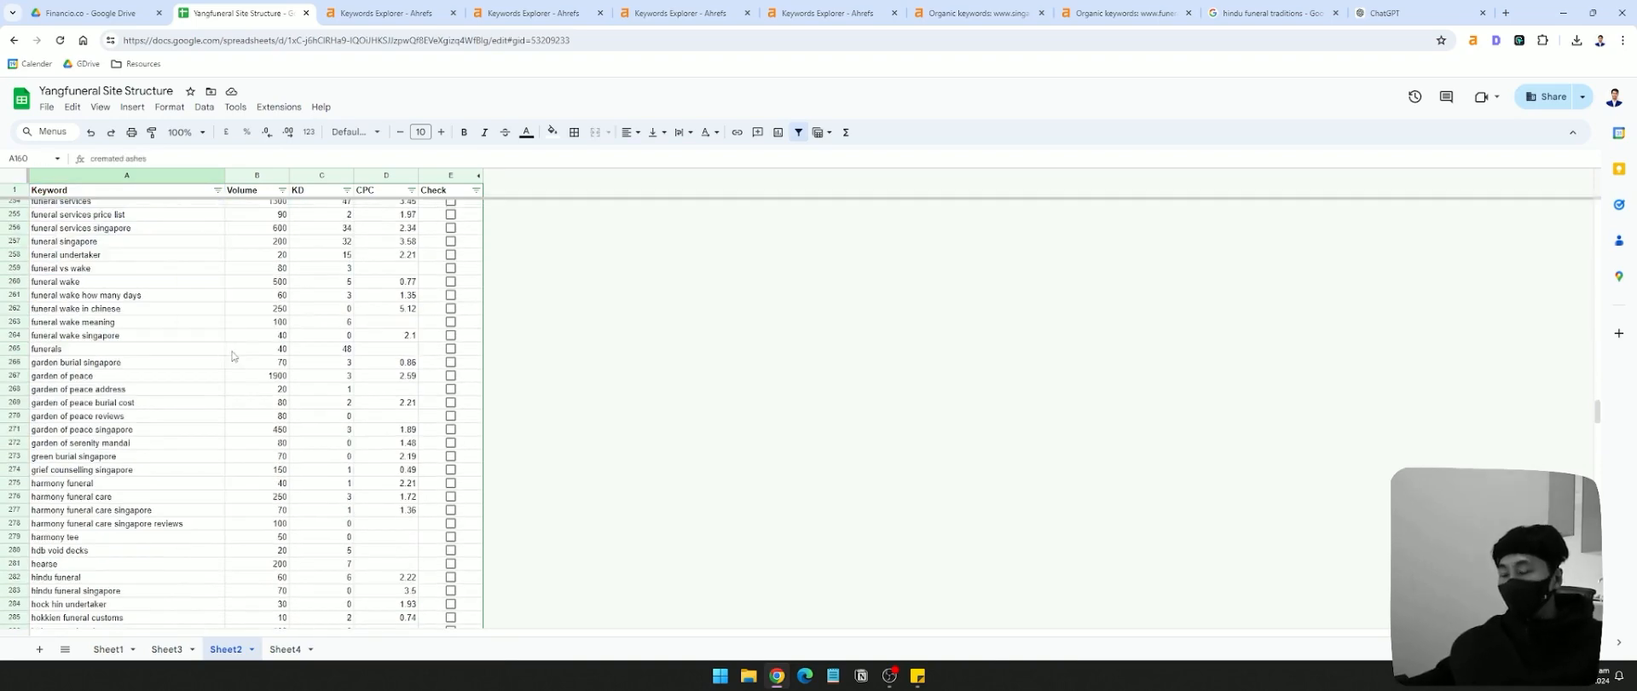
pyautogui.scroll(-20, 232, 356)
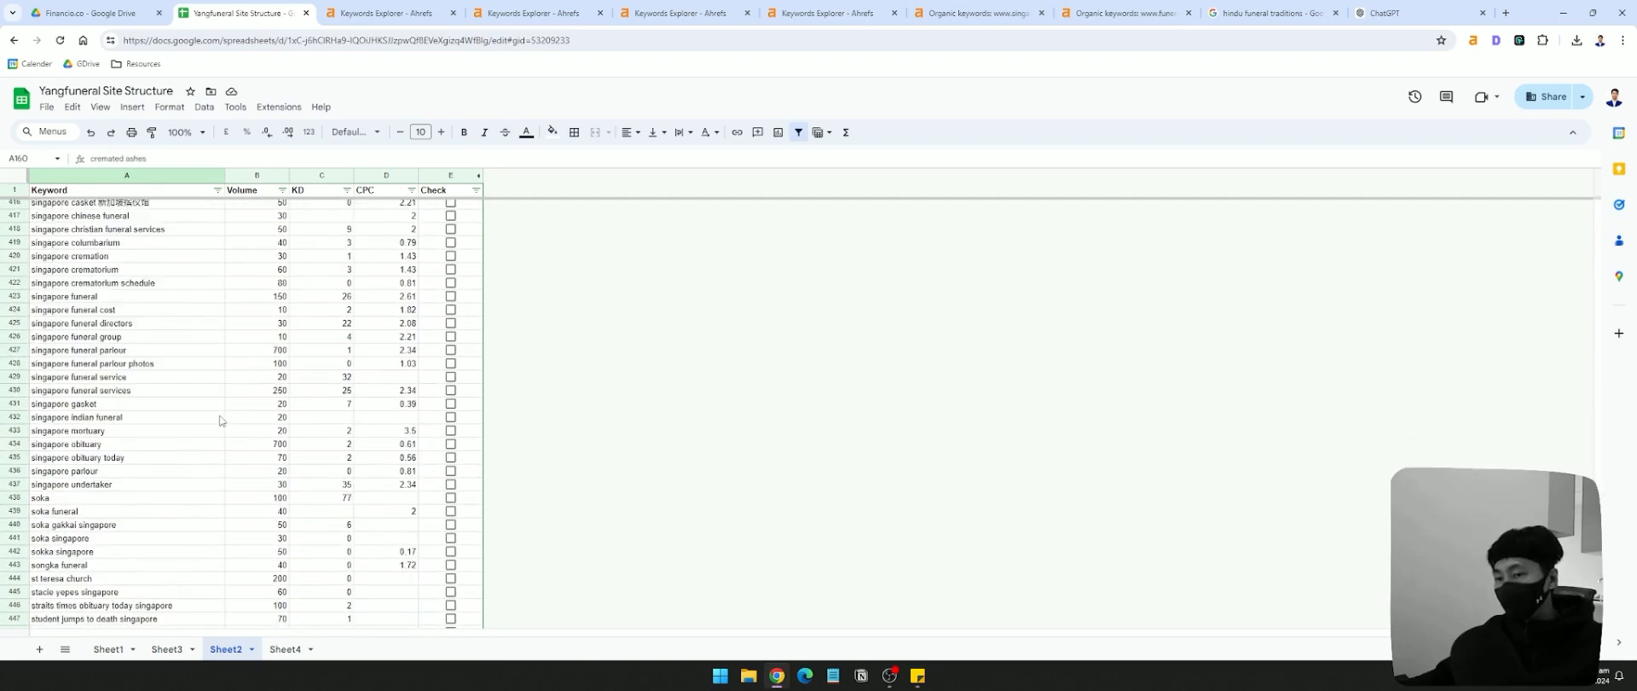
pyautogui.scroll(-18, 220, 419)
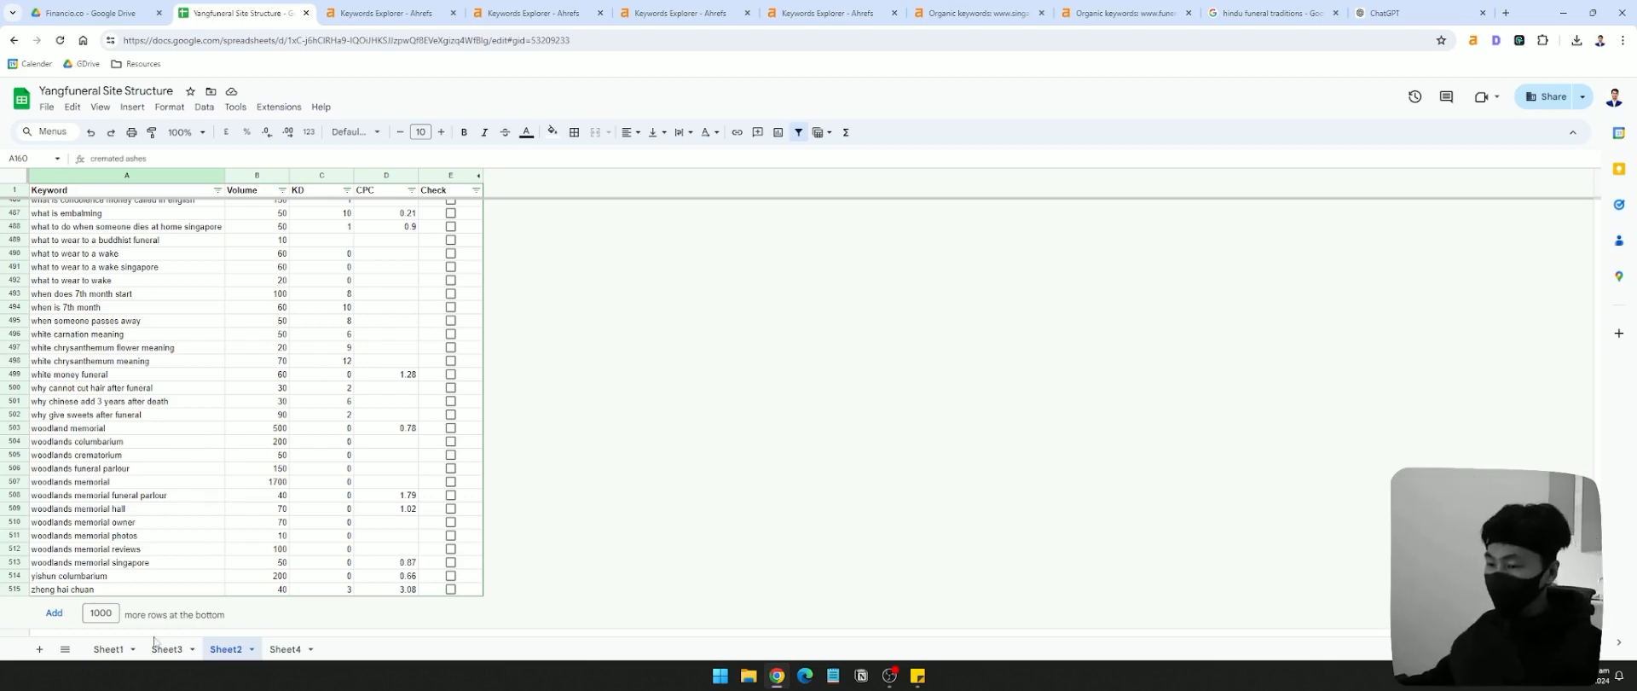
# - Rename Sheet3, which holds the page and URL table, as Site Structure
pyautogui.click(119, 648)
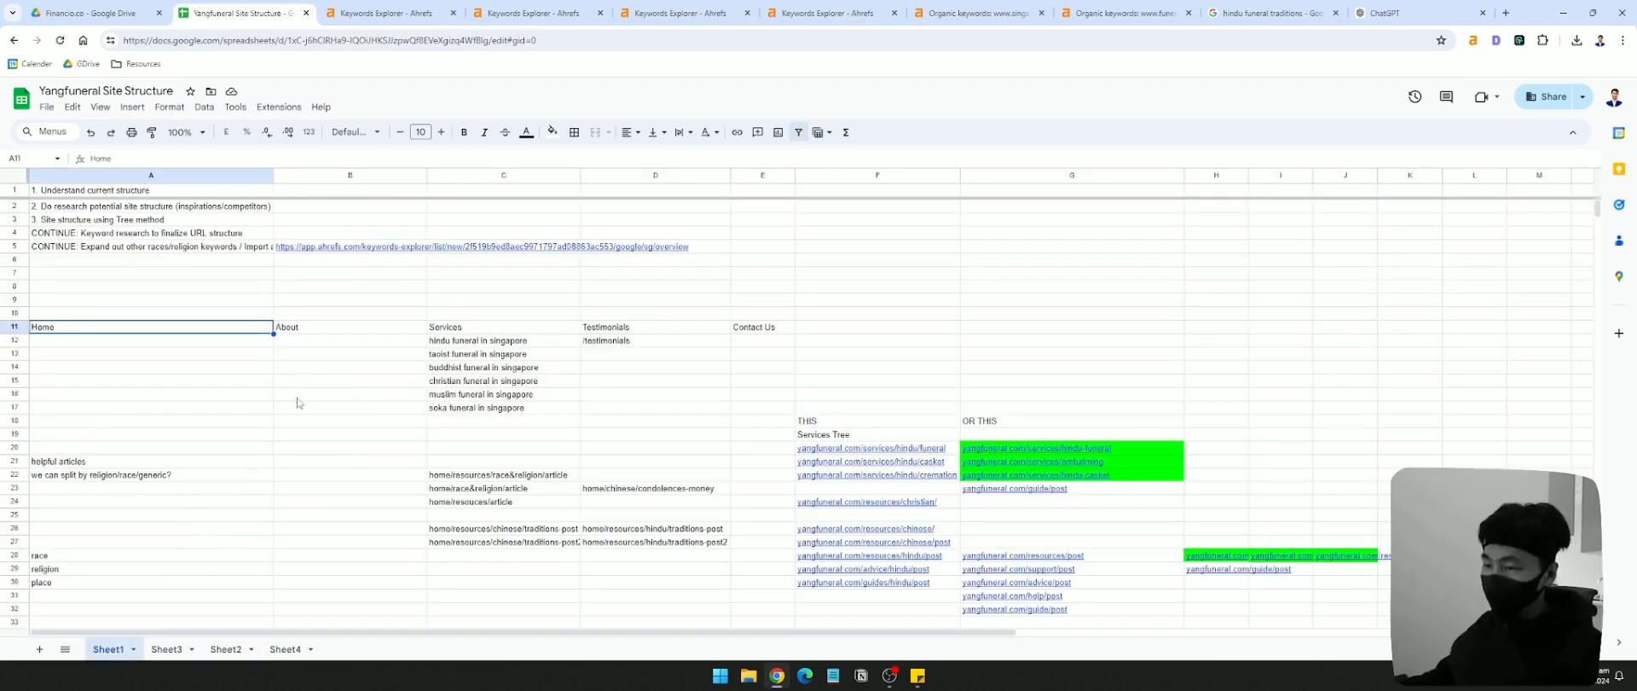
pyautogui.click(285, 649)
pyautogui.click(166, 649)
pyautogui.rightClick(179, 649)
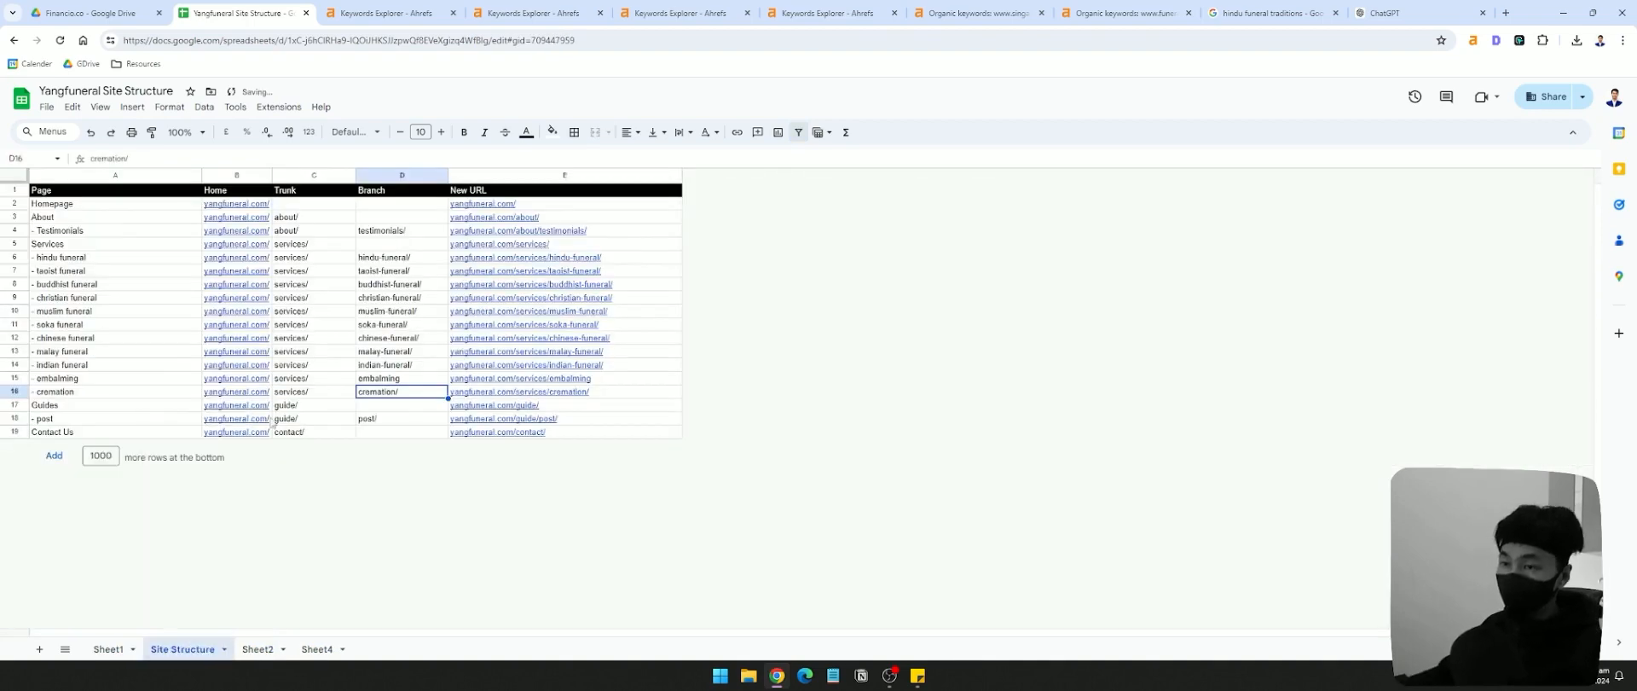
# - Delete Sheet1 with the rough planning notes from the spreadsheet
pyautogui.rightClick(108, 649)
pyautogui.click(109, 423)
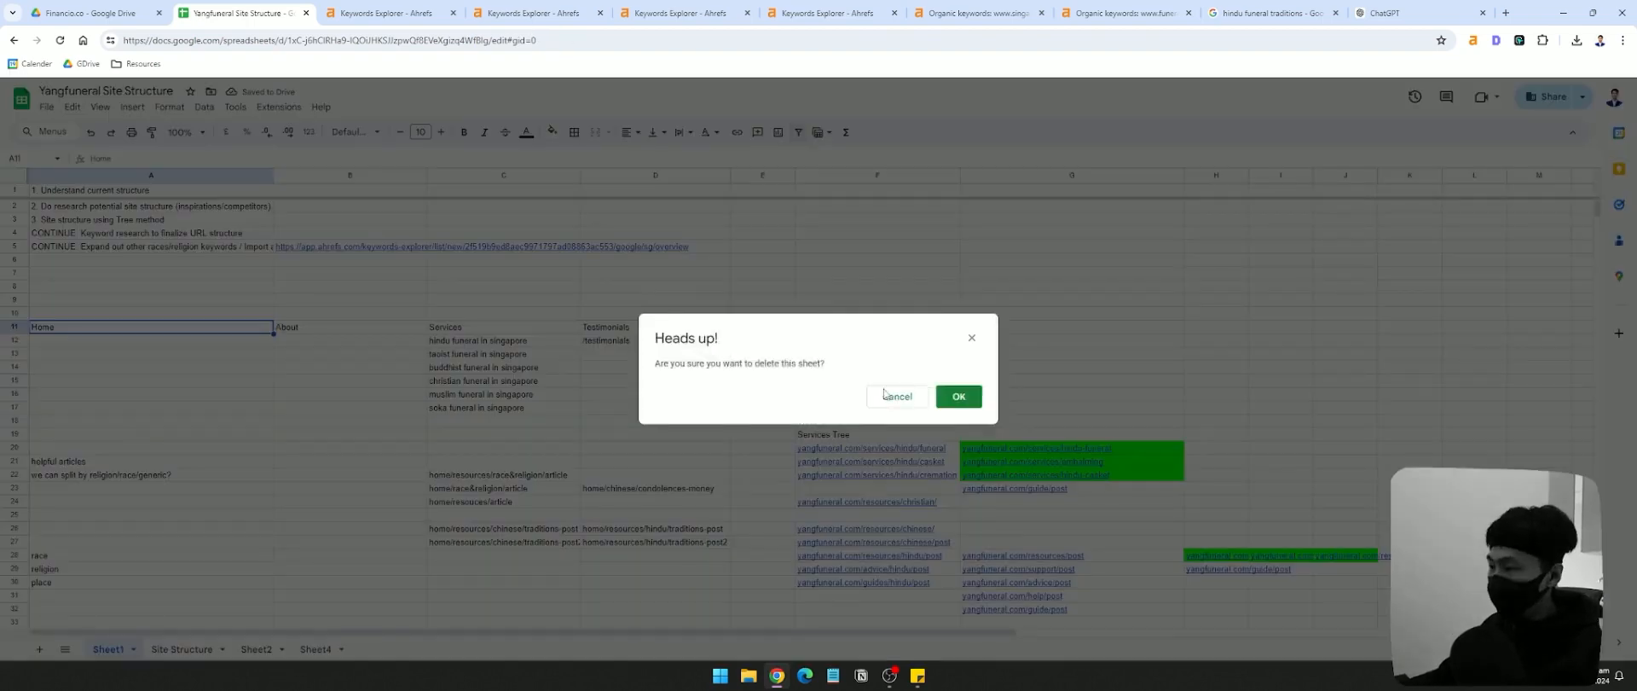
pyautogui.click(958, 396)
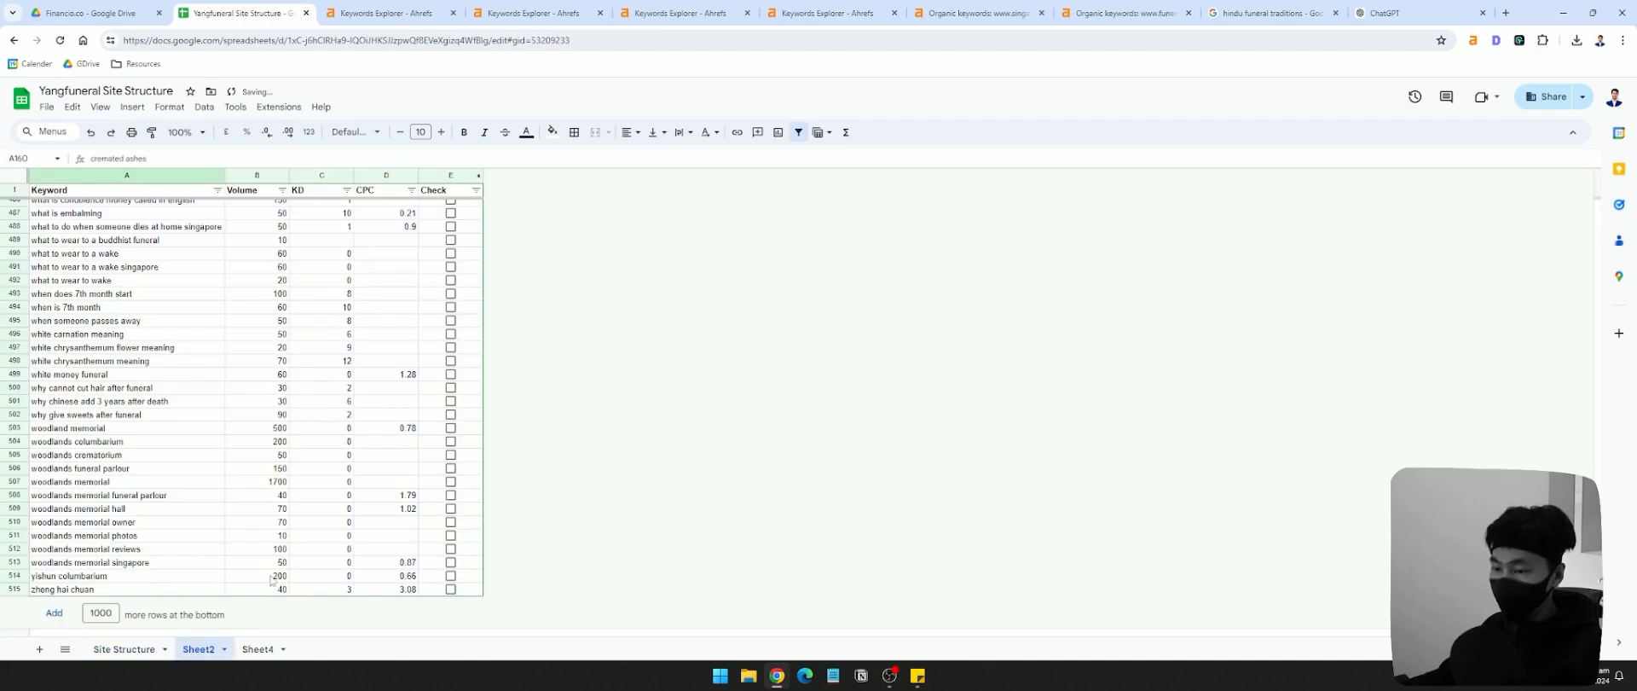
# - Rename Sheet2, which holds the filtered keyword list, as Keywords
pyautogui.click(224, 649)
pyautogui.click(206, 501)
pyautogui.write('K')
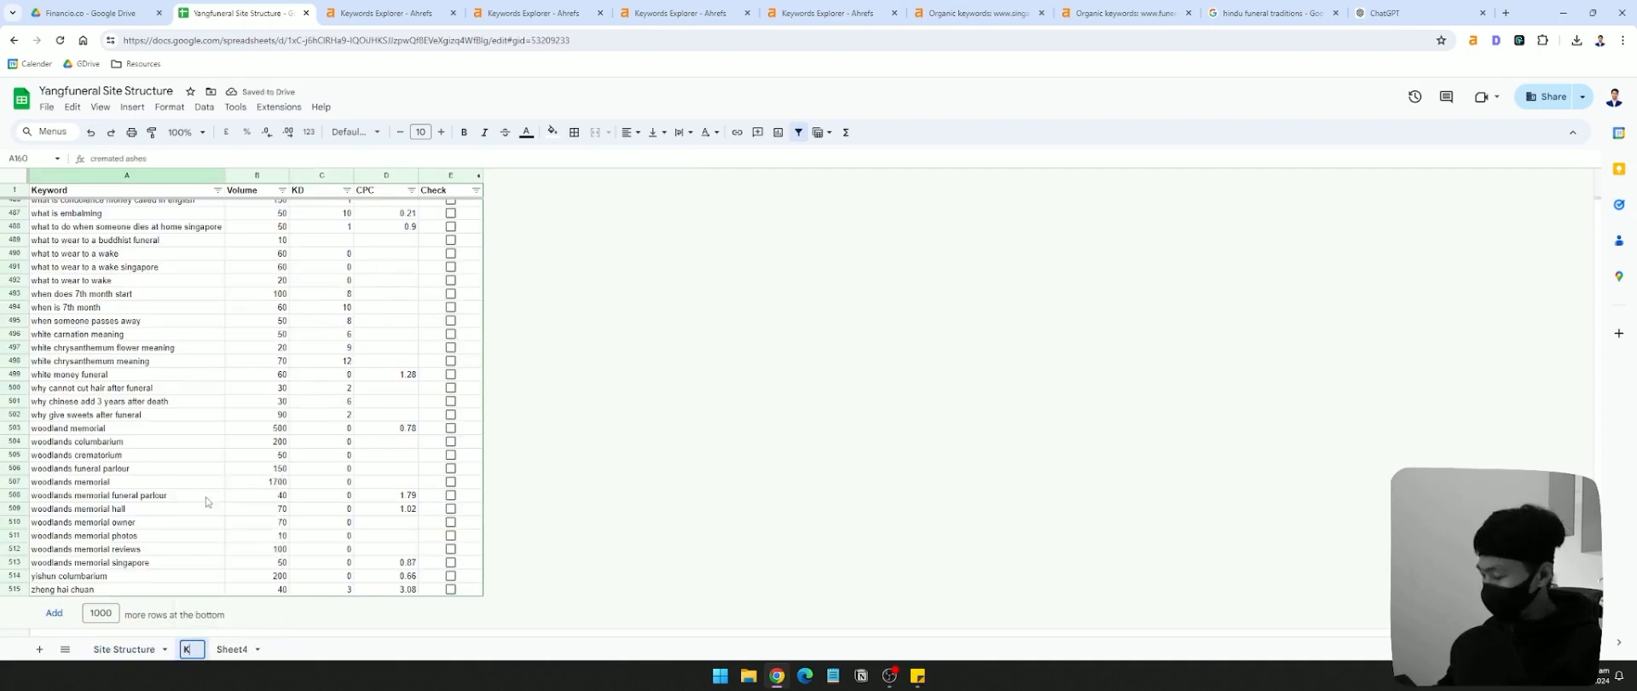
pyautogui.write('eywords')
pyautogui.press('Return')
# - Delete Sheet4 with the raw keyword export from the spreadsheet
pyautogui.click(236, 649)
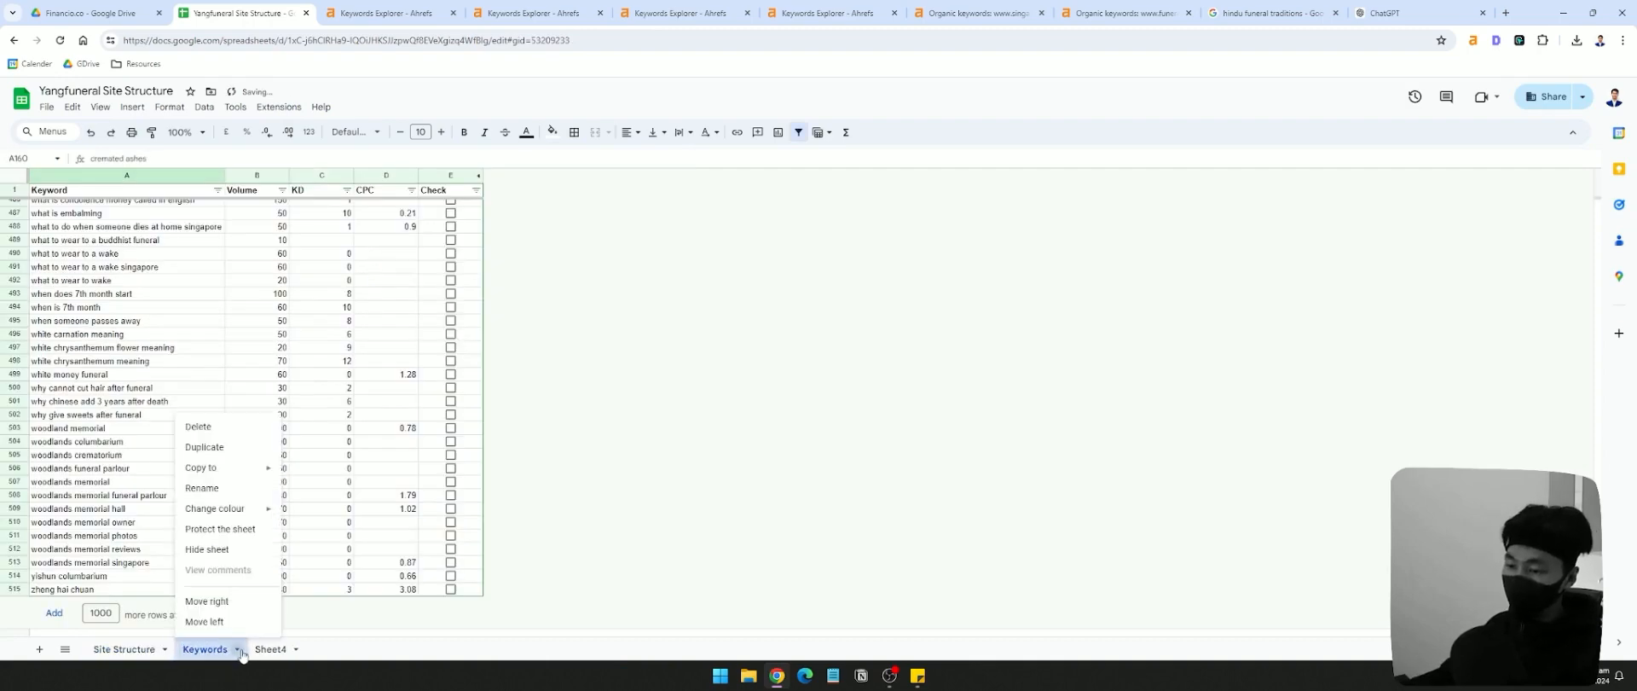
pyautogui.click(251, 648)
pyautogui.rightClick(252, 645)
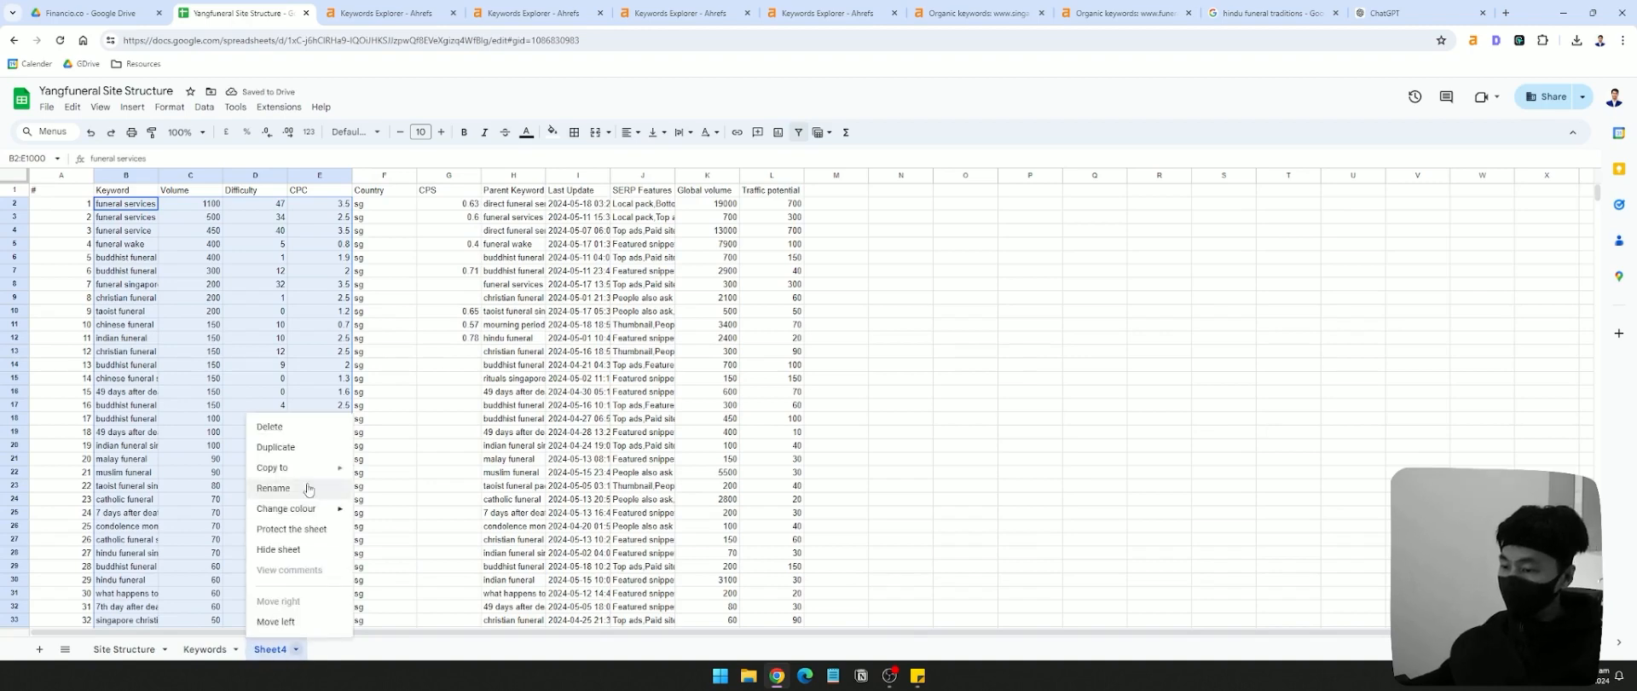
pyautogui.click(273, 430)
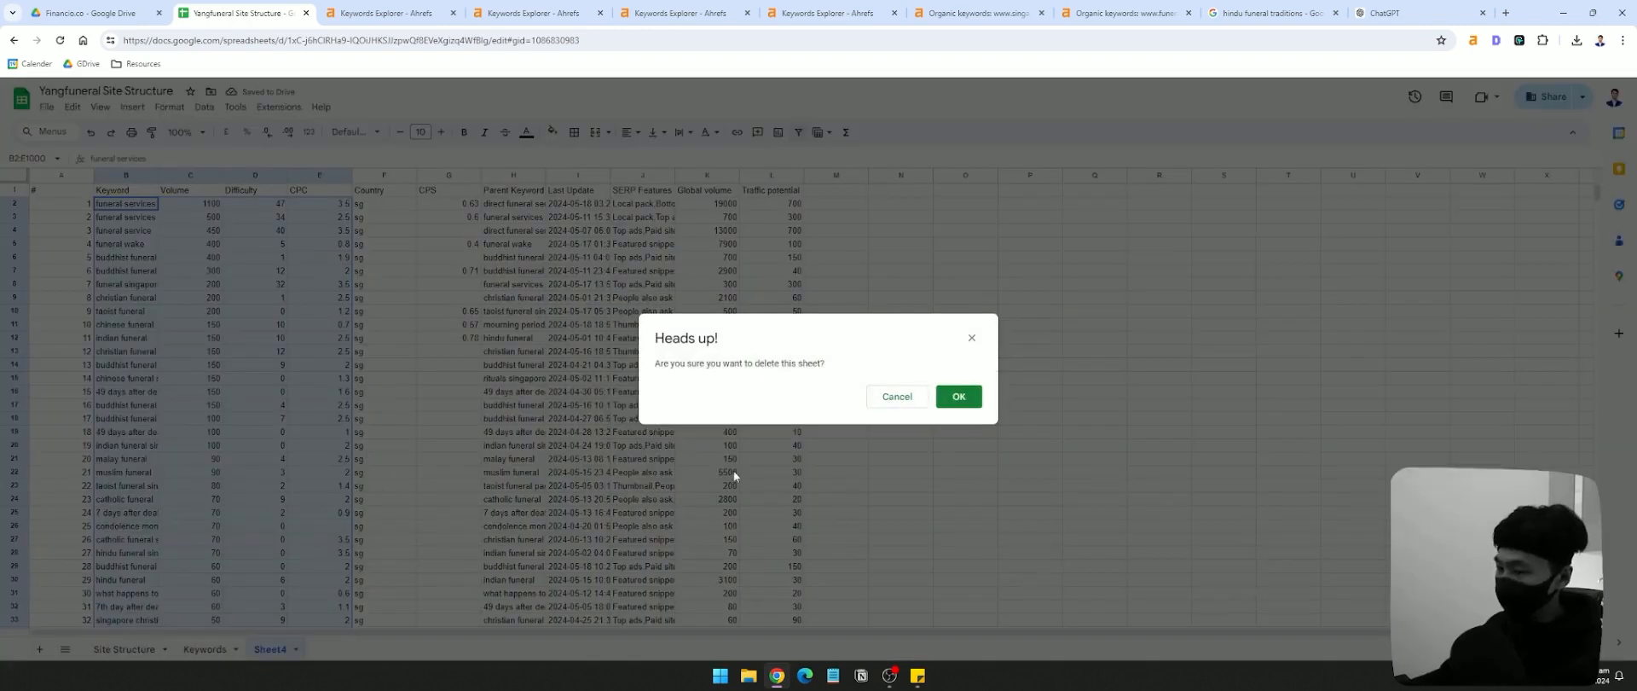
pyautogui.click(958, 395)
# - Review the pages, branches and new URLs in the Site Structure sheet, especially the services and testimonials rows
pyautogui.click(125, 649)
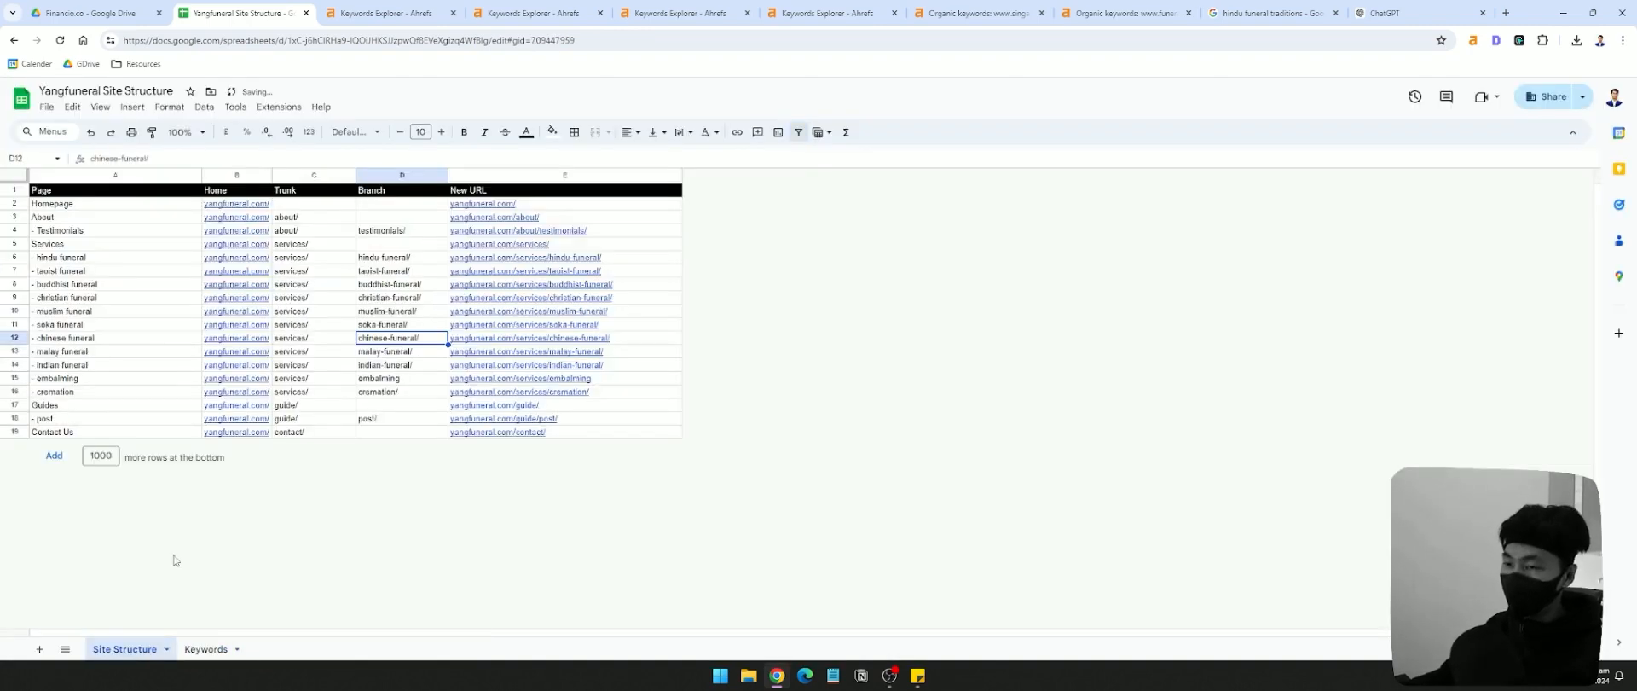
pyautogui.moveTo(85, 205); pyautogui.dragTo(530, 434)
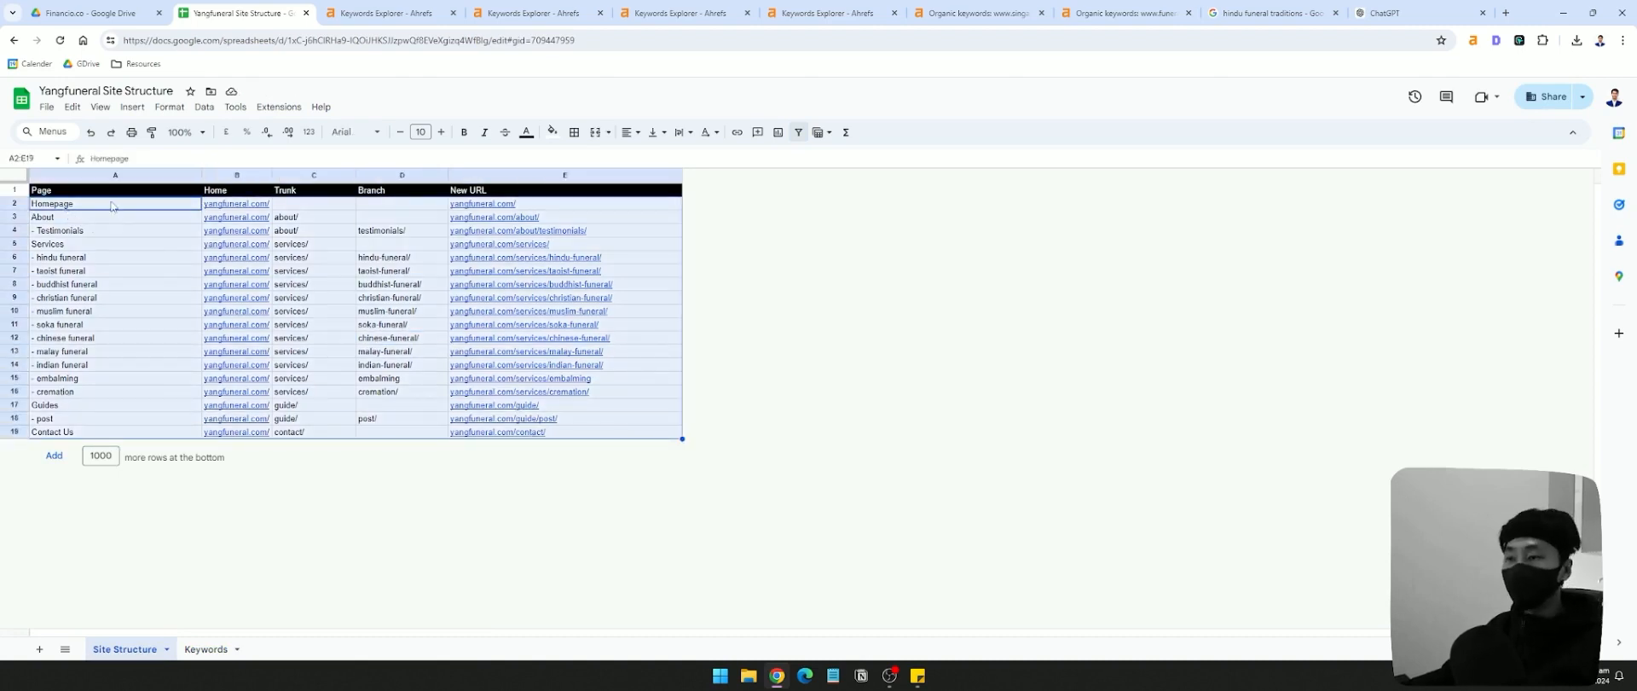
pyautogui.click(112, 206)
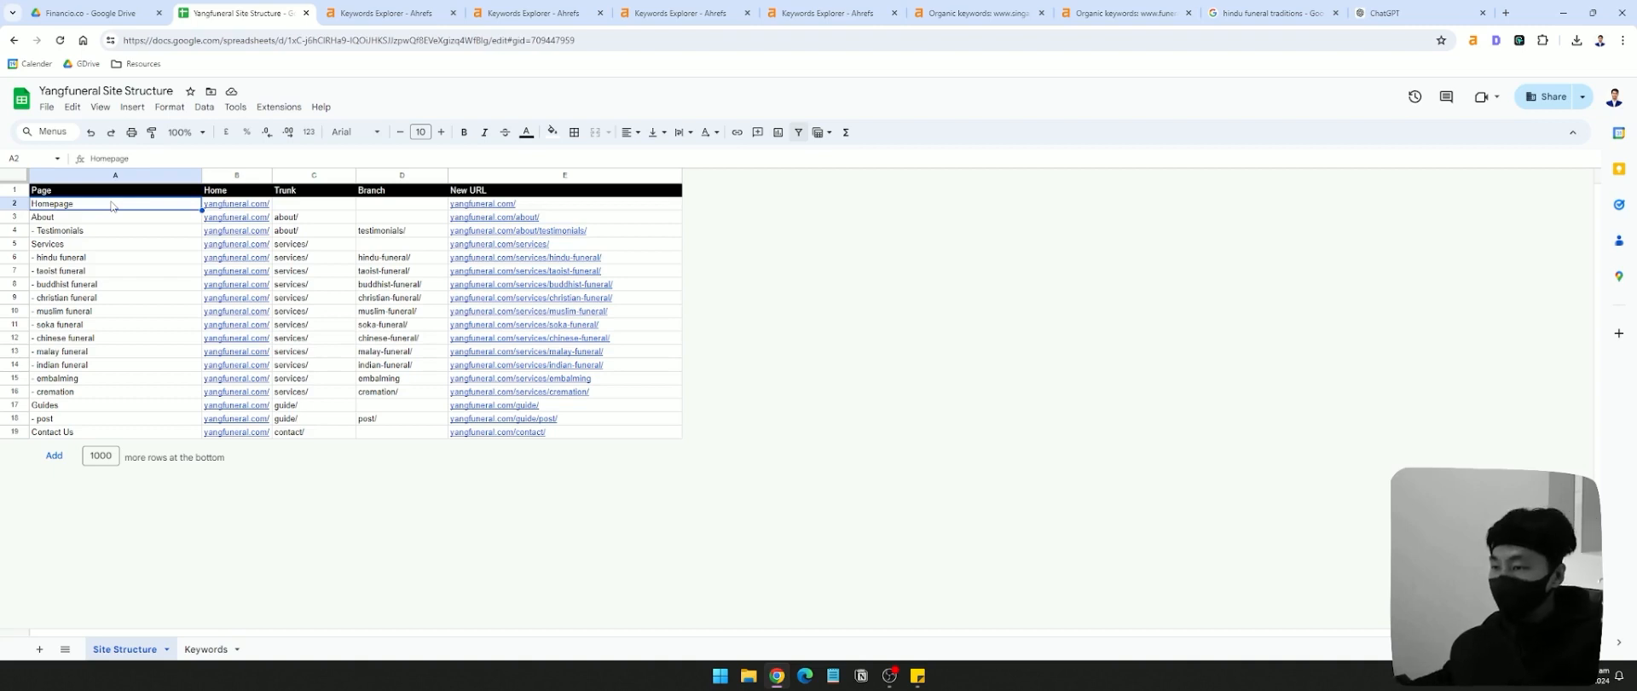
pyautogui.moveTo(121, 247); pyautogui.dragTo(614, 414)
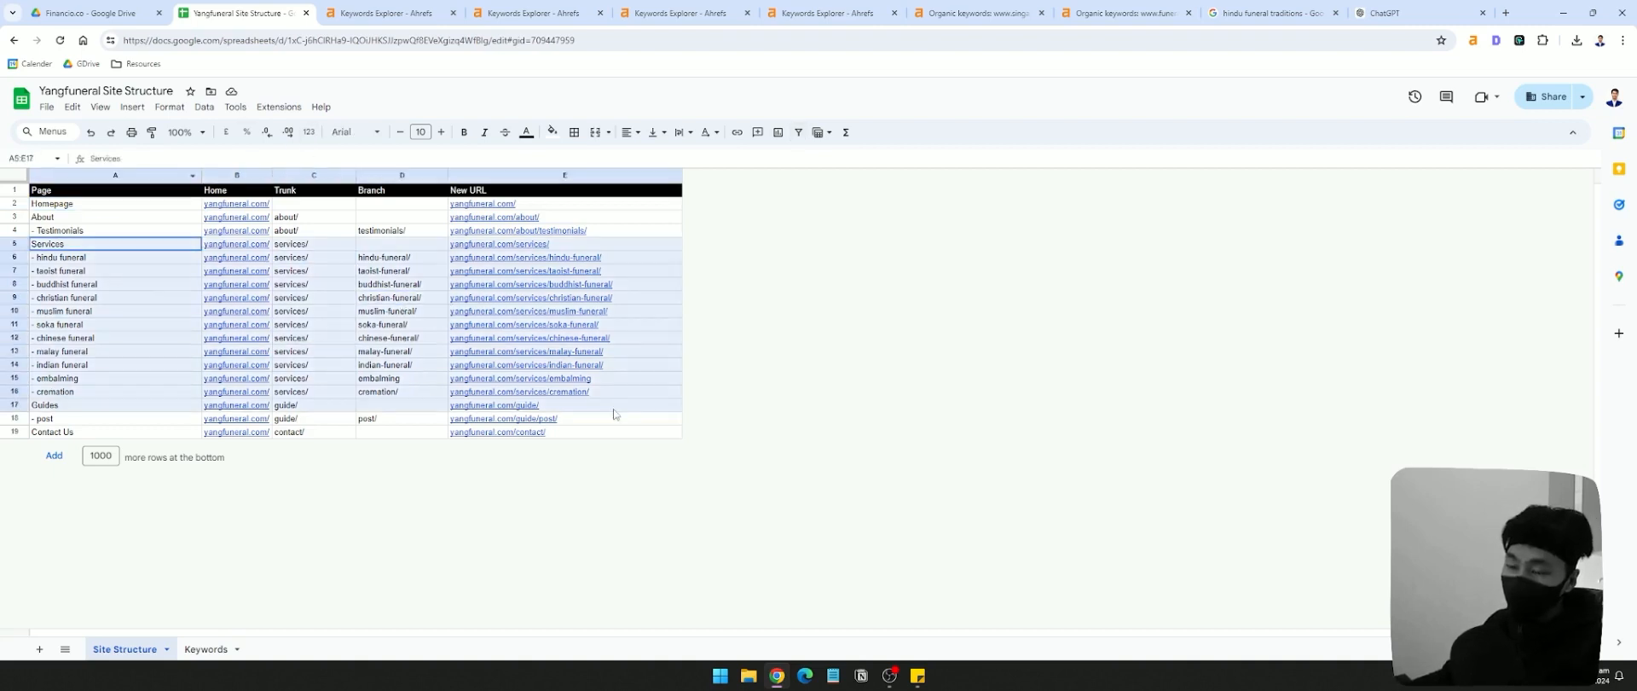
pyautogui.click(424, 314)
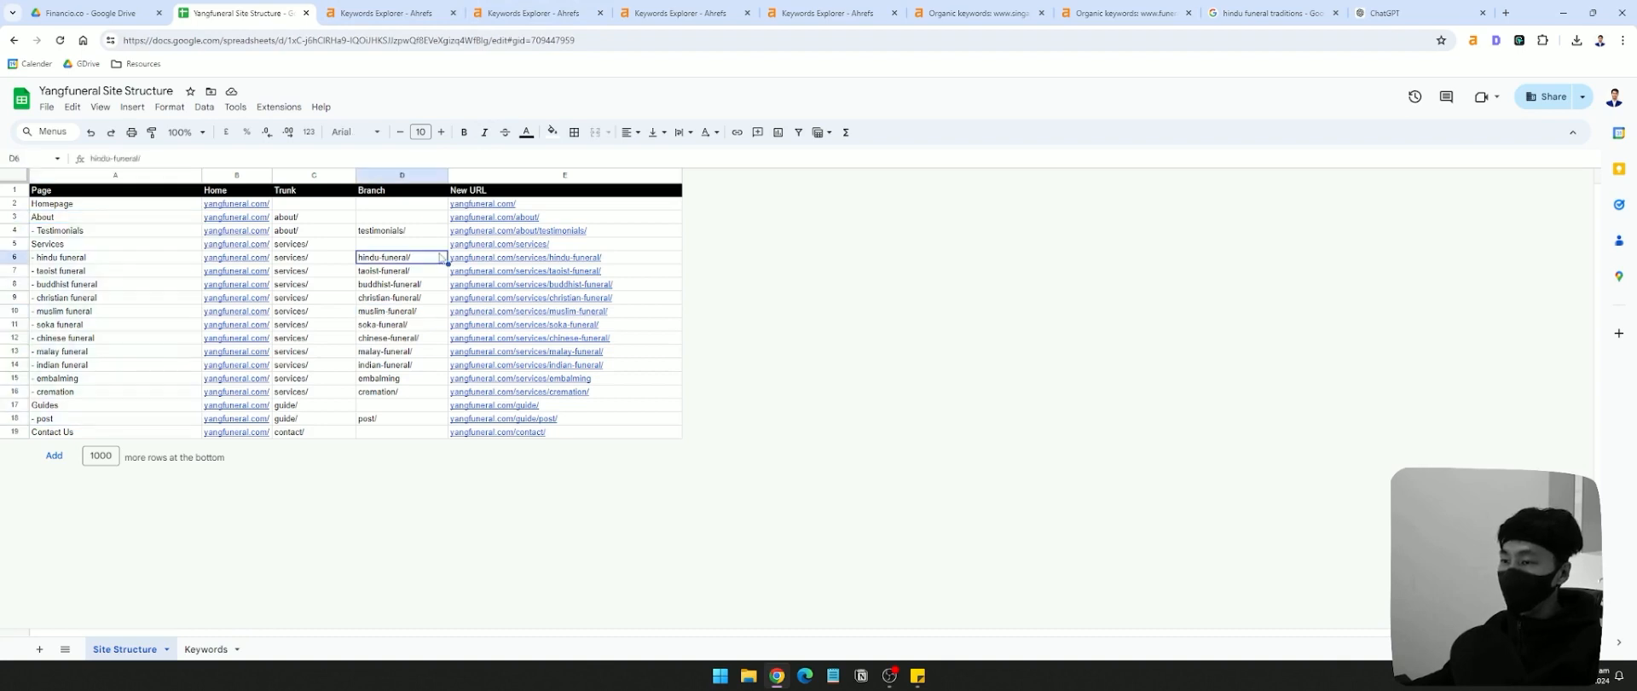
pyautogui.click(382, 227)
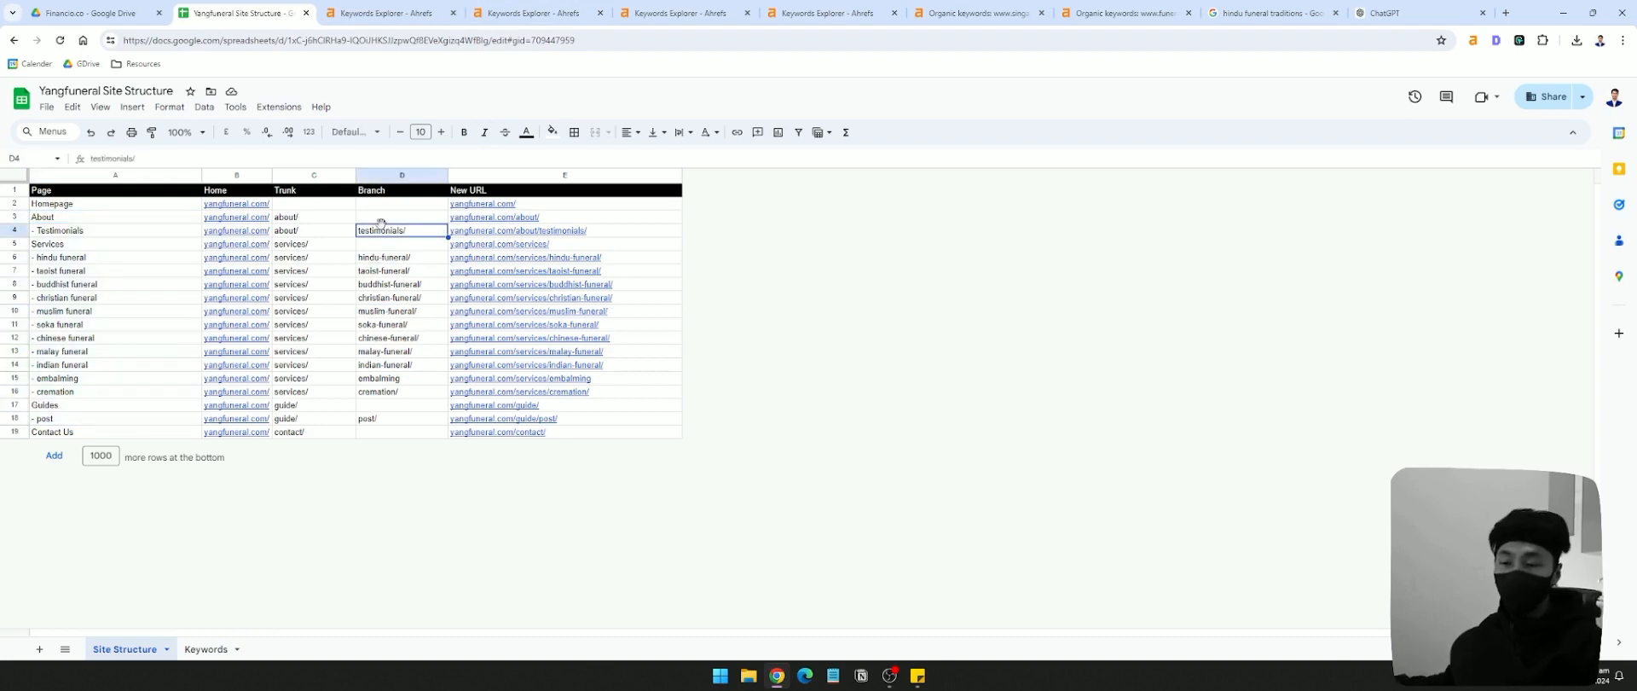